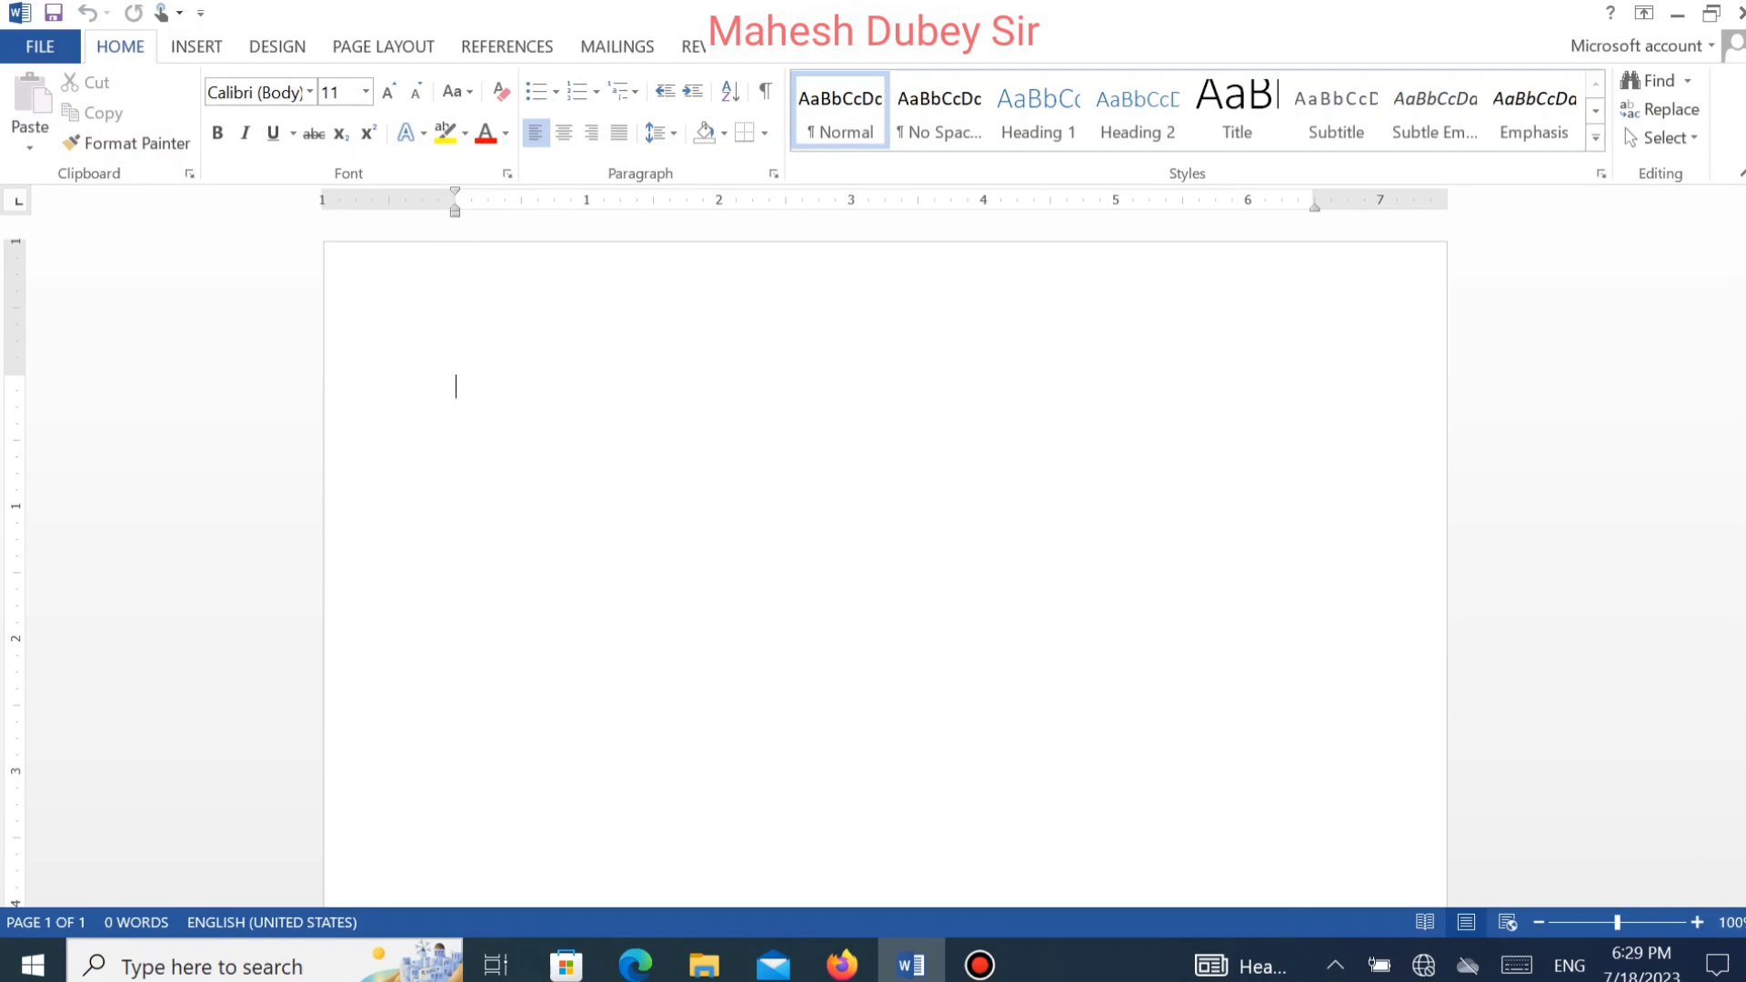
Draw a rectangle about 9.33" high and 7.51" wide covering most of the page in Print Layout view.
click(1535, 921)
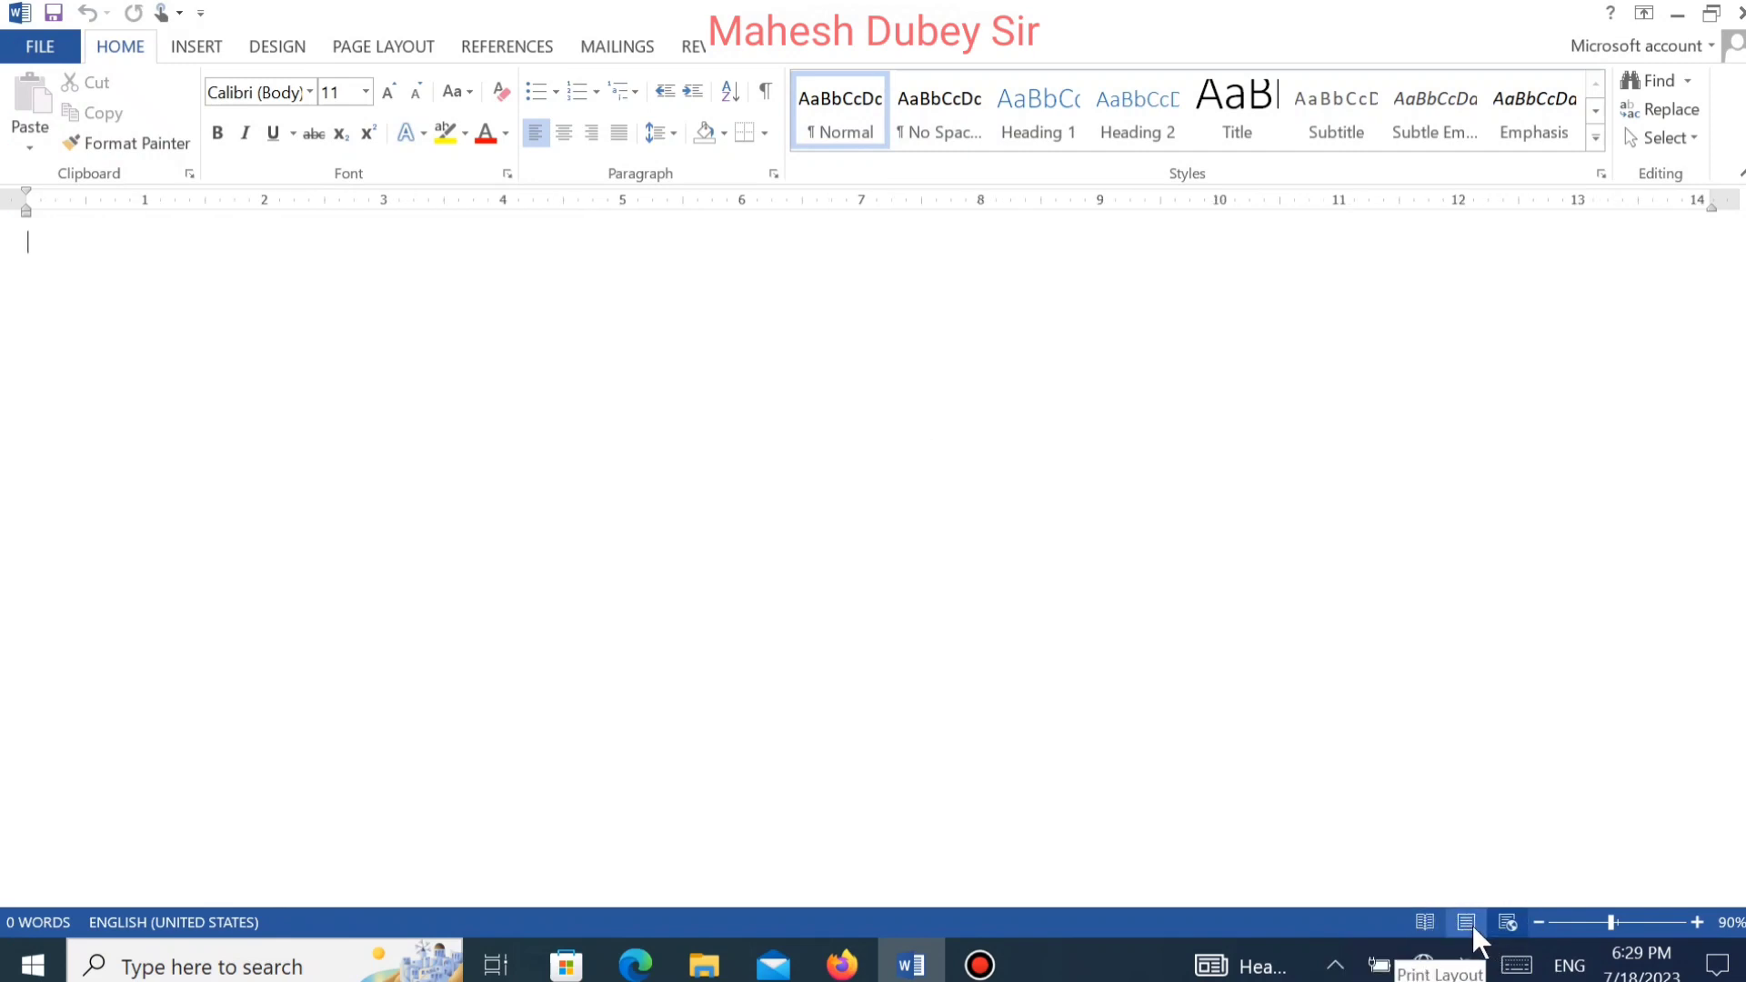
click(1468, 923)
click(1536, 922)
click(1536, 922)
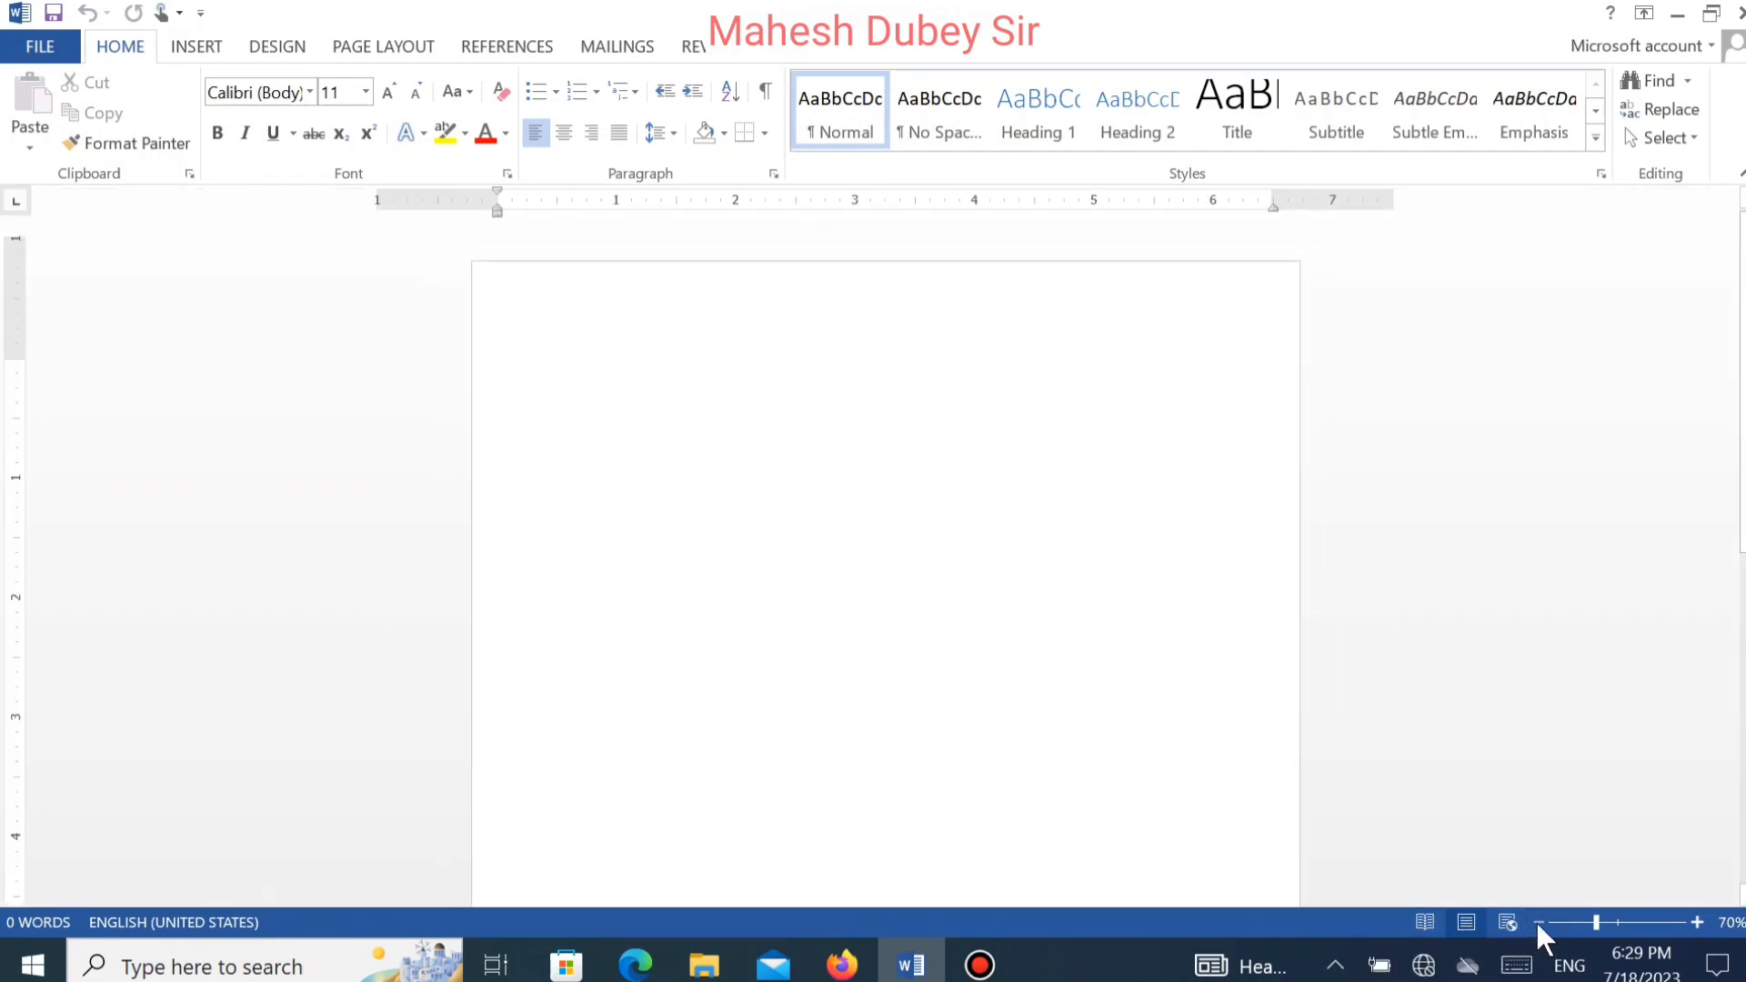
click(1536, 922)
click(1535, 922)
click(1536, 922)
click(1536, 922)
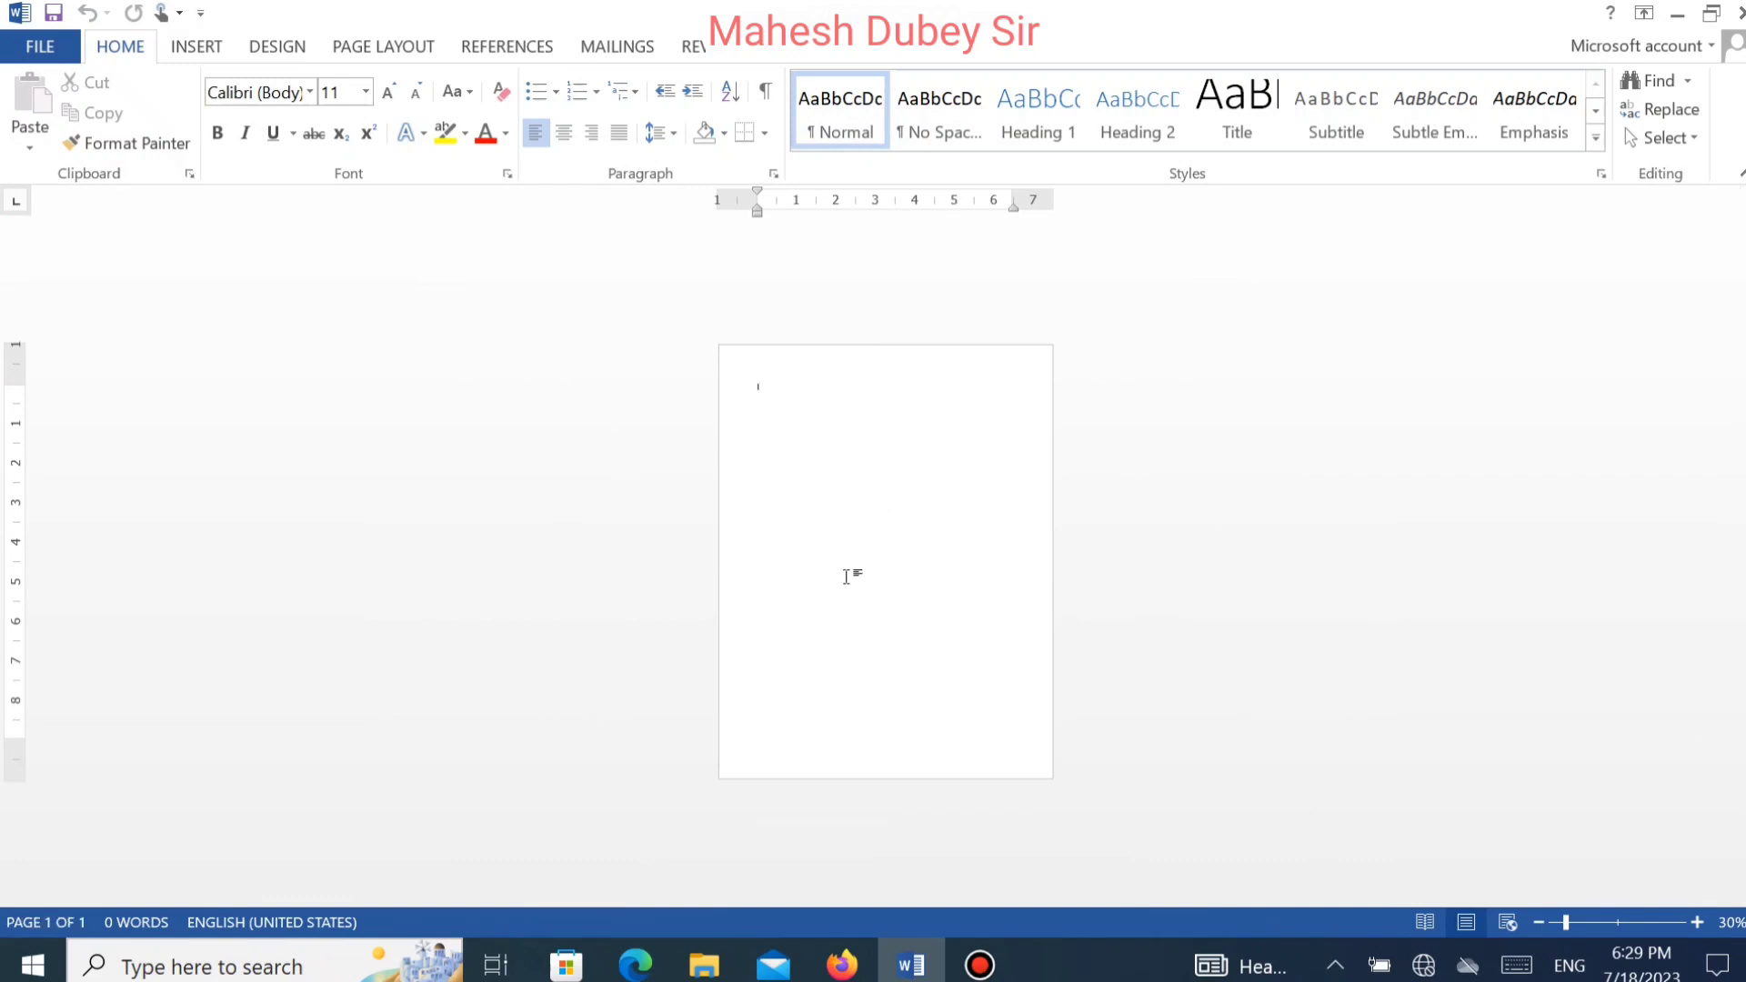
click(192, 50)
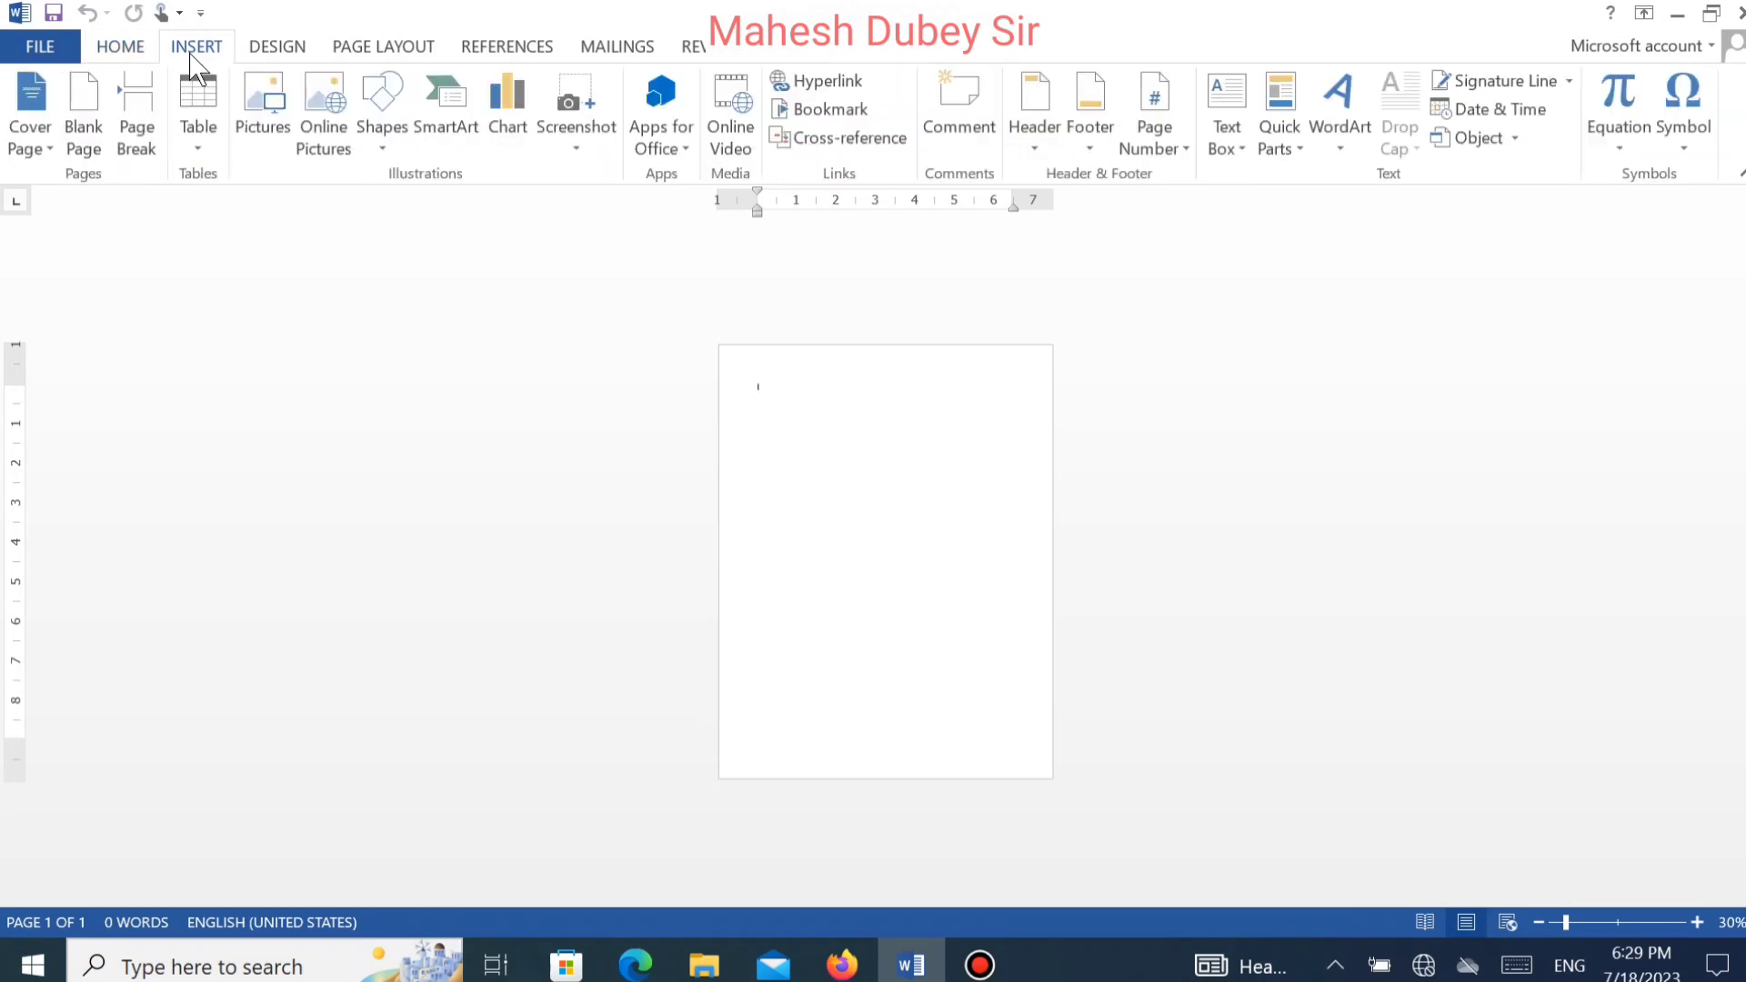
click(383, 150)
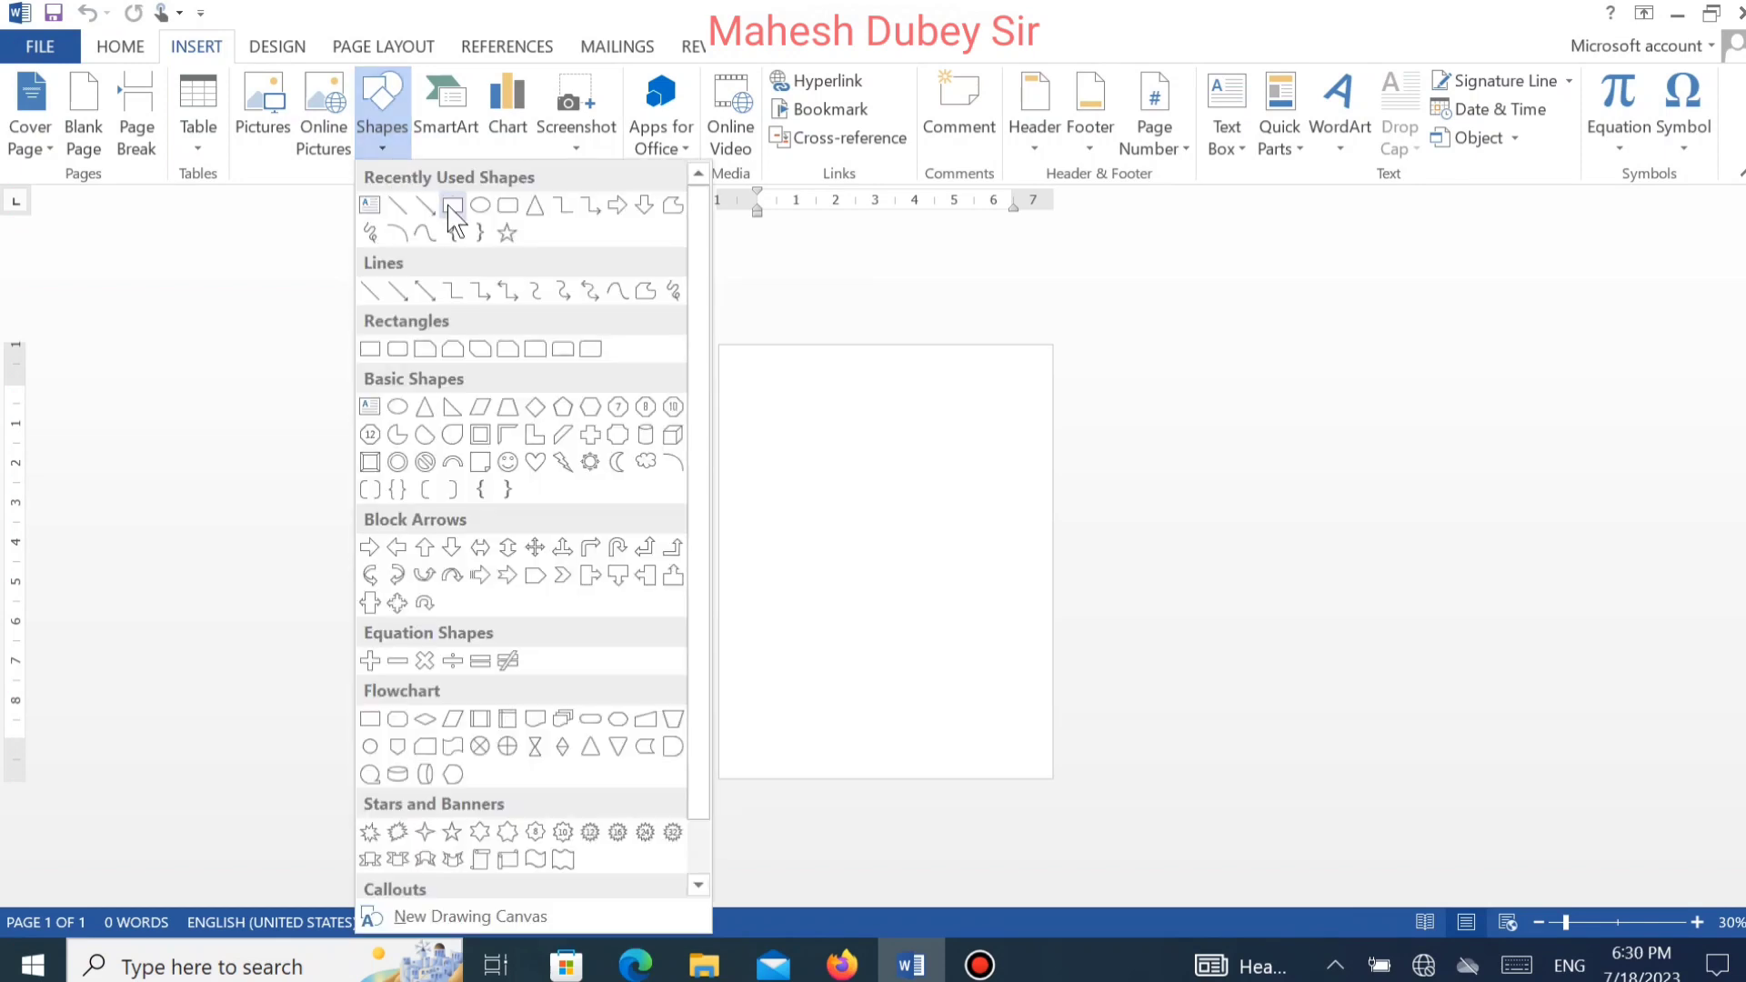
click(456, 221)
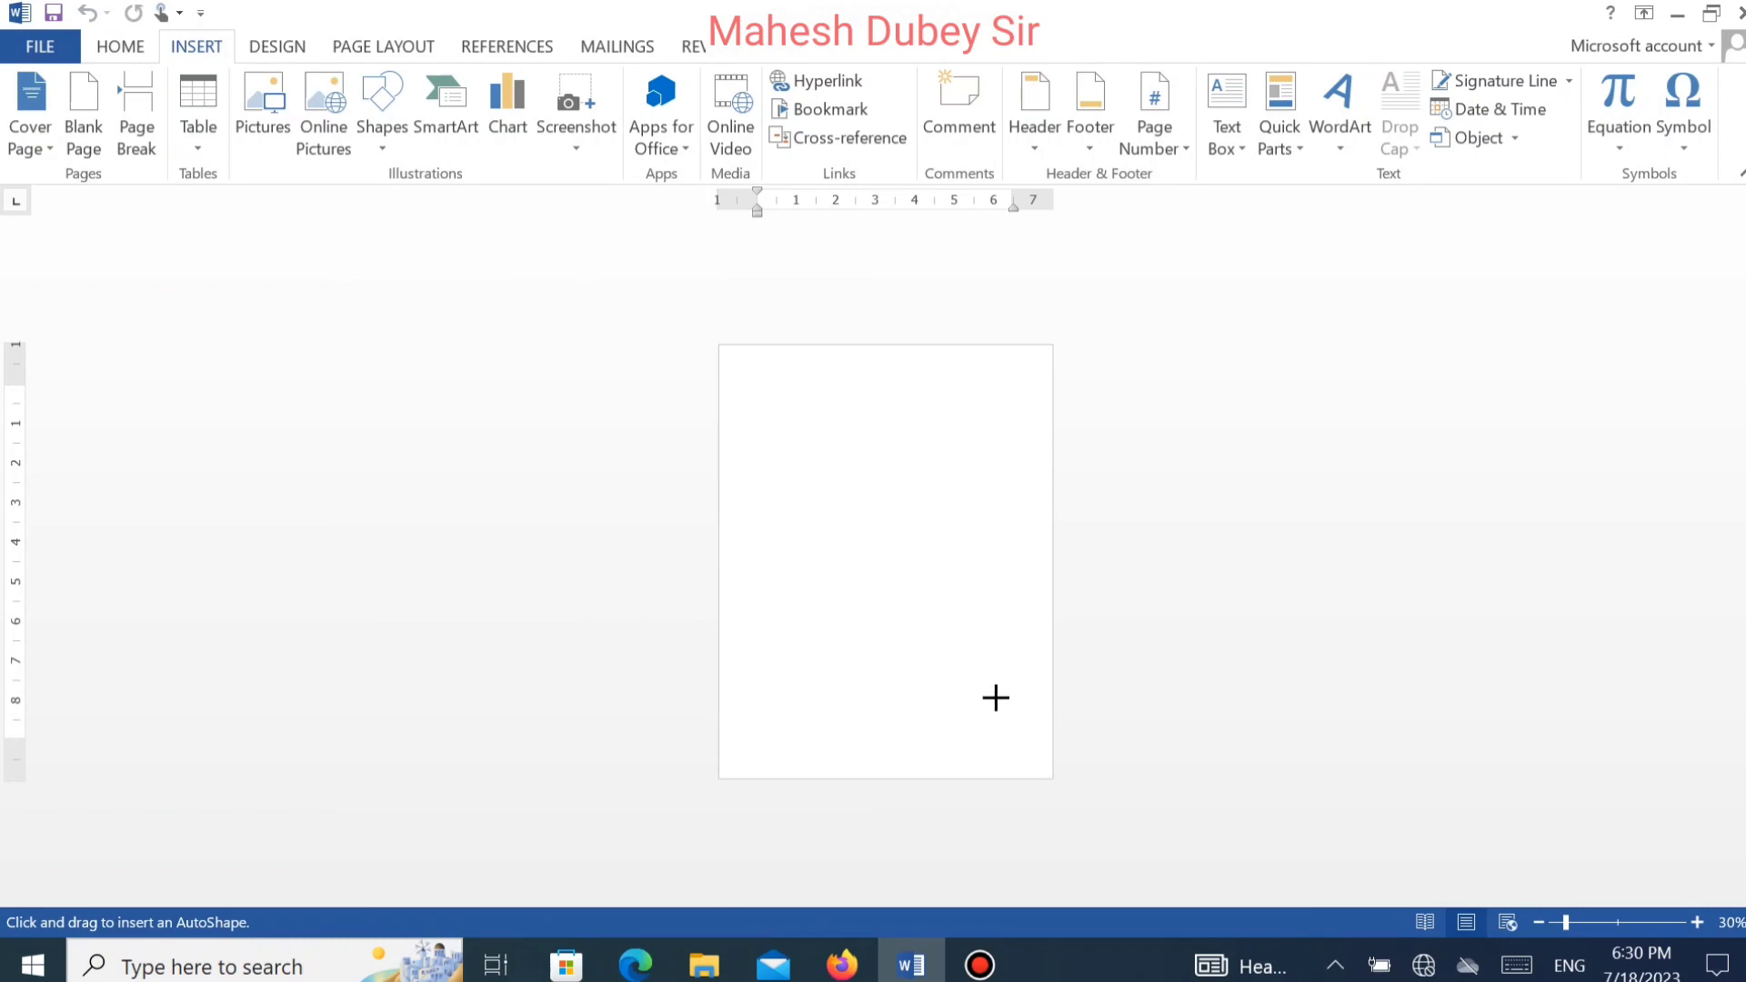
drag(996, 697, 1043, 740)
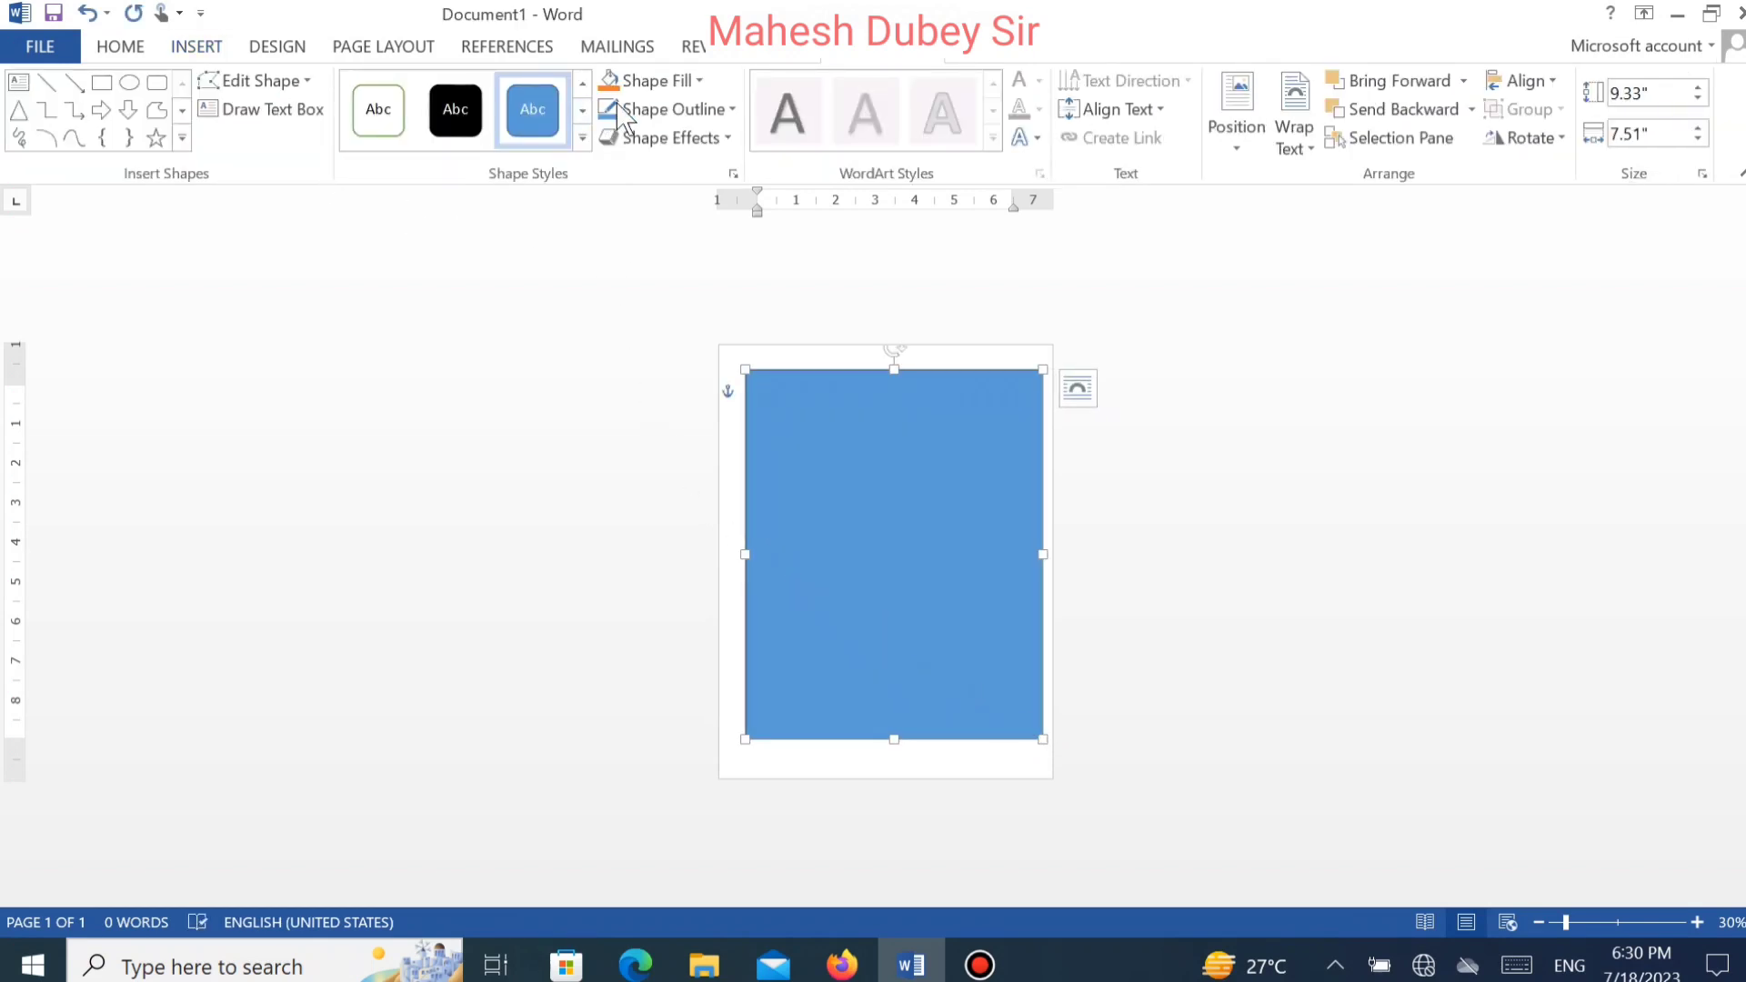
Remove the rectangle's outline and fill it with the standard Light Blue colour.
click(730, 110)
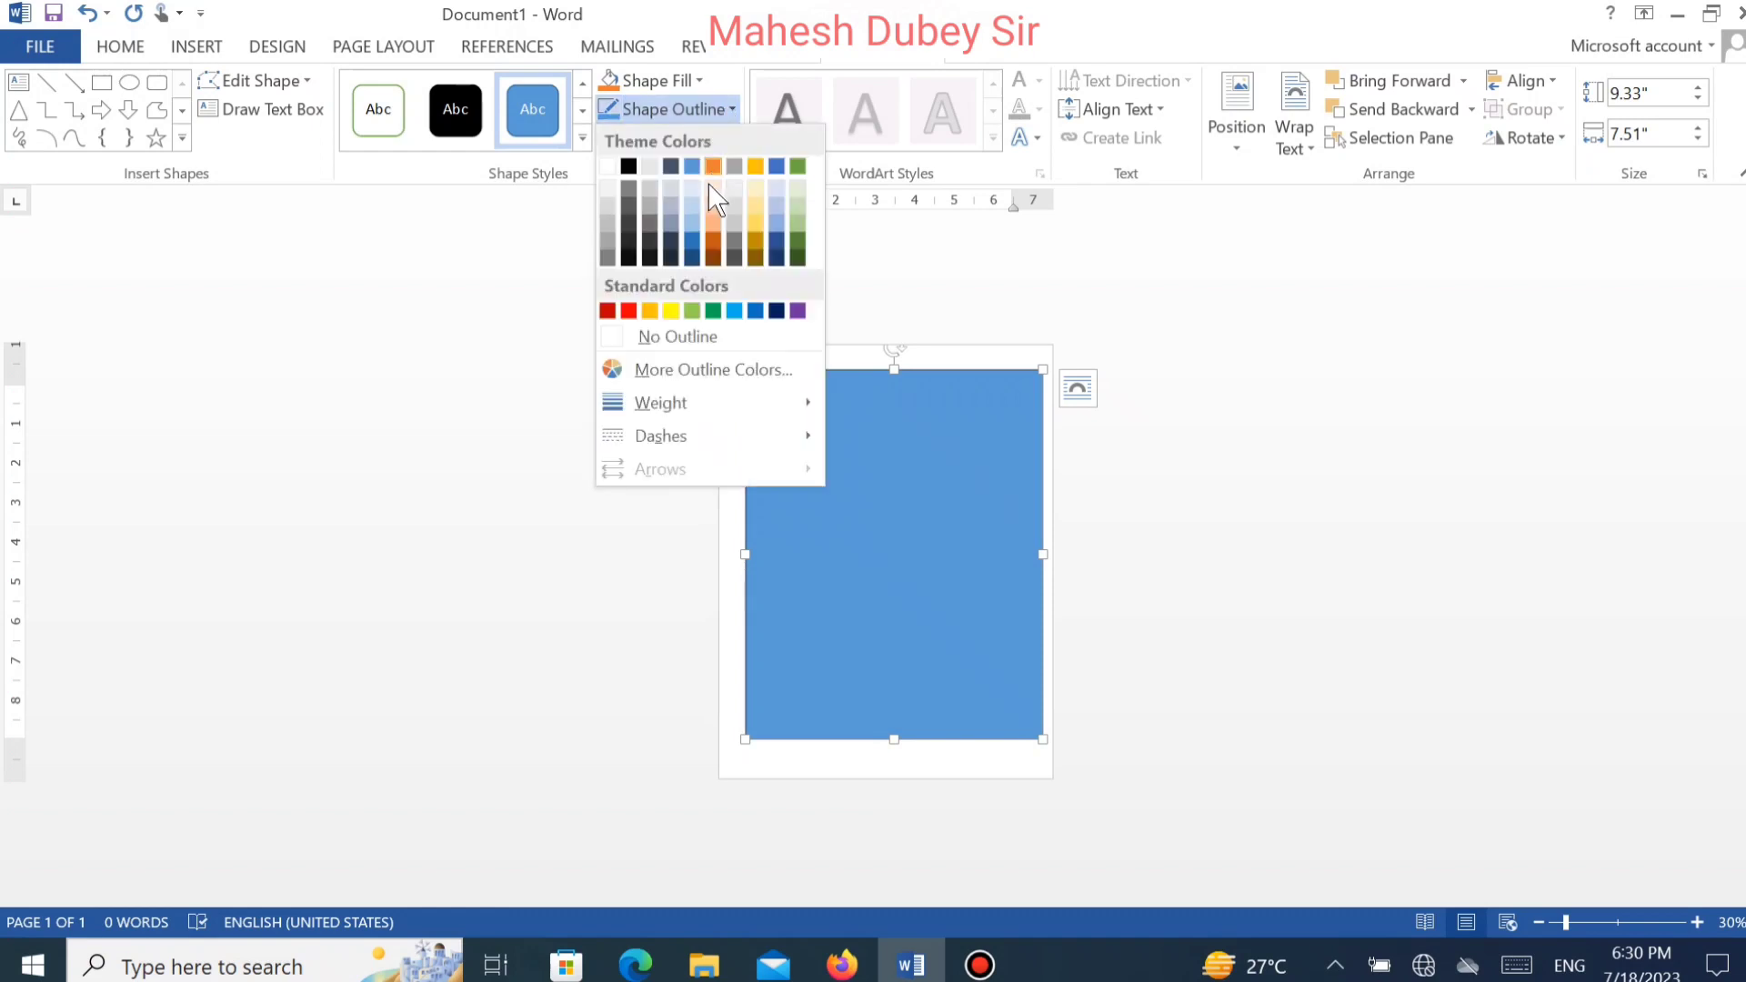
click(639, 338)
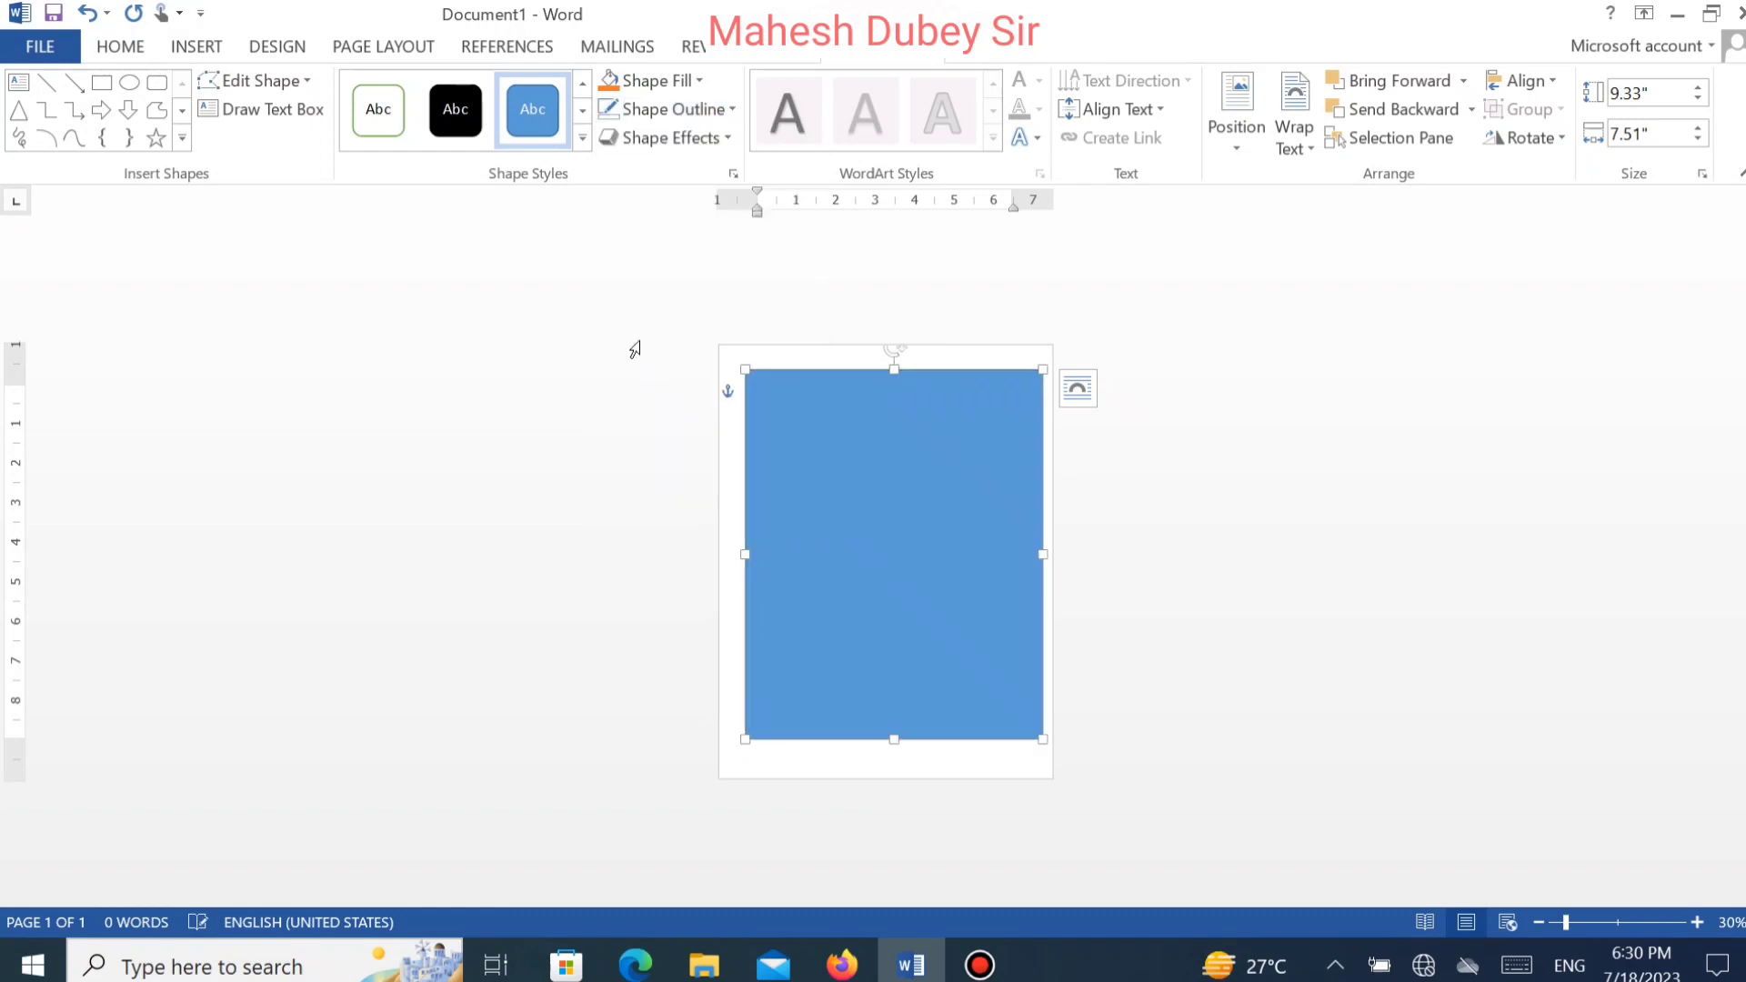
click(681, 82)
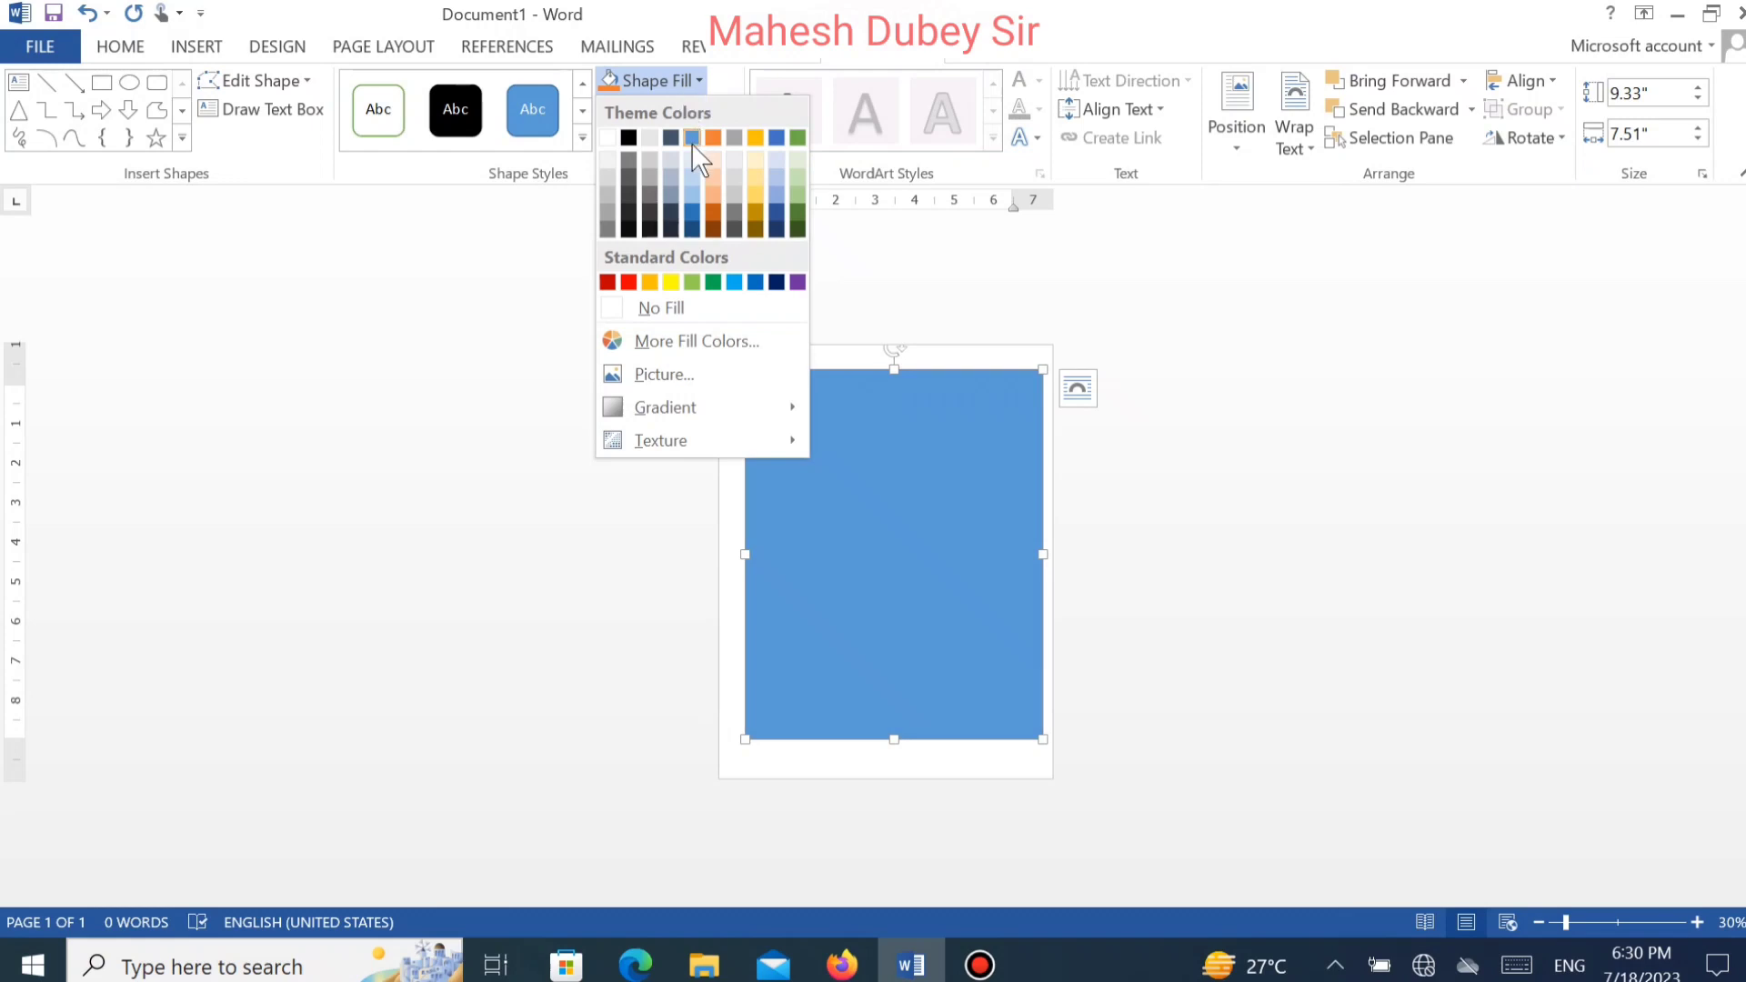
click(691, 195)
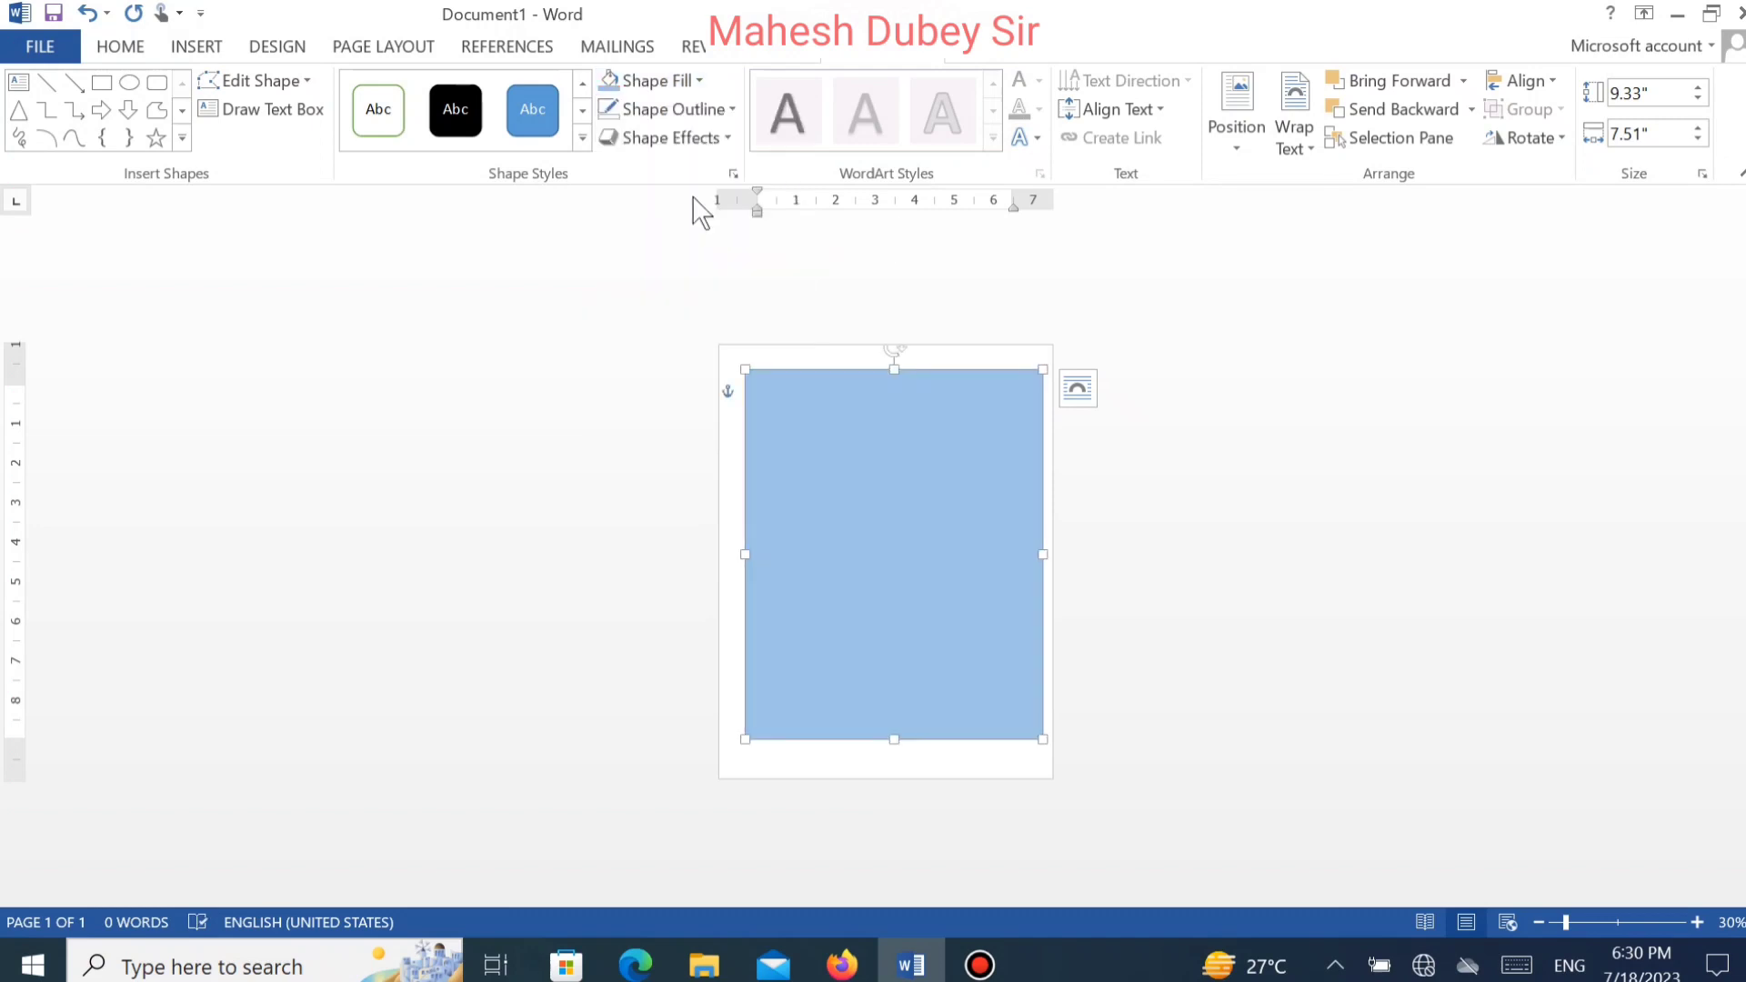
click(677, 80)
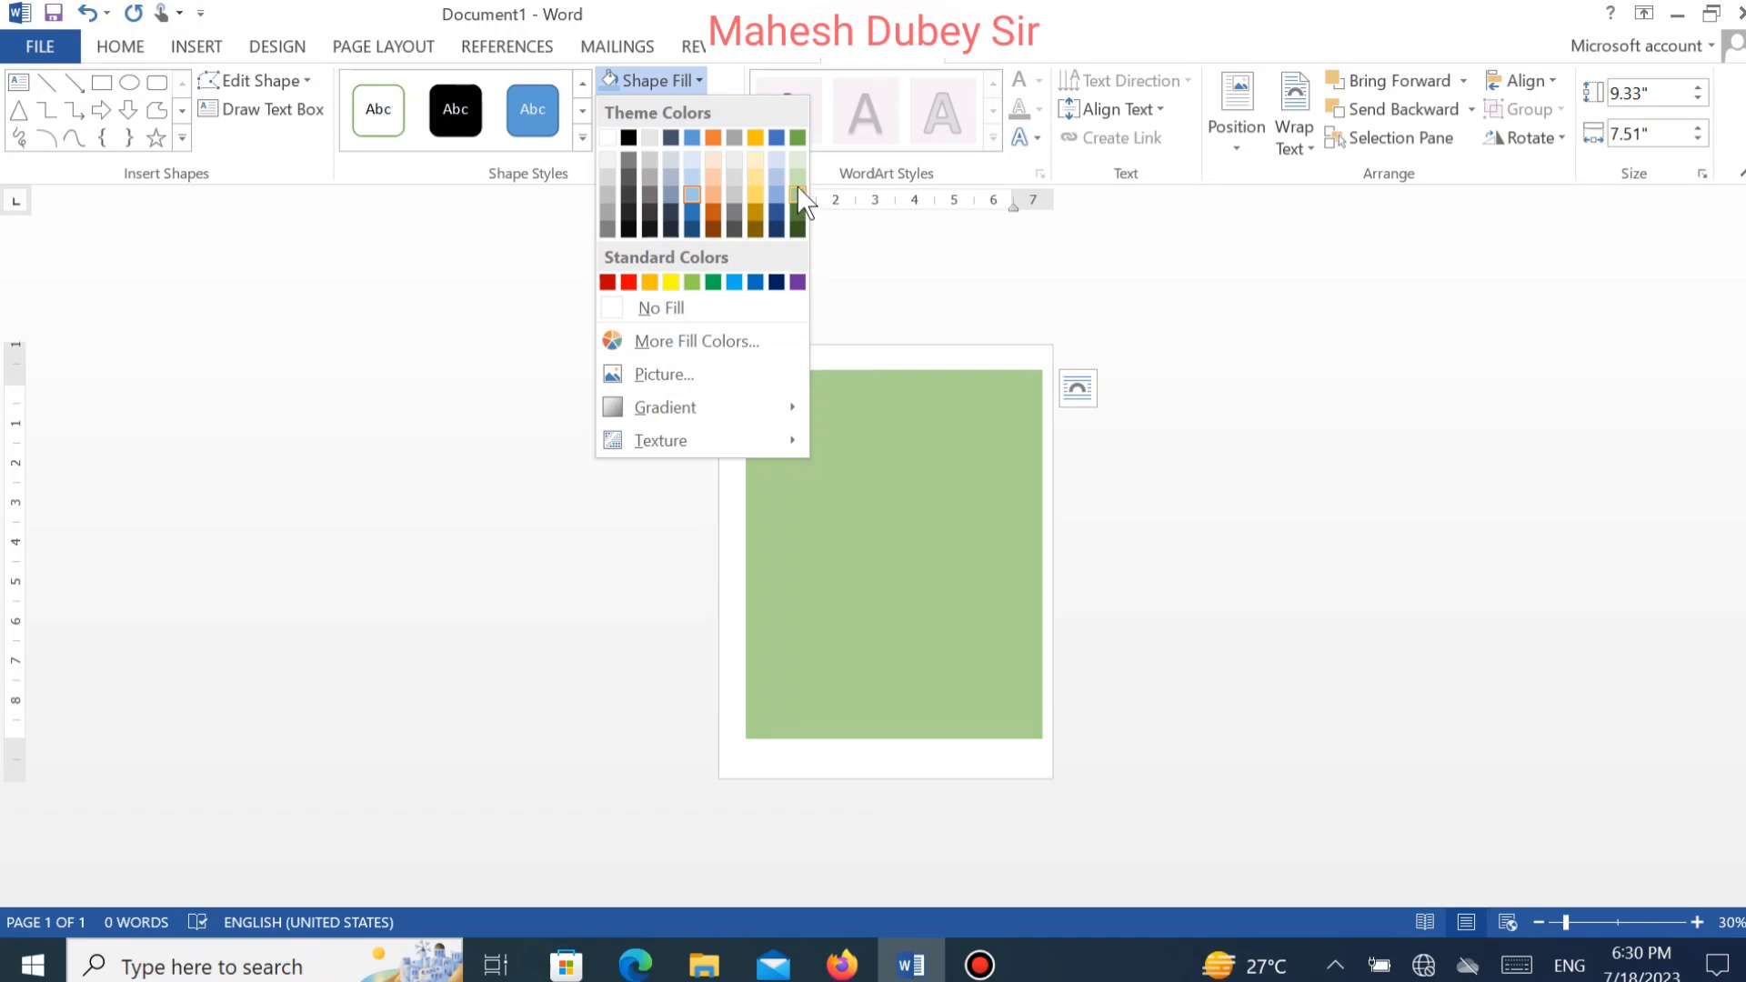
click(734, 282)
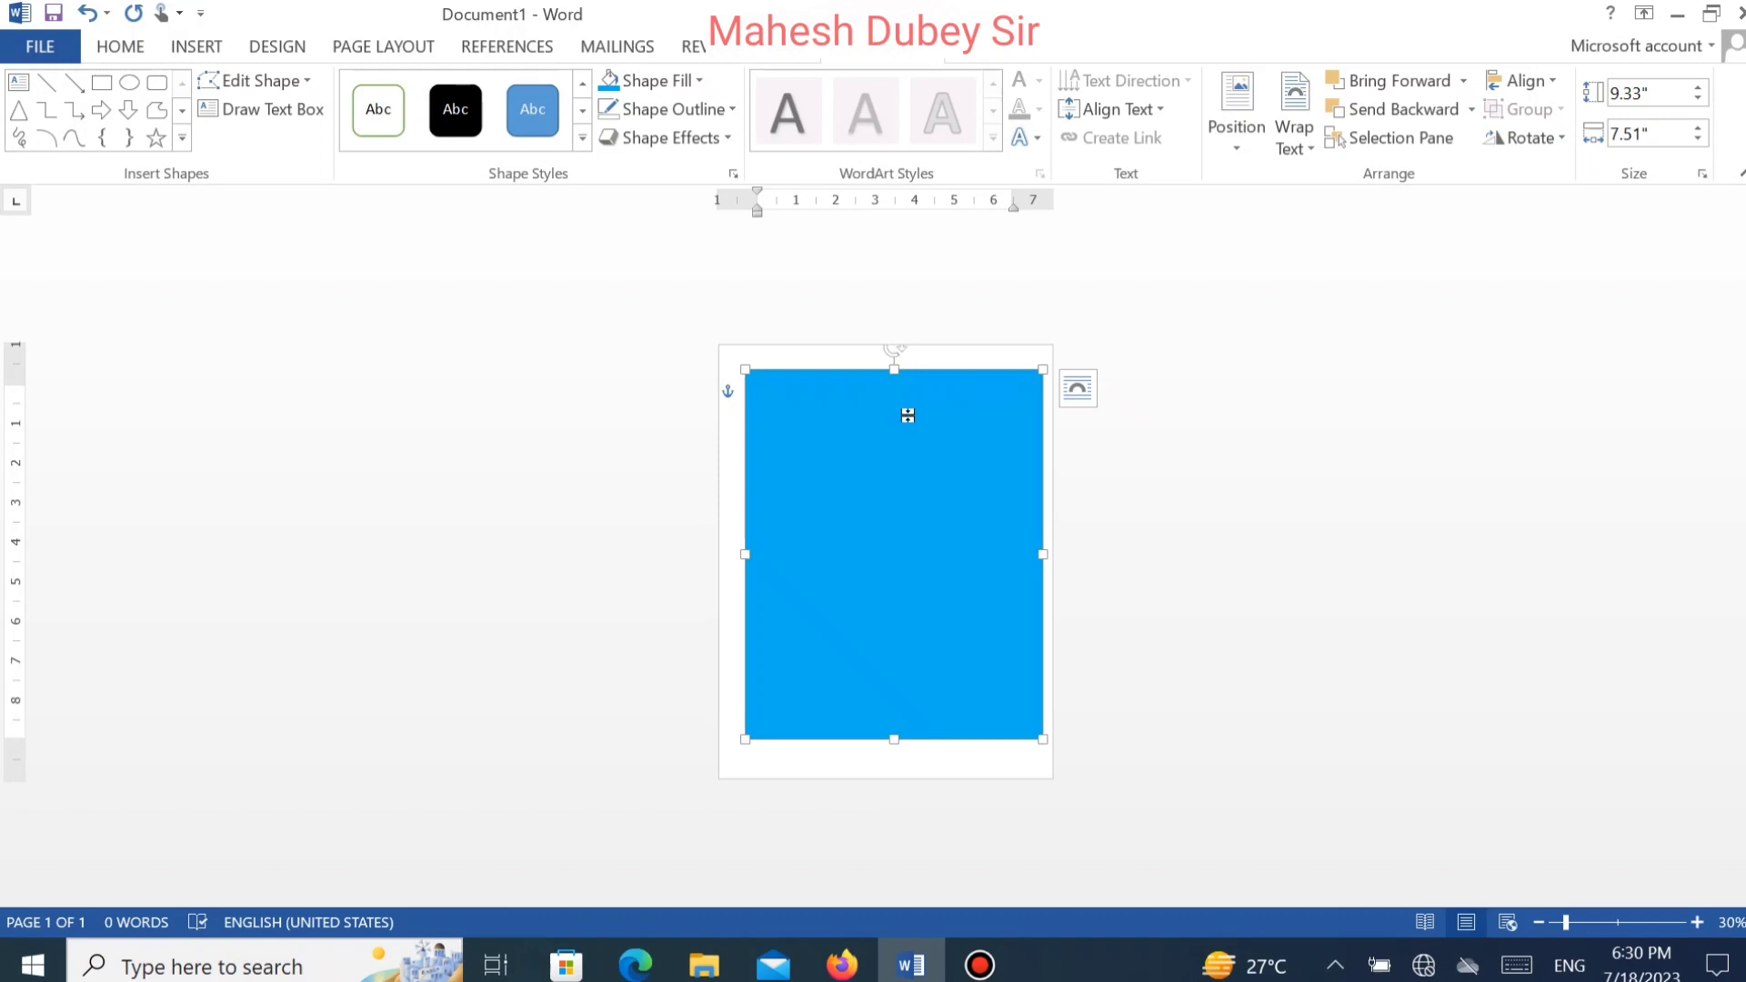
Try to pull the rectangle's upper-right corner point inward with Edit Points, and undo the move.
click(286, 84)
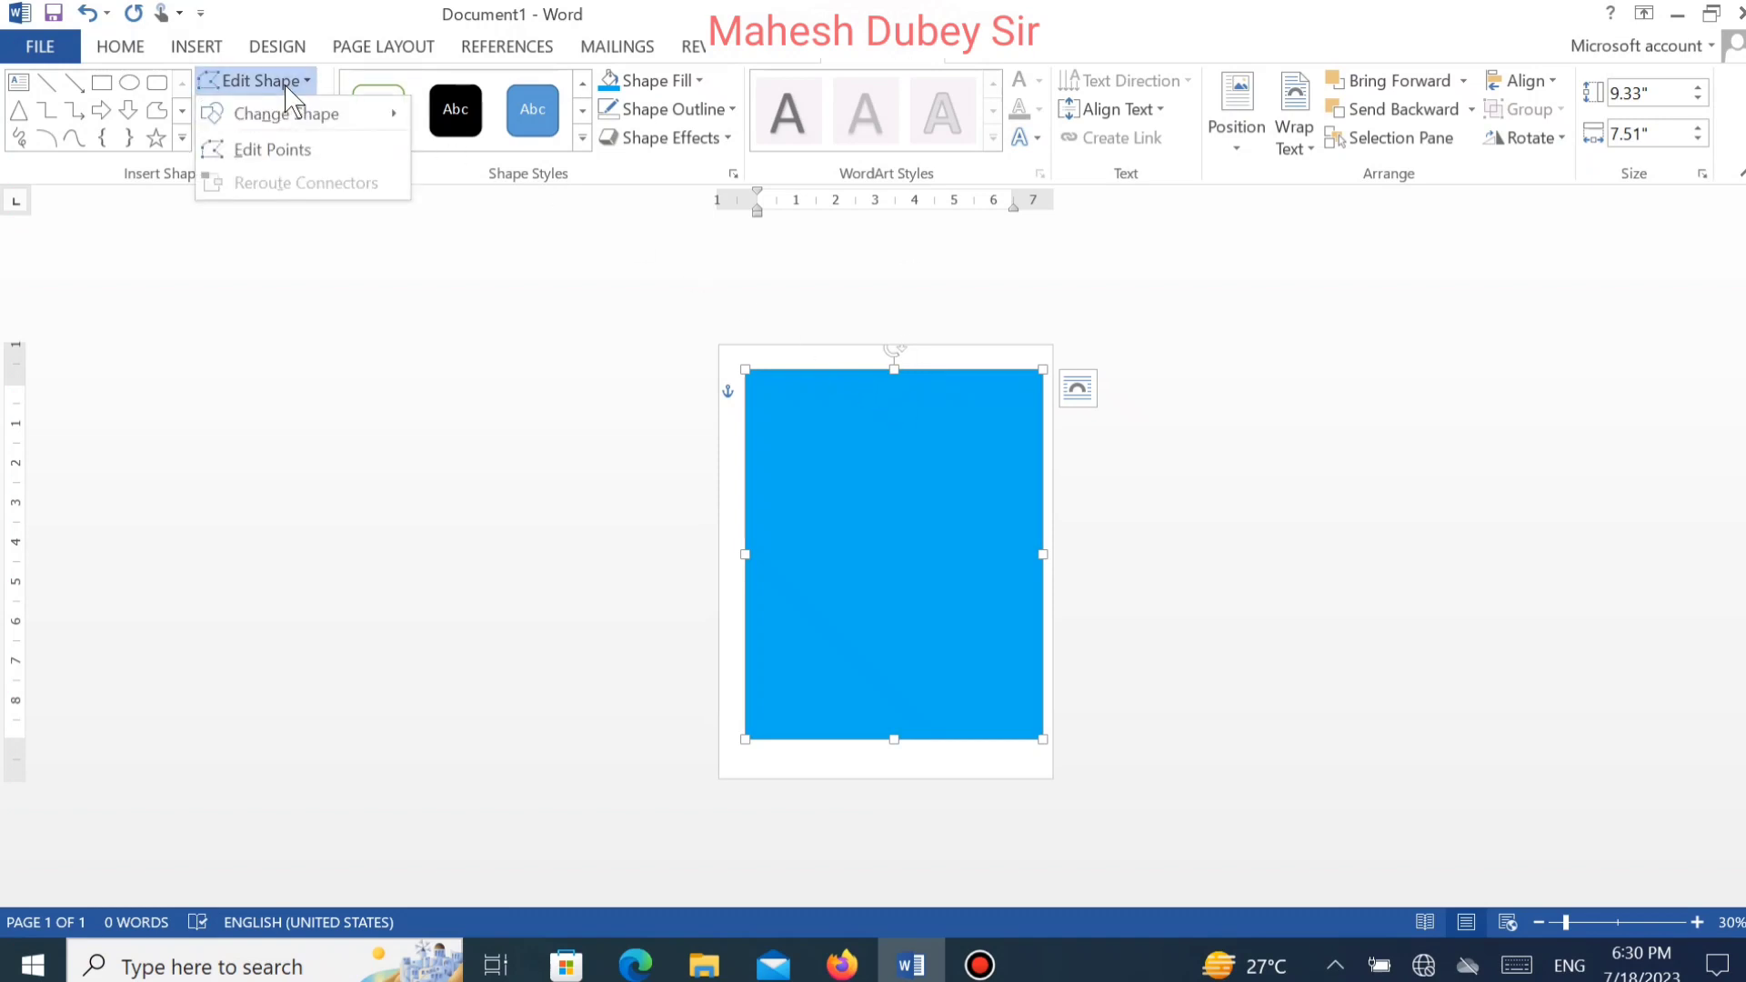
mouse_move(337, 132)
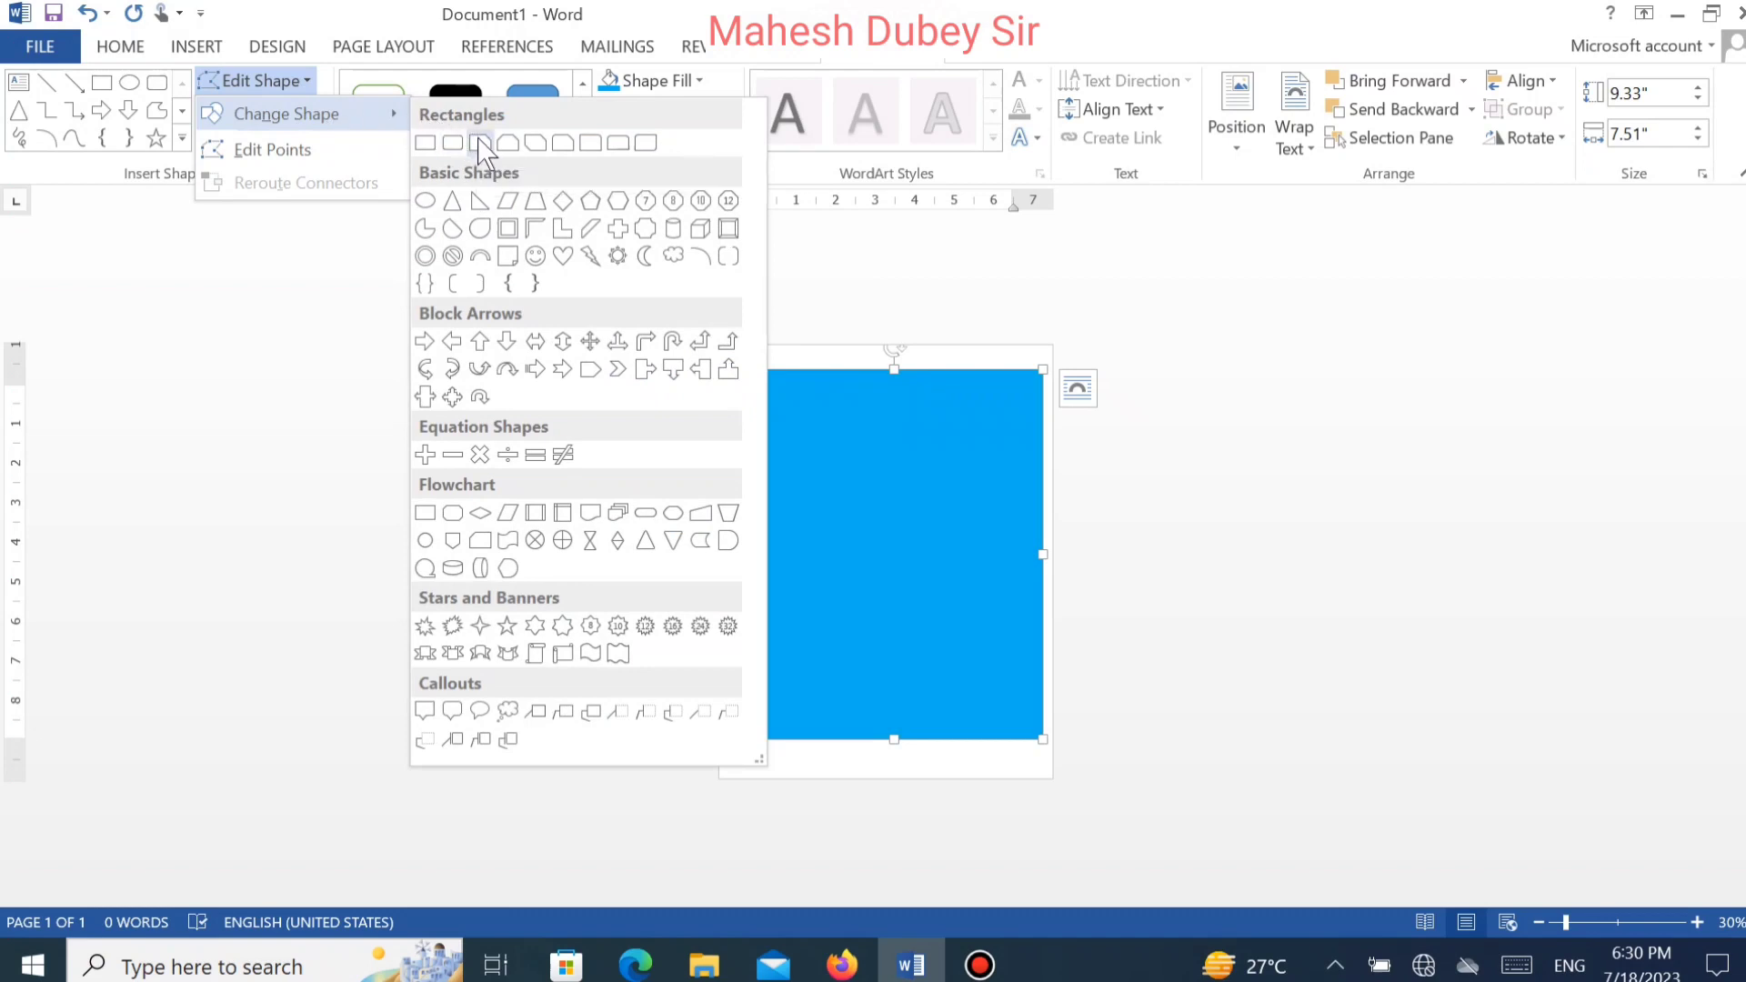
click(292, 152)
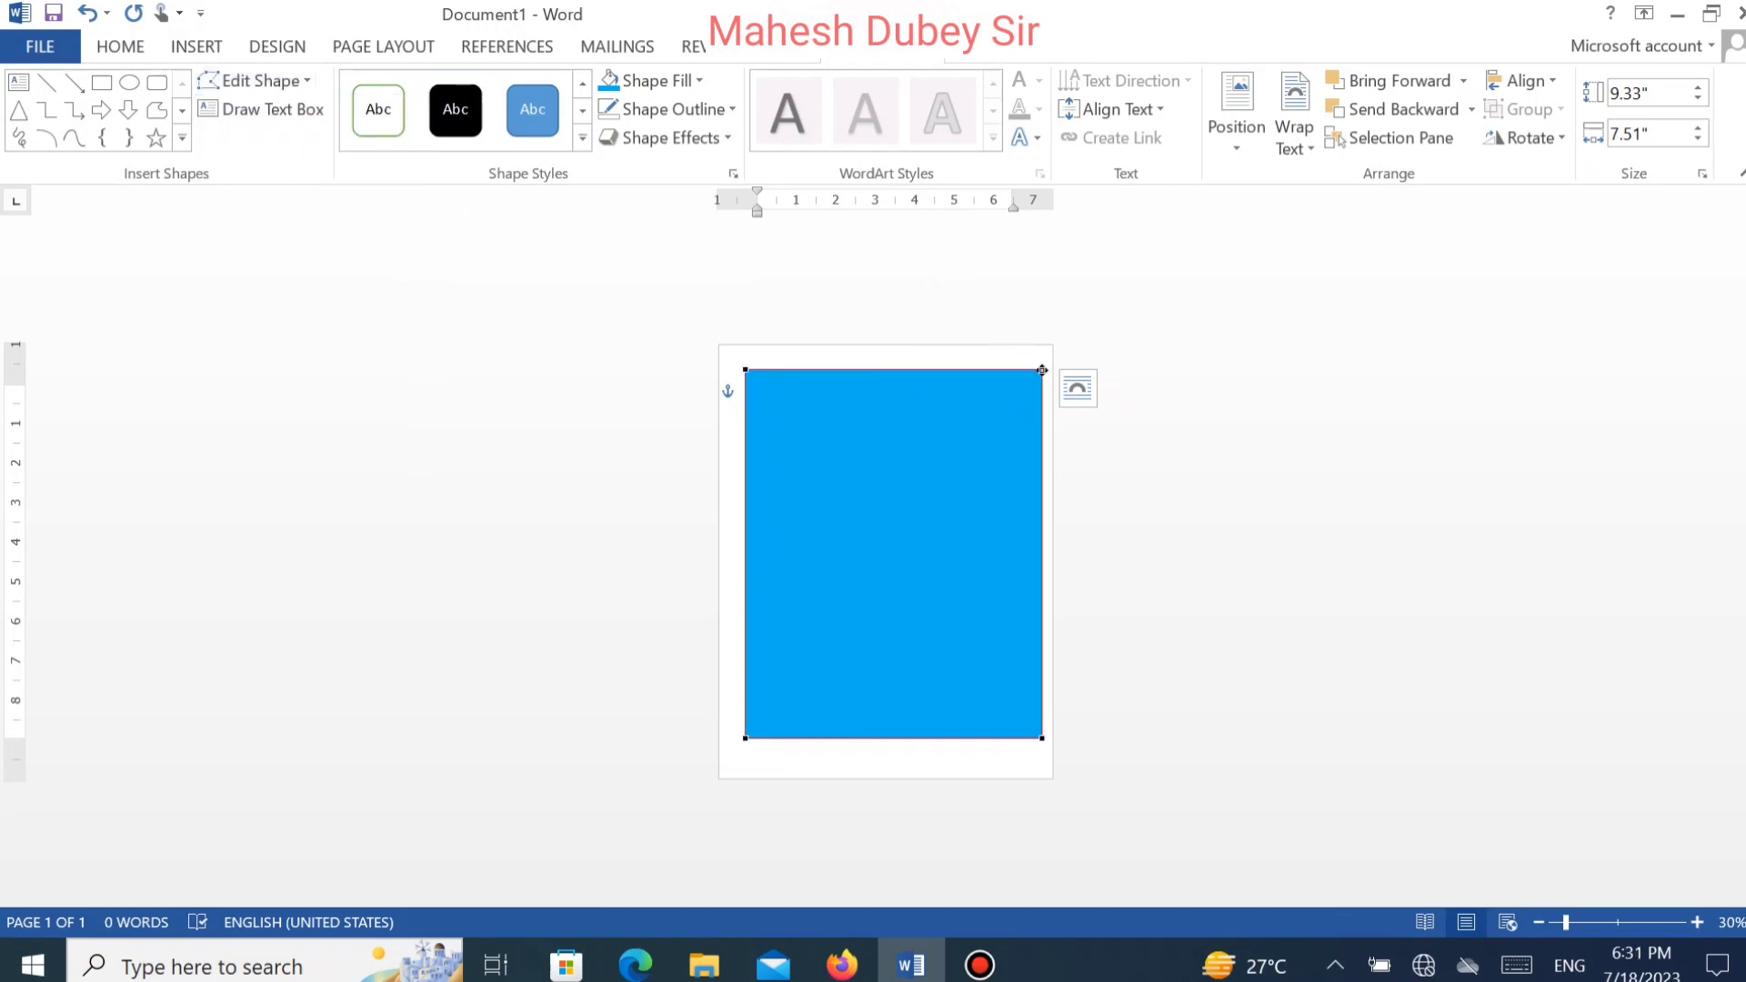
drag(1042, 370, 997, 378)
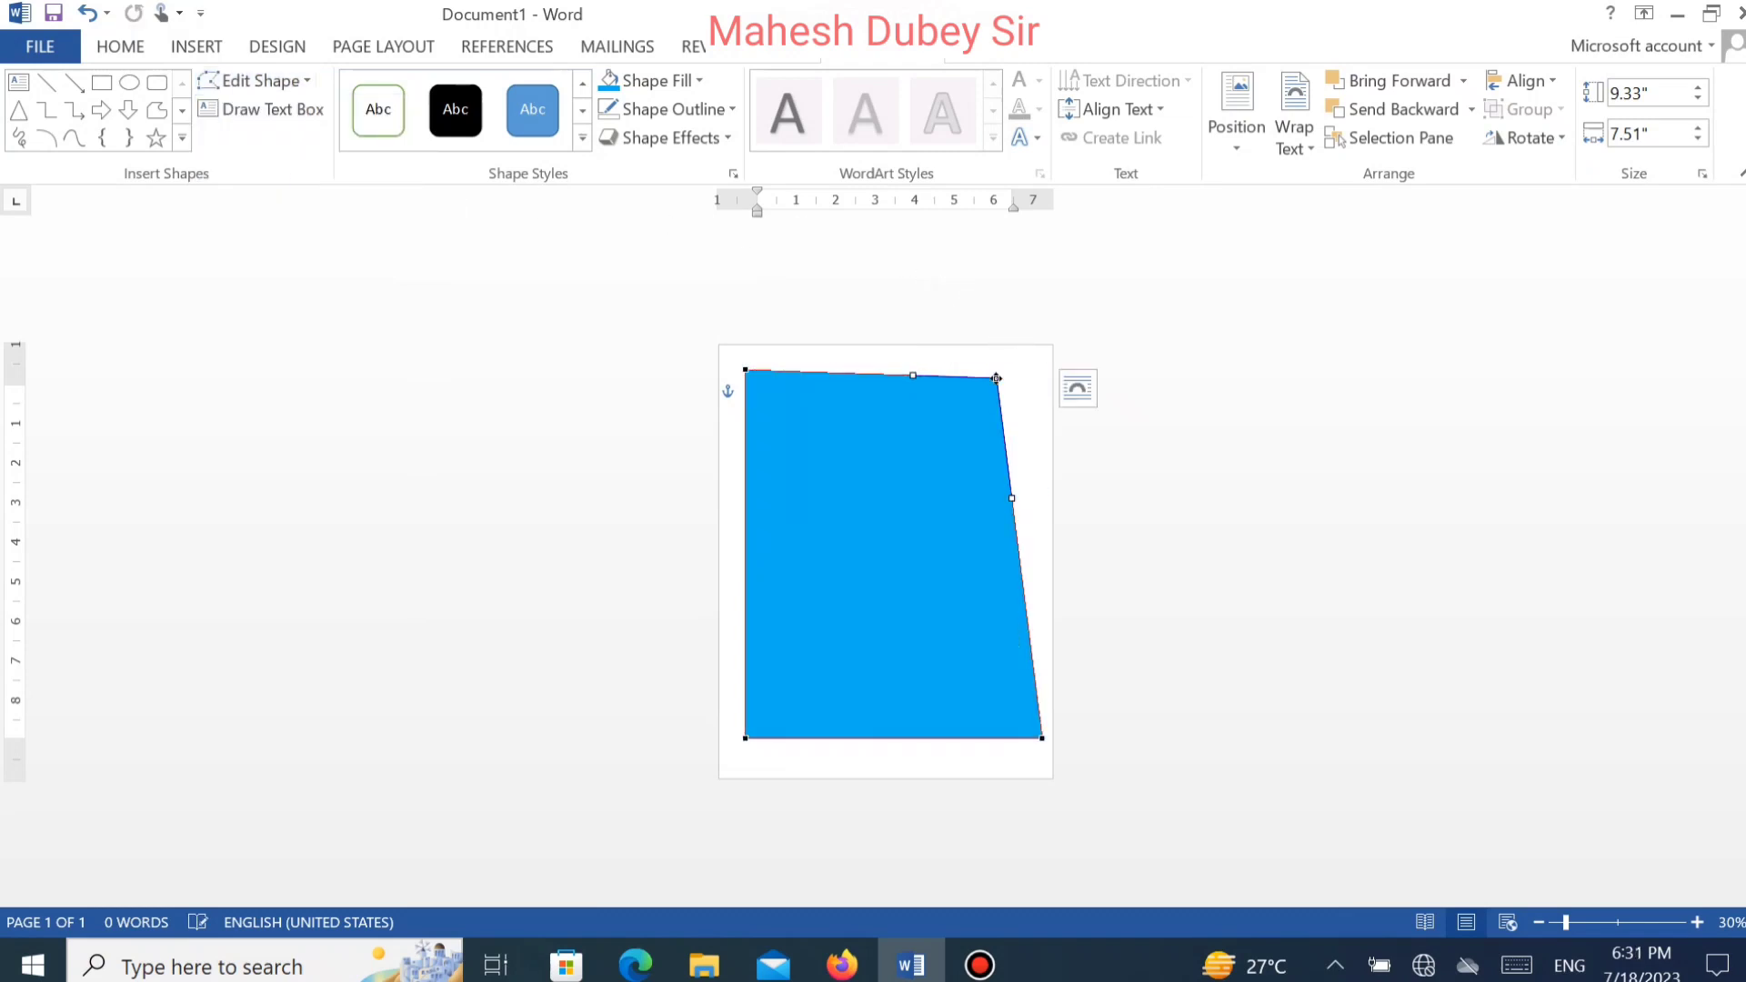
key(ctrl+z)
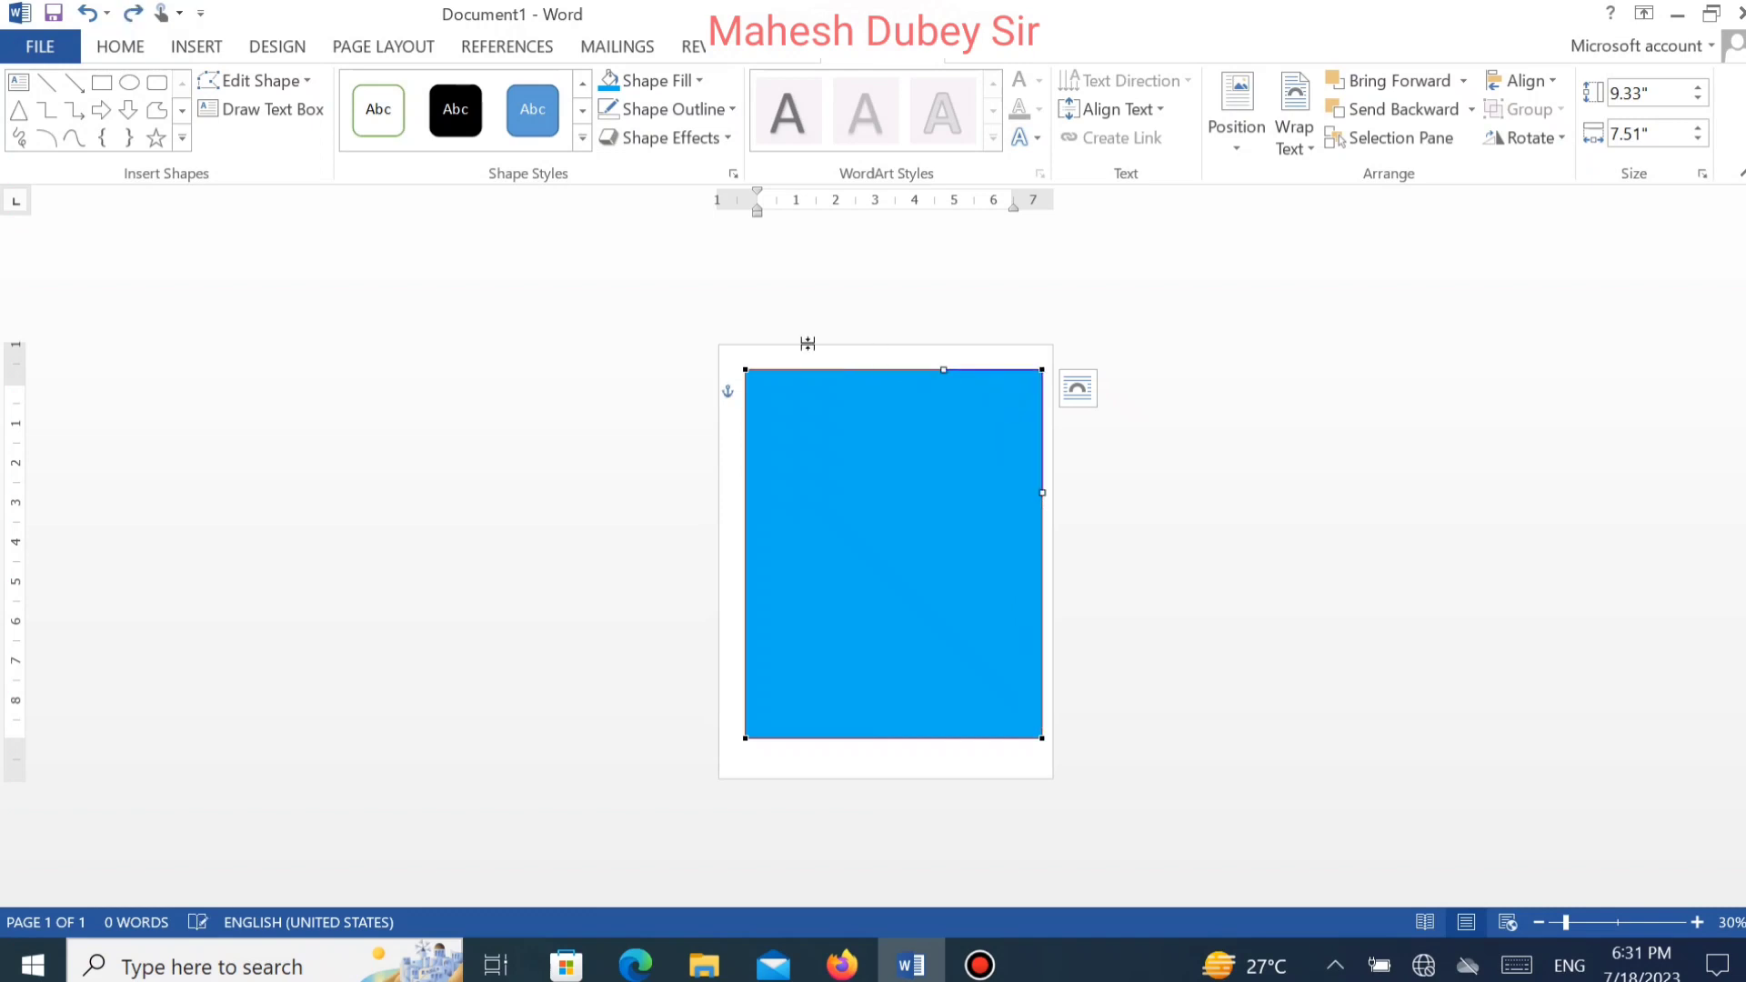
Change the shape to a Rounded Rectangle and reduce its corner rounding until the corners are square.
click(280, 81)
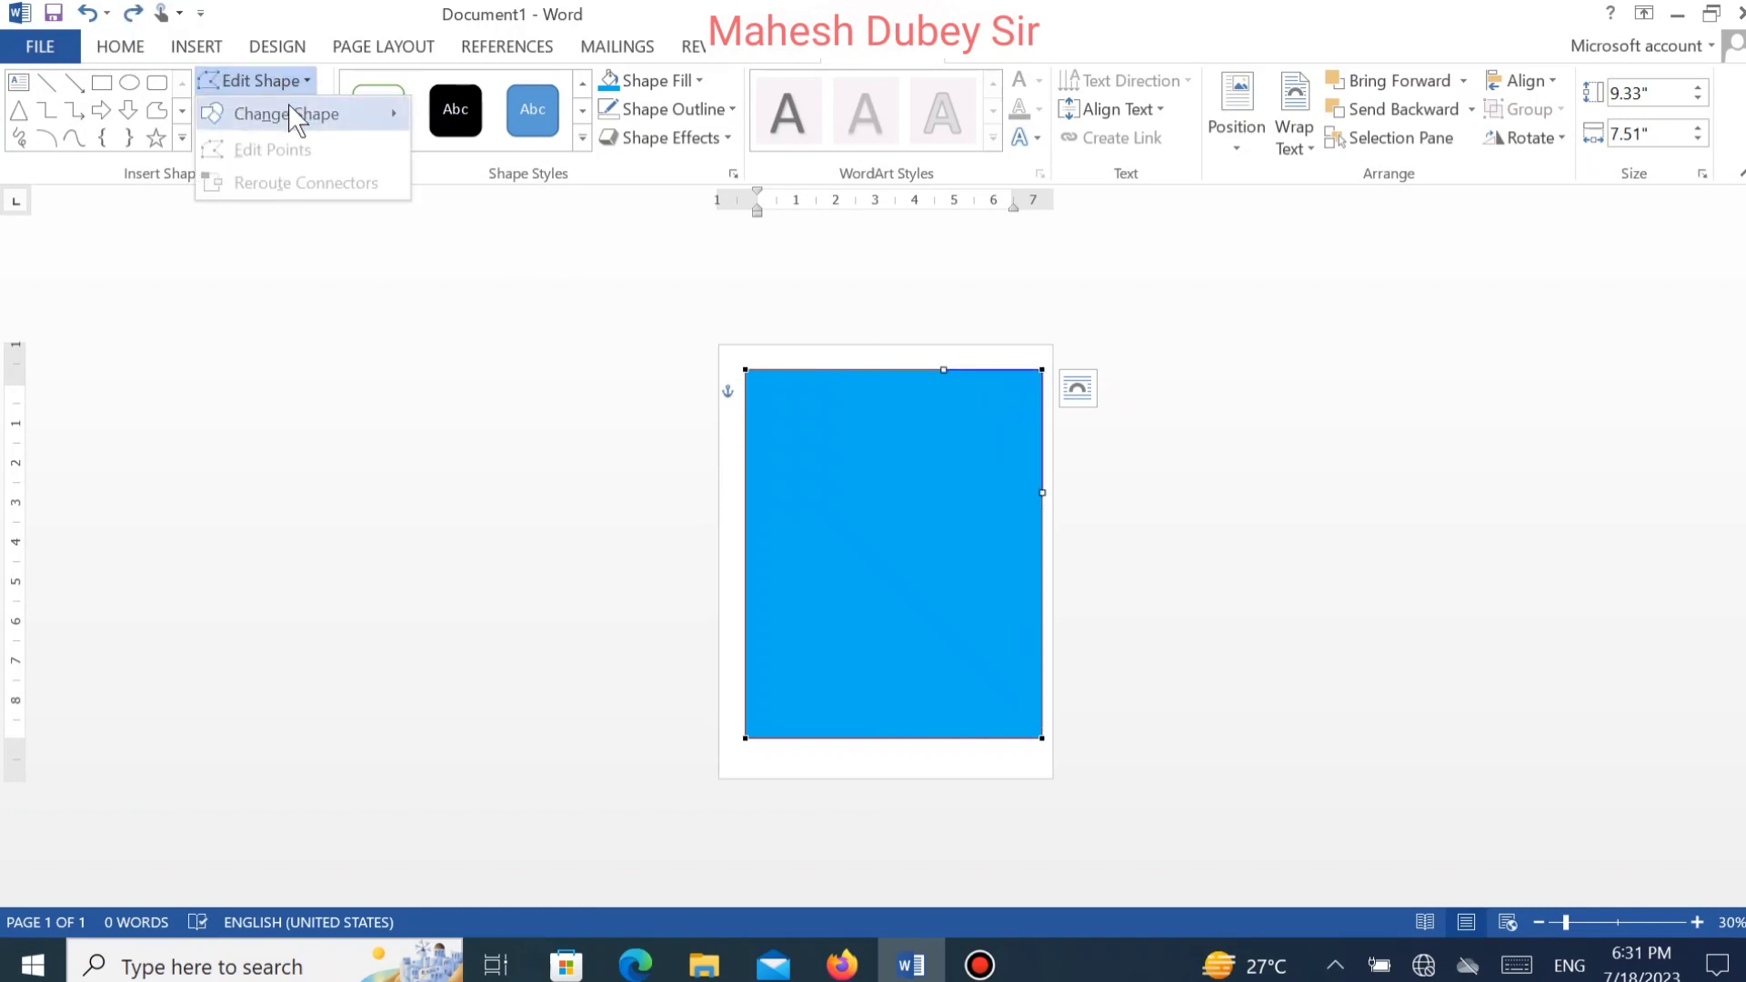
mouse_move(289, 114)
click(455, 144)
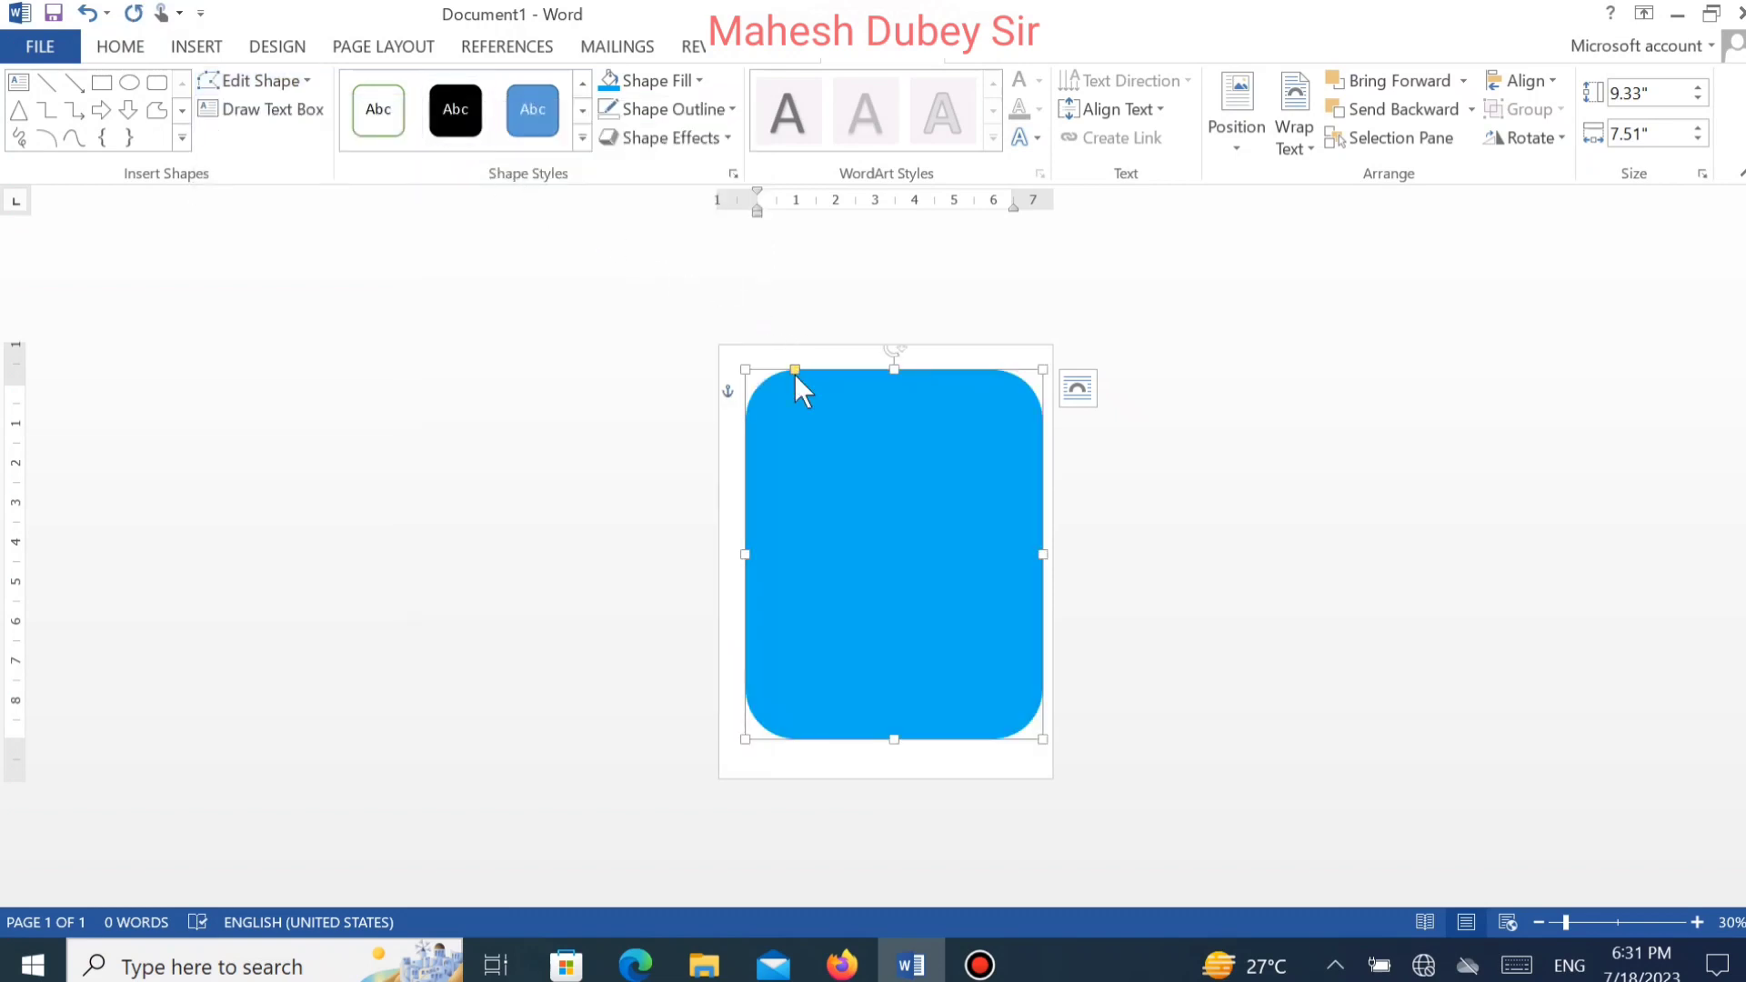
drag(795, 370, 746, 369)
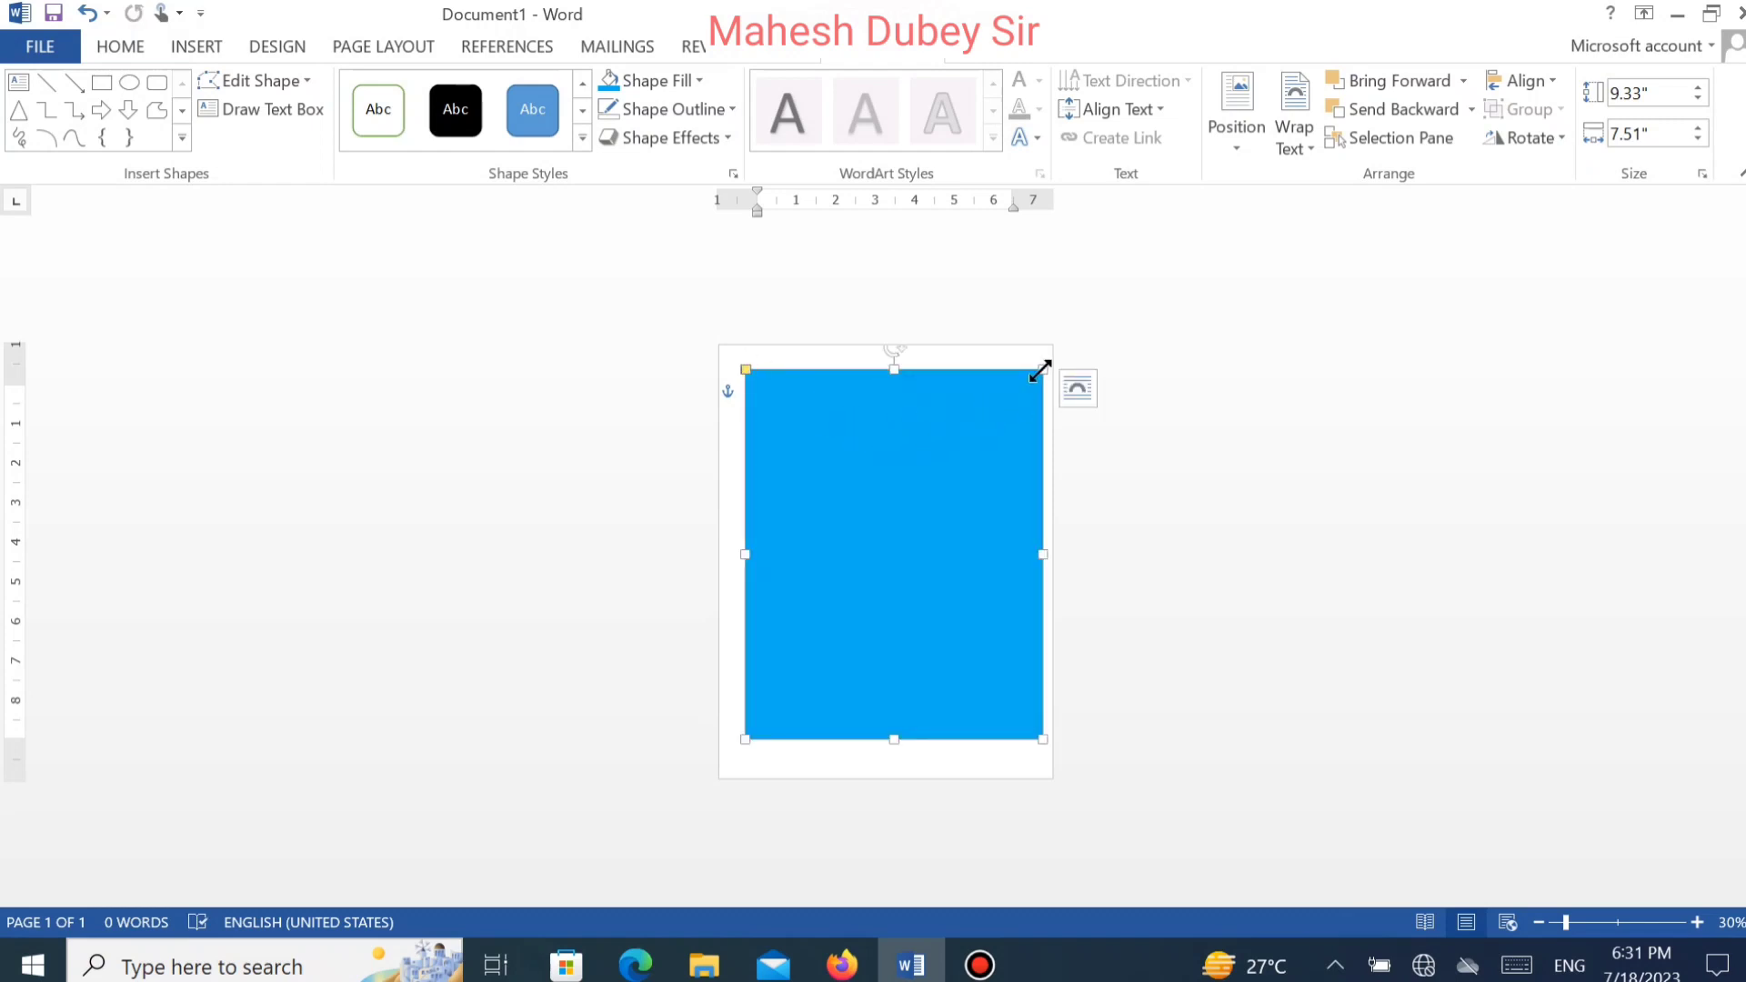
Try to shift the upper-left corner point of the shape slightly inward with Edit Points, and undo the move.
click(300, 84)
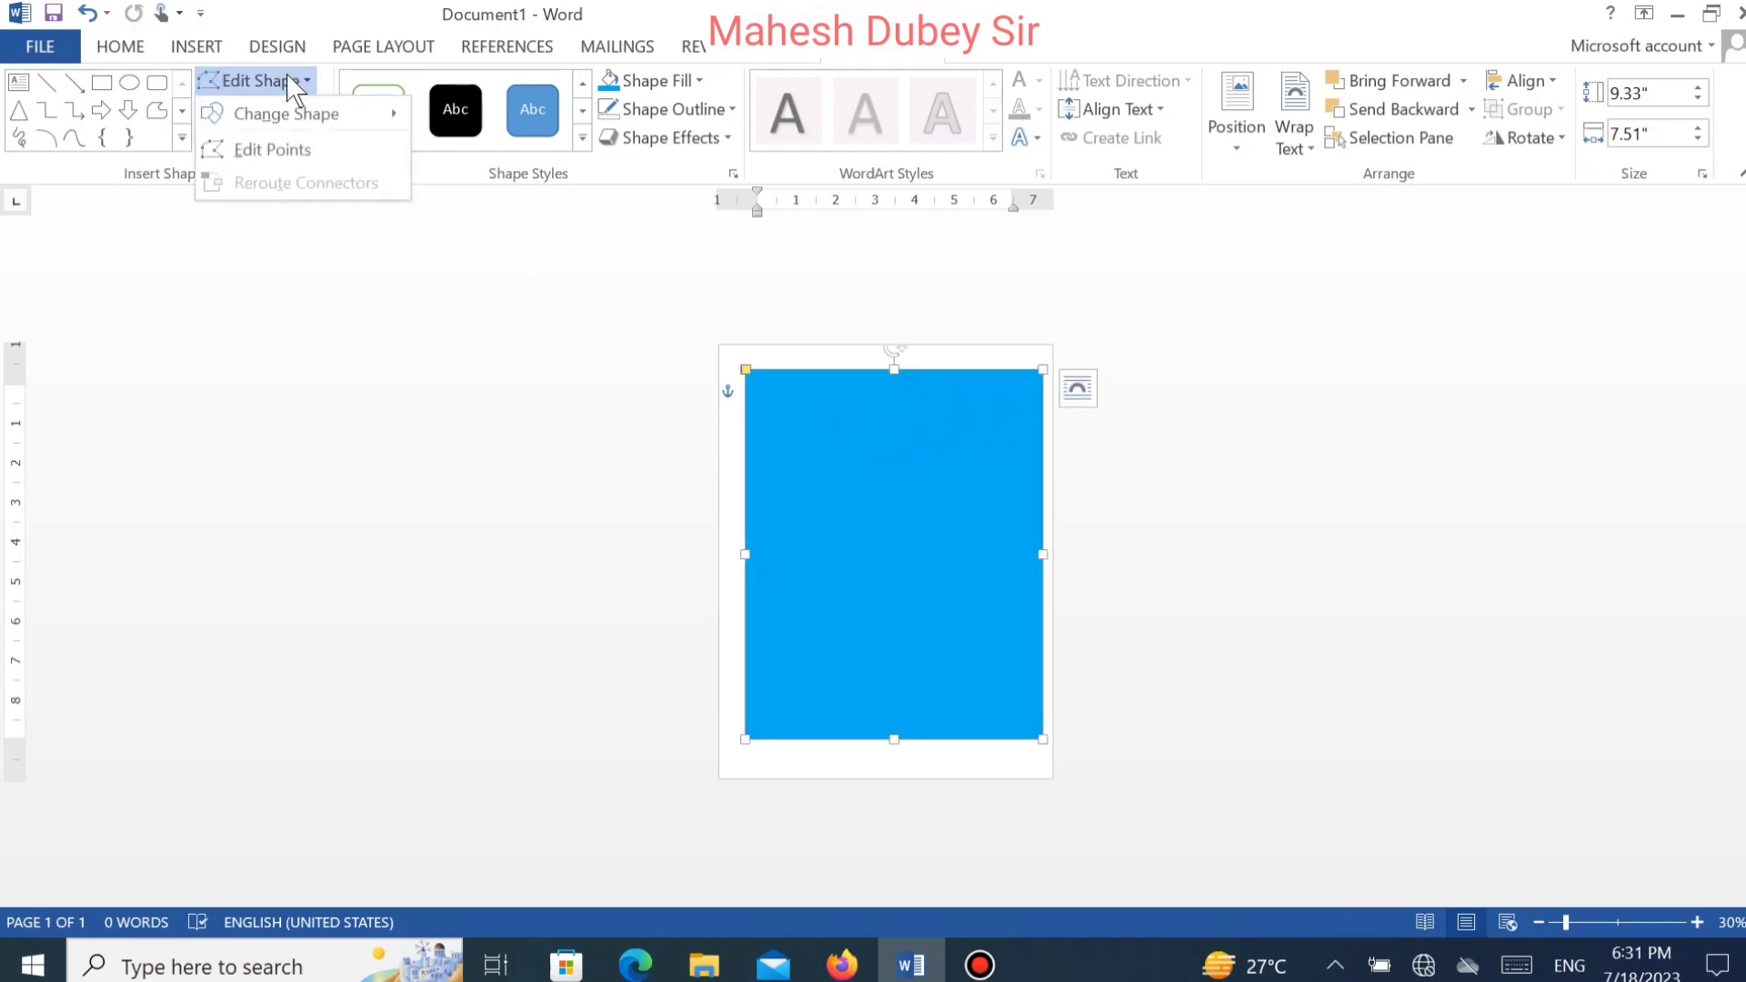
click(309, 148)
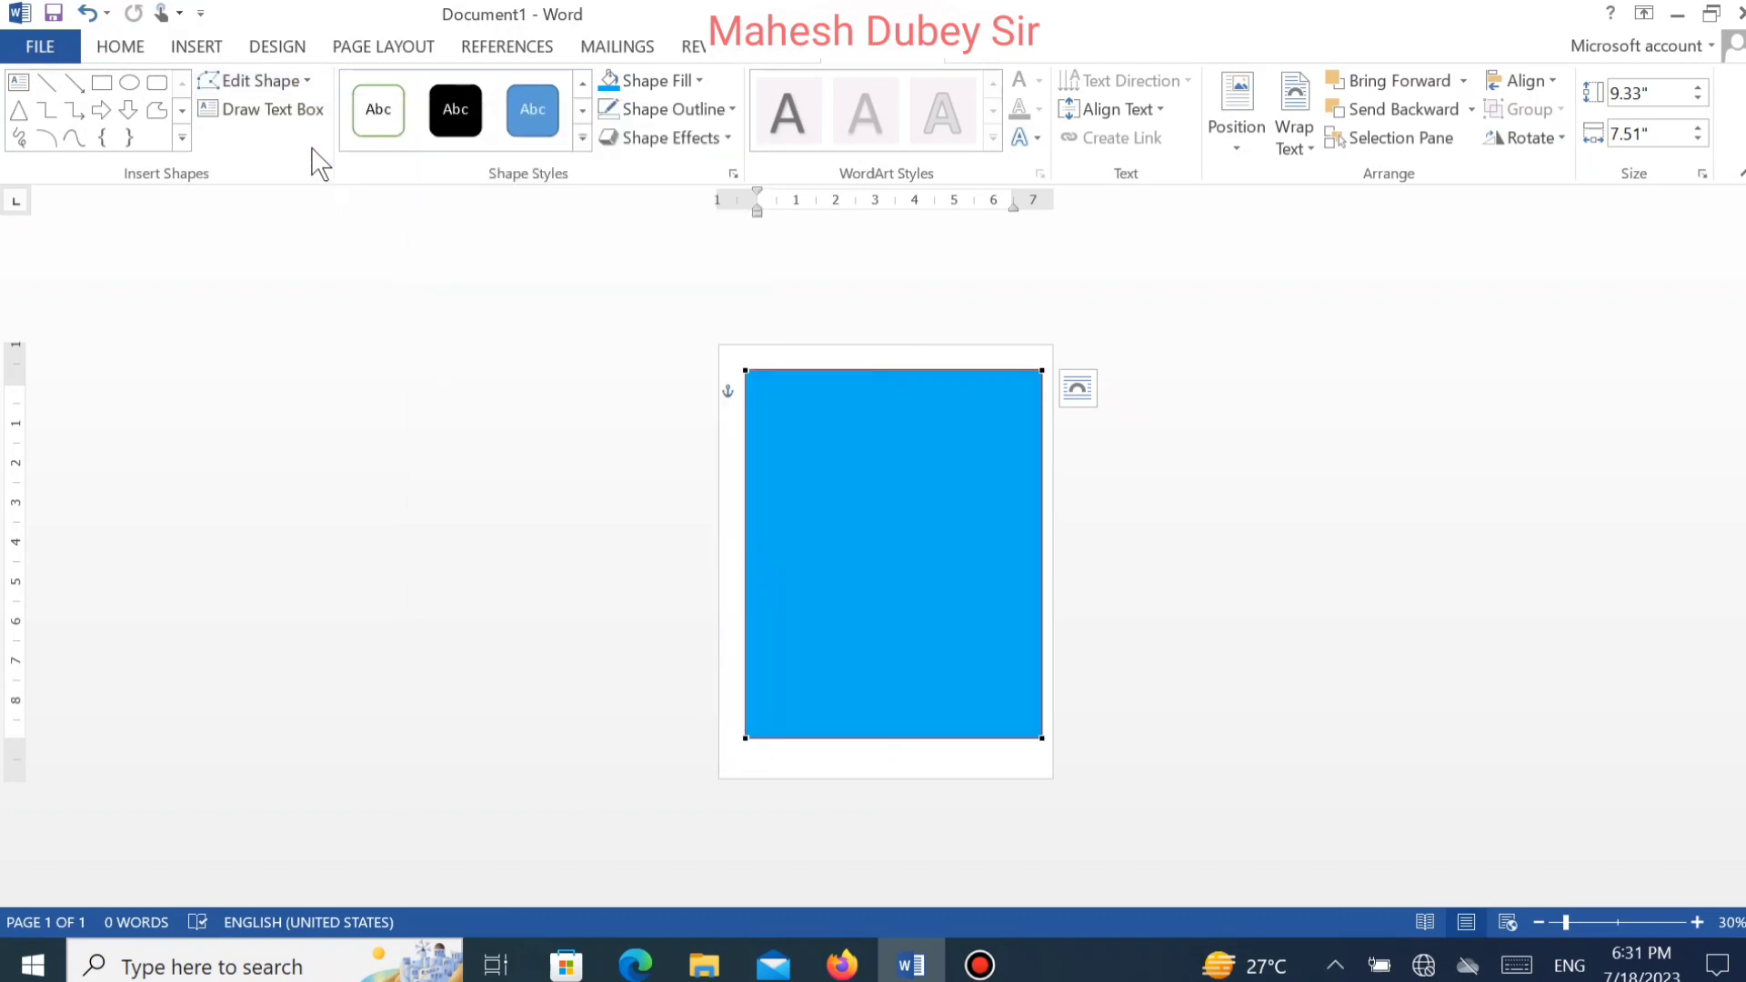
click(744, 371)
mouse_move(744, 372)
mouse_down()
mouse_move(758, 405)
mouse_move(730, 387)
mouse_move(747, 373)
mouse_up()
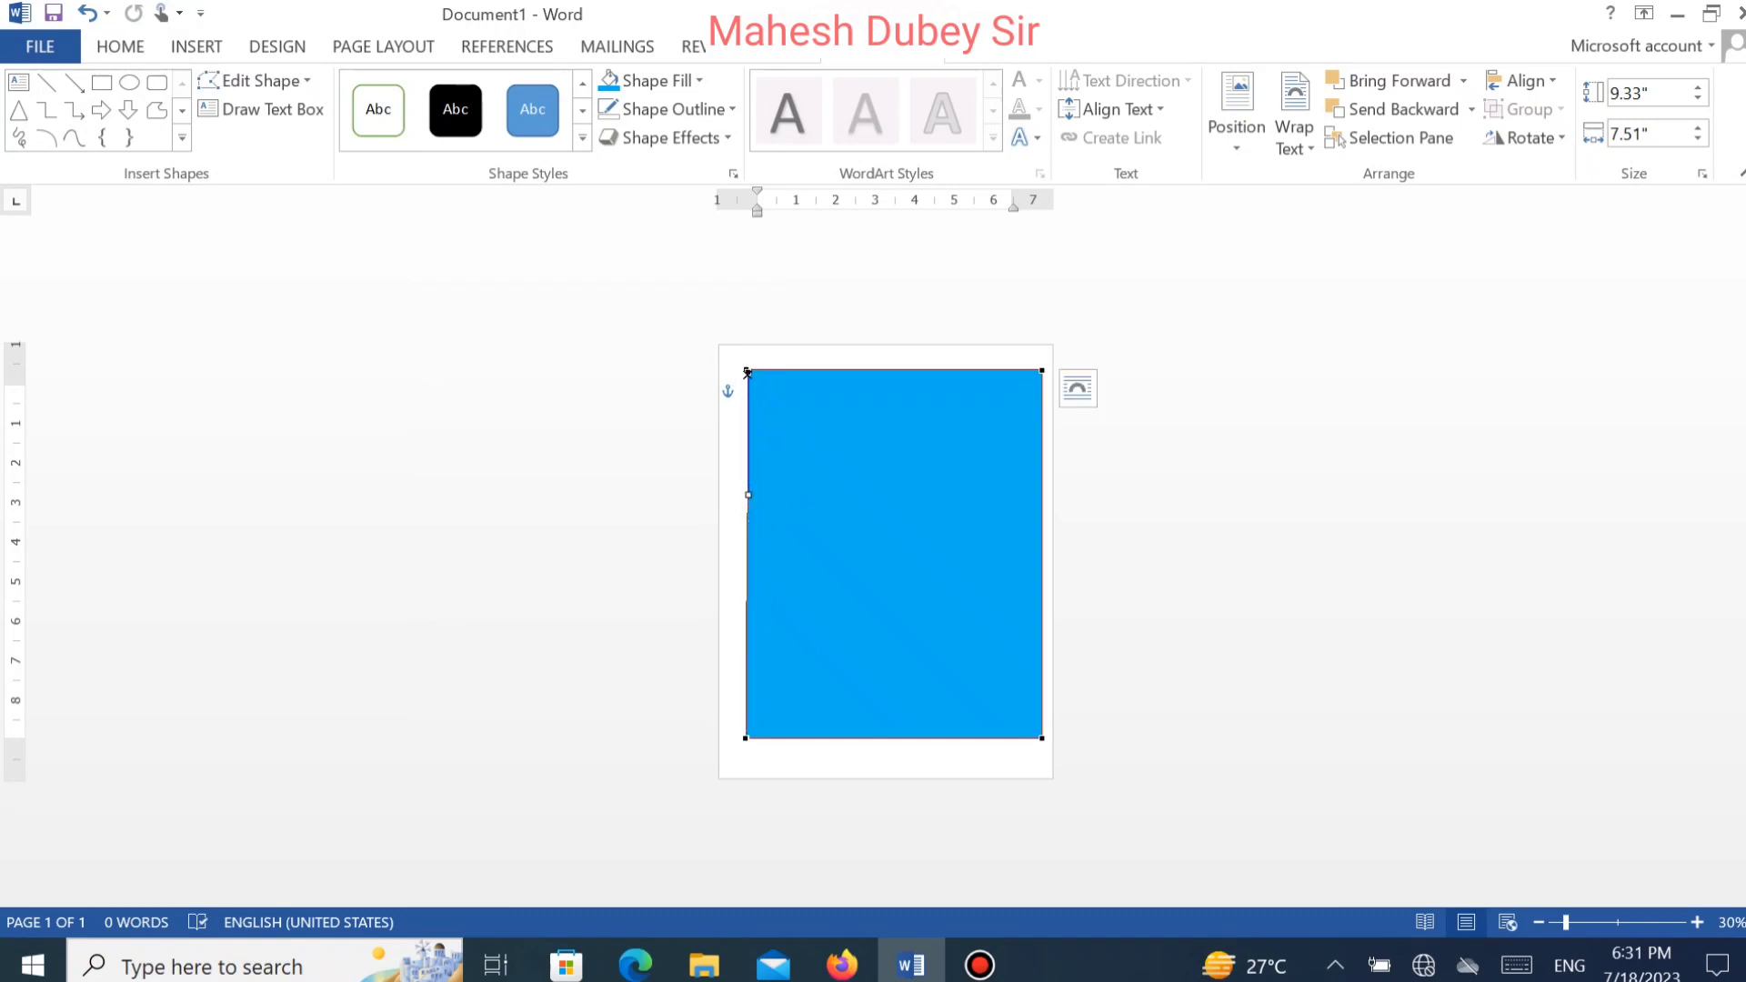
key(ctrl+z)
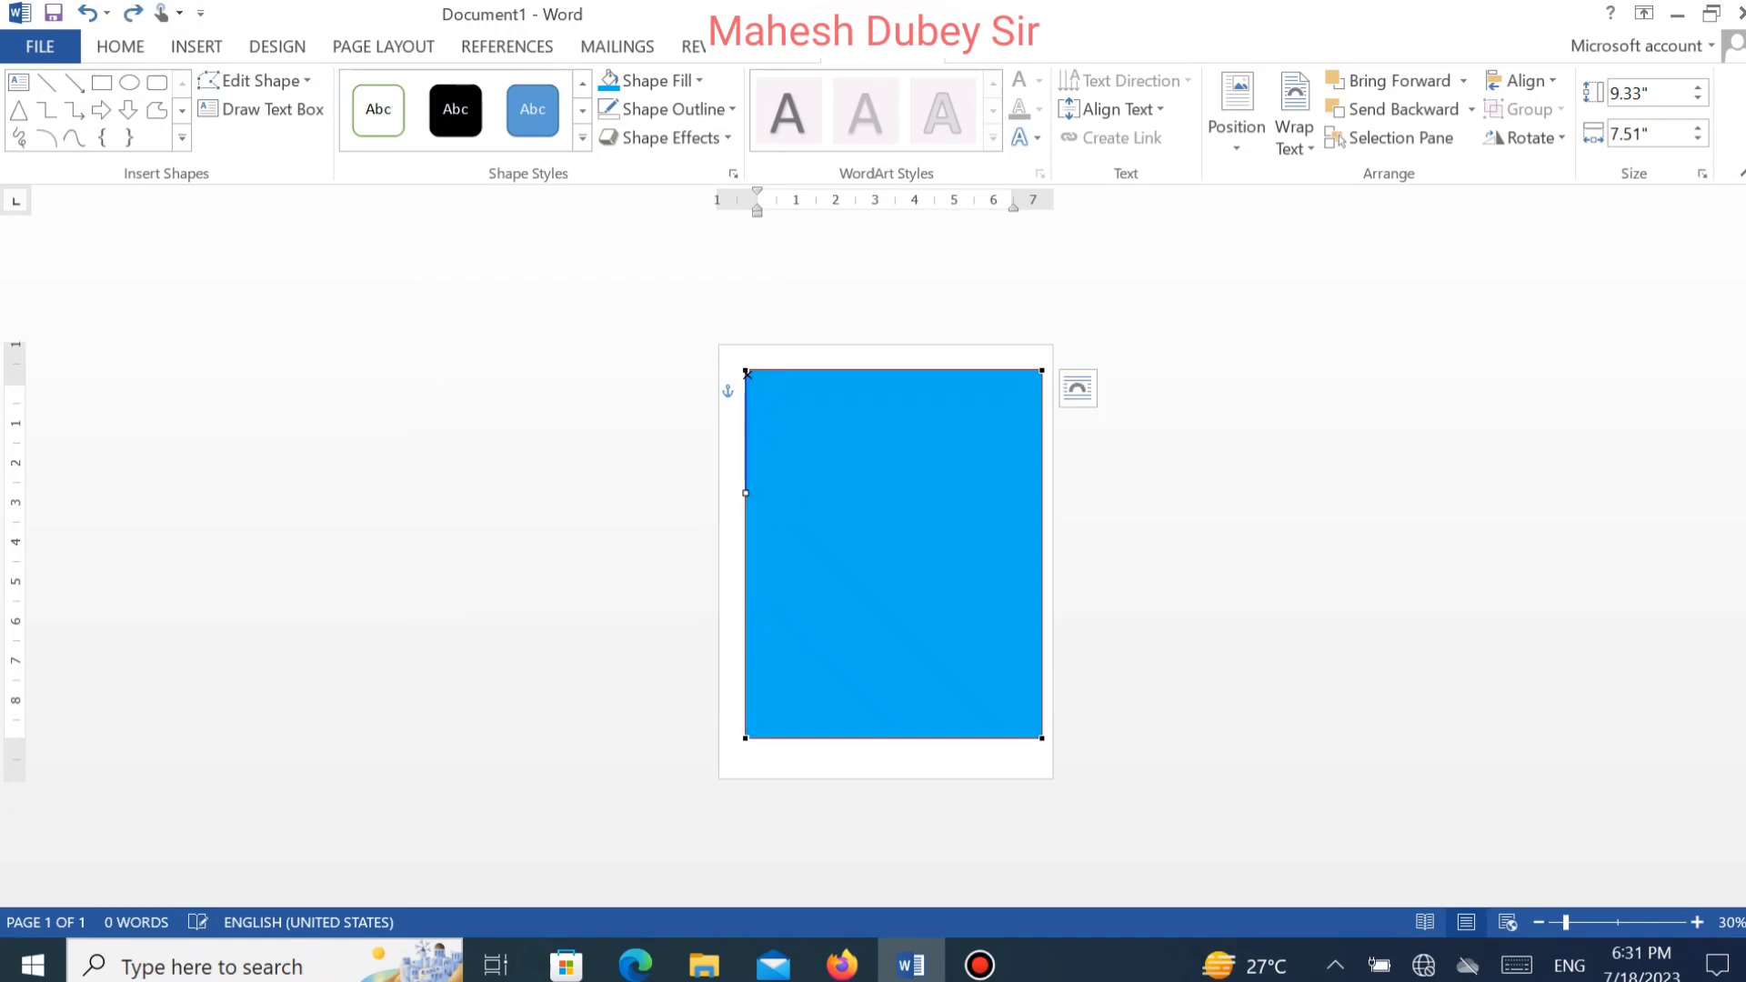
Try to reshape the upper-right corner by moving its points and curve handle, and undo these edits and the rounding adjustment.
click(1042, 369)
drag(1042, 368, 1036, 376)
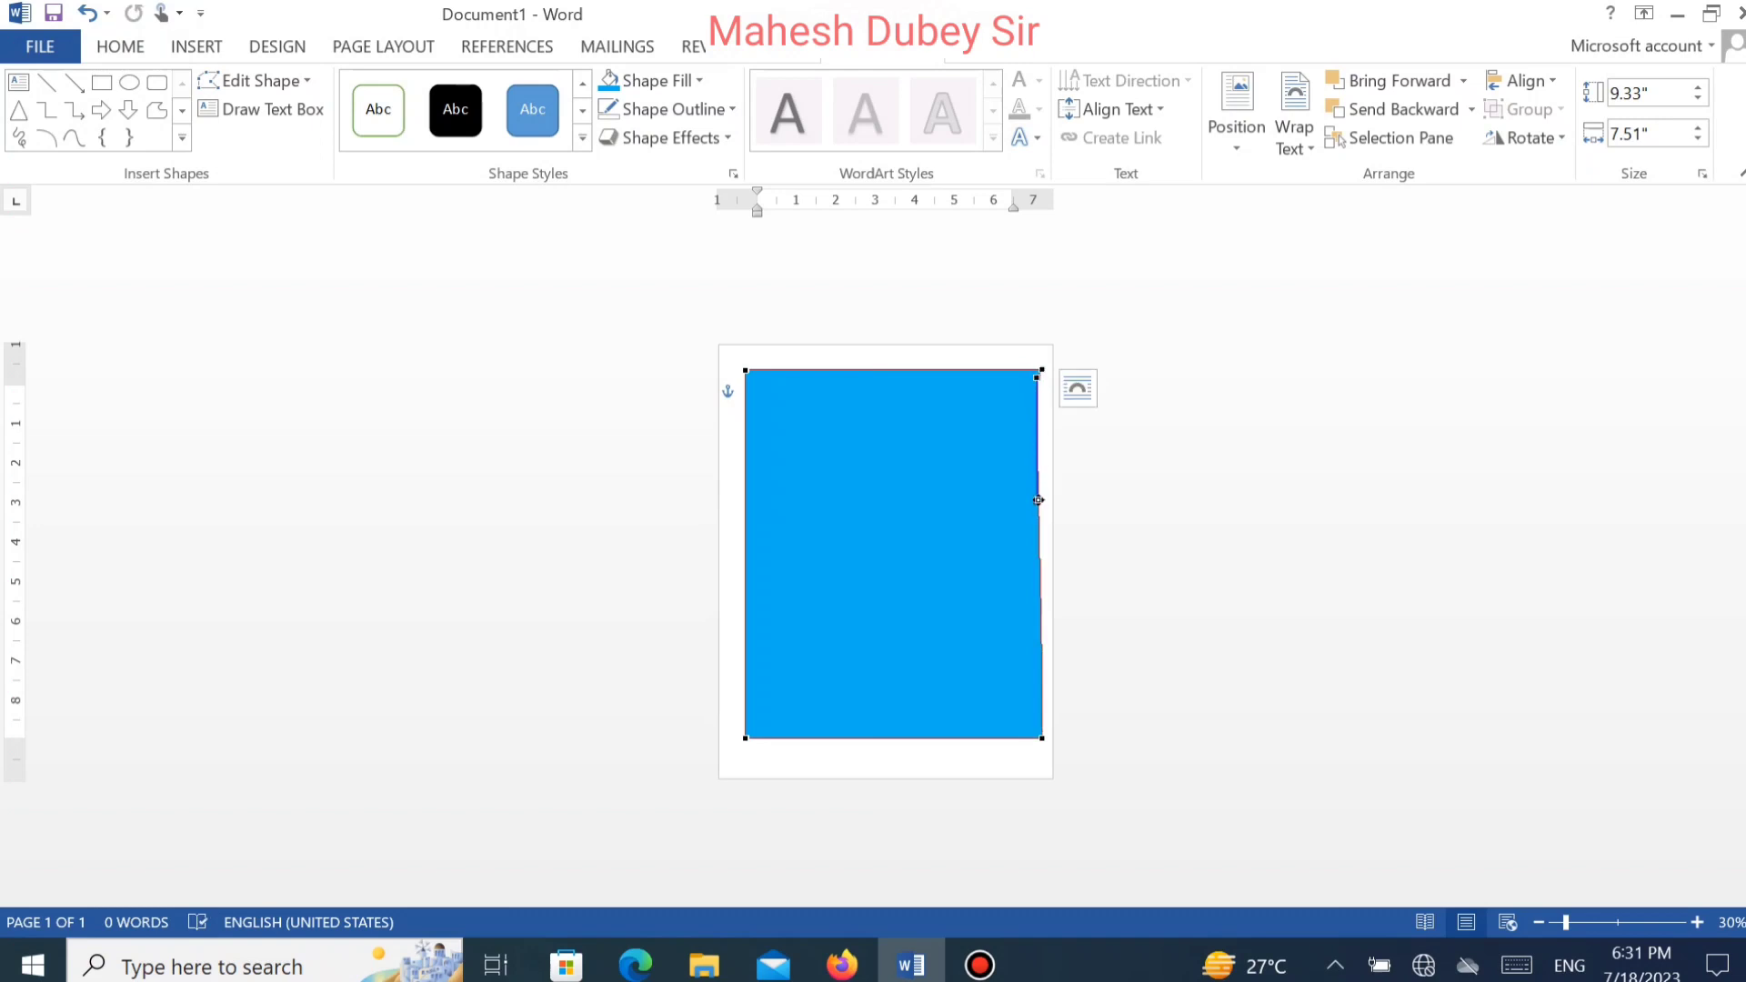
drag(1038, 500, 1044, 496)
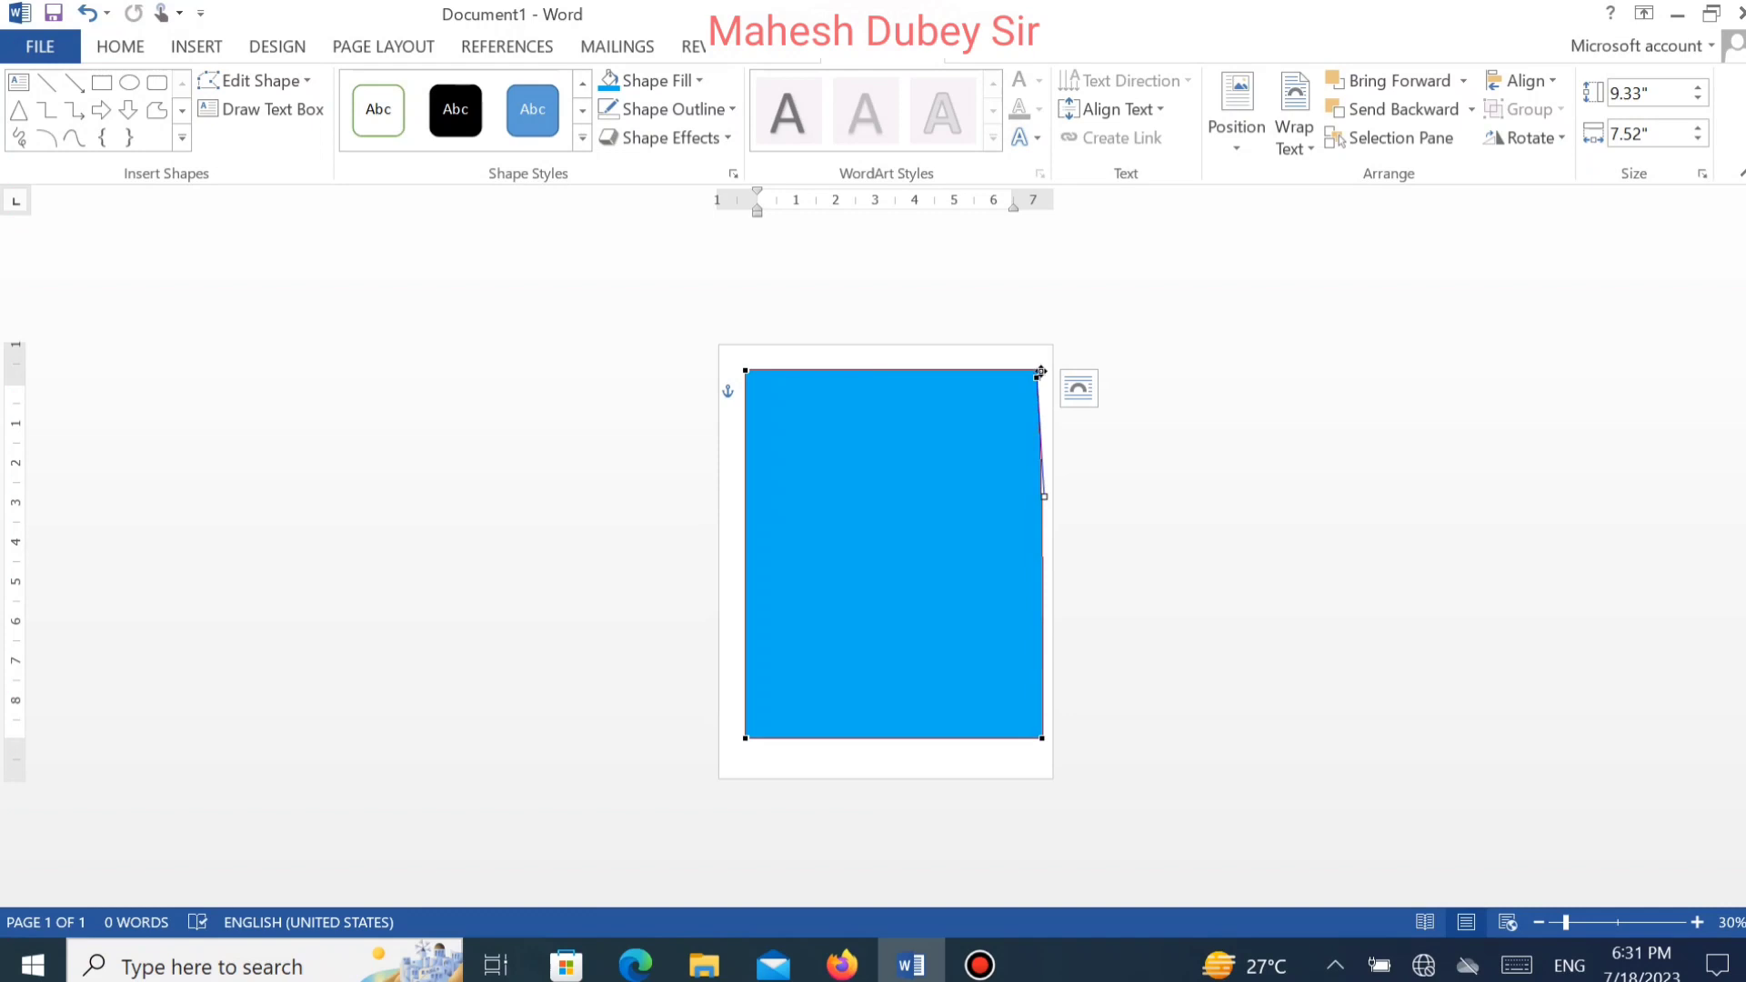
drag(1040, 371, 1018, 377)
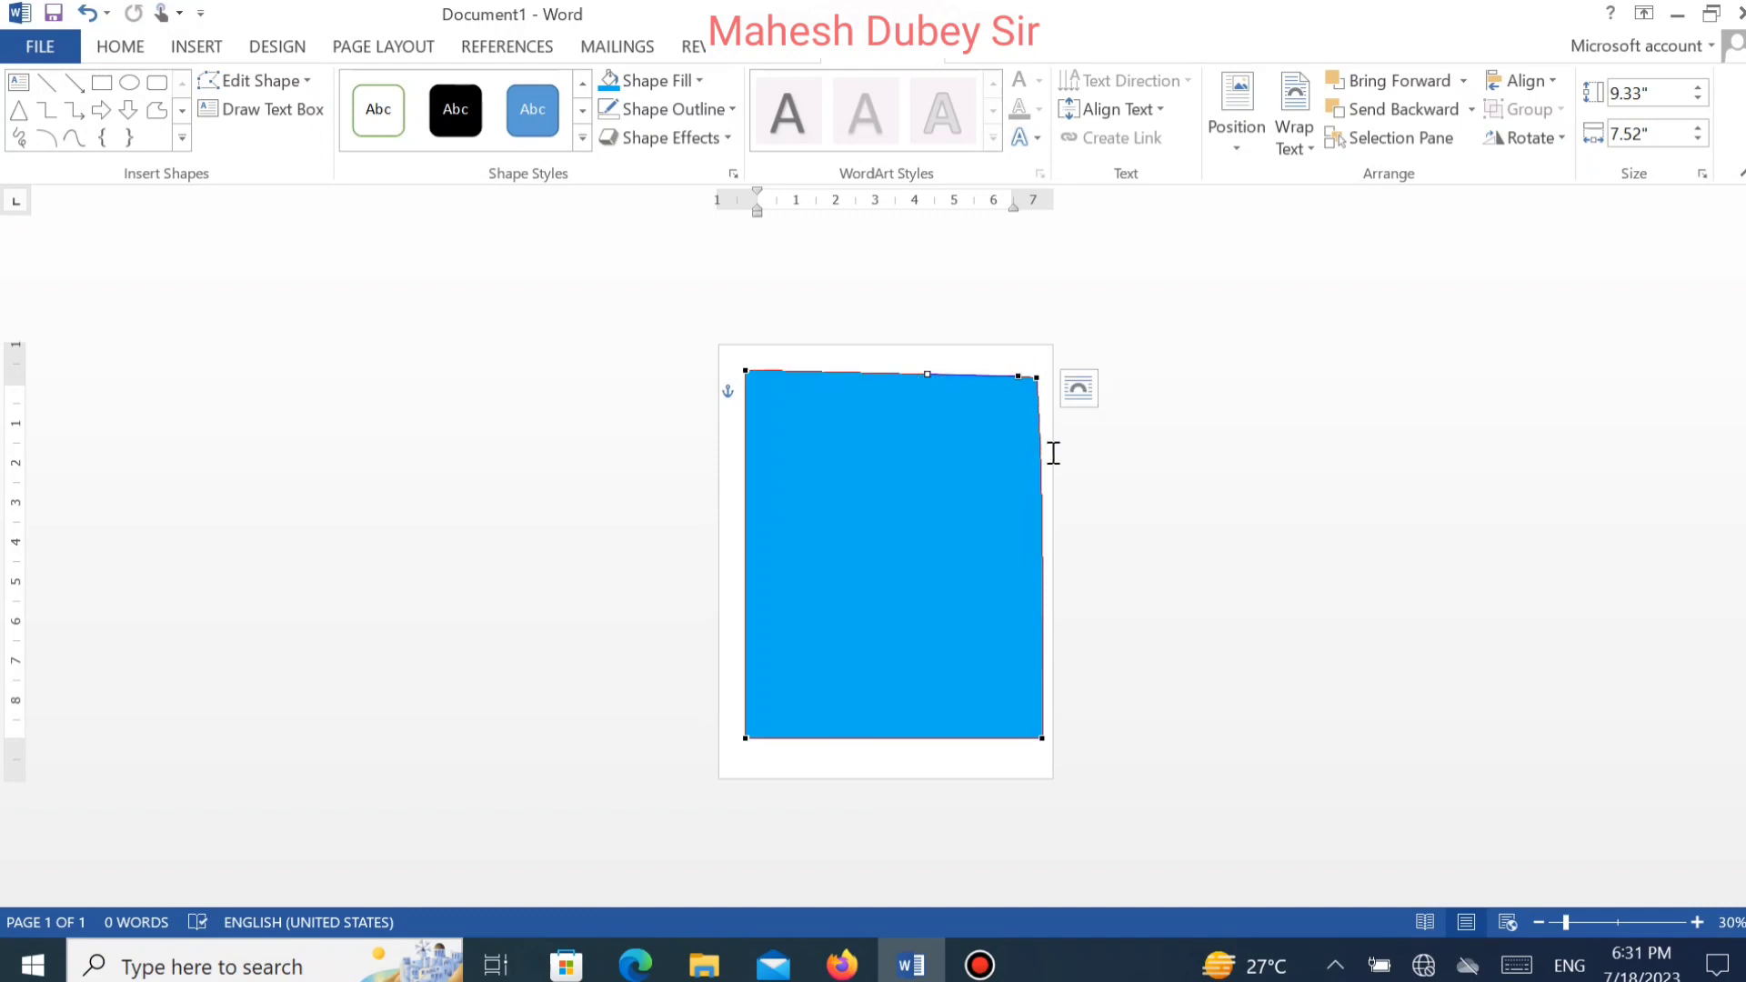
key(ctrl+z)
key(ctrl+z)
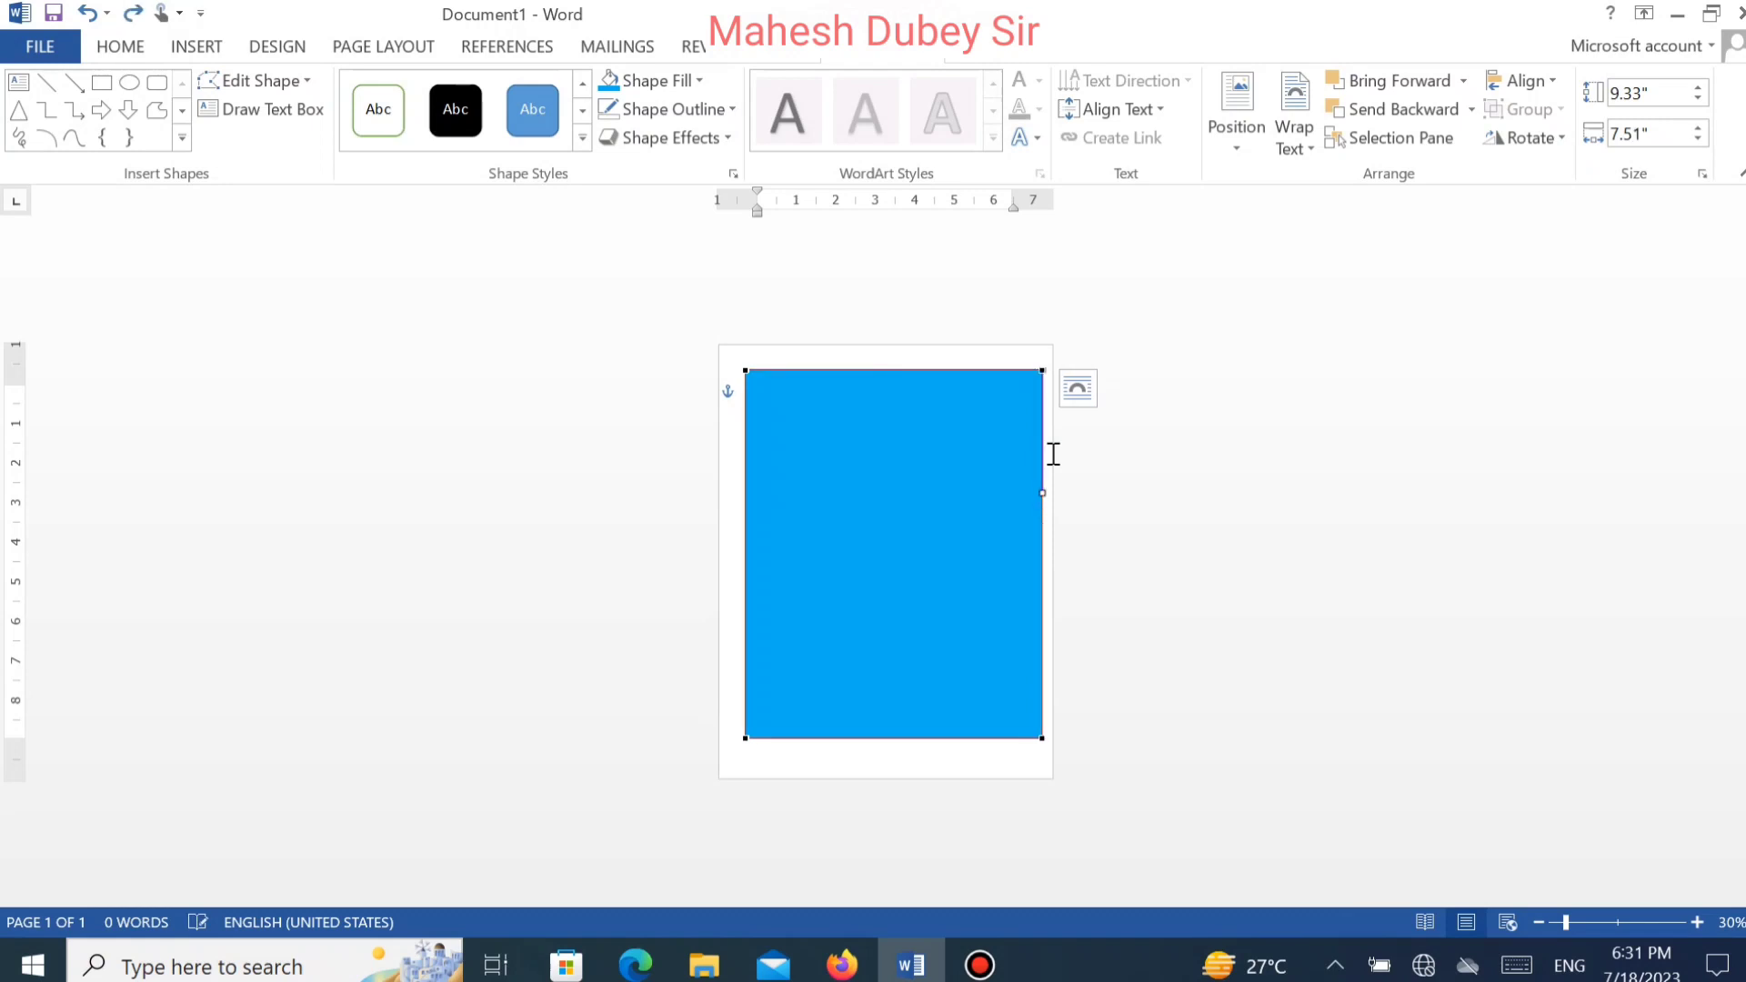
key(ctrl+z)
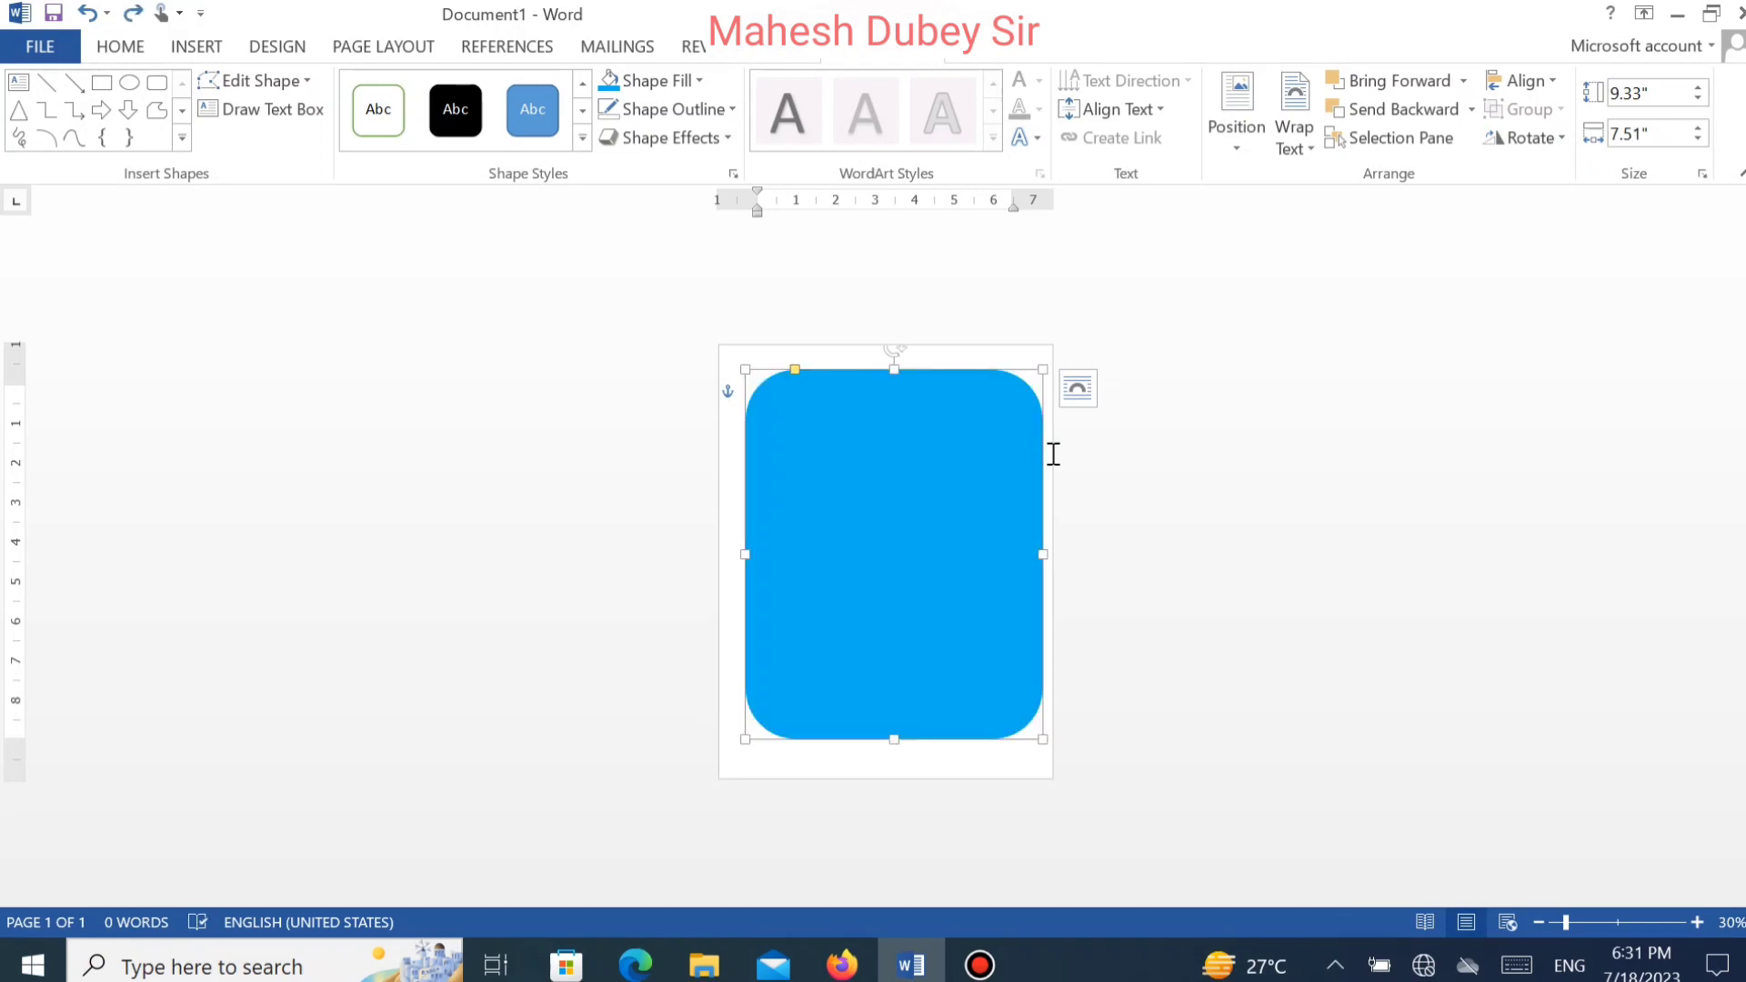
Change the rounded shape to a Snip and Round Single Corner Rectangle.
click(309, 80)
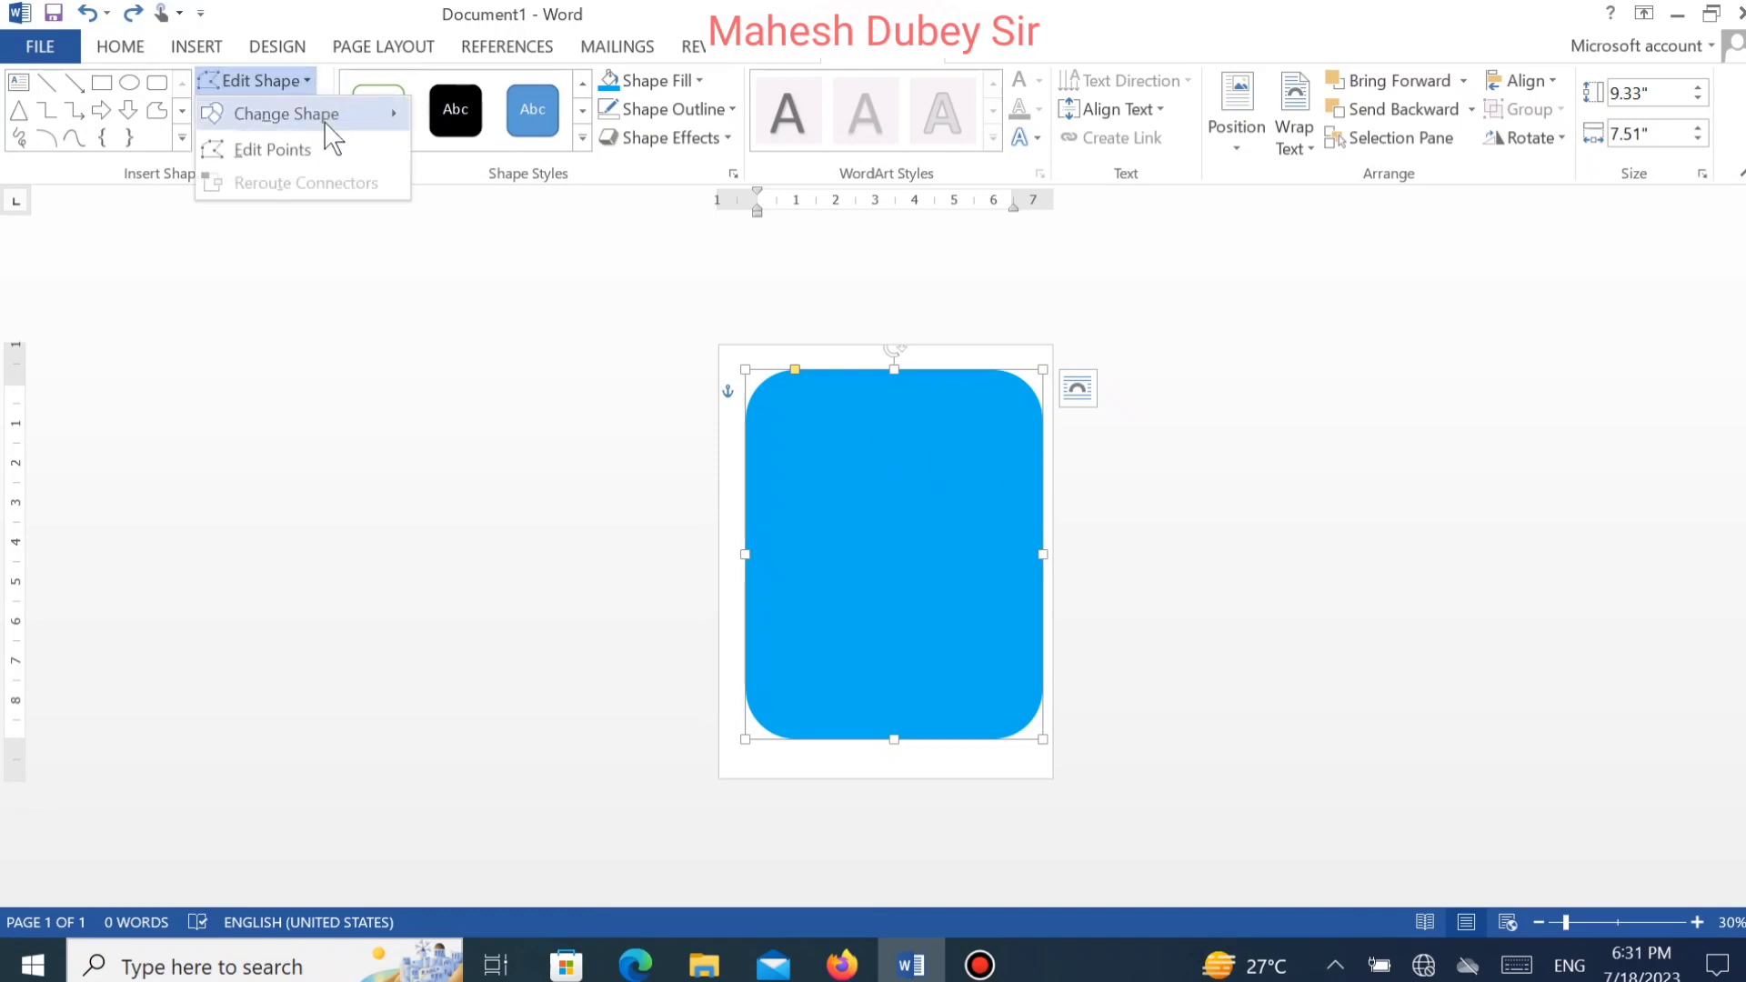
mouse_move(327, 115)
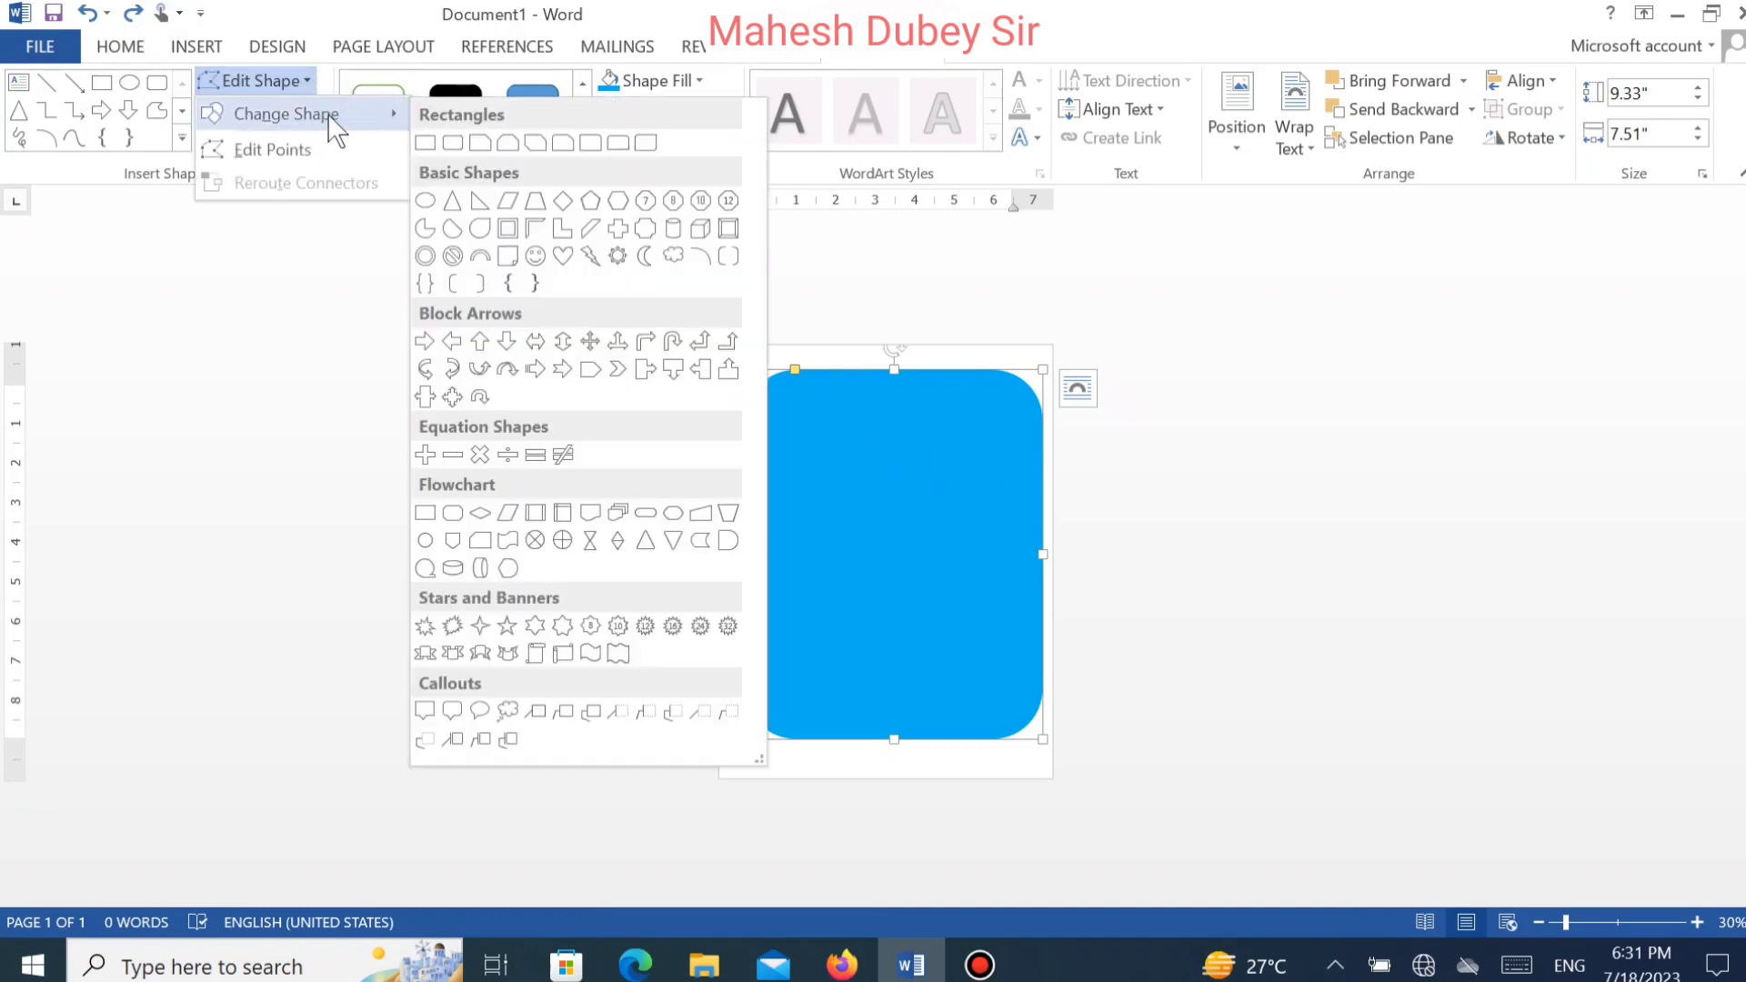
click(567, 155)
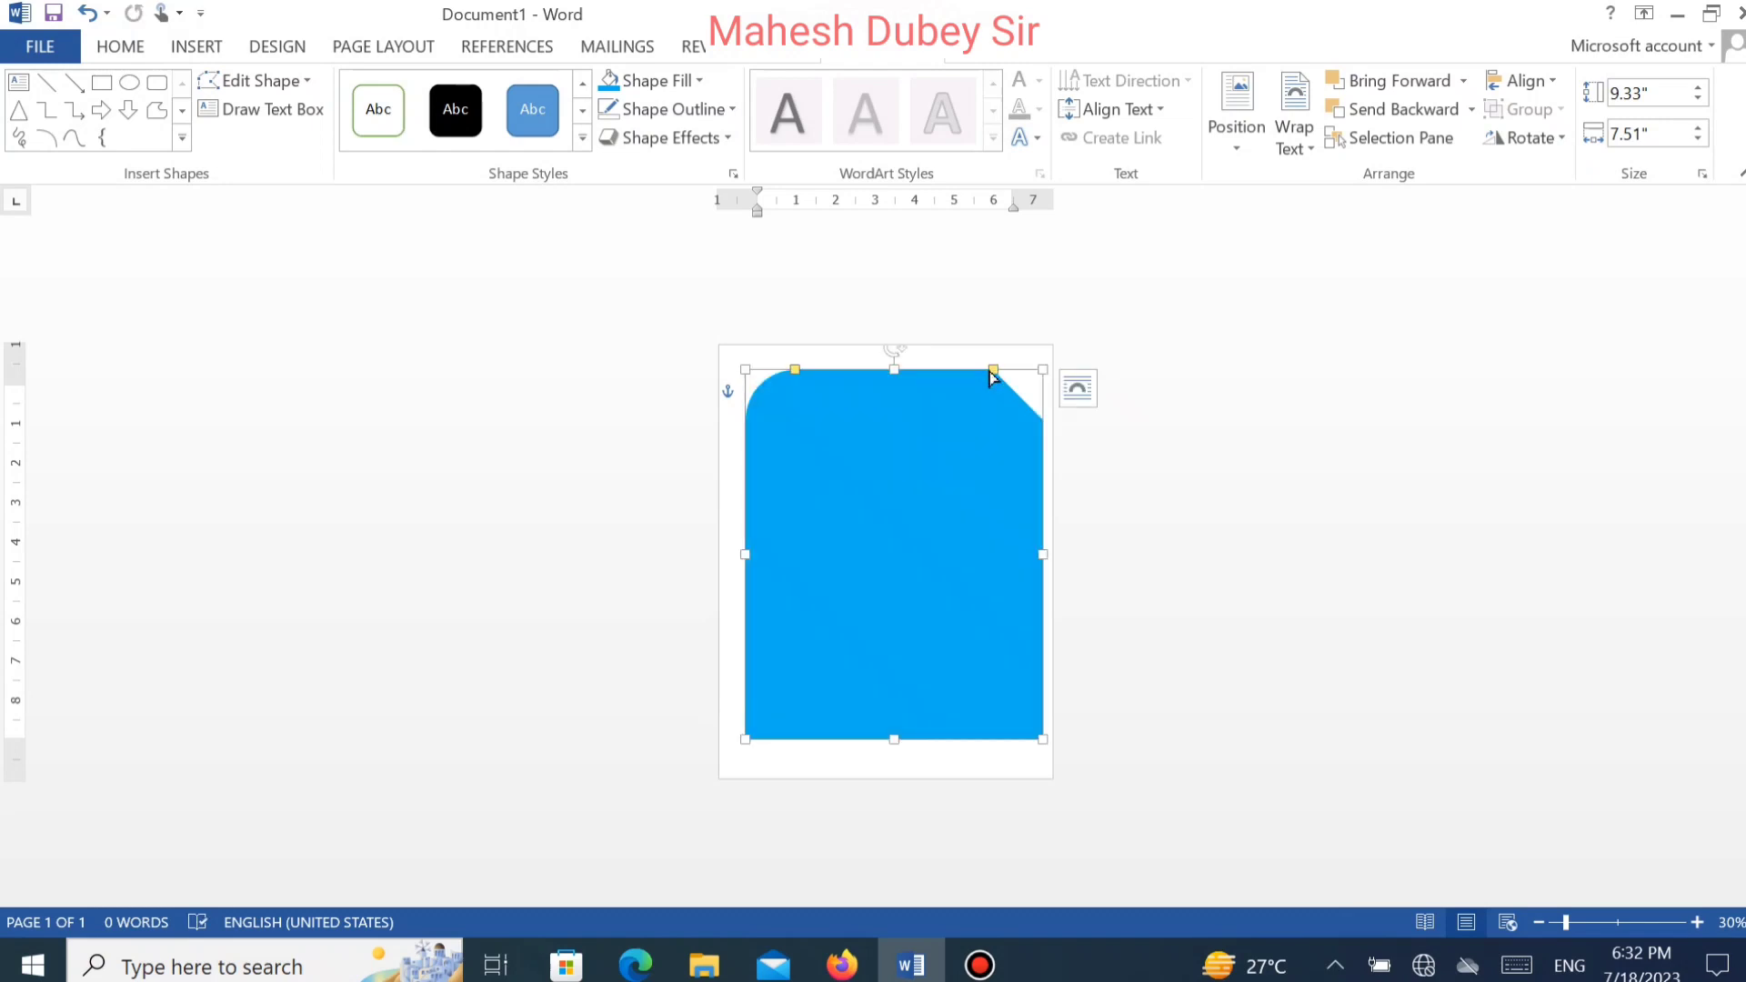
Square off the shape's rounded upper-left corner and adjust the size of the diagonal snip at the upper-right corner.
mouse_move(992, 371)
mouse_down()
mouse_move(961, 376)
mouse_move(1005, 375)
mouse_move(1029, 409)
mouse_move(980, 403)
mouse_up()
drag(795, 369, 728, 357)
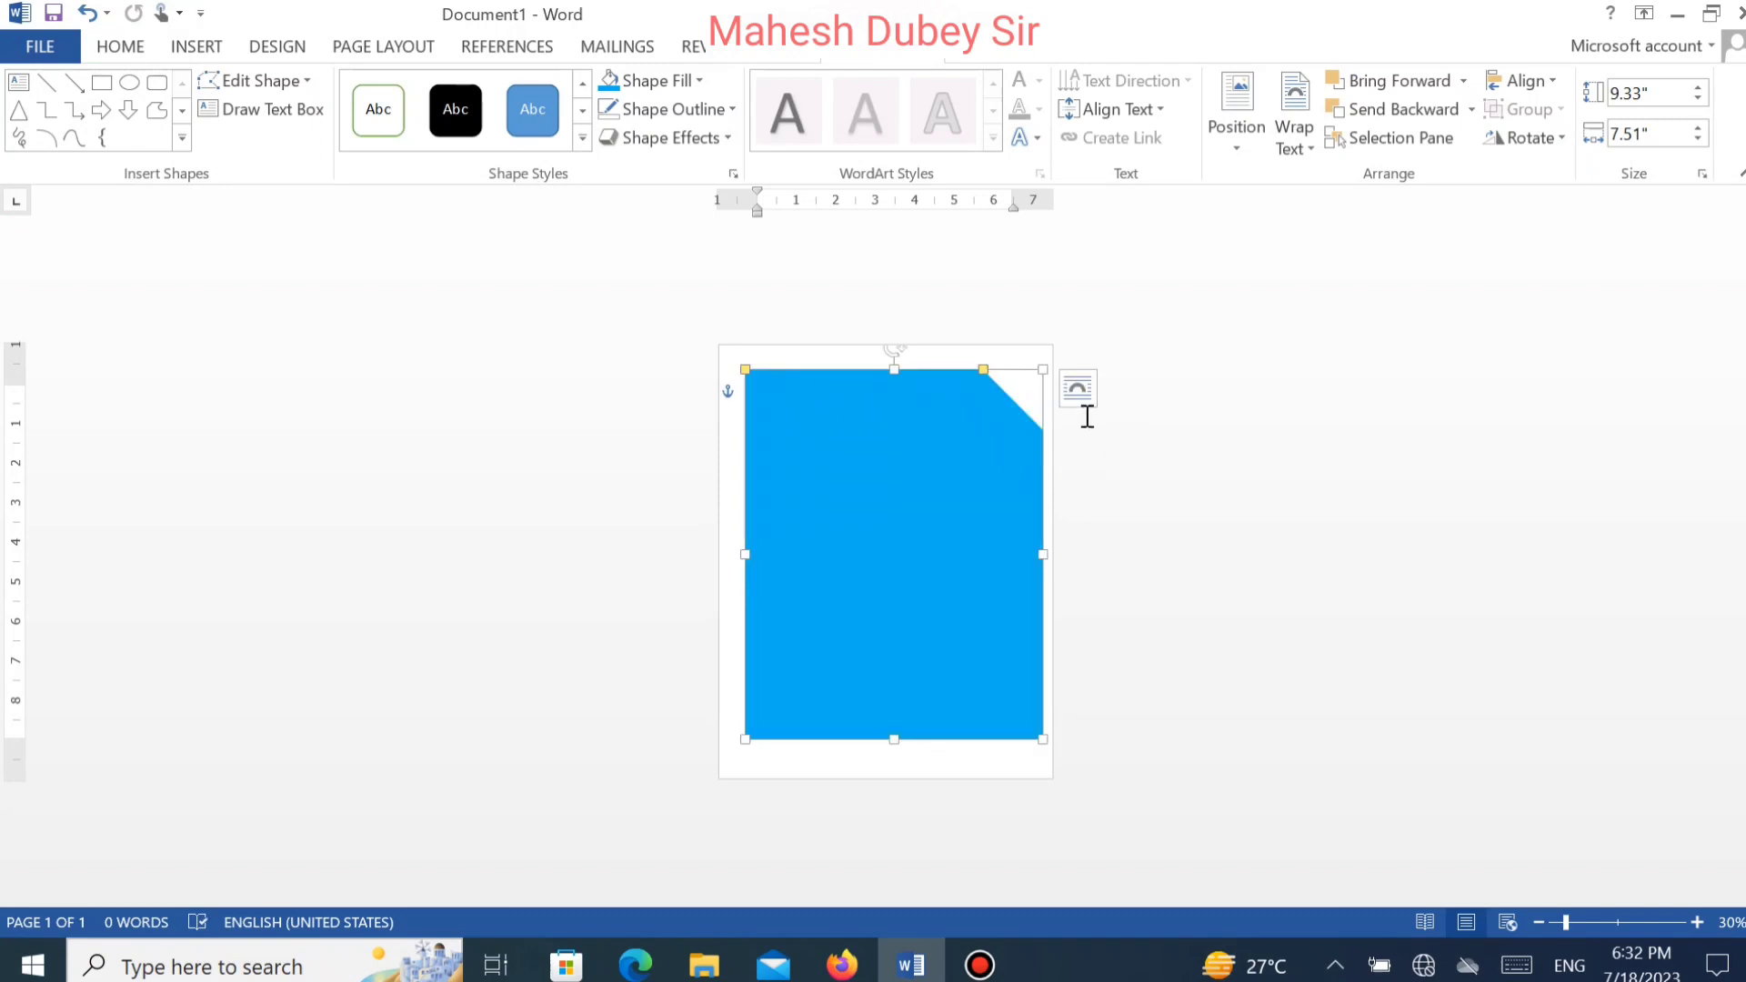
mouse_move(985, 376)
mouse_down()
mouse_move(1045, 392)
mouse_move(998, 389)
mouse_up()
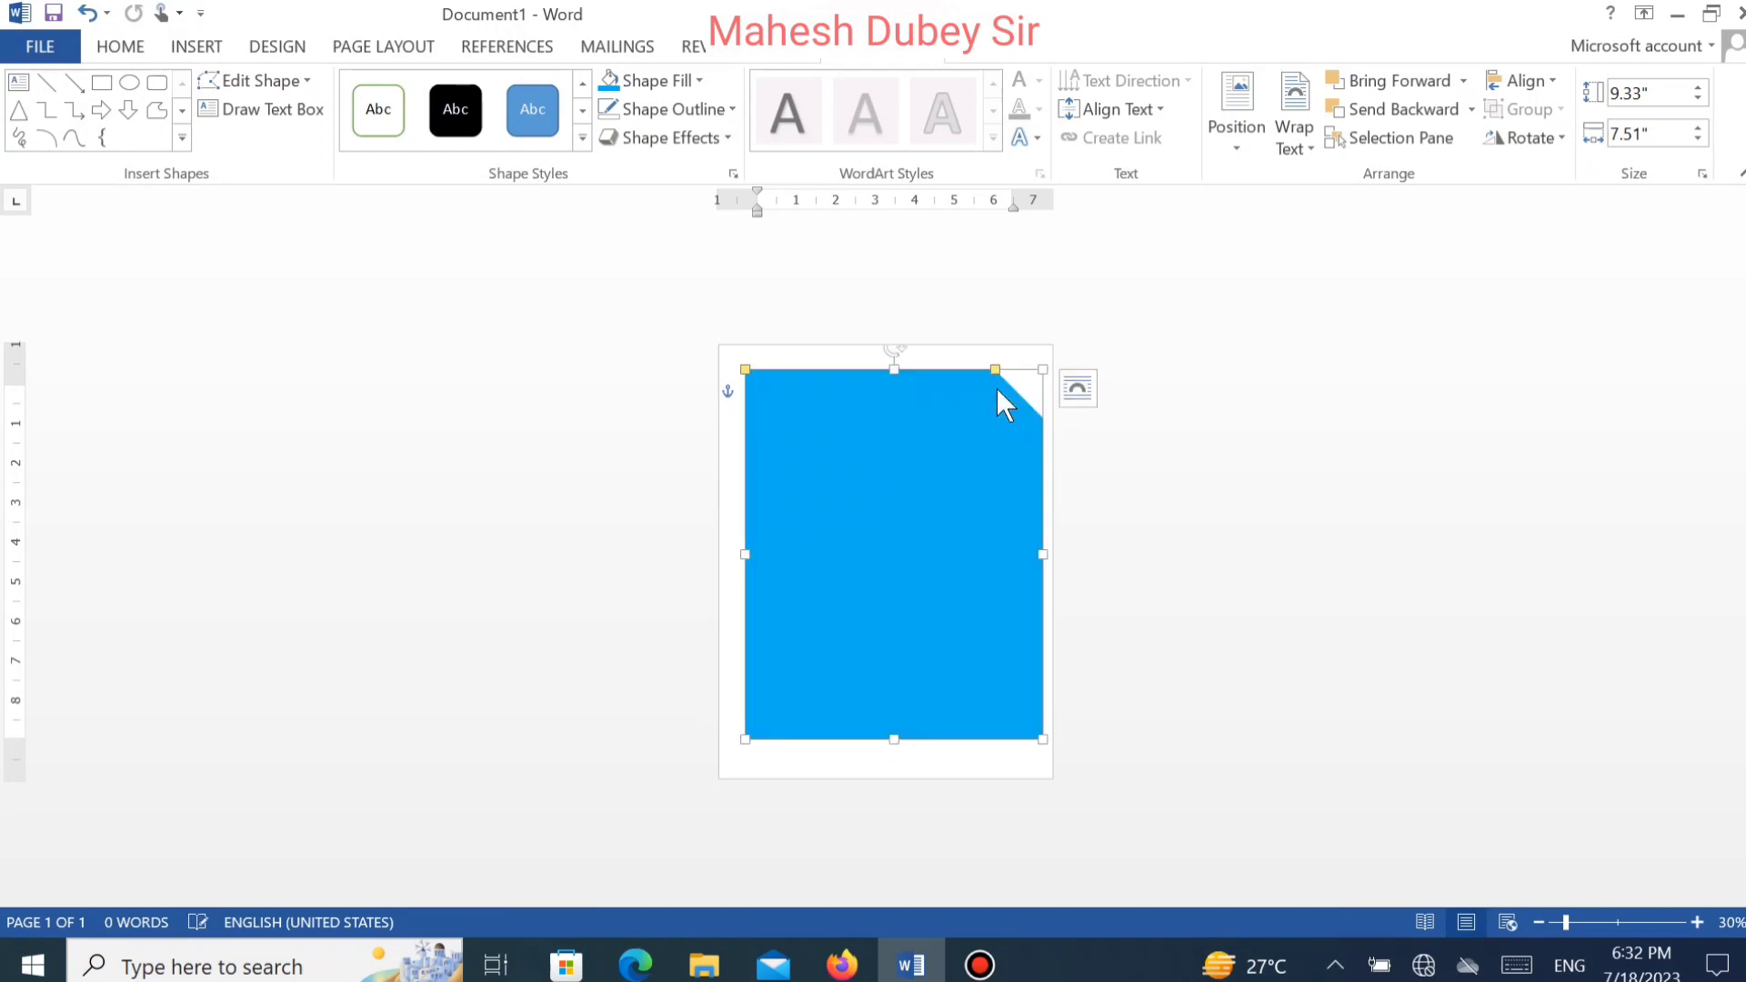
Change the light blue shape to a Round Same Side Corner Rectangle and increase the rounding of its upper corners.
click(291, 80)
mouse_move(333, 121)
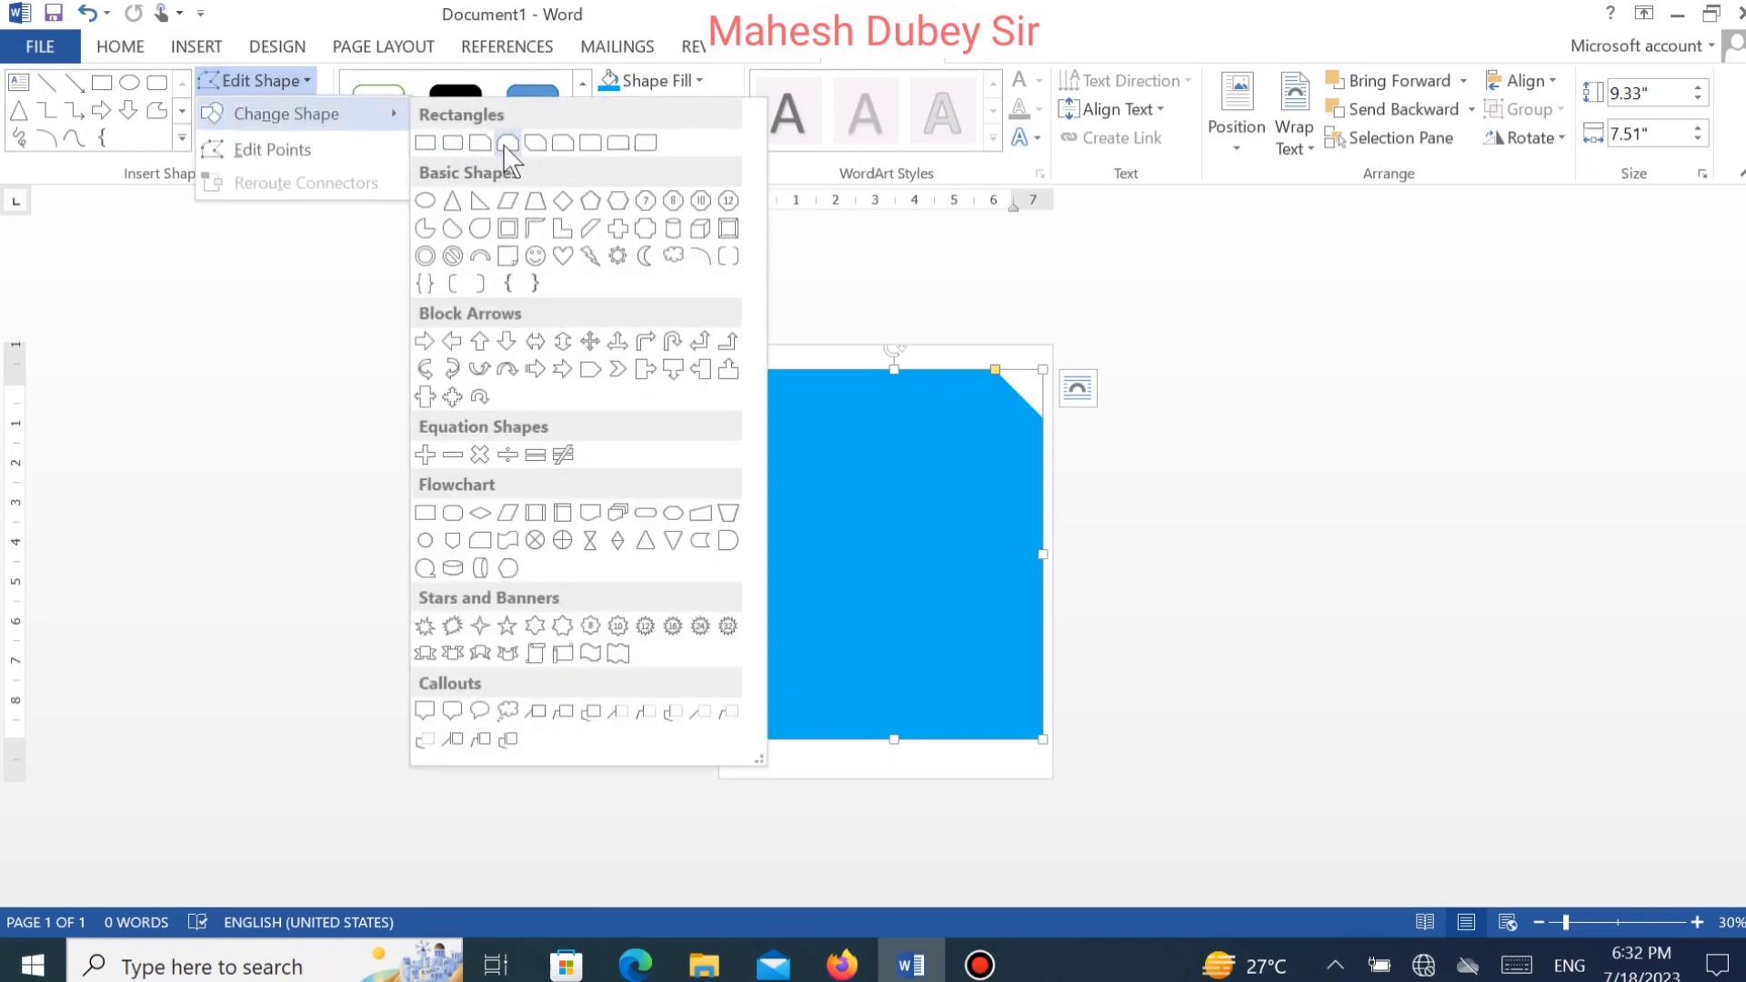
click(622, 145)
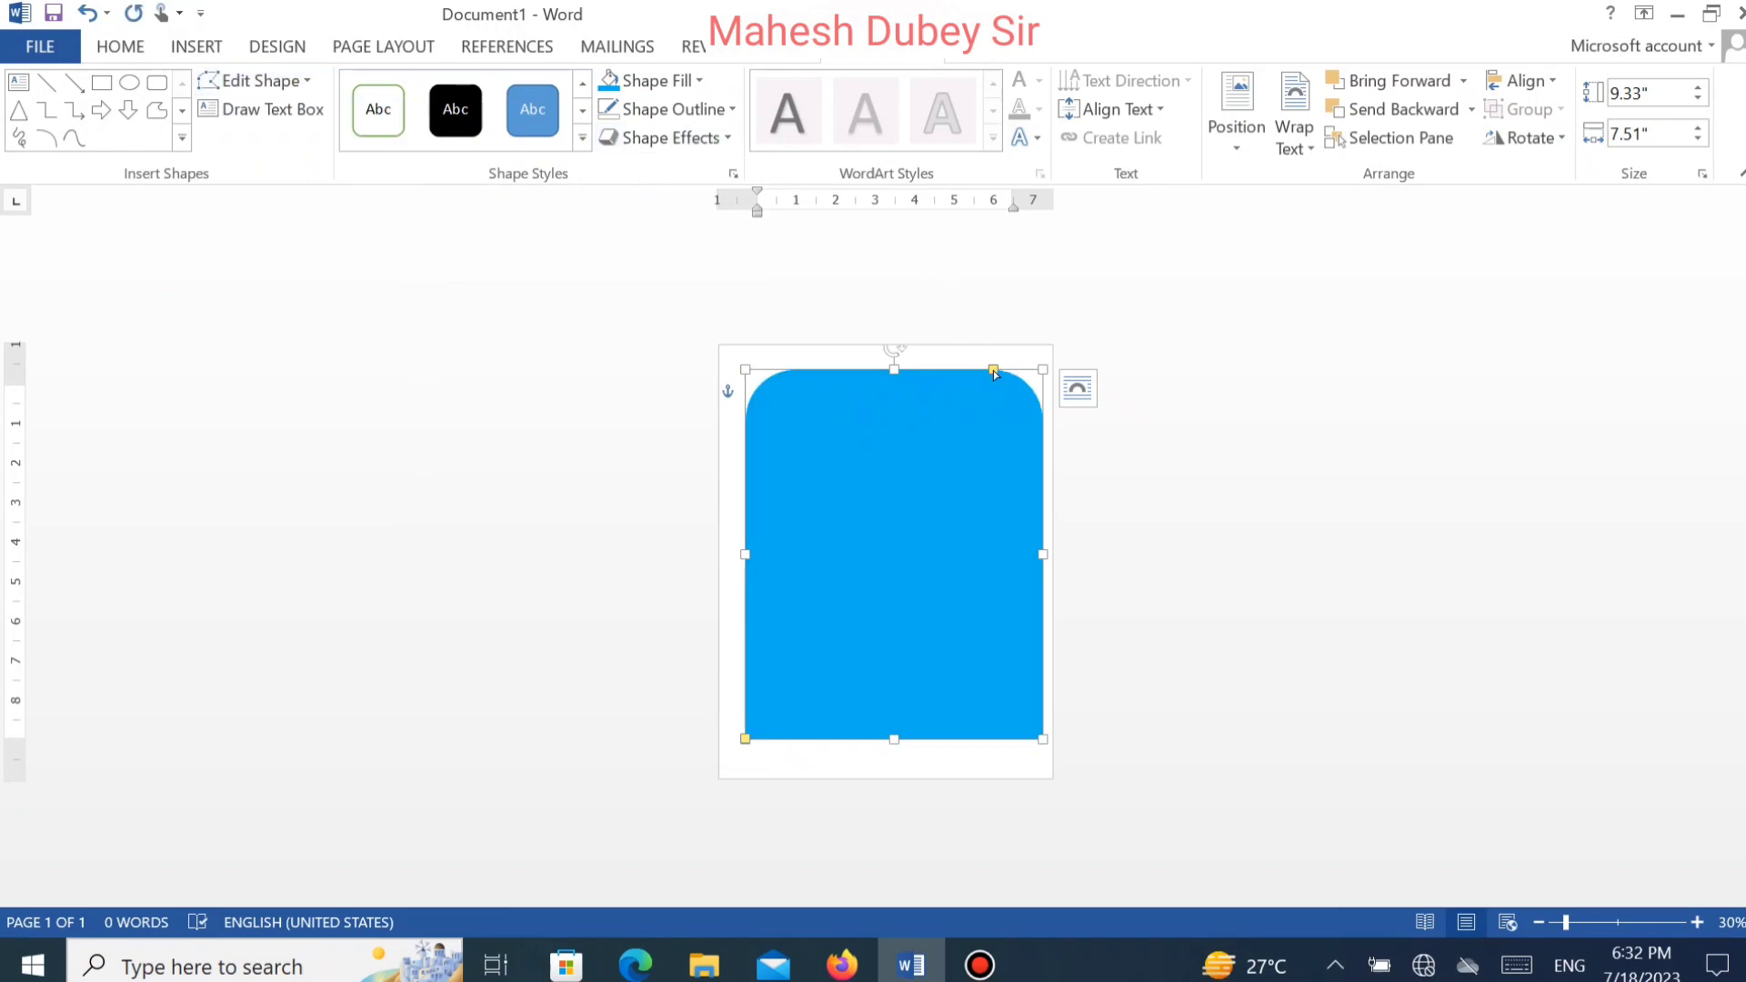
drag(990, 371, 983, 377)
drag(743, 741, 726, 771)
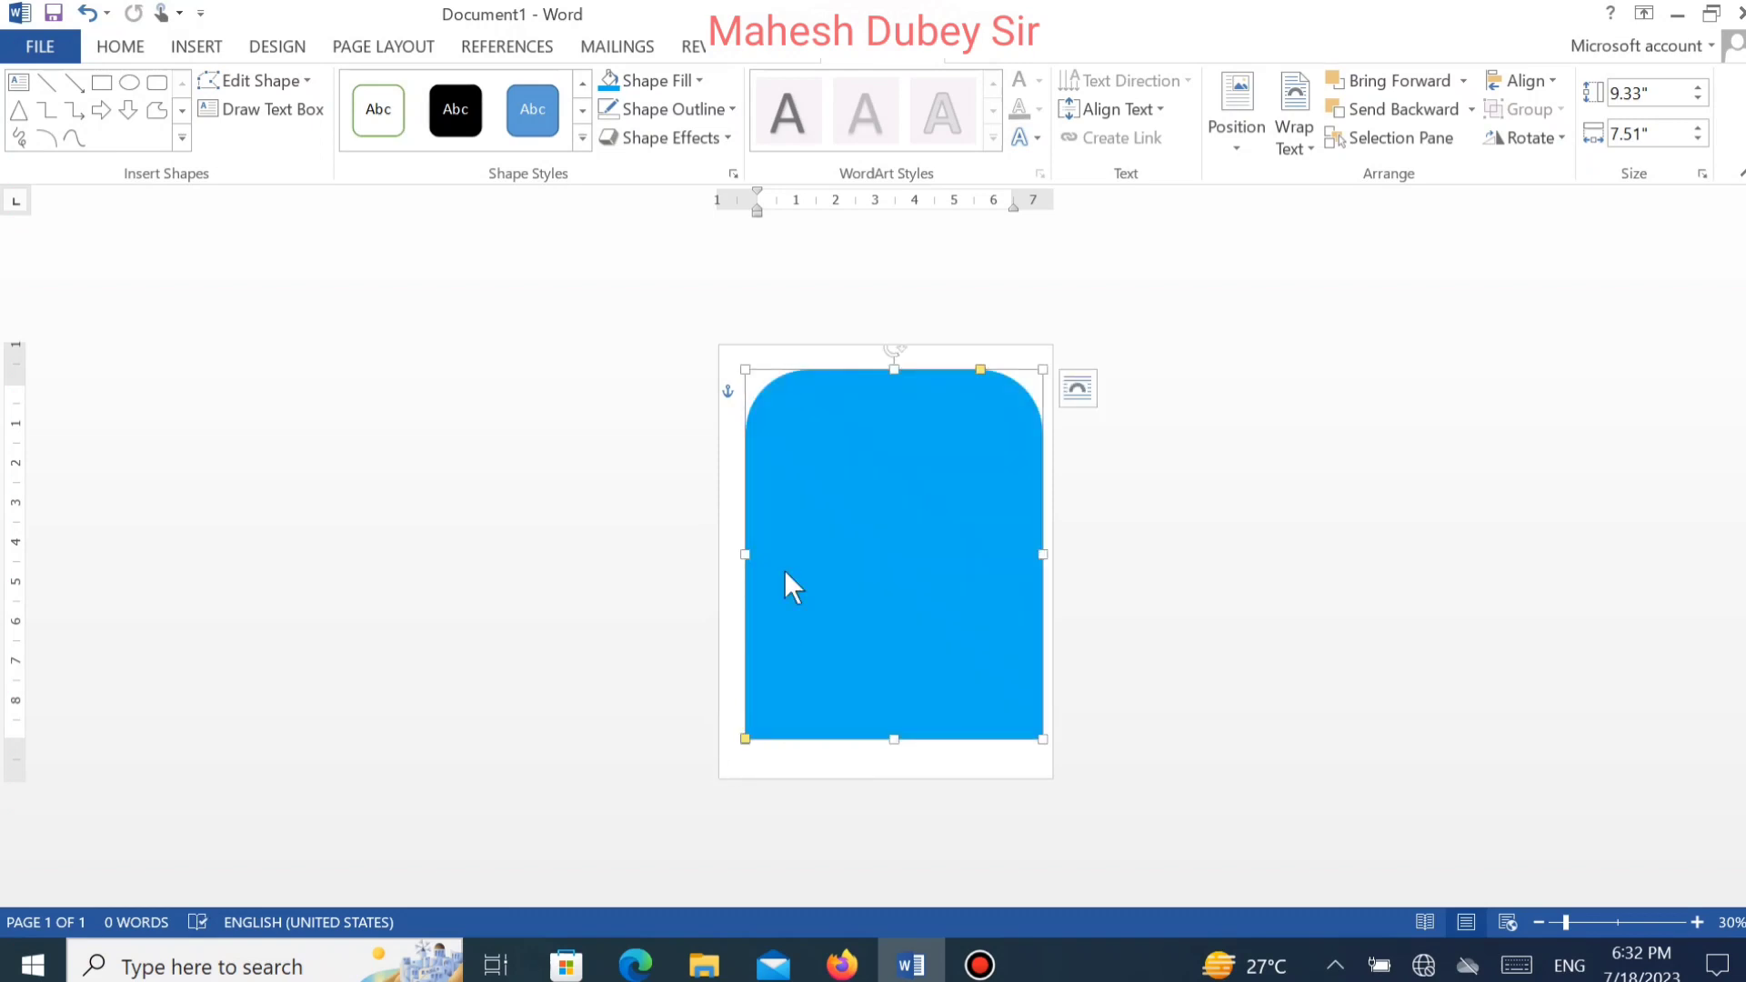
Reapply the Round Same Side Corner Rectangle to the light blue shape and reduce the rounding of its upper corners.
click(280, 81)
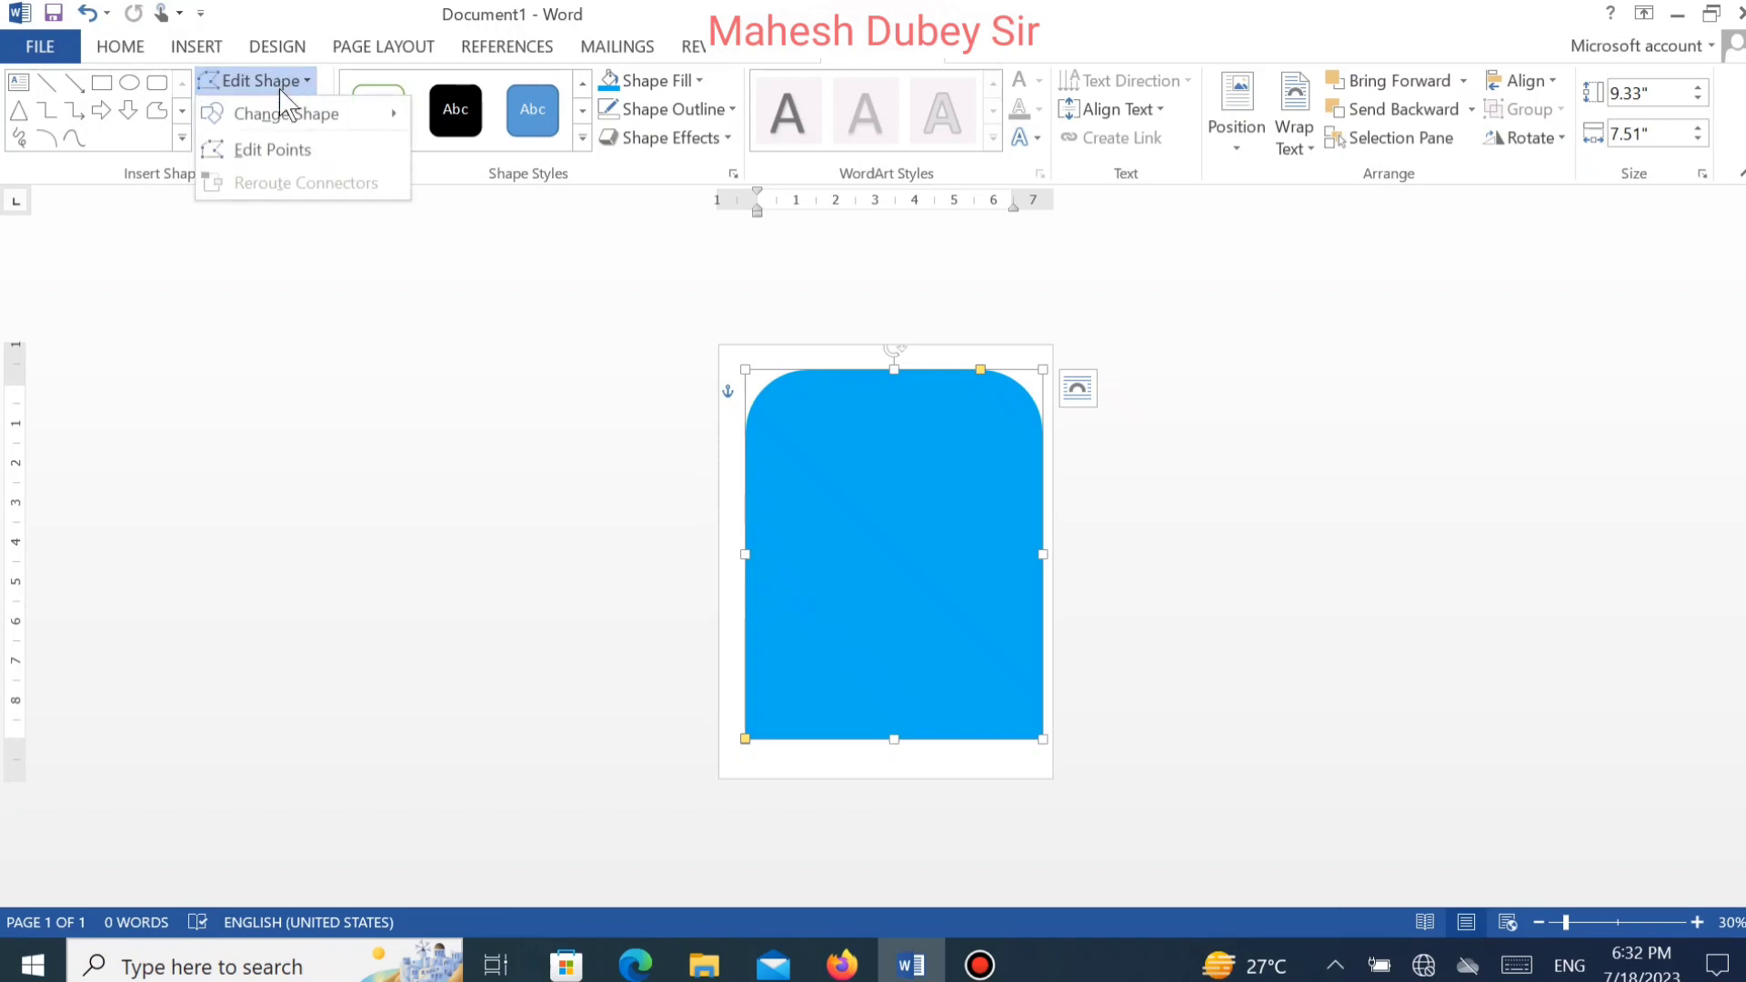
mouse_move(305, 125)
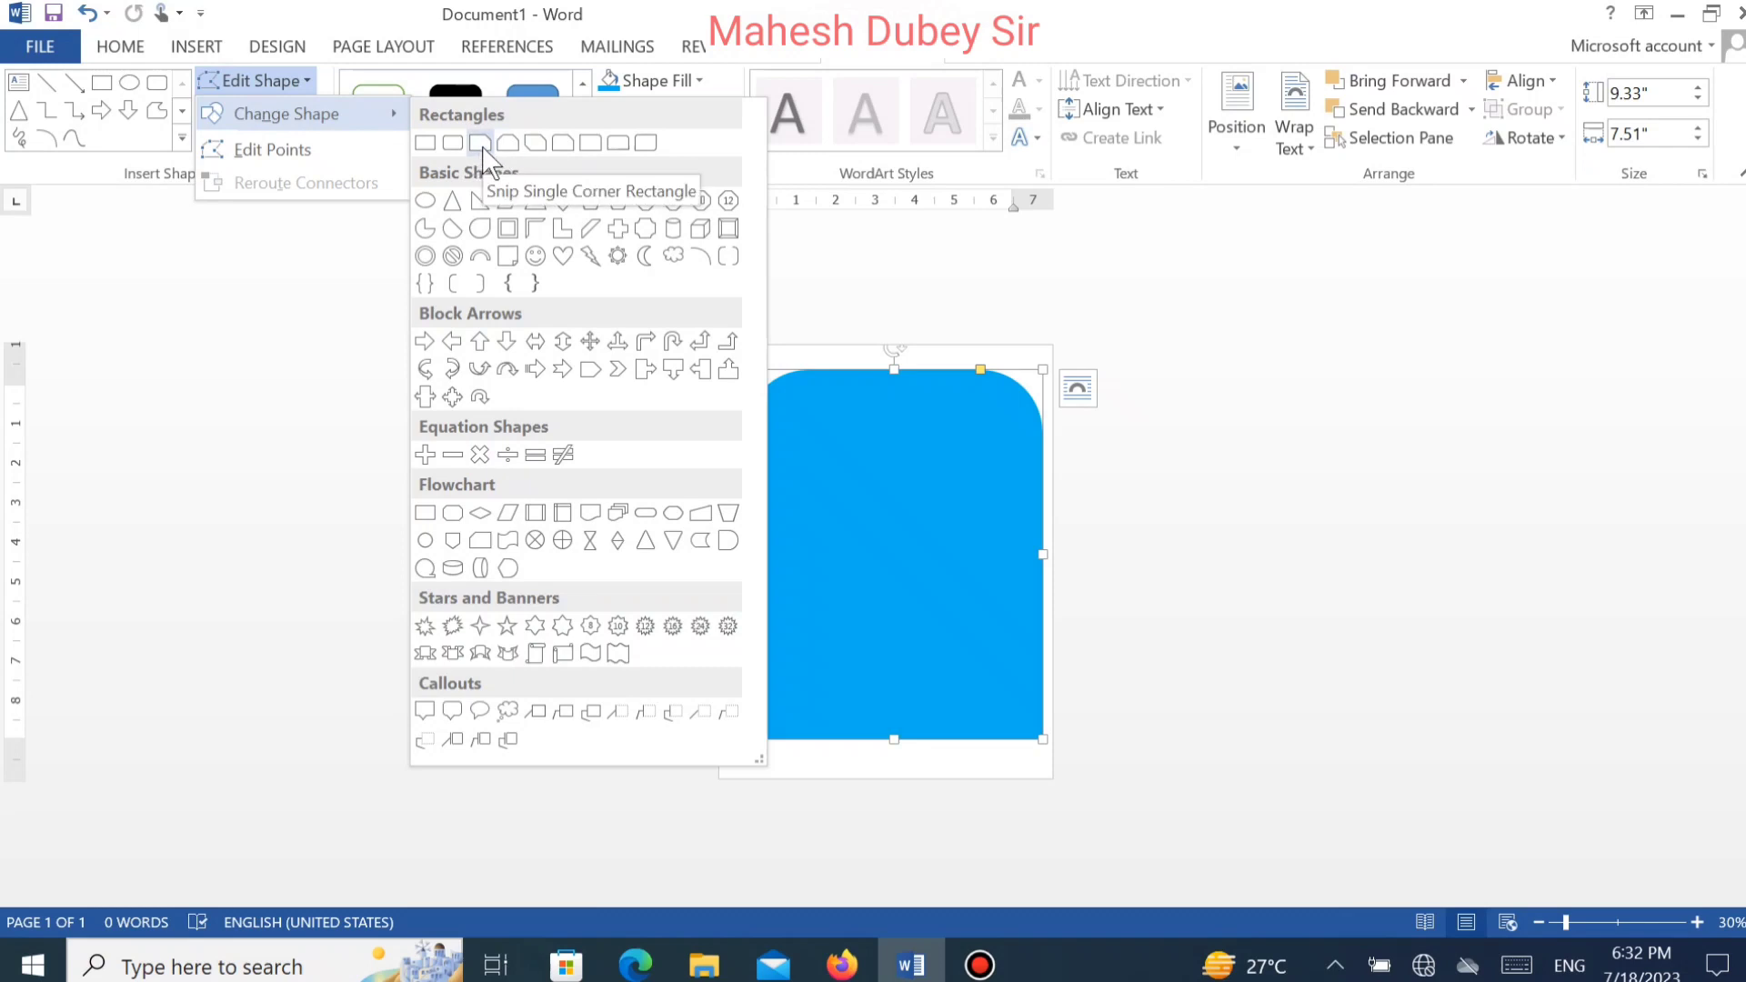
click(620, 144)
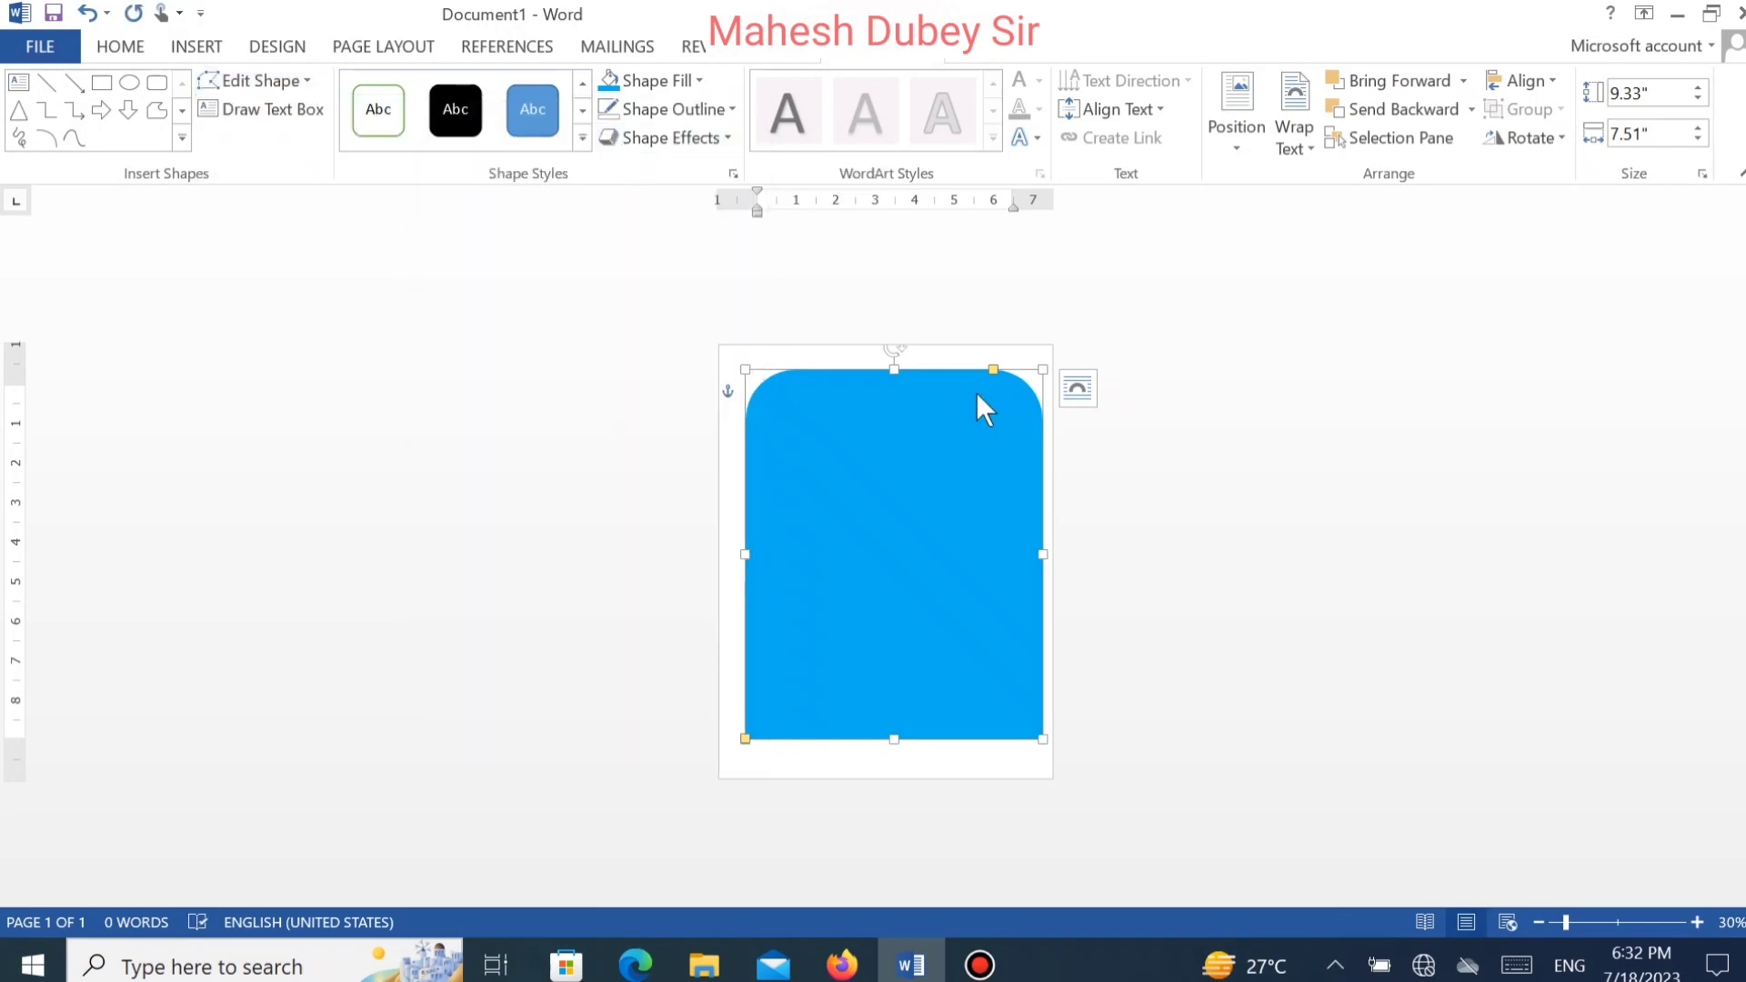
mouse_move(991, 367)
mouse_down()
mouse_move(1029, 373)
mouse_move(1011, 371)
mouse_up()
click(618, 486)
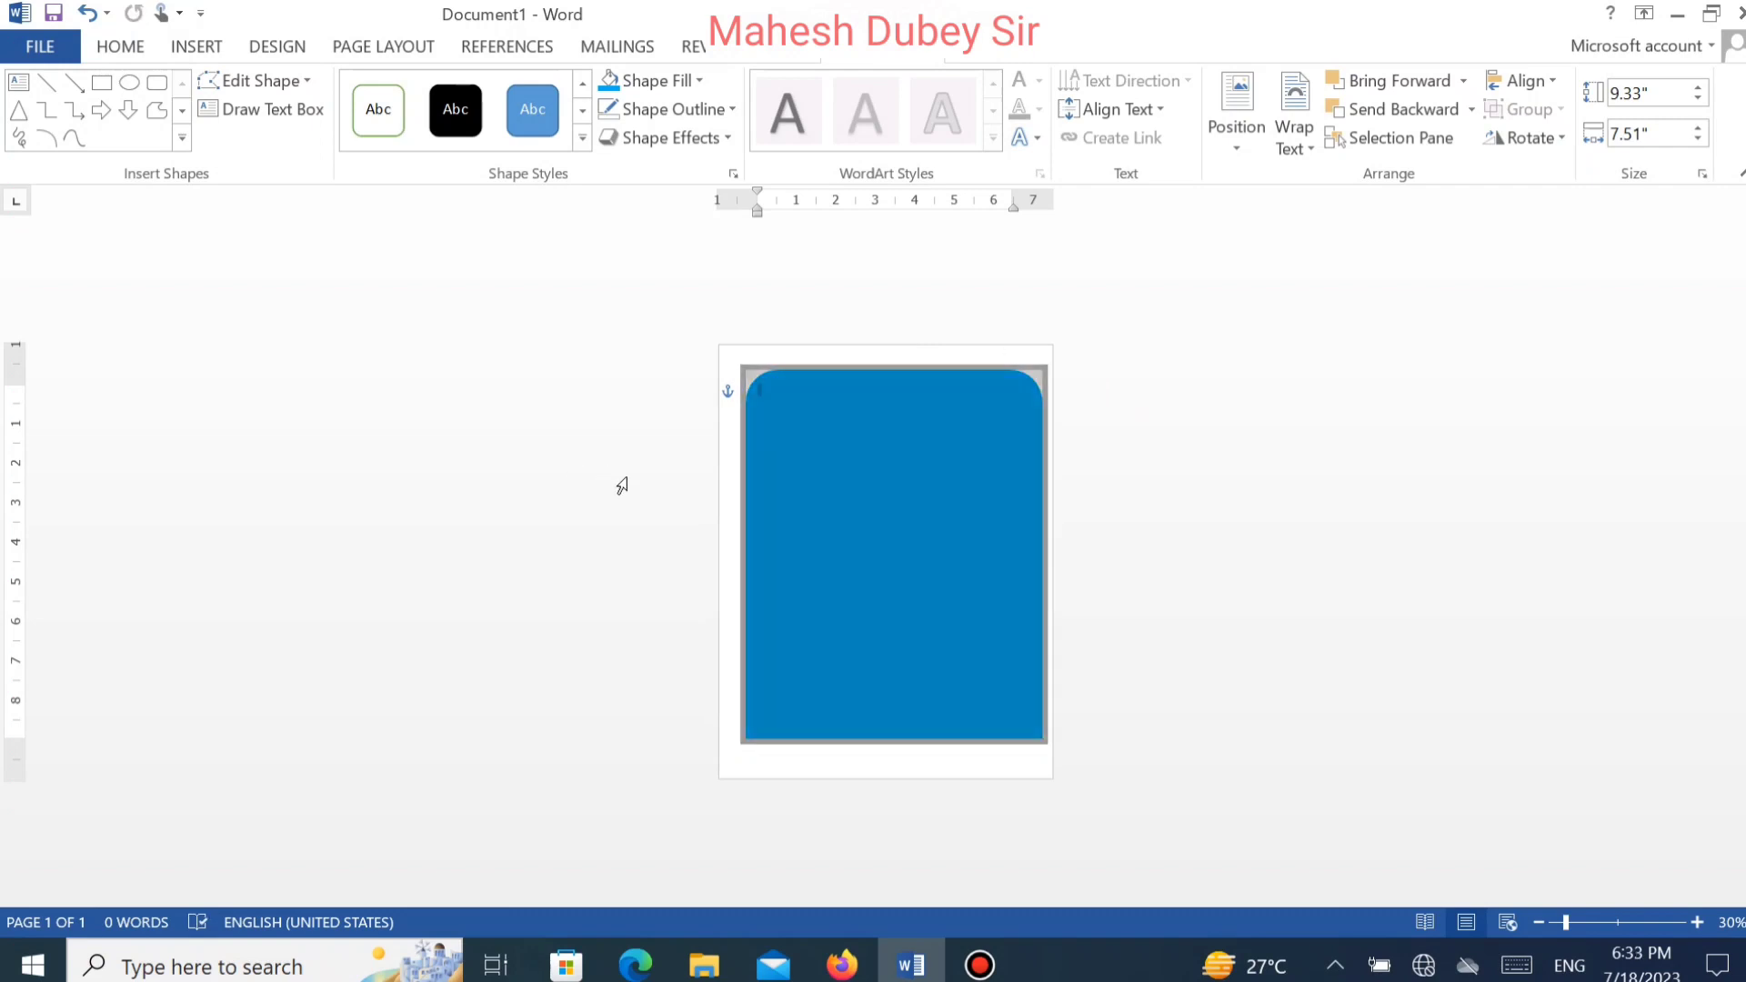
click(1213, 653)
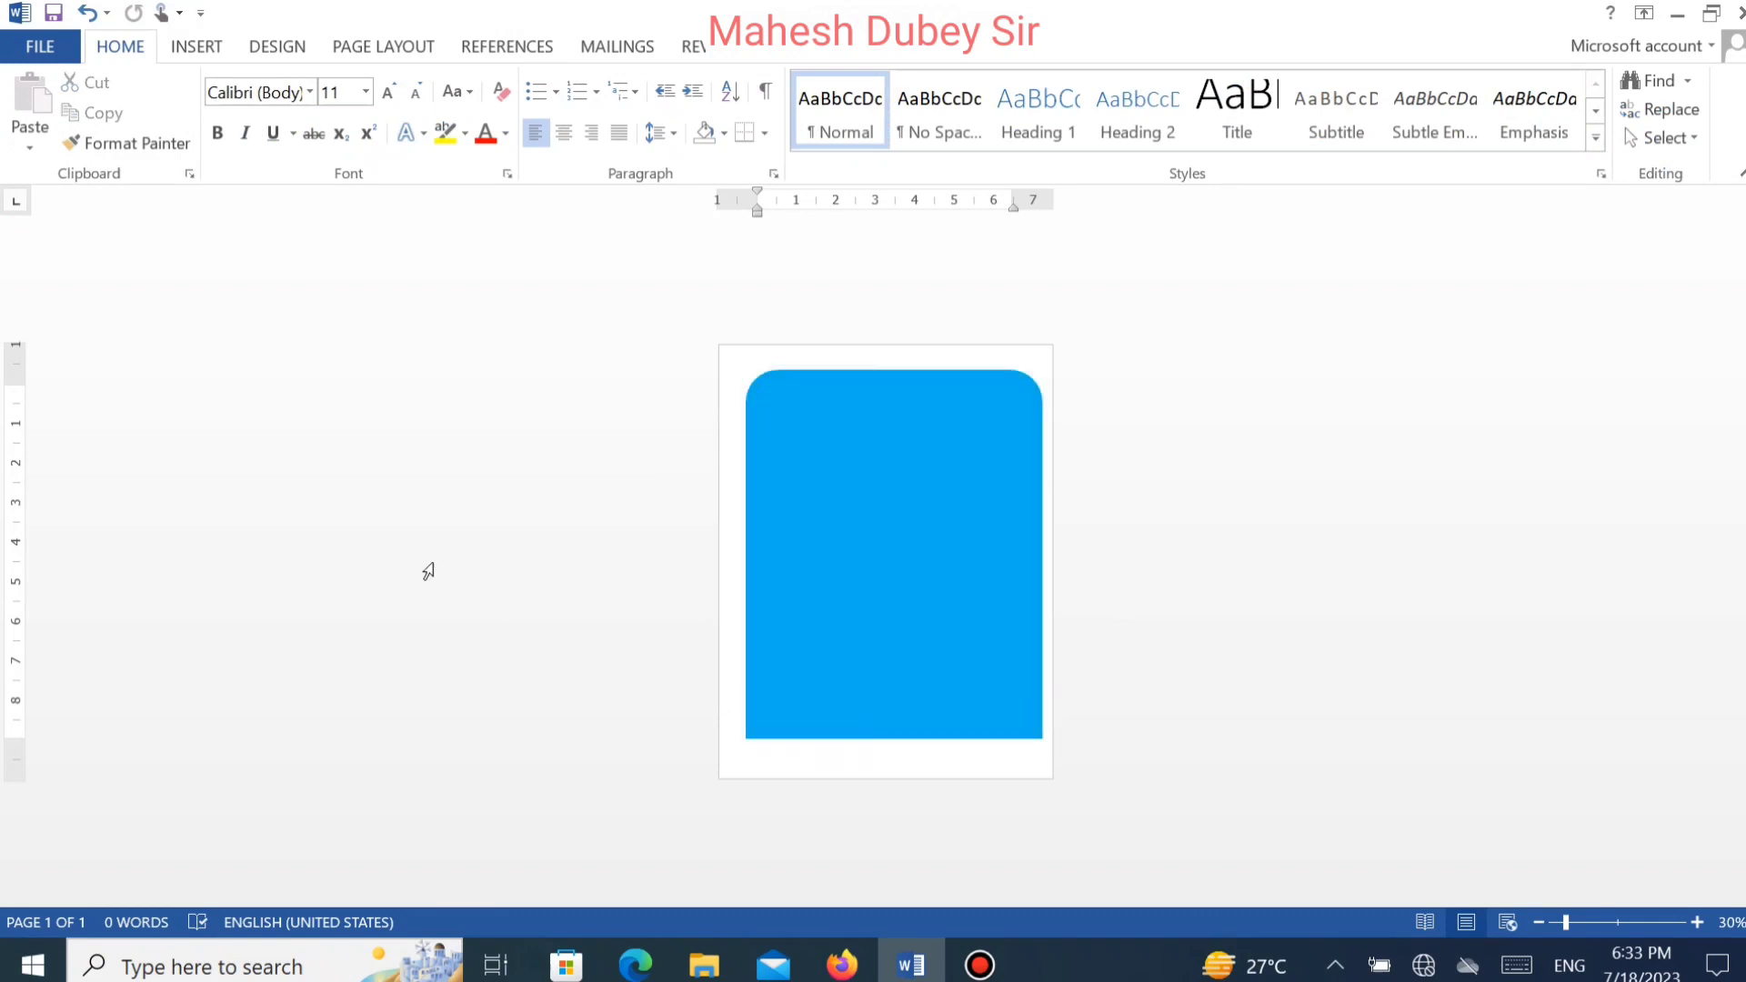
Draw a rectangle about 6.05" high and 3.74" wide over the page's lower-left area and fill it with the standard dark blue.
click(200, 50)
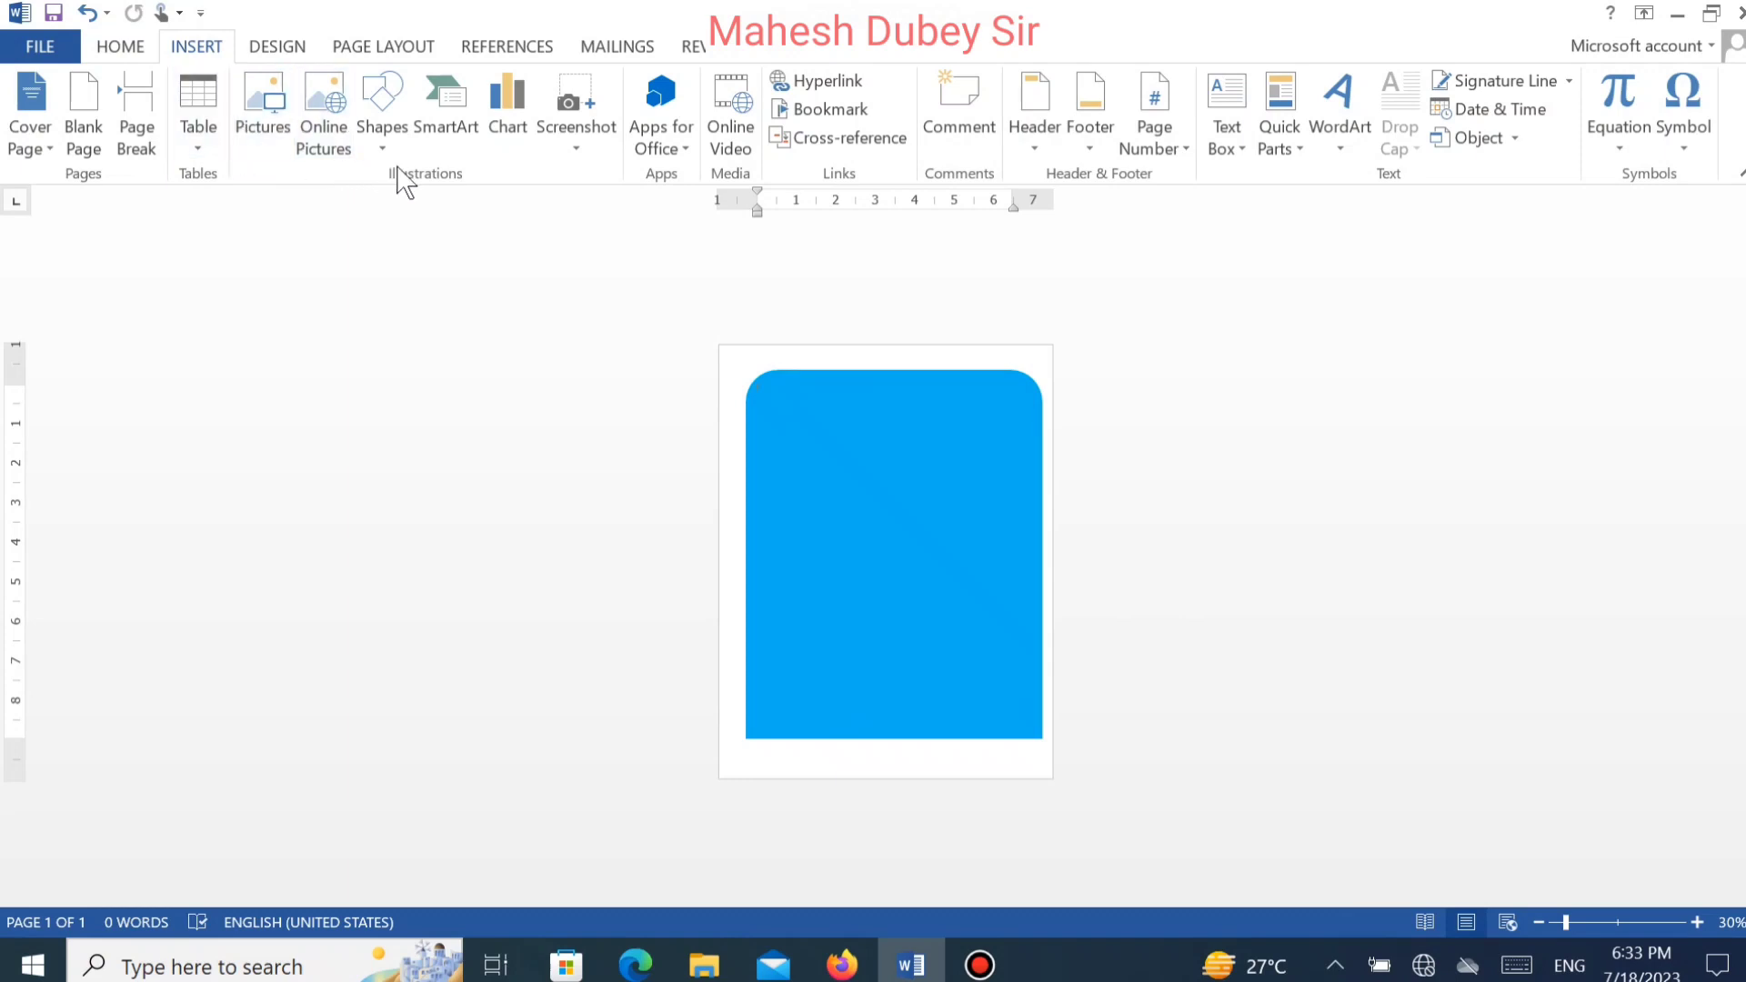
click(382, 137)
click(452, 209)
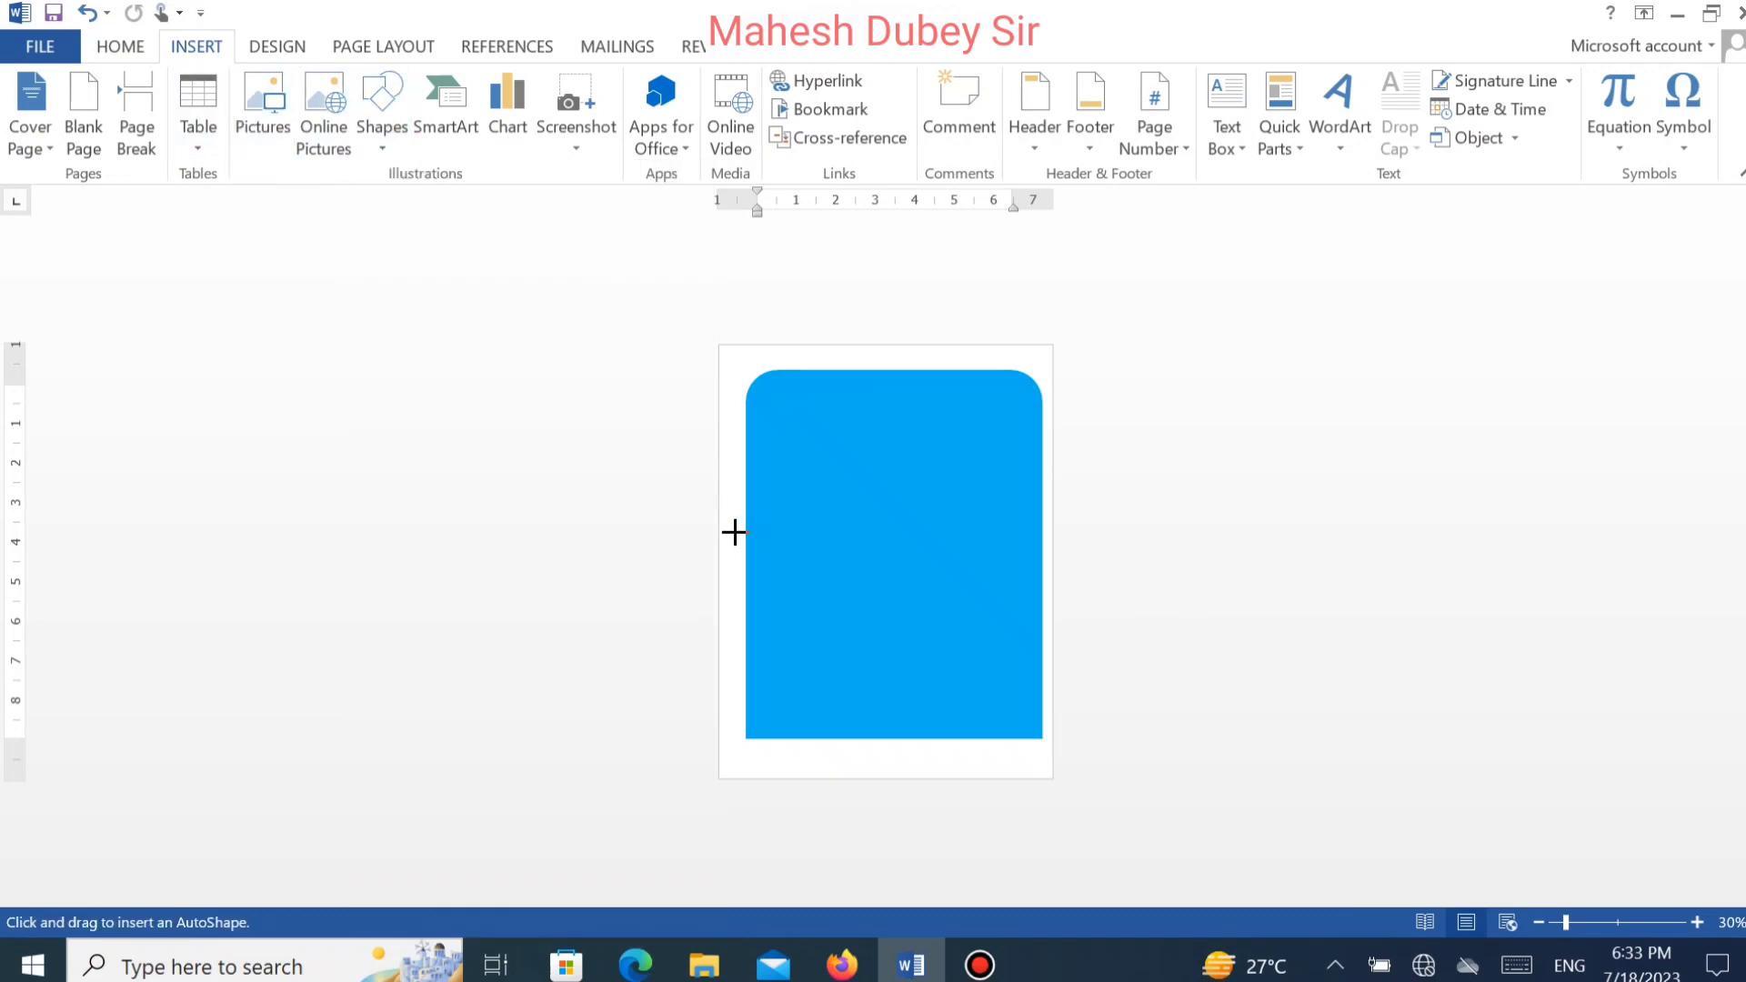
mouse_move(733, 532)
mouse_down()
mouse_move(822, 642)
mouse_move(838, 761)
mouse_move(881, 771)
mouse_up()
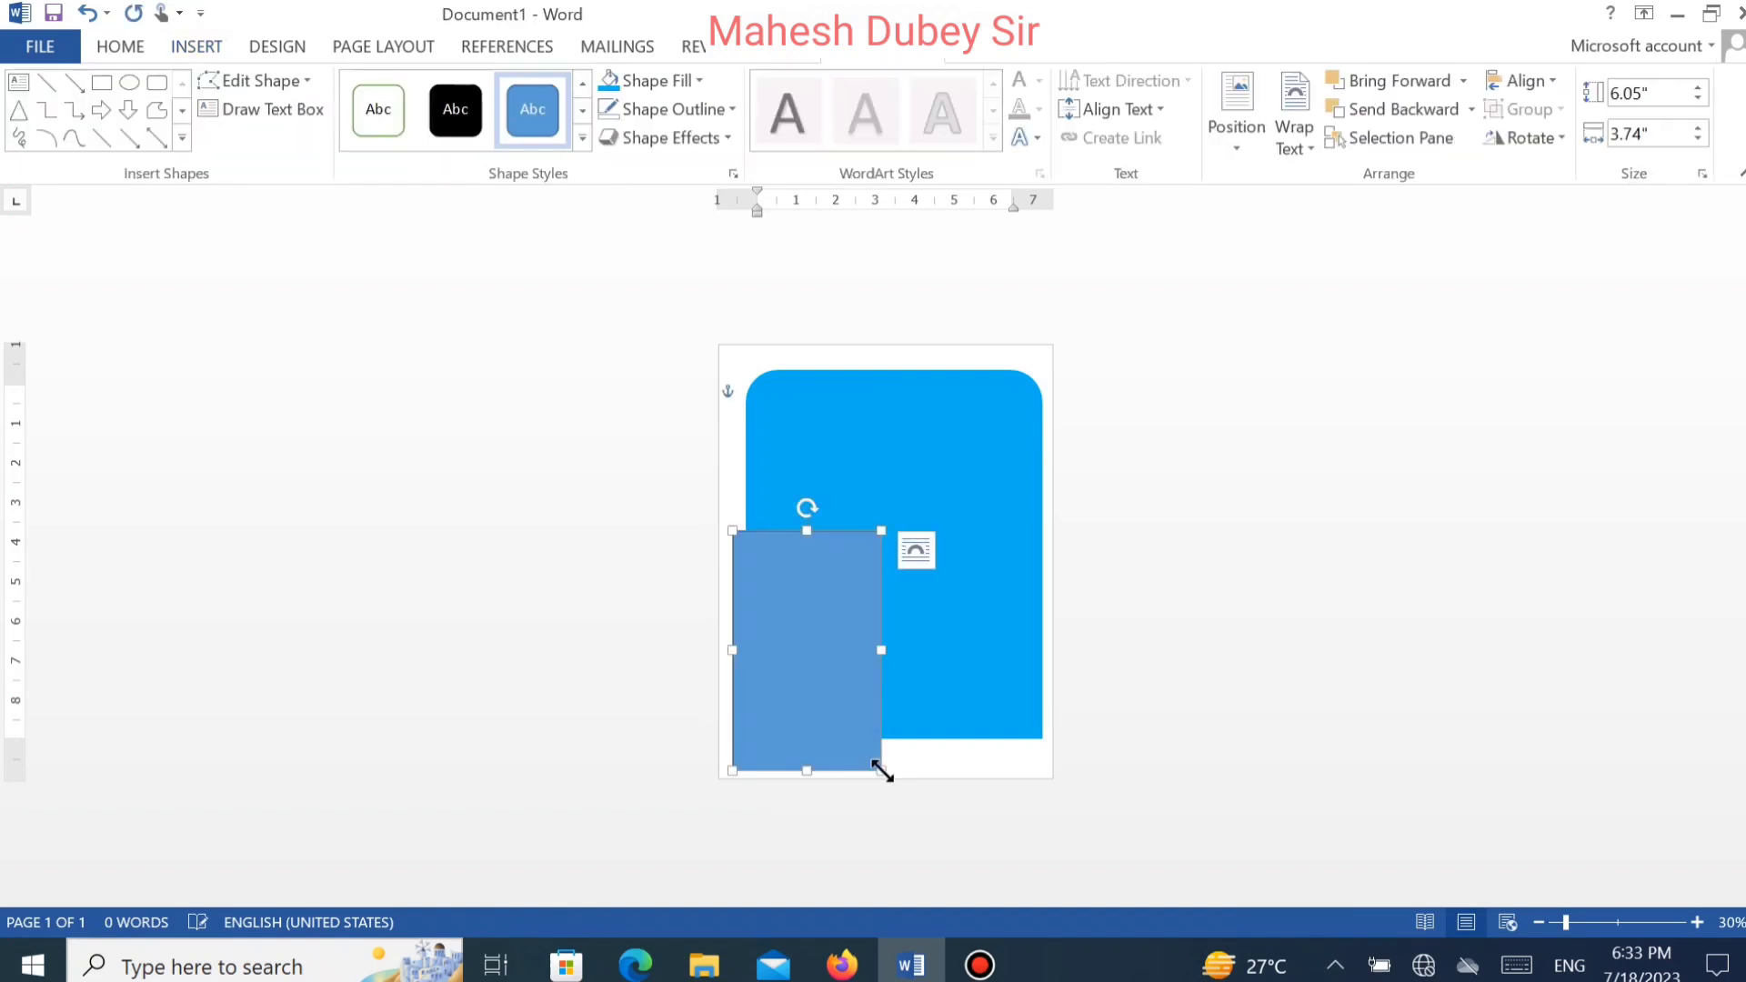
click(662, 80)
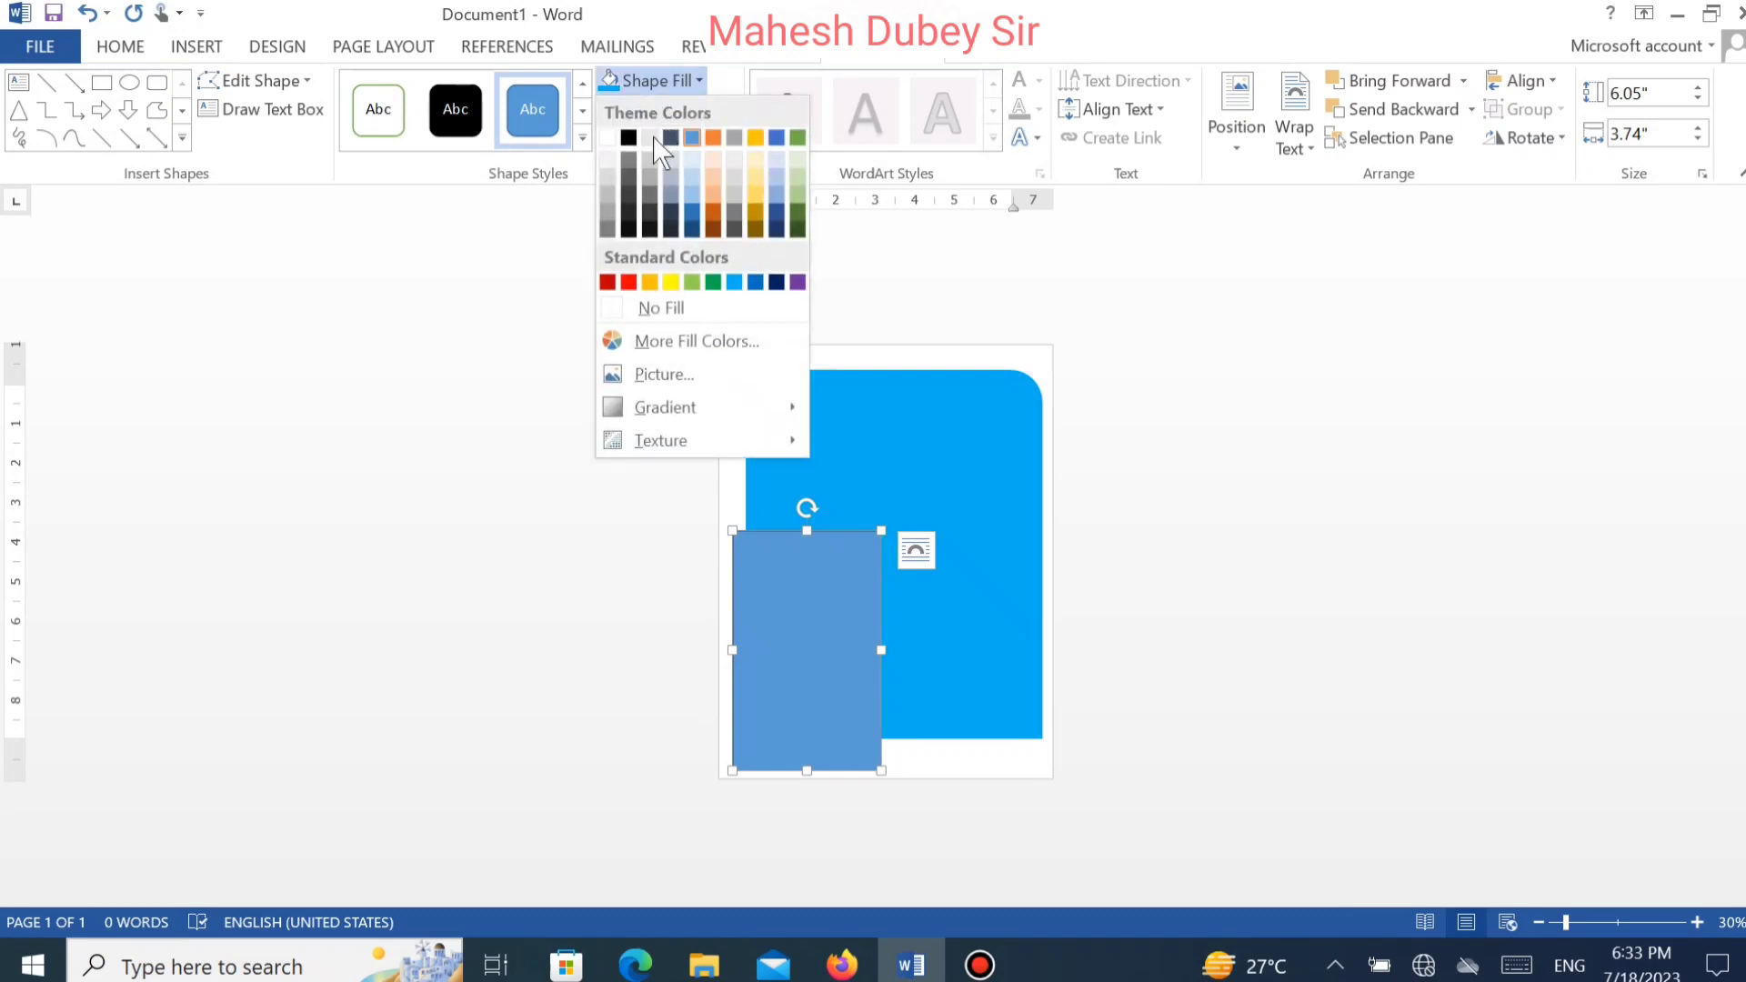
click(777, 283)
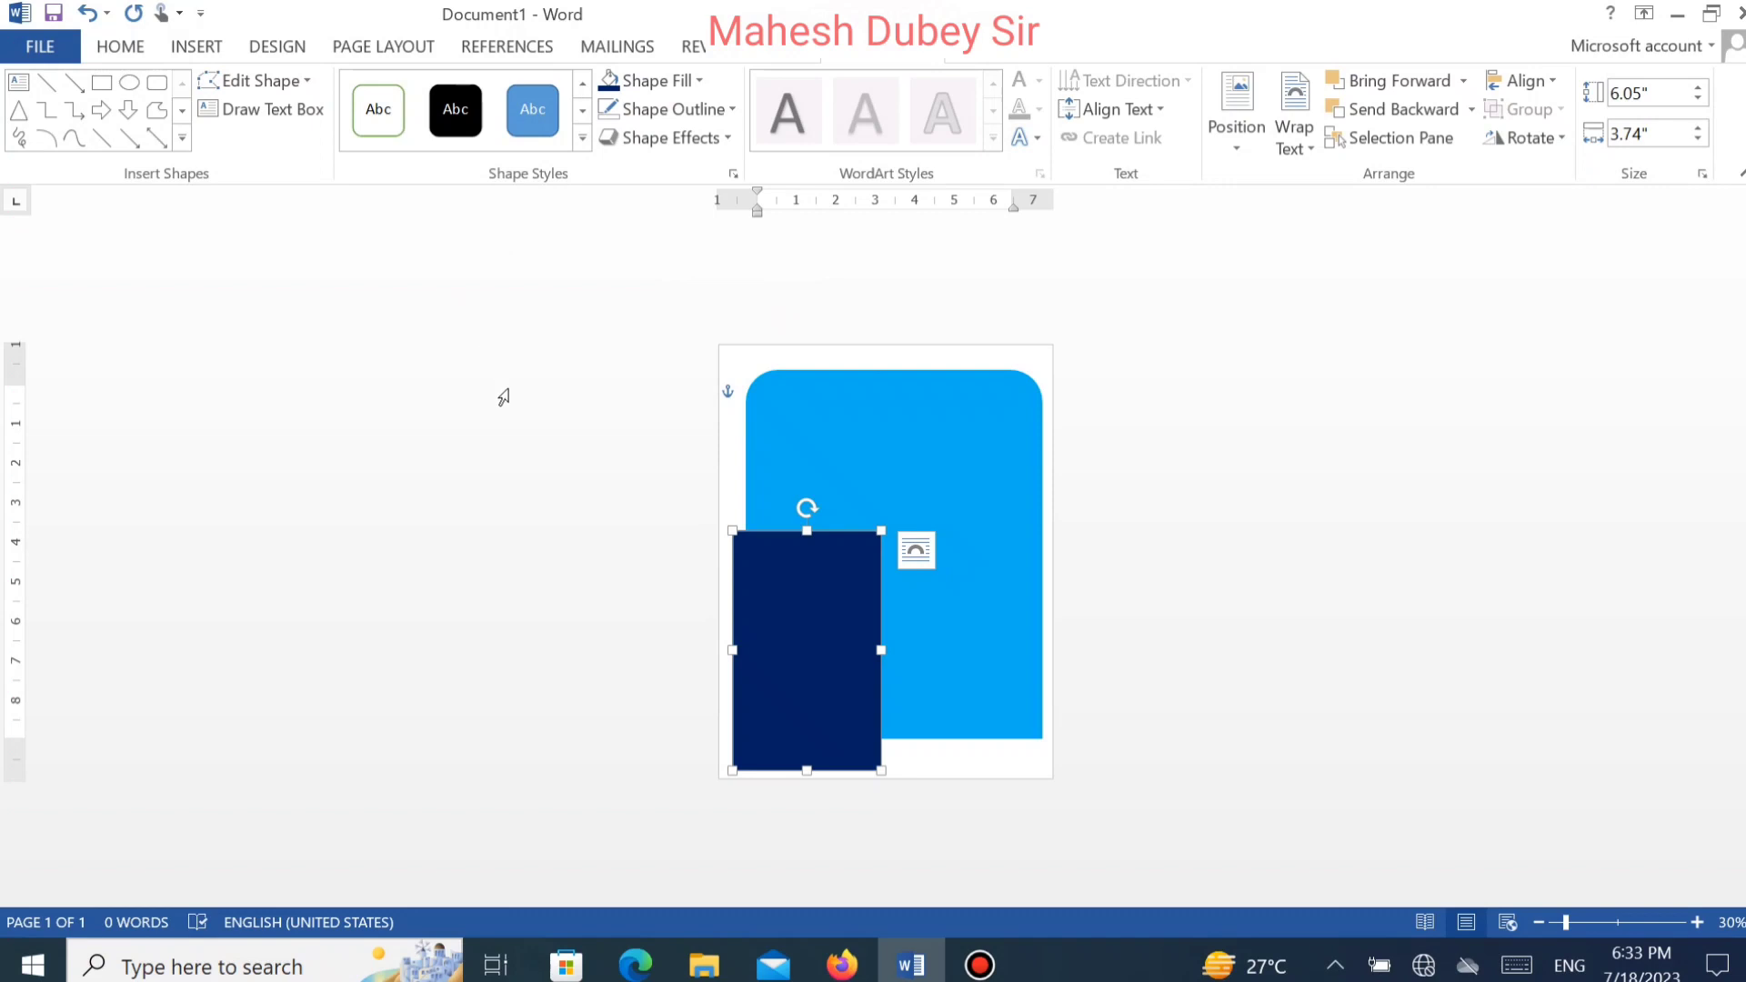
Change the dark blue rectangle to a Snip Single Corner Rectangle and slightly enlarge its upper-right snip.
click(272, 82)
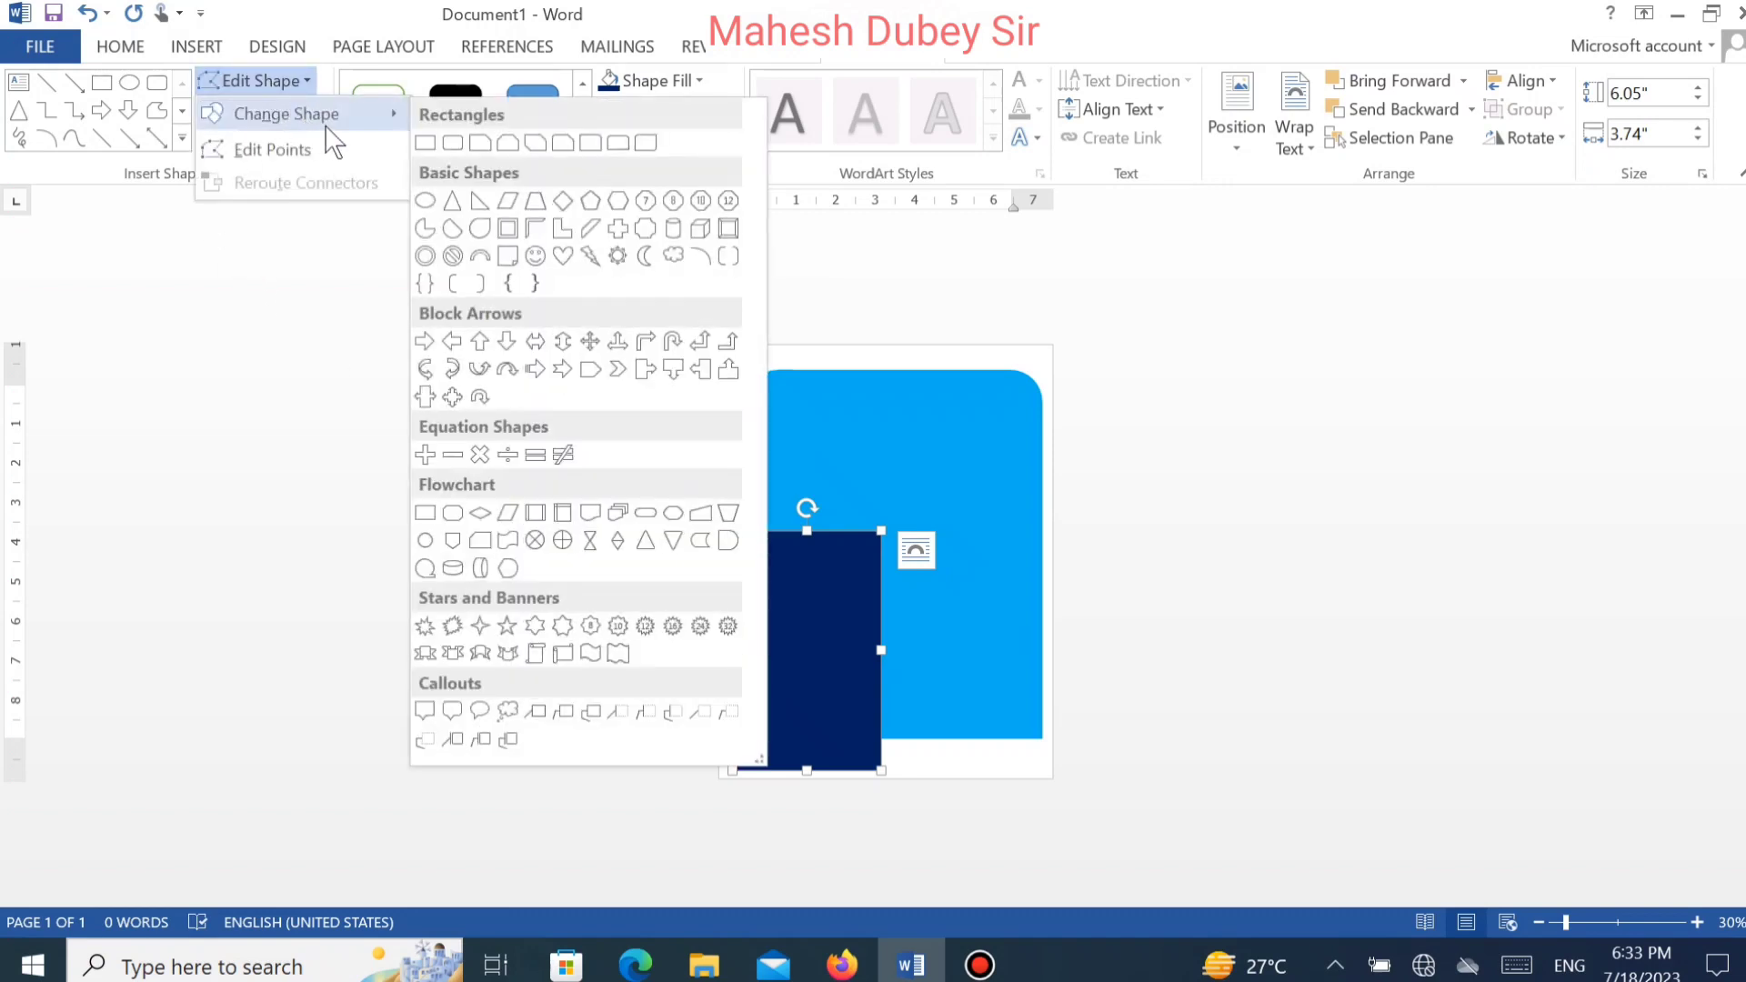
click(480, 142)
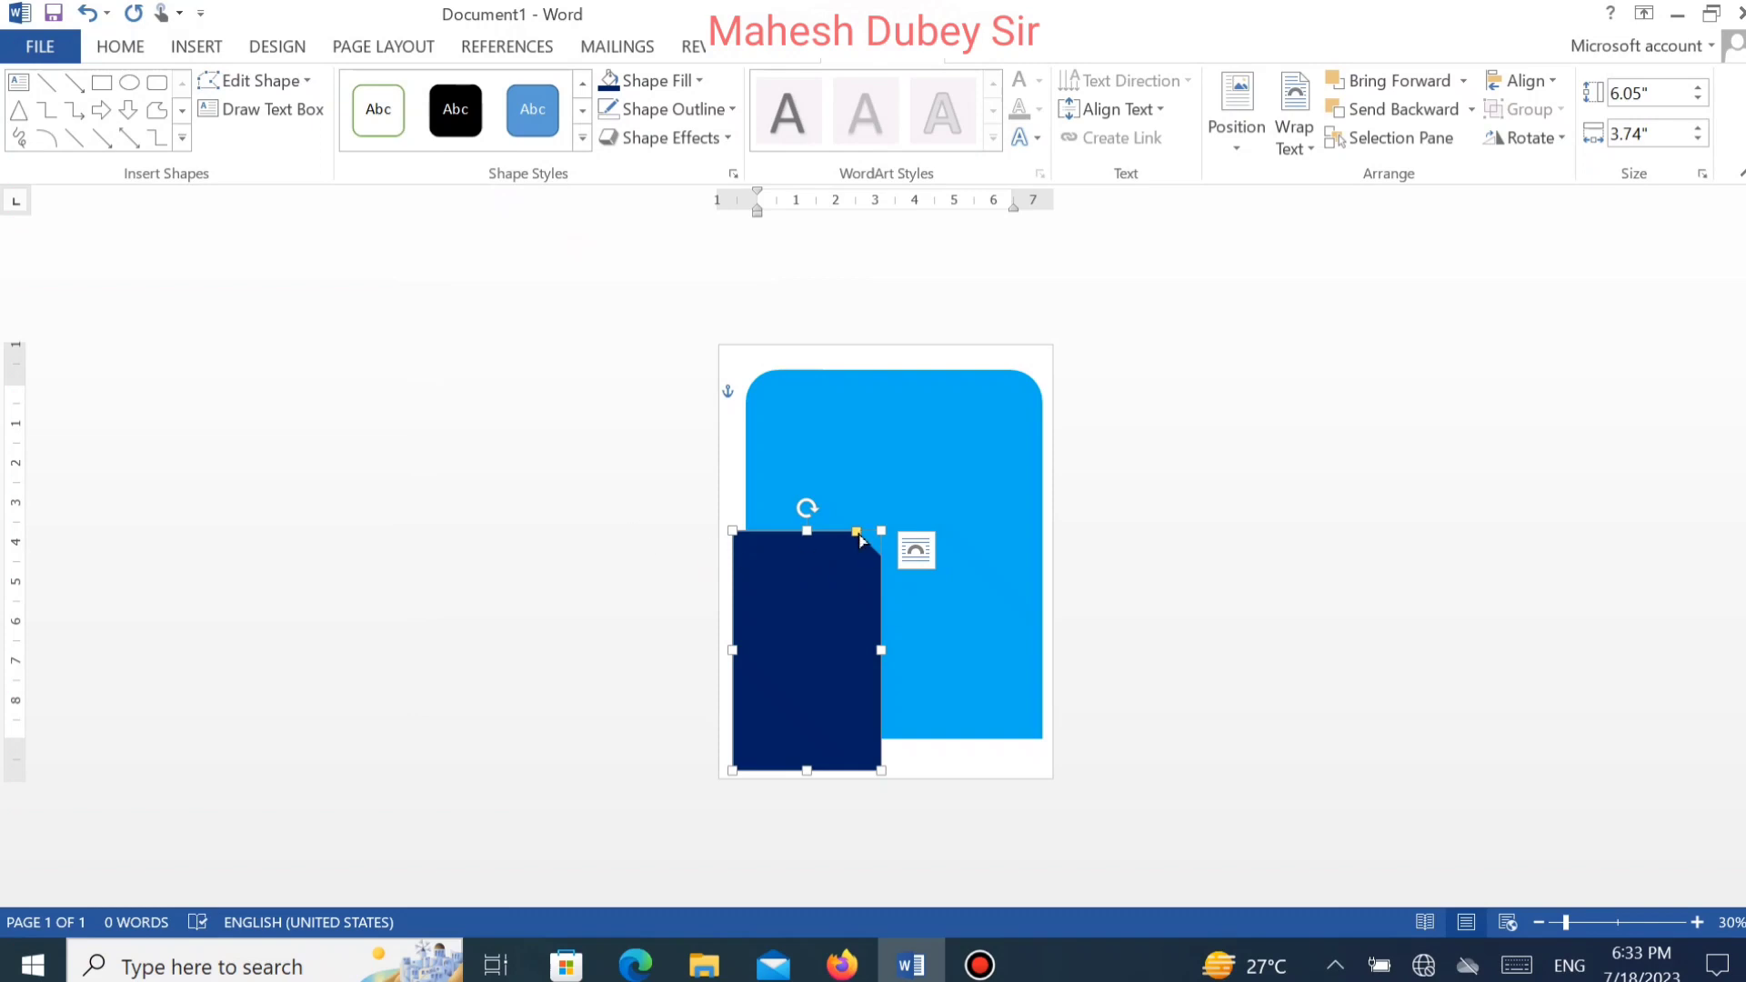
drag(857, 532, 848, 533)
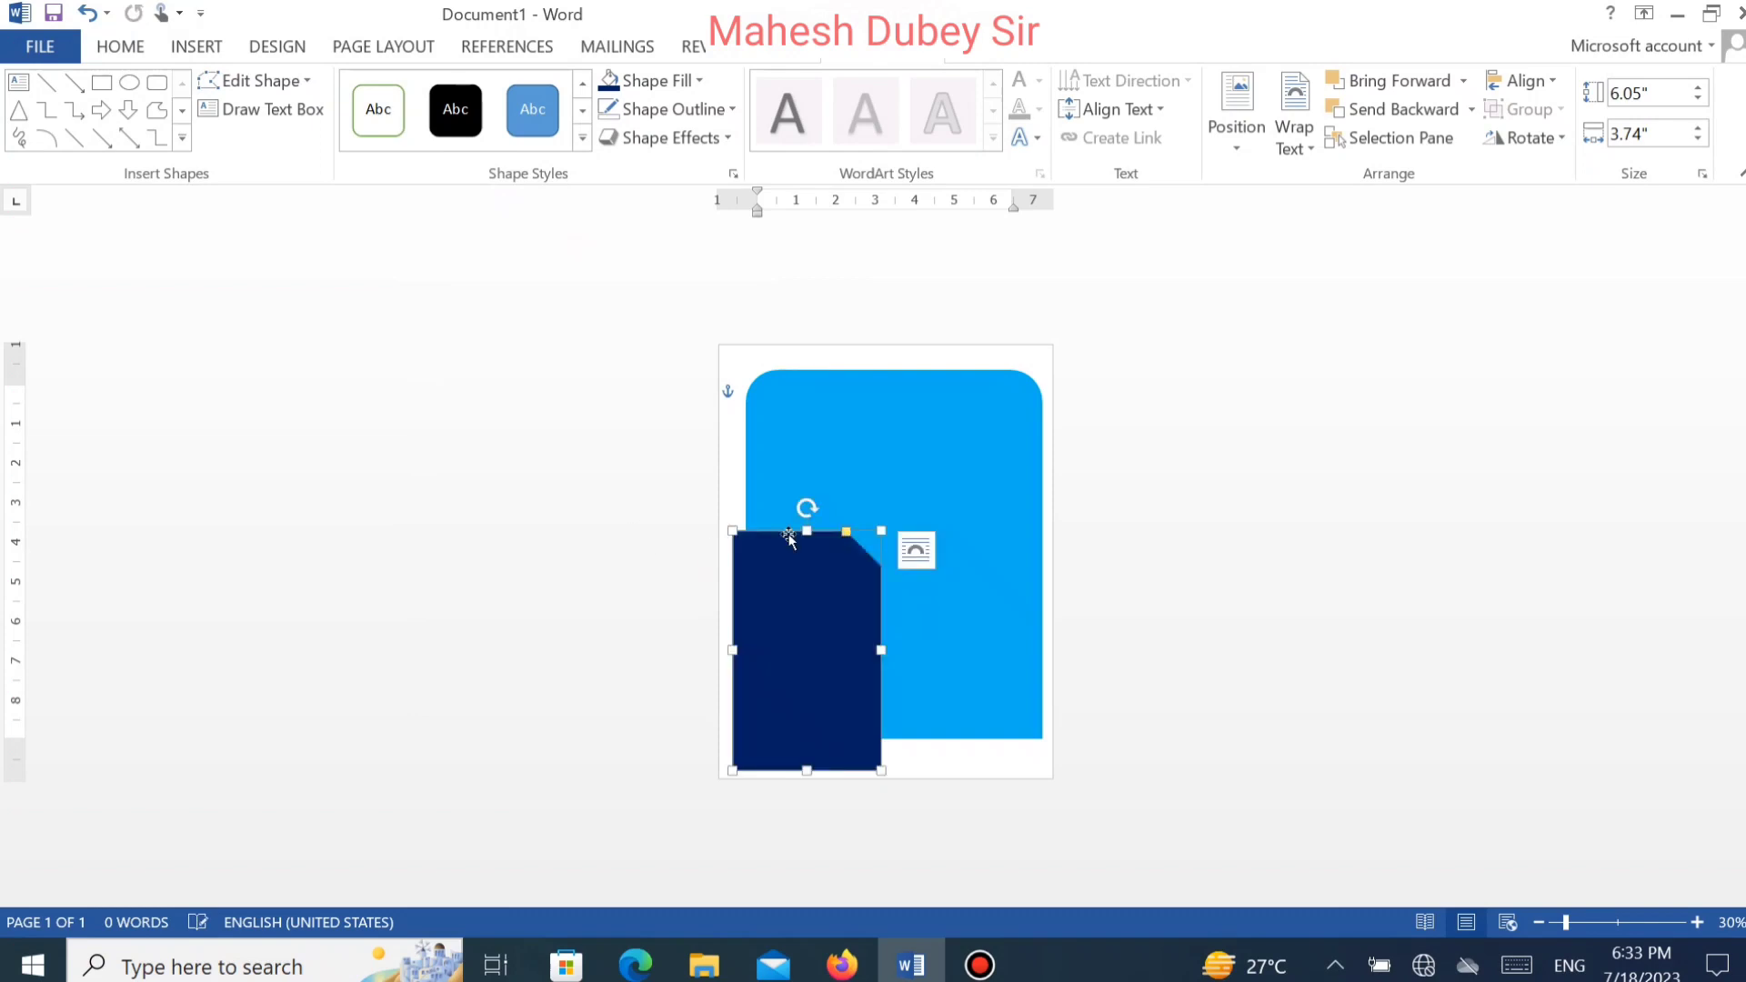
click(570, 542)
click(1181, 646)
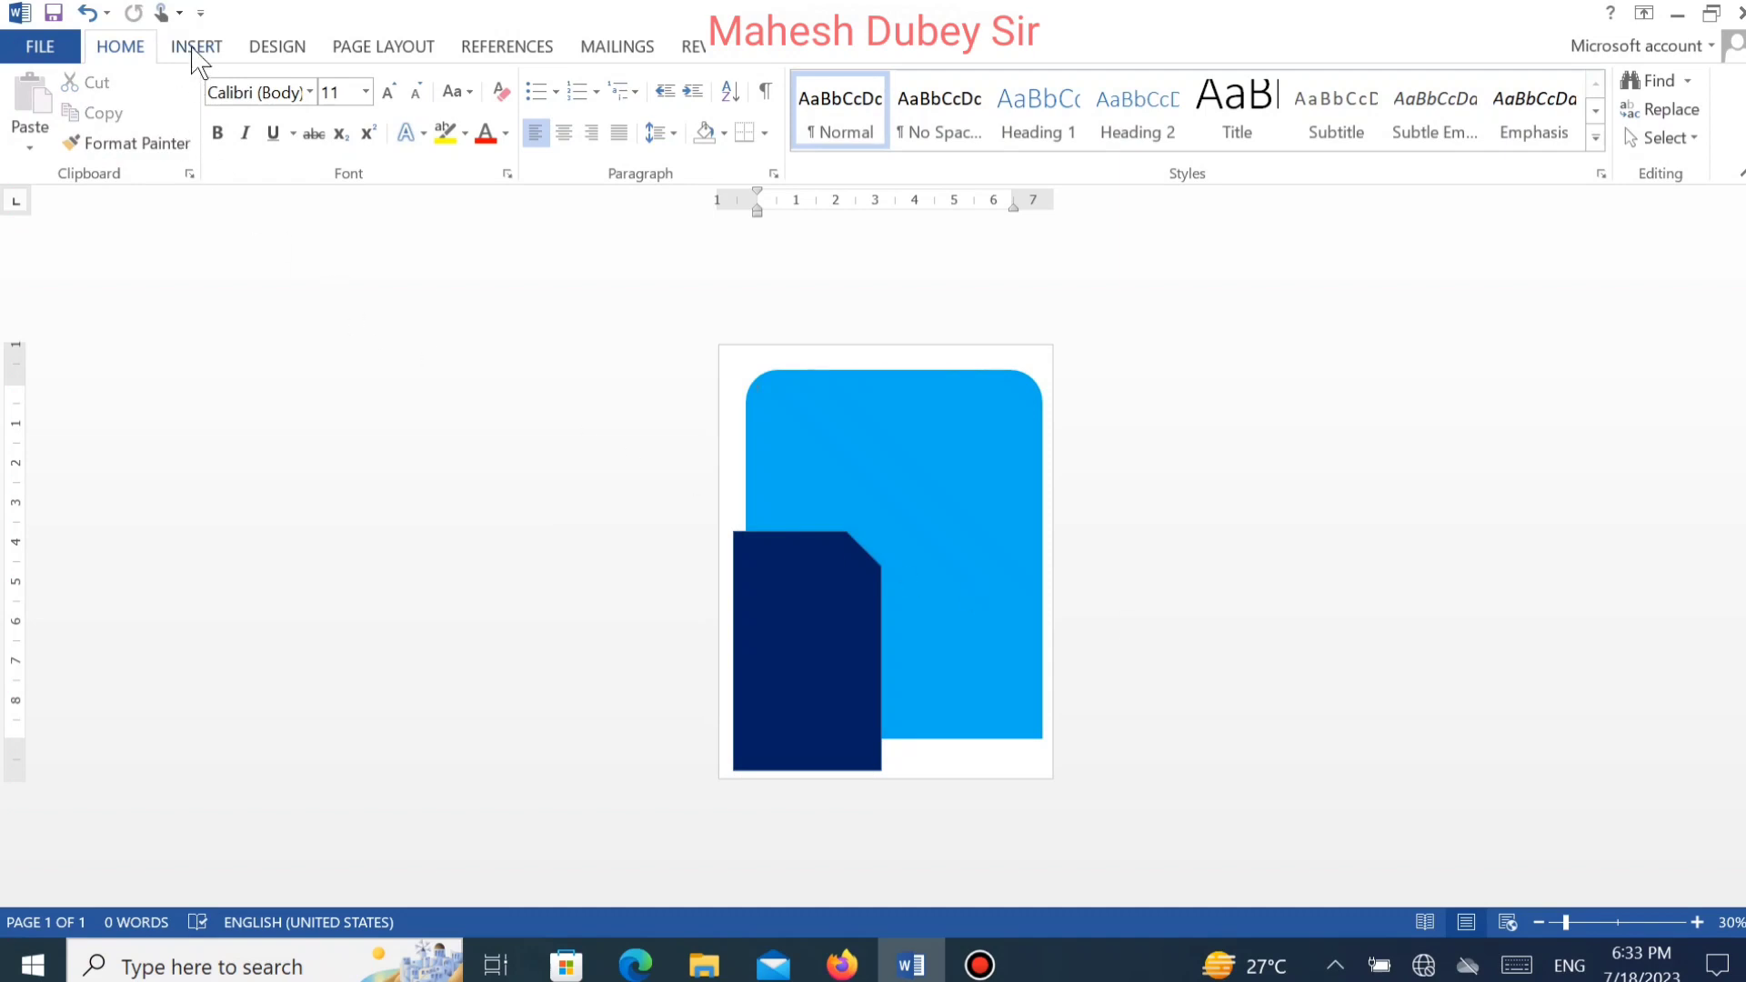
Draw a vertical line about 3.98" long in the page's left margin, beside the upper part of the light blue shape.
click(194, 51)
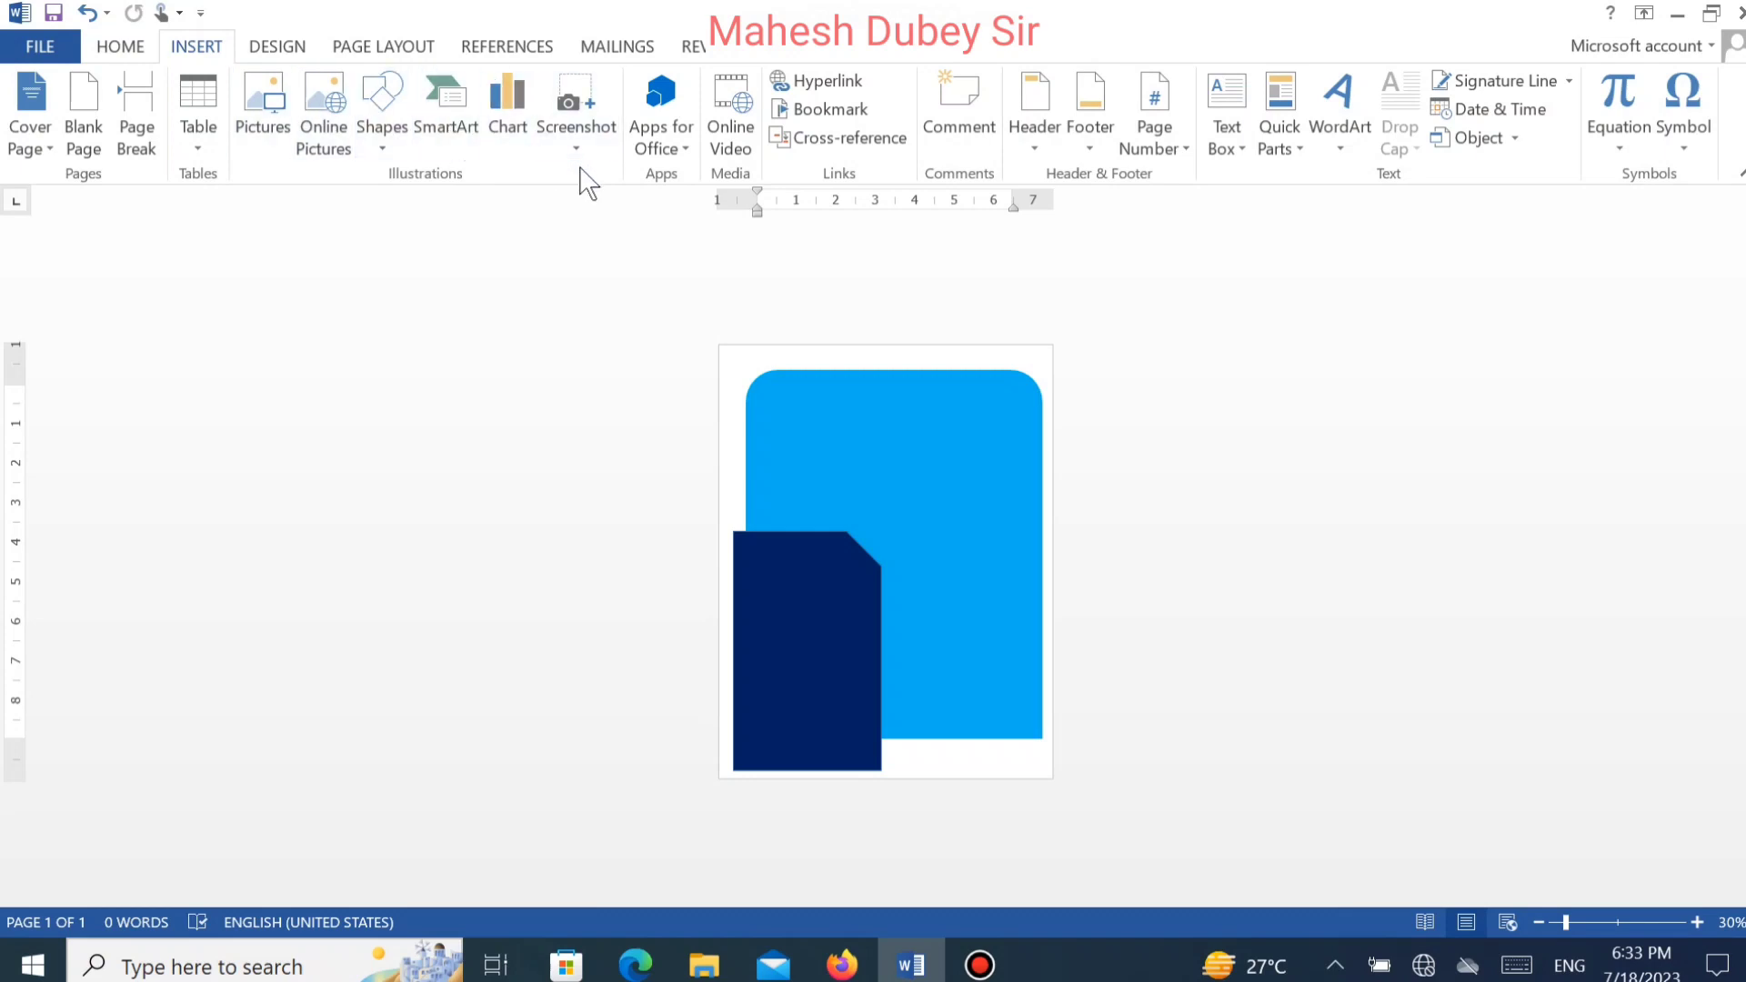
click(383, 134)
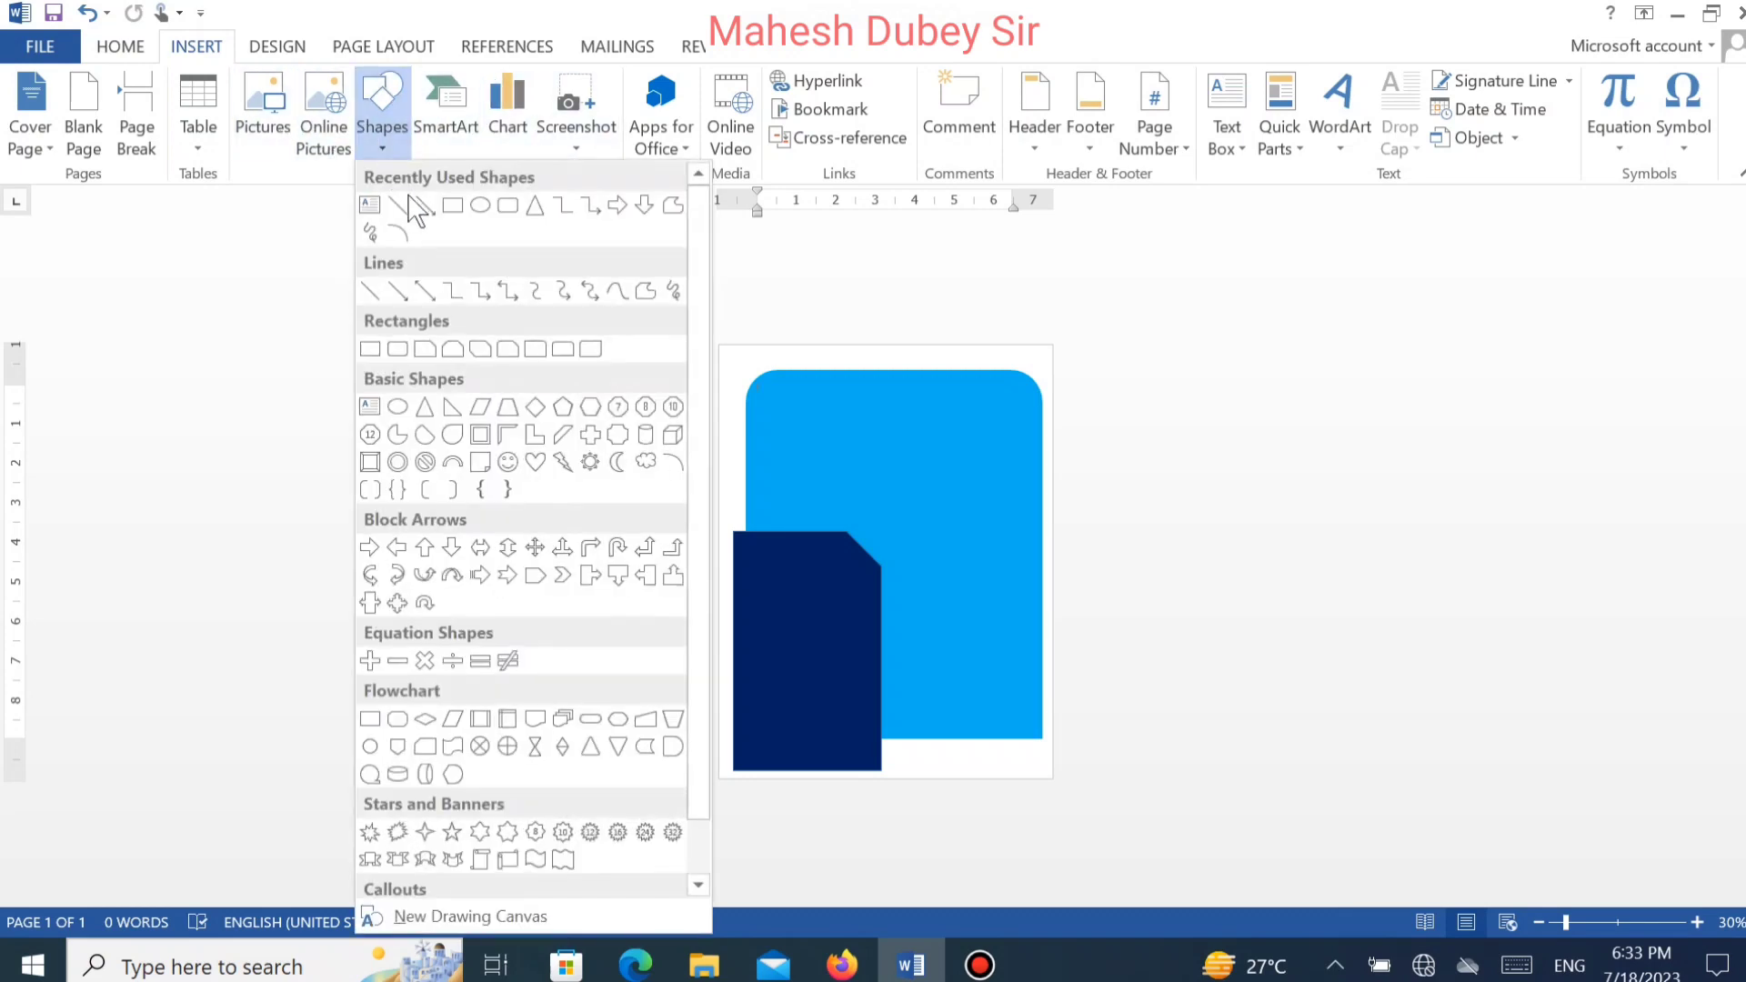
click(410, 211)
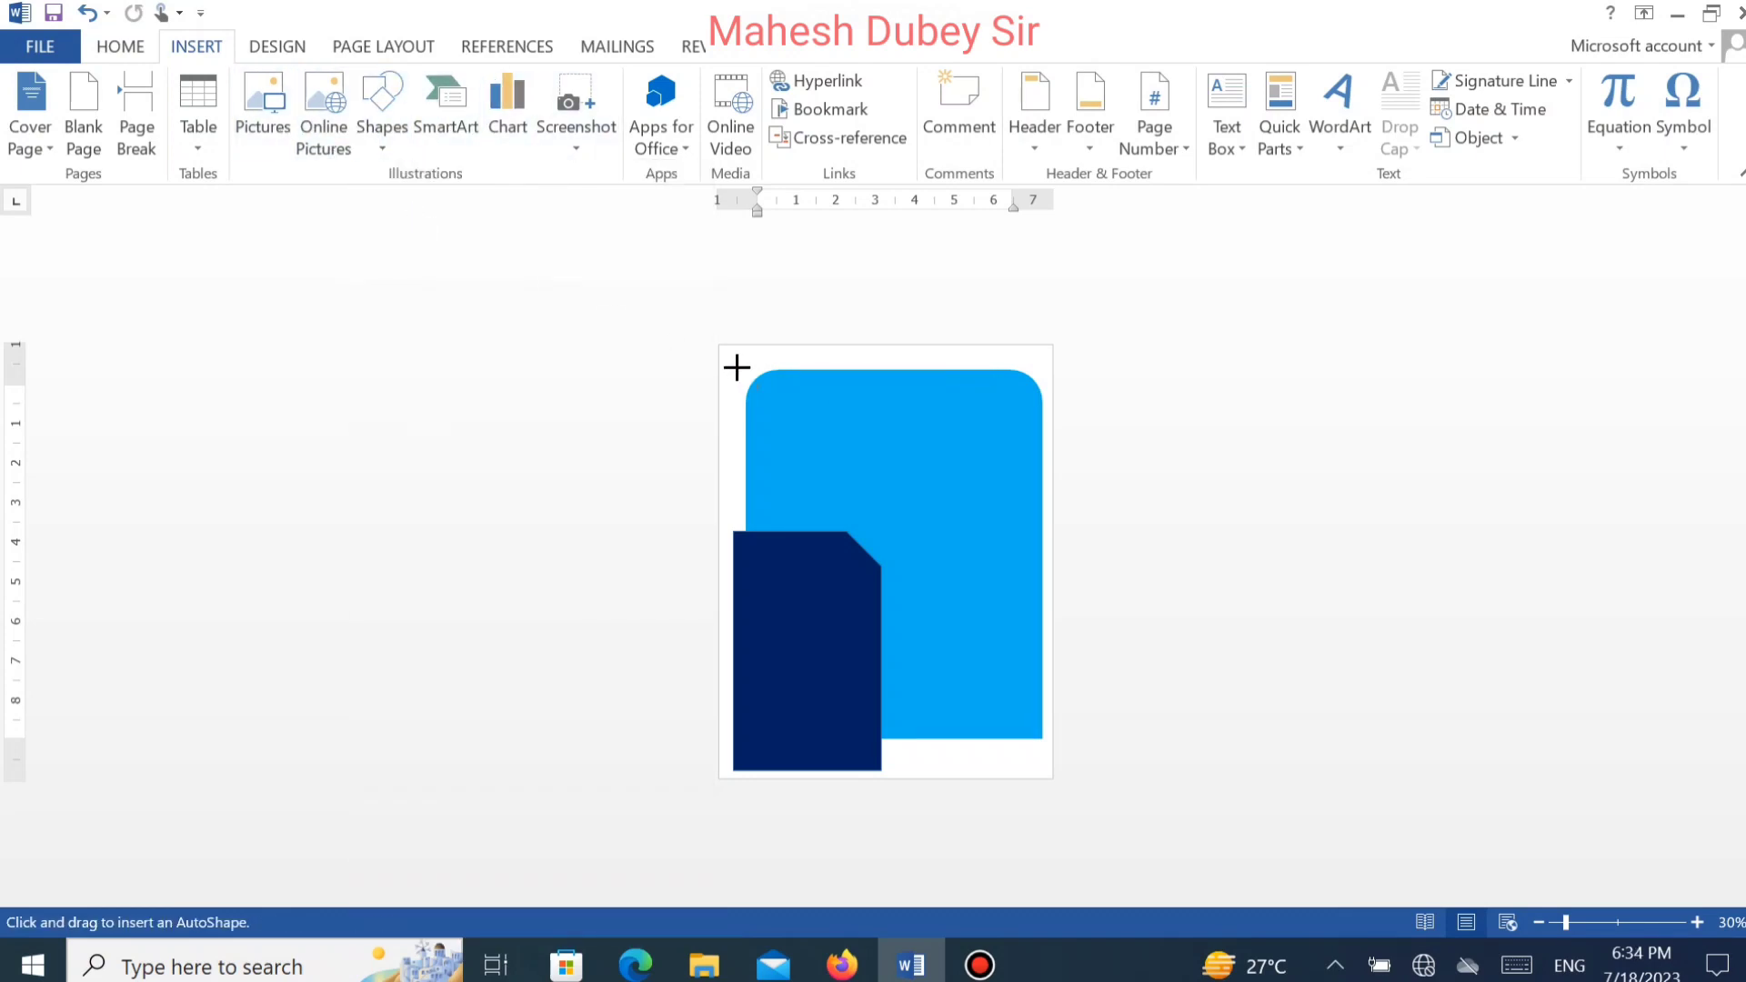
drag(737, 358, 737, 515)
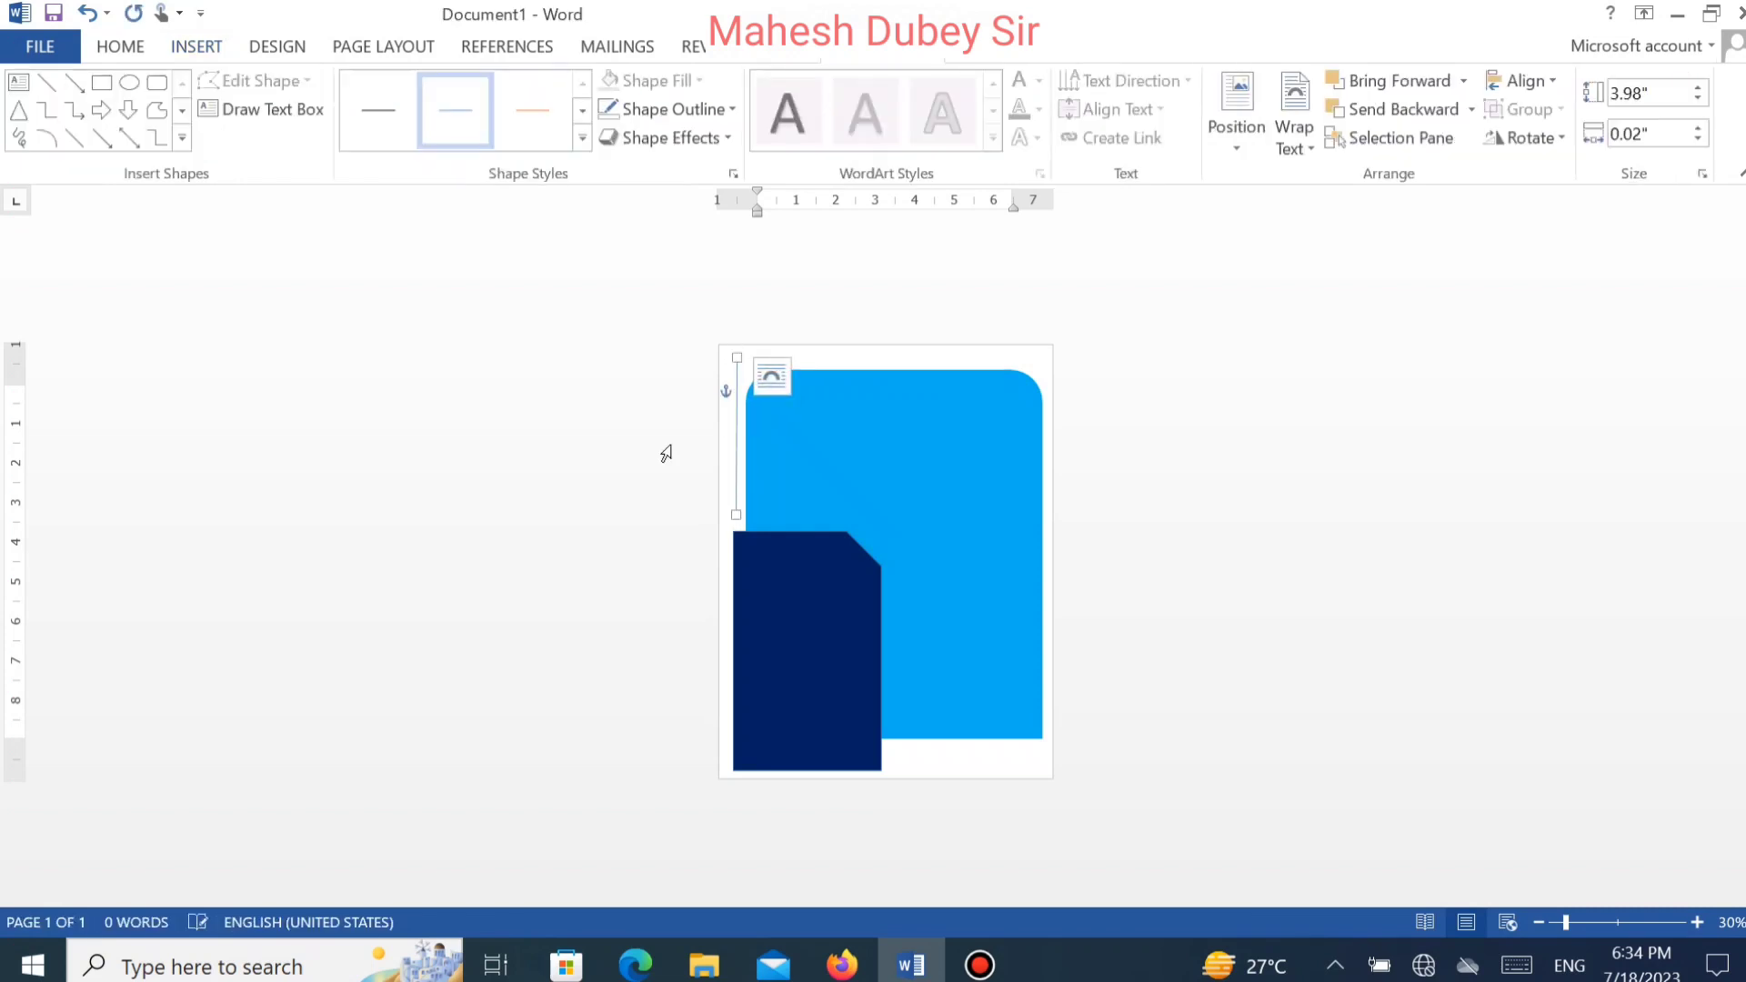
Colour the vertical line standard orange and set its outline weight to 4½ pt.
click(695, 103)
mouse_move(690, 412)
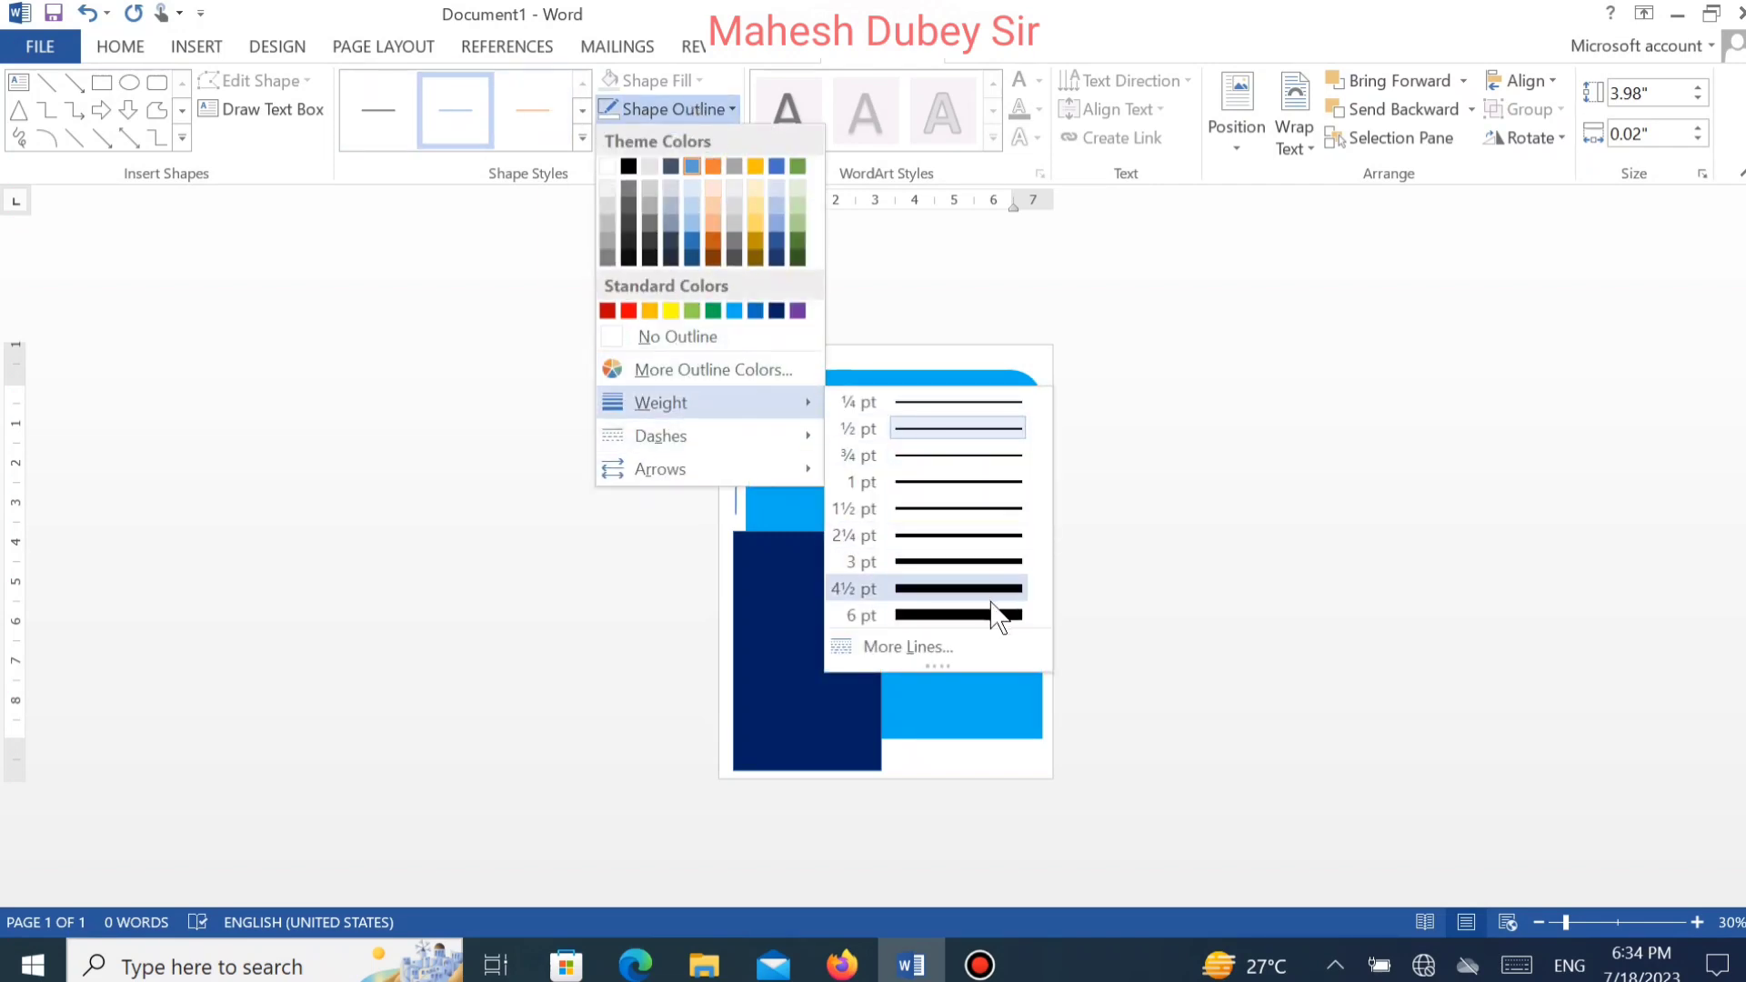
click(986, 564)
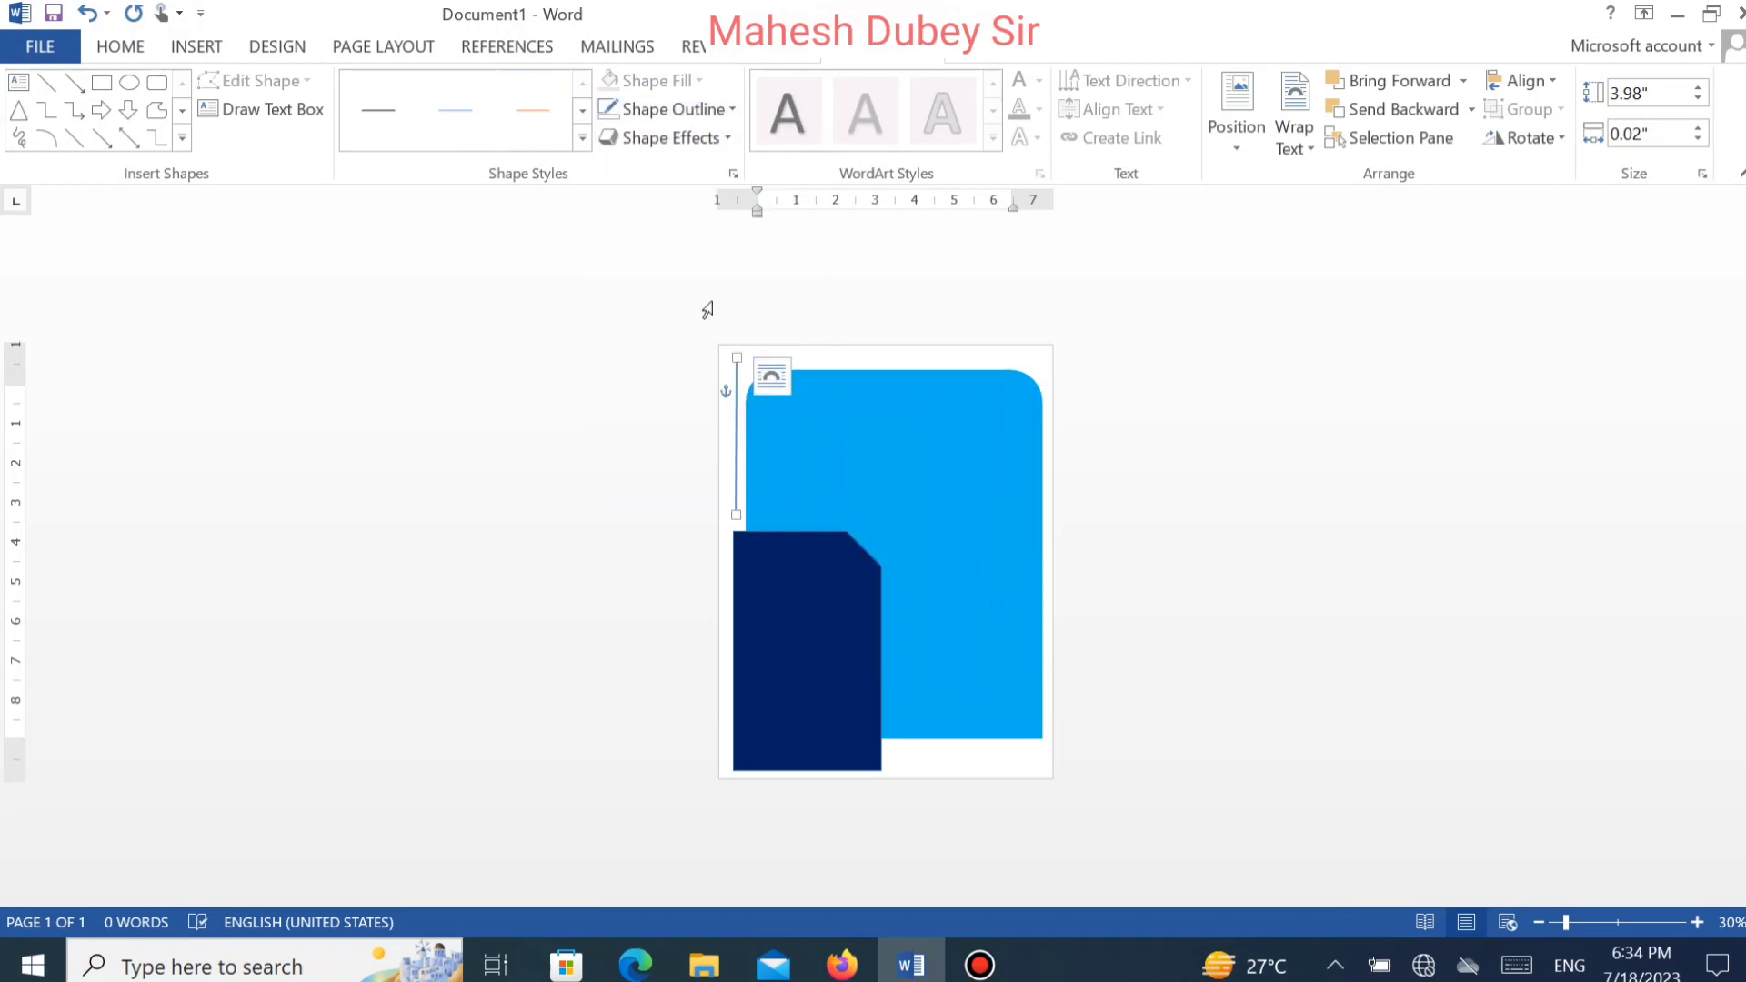
click(664, 109)
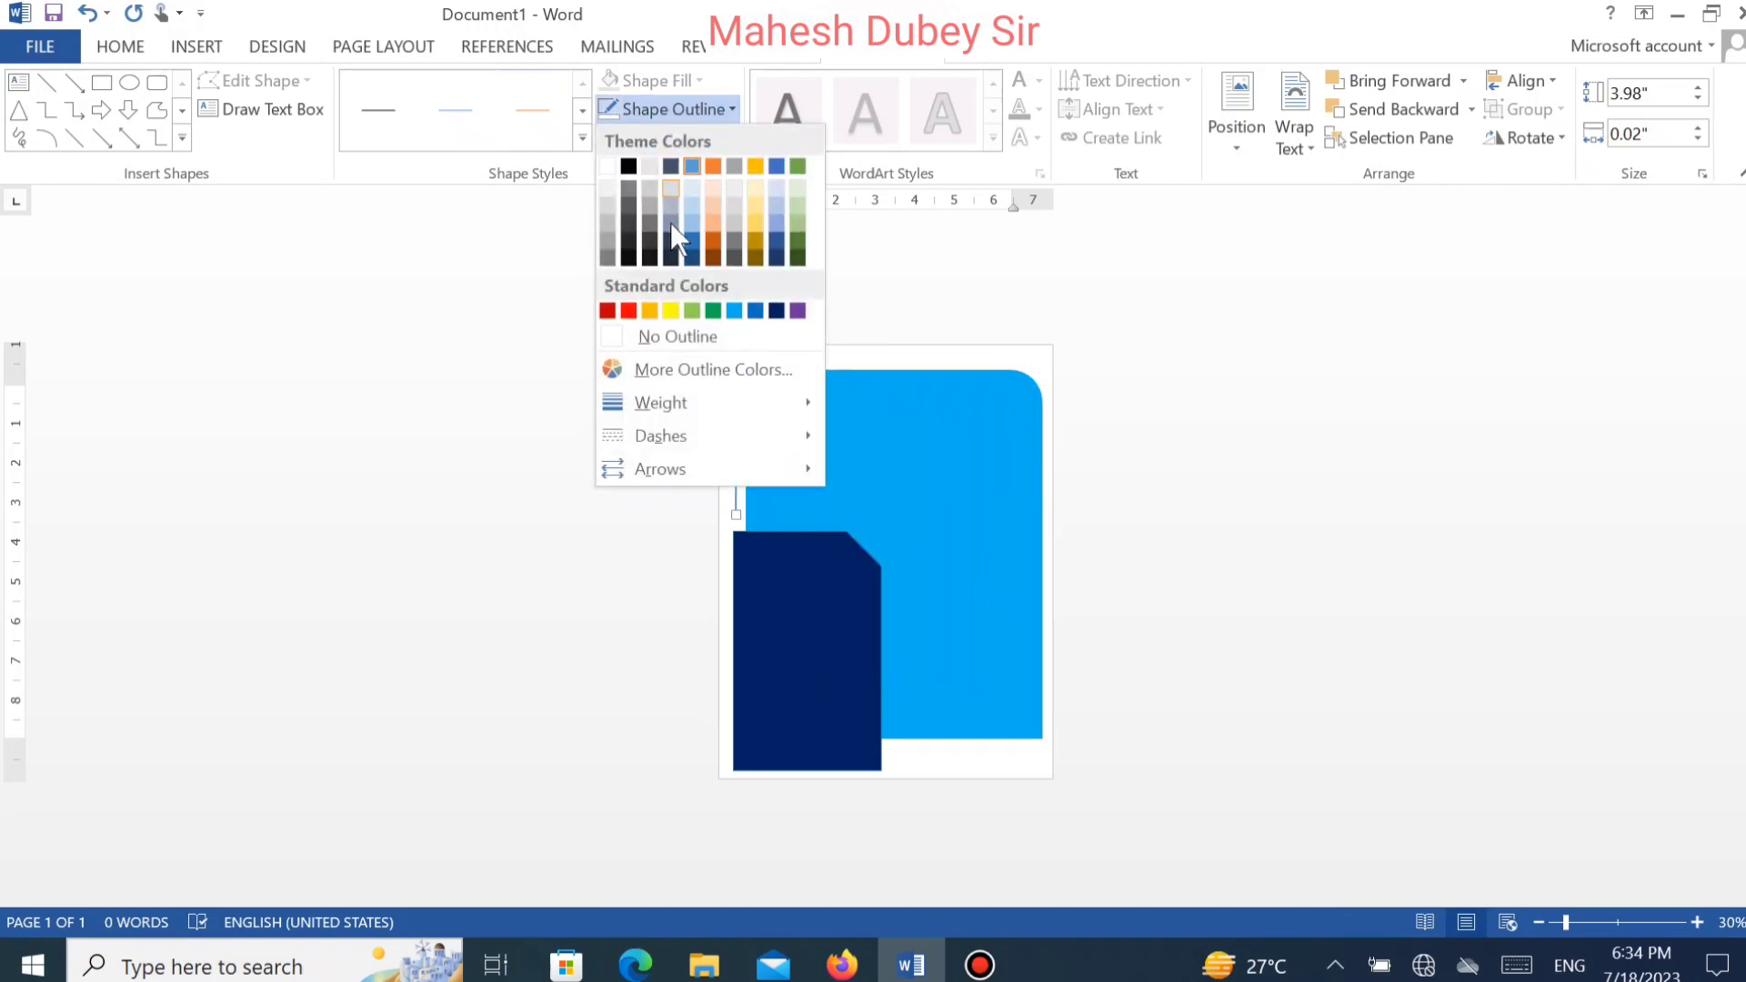
click(649, 311)
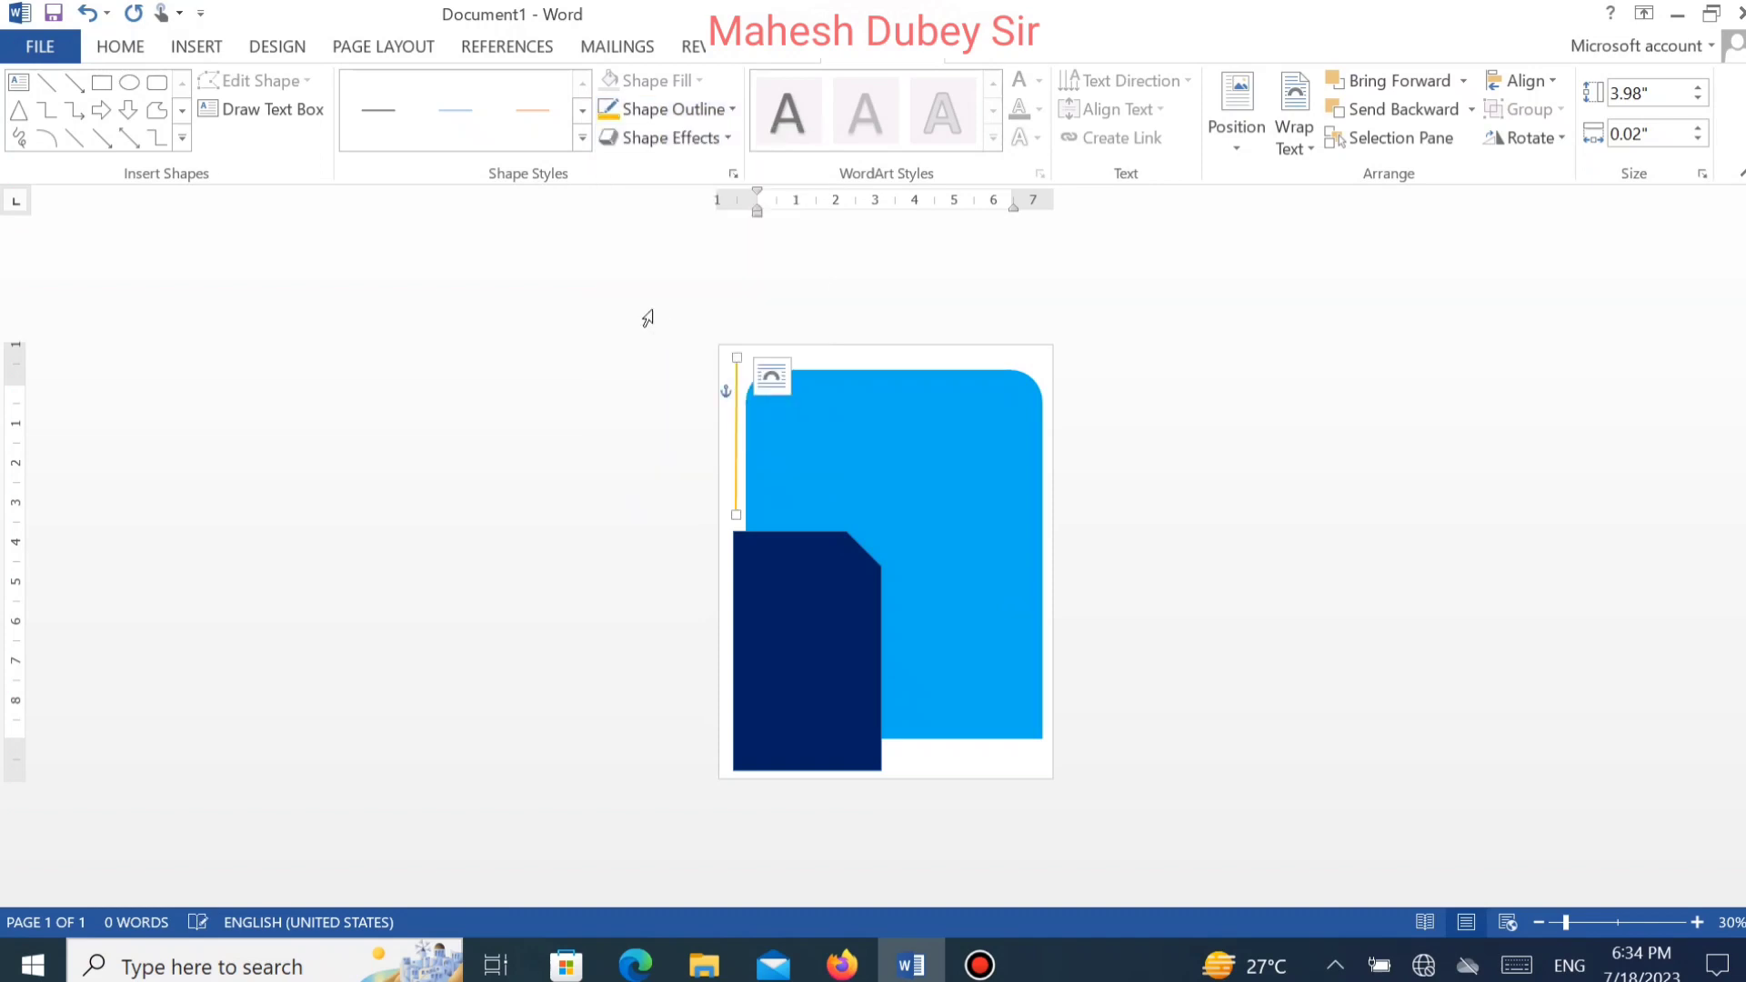
click(723, 109)
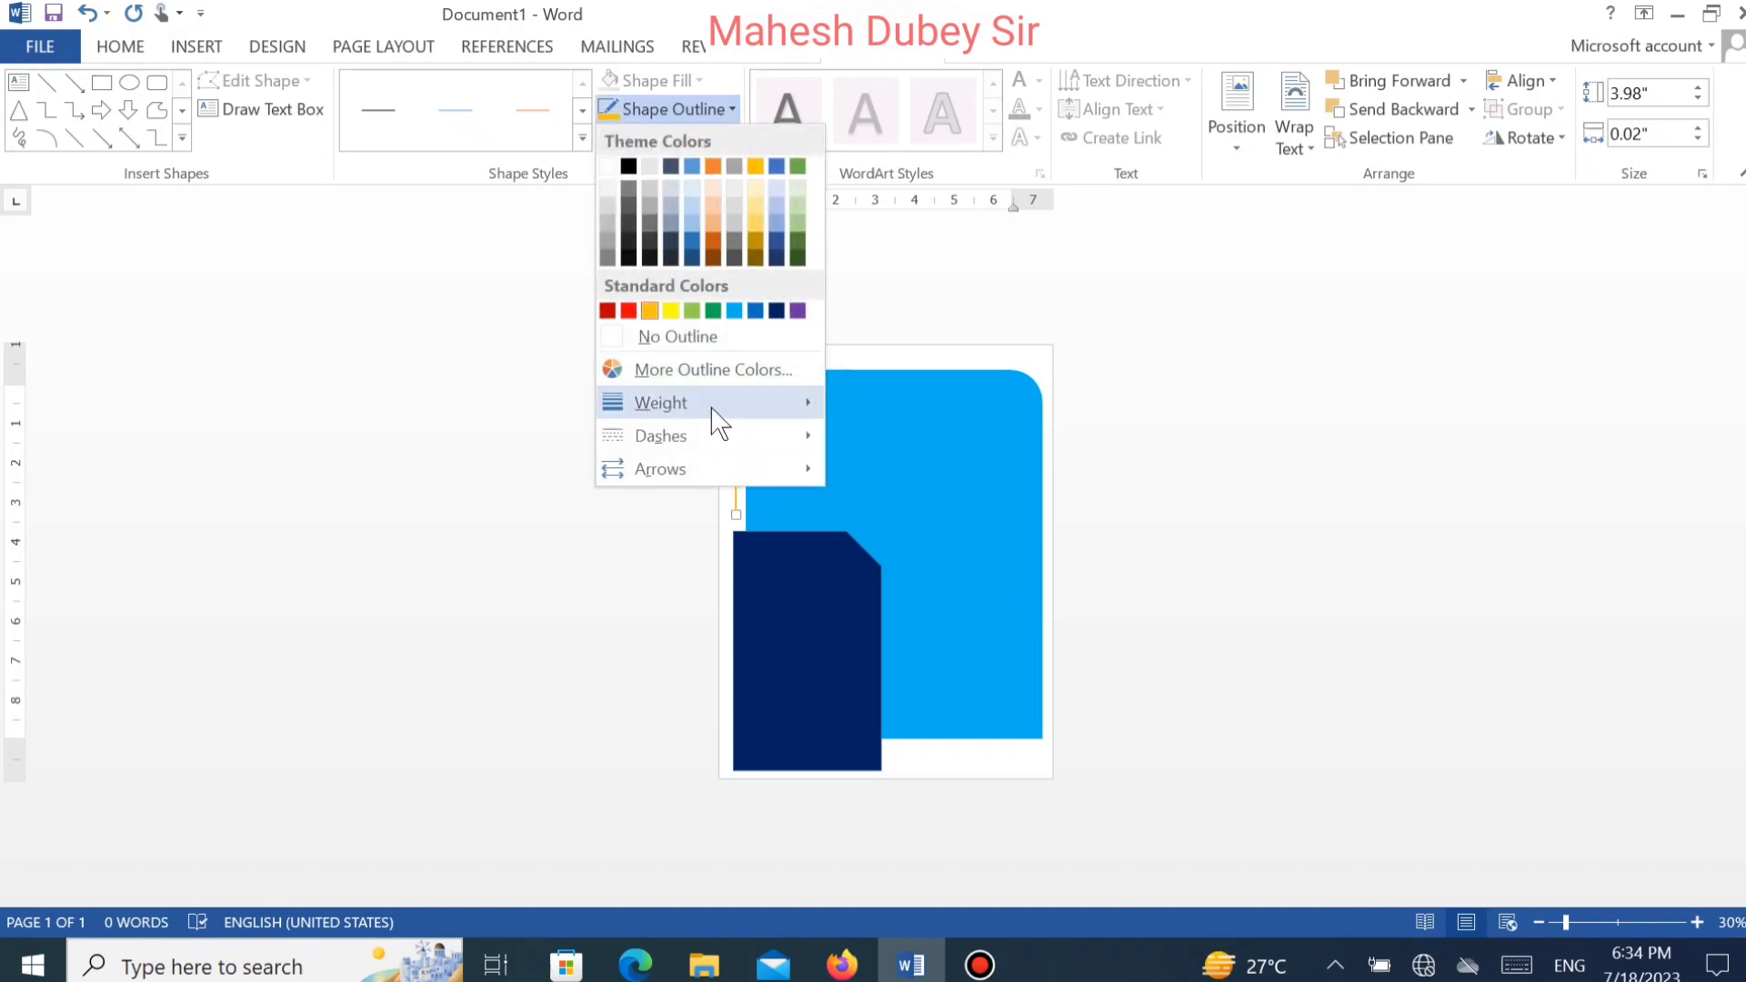
mouse_move(714, 411)
click(955, 589)
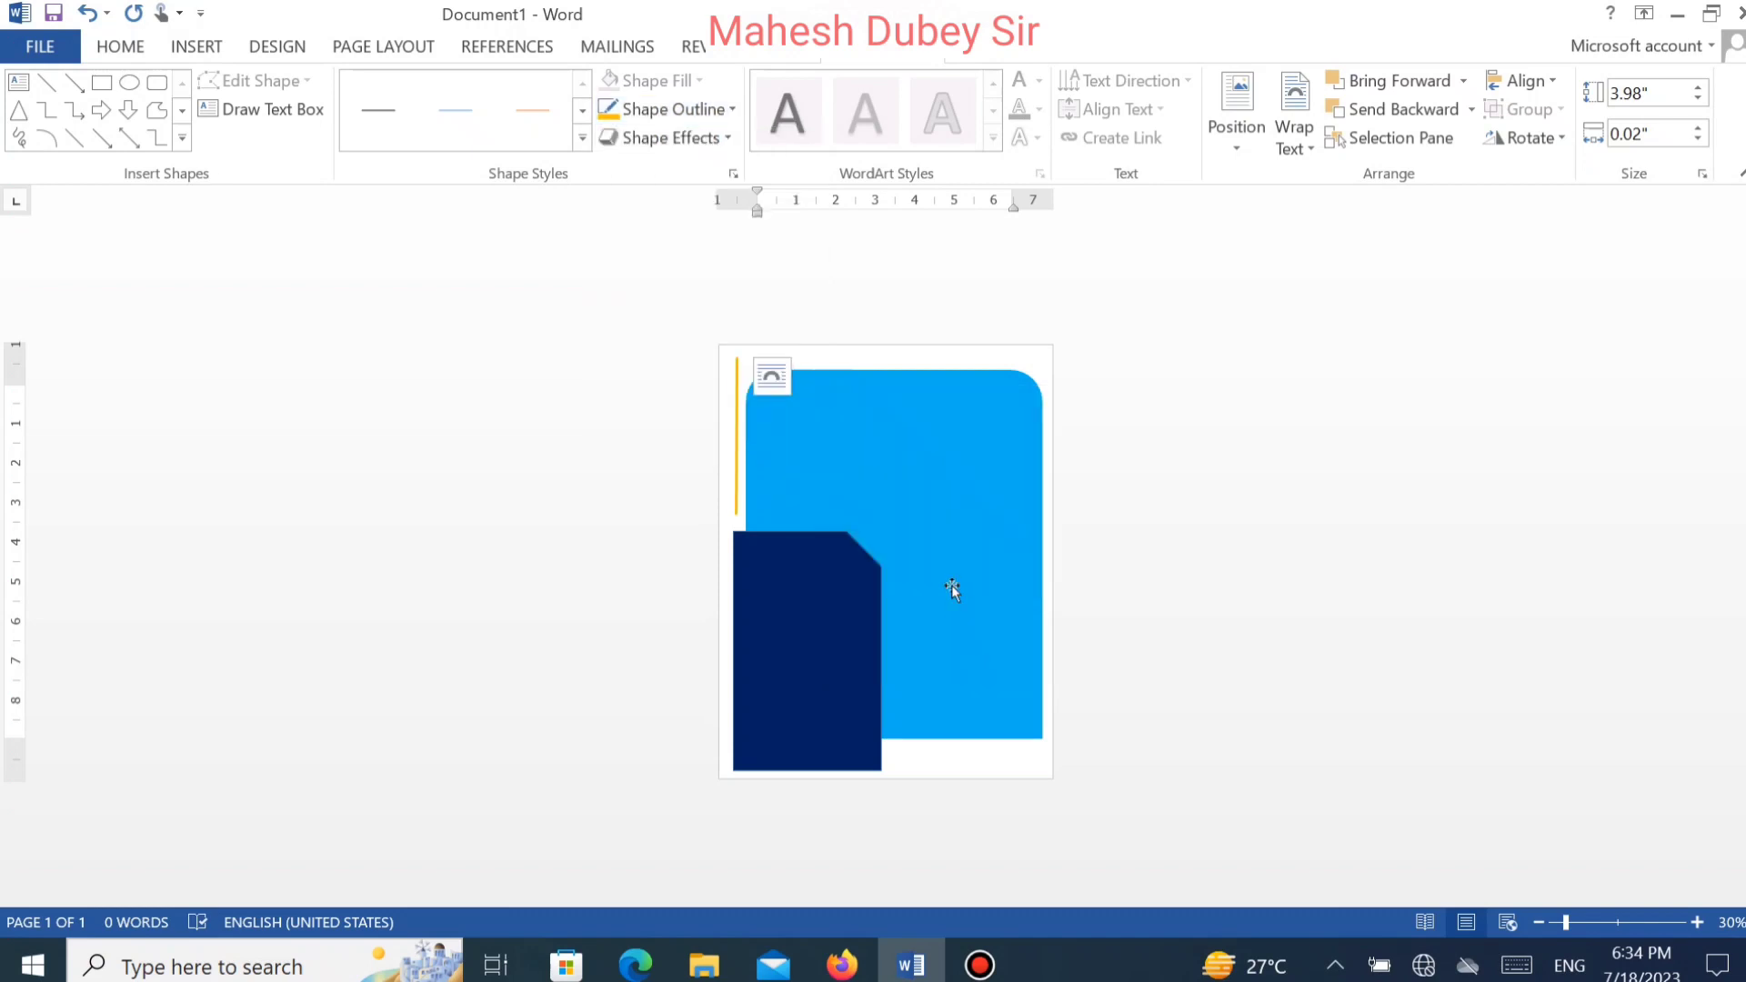
Change the orange line's compound type in its Format Shape line settings.
click(675, 119)
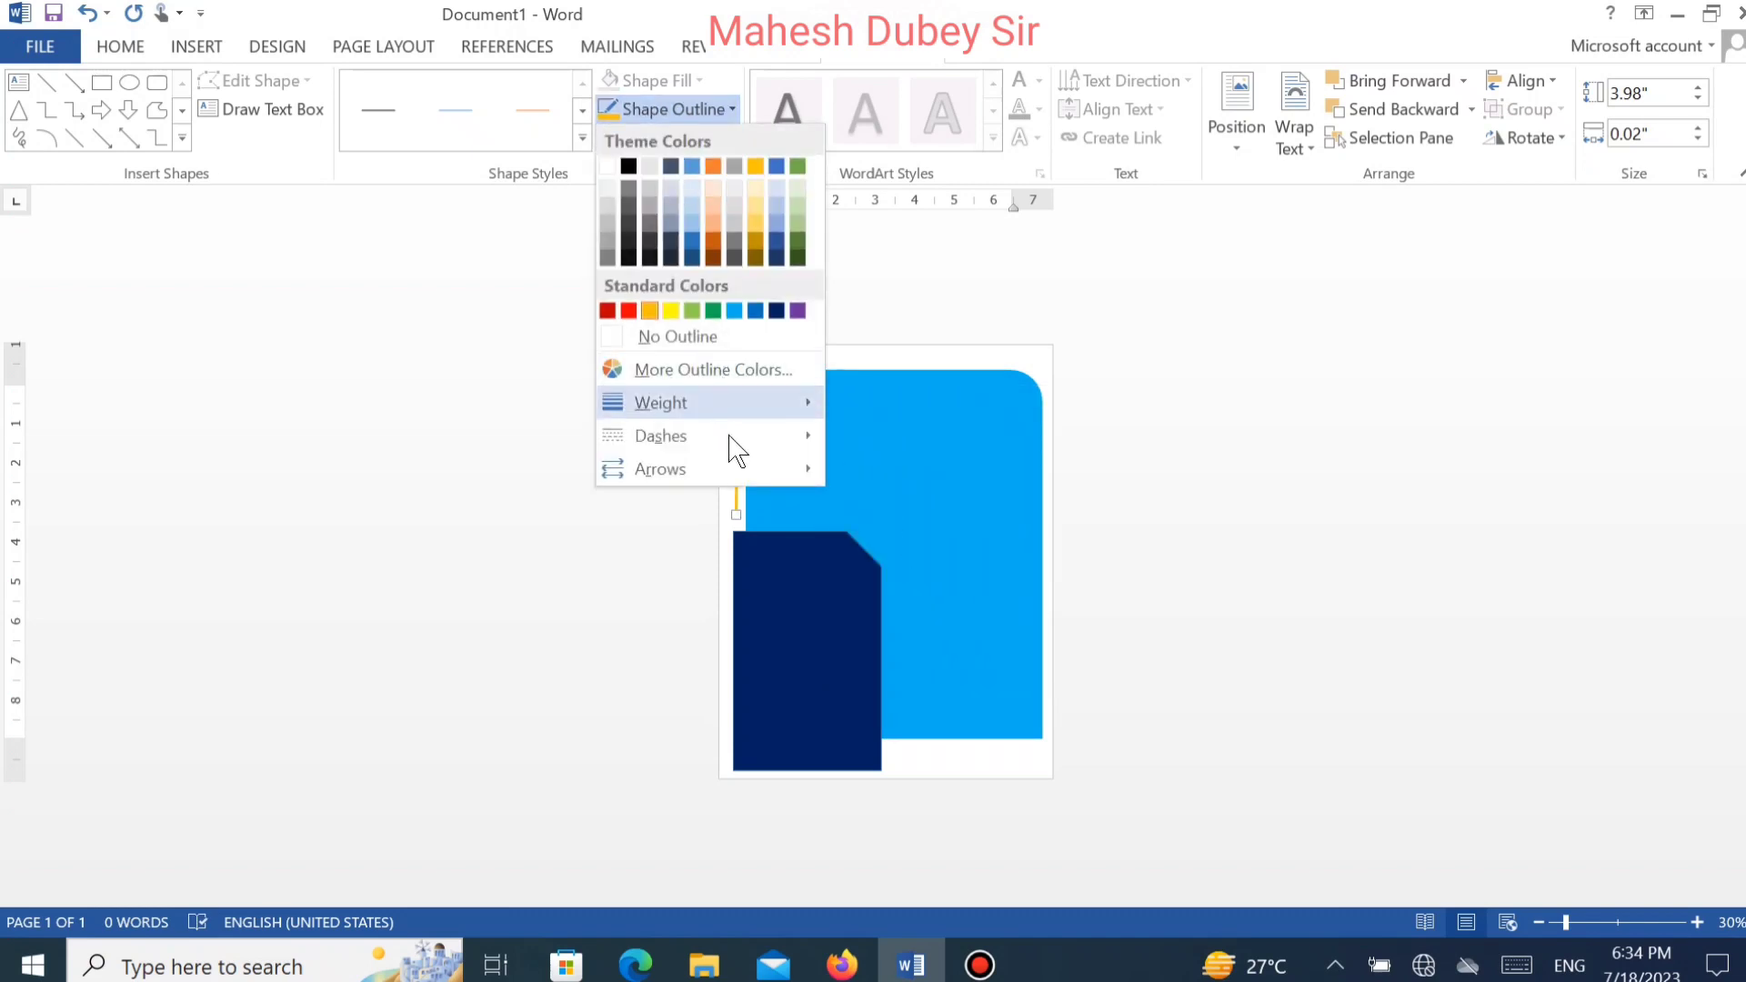
mouse_move(769, 409)
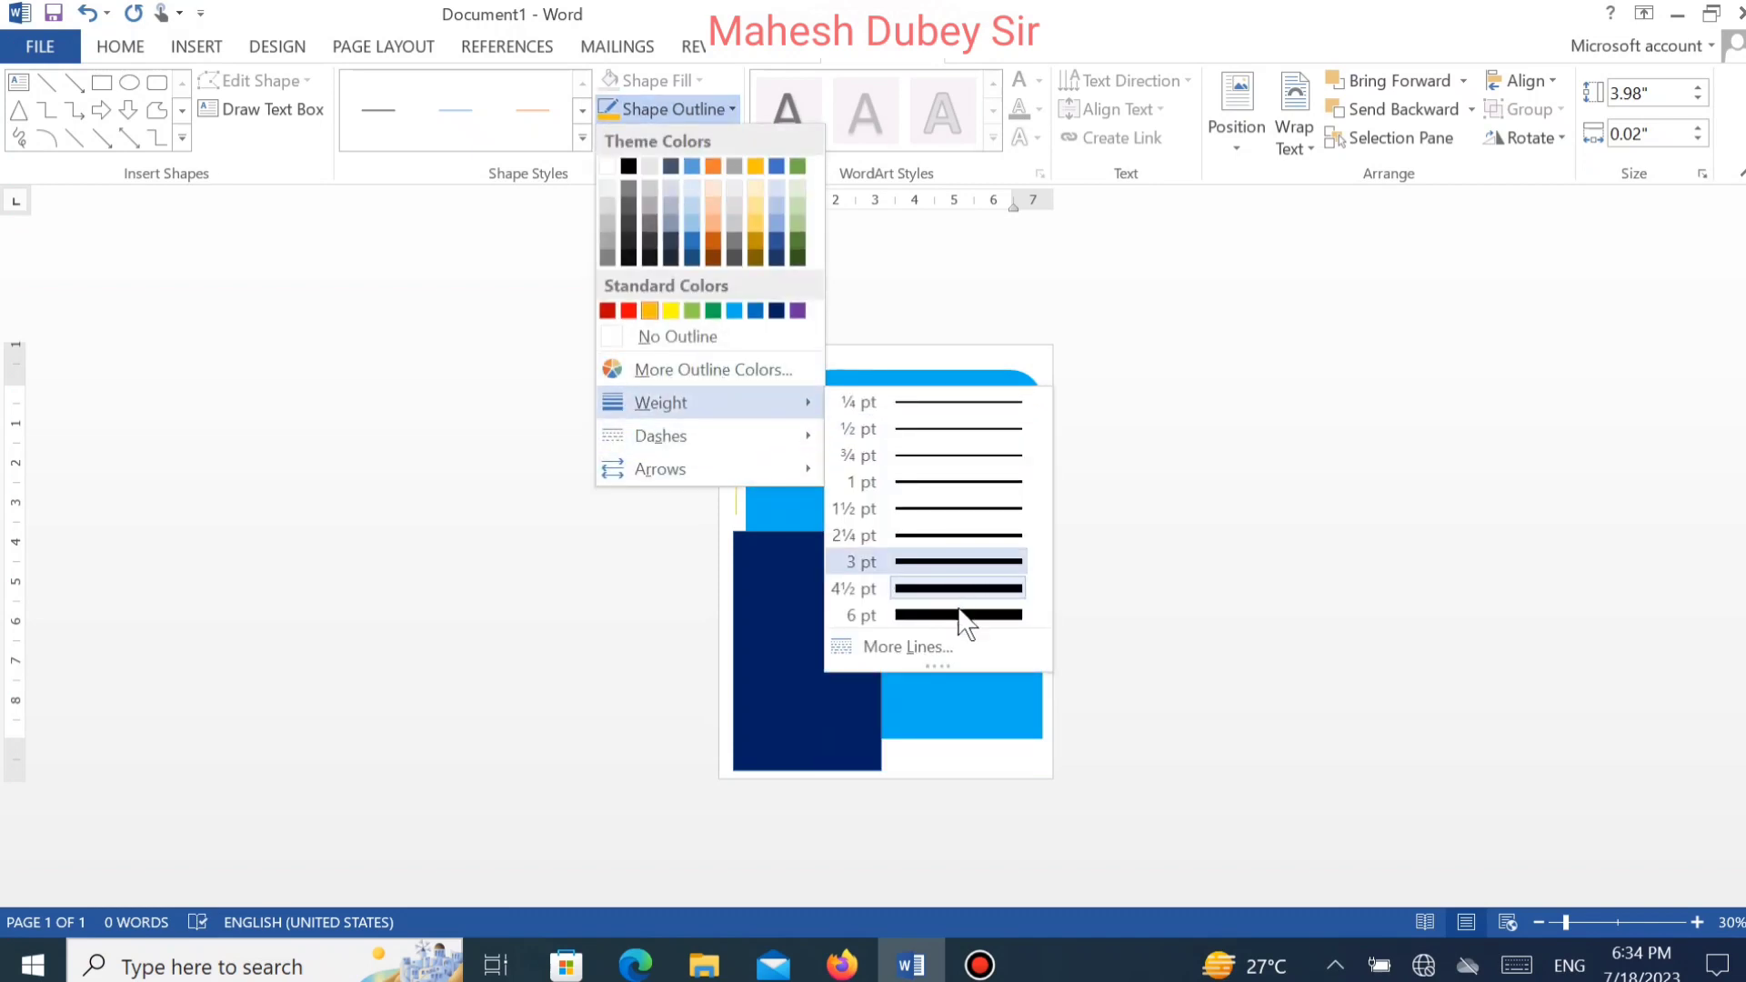
click(937, 644)
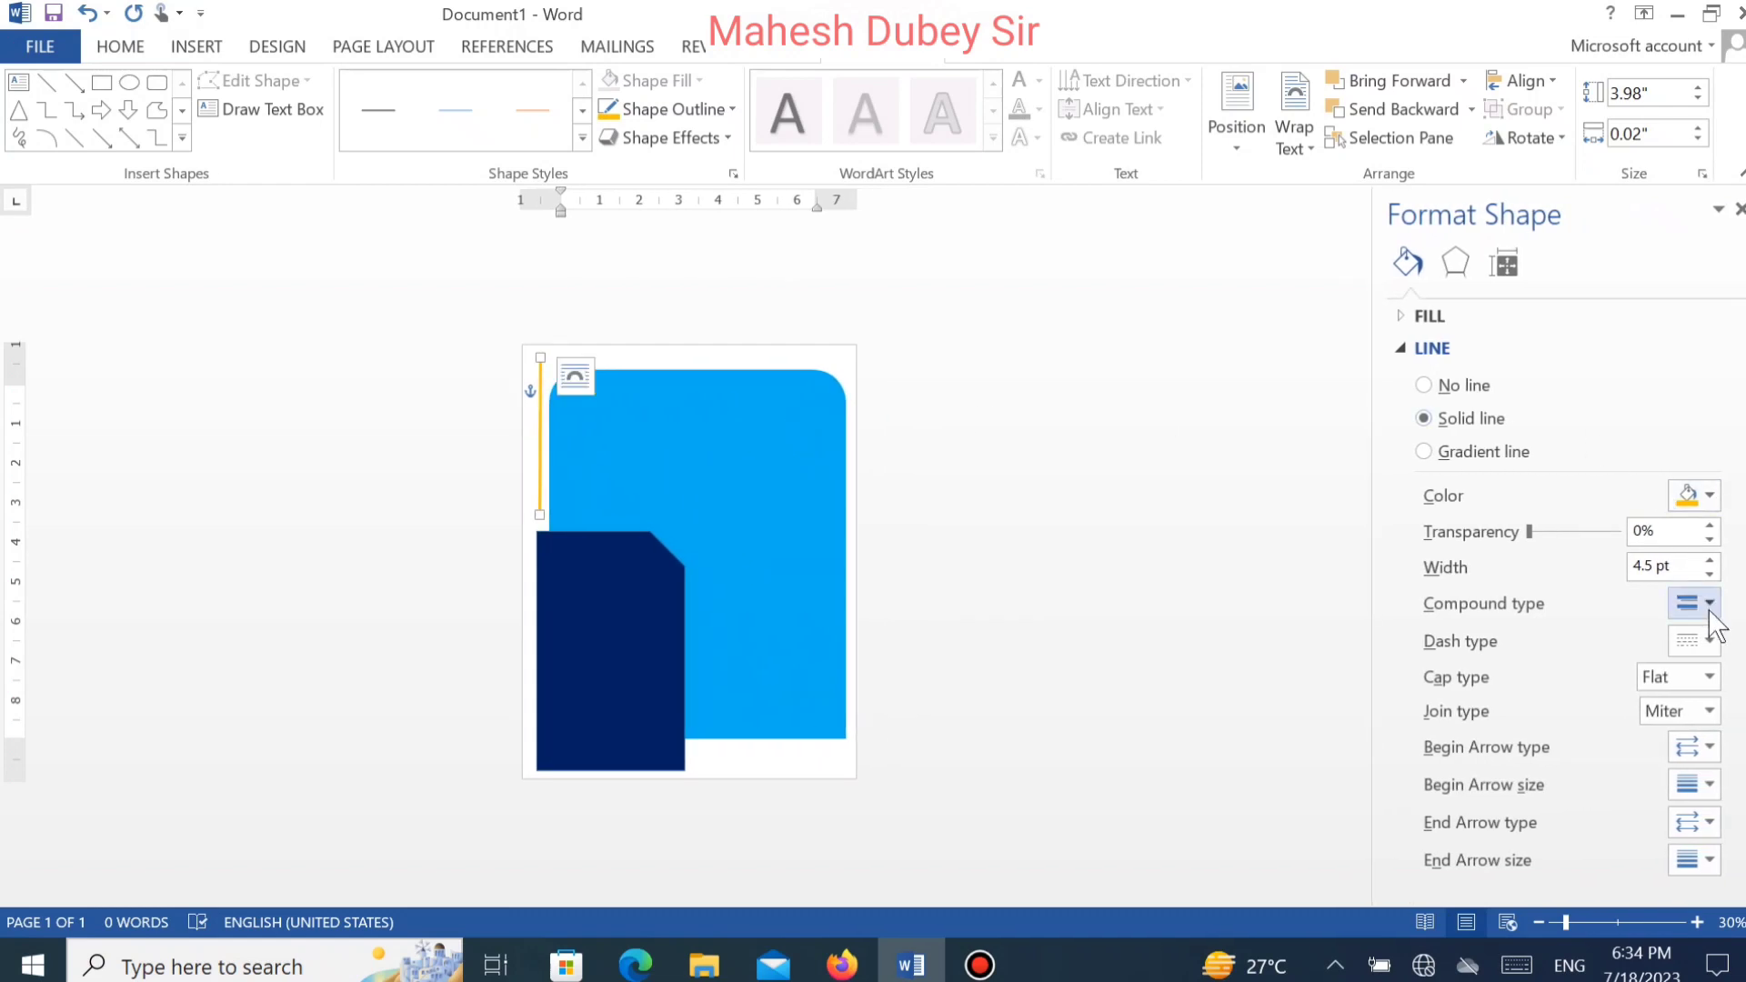
click(1709, 604)
click(1726, 680)
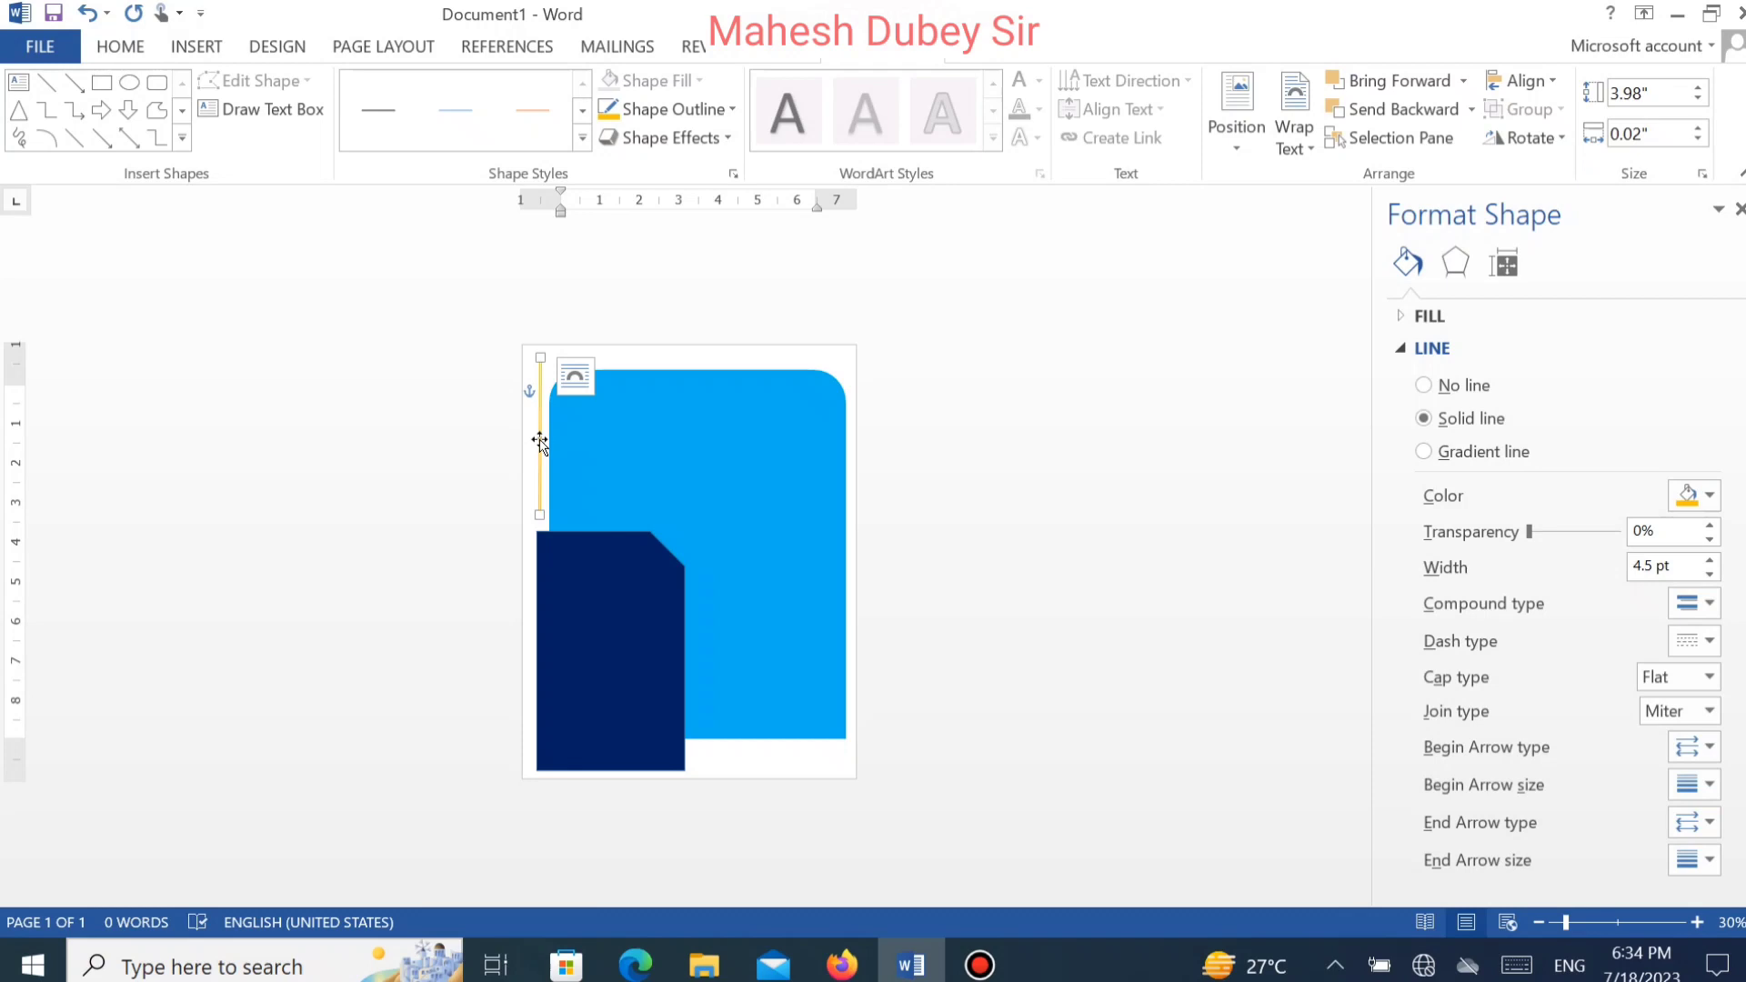
Place a copy of the orange line, rotated left 90°, across the light blue shape's right edge just above mid-height.
drag(541, 438, 776, 486)
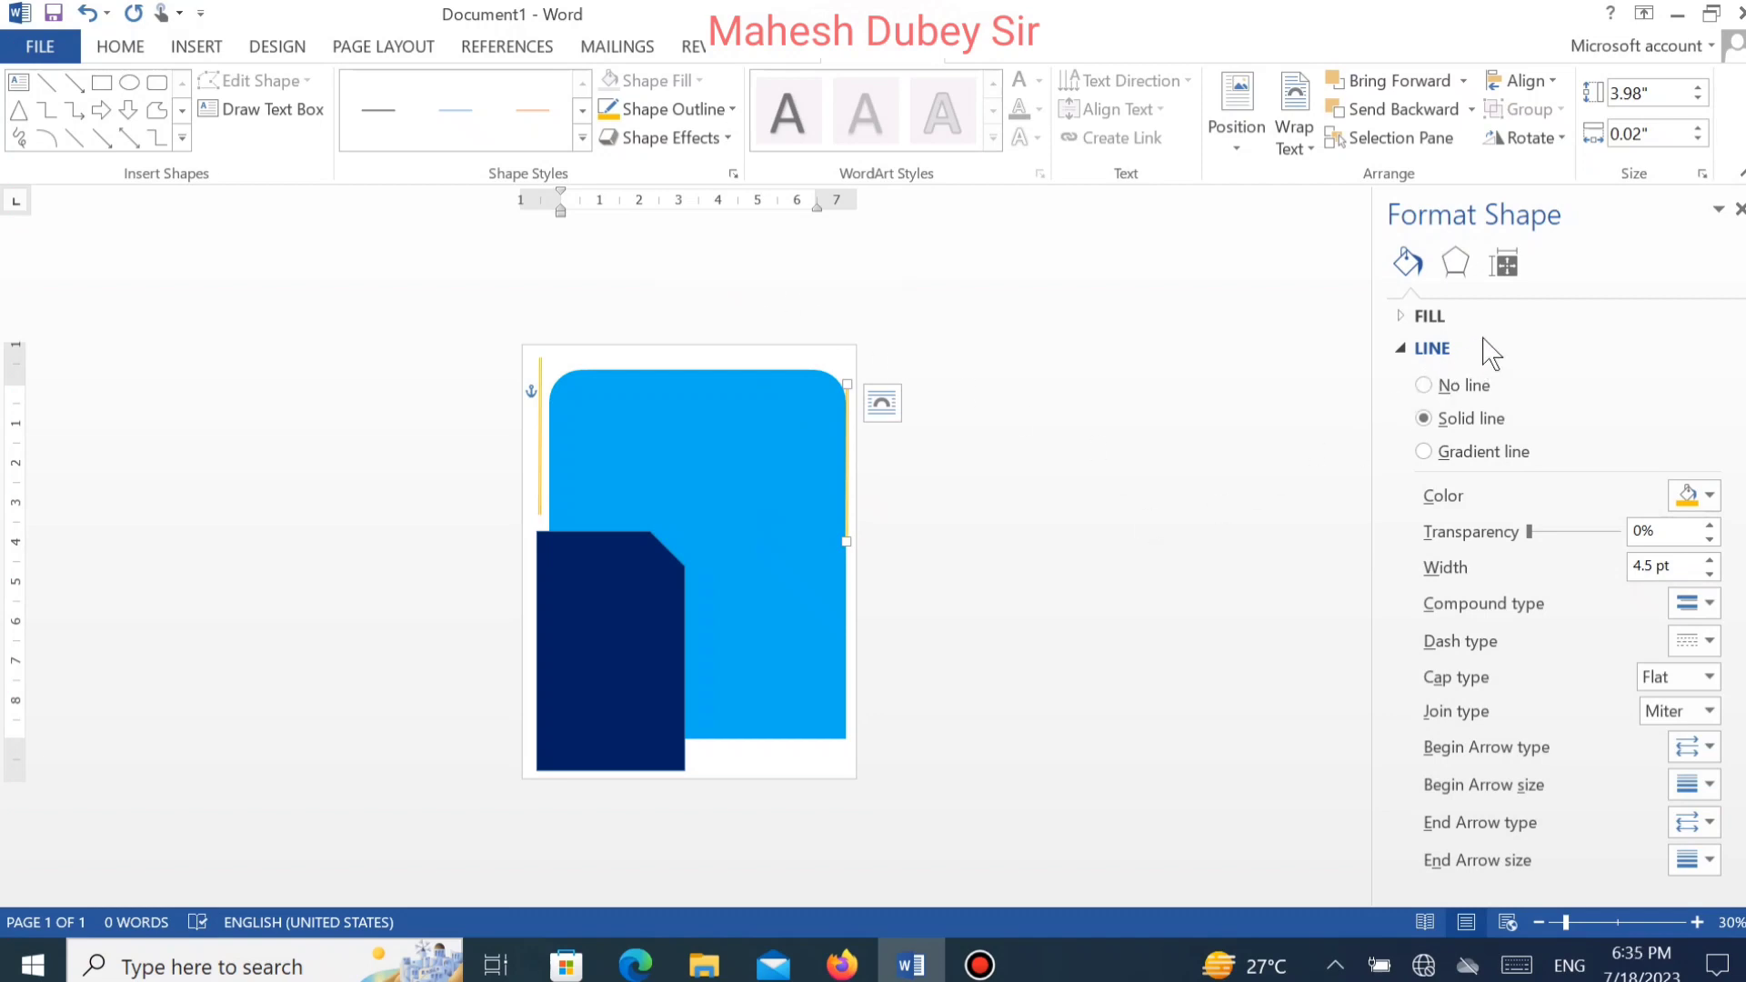
click(1524, 138)
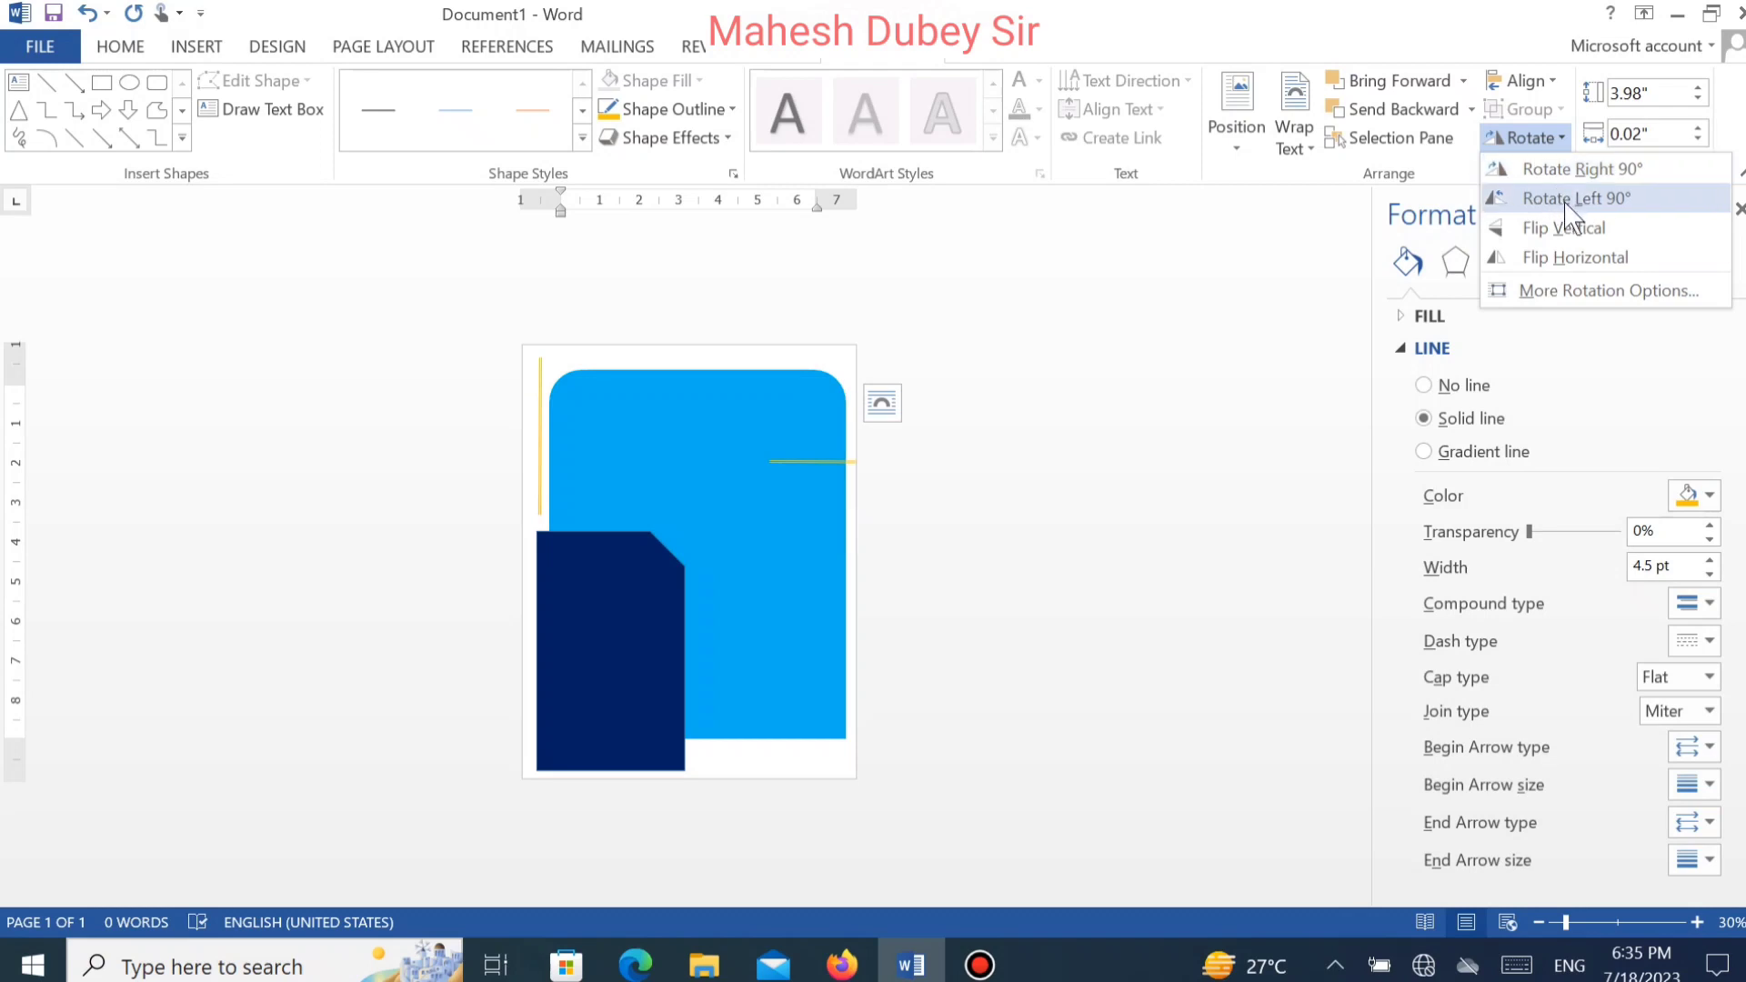
click(1559, 199)
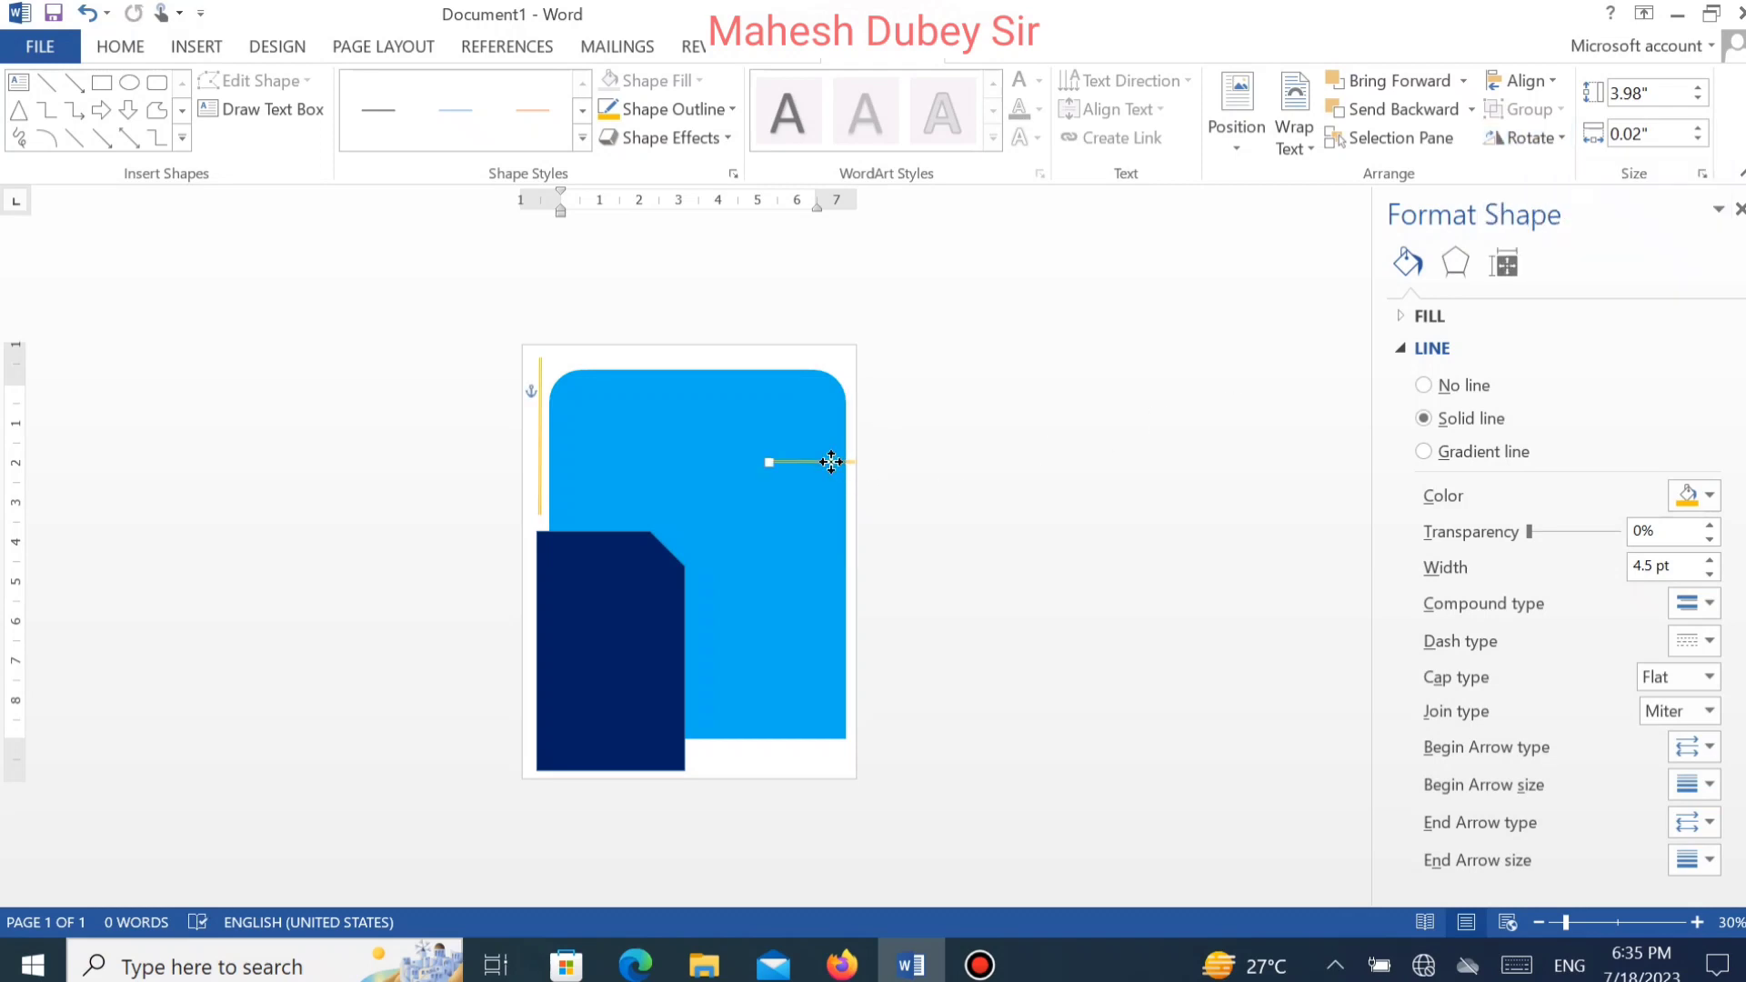
drag(830, 462, 787, 522)
click(936, 595)
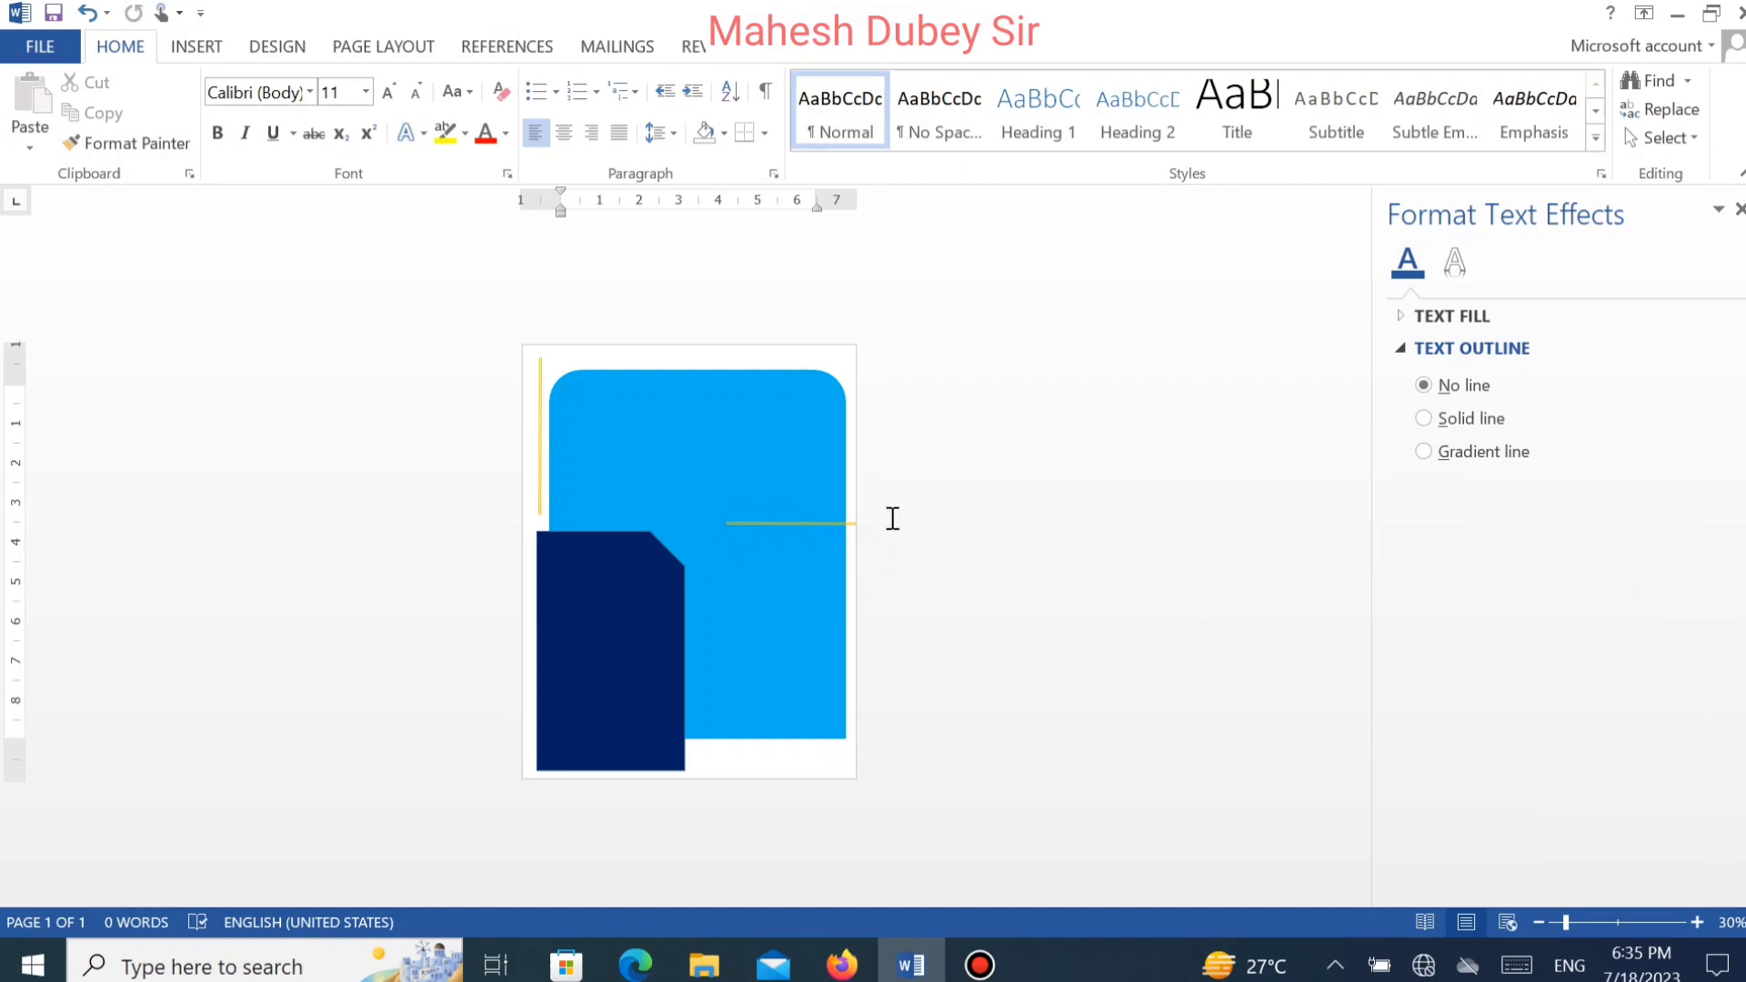
Place a copy of the horizontal orange line just below the light blue shape and extend its left end onto the dark blue shape.
drag(800, 526, 784, 753)
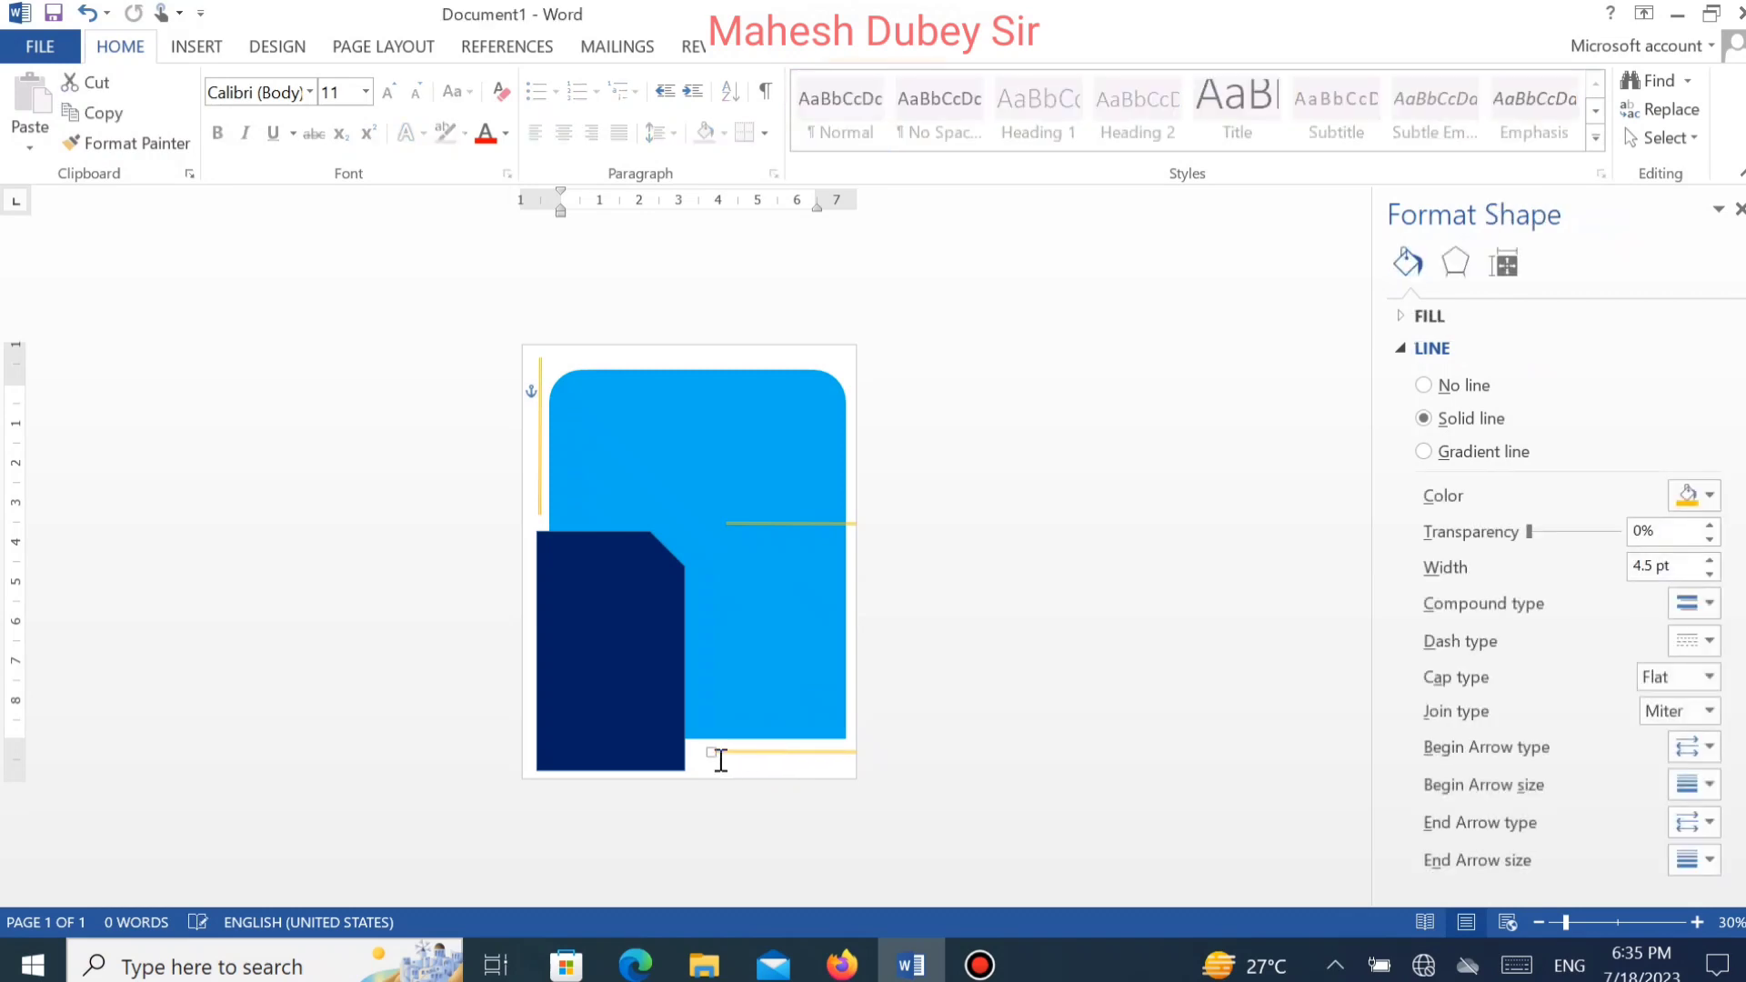
drag(710, 752, 597, 752)
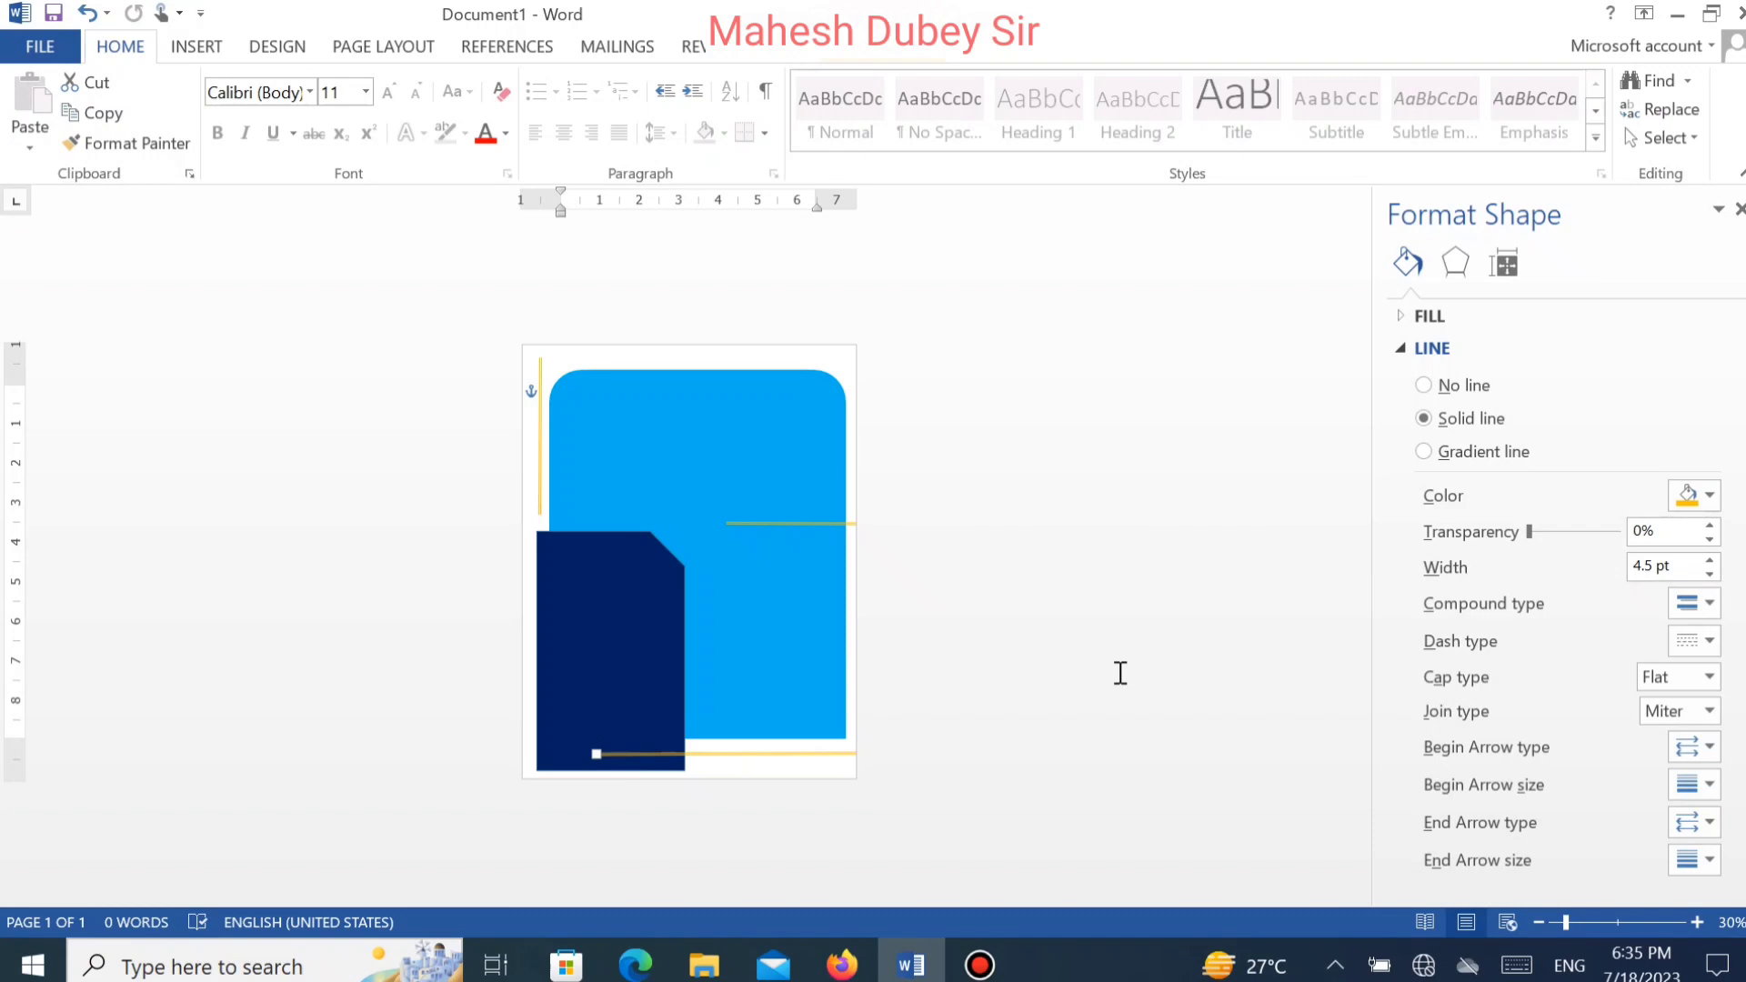
click(1083, 601)
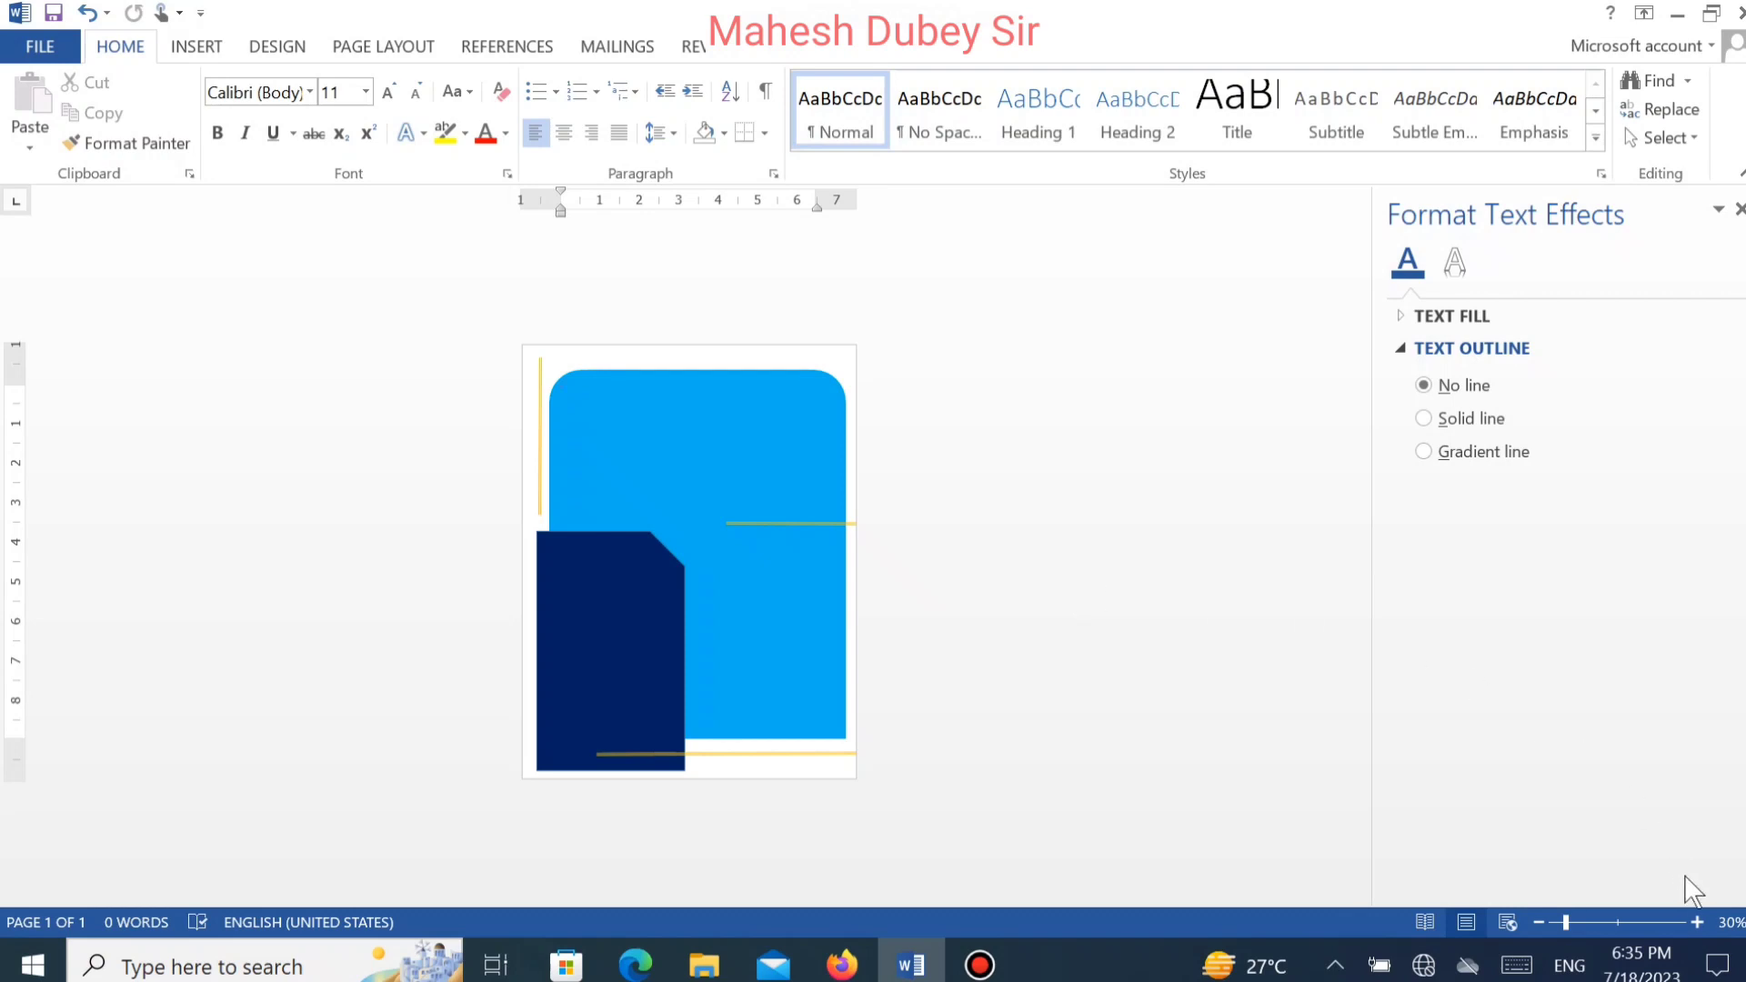
Draw a circle about 1.58" high by 1.6" wide and place it in the light blue shape's upper-left corner.
click(1696, 921)
click(1697, 921)
click(1697, 921)
click(1697, 922)
click(1697, 921)
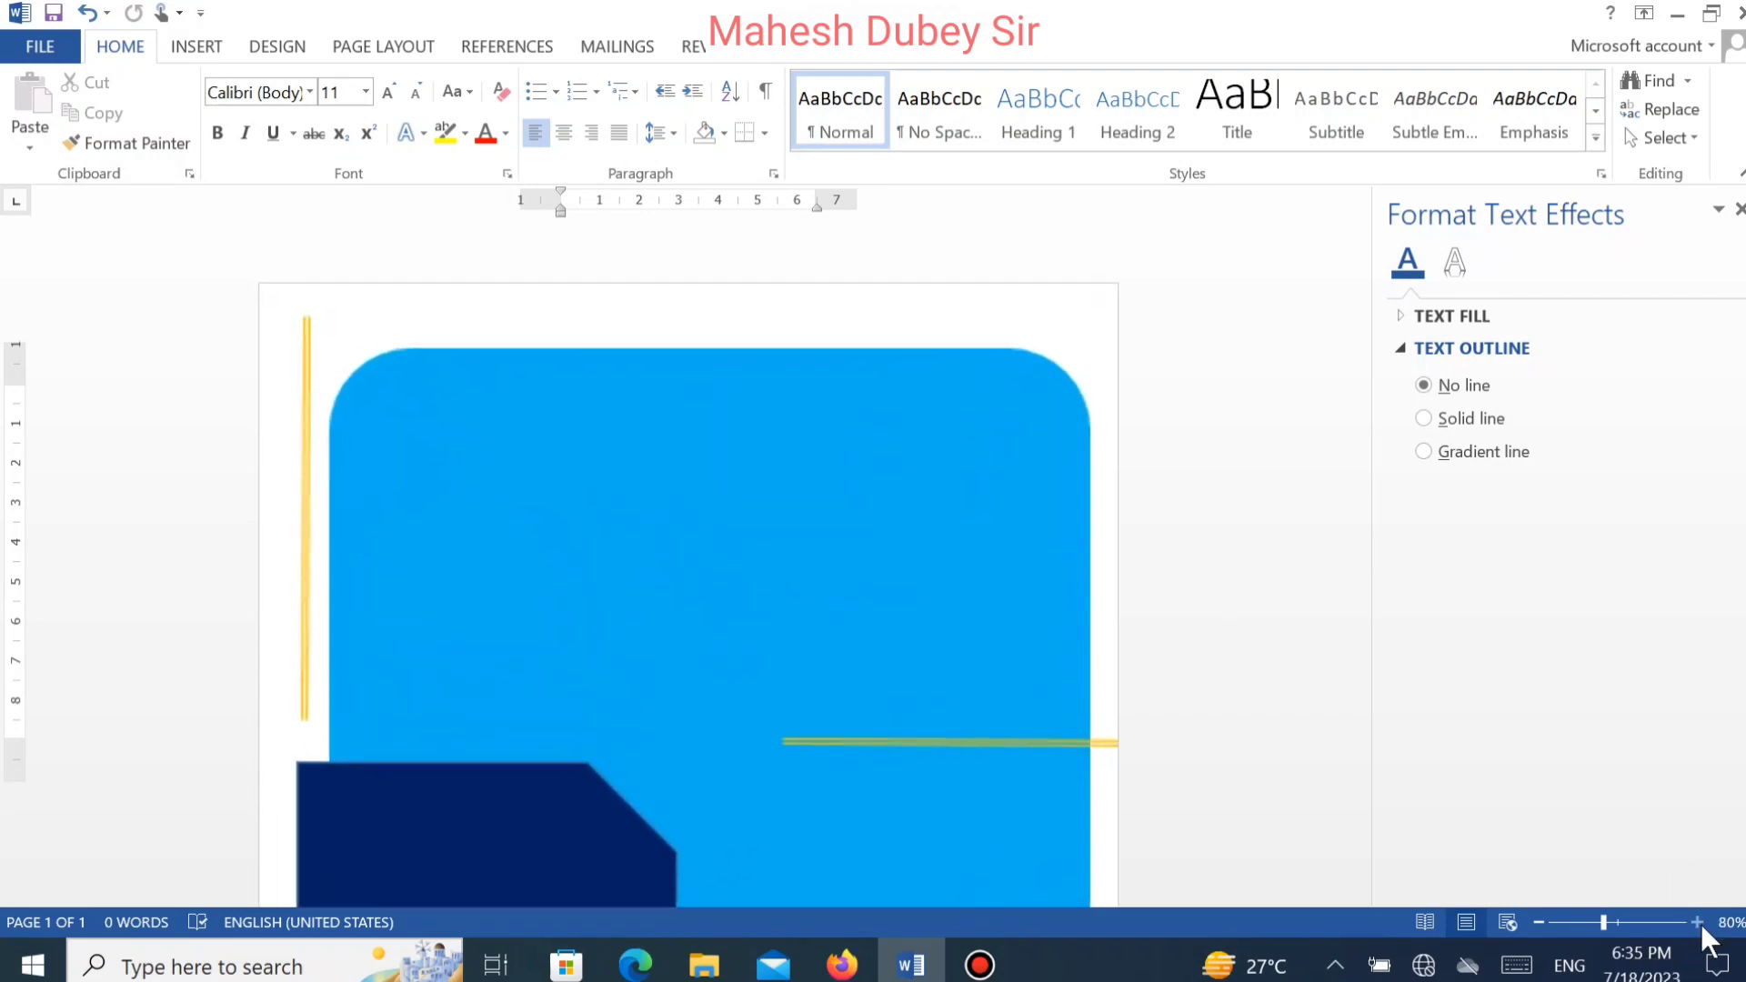
click(1697, 922)
click(1697, 922)
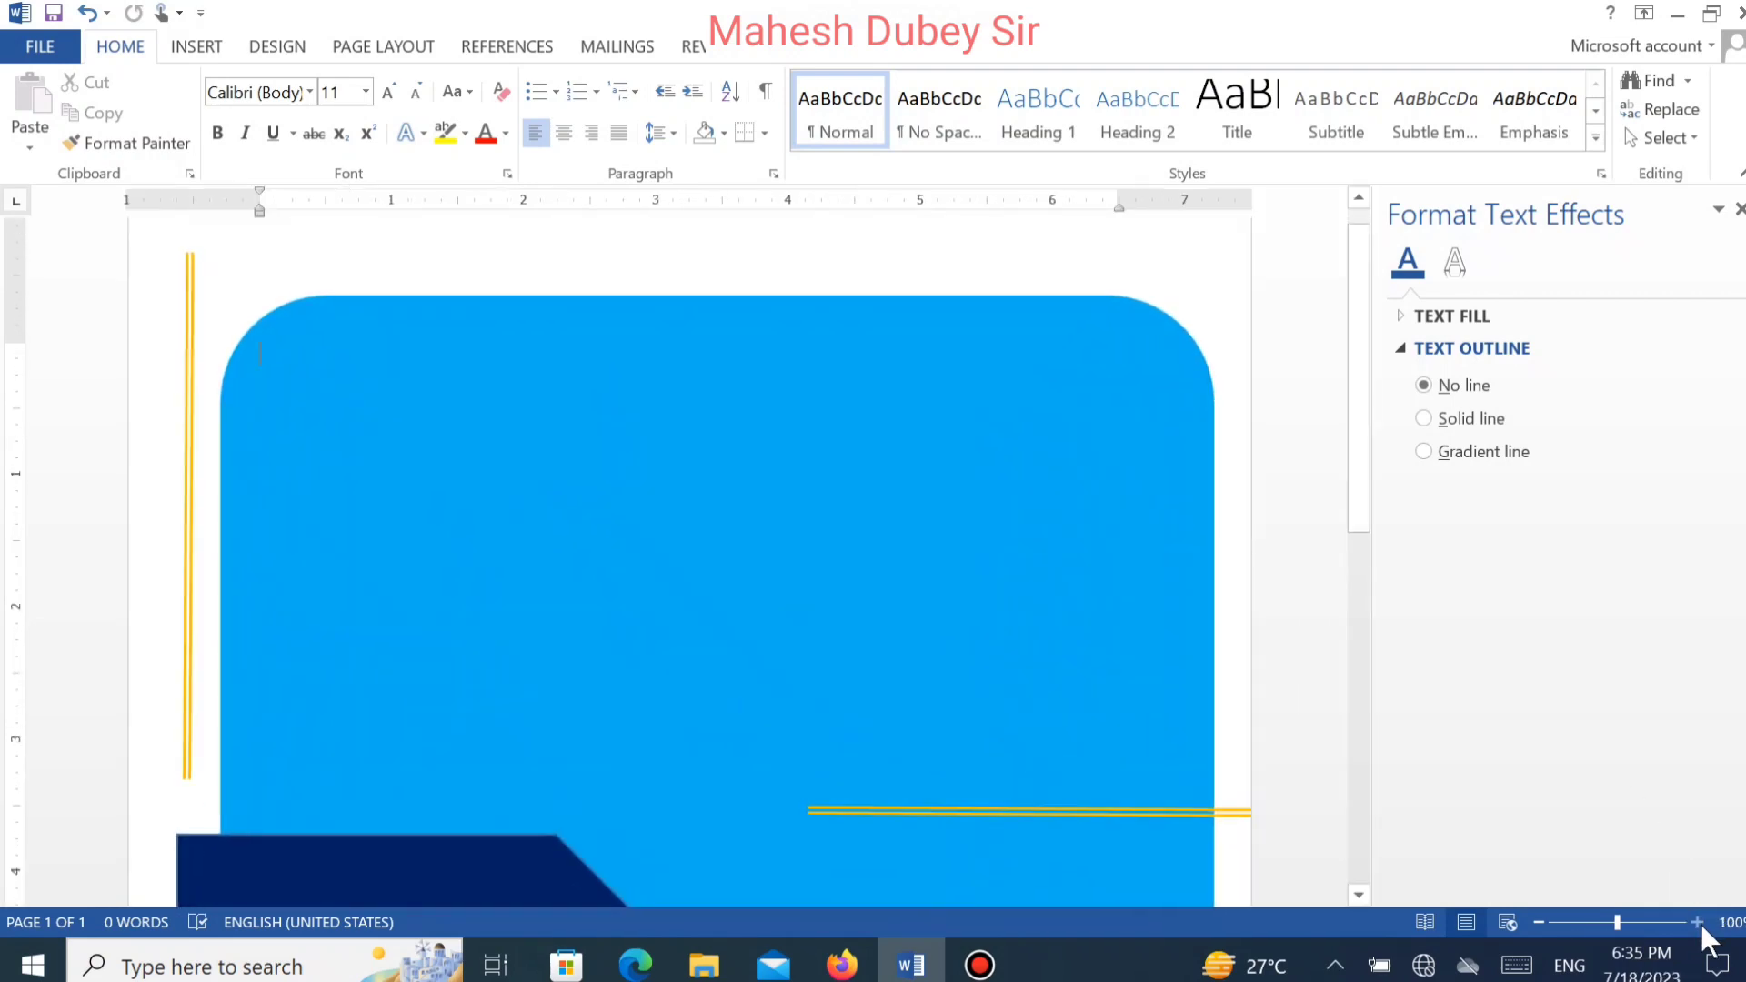
click(1740, 209)
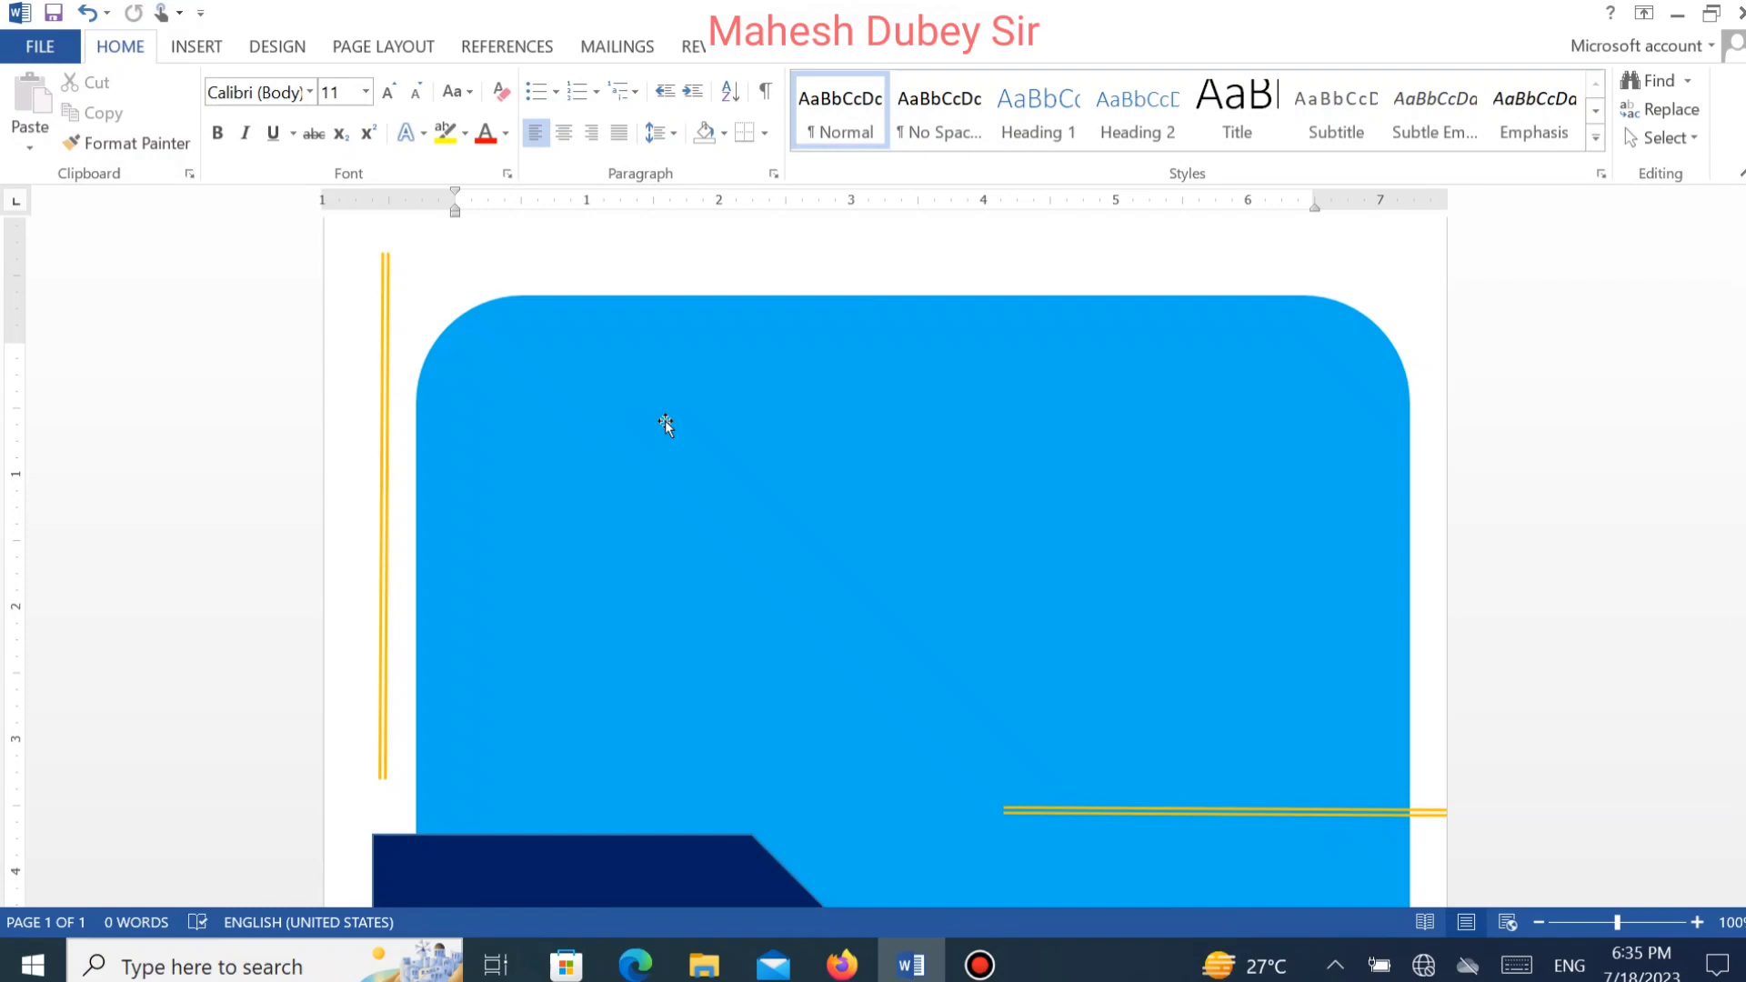
click(208, 53)
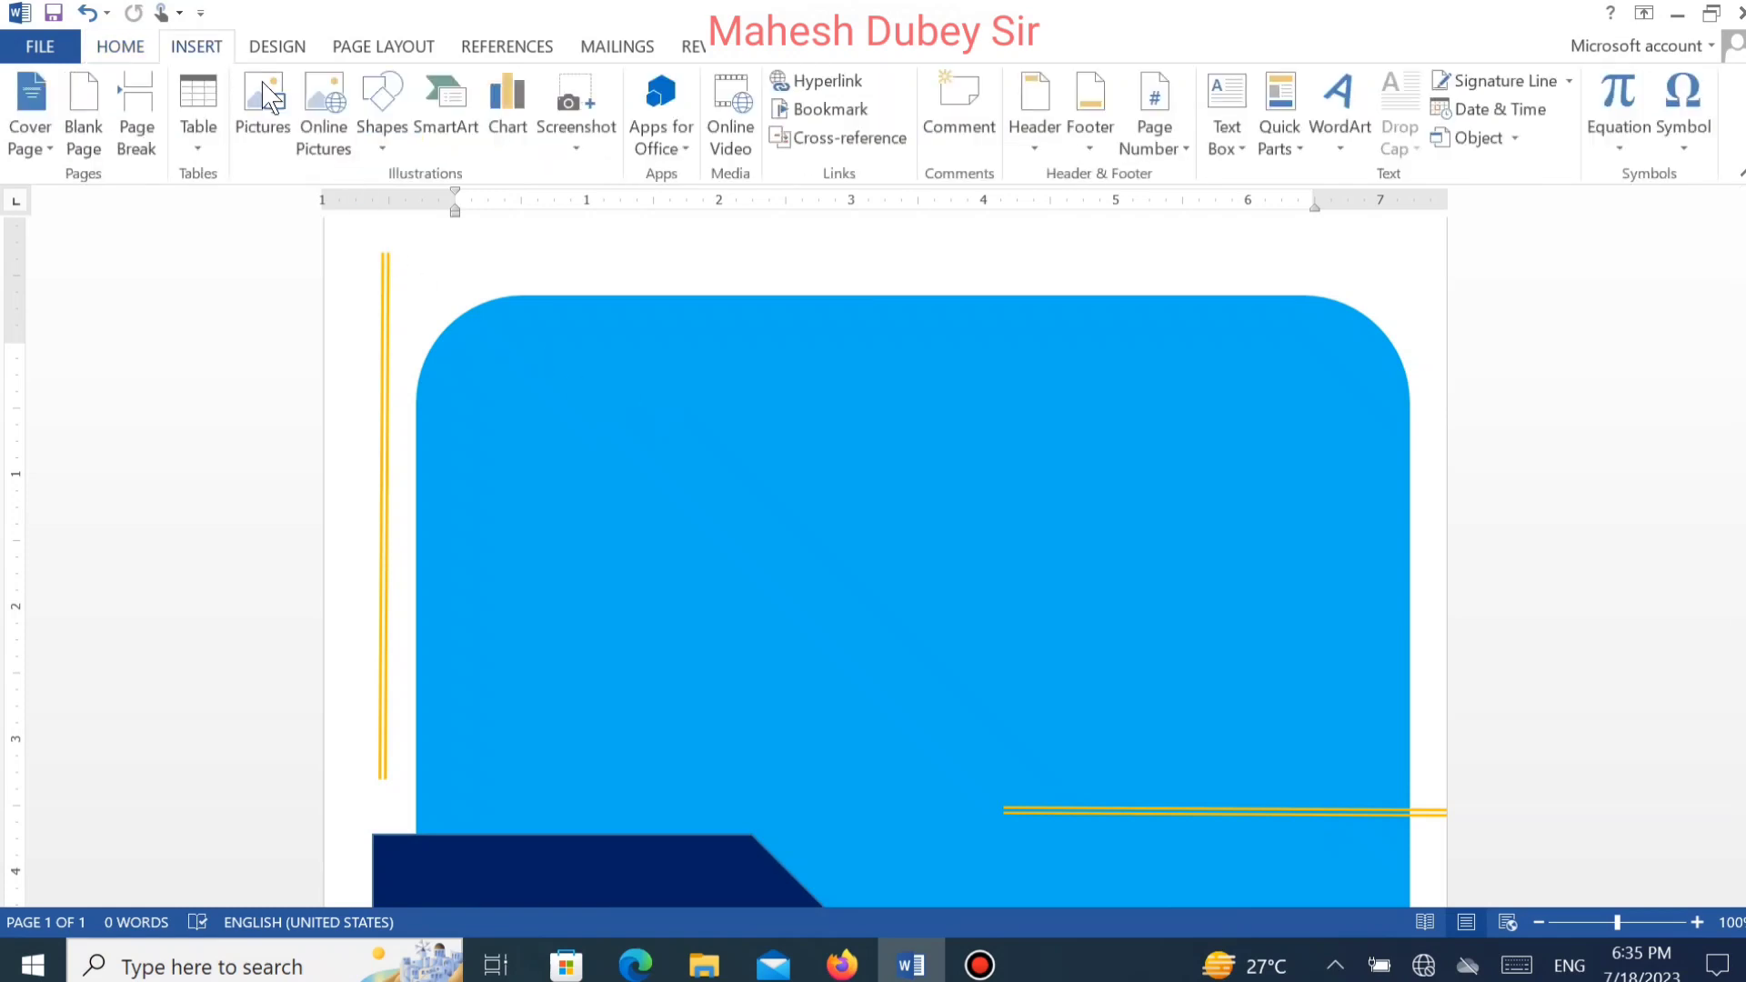
click(382, 145)
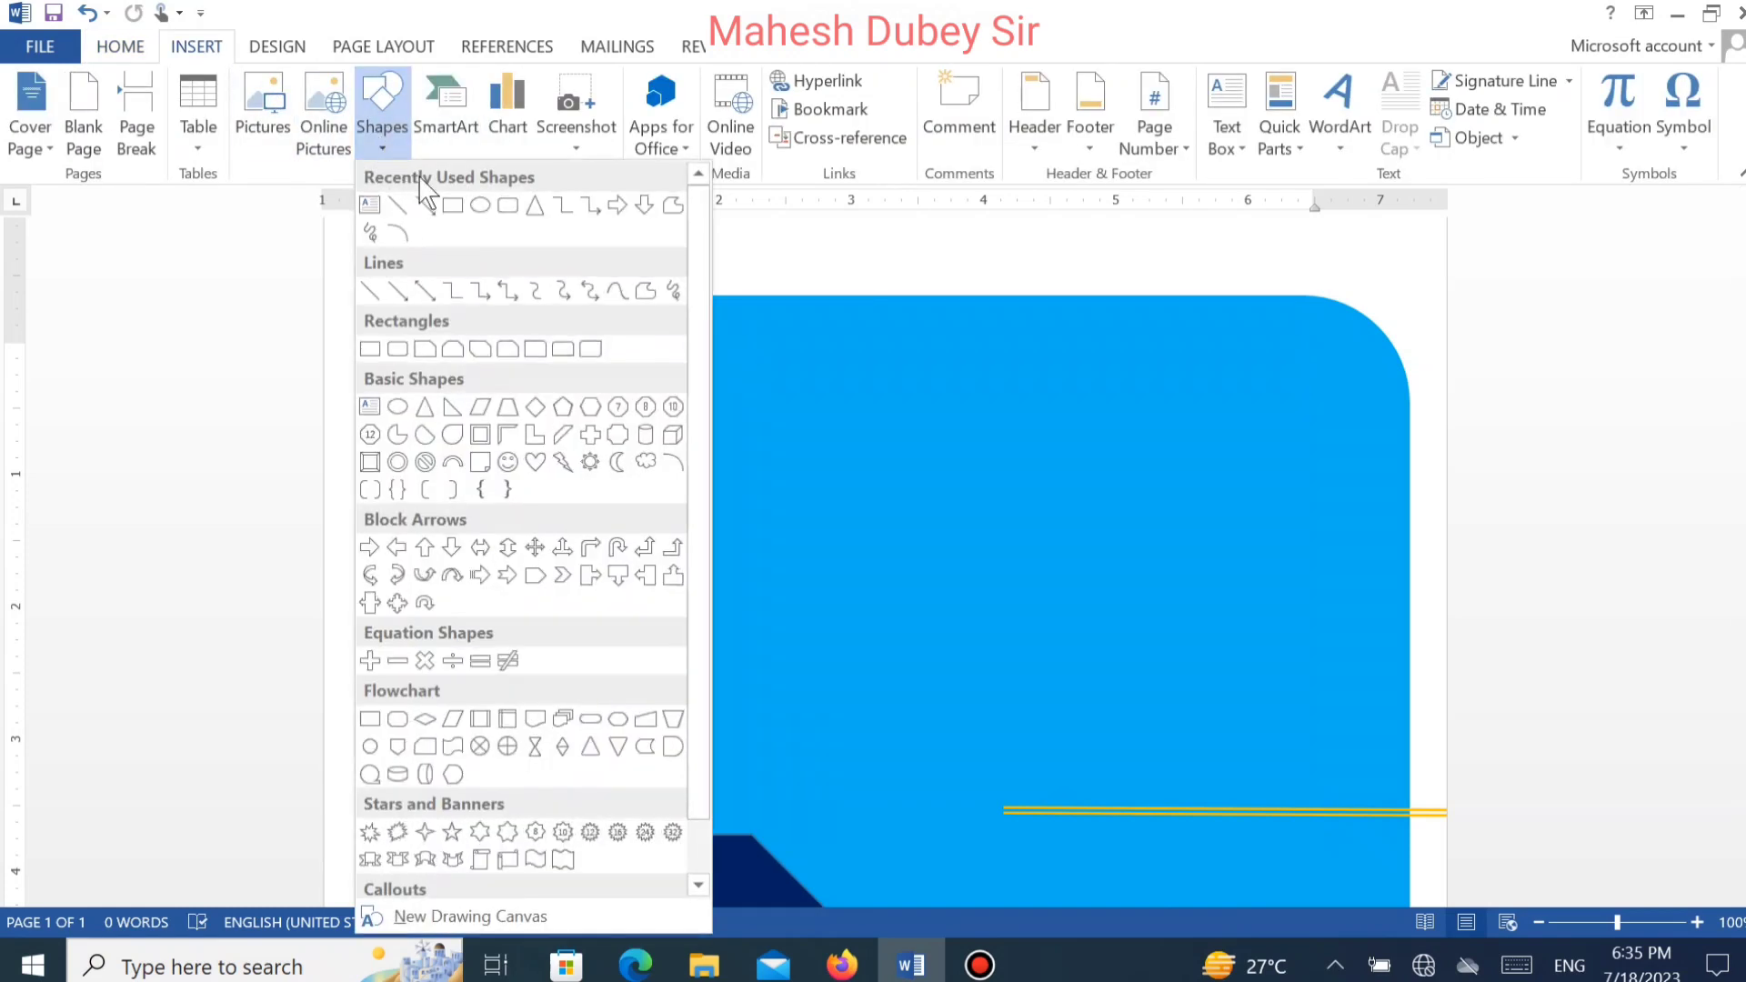
click(484, 214)
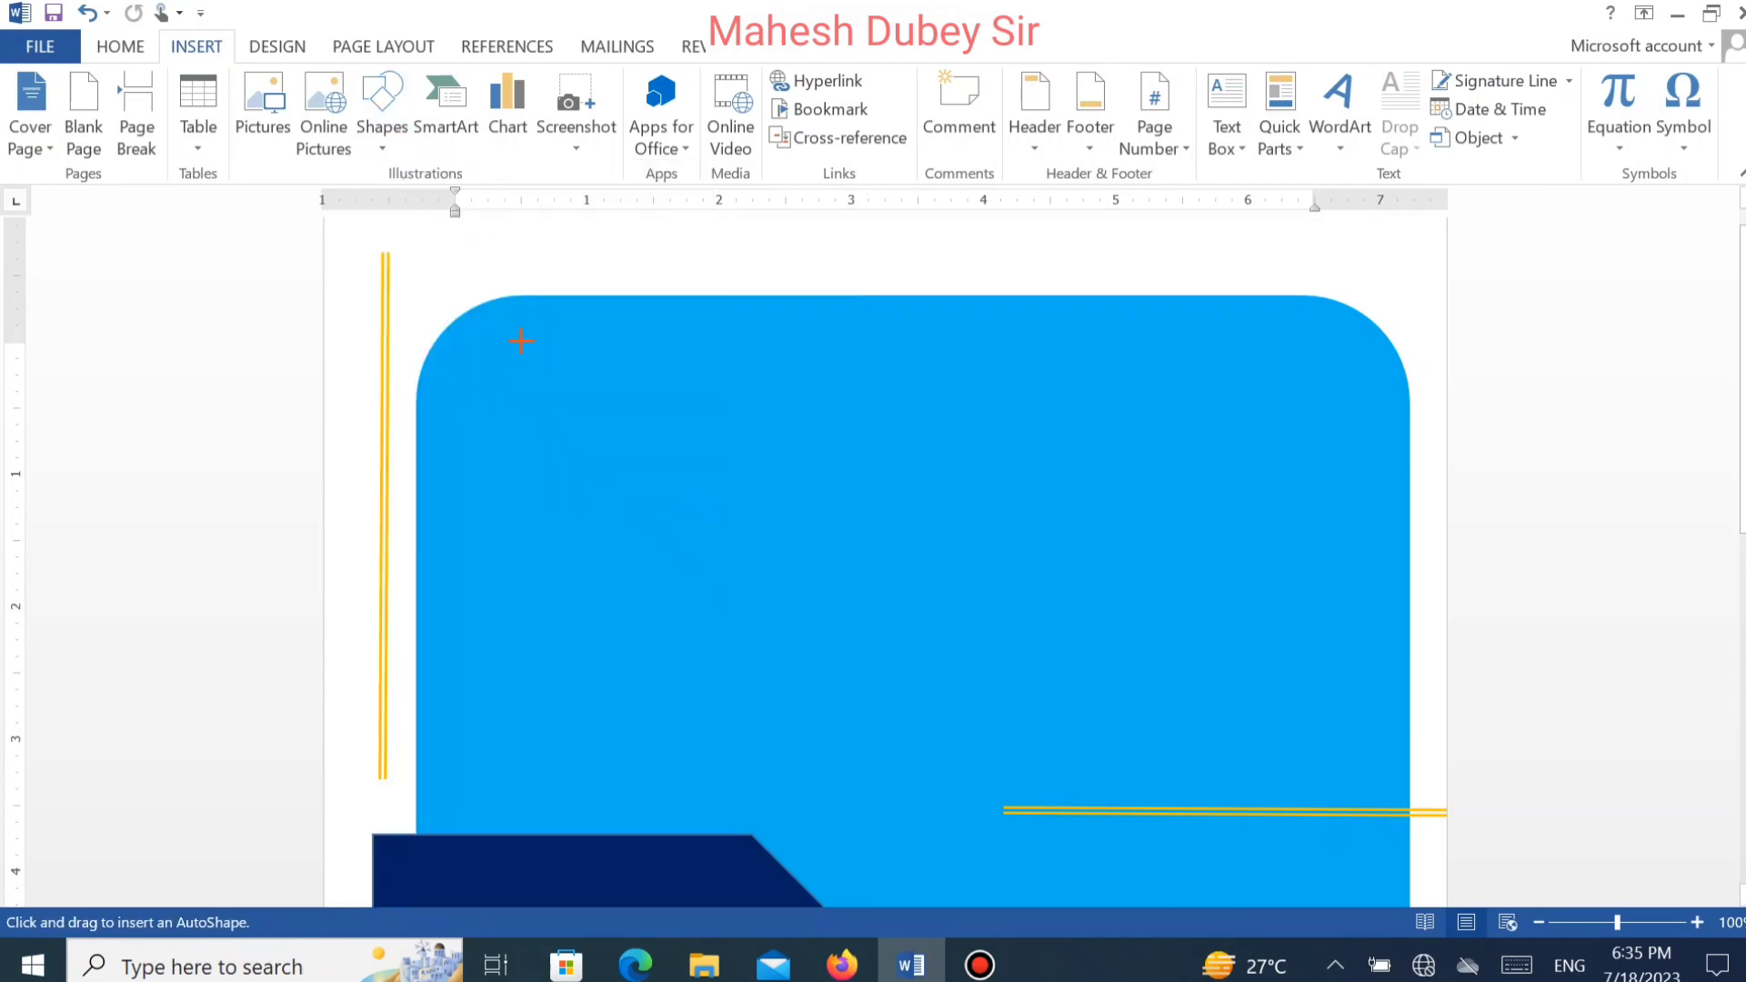
mouse_move(618, 469)
mouse_down()
mouse_move(701, 503)
mouse_move(725, 544)
mouse_up()
drag(640, 464, 564, 437)
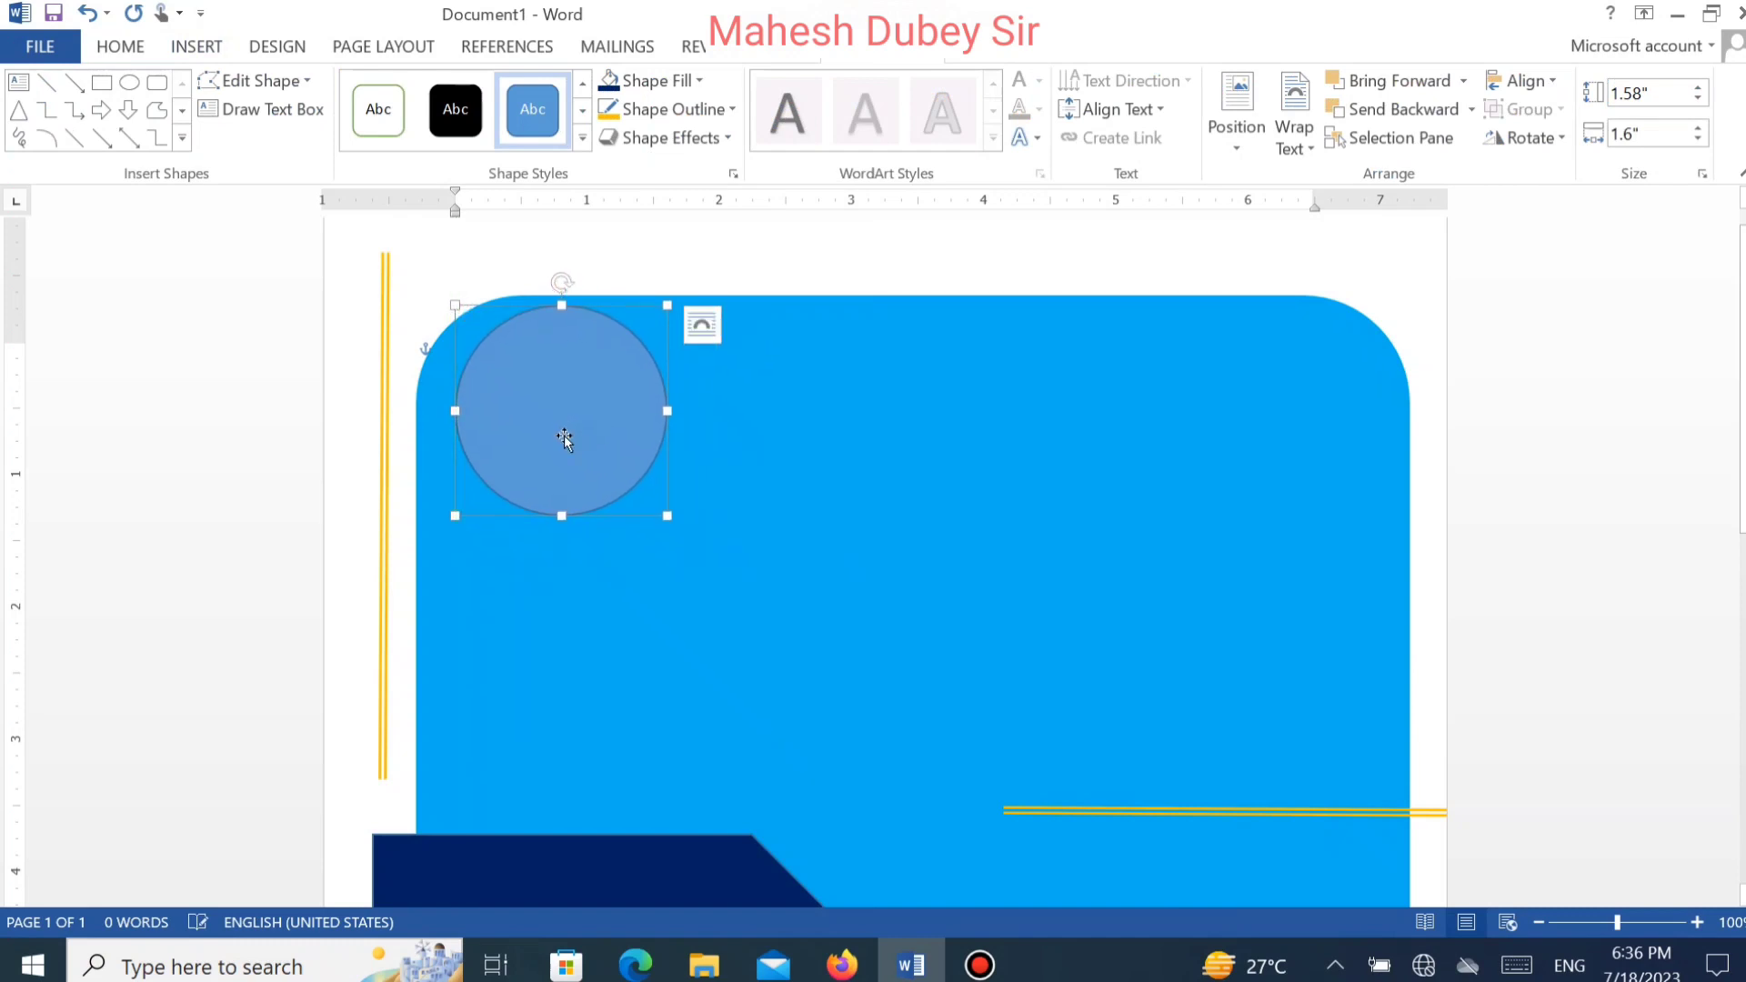
Fill the circle with the picture 123 from the Desktop folder.
click(678, 73)
click(680, 382)
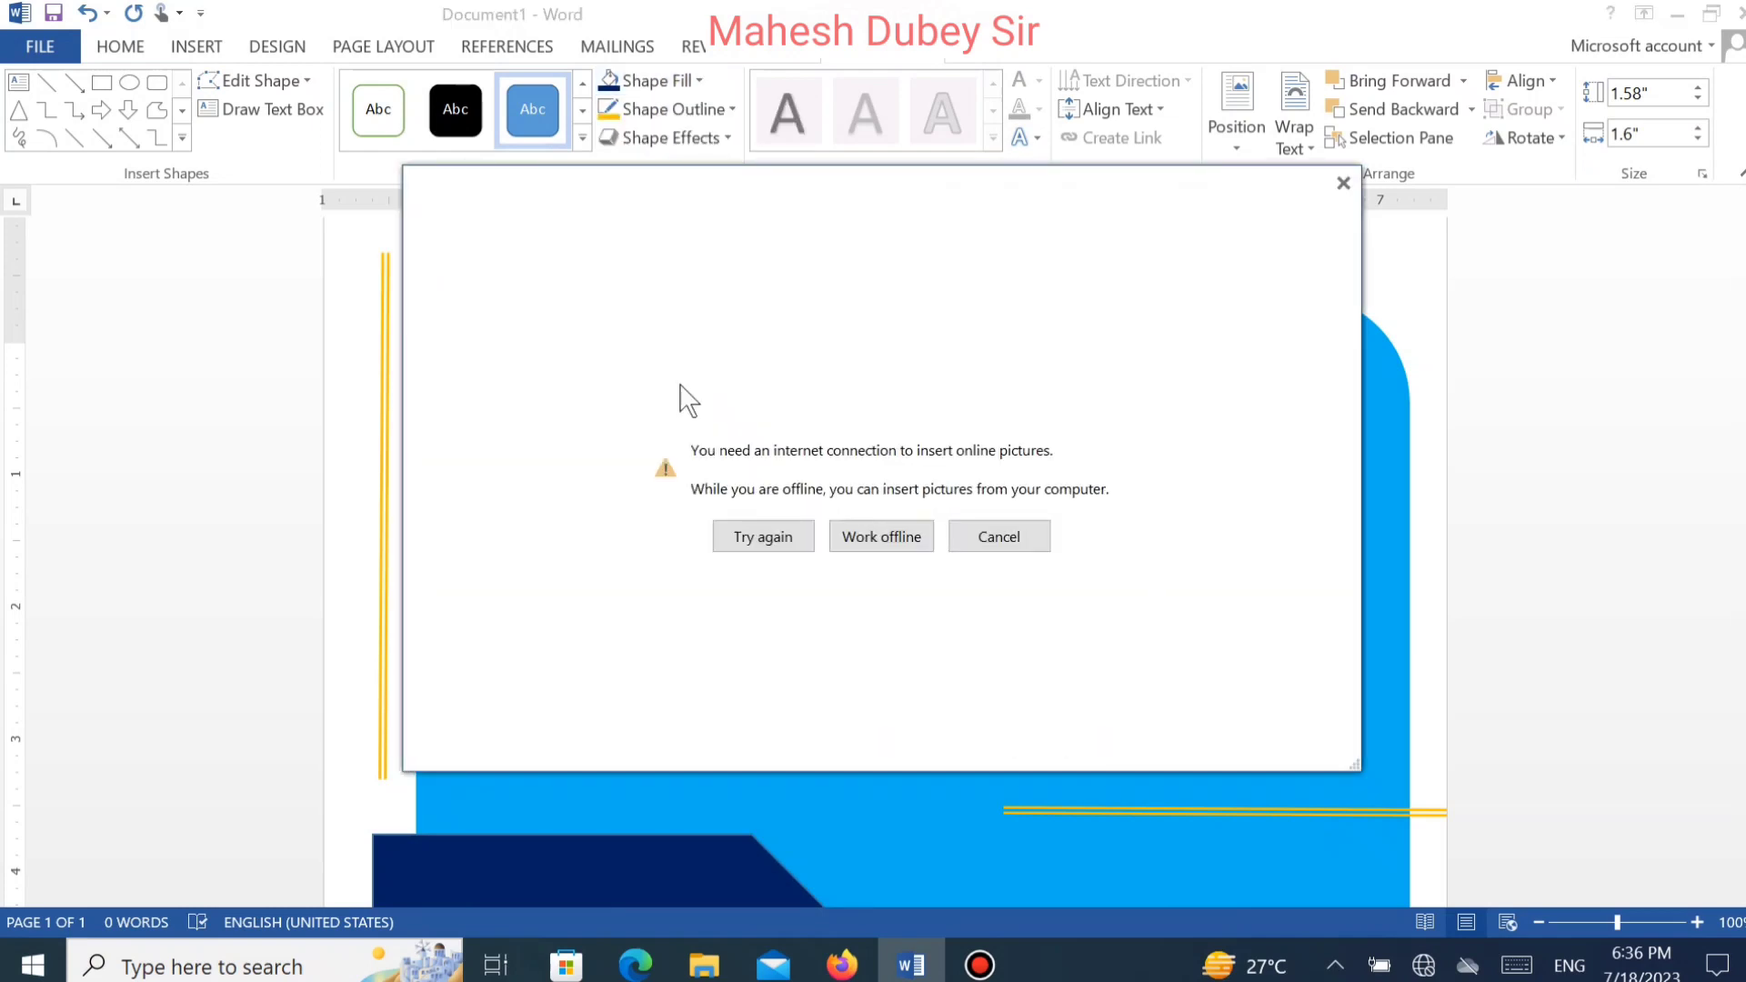
click(881, 536)
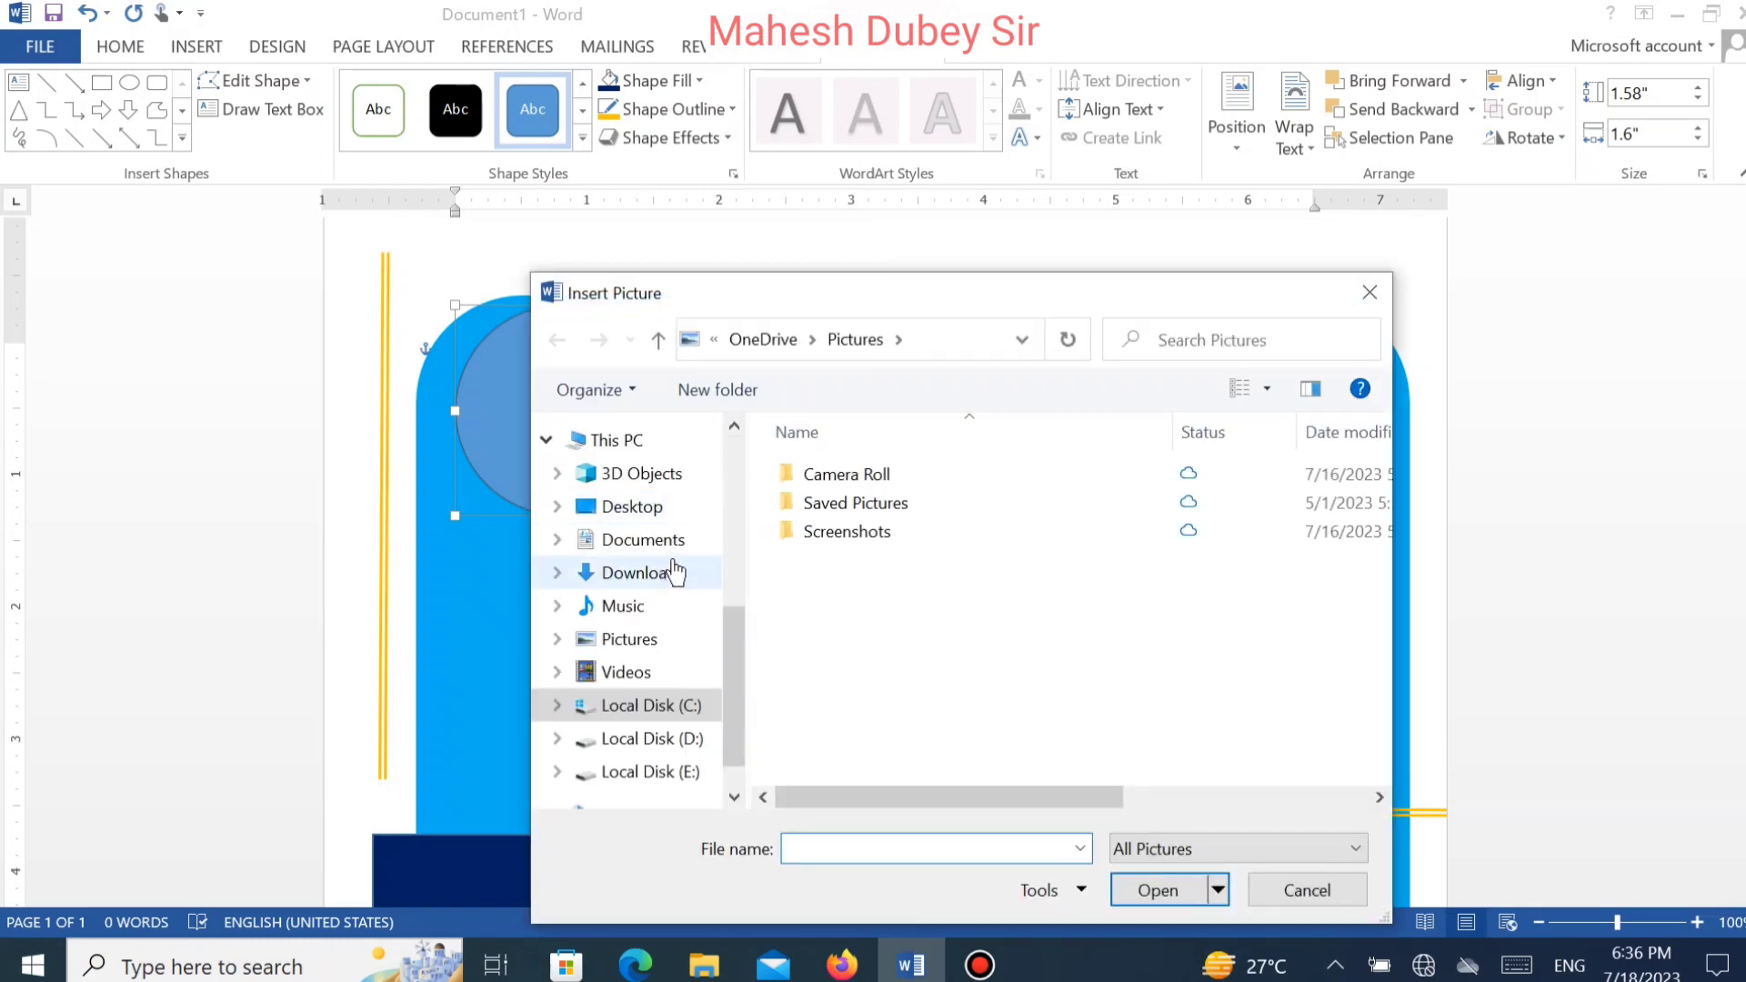
click(660, 506)
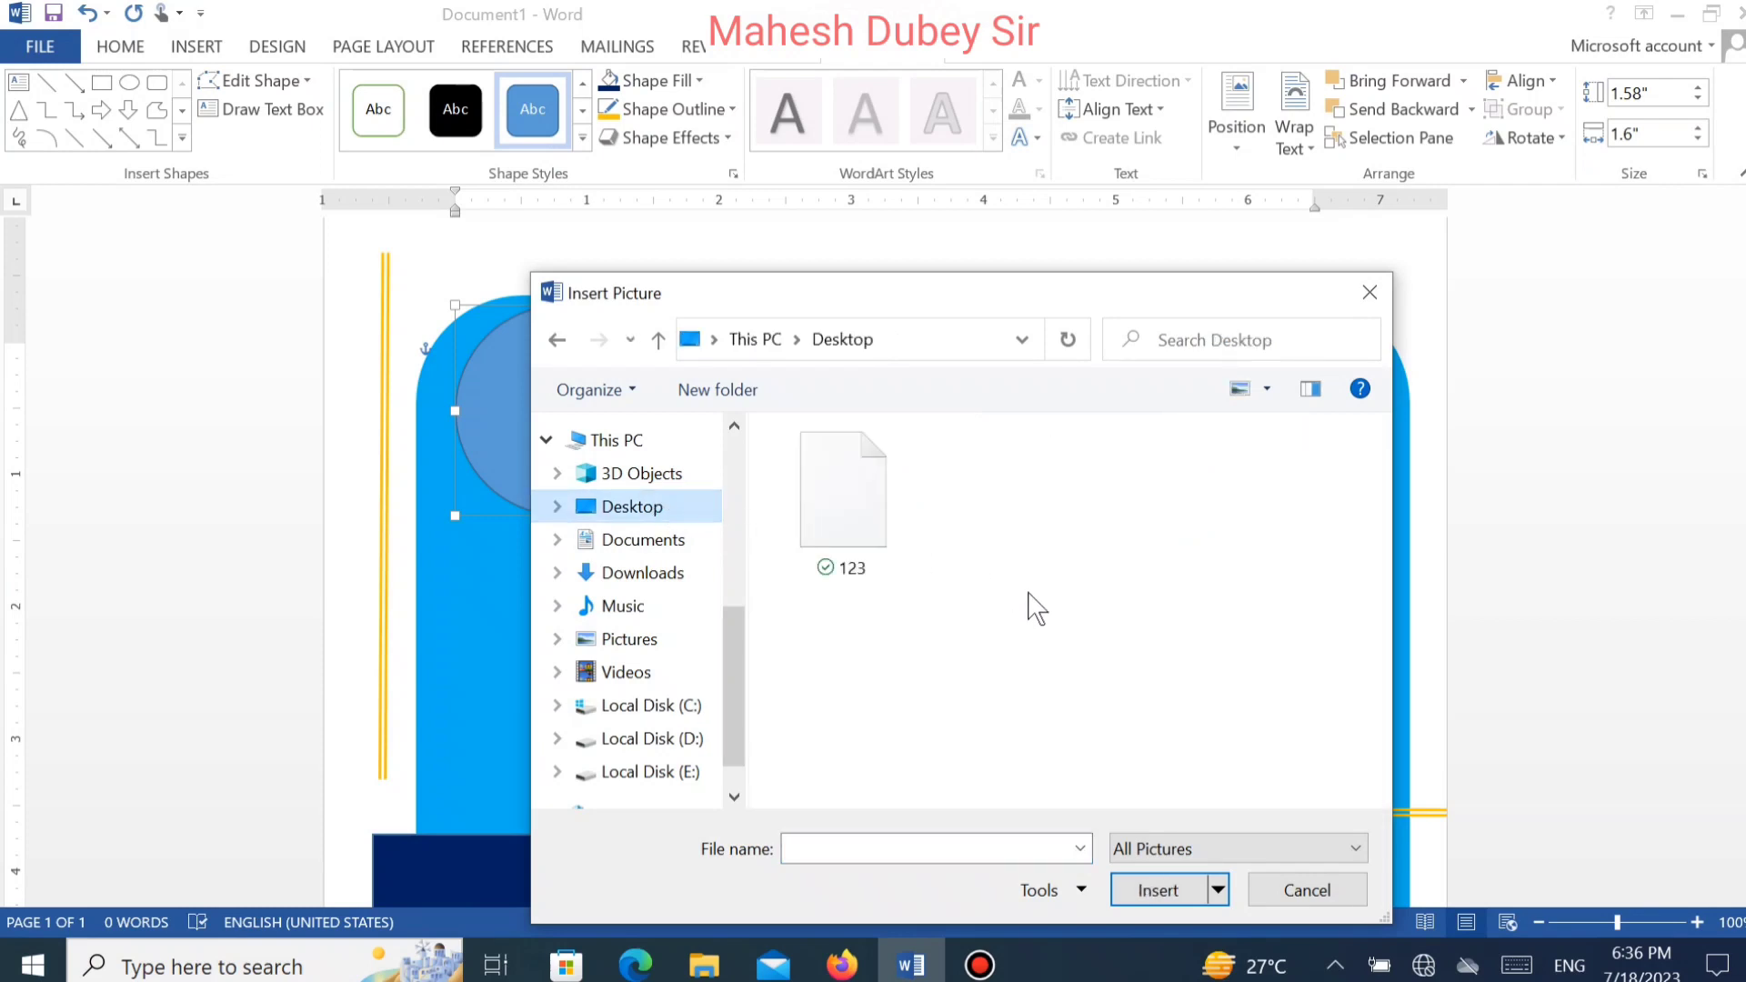
click(868, 528)
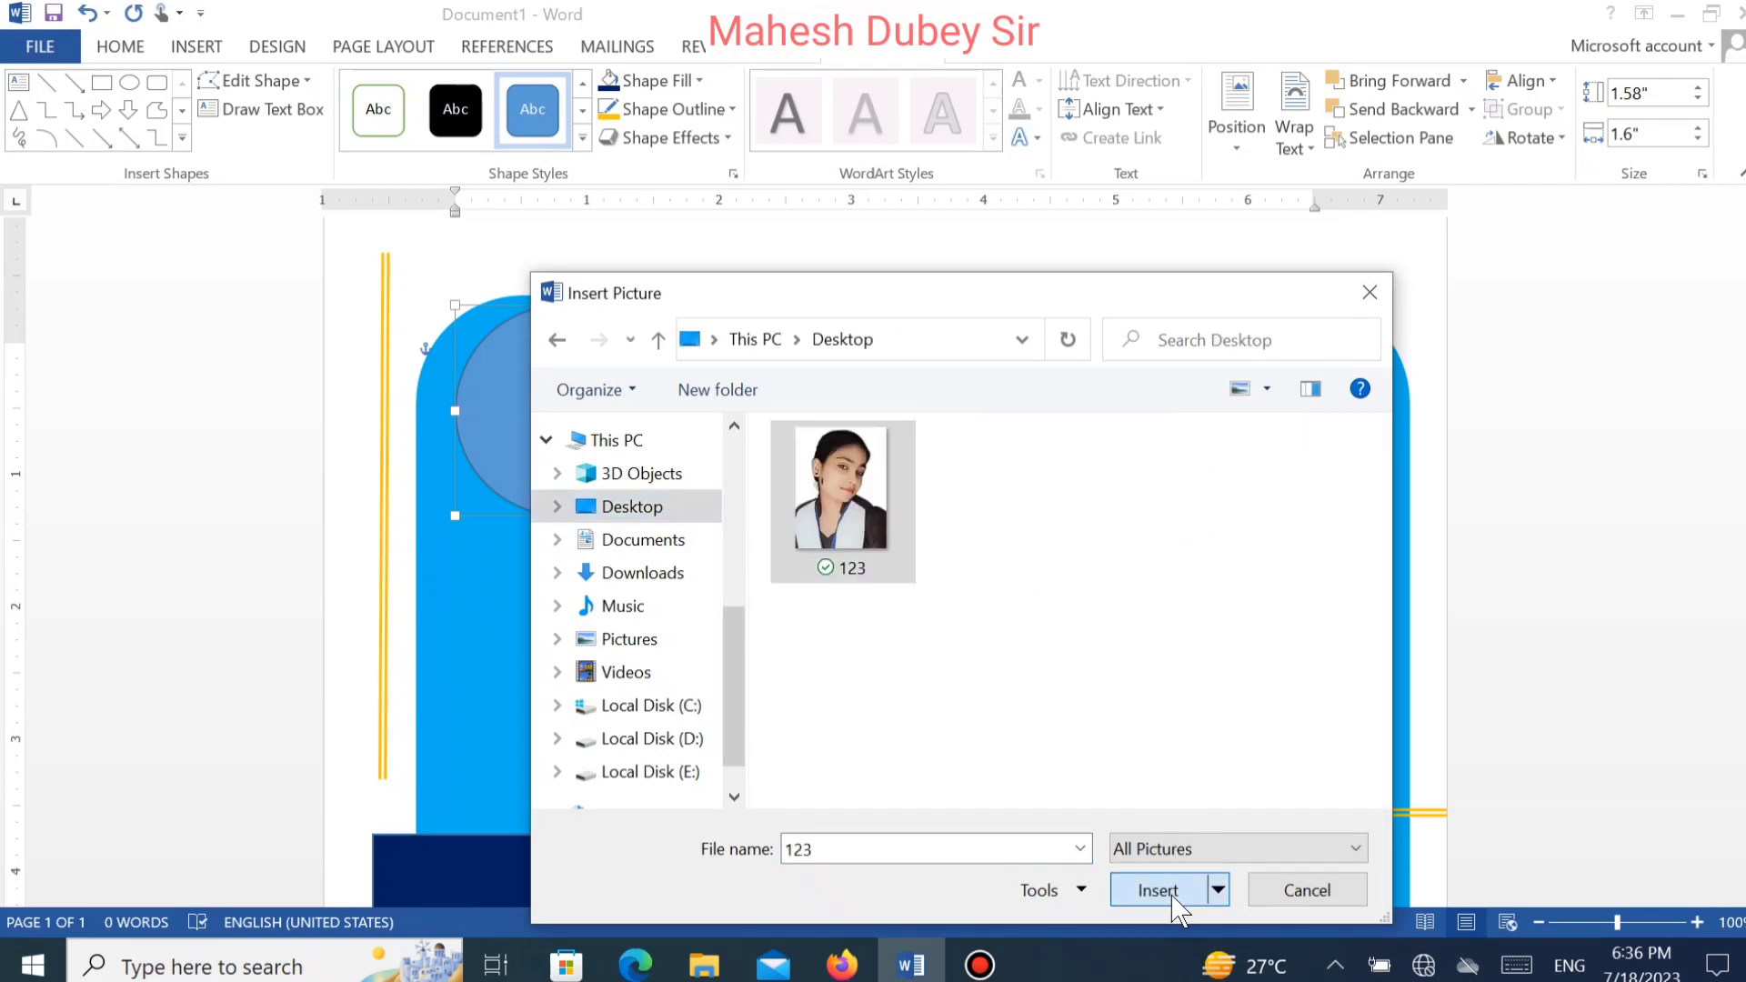
click(1171, 893)
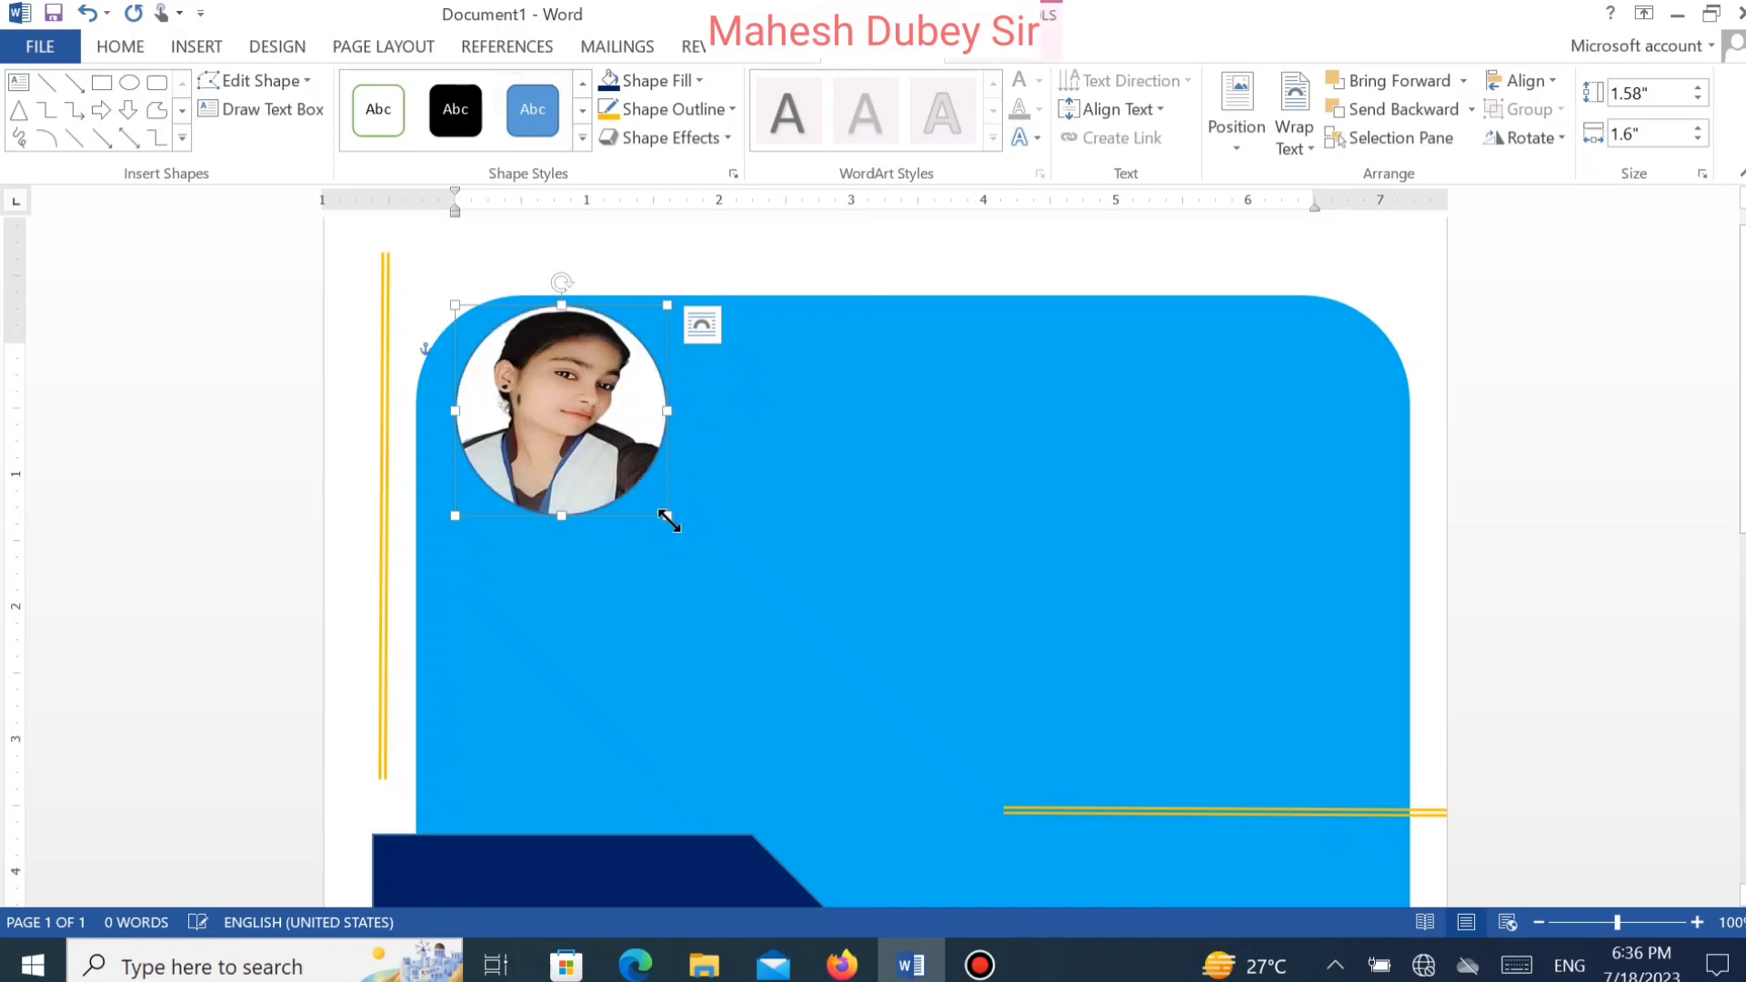
Shrink the picture circle to about 0.94" high by 1.04" wide and give it a standard red outline.
drag(669, 521, 594, 434)
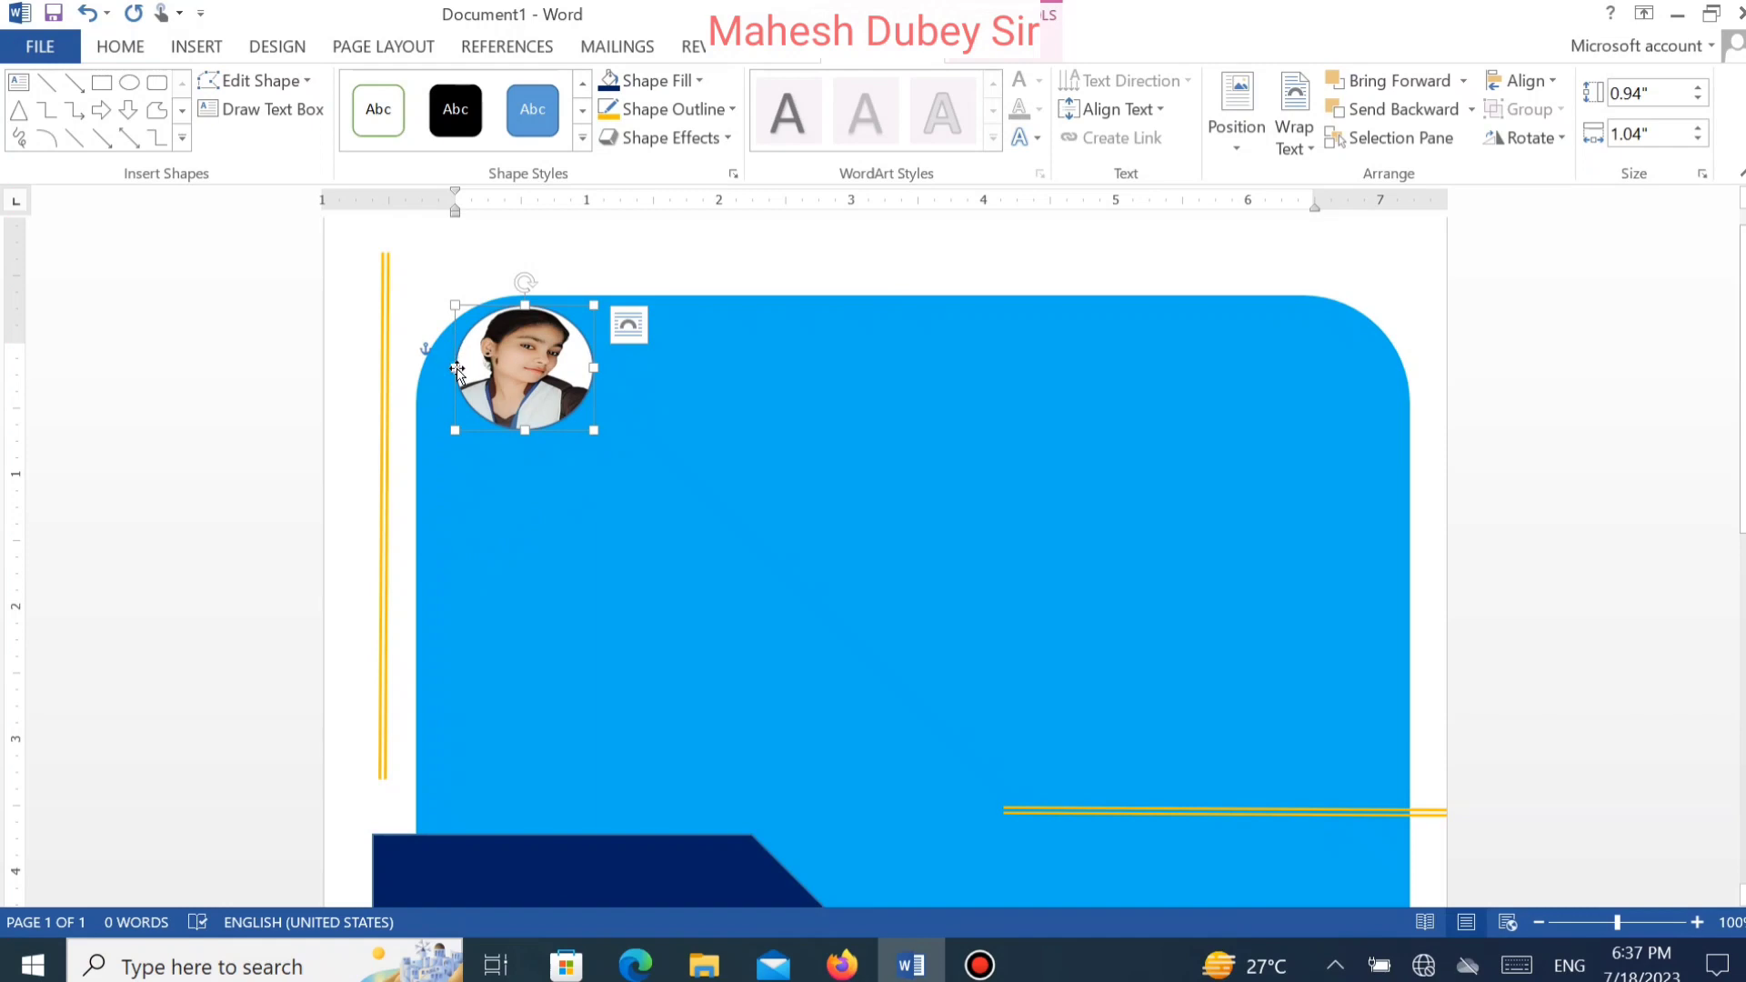
click(726, 113)
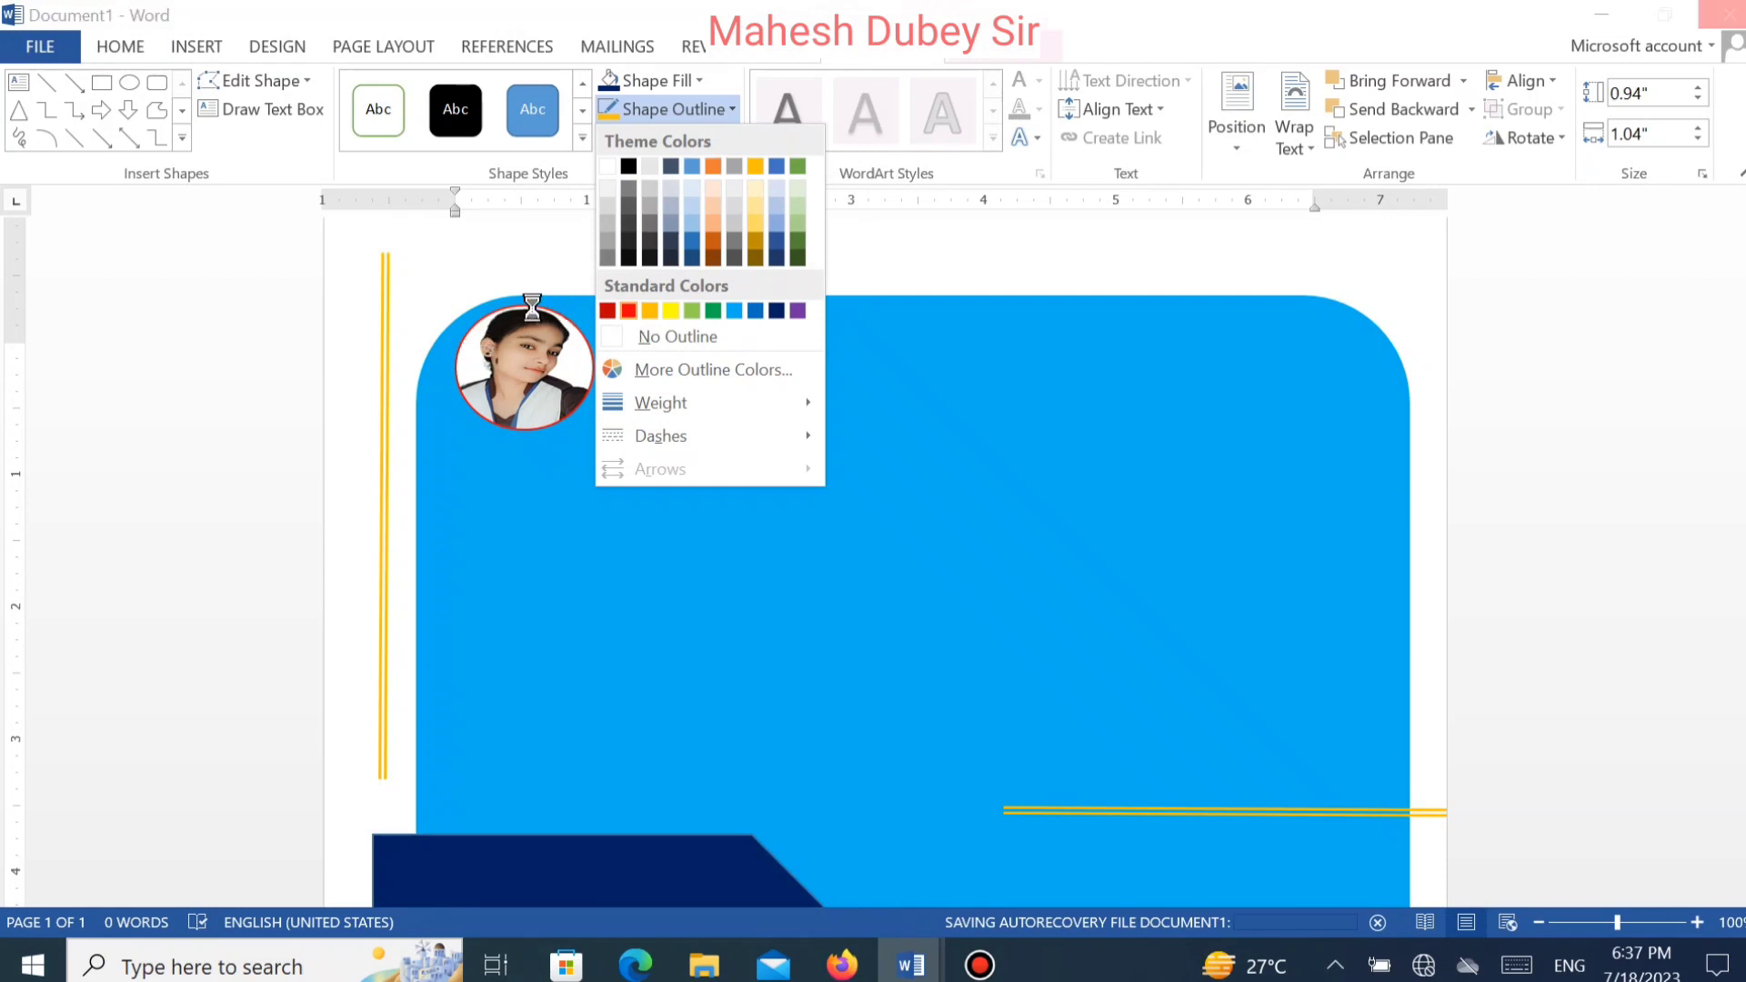
click(628, 324)
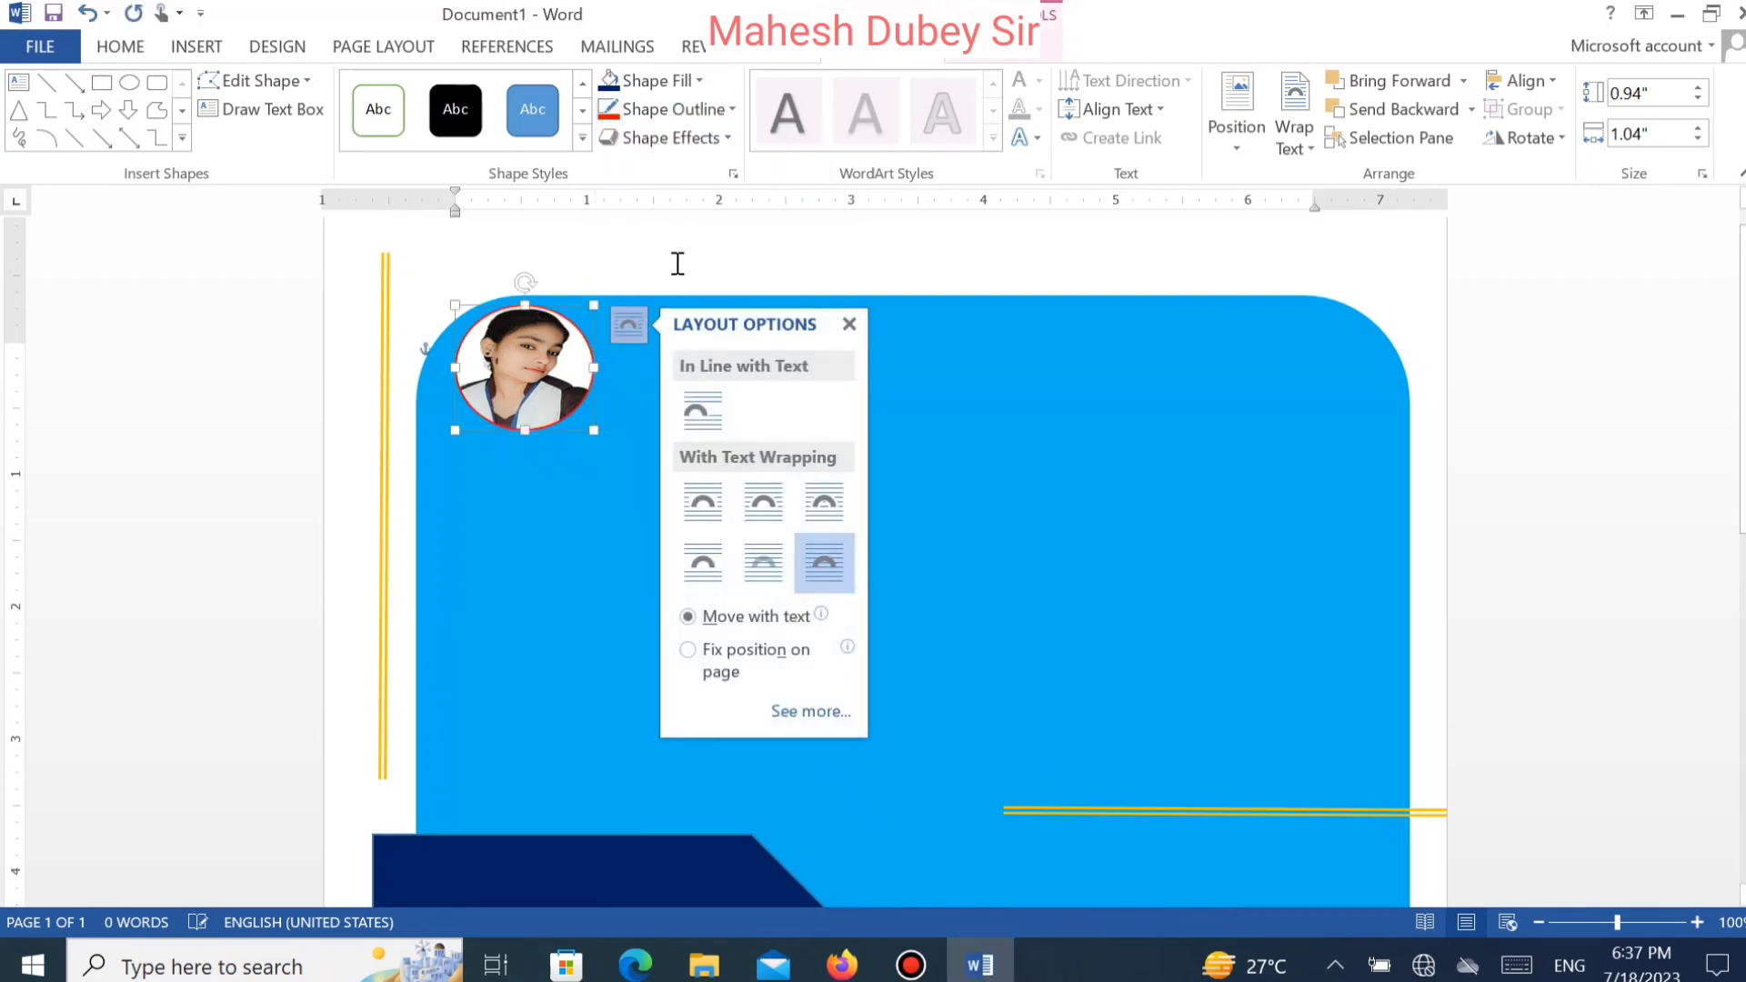
click(1081, 343)
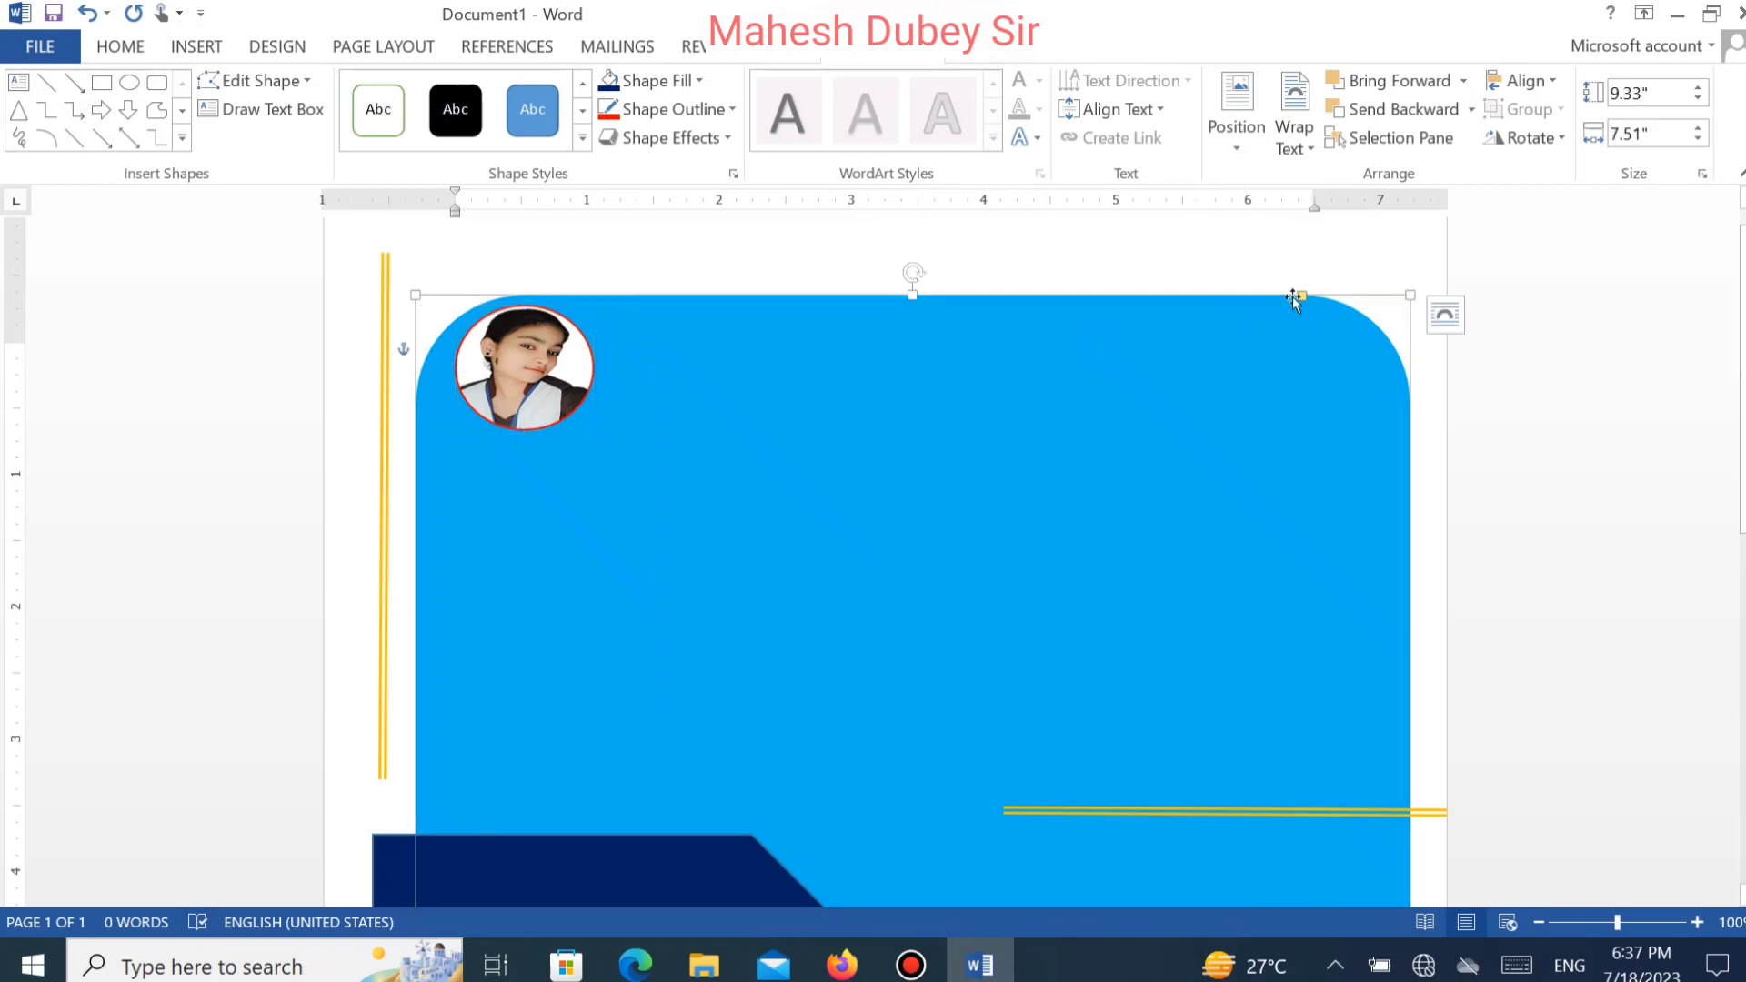
click(1446, 435)
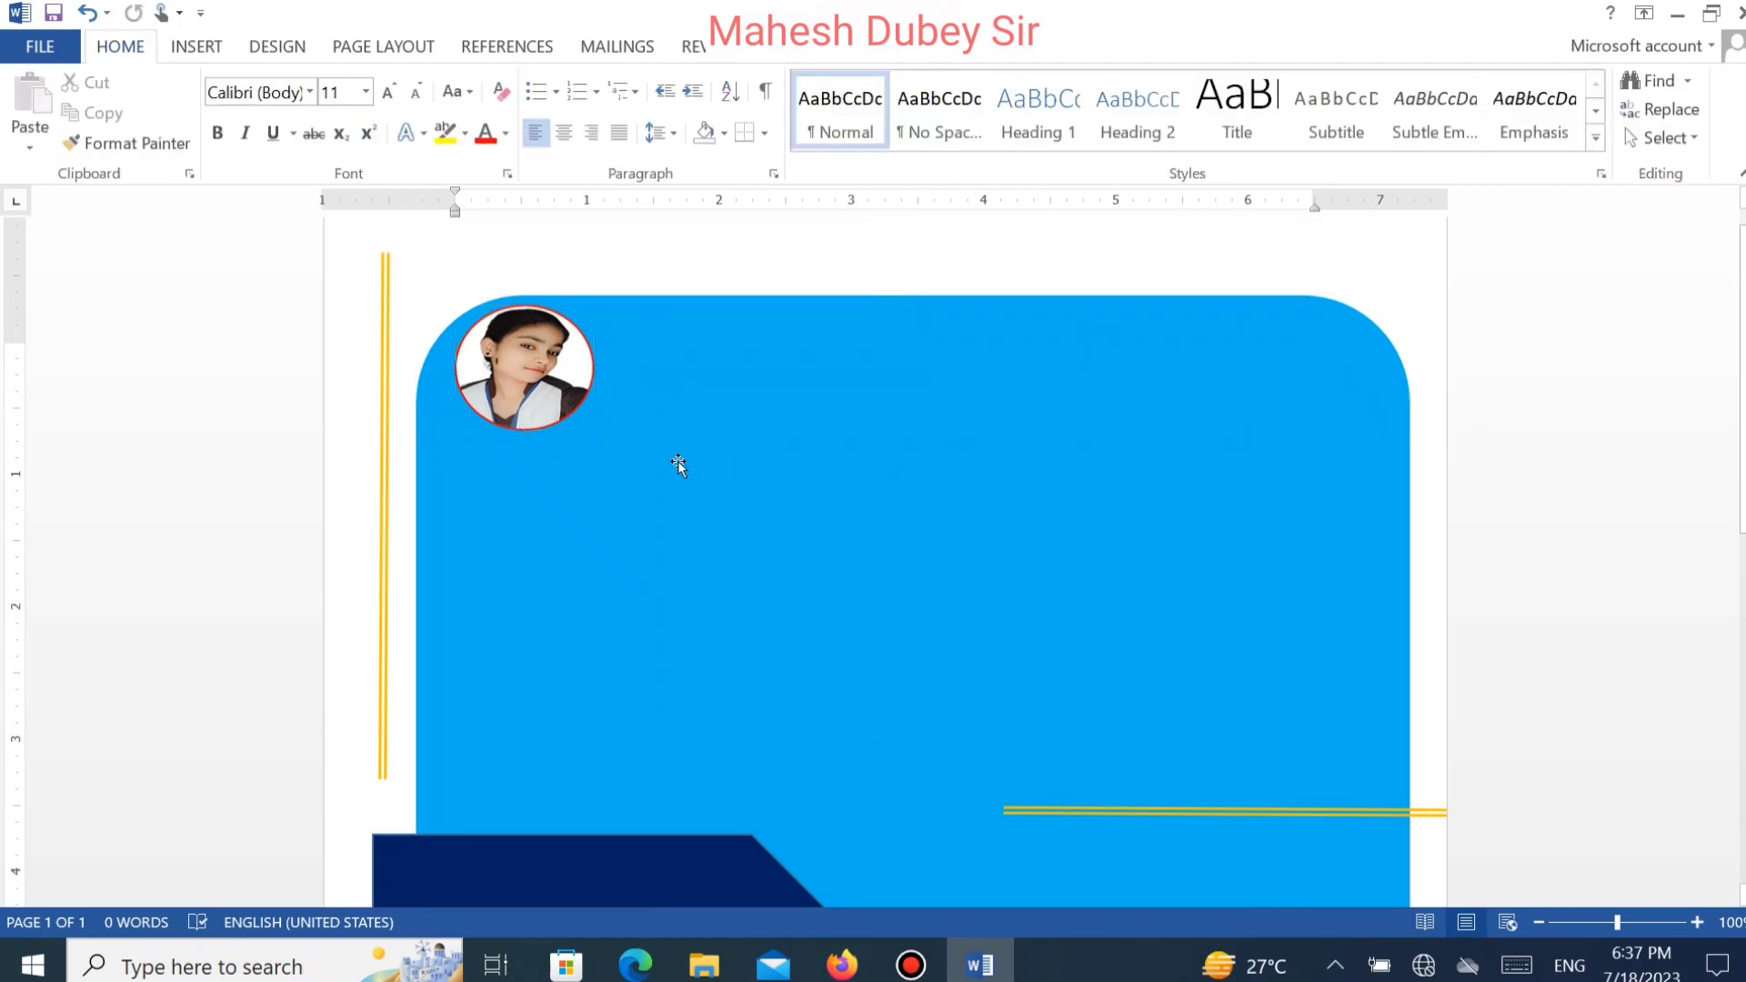
Draw a text box about 1.17" high by 3.56" wide at the light blue shape's top, beside the photo, and enter the person's first name.
click(195, 50)
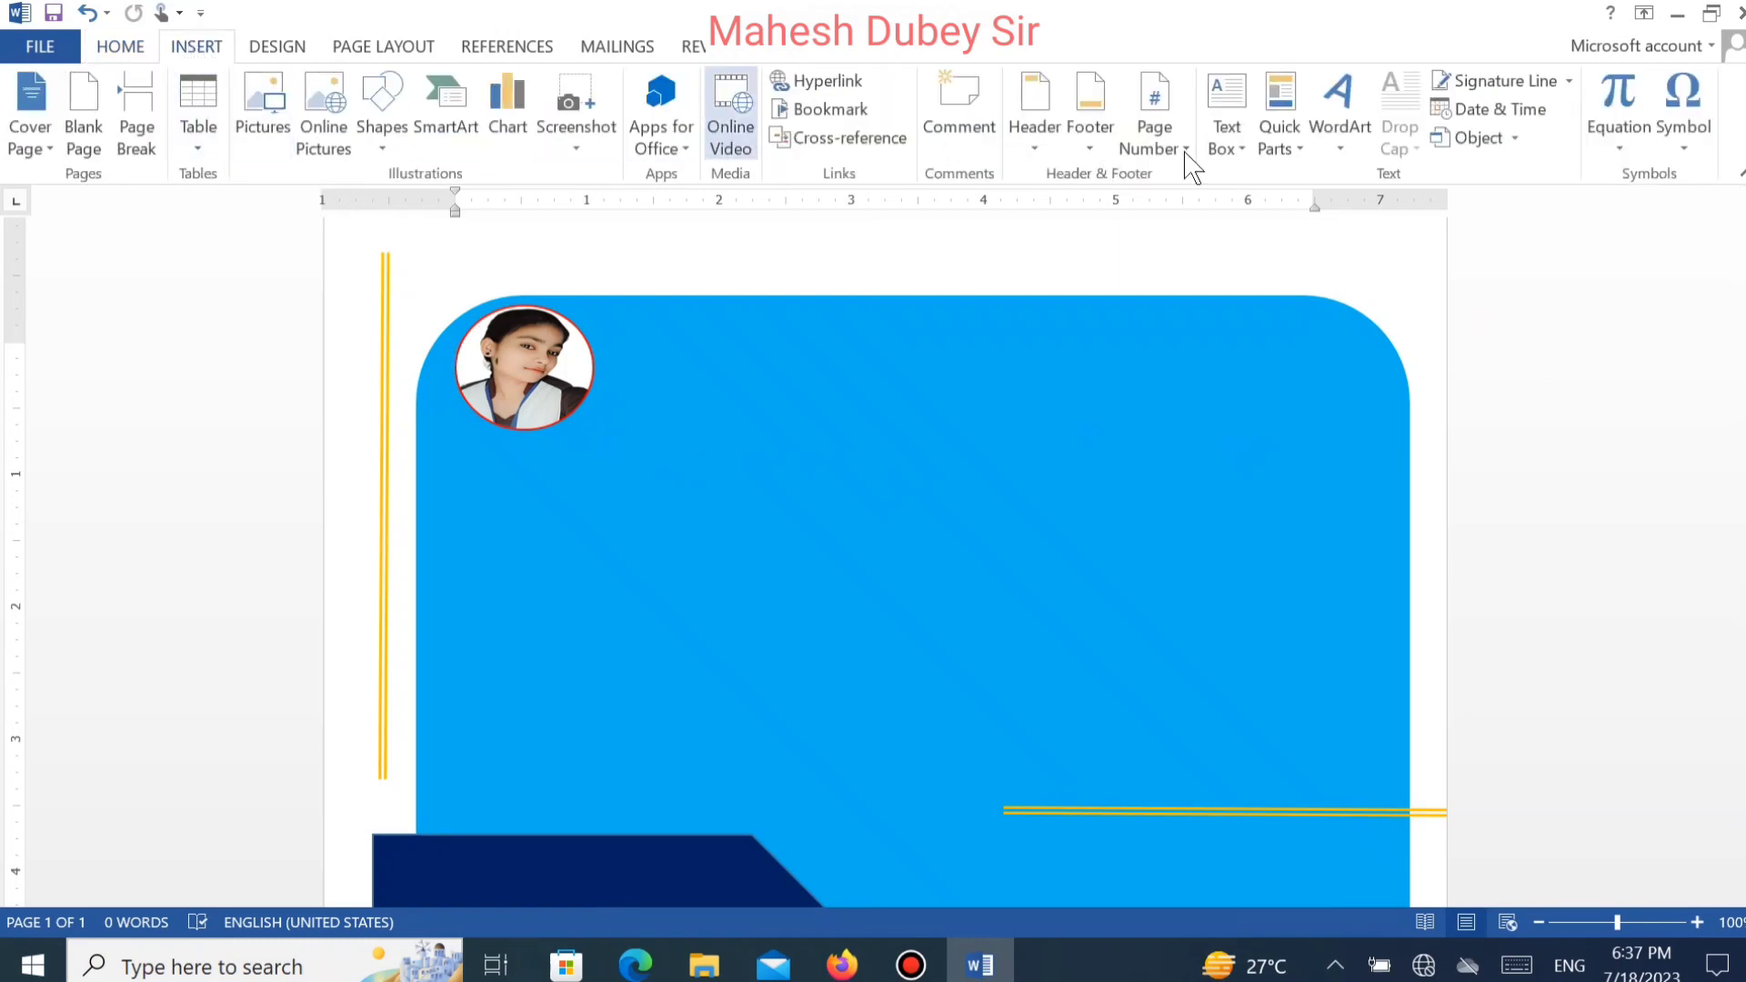
click(1246, 145)
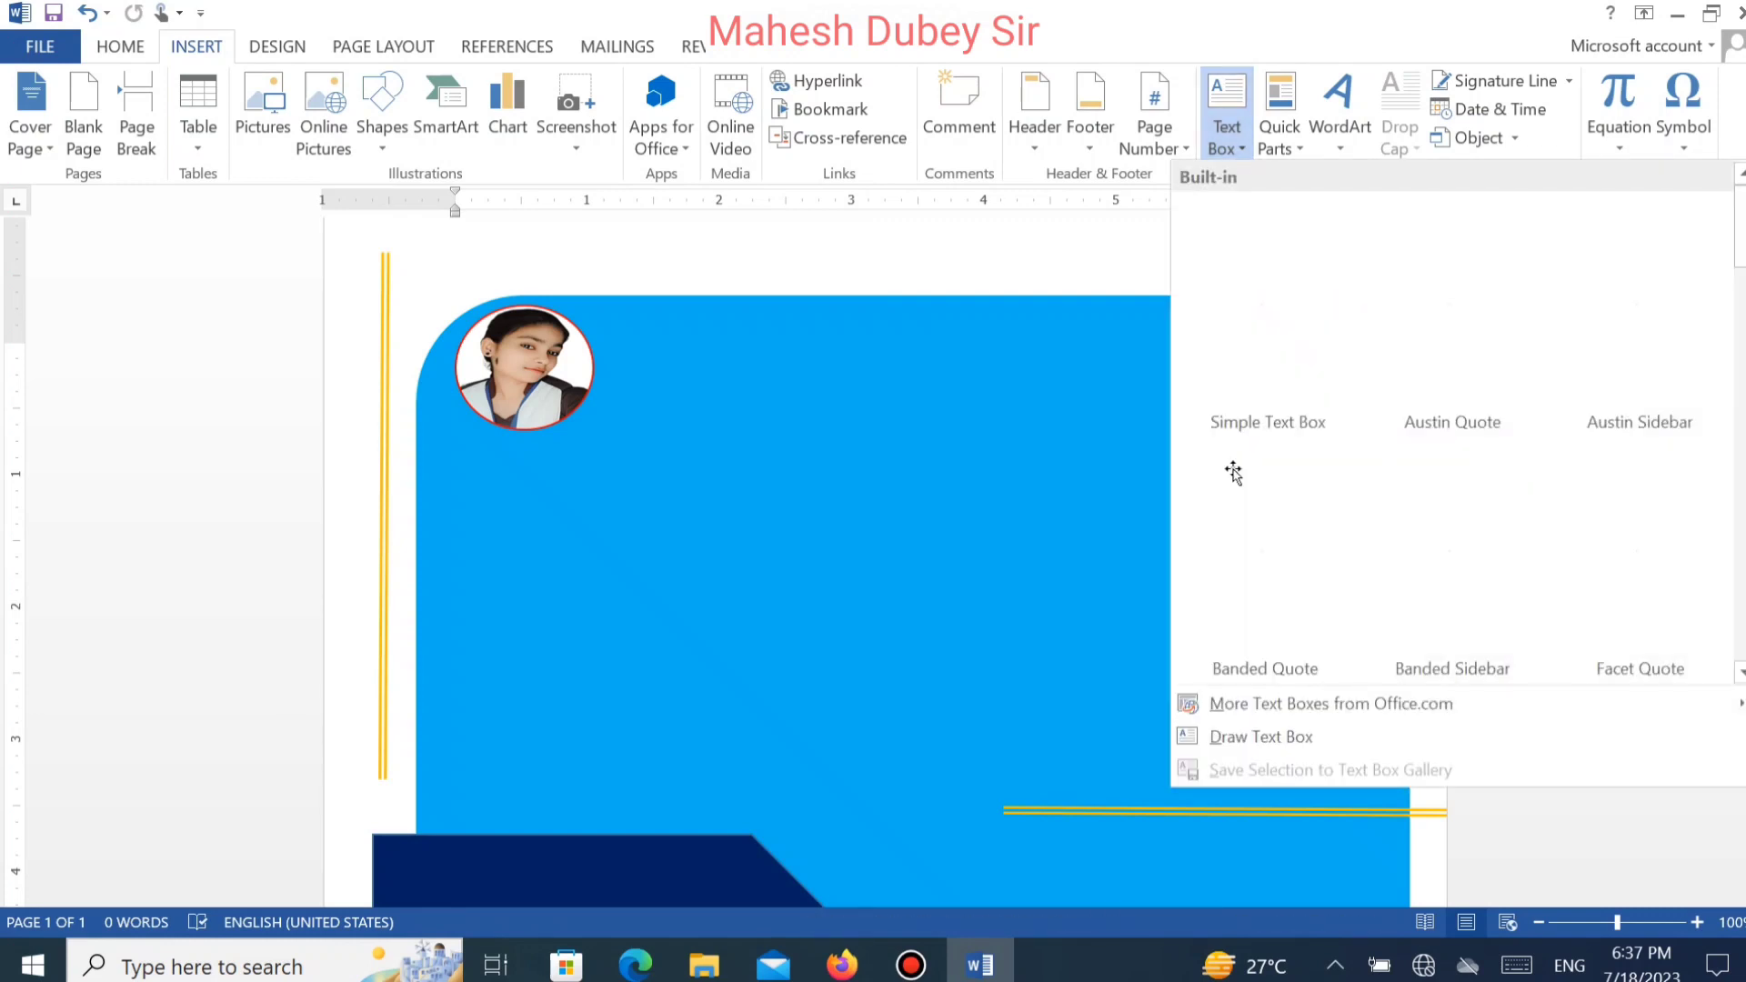
click(1282, 739)
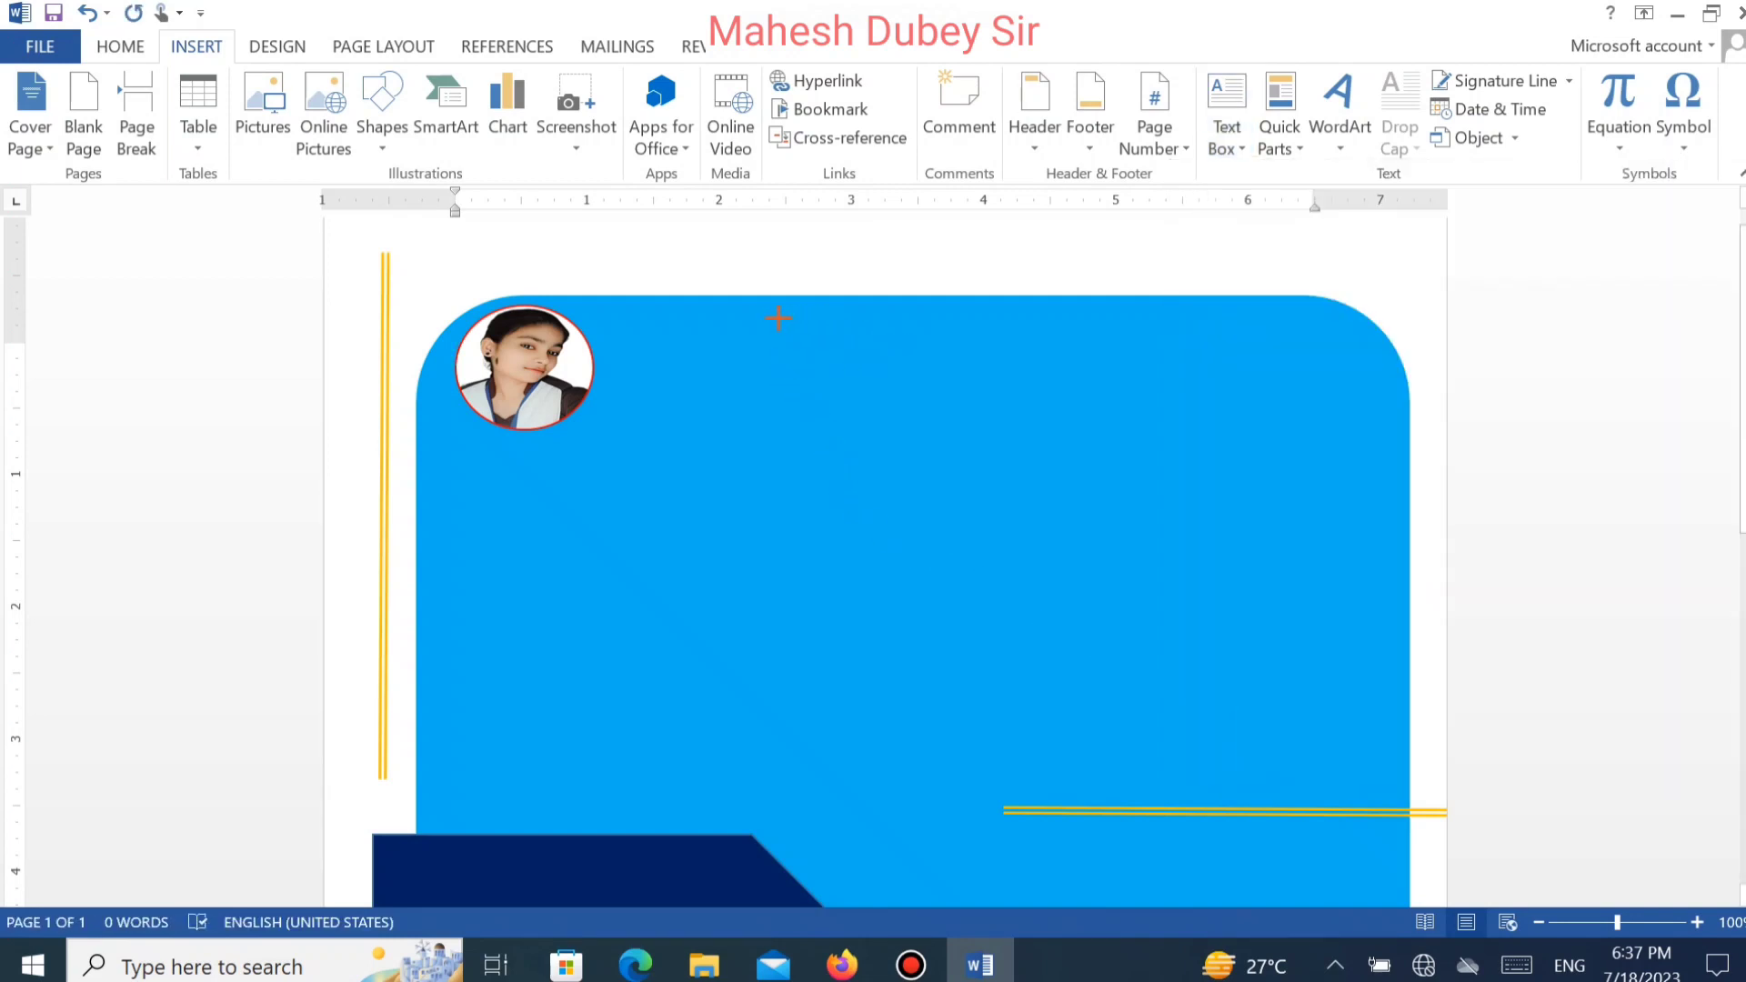
drag(781, 317, 1249, 471)
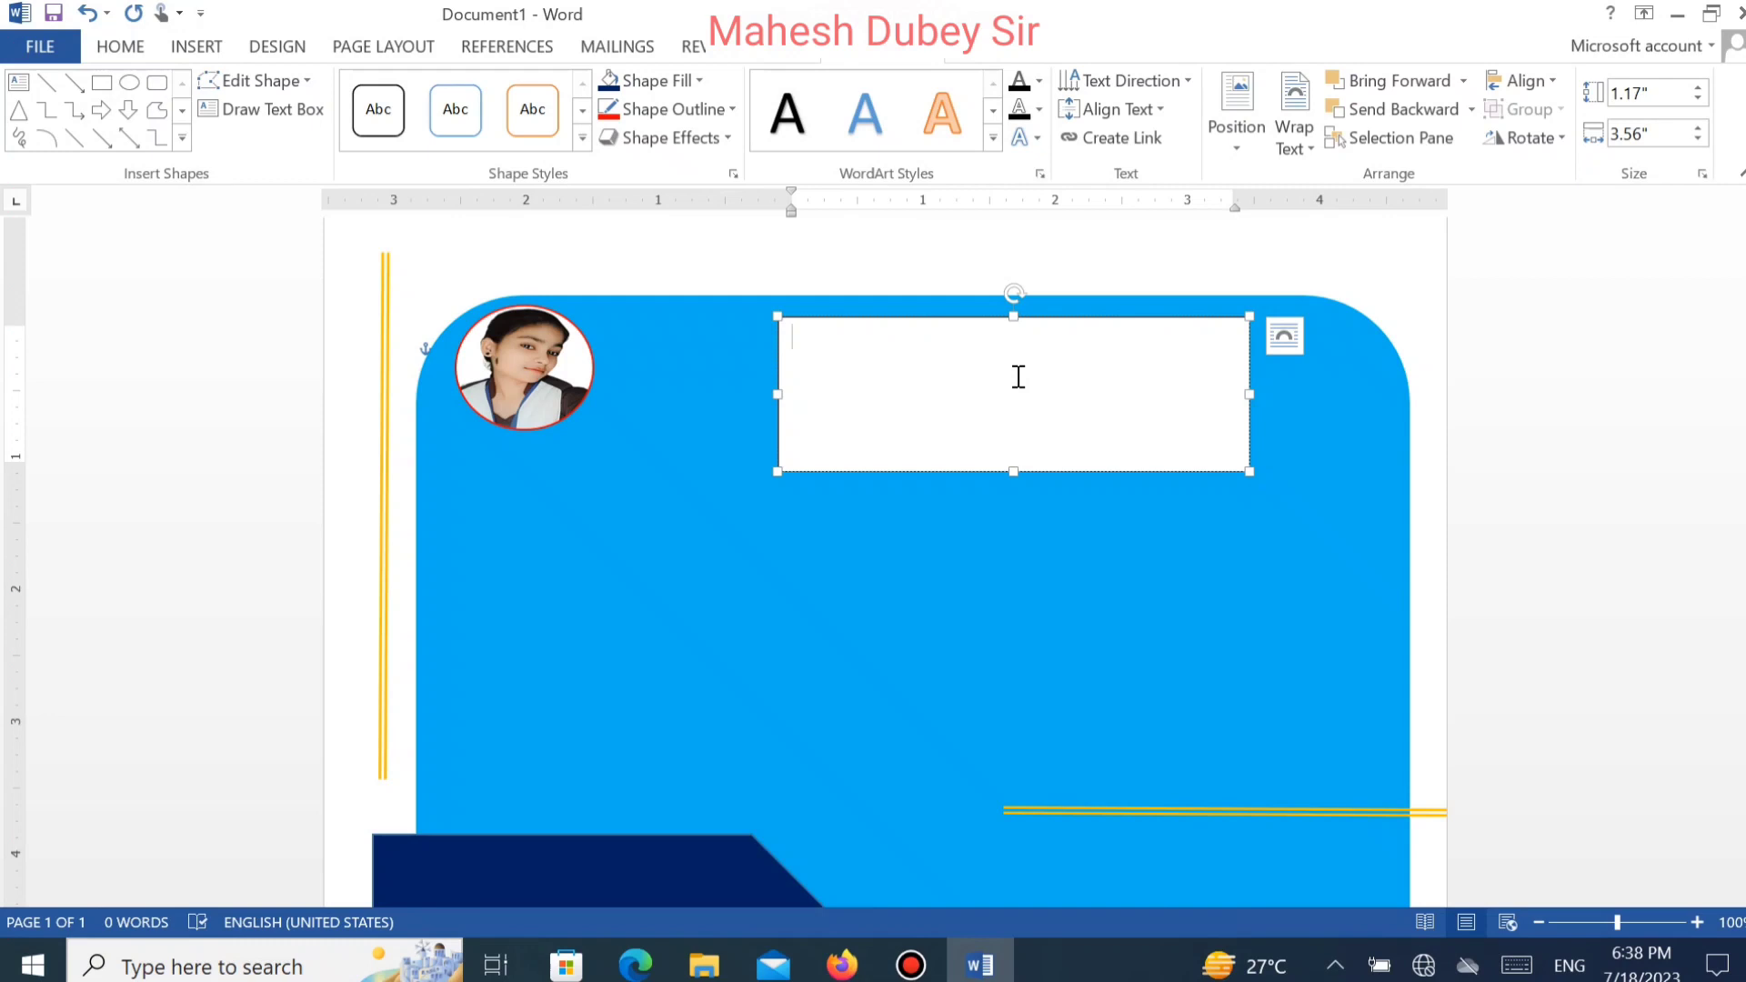
text(SANDHYA)
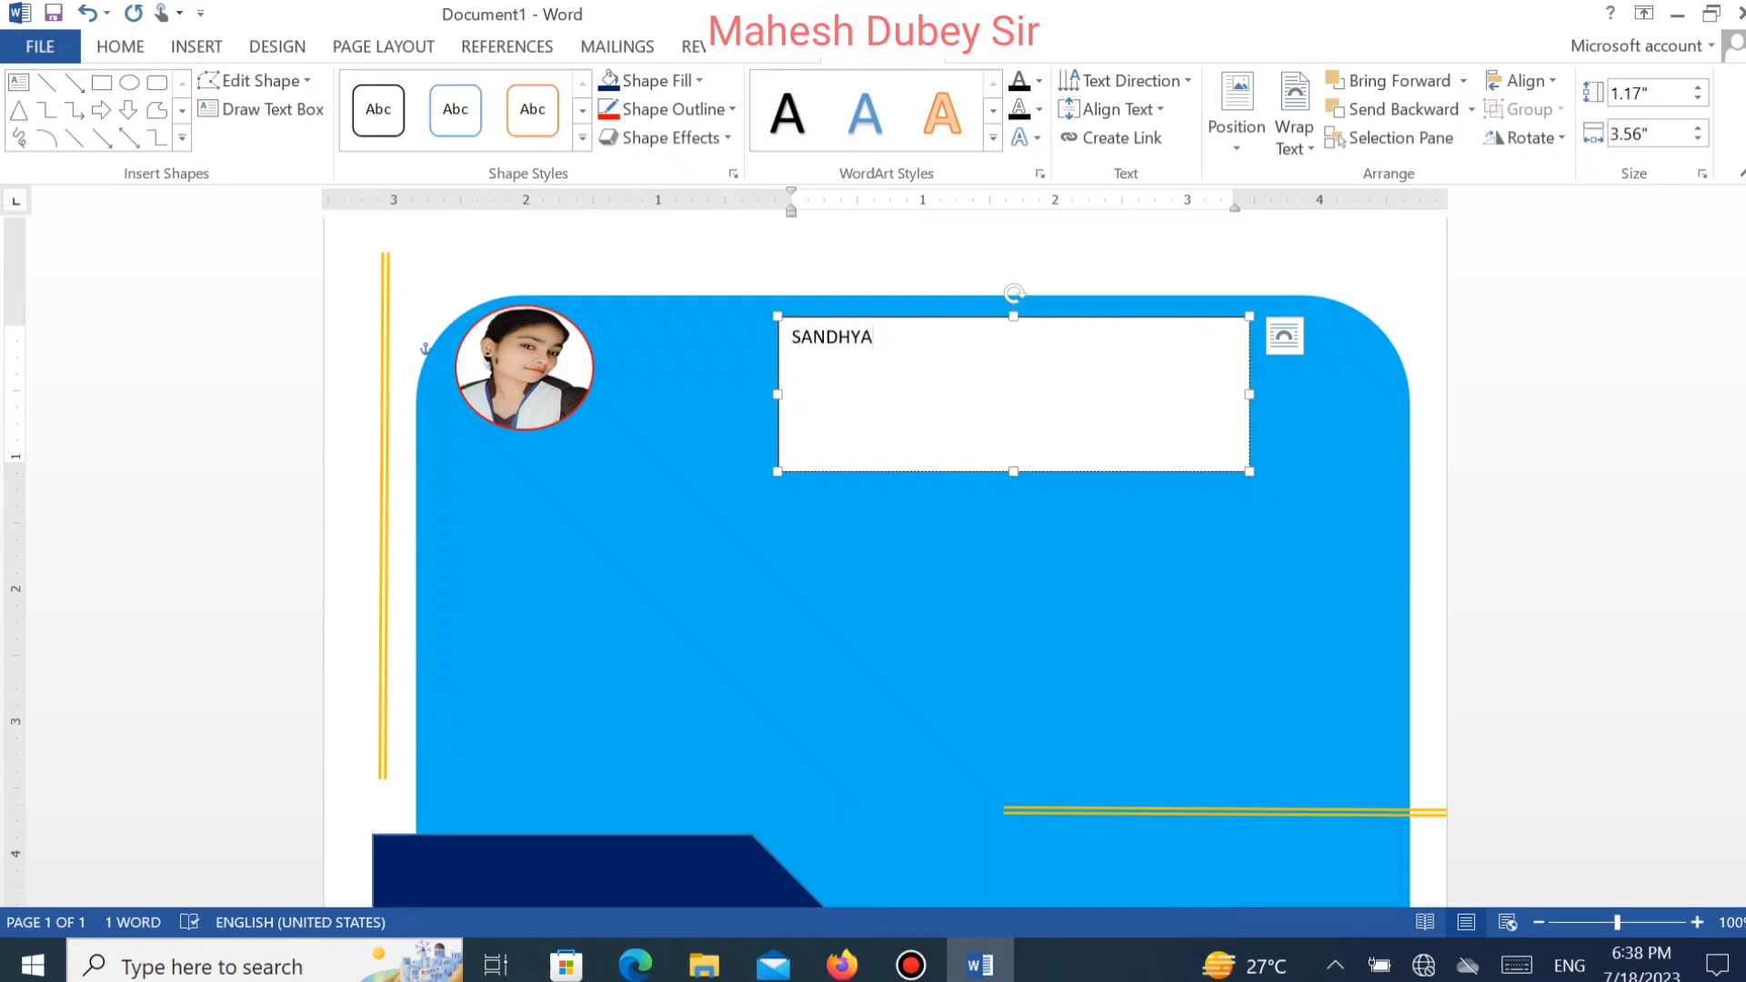
Enlarge the name in the text box until it spans a little over half of the box's width.
key(ctrl+a)
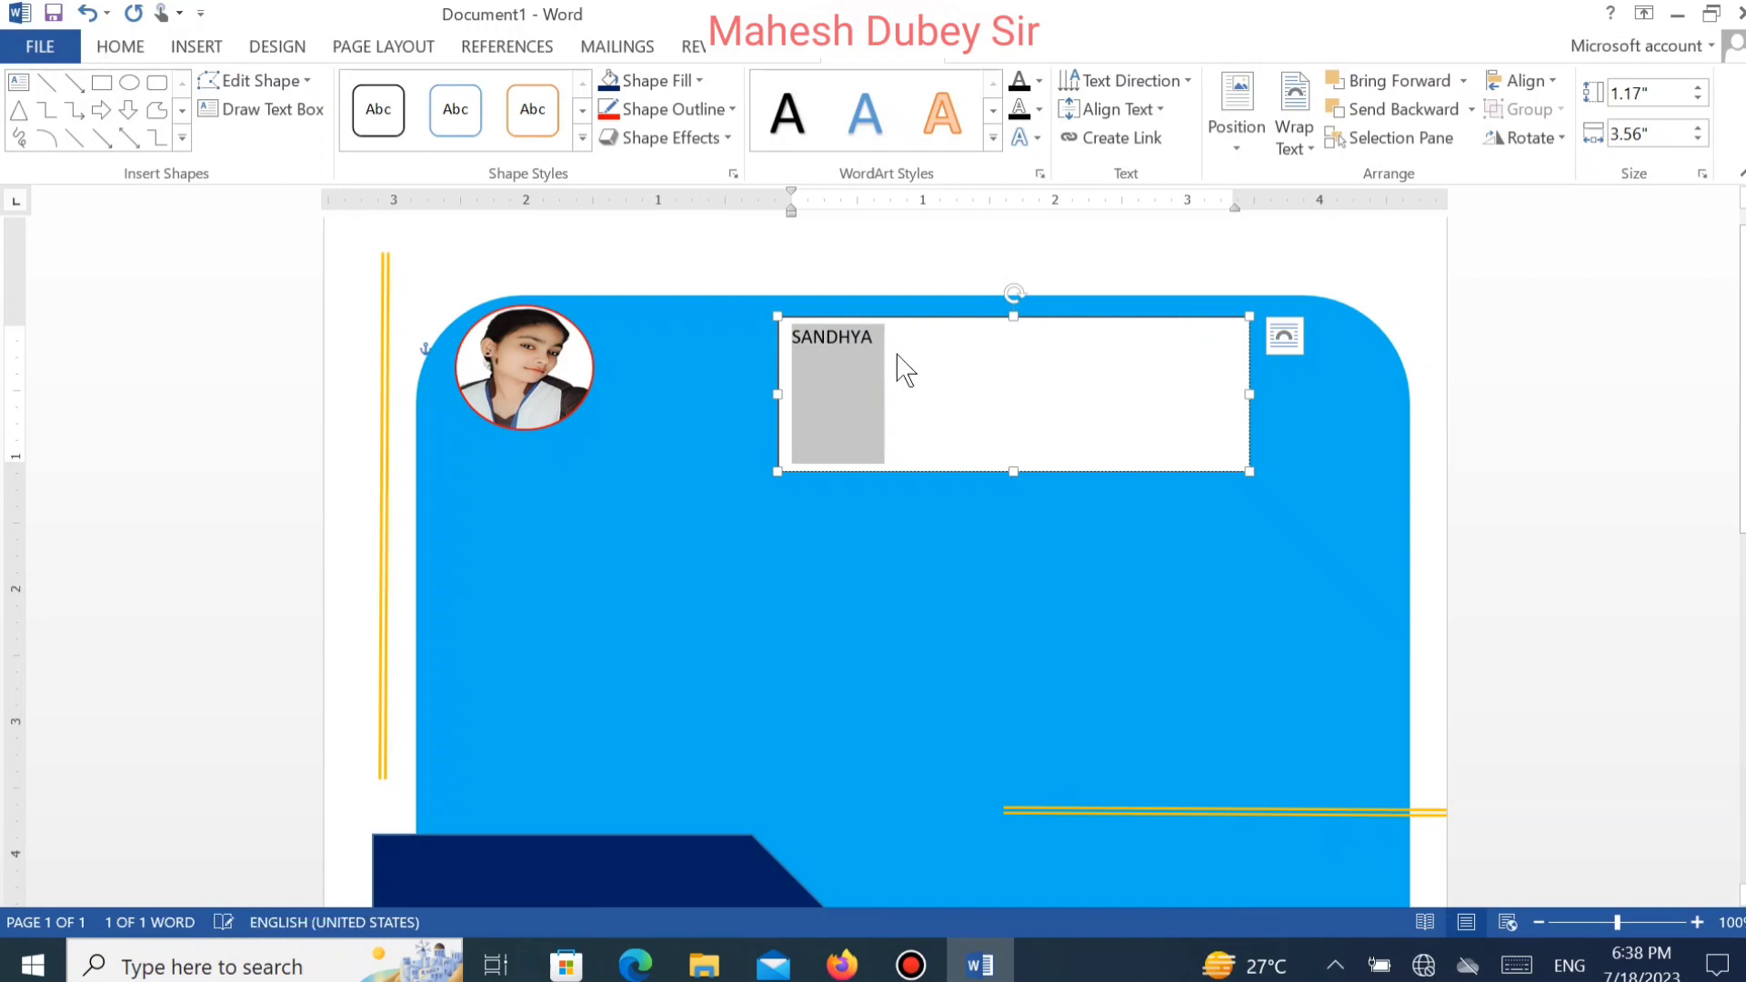
key(ctrl+bracketright)
key(ctrl+bracketright)
key(ctrl+bracketright)
key(ctrl+bracketright)
key(ctrl+bracketright)
key(ctrl+bracketright)
key(ctrl+bracketright)
key(ctrl+bracketright)
key(ctrl+bracketright)
key(ctrl+bracketright)
key(ctrl+bracketright)
key(ctrl+bracketright)
key(ctrl+bracketright)
key(ctrl+bracketright)
key(ctrl+bracketright)
key(ctrl+bracketright)
key(ctrl+bracketright)
key(ctrl+bracketright)
key(ctrl+bracketright)
key(ctrl+bracketright)
key(ctrl+bracketright)
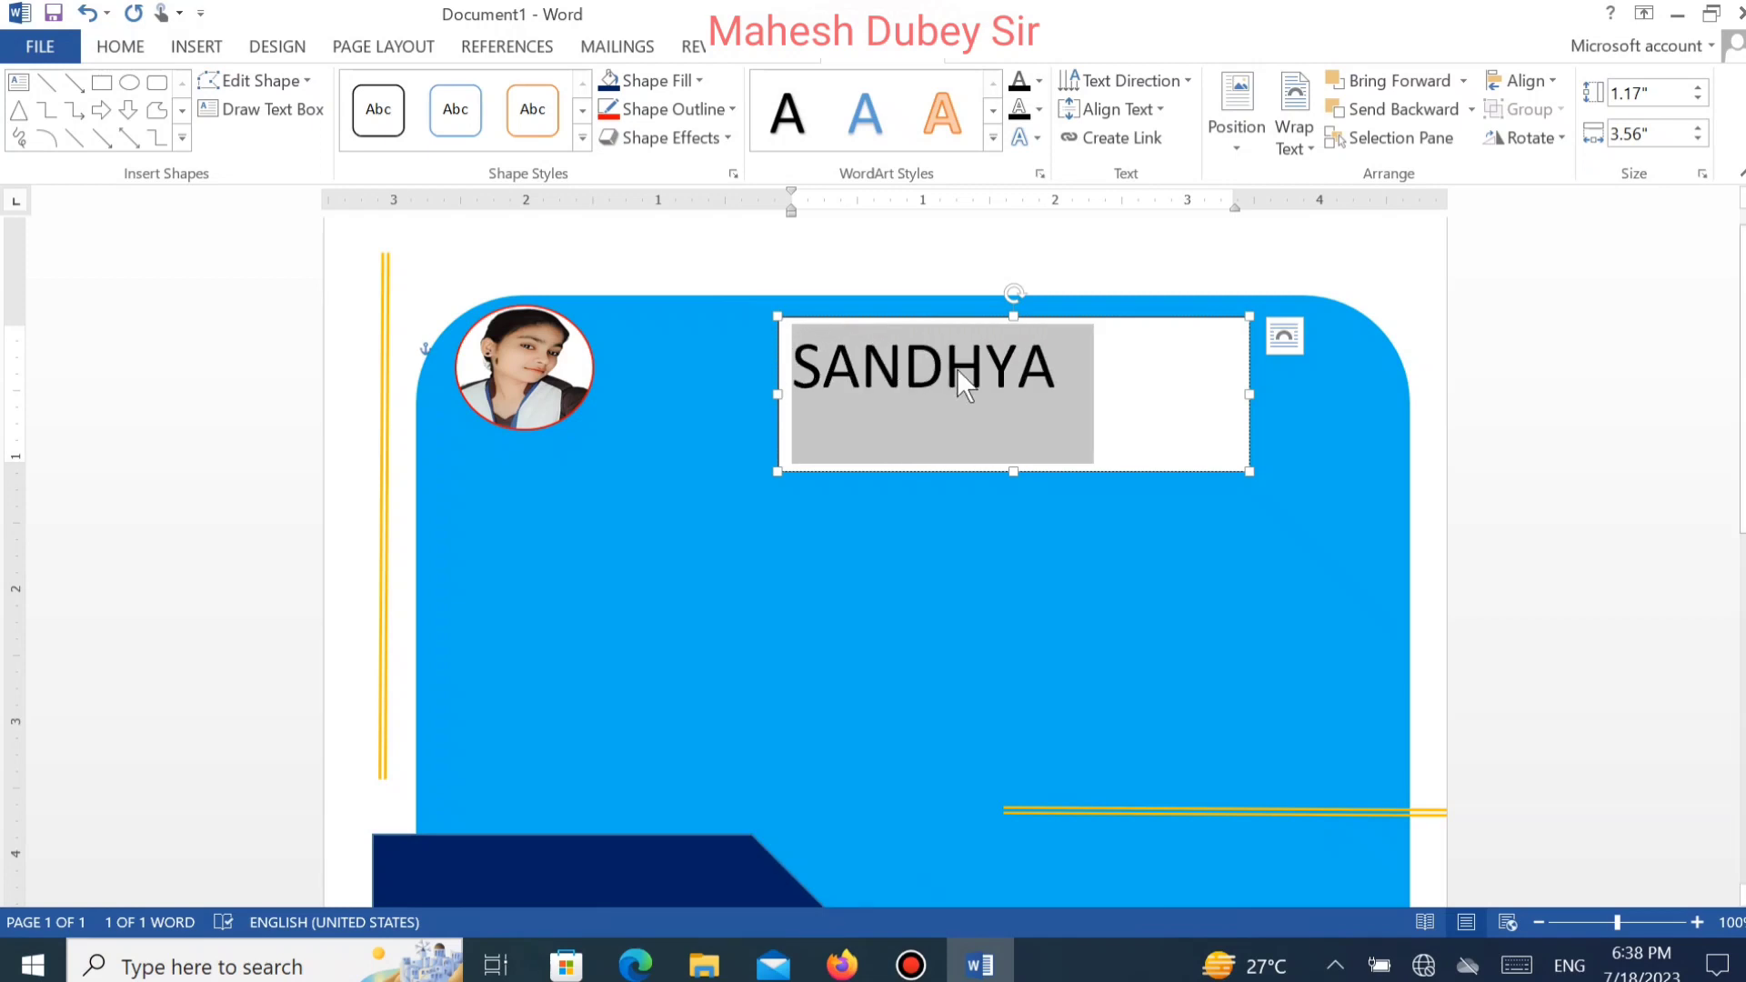
Add a second line reading FRESHER below the name in the text box.
click(1069, 391)
key(Return)
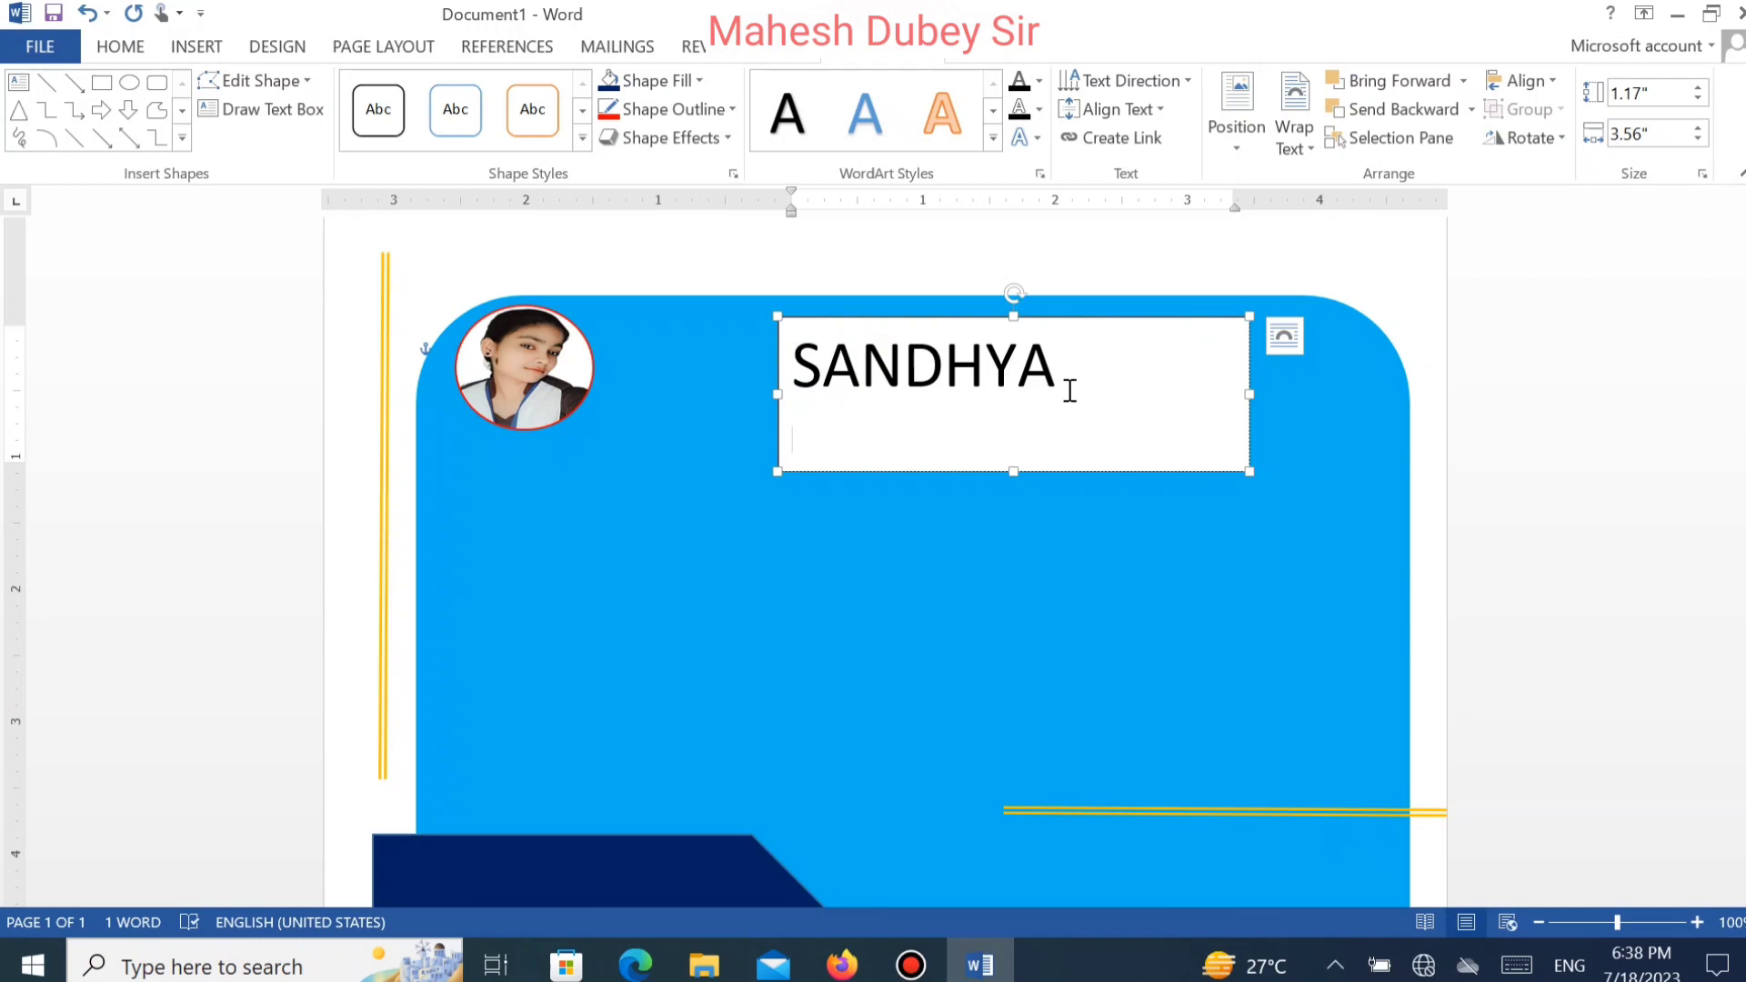
text(FRE)
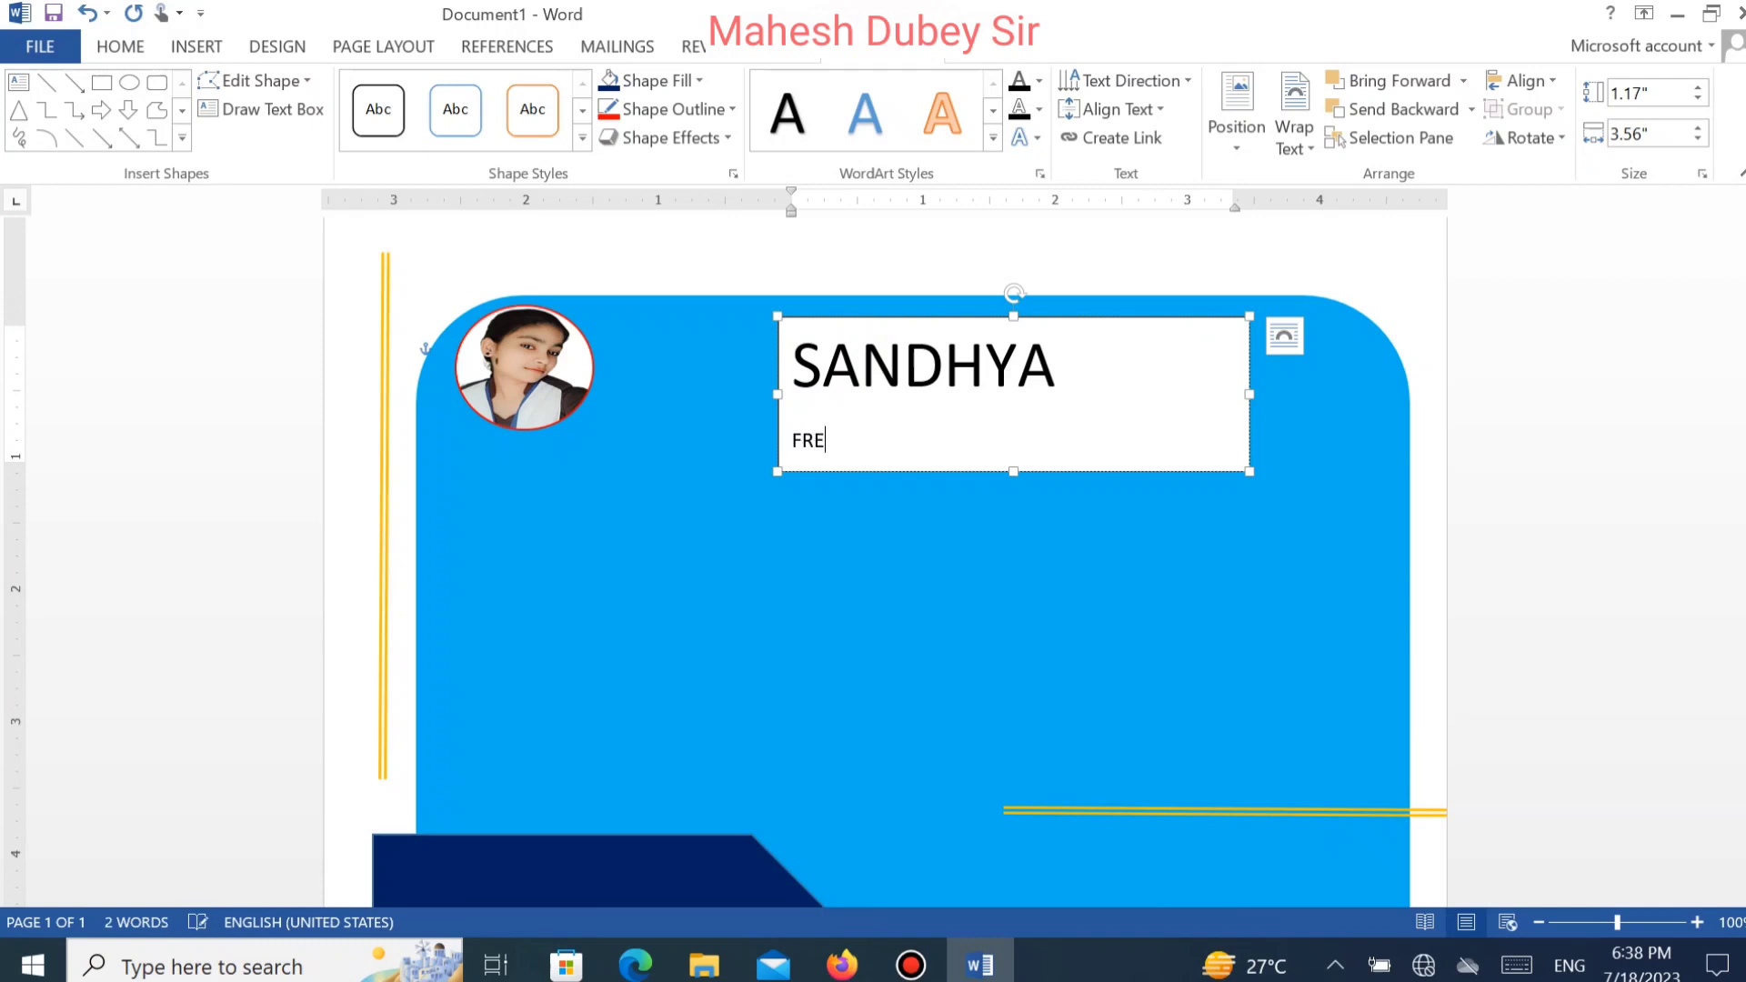
text(SHER)
Remove the space after both paragraphs in the text box and centre them.
key(ctrl+a)
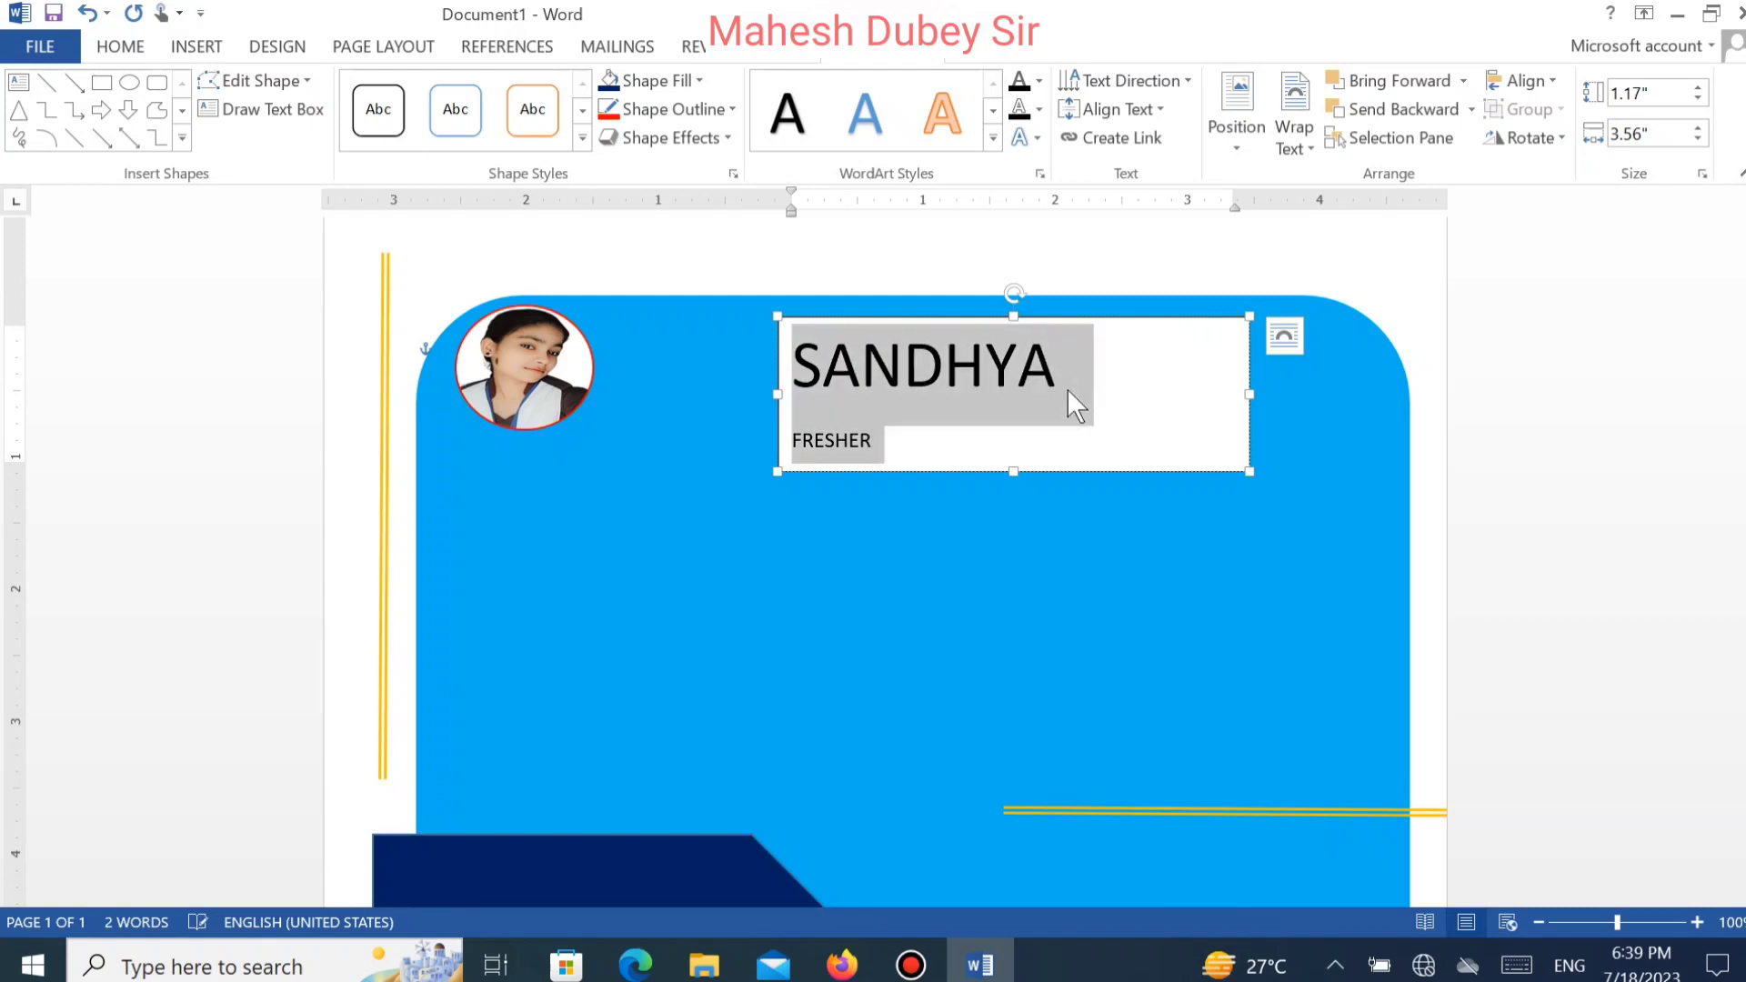
click(121, 46)
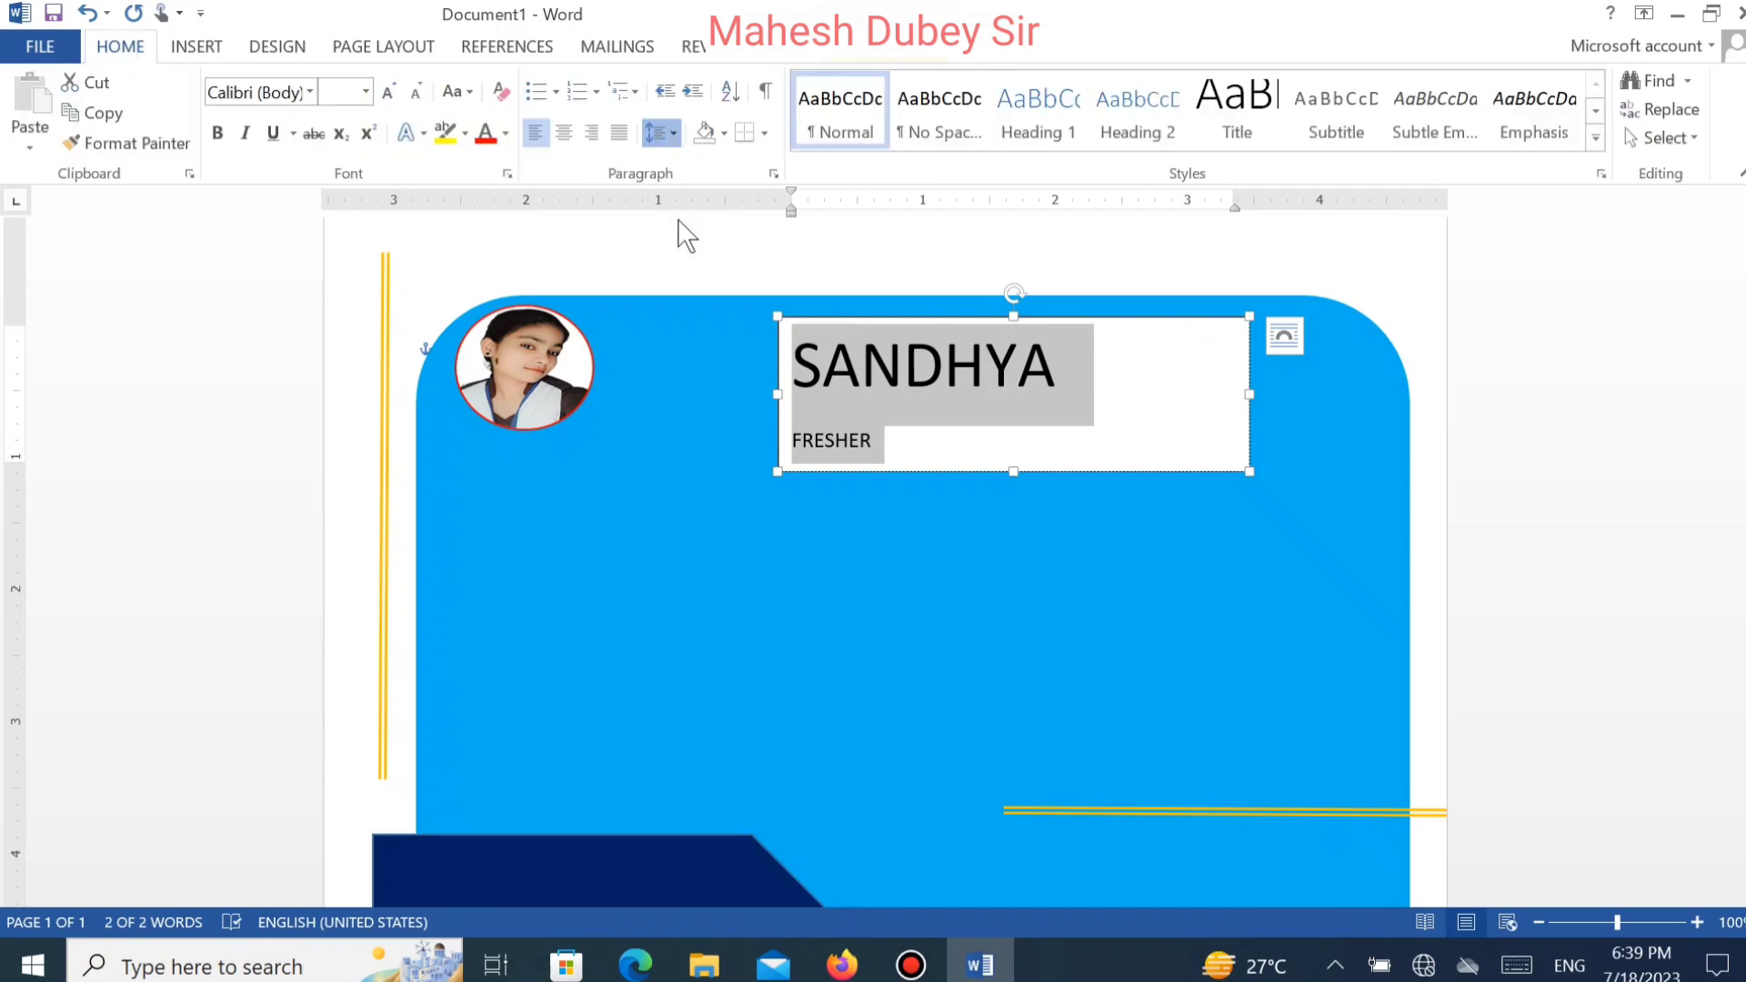
click(674, 137)
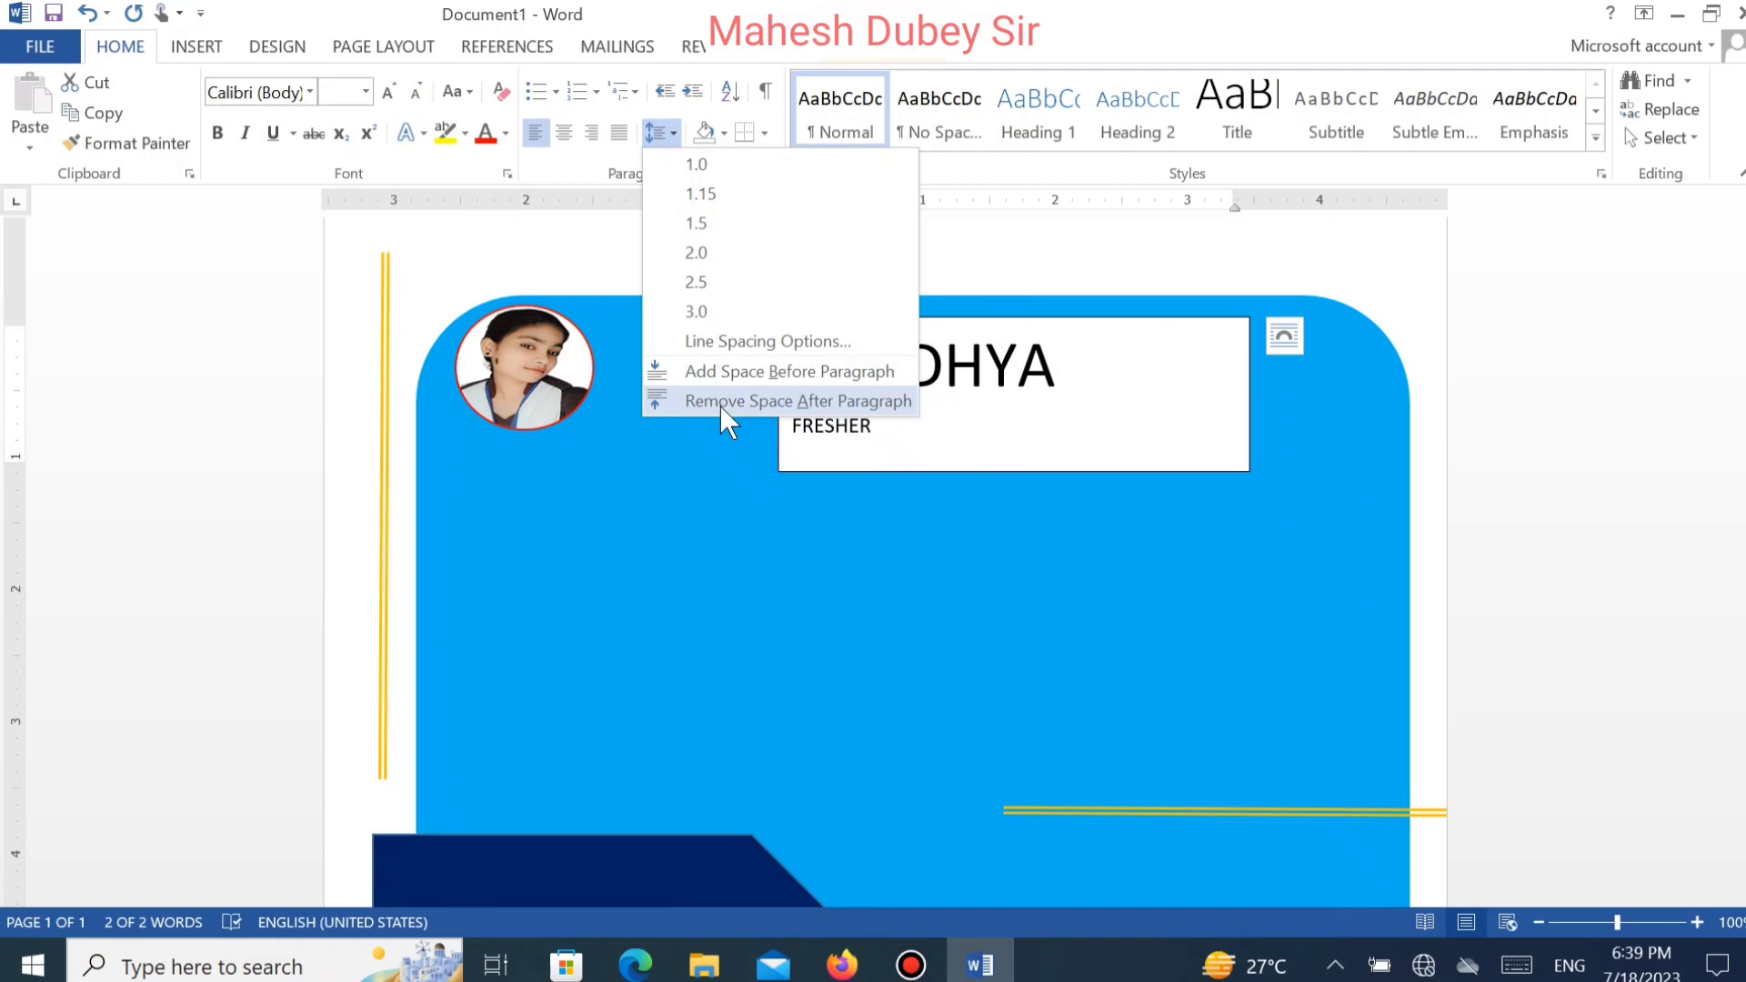
click(720, 401)
key(ctrl+e)
click(1046, 425)
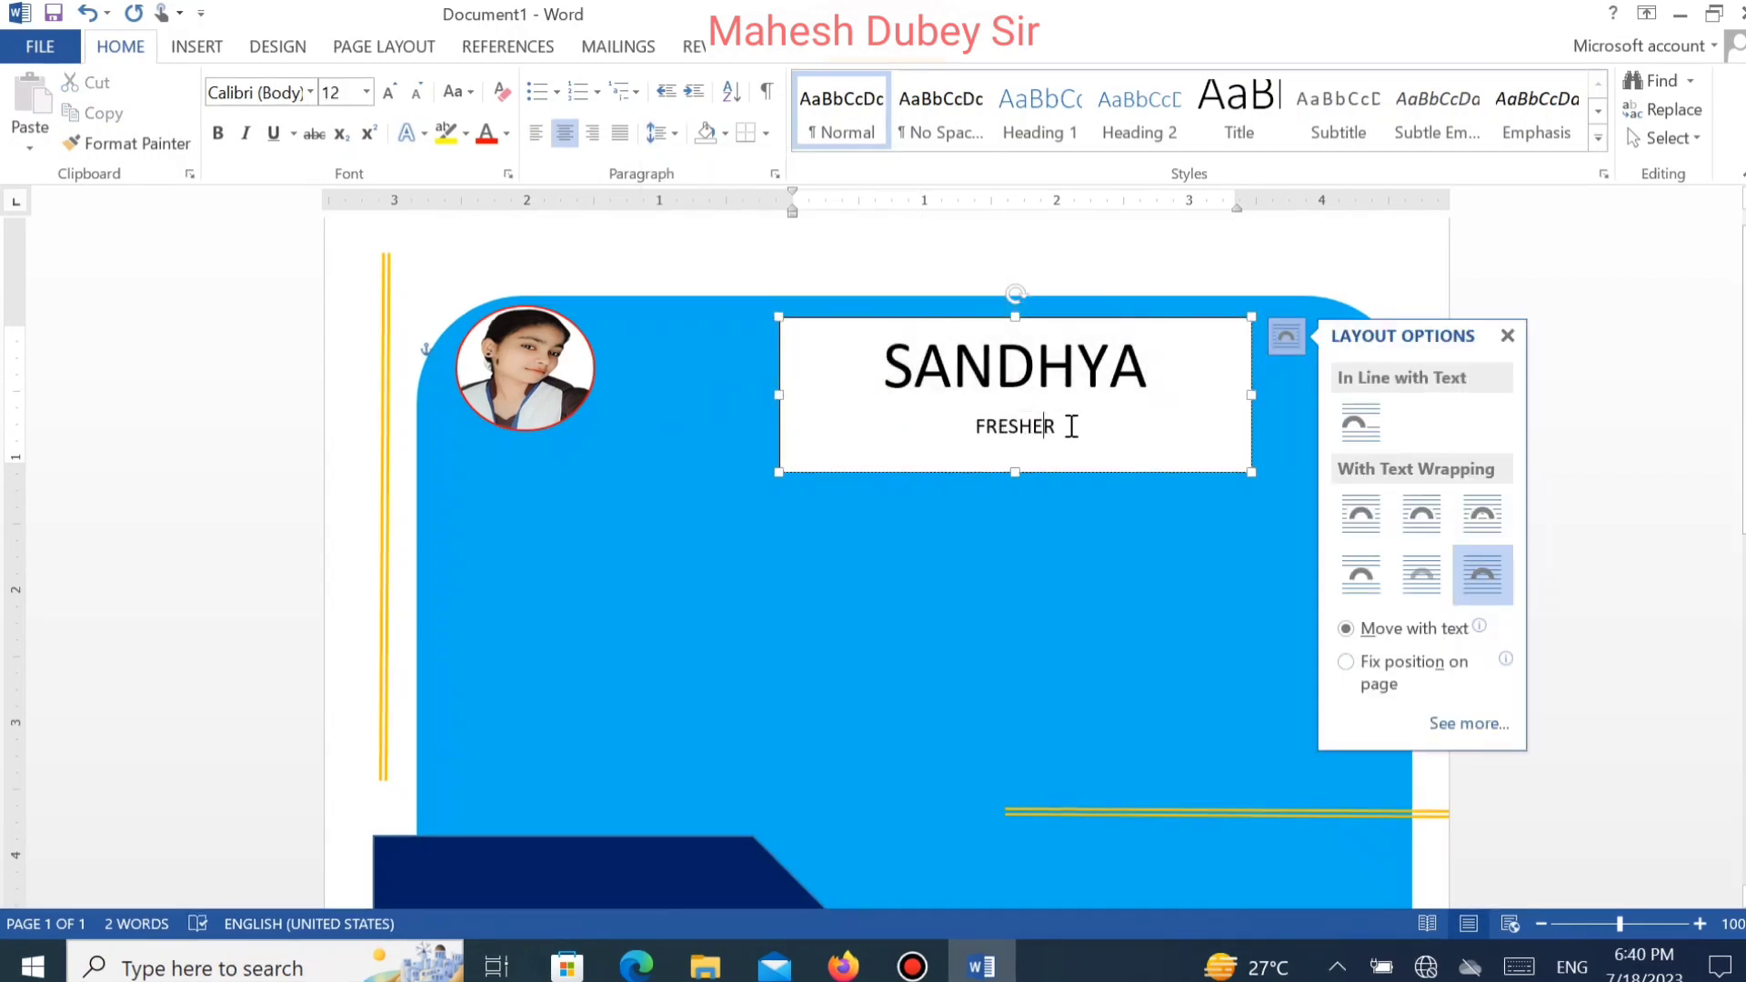
click(1508, 335)
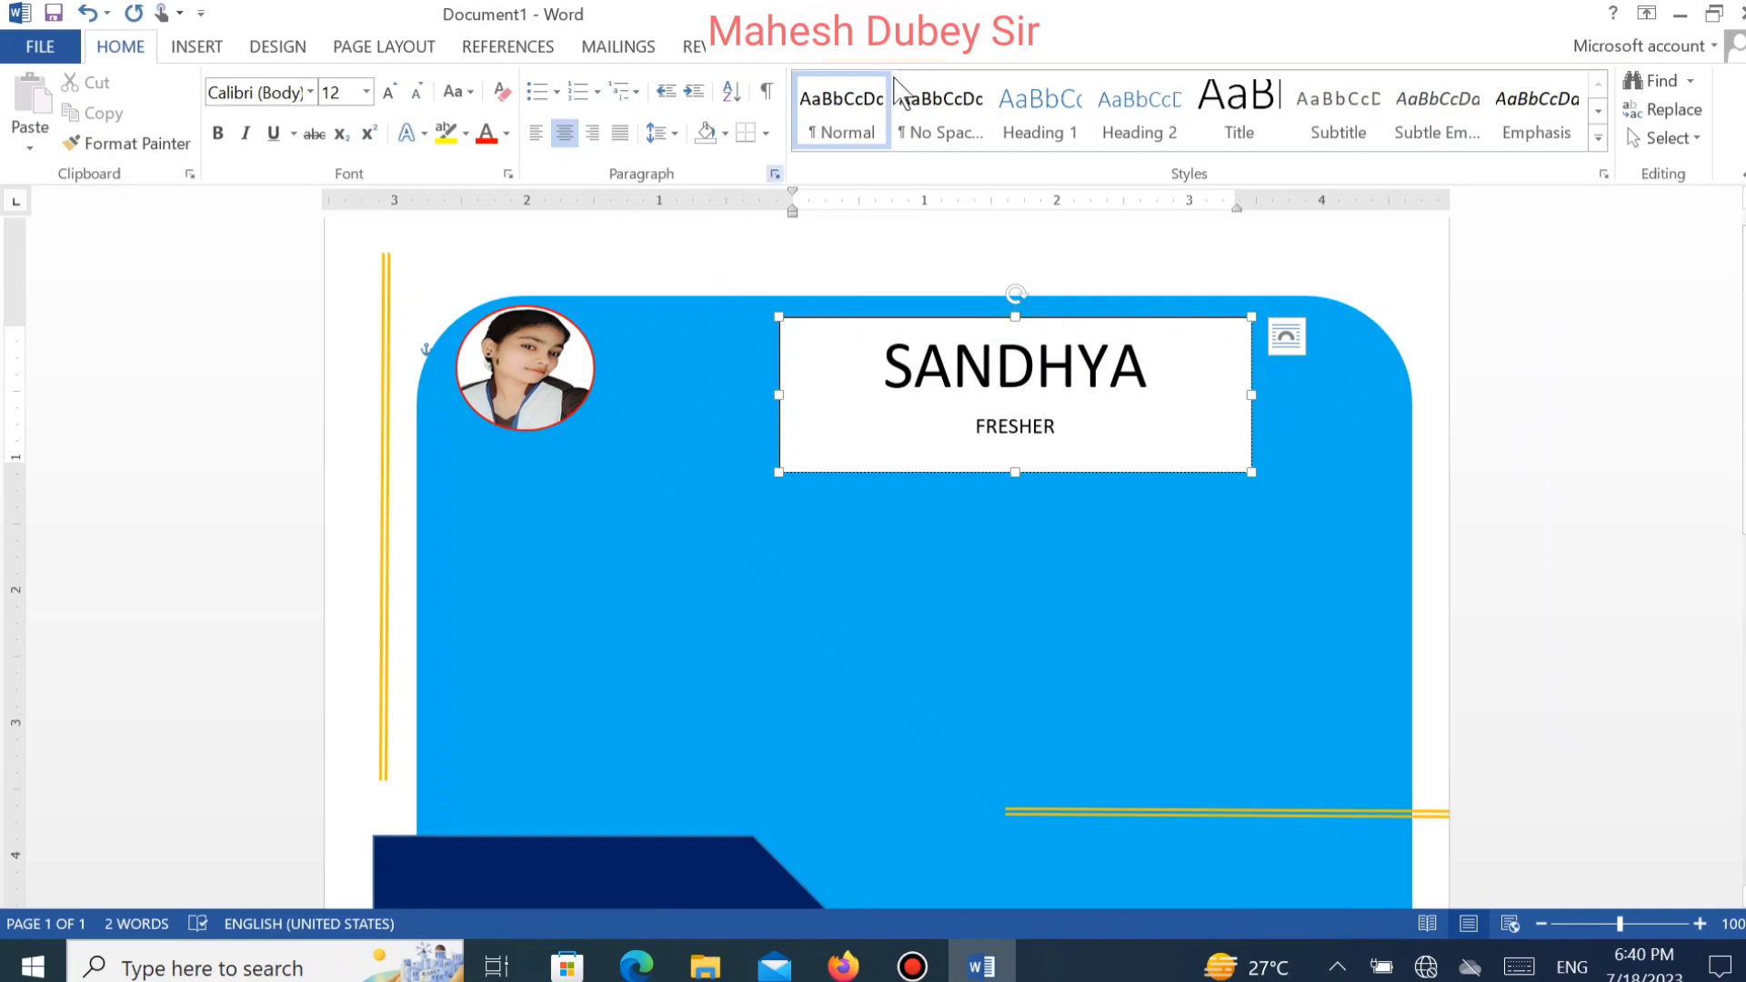
Remove the fill and outline from the name text box.
click(905, 50)
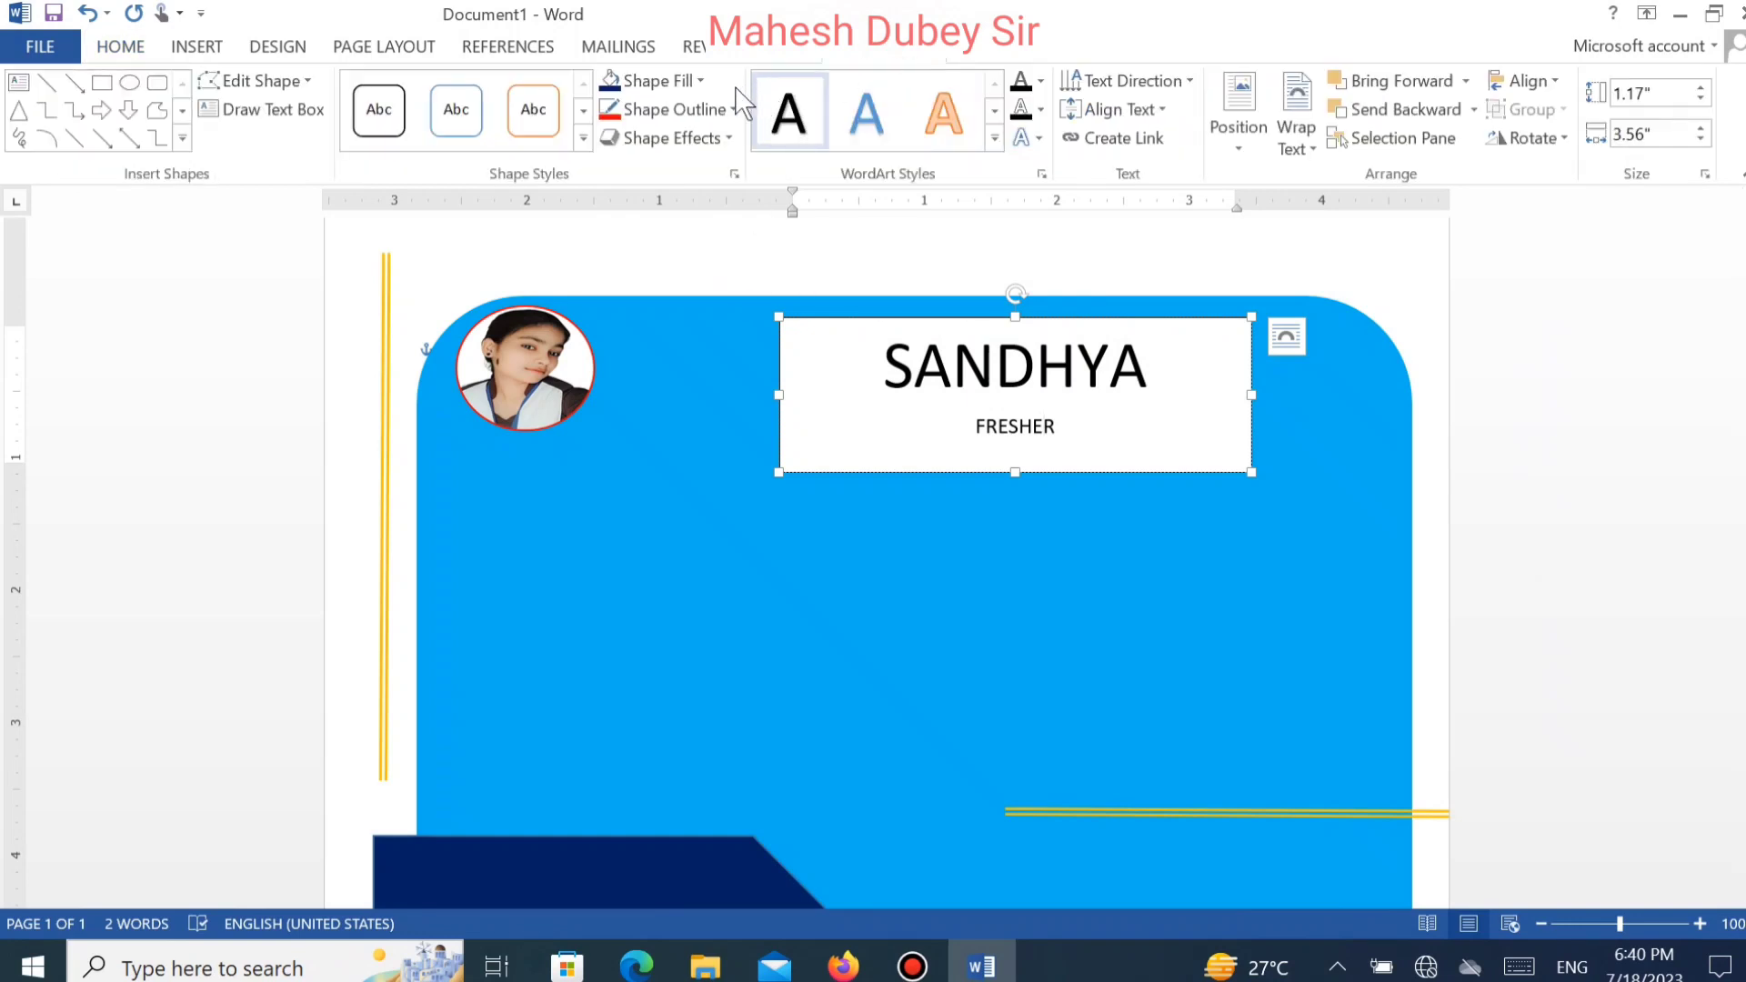
click(683, 81)
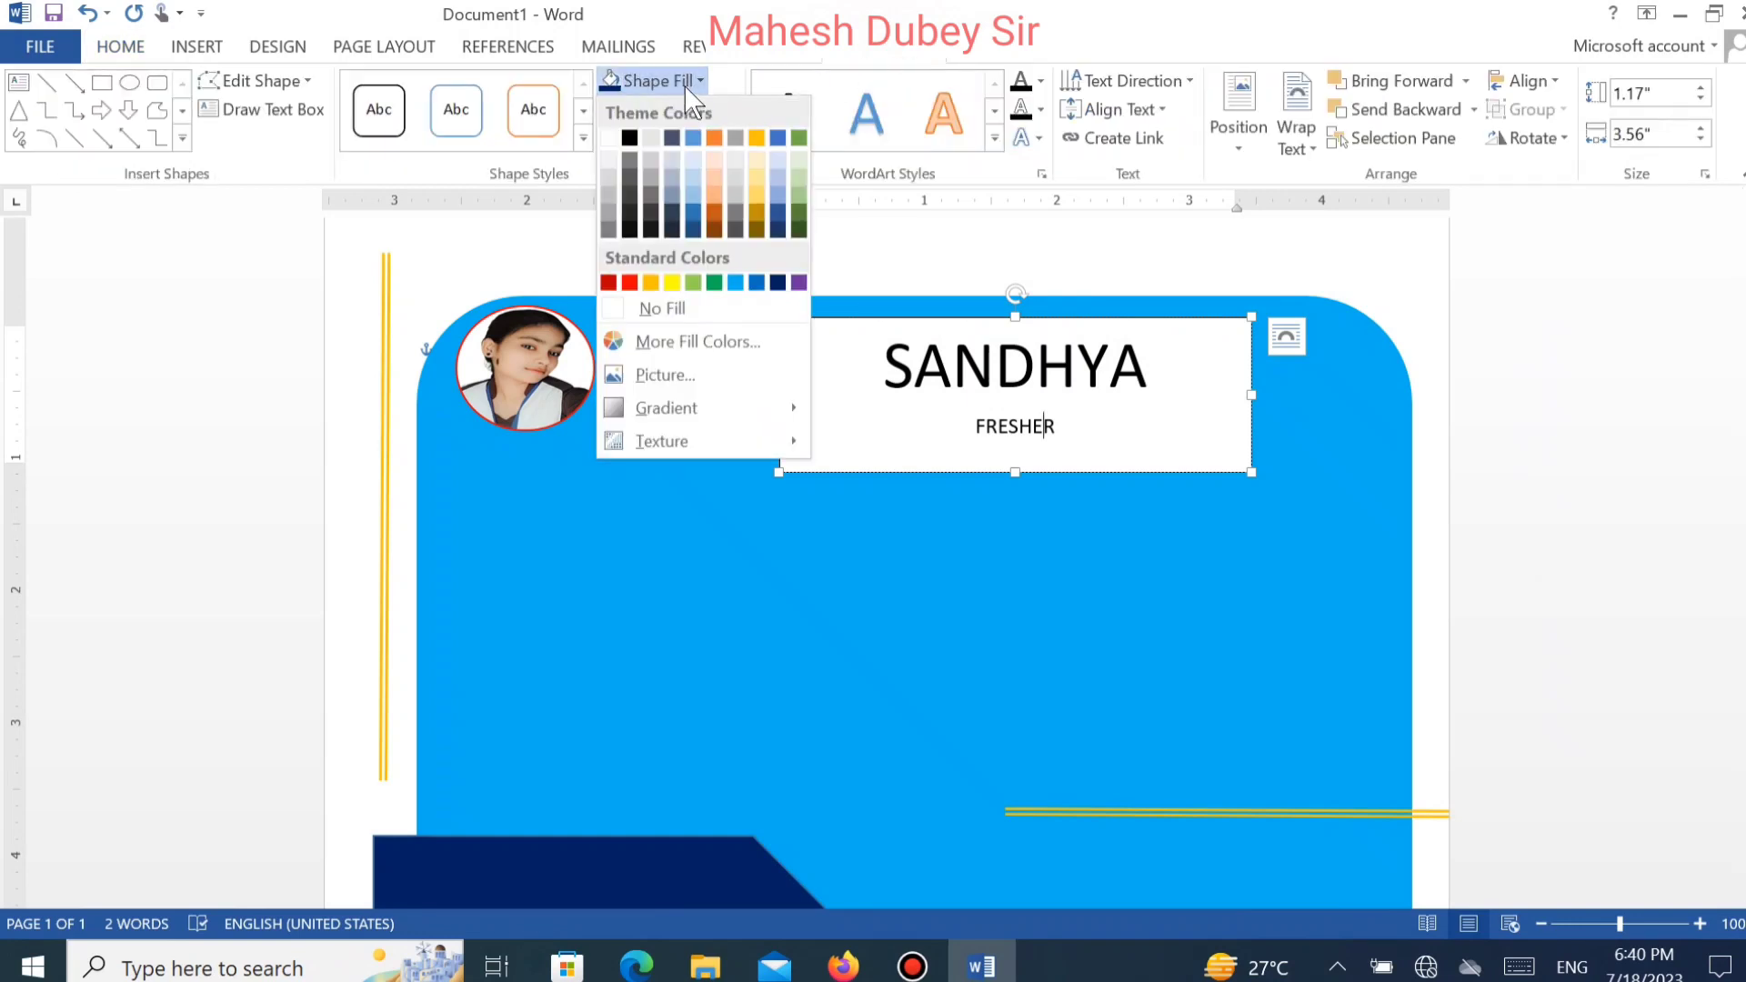
click(660, 306)
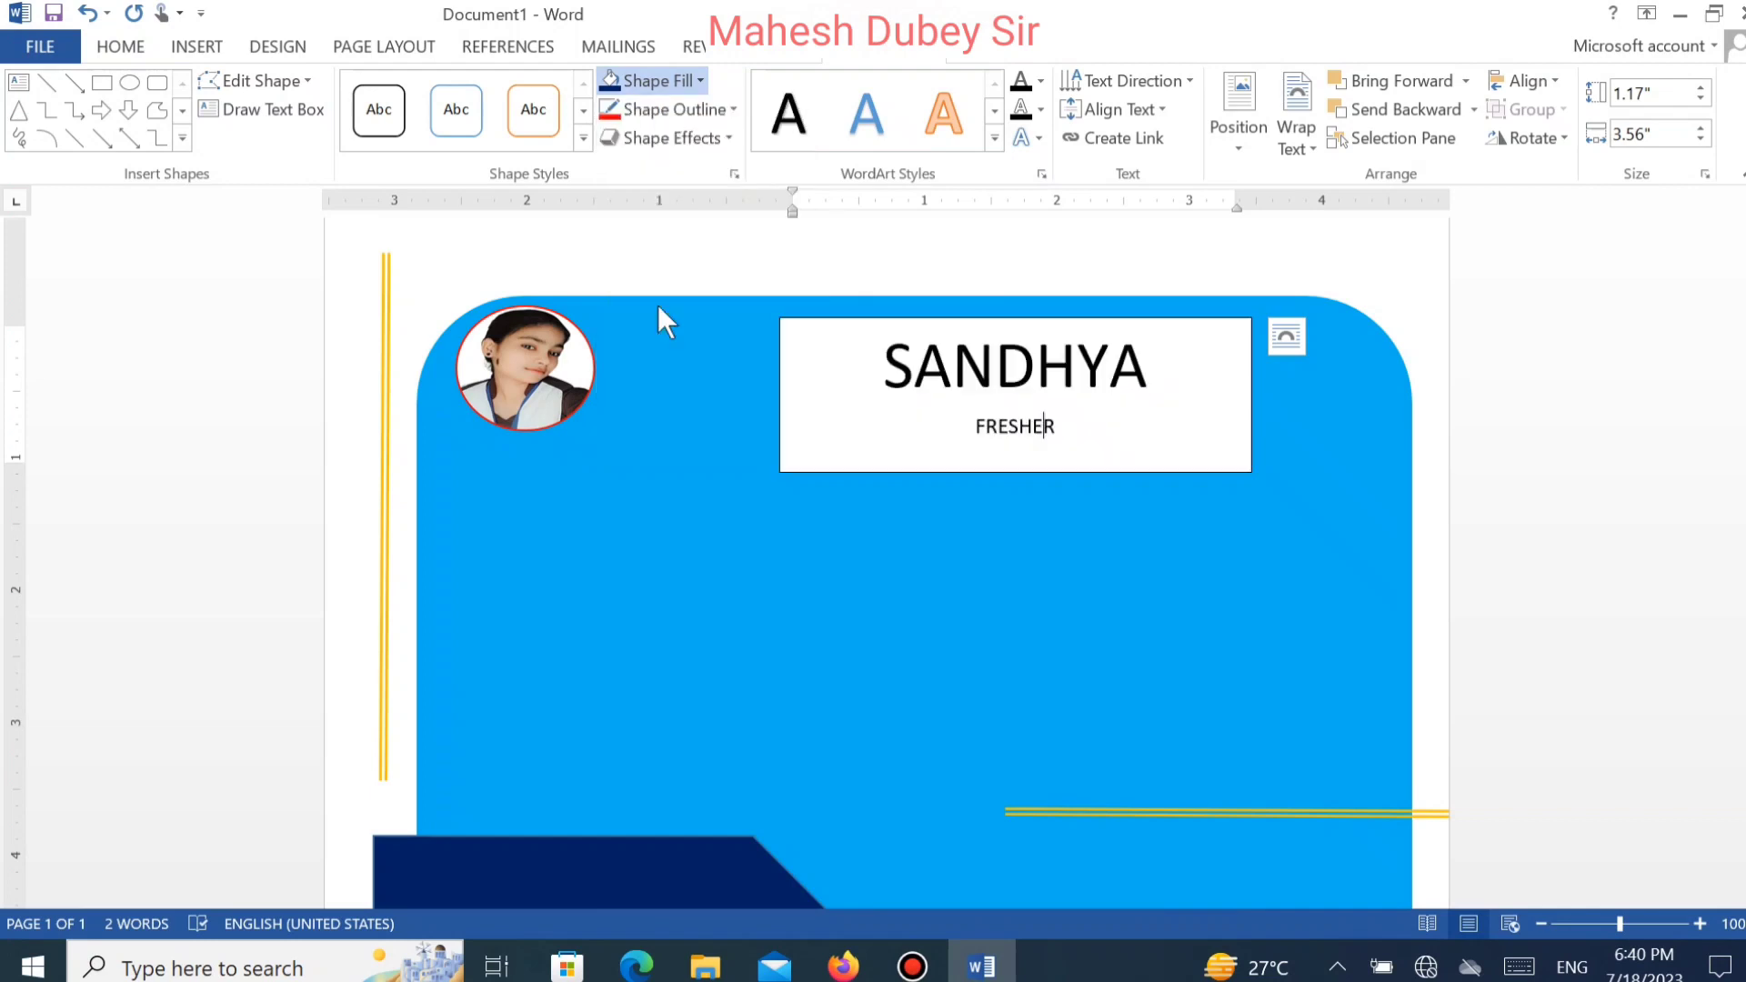
click(714, 110)
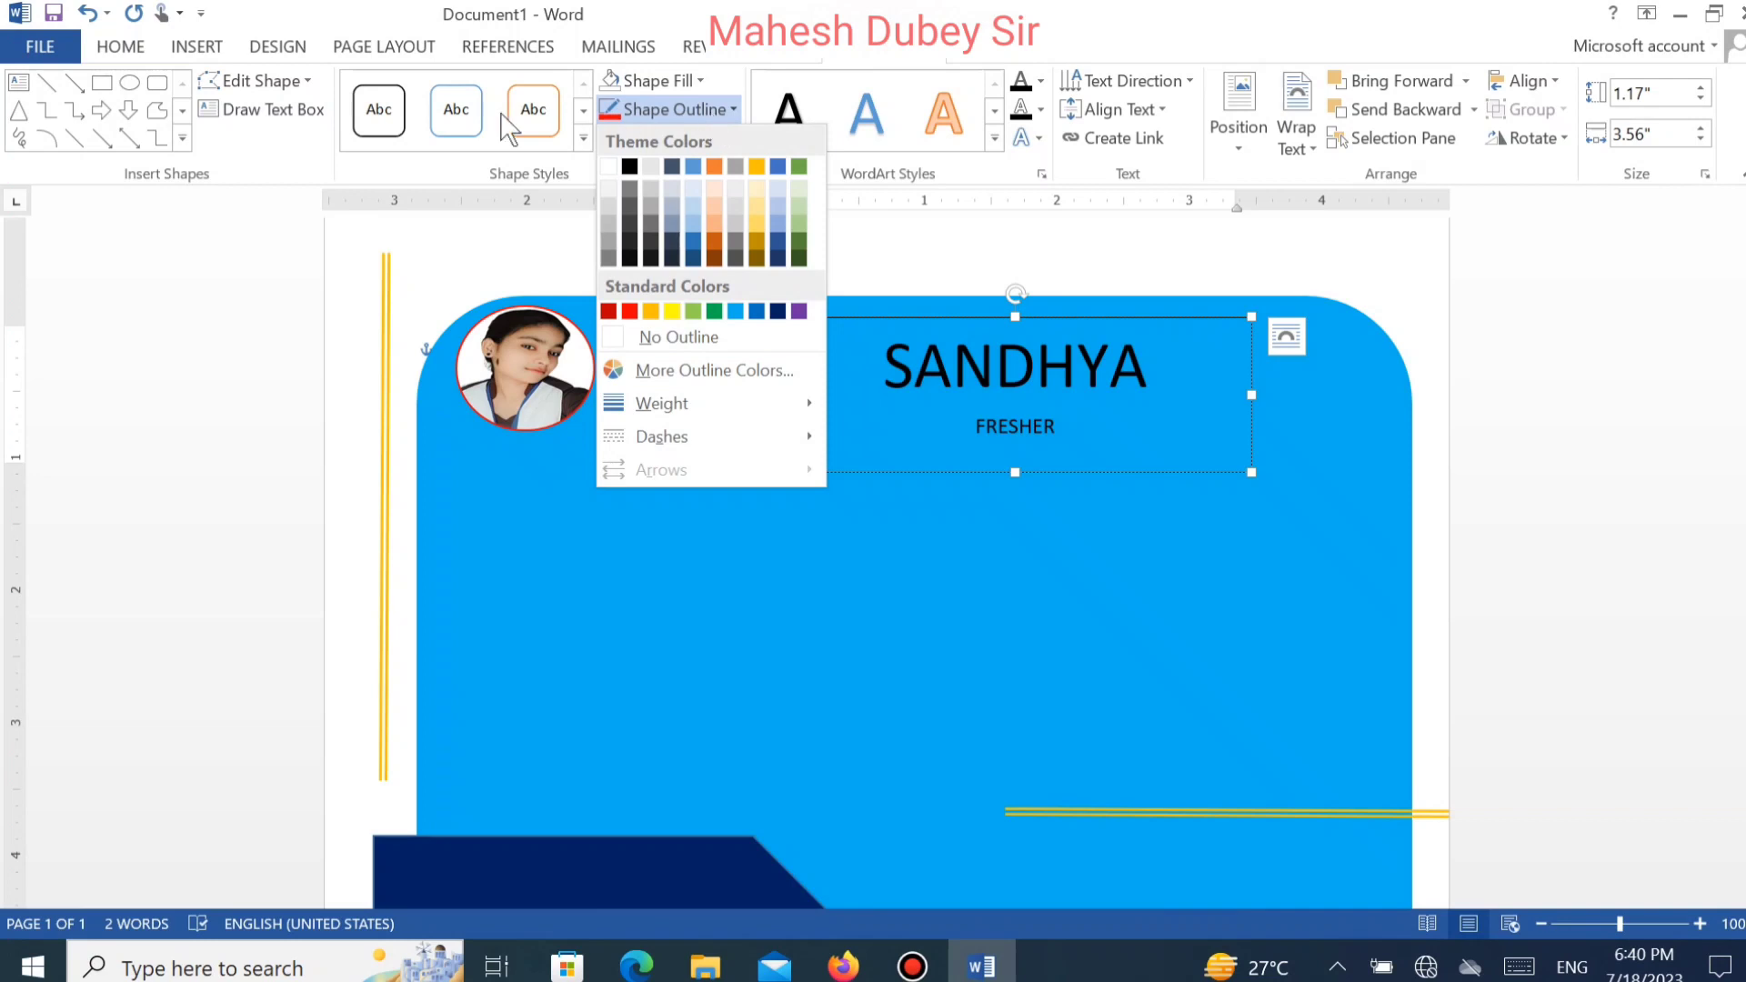
click(665, 333)
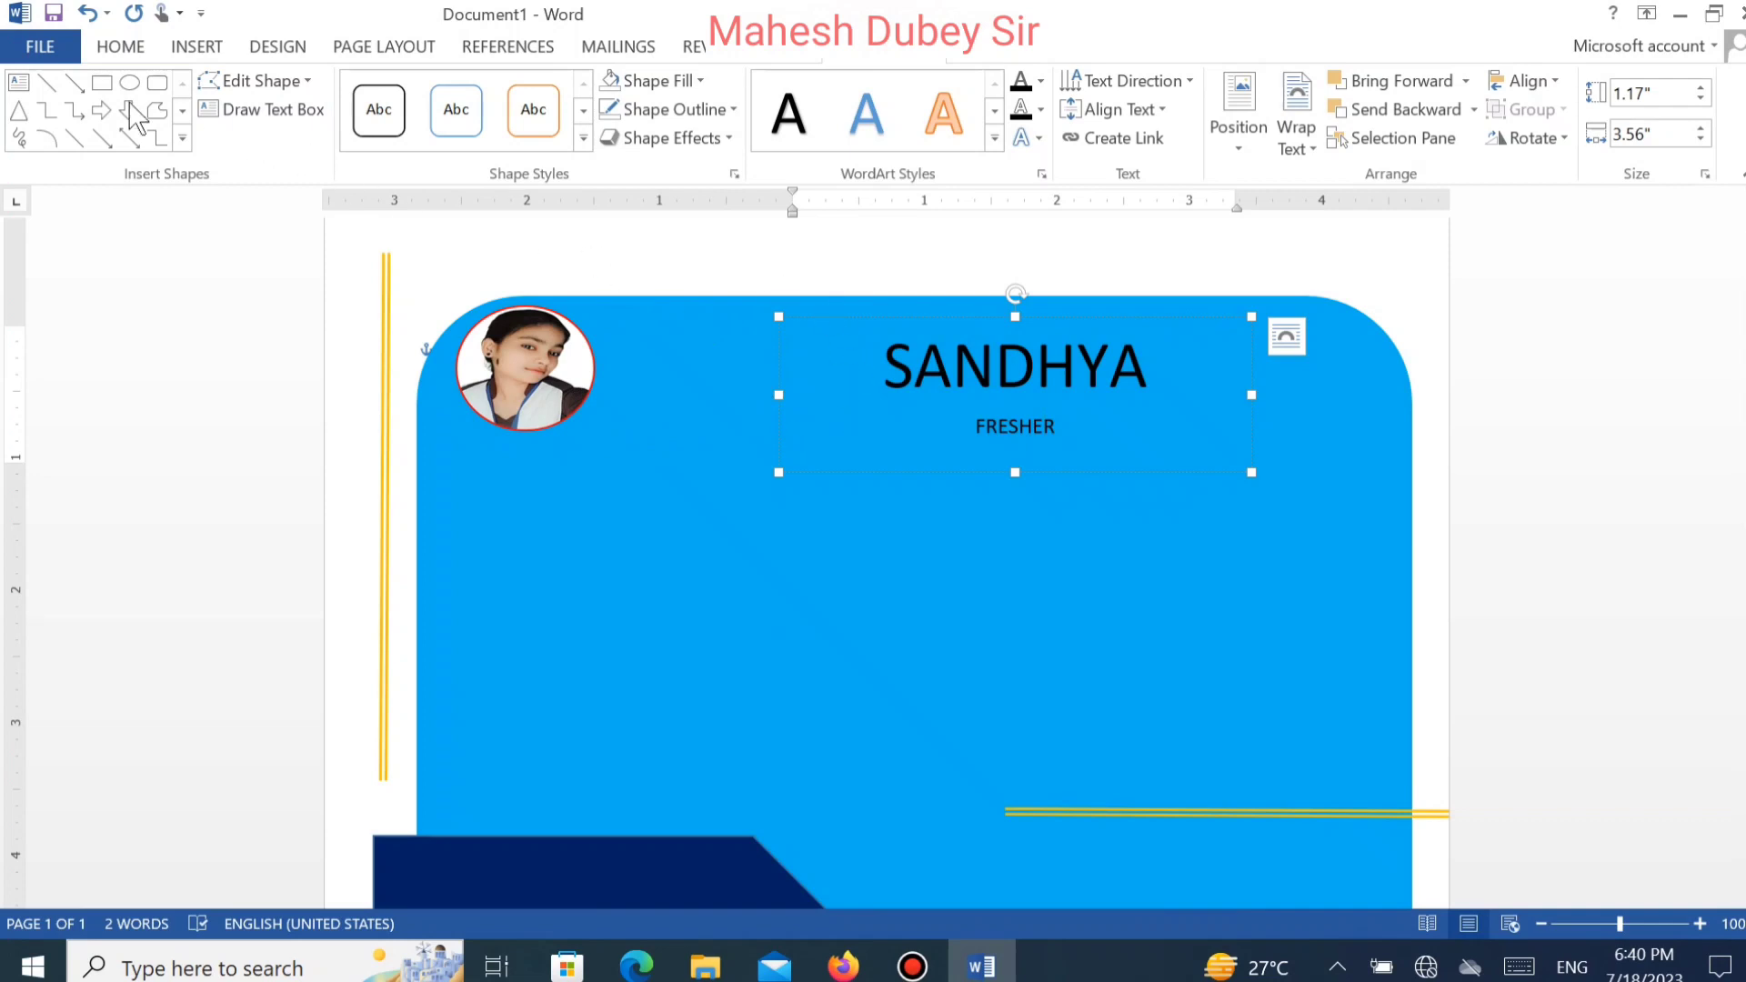
Draw a vertical line about 1.06" long just before the name and set its weight to 6 pt.
click(47, 86)
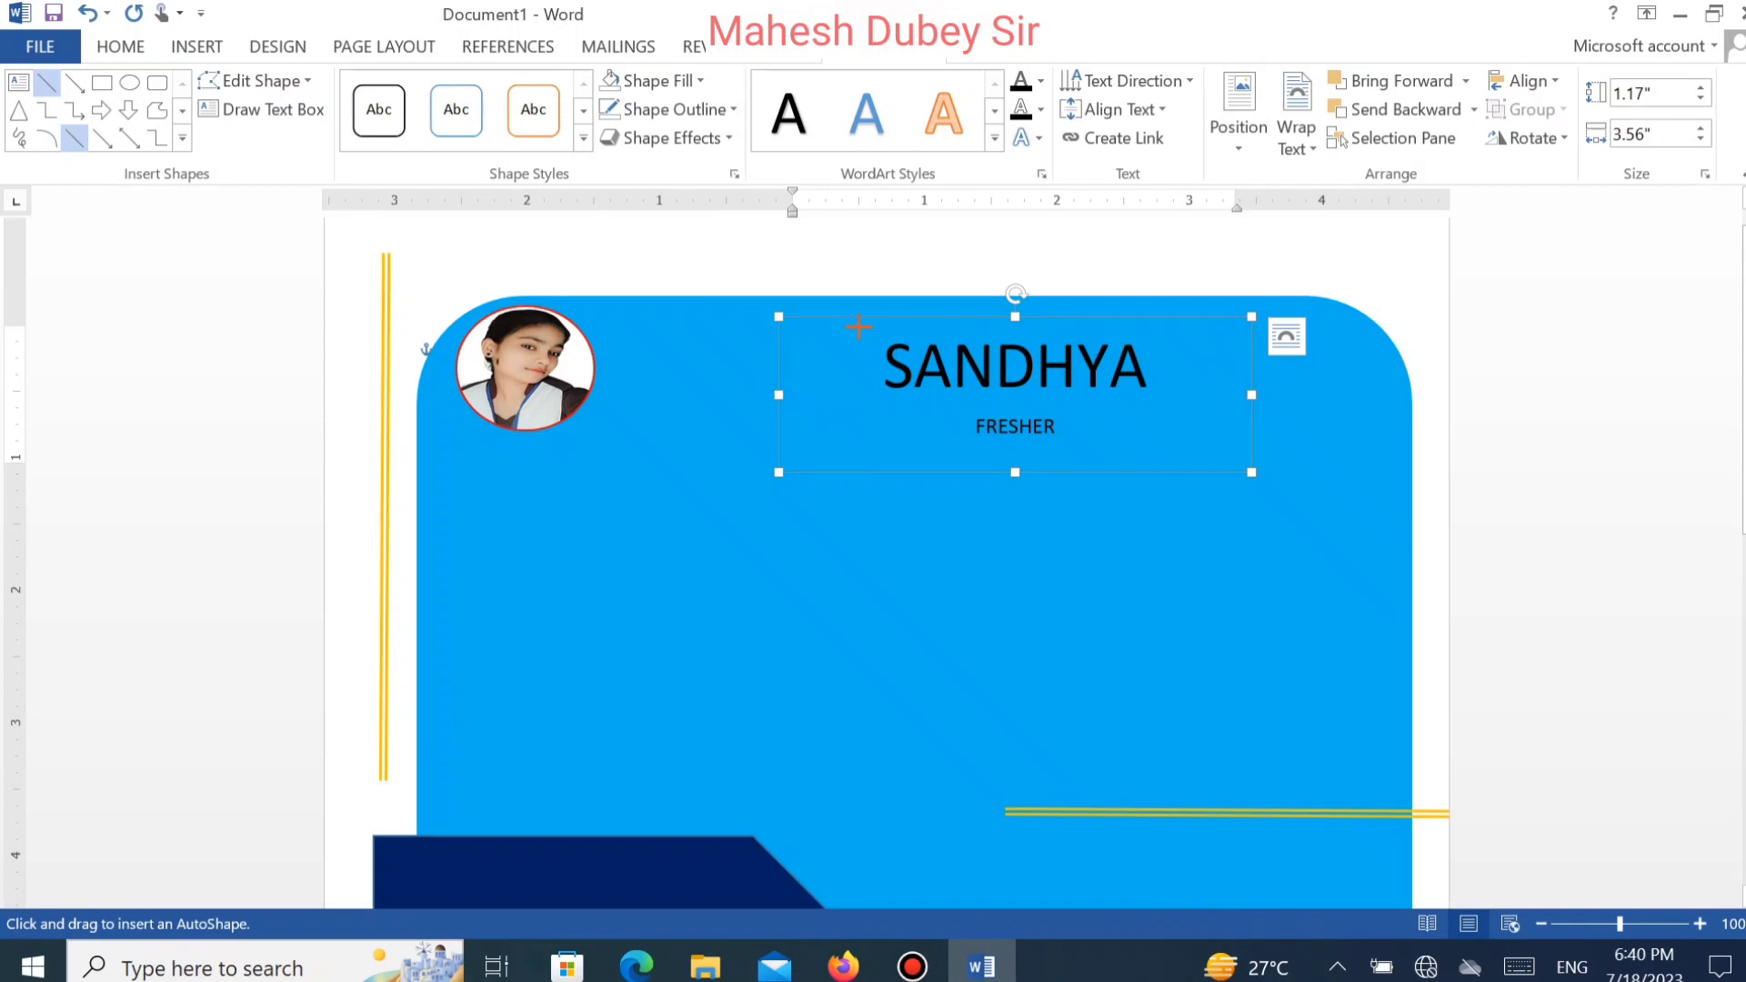
drag(858, 323, 858, 463)
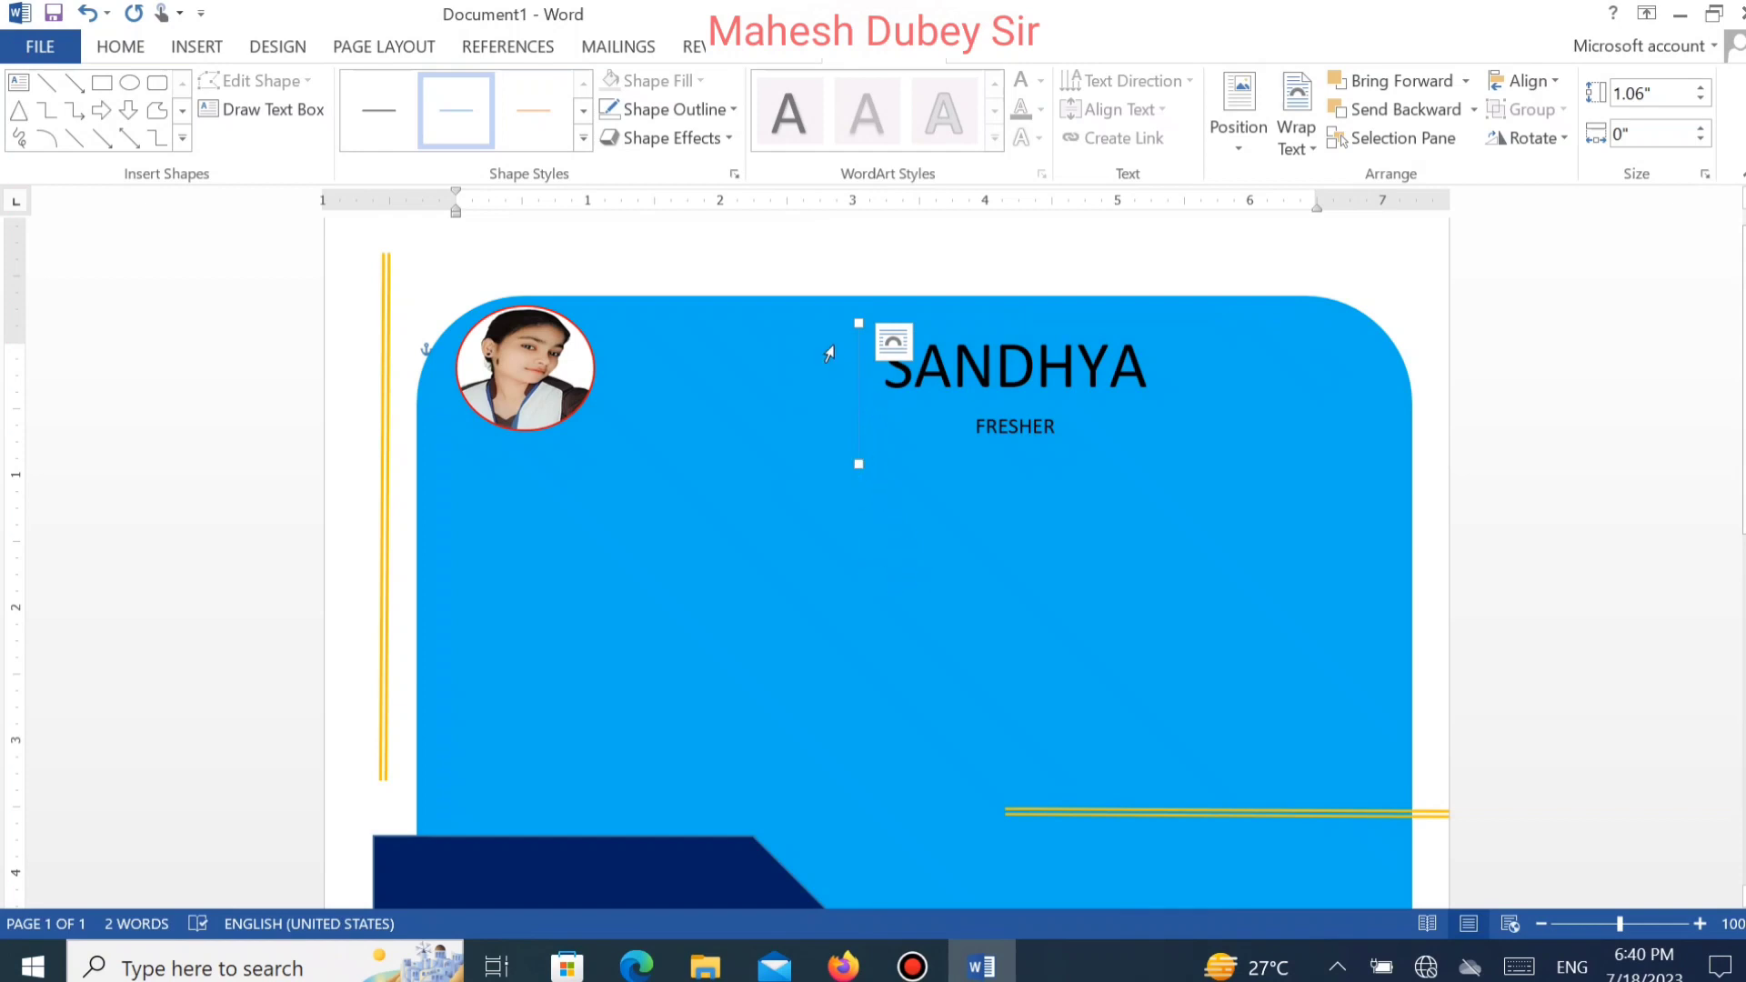
click(714, 109)
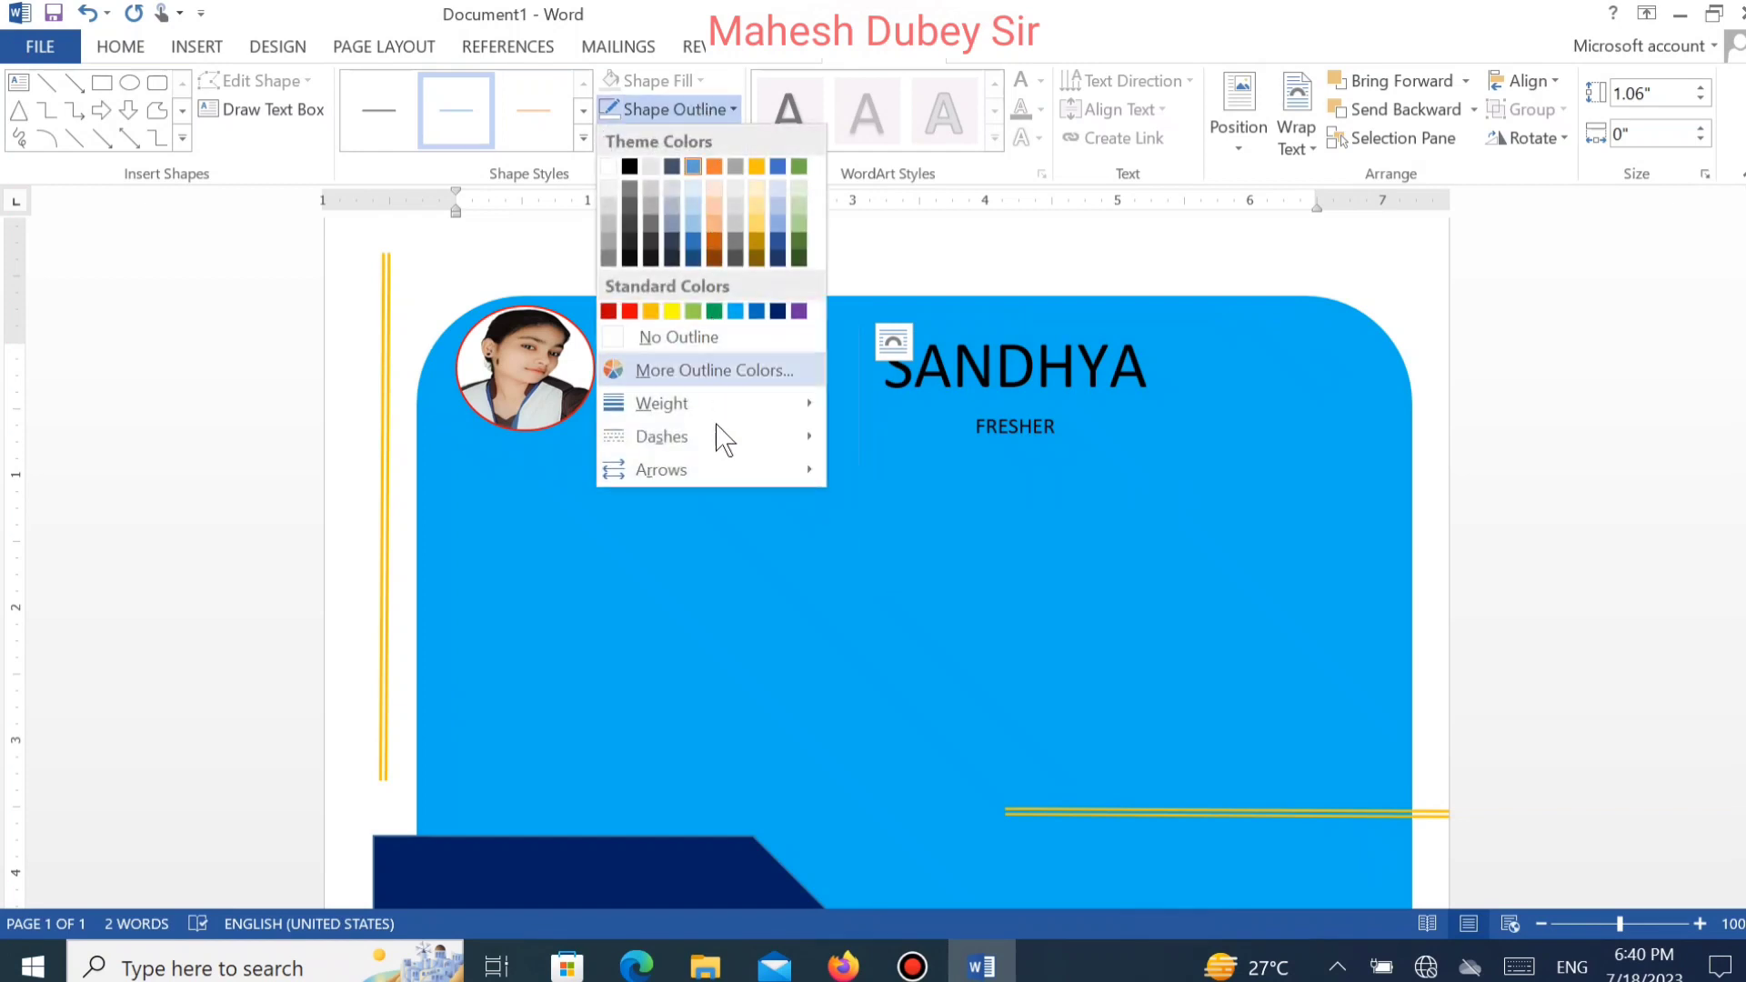
mouse_move(724, 401)
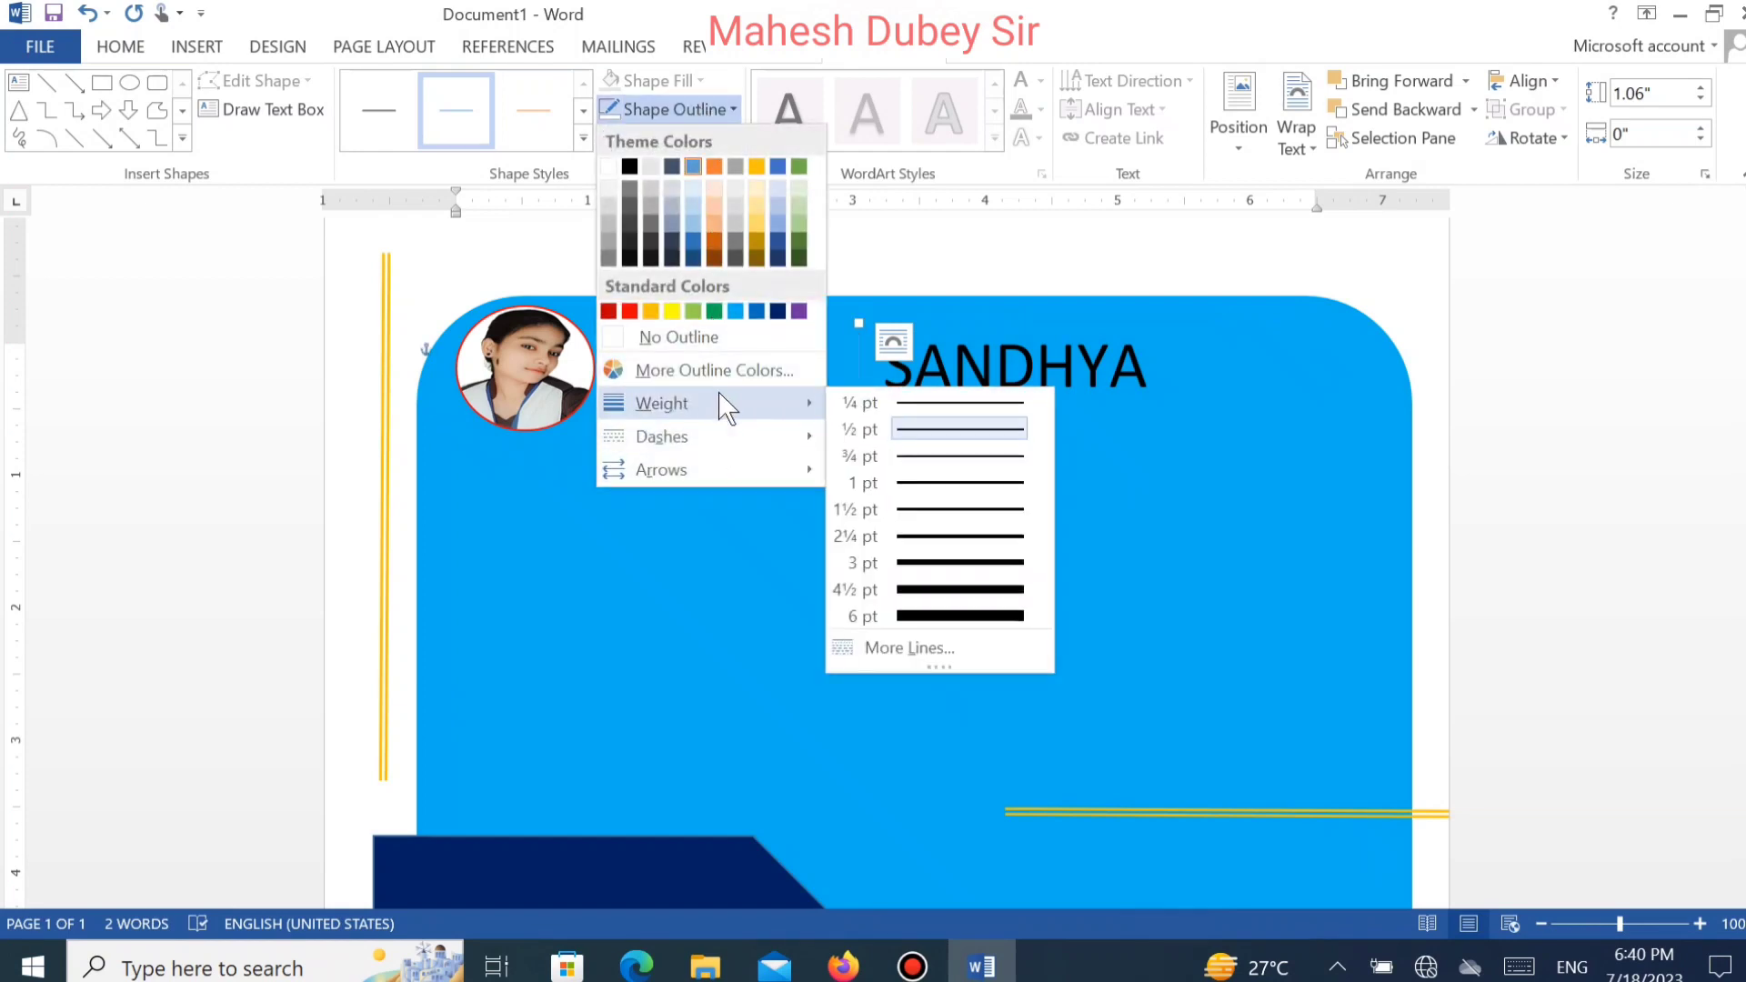
click(974, 615)
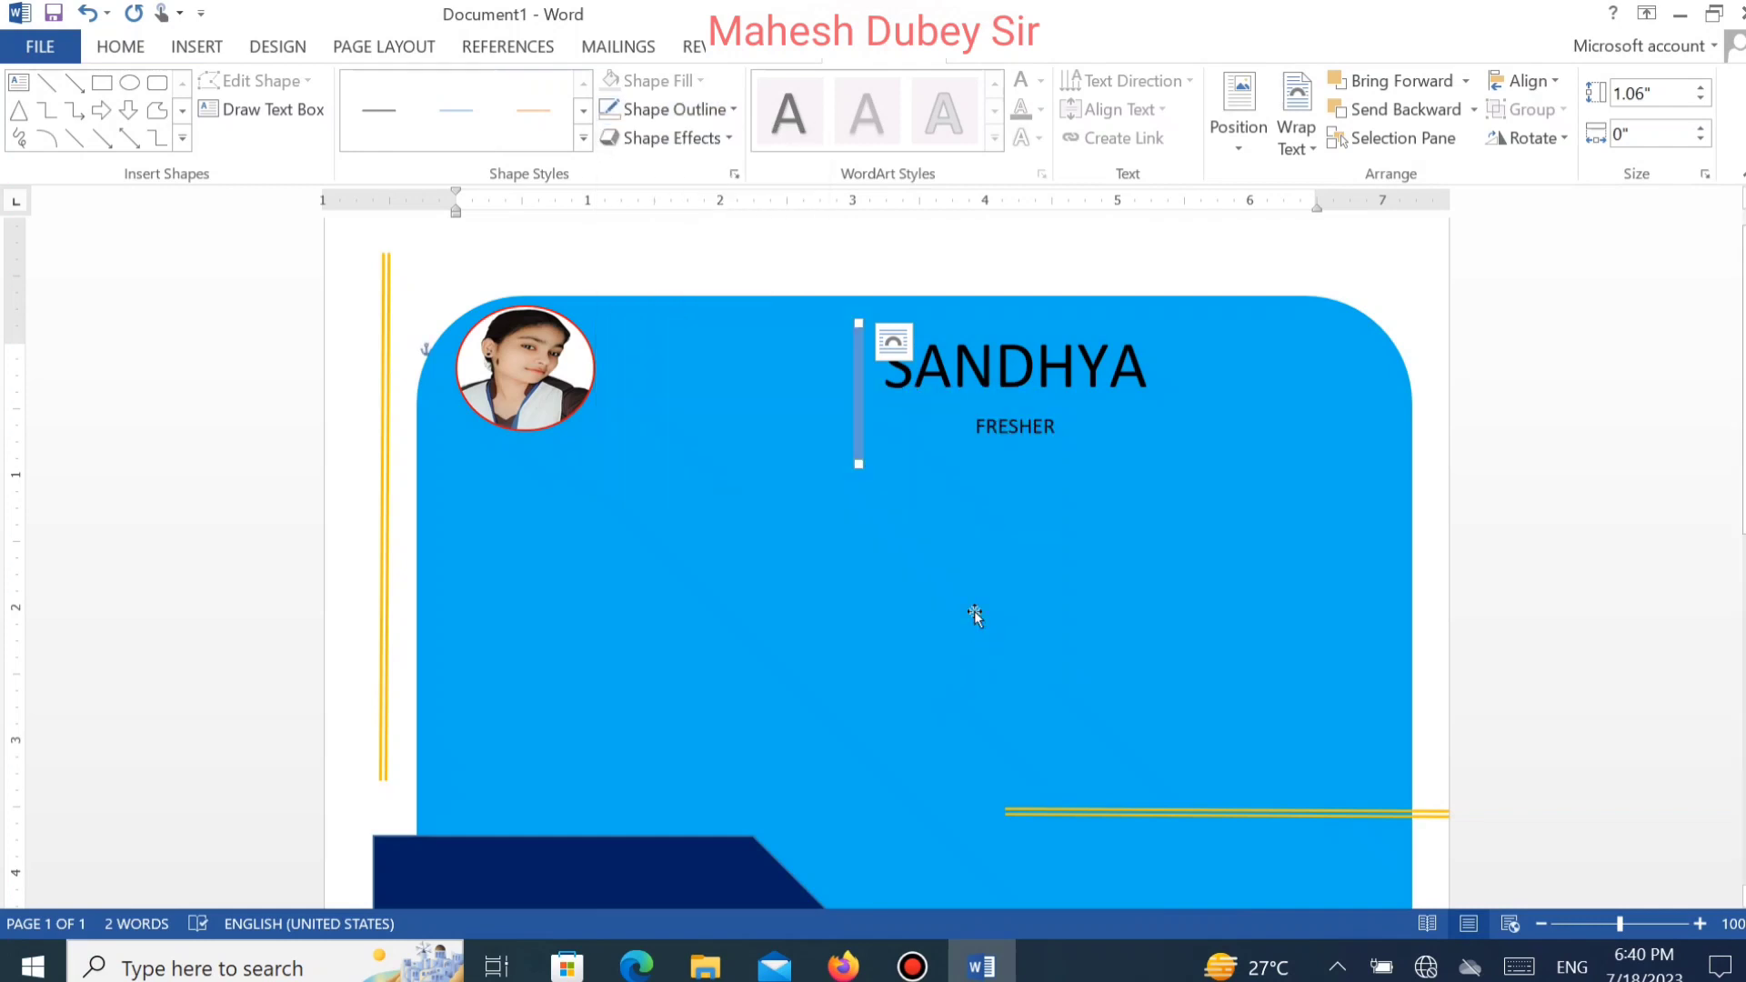
Give the vertical line a compound type made of one thin and one thick stroke.
click(690, 111)
mouse_move(782, 406)
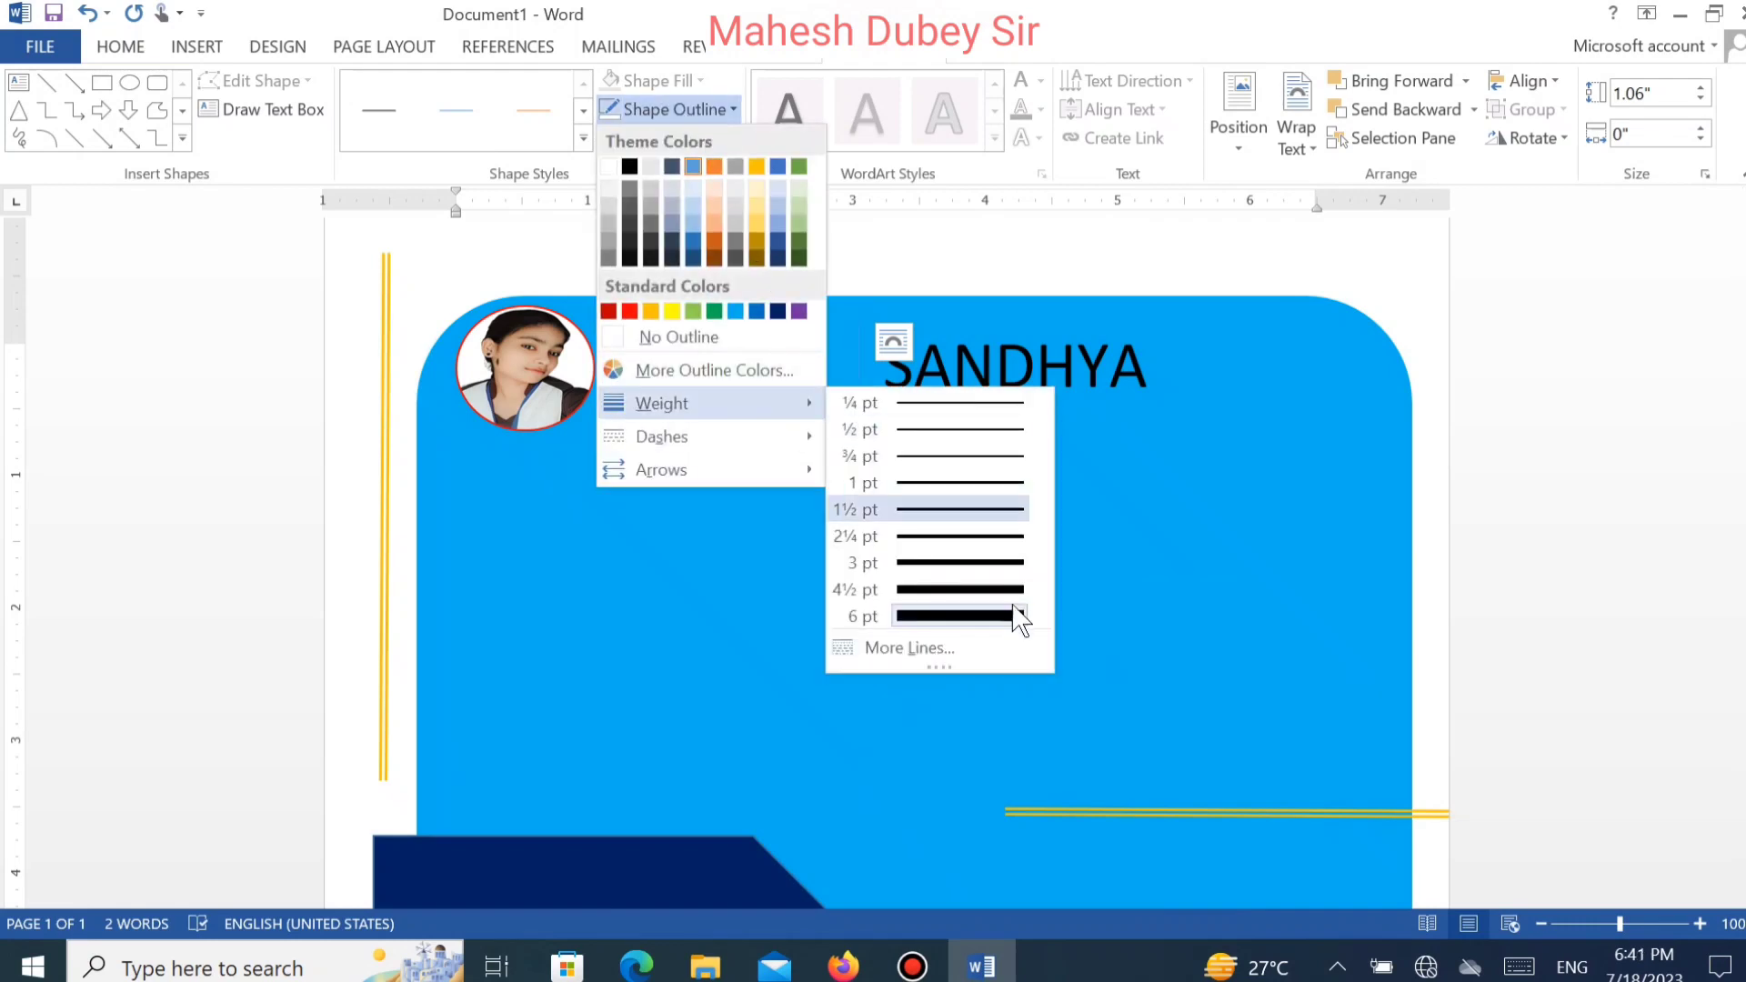
click(967, 646)
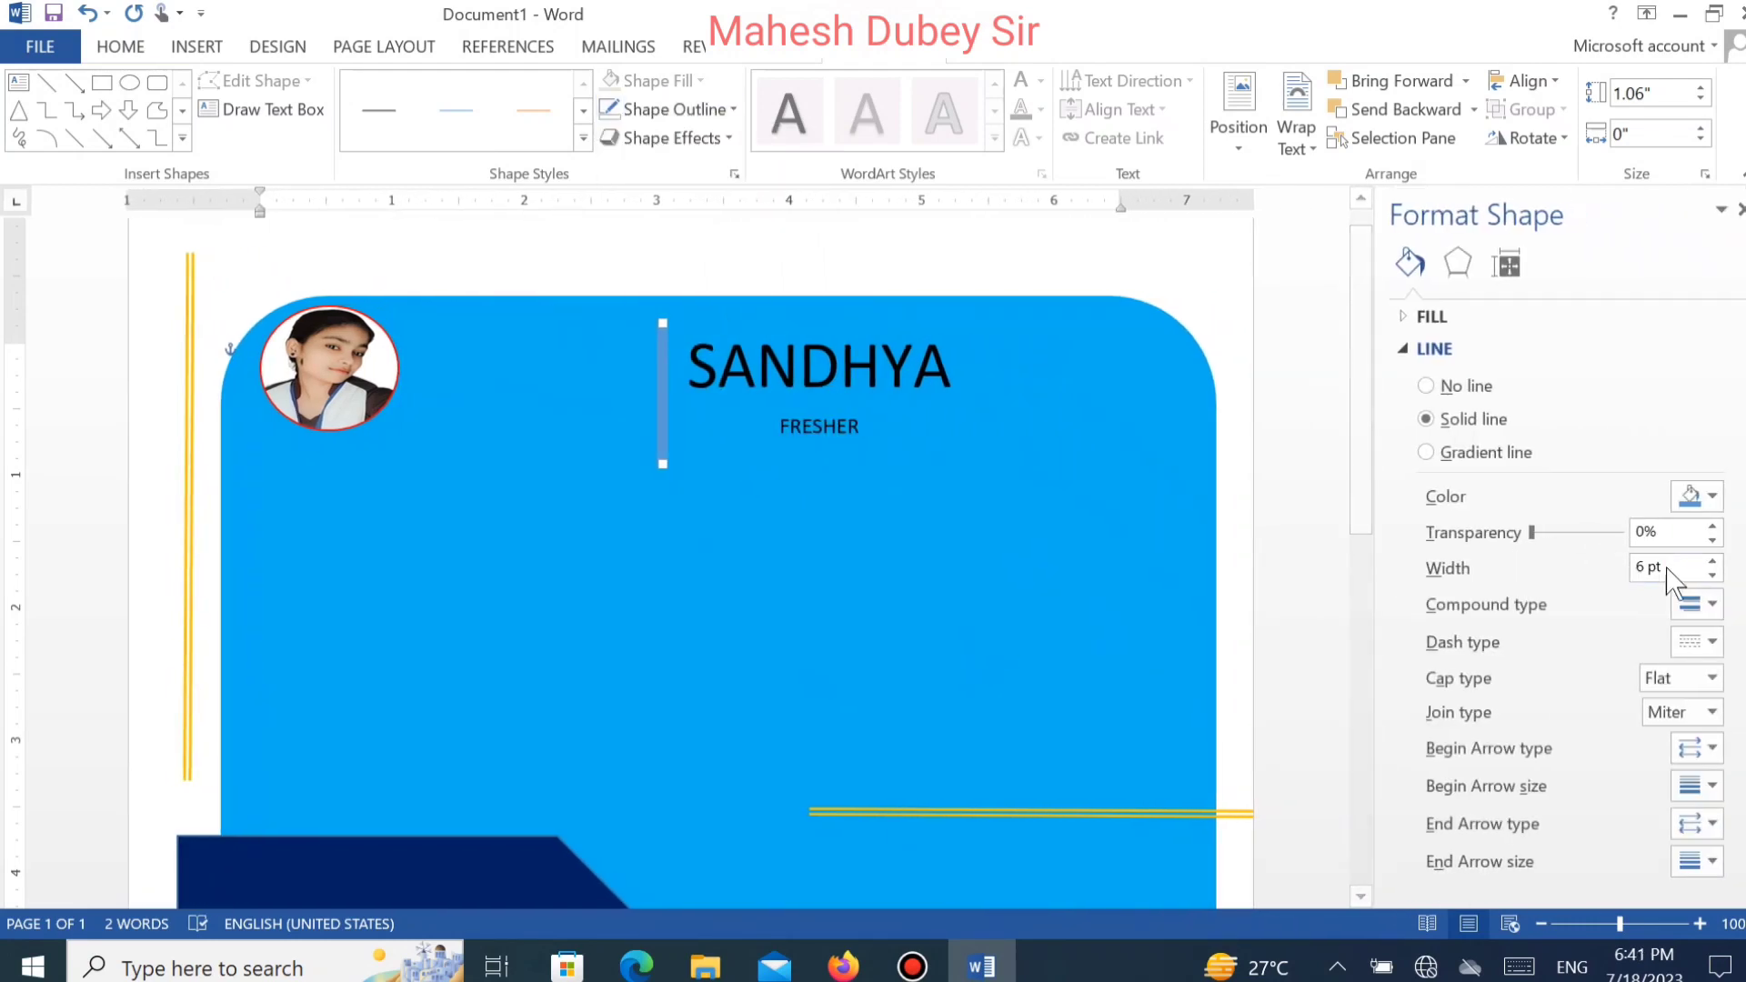
click(1710, 603)
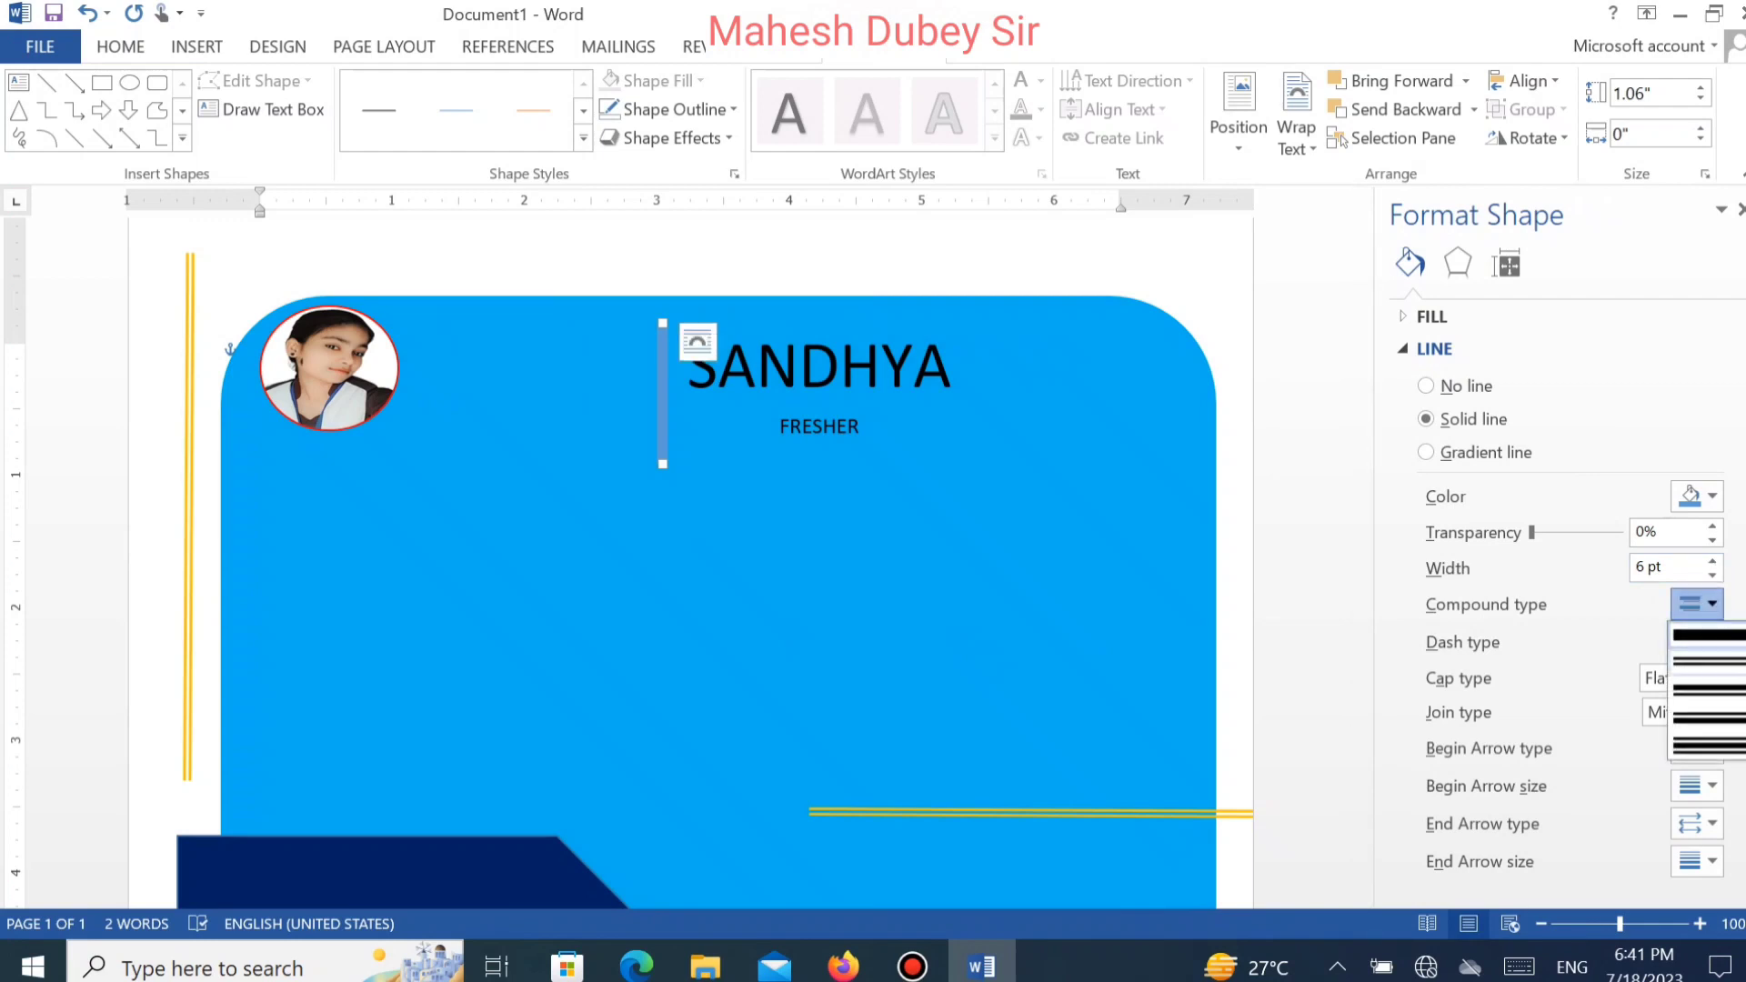
click(1737, 705)
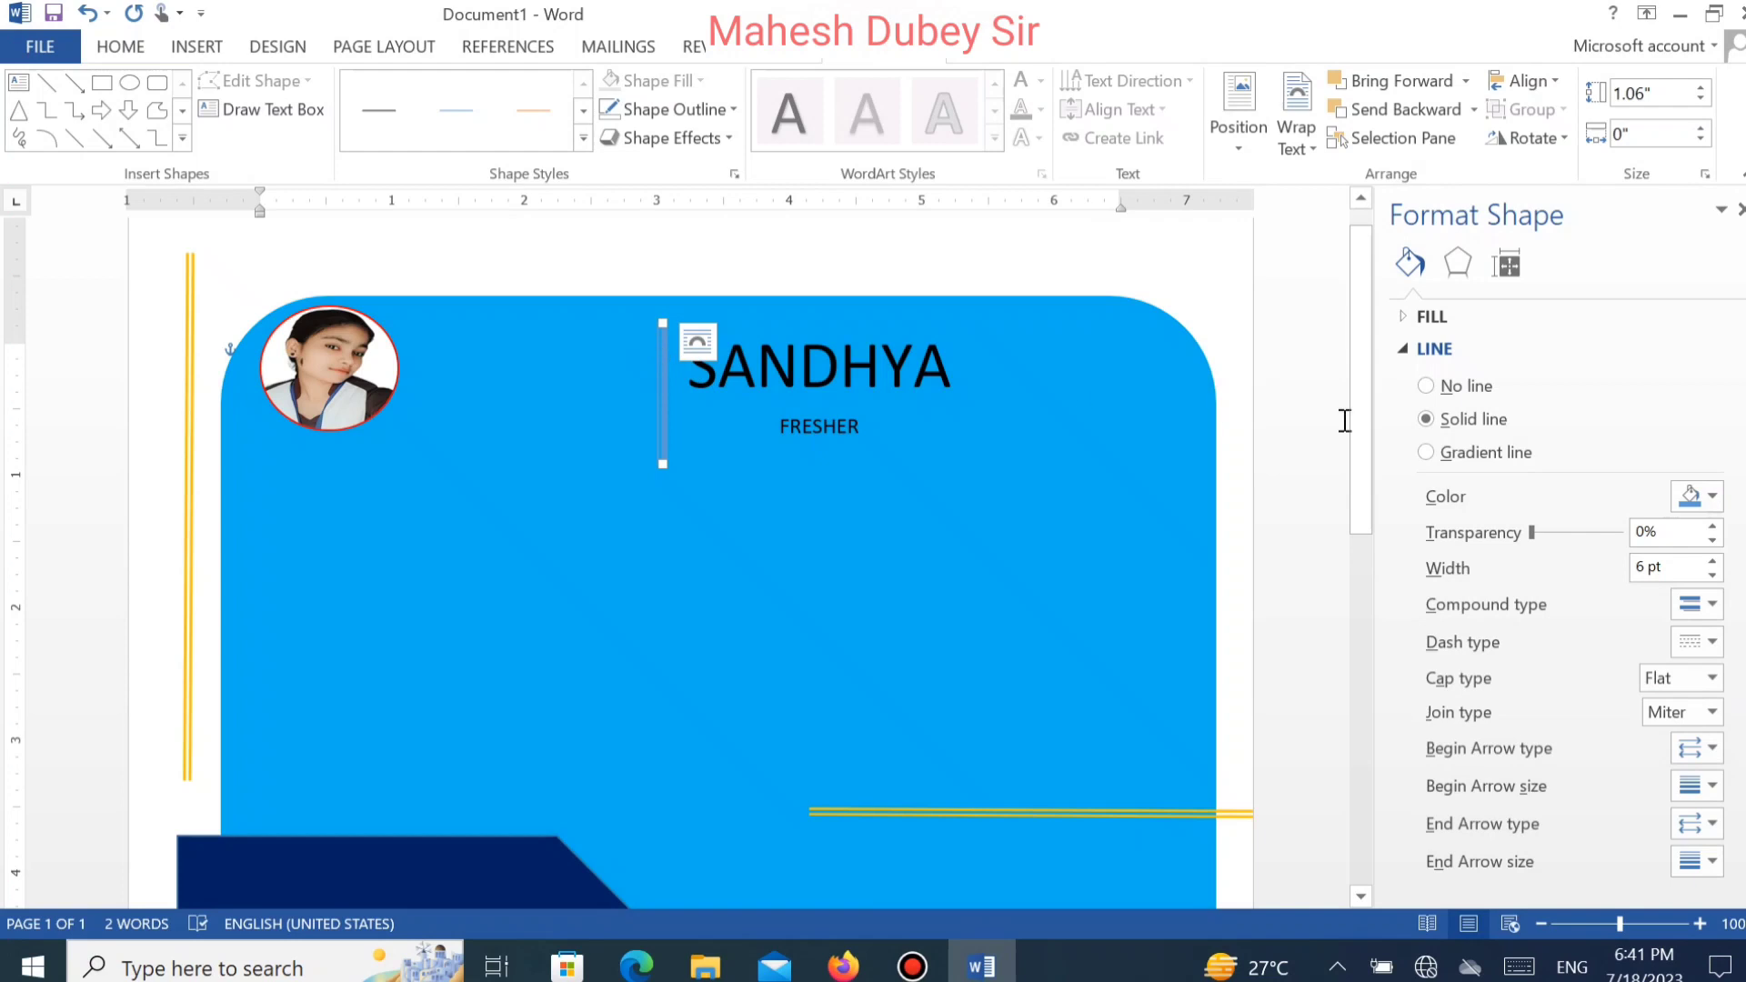
Increase the vertical line's width to 9 pt.
click(1713, 560)
click(1713, 560)
click(1713, 560)
click(1714, 560)
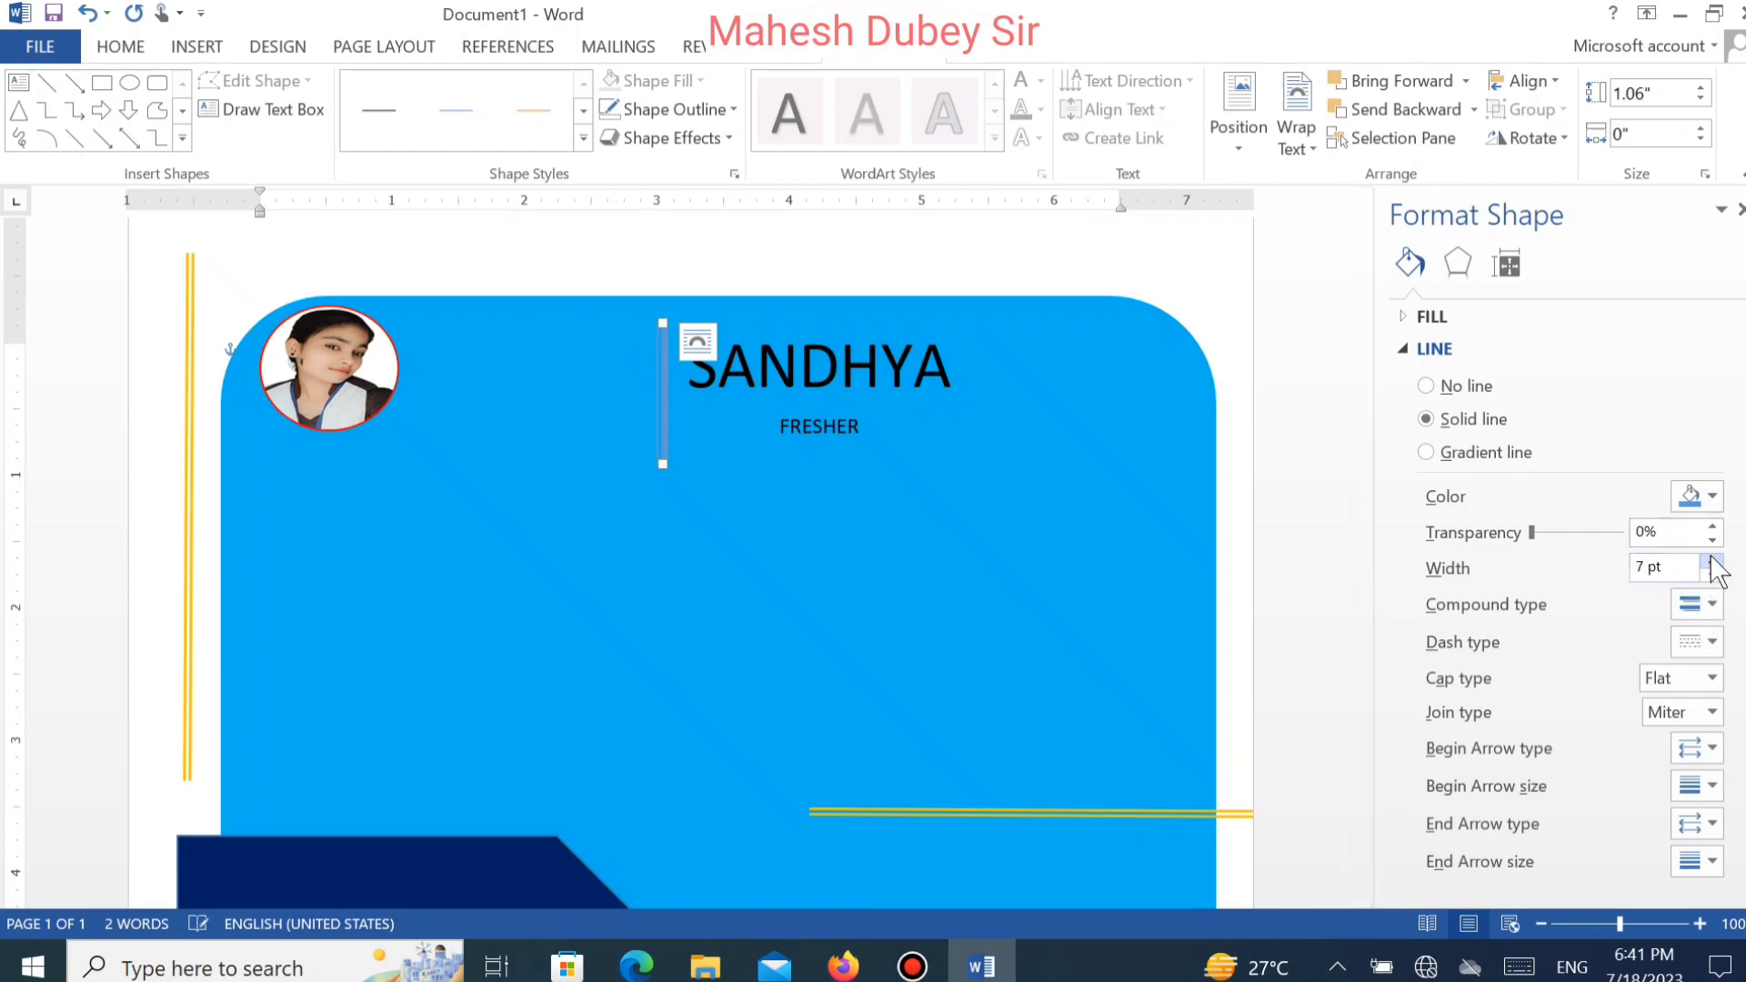
click(1714, 560)
click(1713, 560)
click(1713, 560)
click(1713, 560)
click(1713, 560)
click(1713, 560)
click(1713, 560)
click(1713, 560)
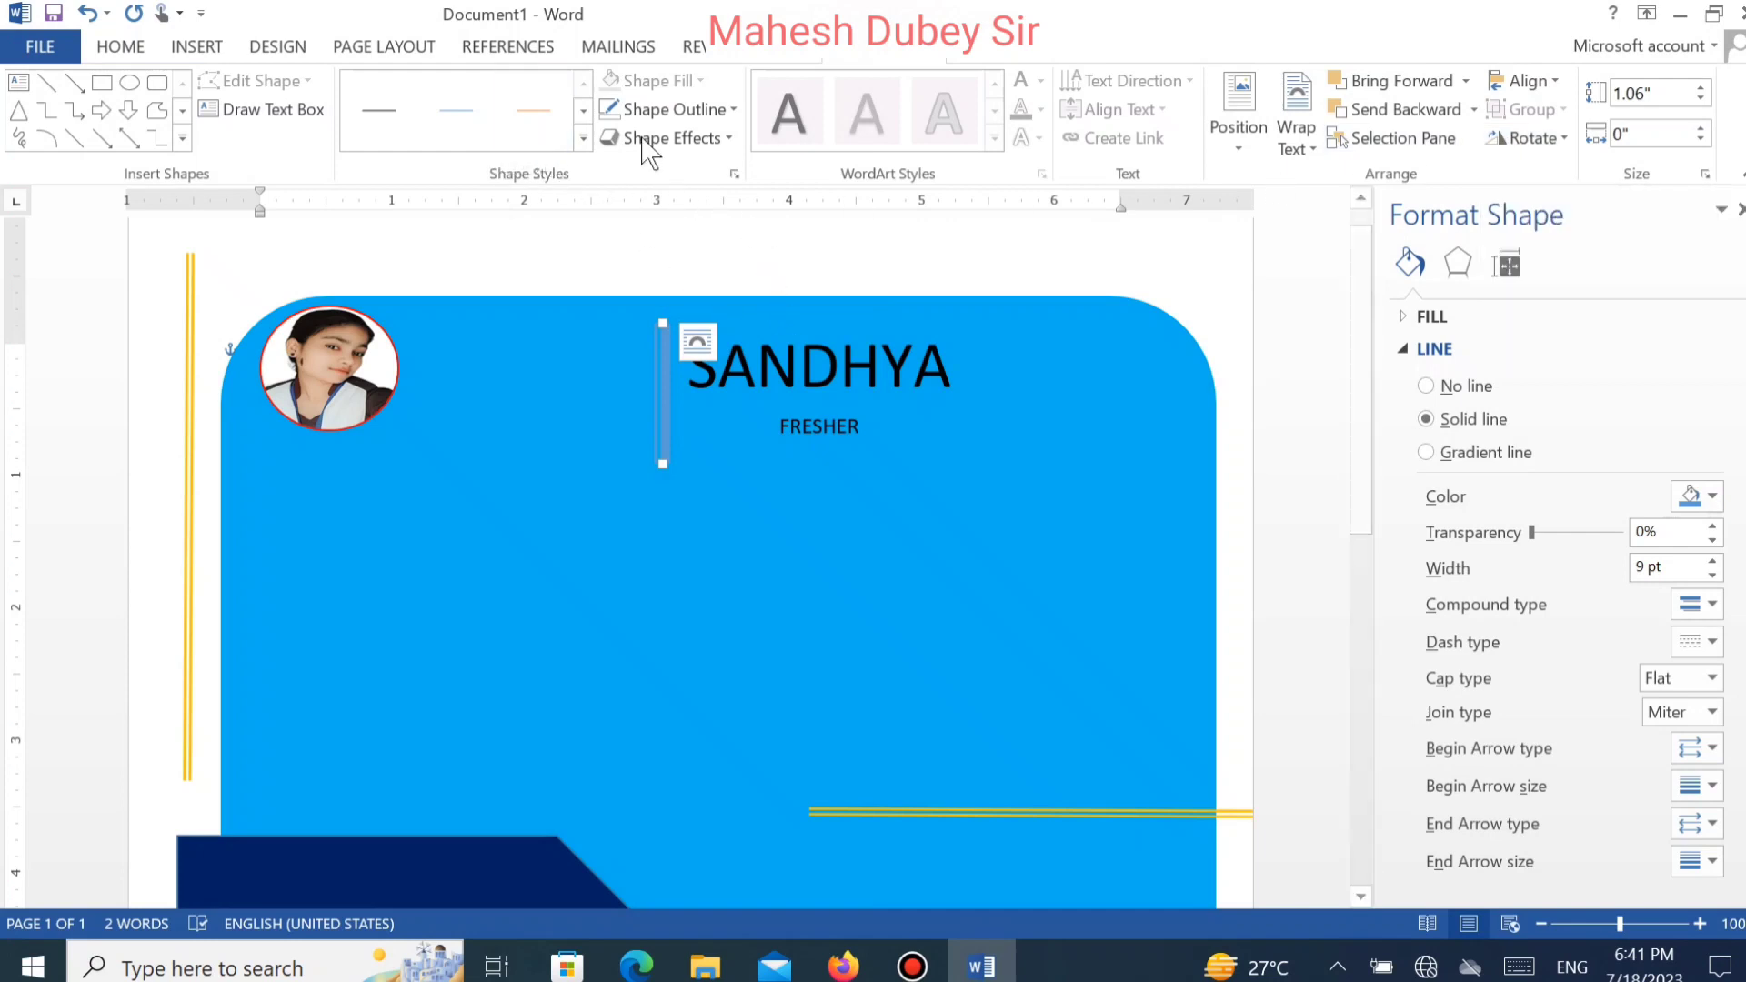
Colour the vertical line beside the name white.
click(714, 110)
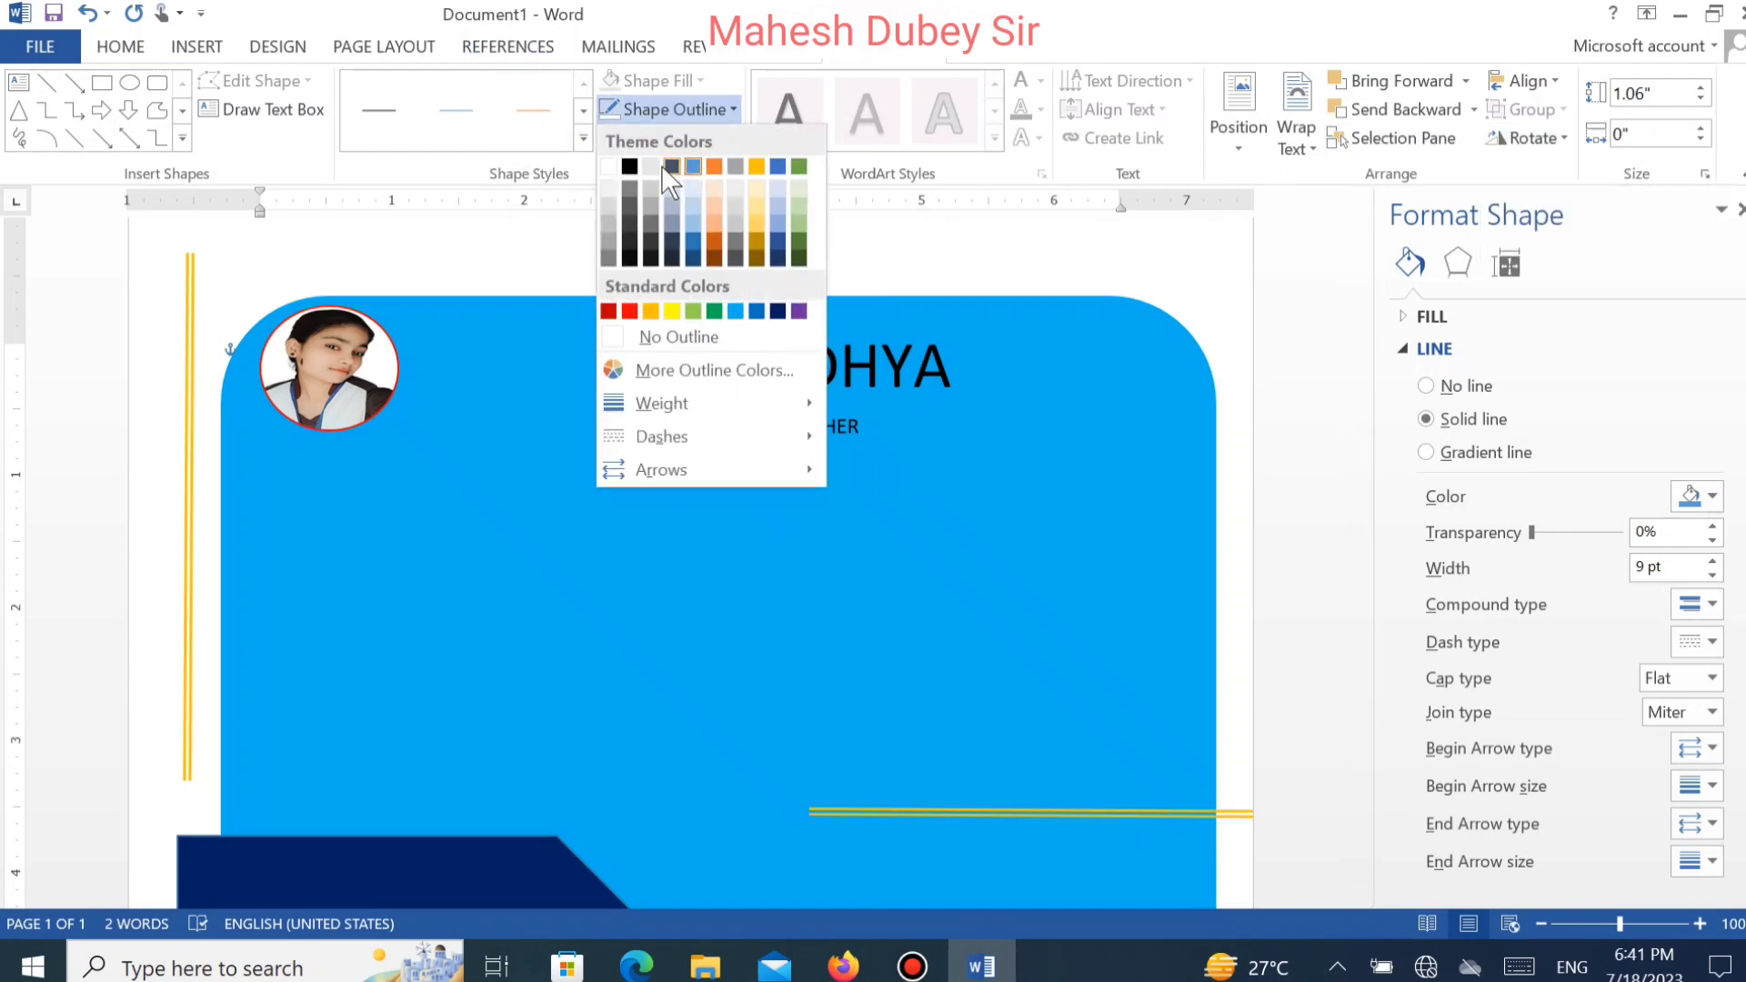
click(608, 167)
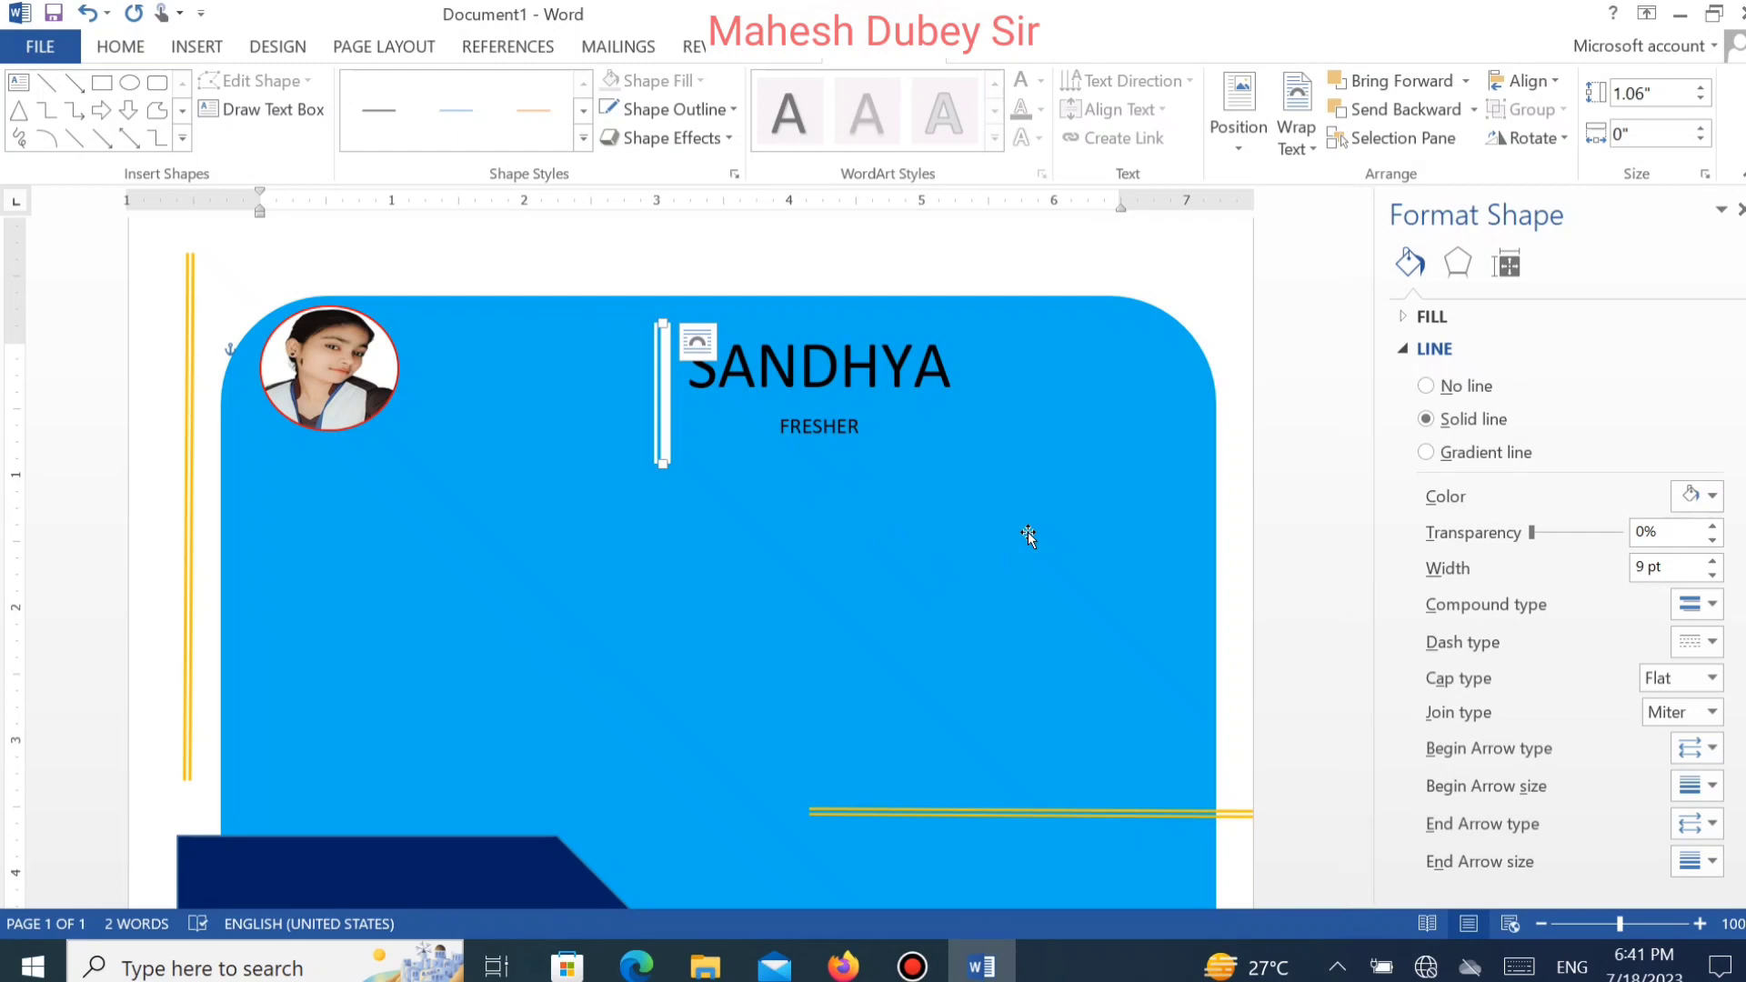
click(553, 528)
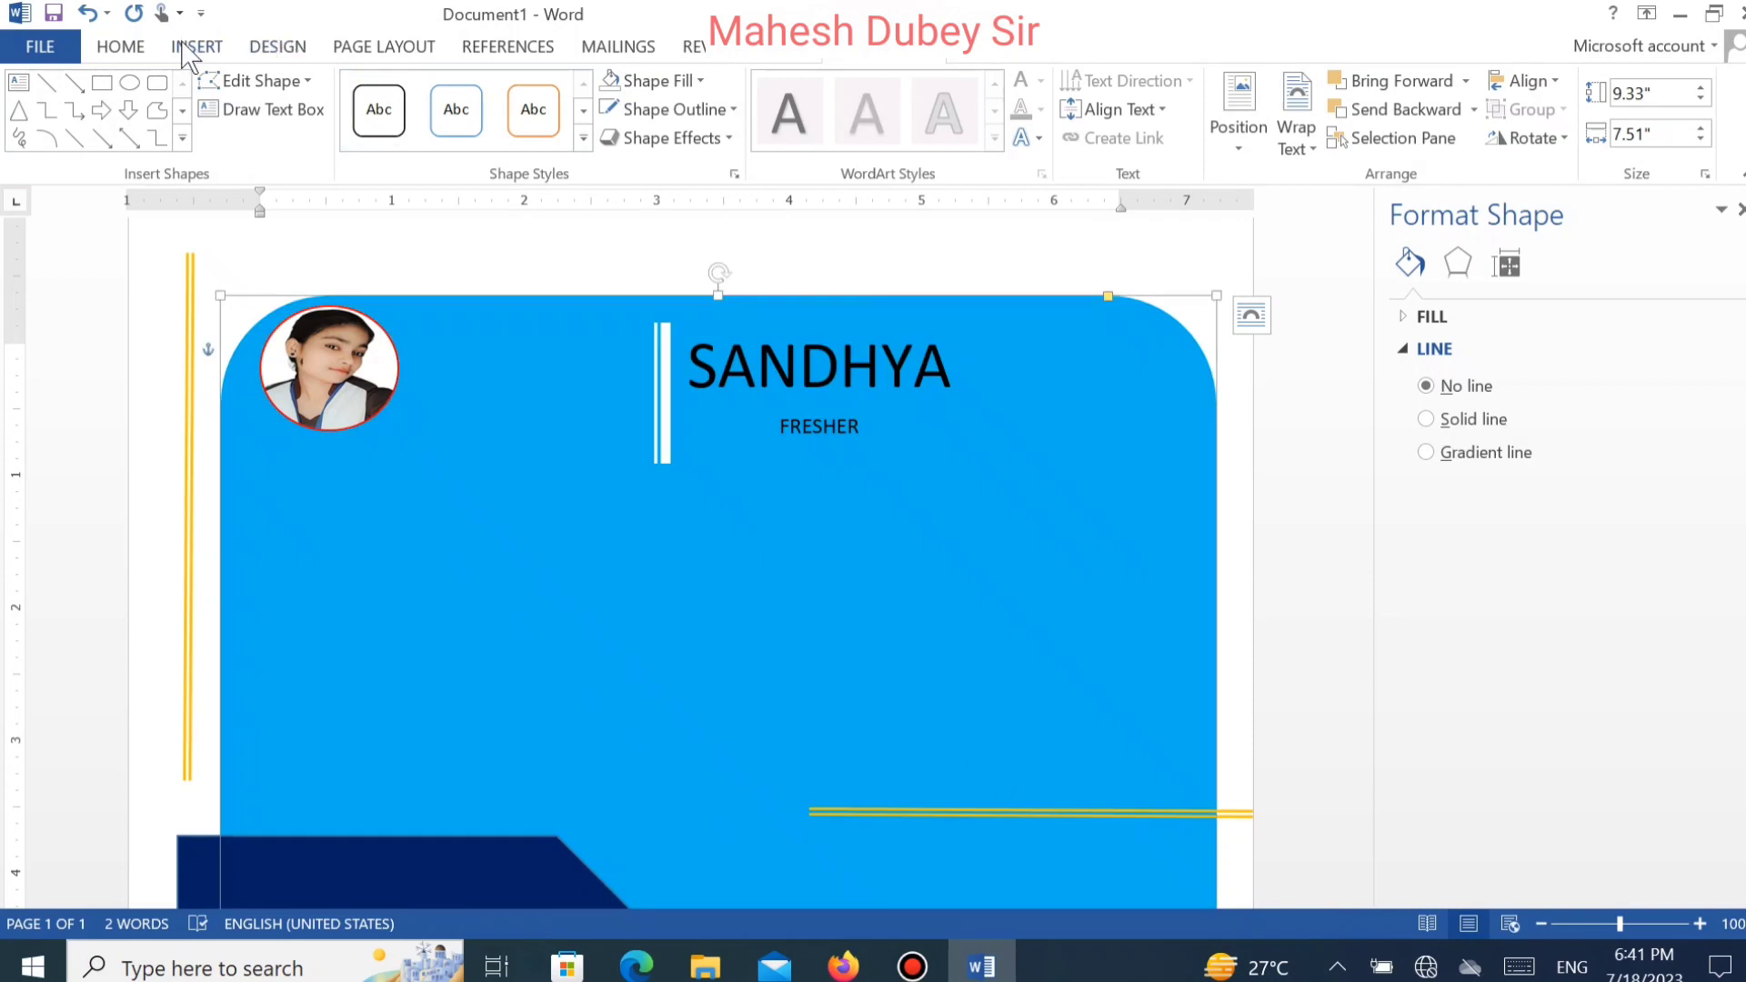
Draw a text box about 0.38" high below the photo and name, and widen it to about 7.5" across the light blue shape.
click(189, 50)
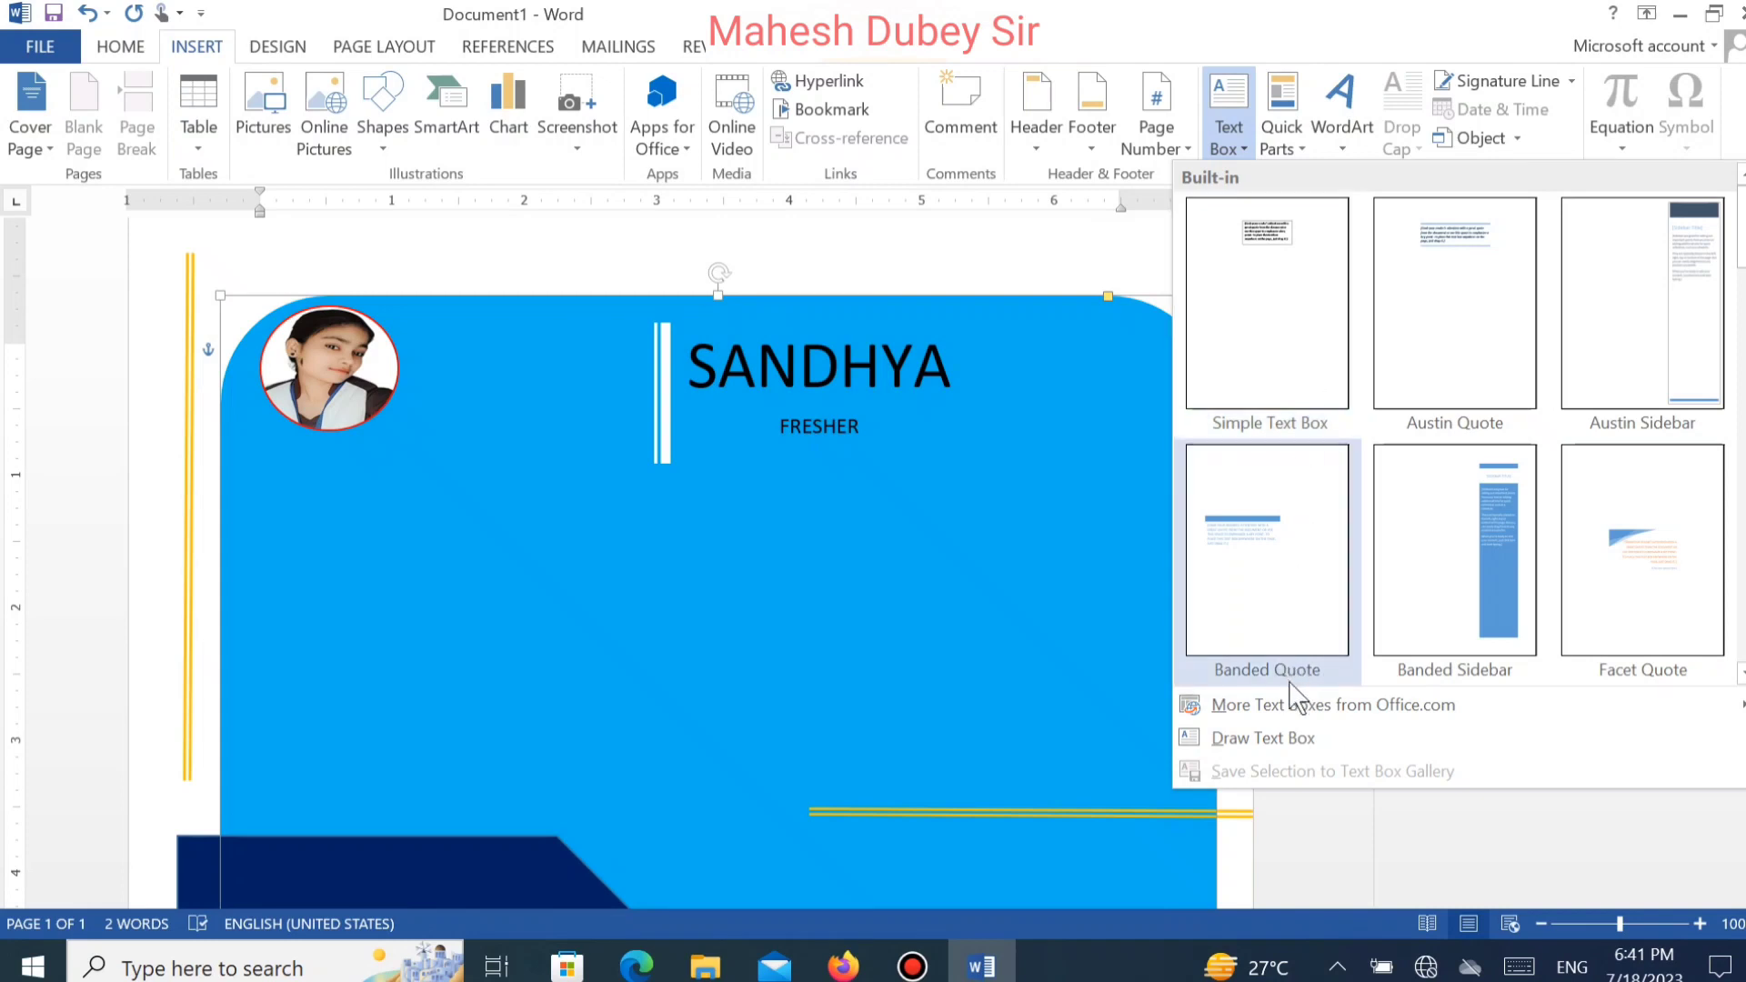
click(1260, 737)
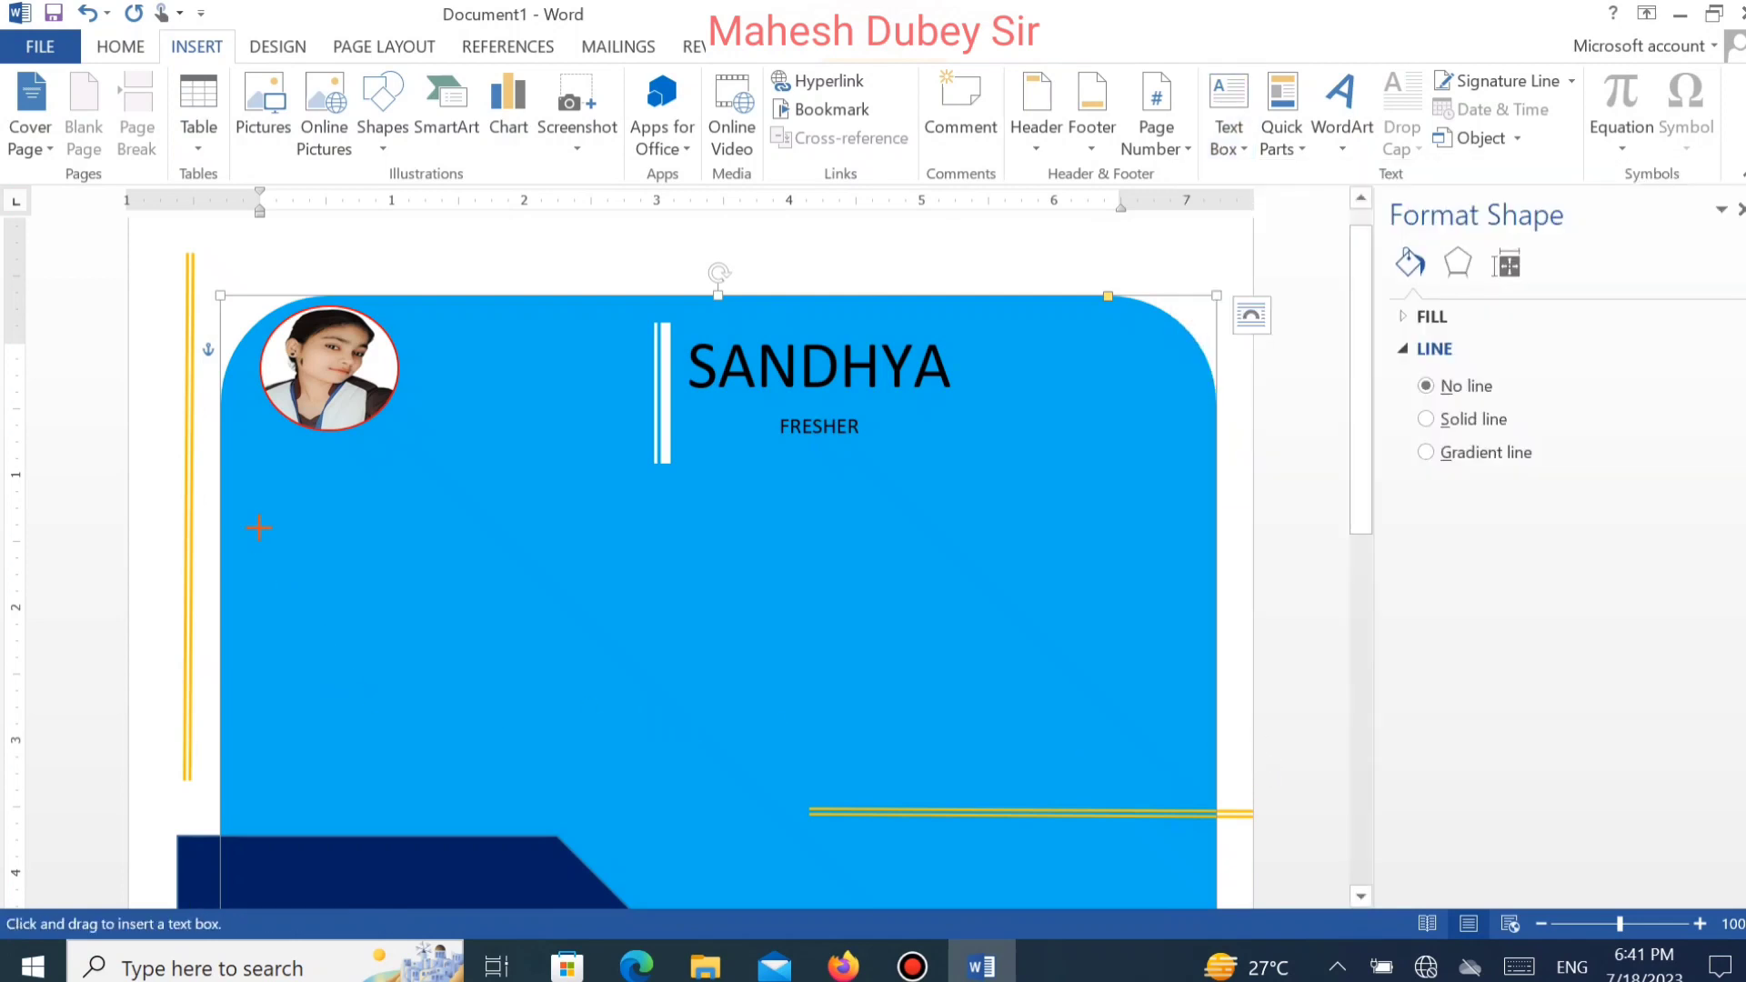
drag(237, 488, 1218, 539)
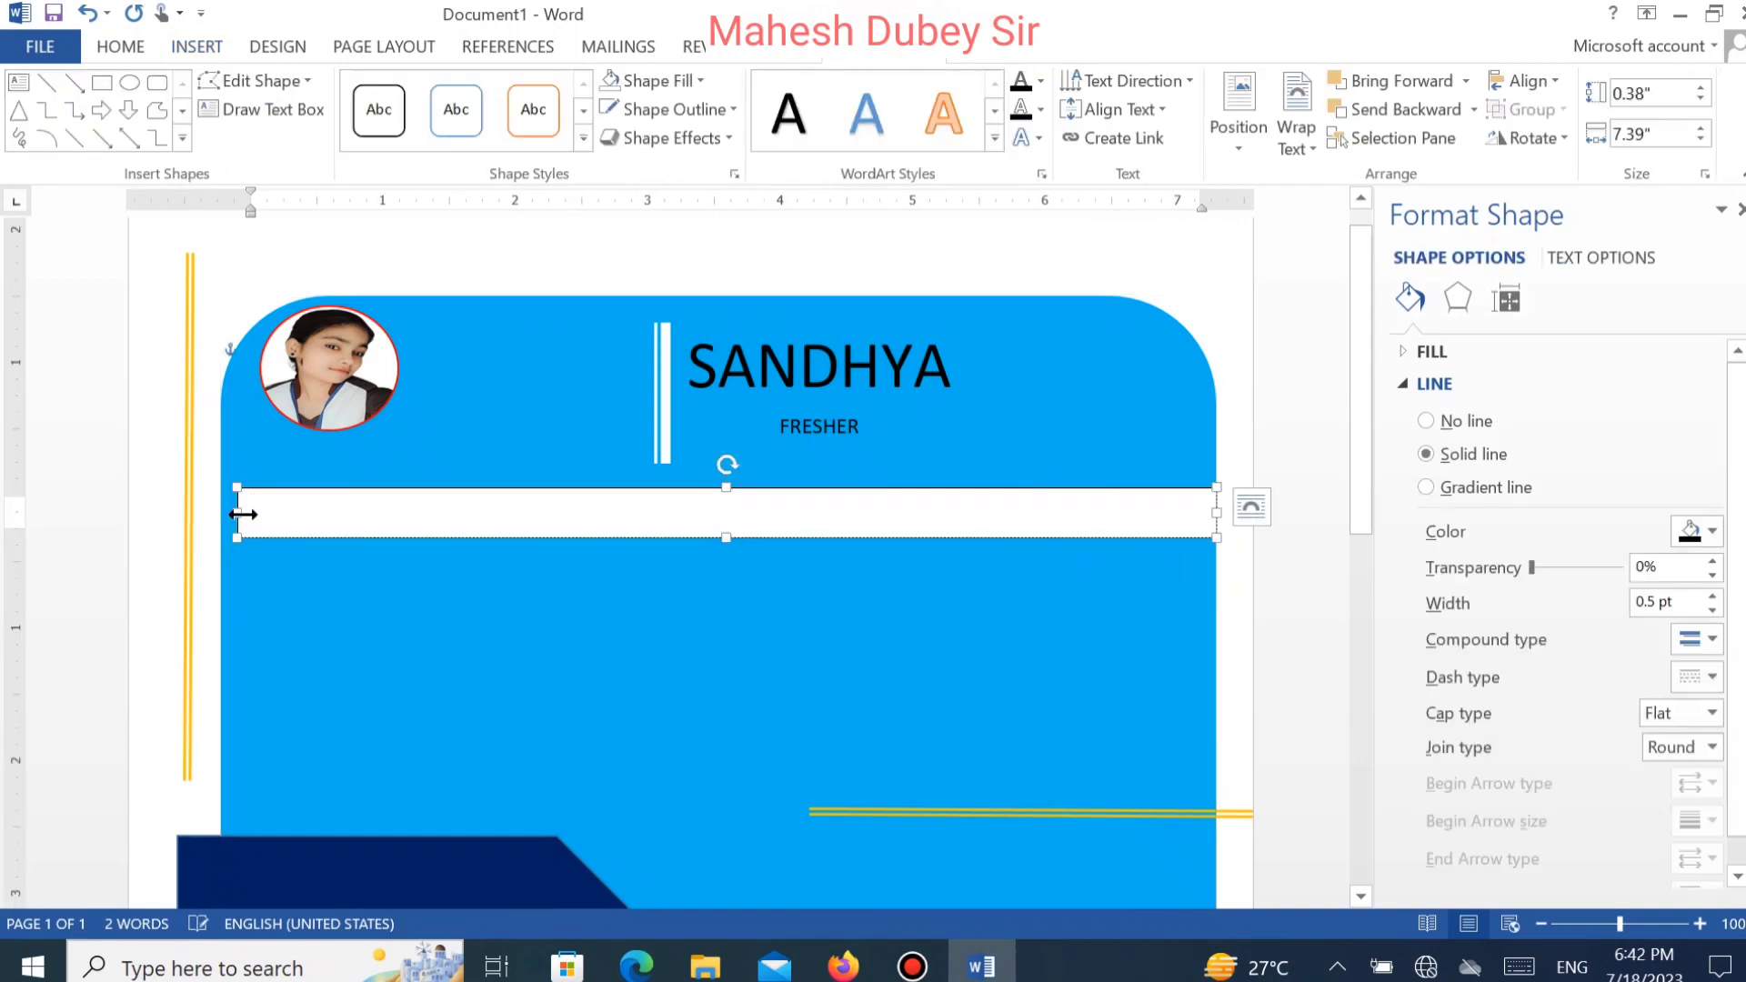
drag(239, 513, 224, 514)
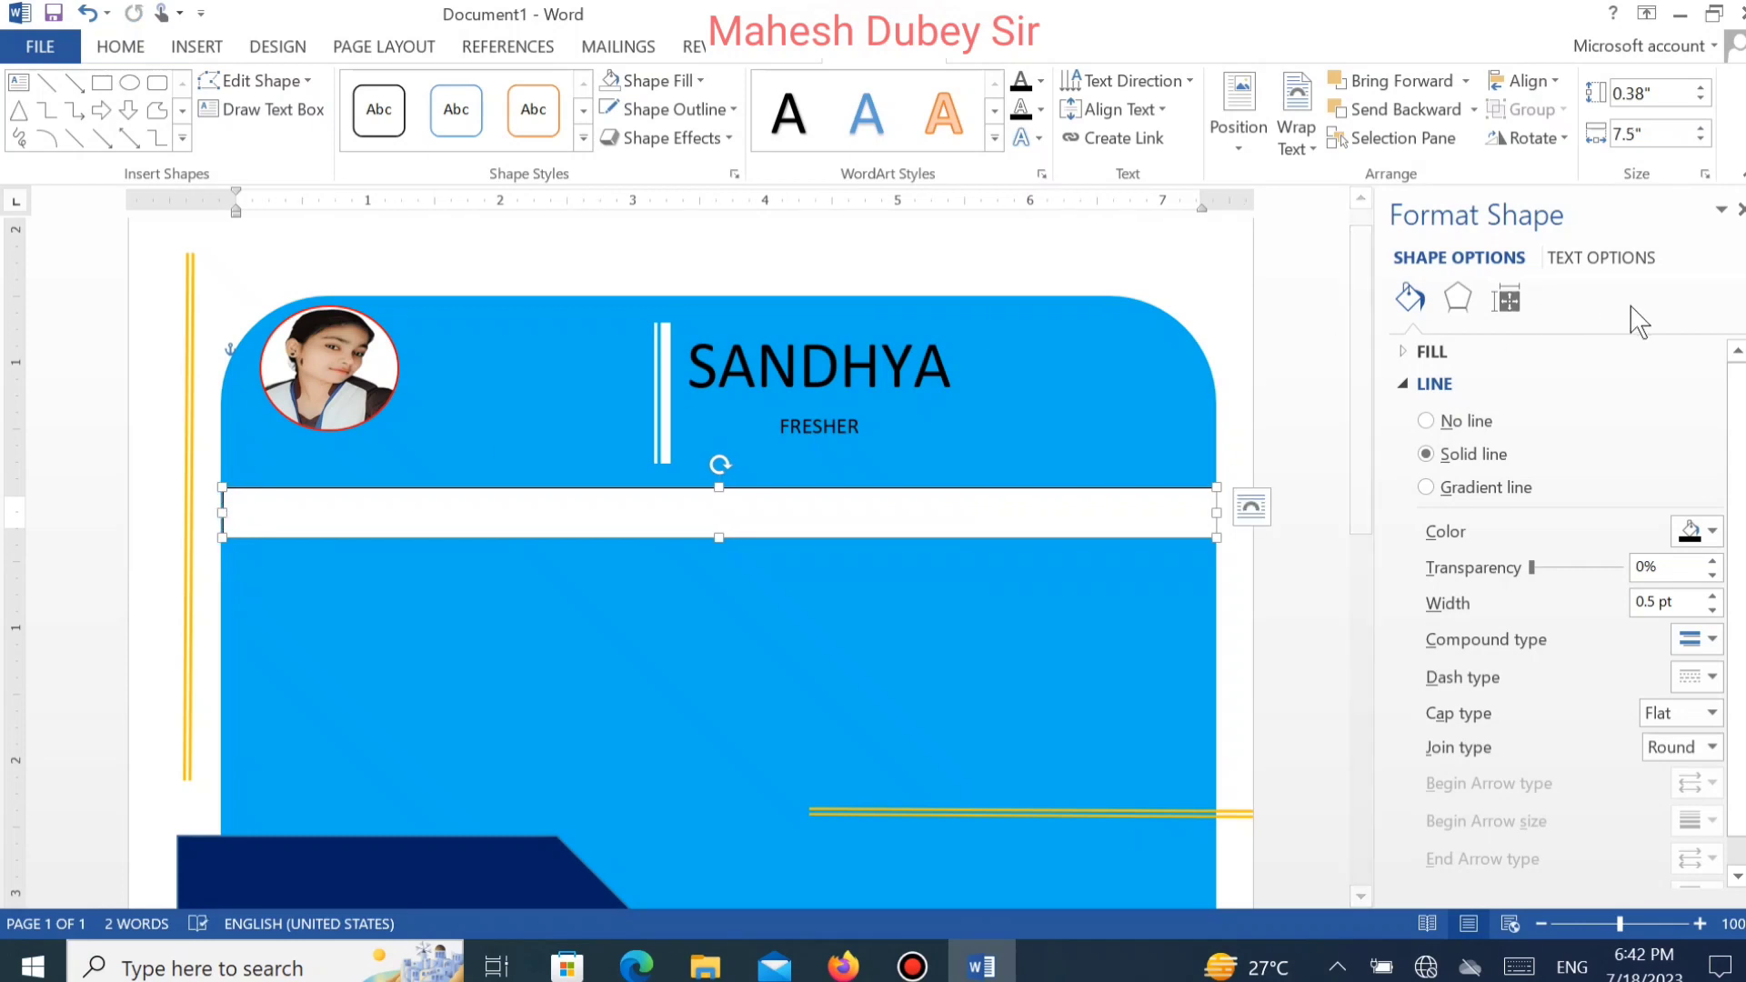
Set the outline colour of the wide text box to the standard dark blue.
click(1710, 535)
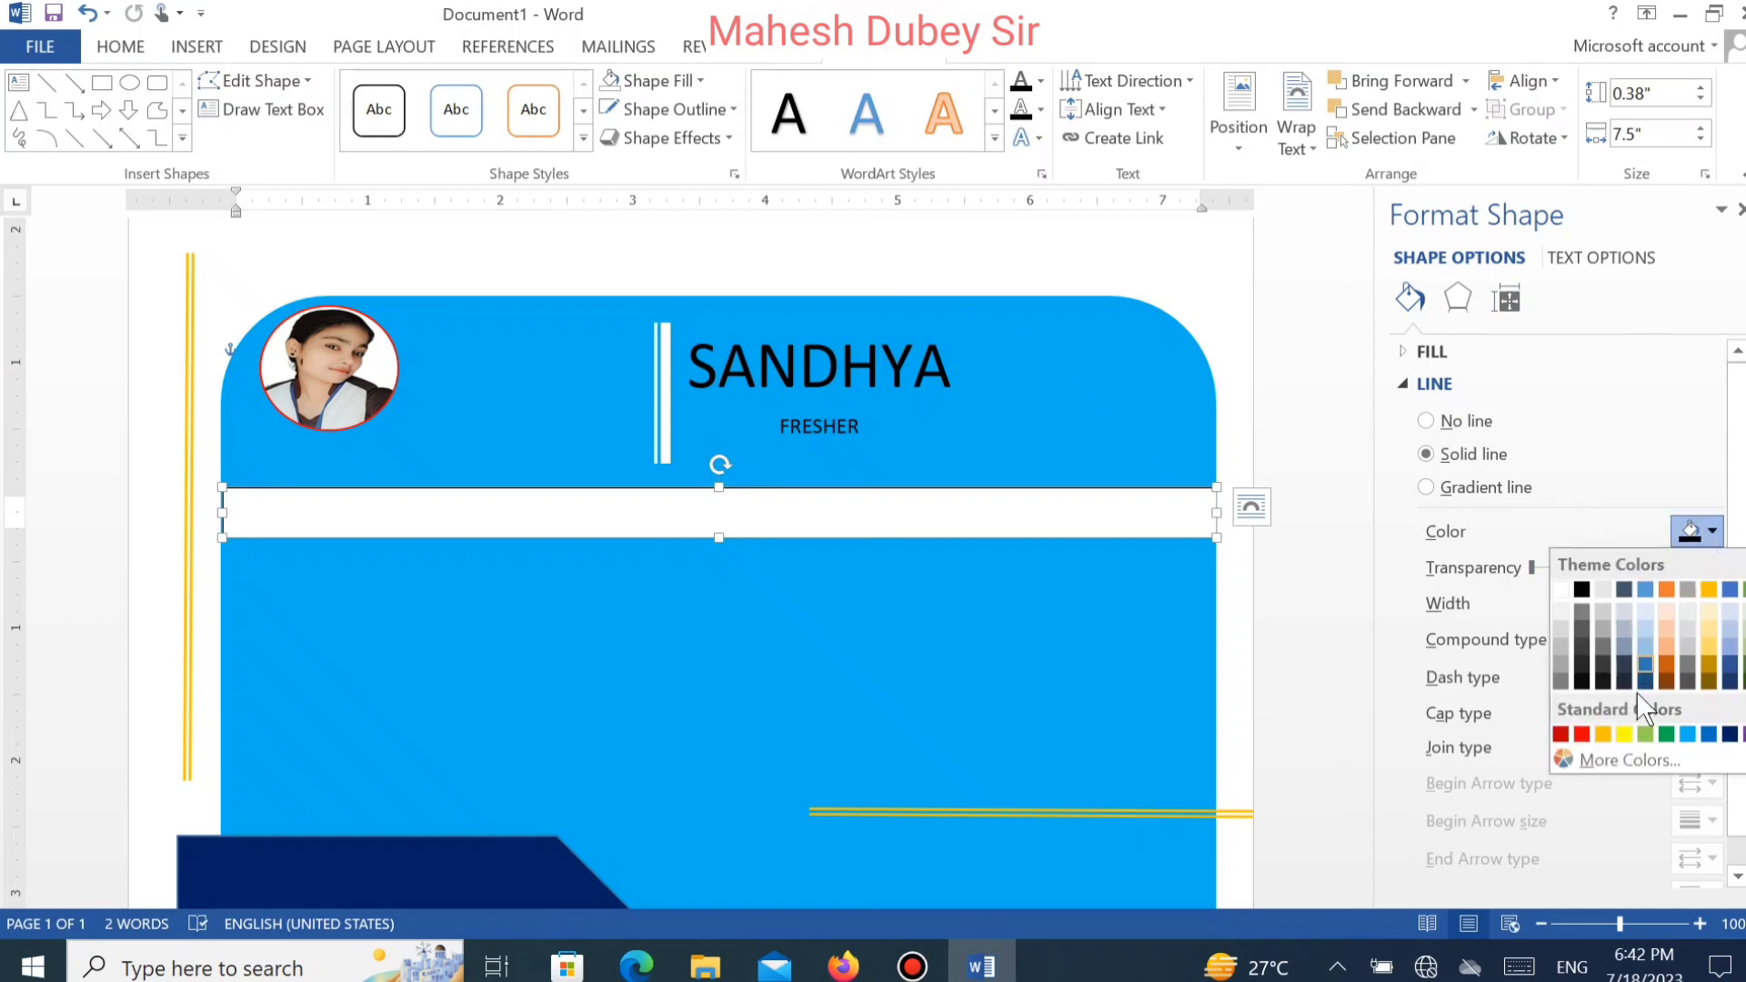
click(1729, 735)
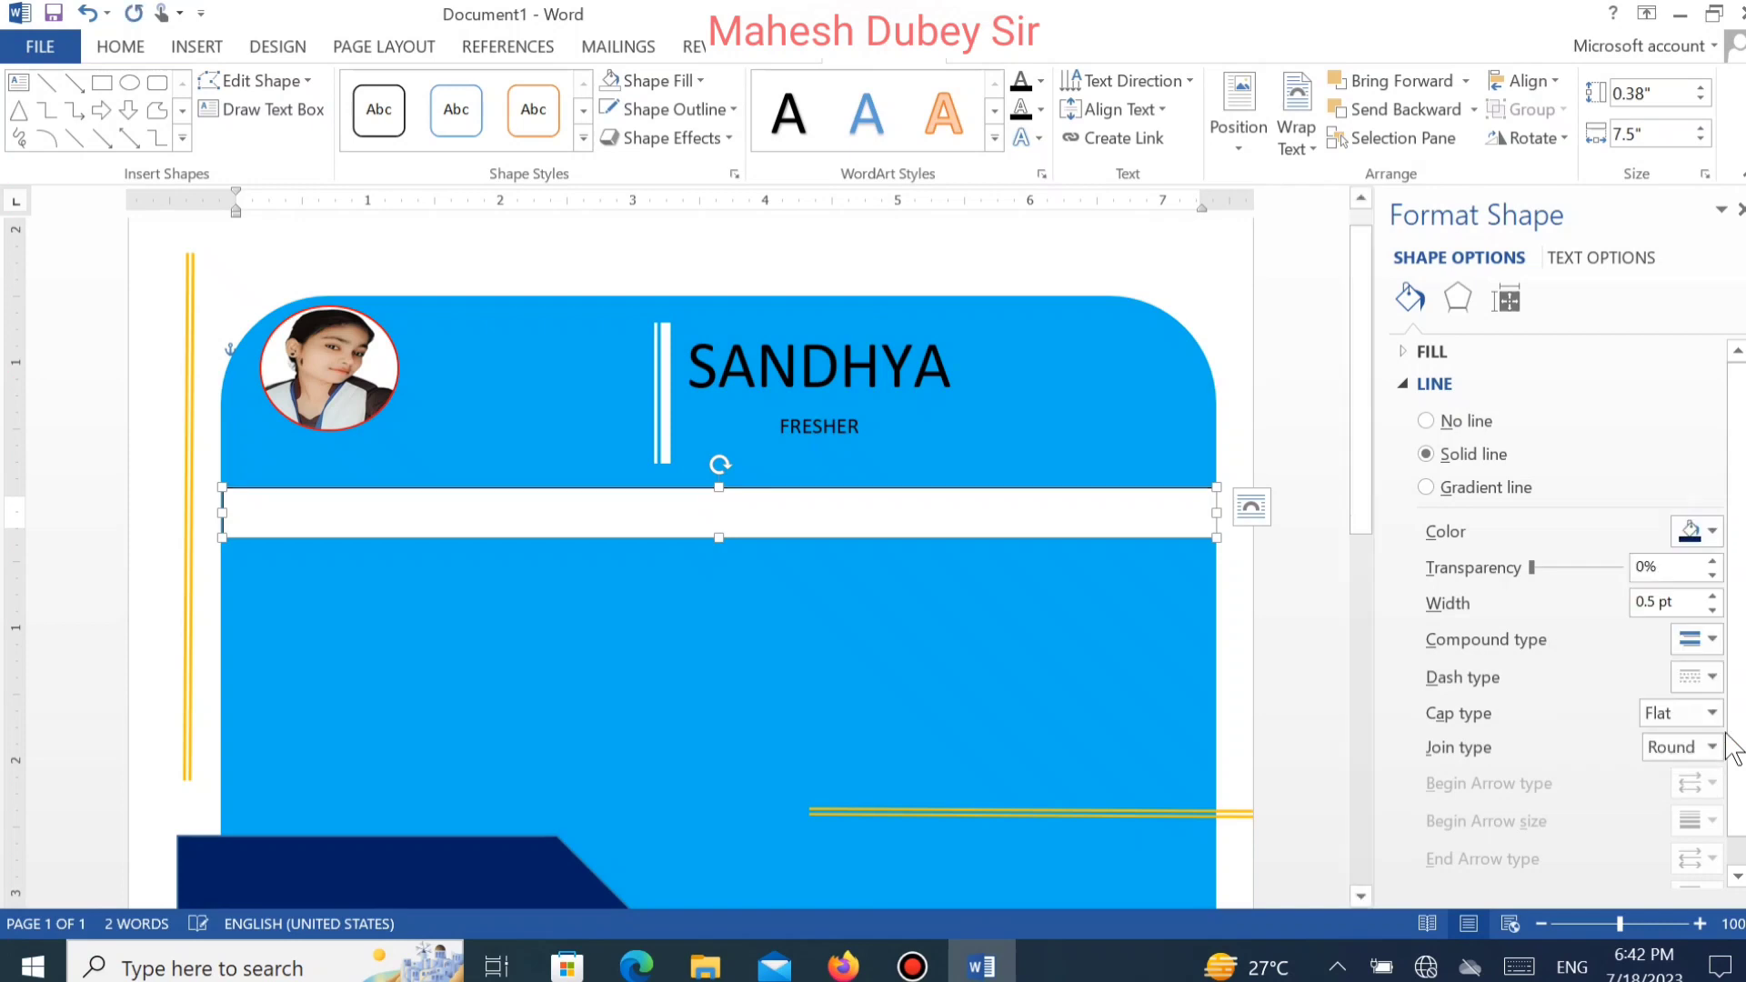
click(1708, 537)
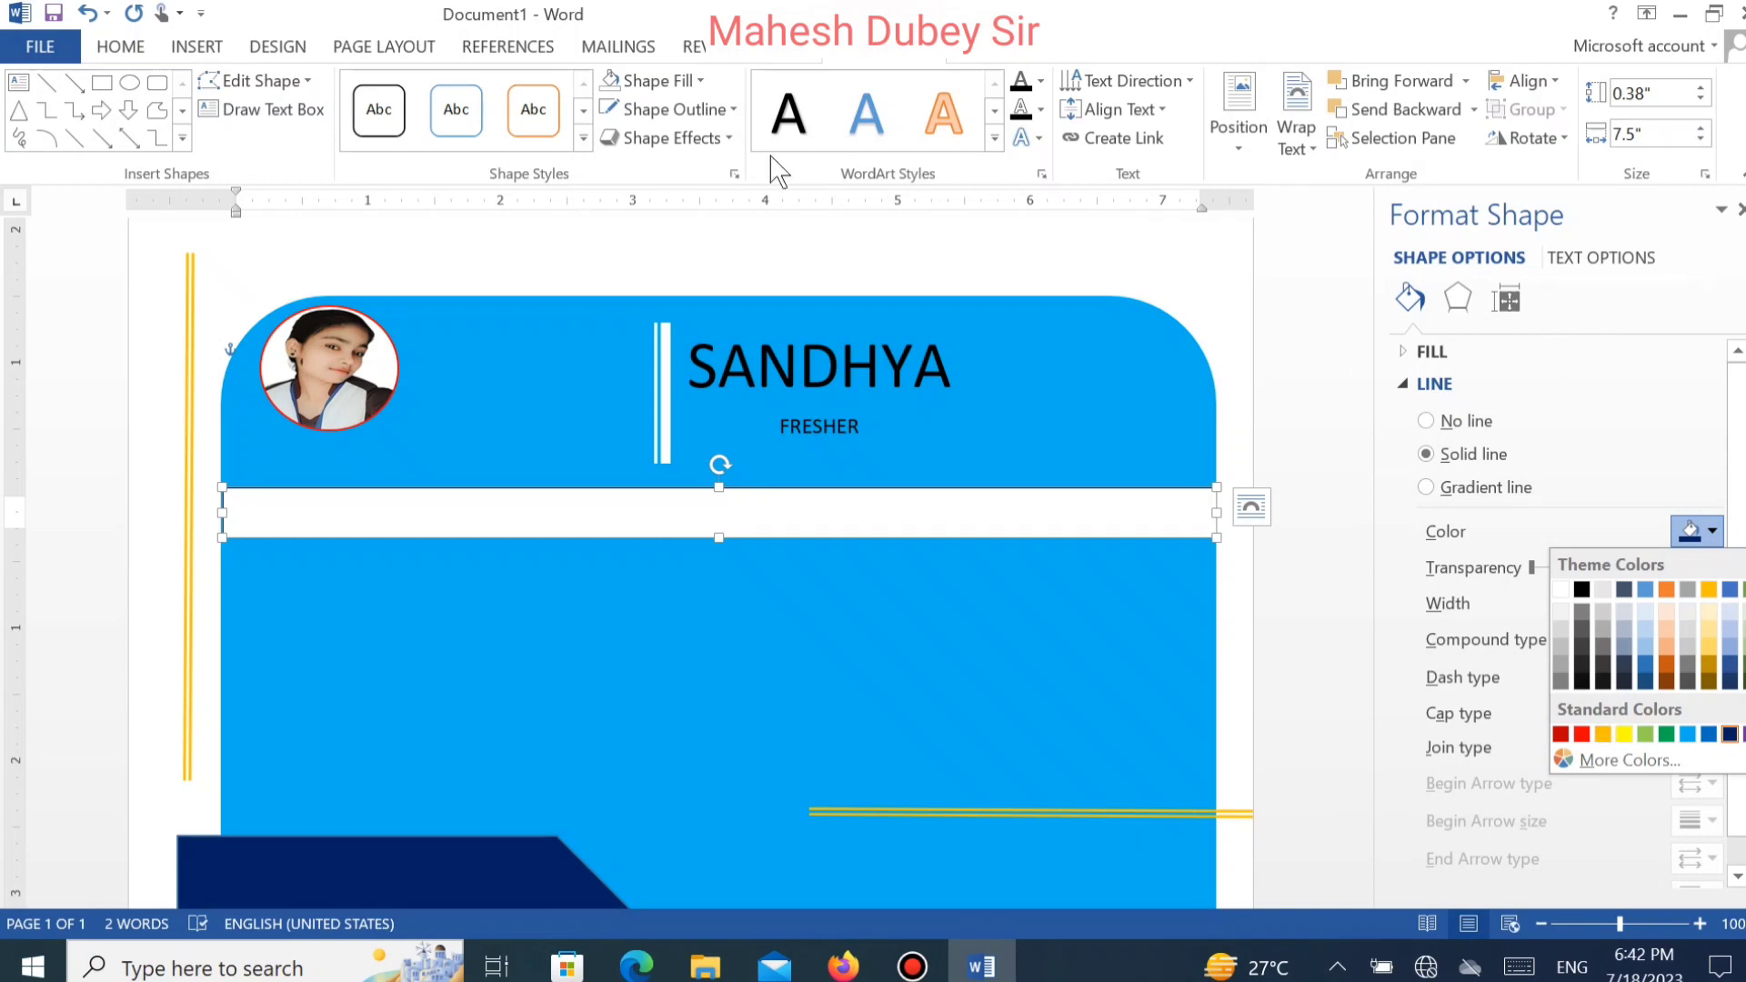
Fill the wide text box with the standard dark blue and remove its outline.
click(696, 79)
click(697, 82)
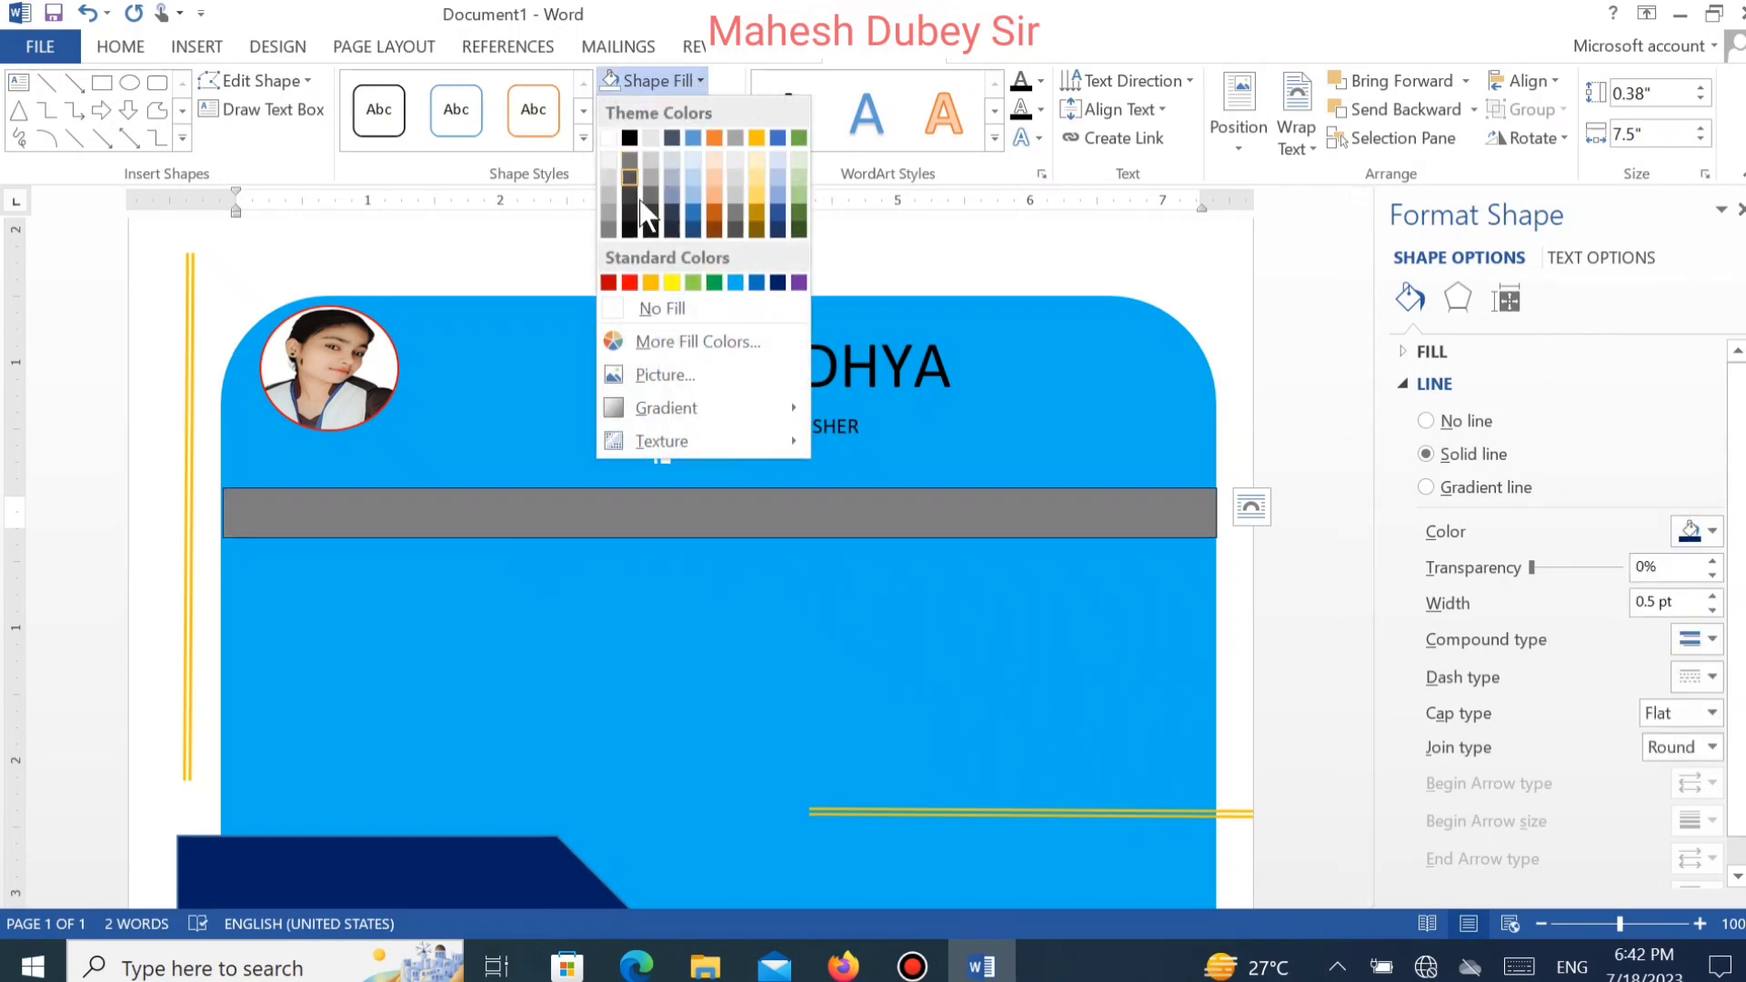
key(Escape)
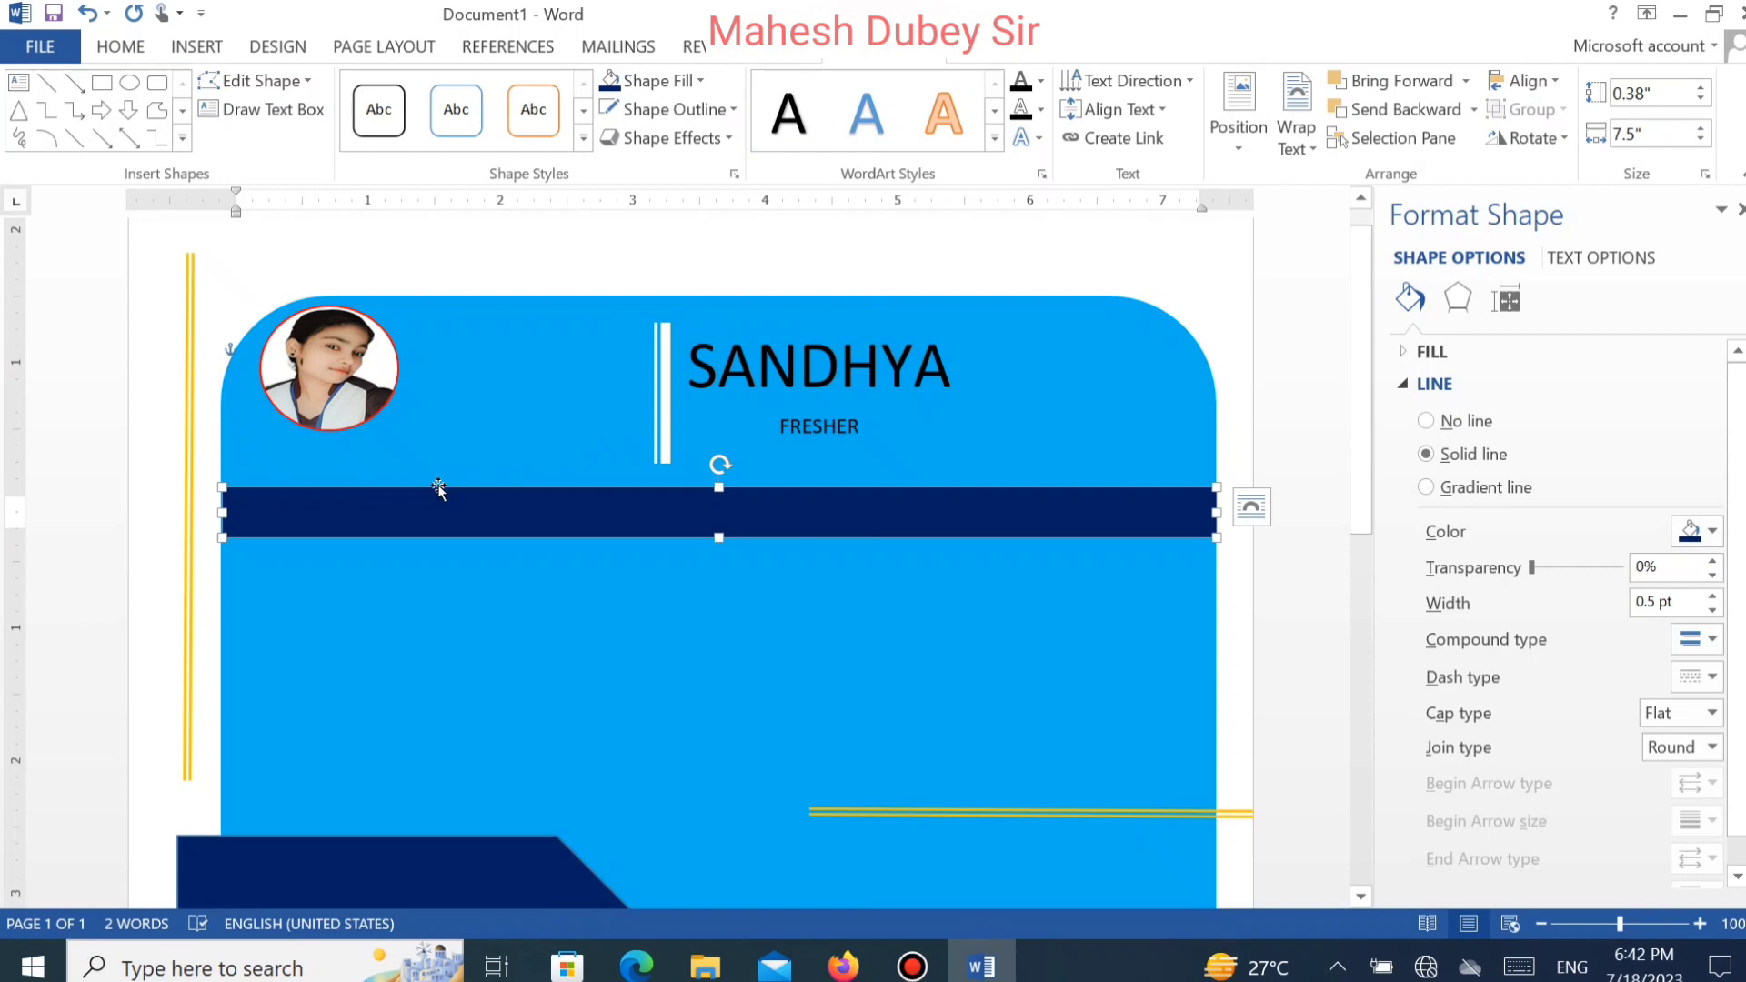
click(718, 110)
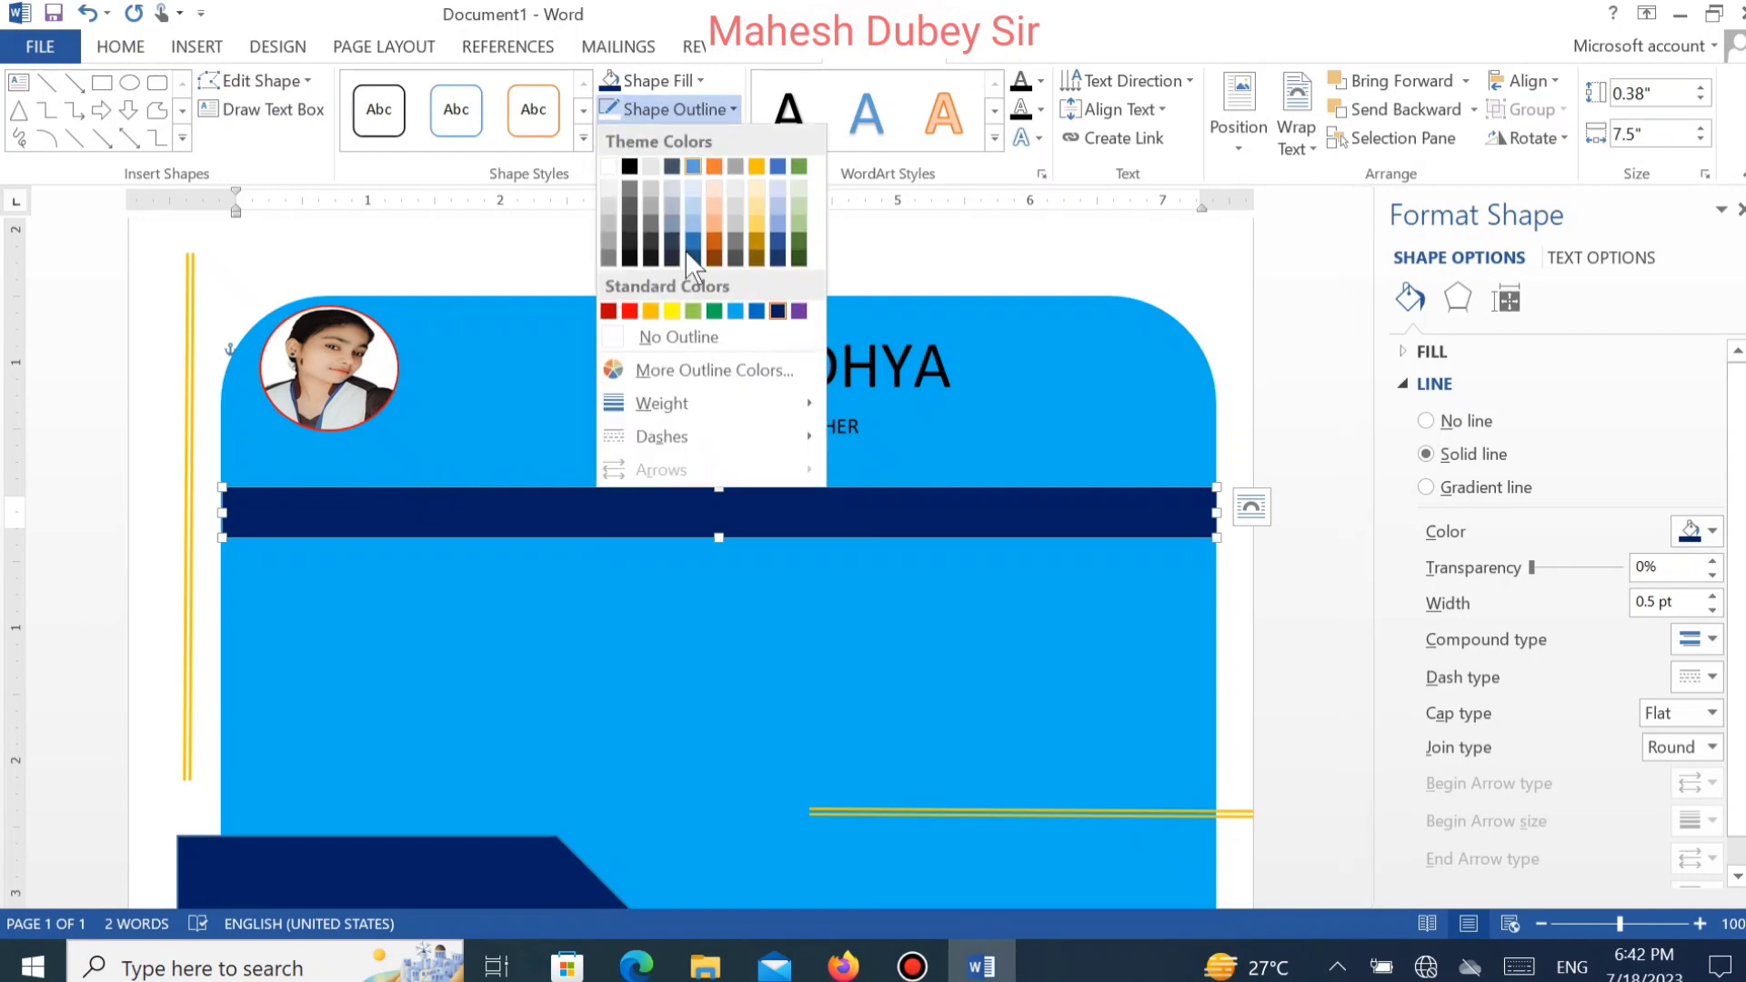
click(679, 337)
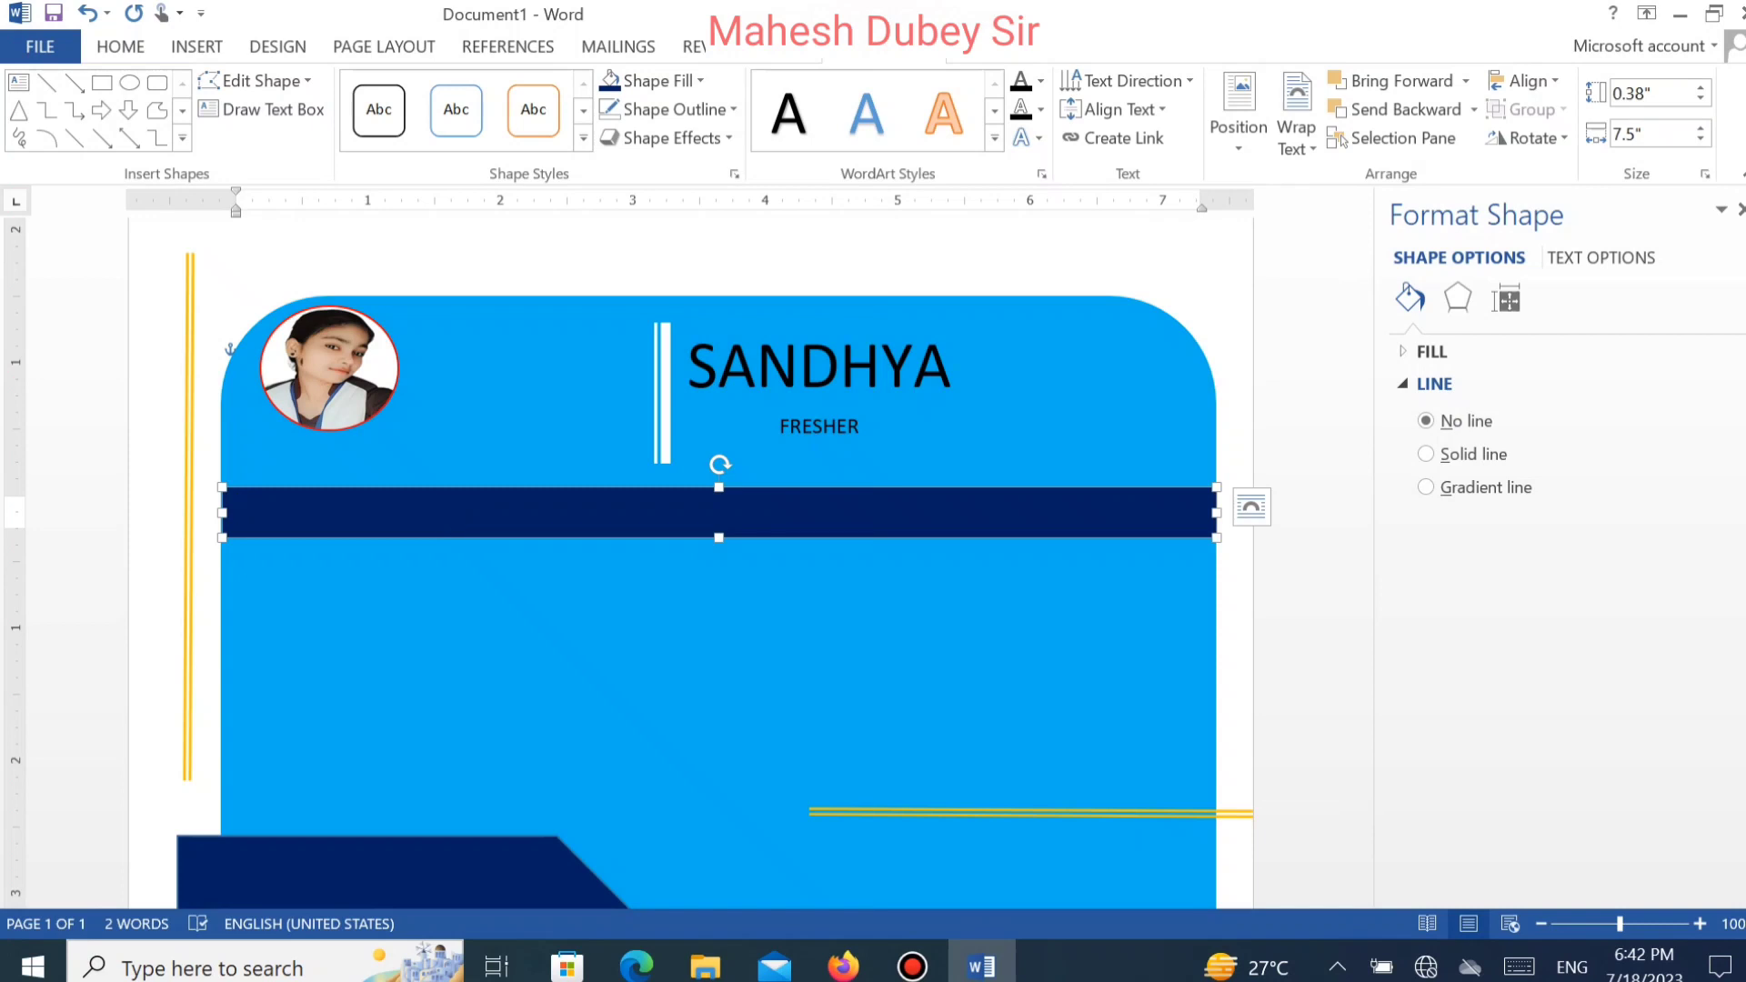
Enter the person's e-mail address in the dark blue text box and colour the text white.
text(andhya@domain.com)
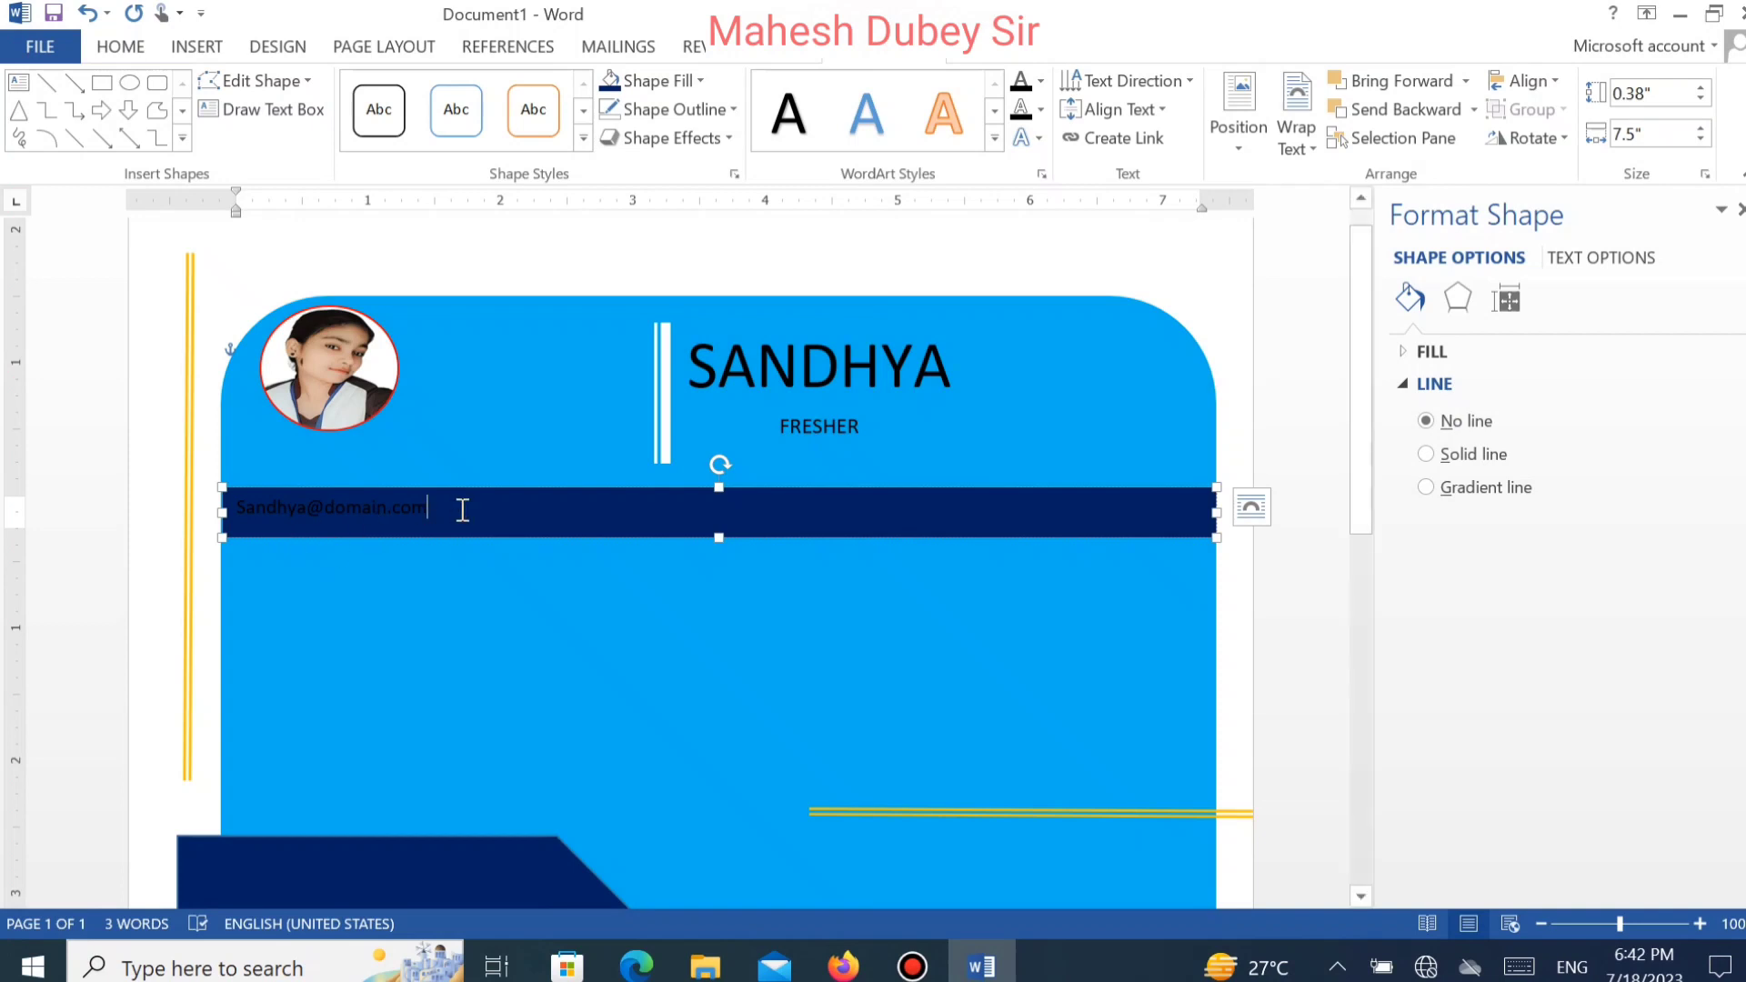
drag(460, 507, 234, 506)
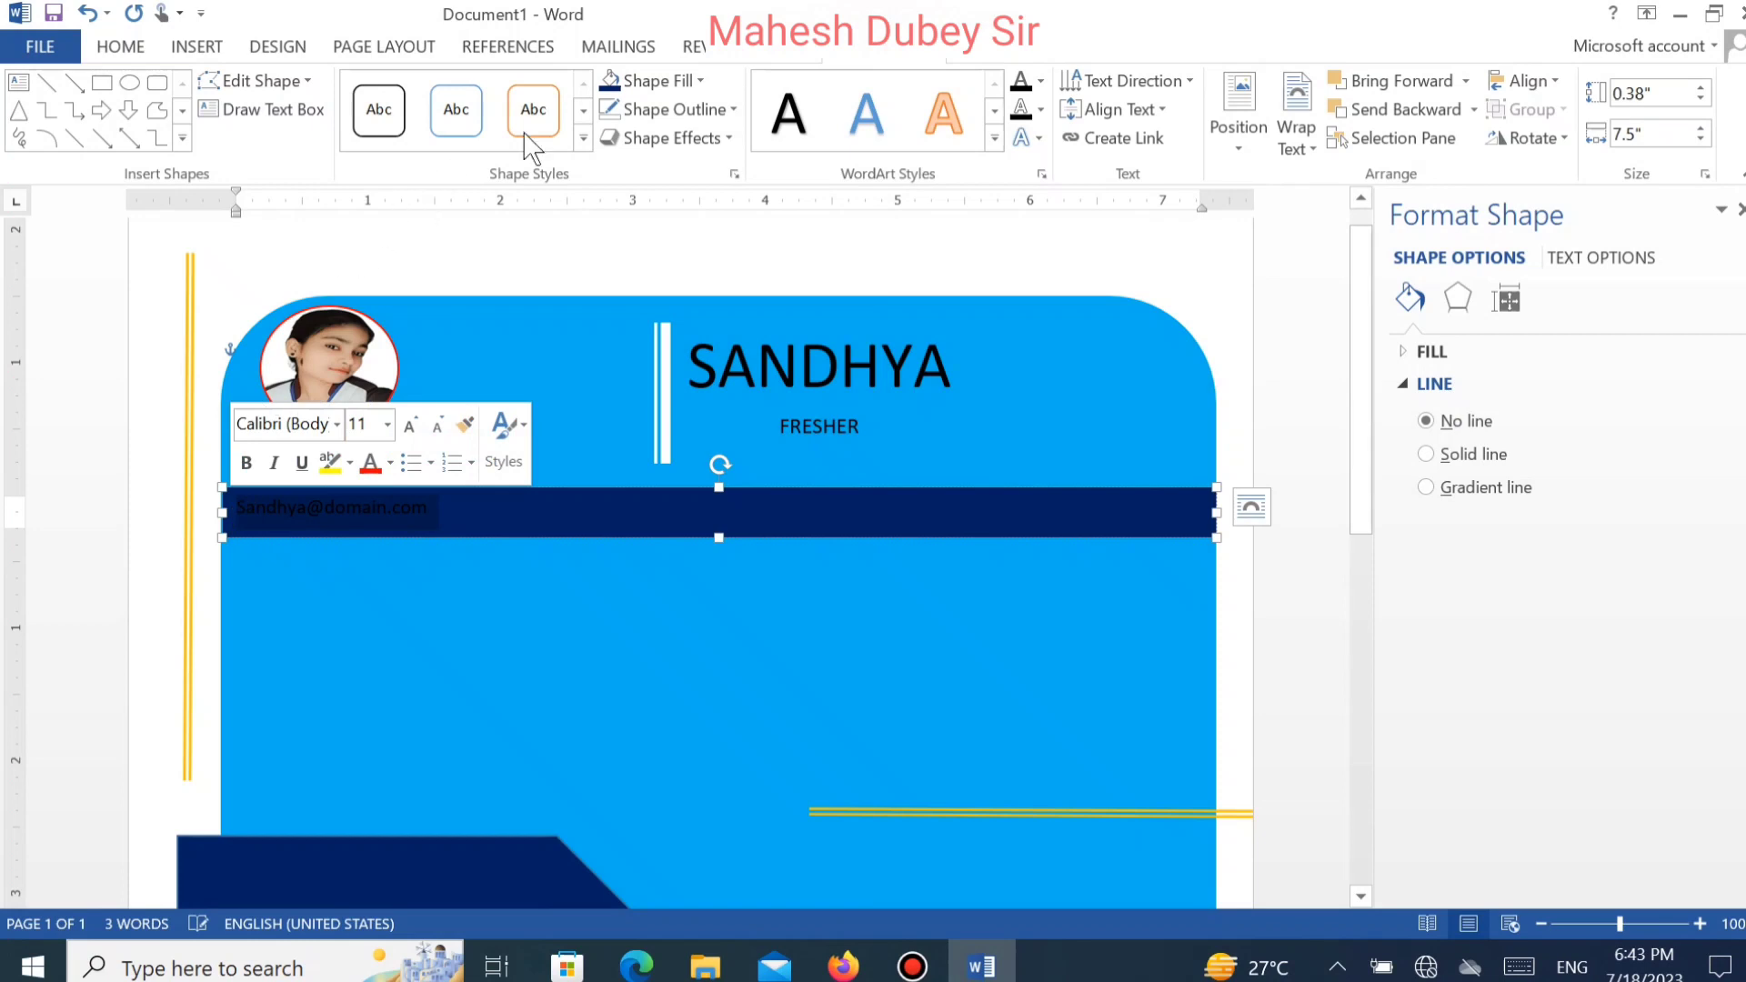
click(1041, 82)
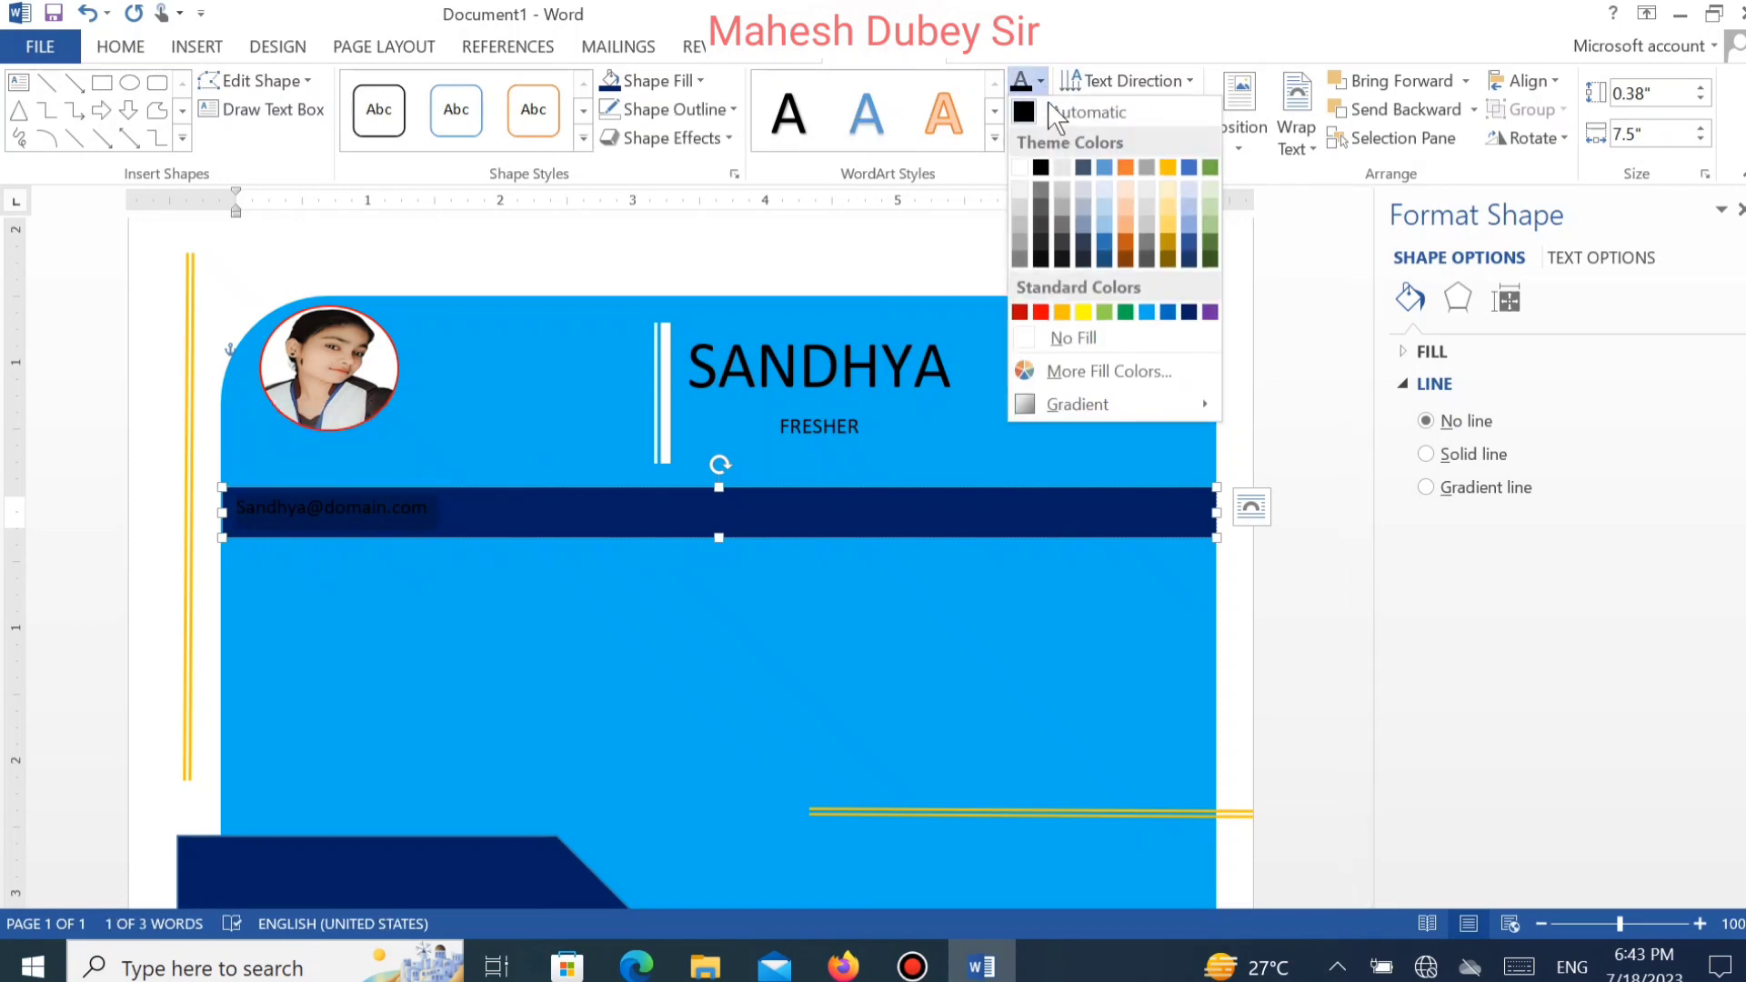
click(1019, 168)
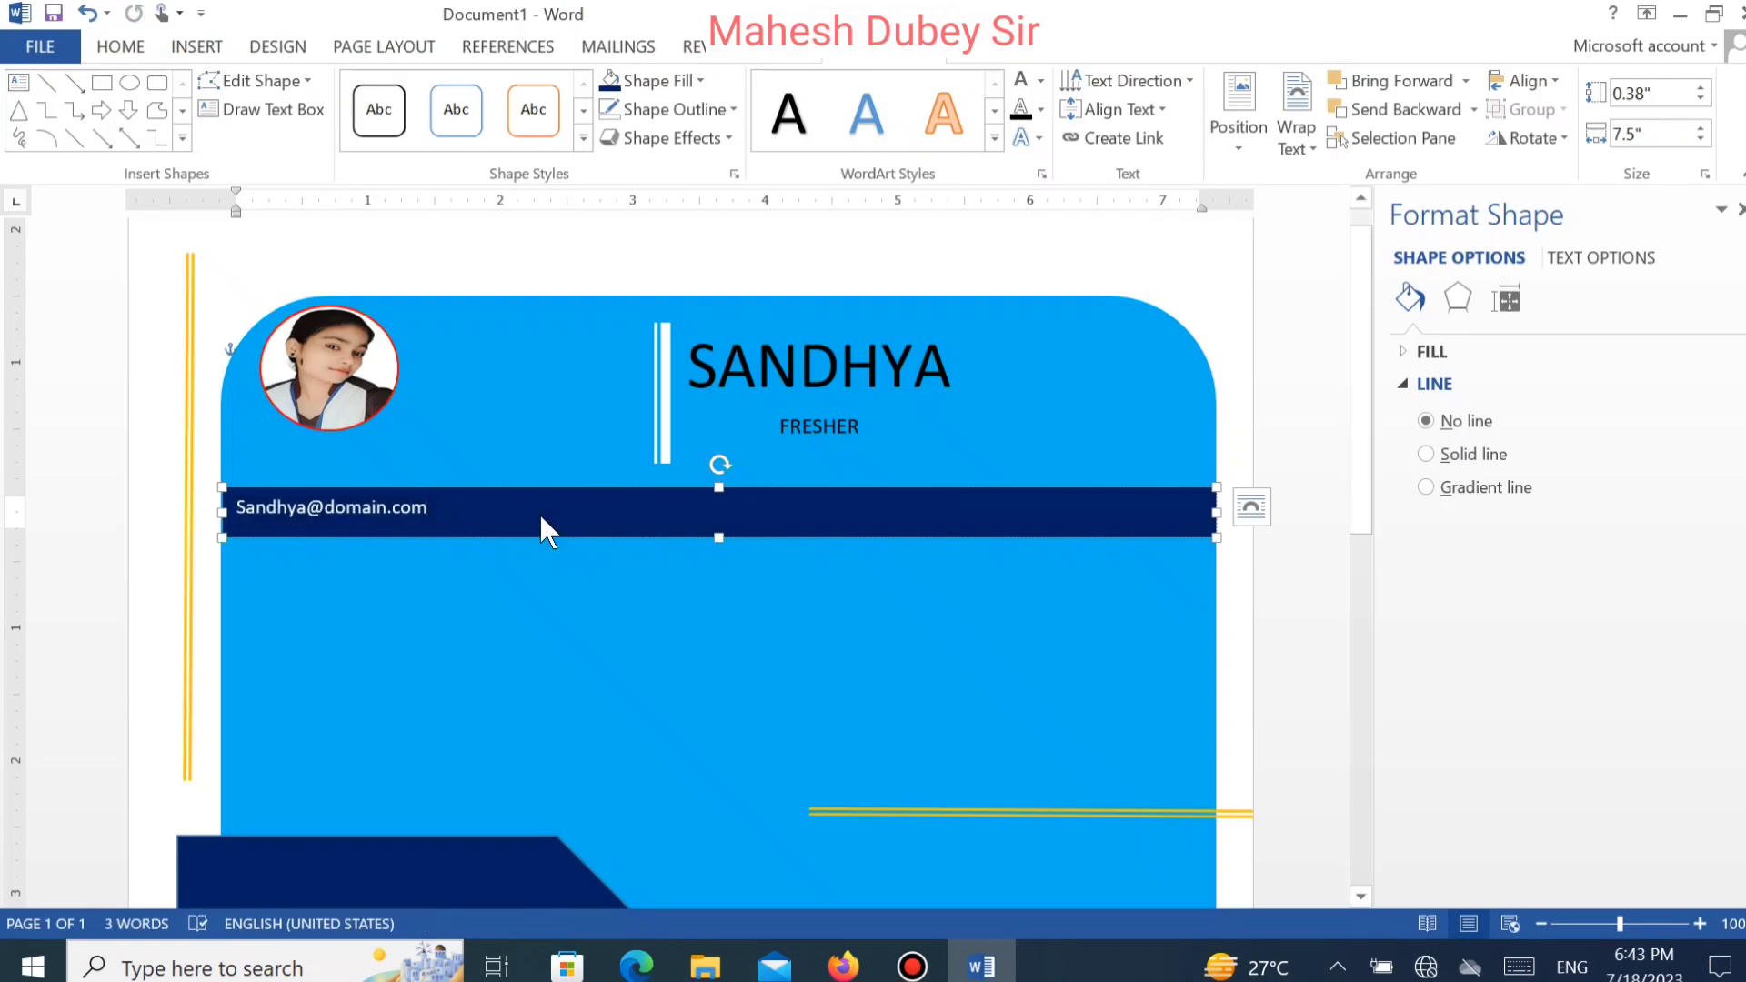
Add tab spacing after the e-mail address in the contact bar and undo its automatic hyperlink formatting.
key(Tab)
key(Tab)
key(Tab)
key(Tab)
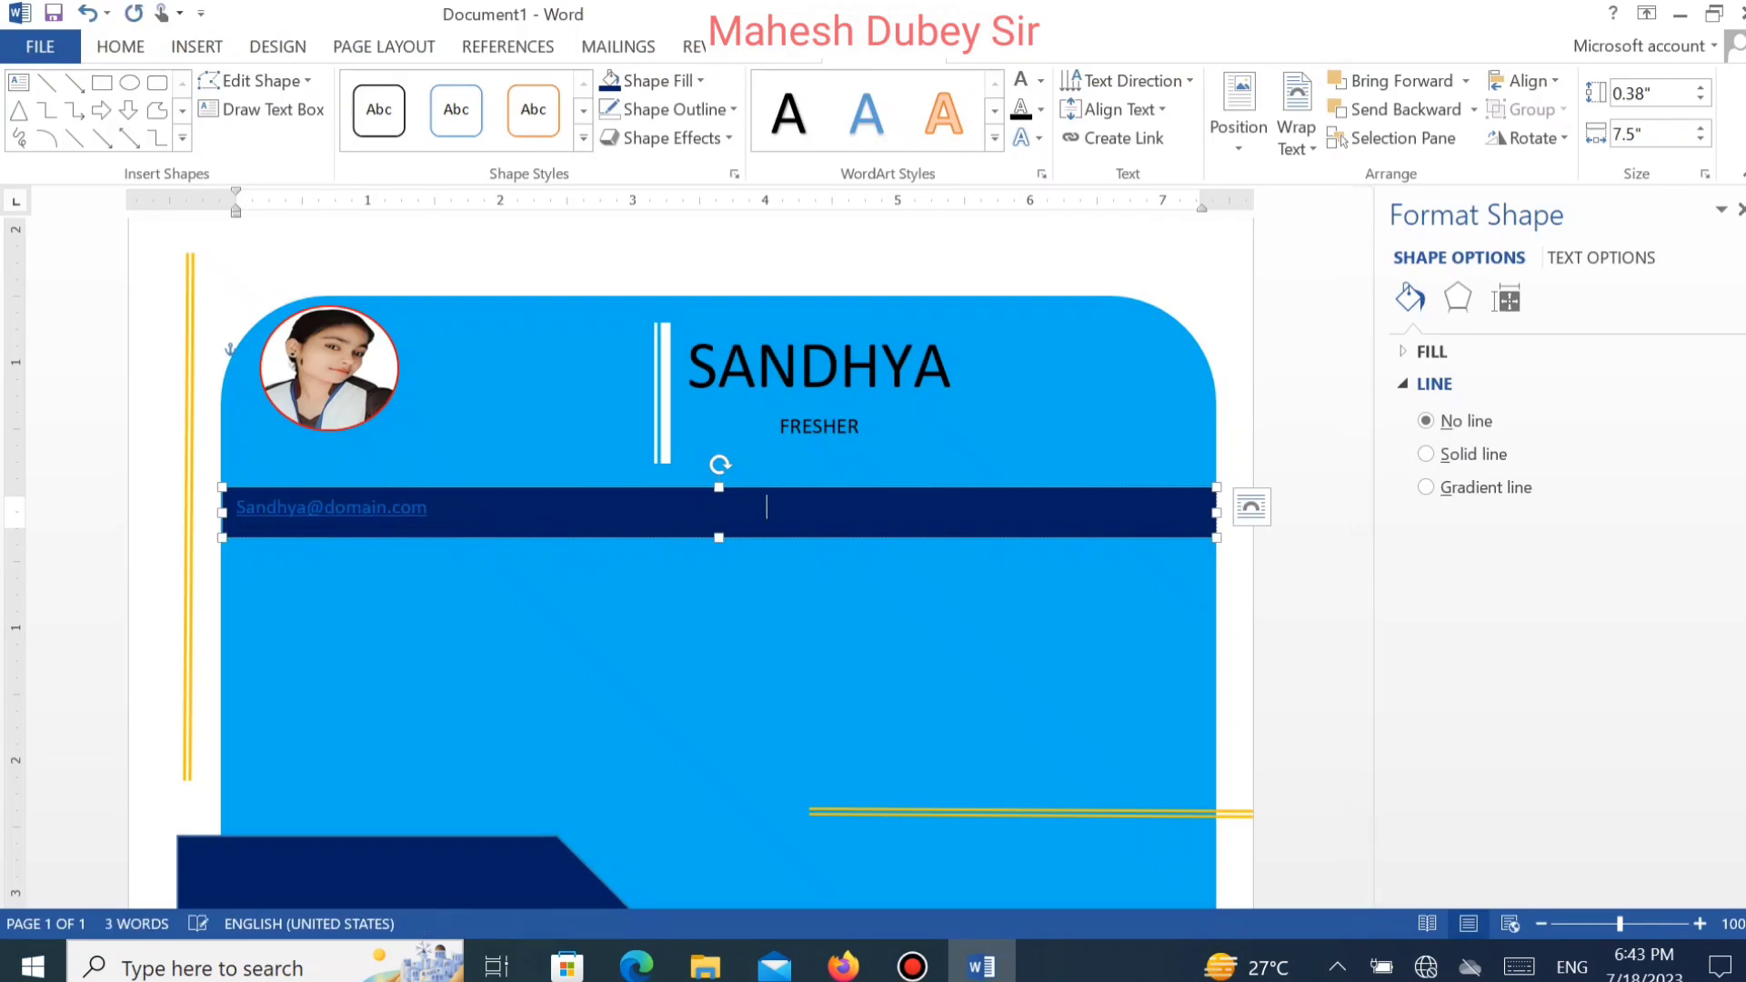
key(ctrl+z)
key(ctrl+z)
key(Tab)
key(Tab)
key(Tab)
key(ctrl+z)
key(ctrl+z)
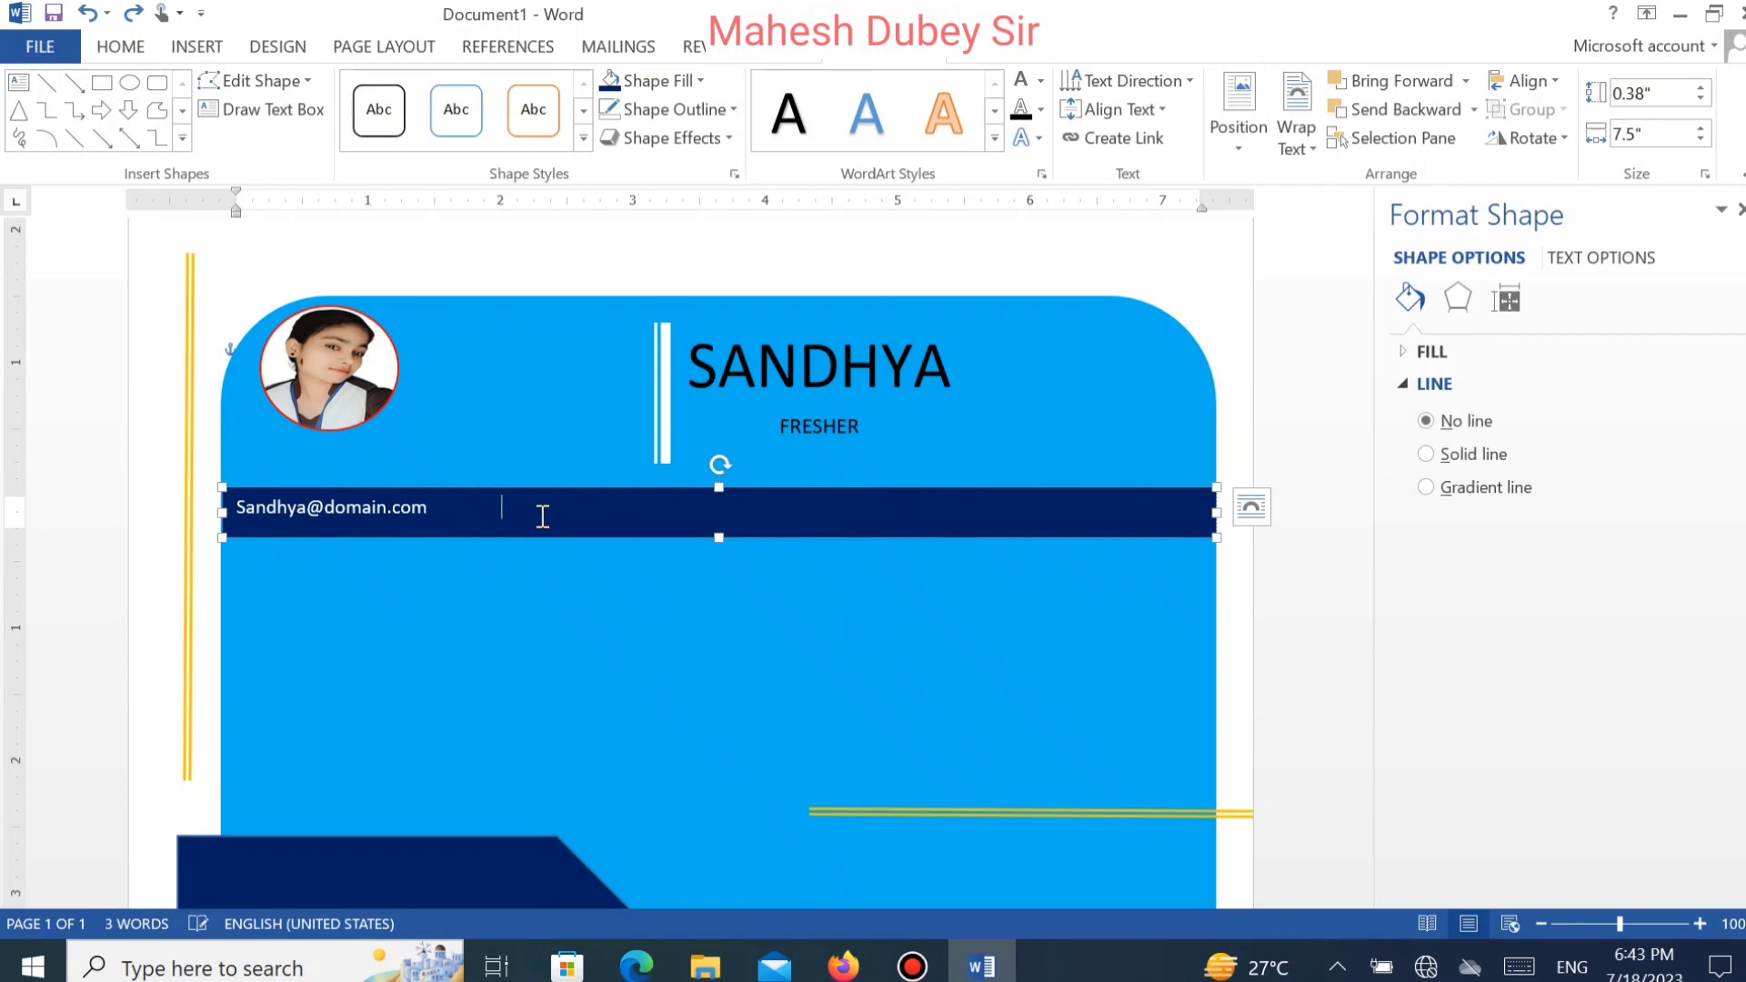
Tab across to the far end of the contact bar and enter the phone number.
key(Tab)
key(Tab)
key(Tab)
key(Tab)
text(xxxxxx99999)
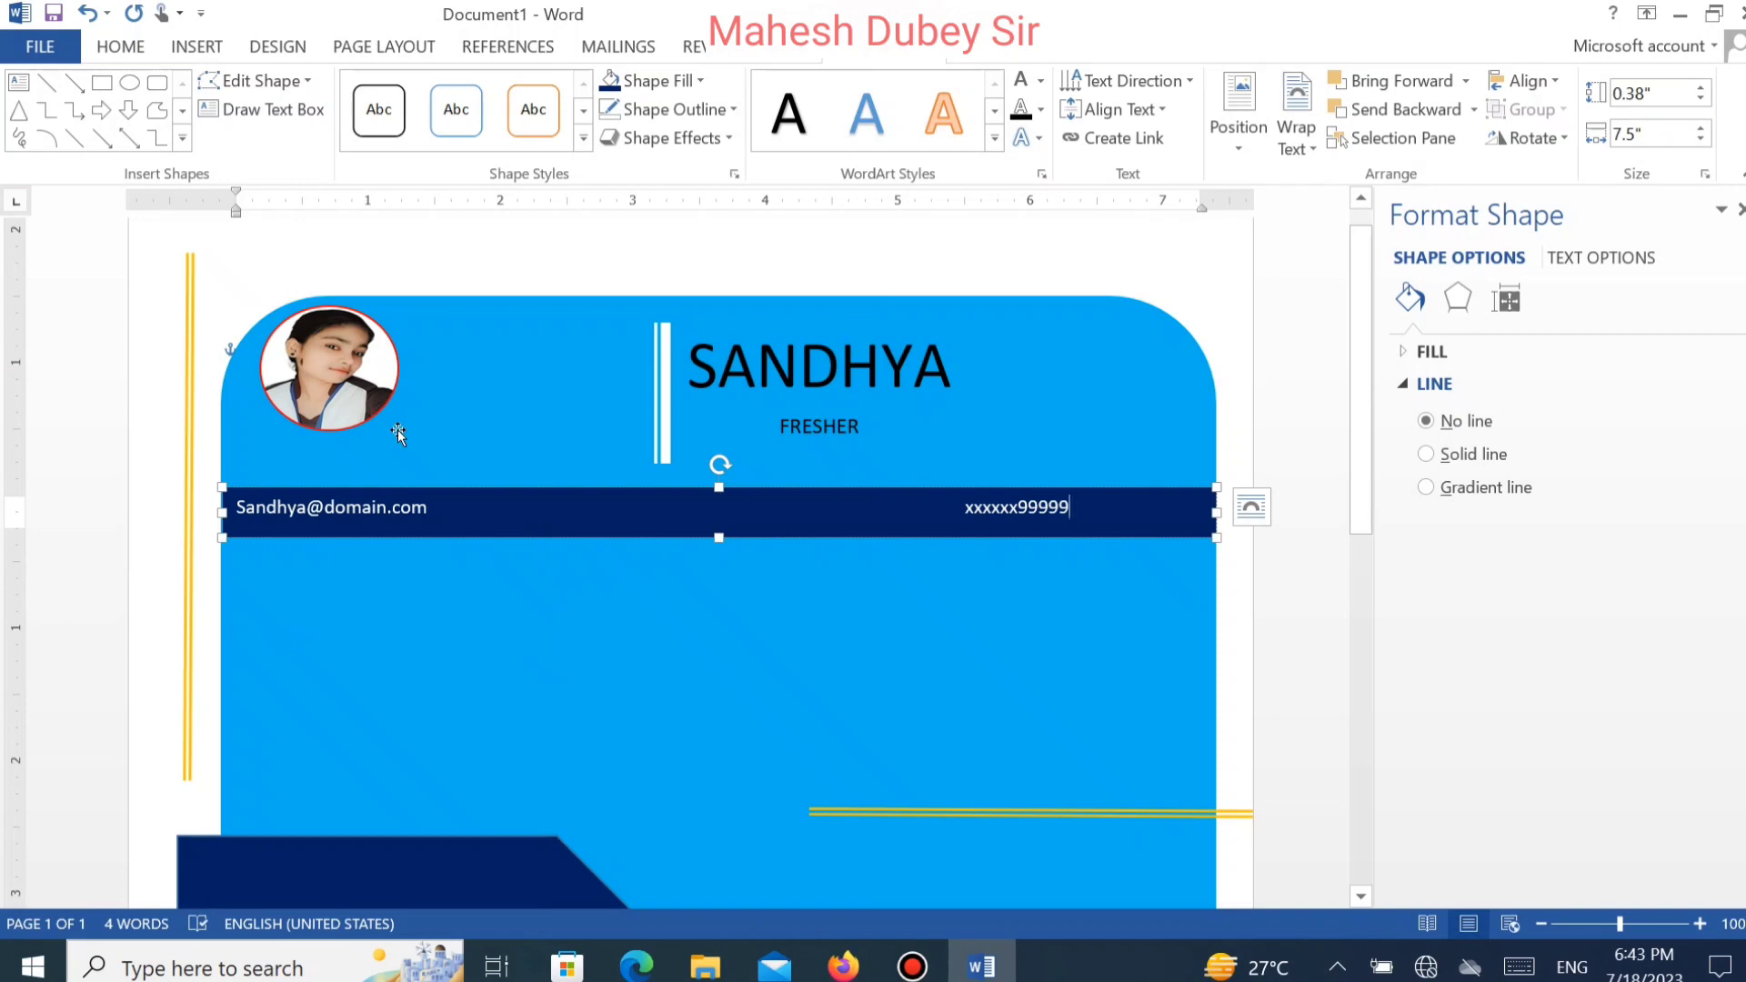
Draw a text box about 1.11" high and 7.32" wide just below the dark blue contact bar.
click(194, 52)
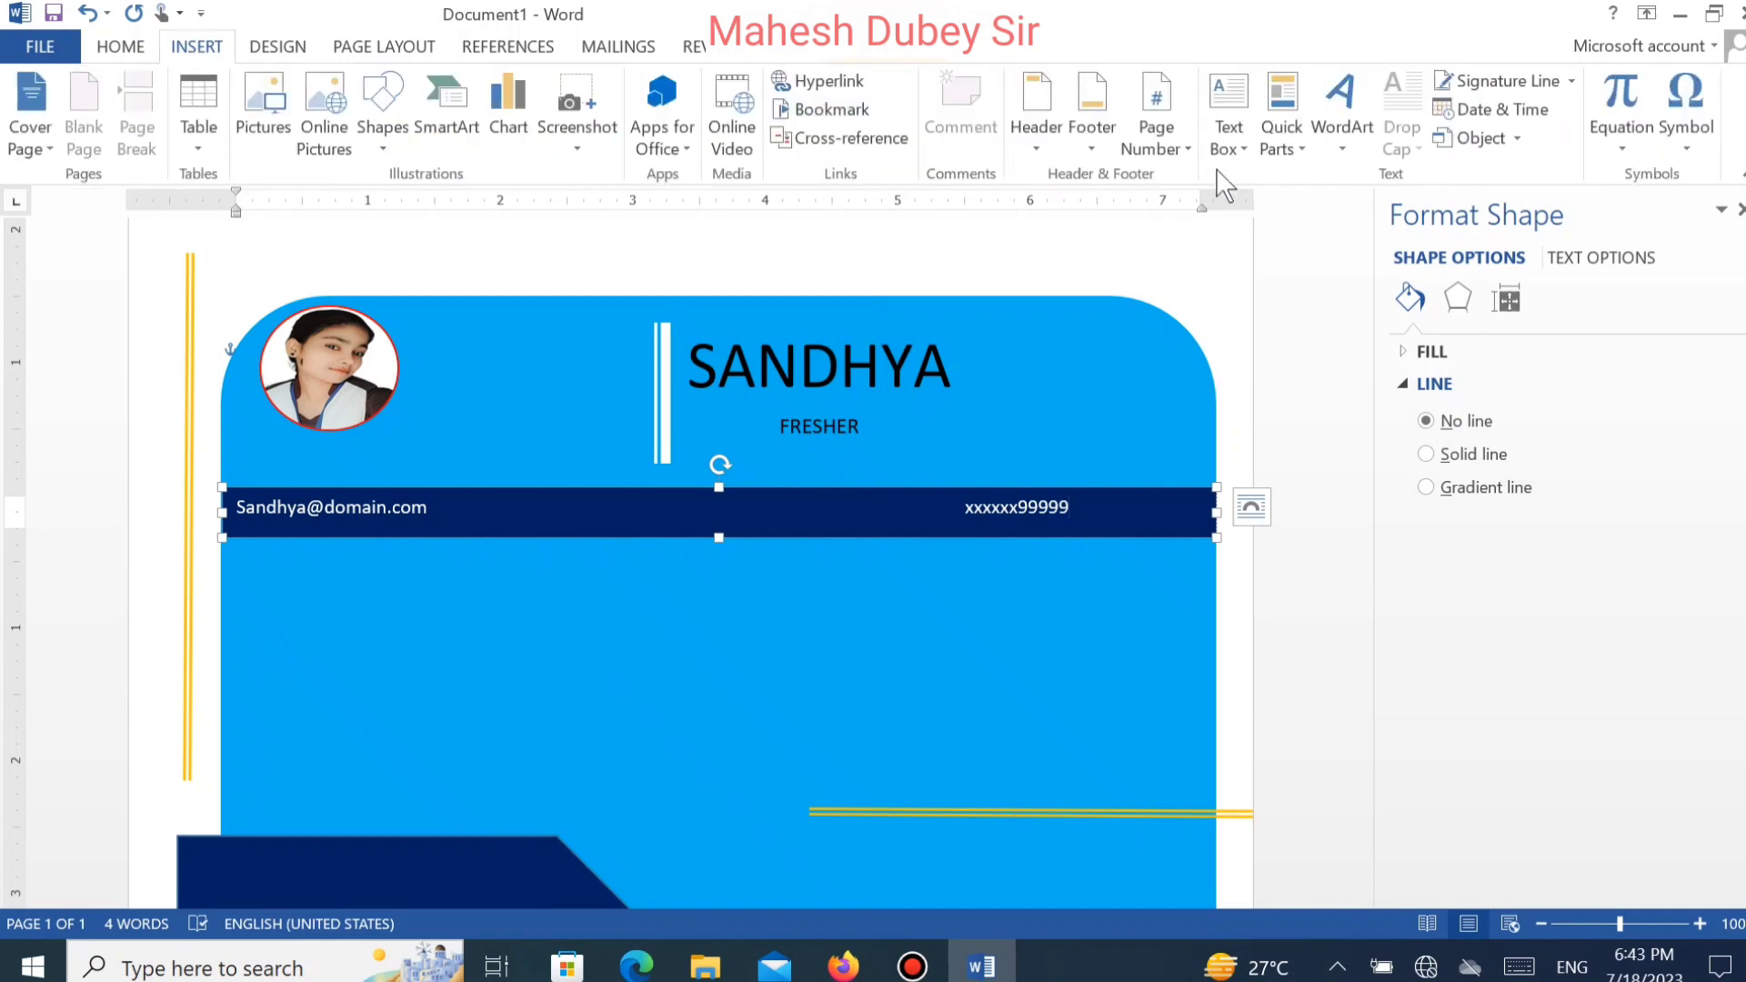
click(1229, 136)
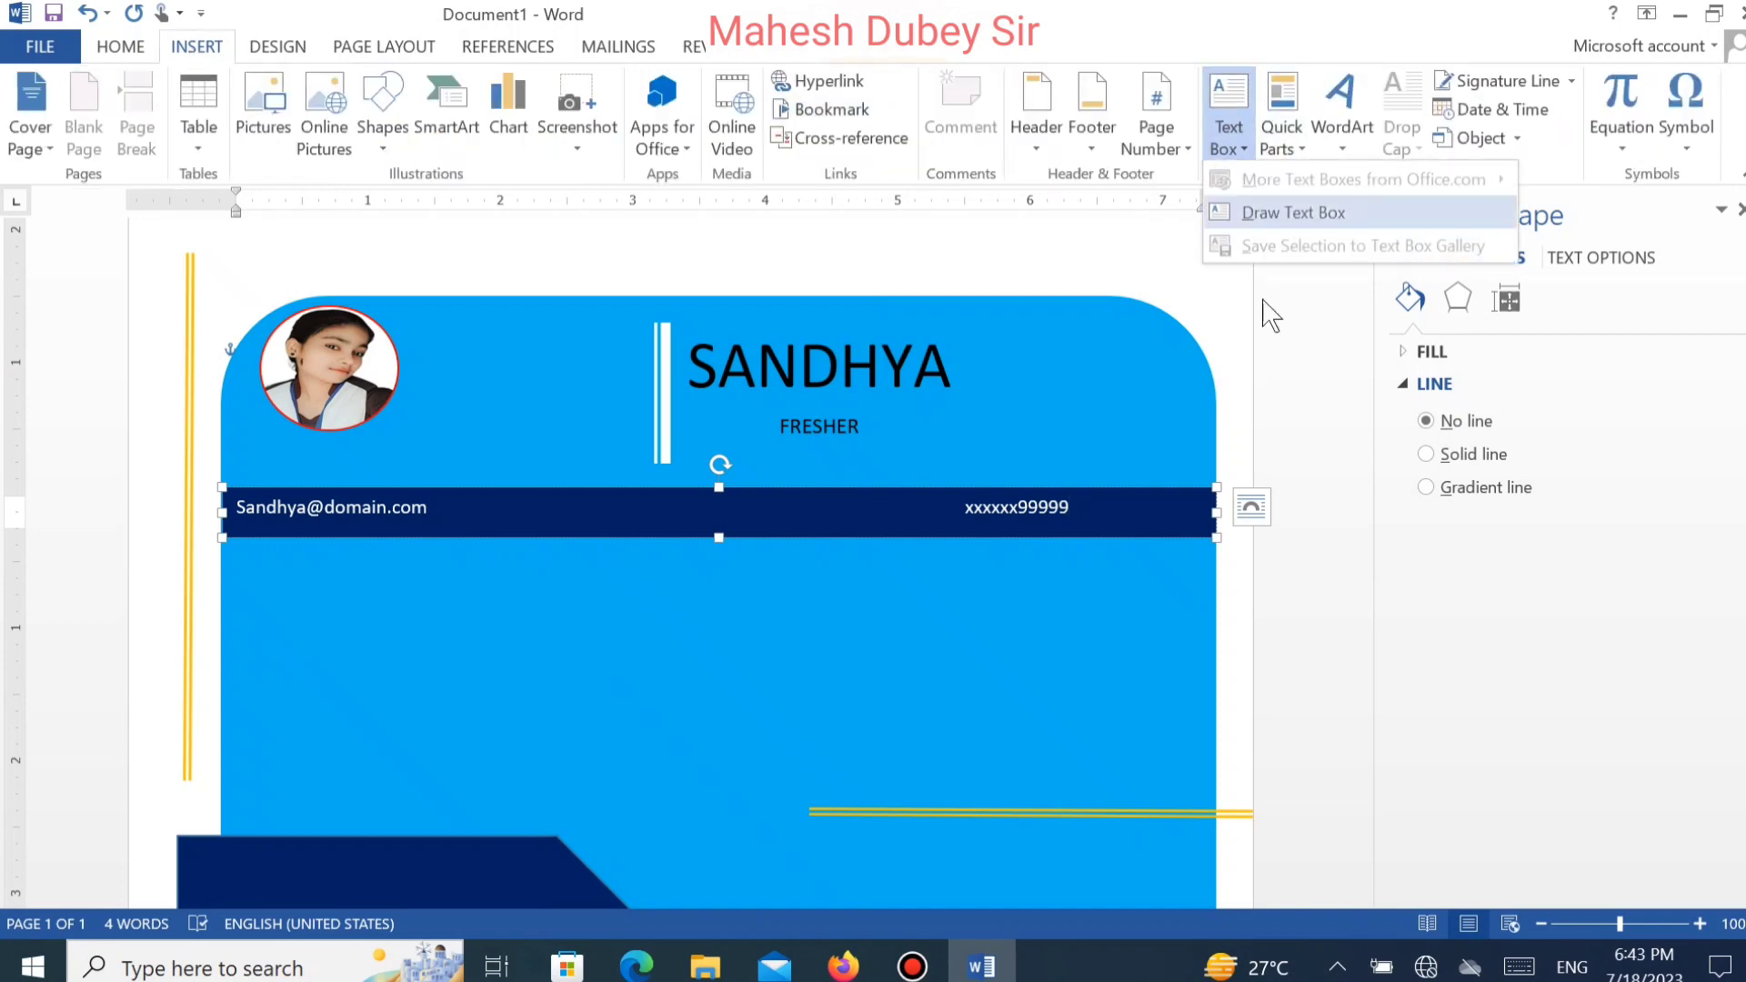
click(1262, 214)
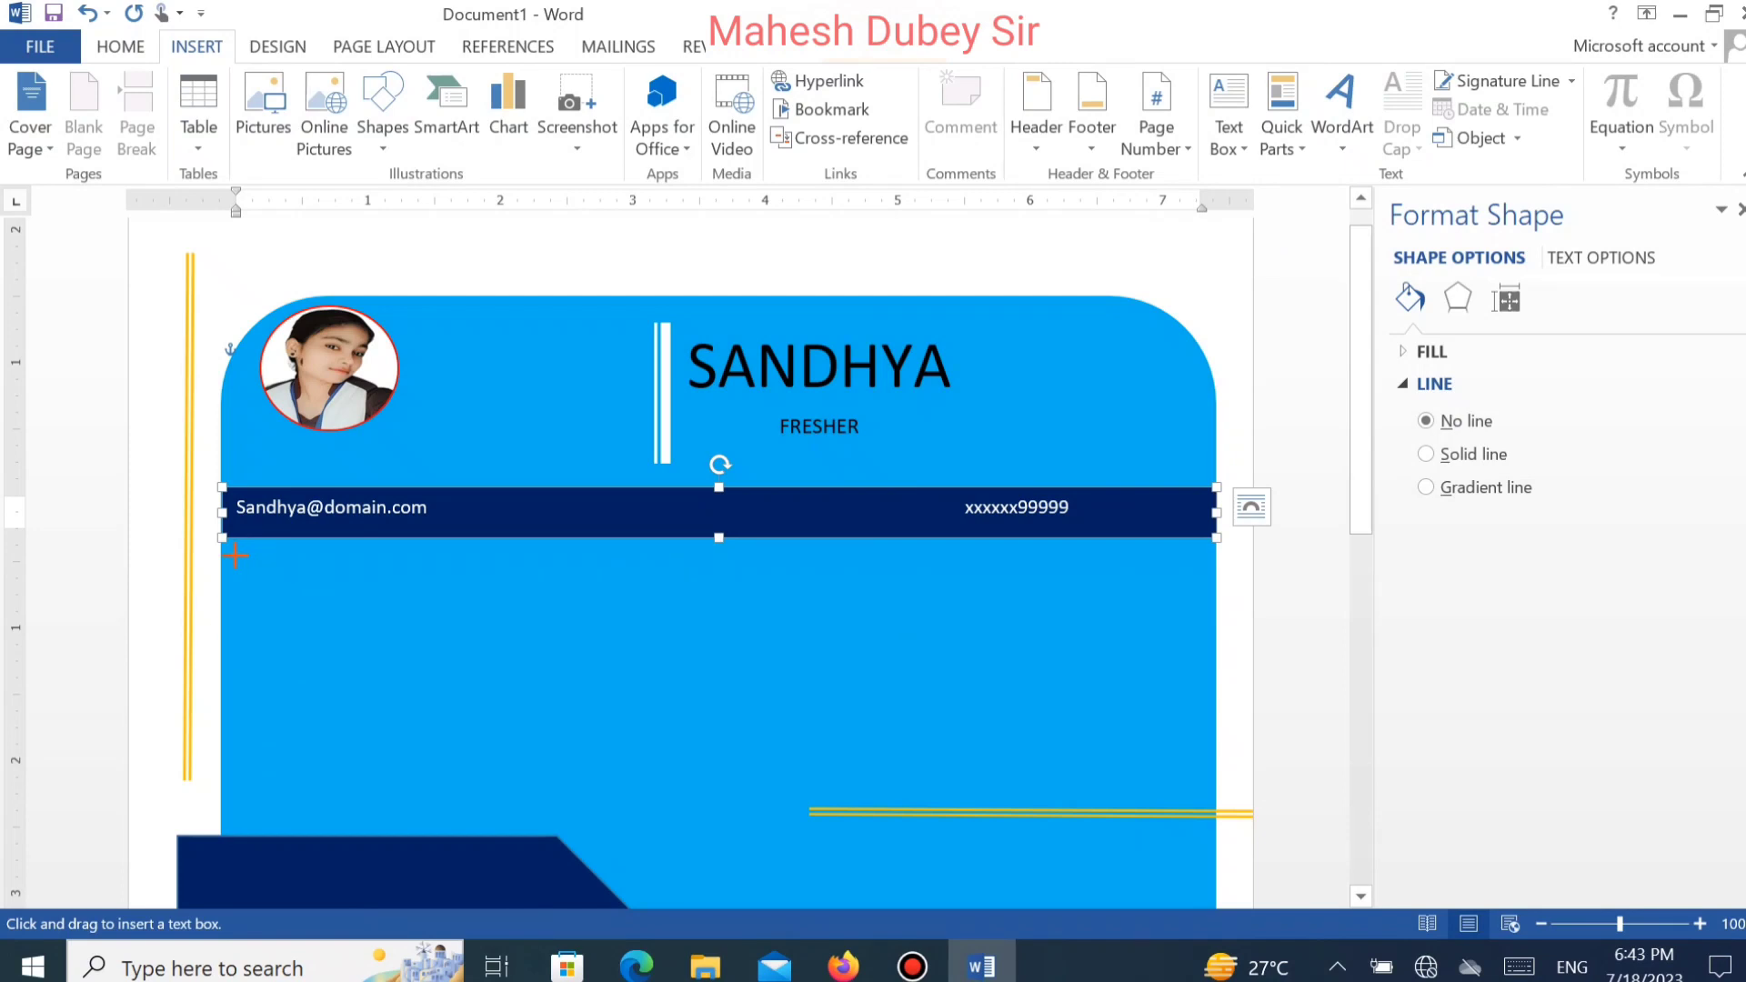
drag(234, 555, 1206, 702)
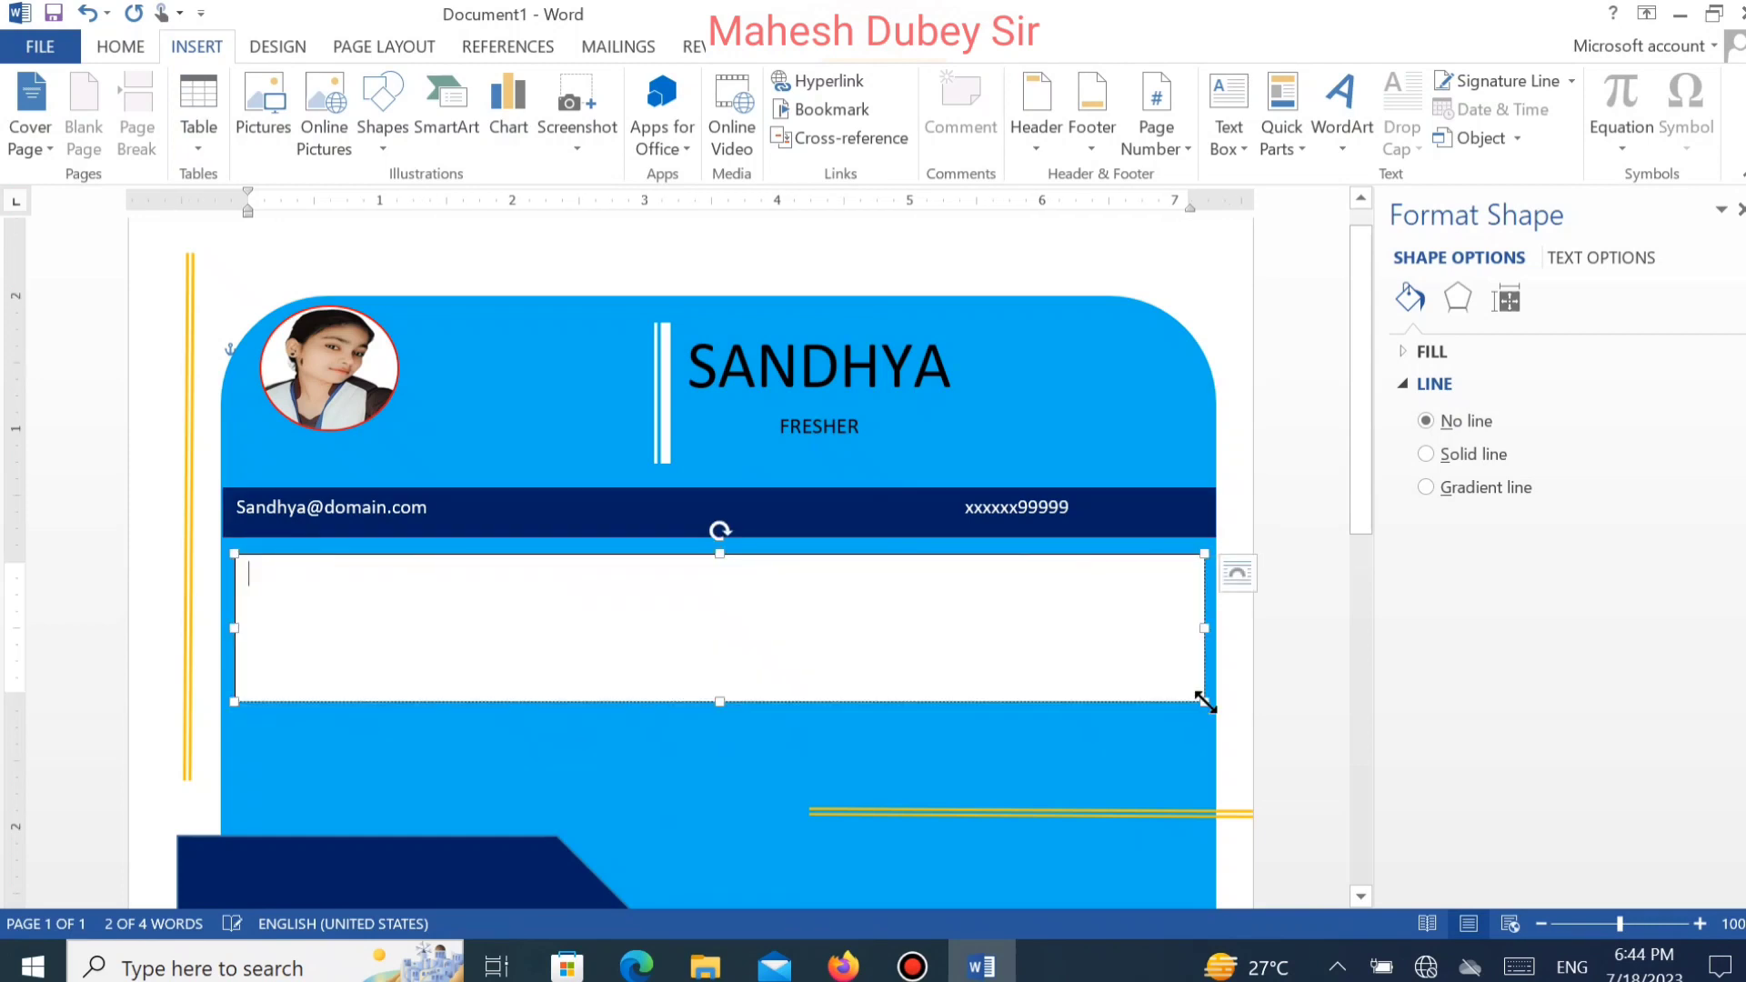
Extend the left edge of the contact bar slightly to line up with the light blue shape.
click(393, 514)
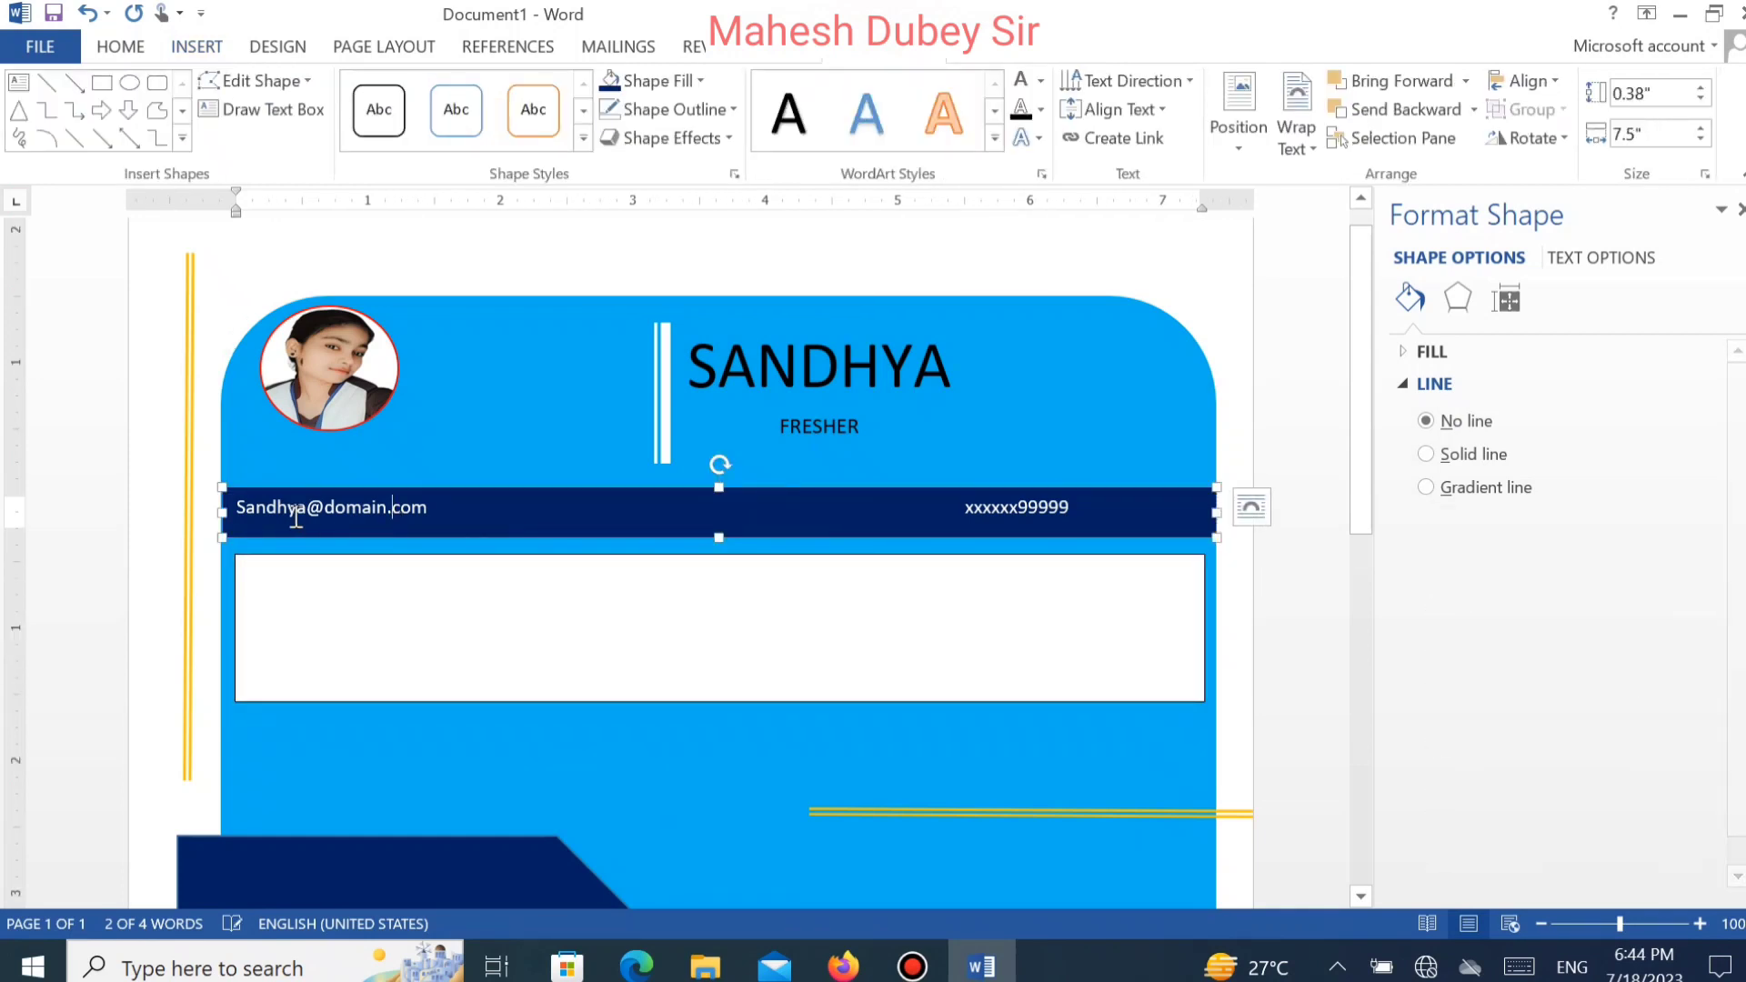
click(223, 509)
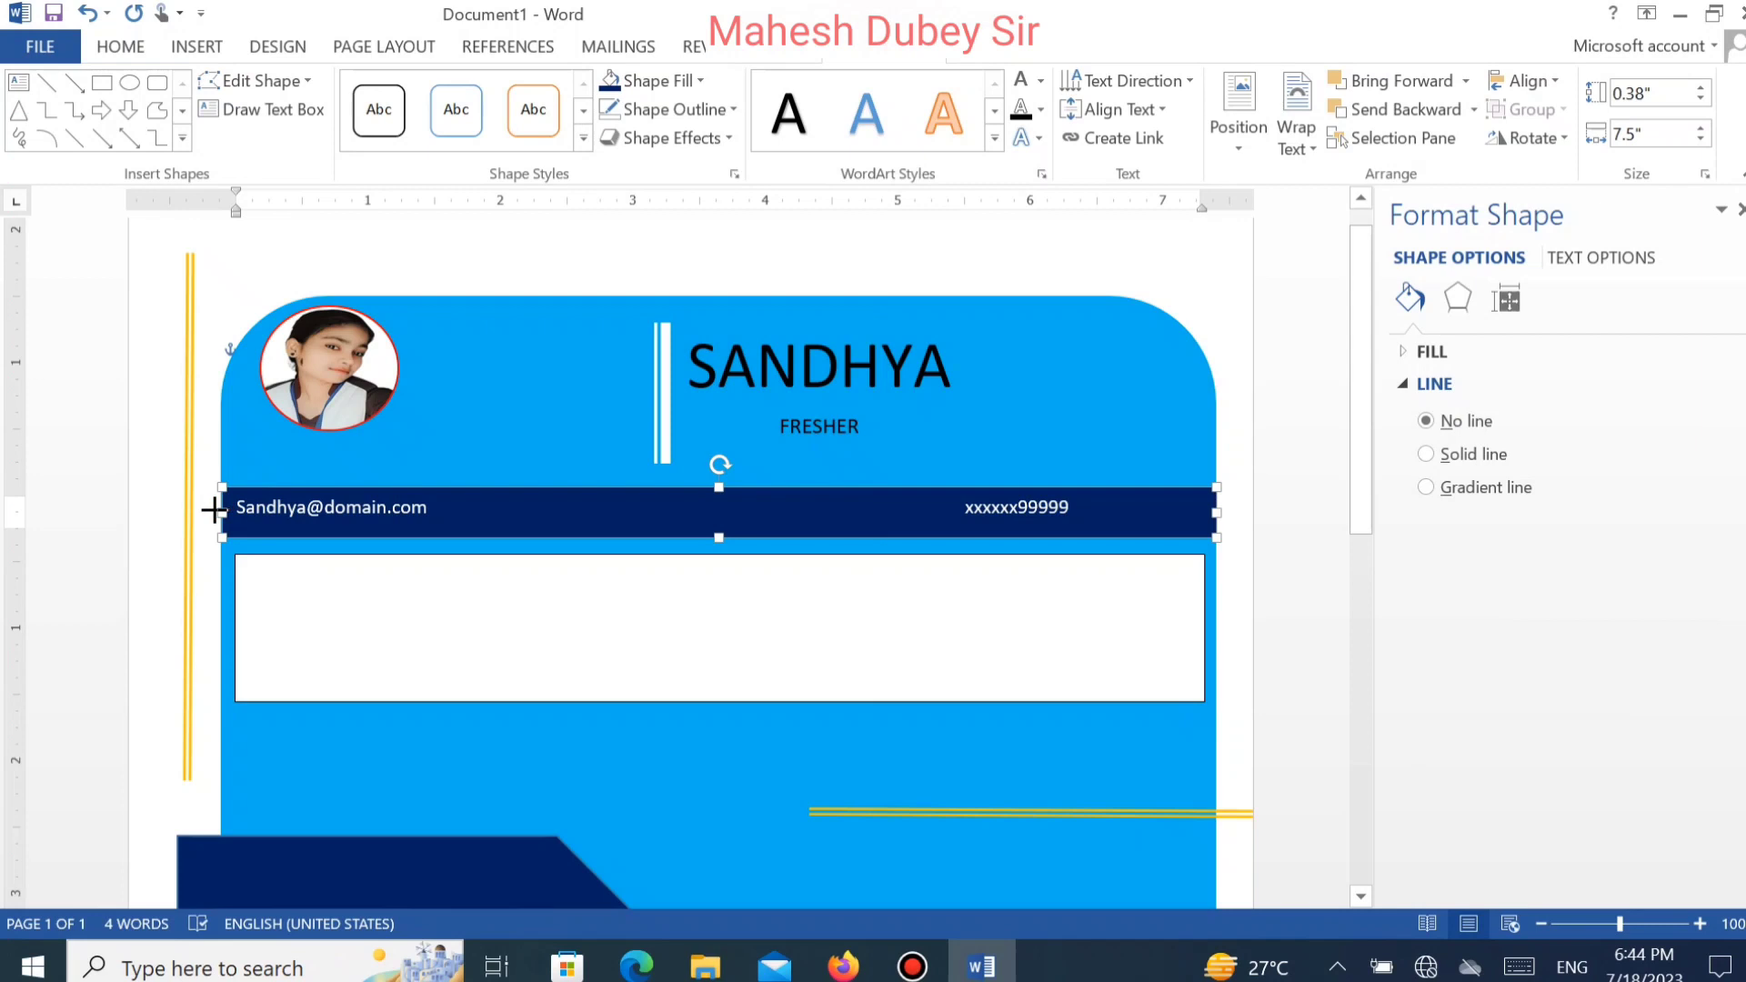
drag(214, 510, 213, 509)
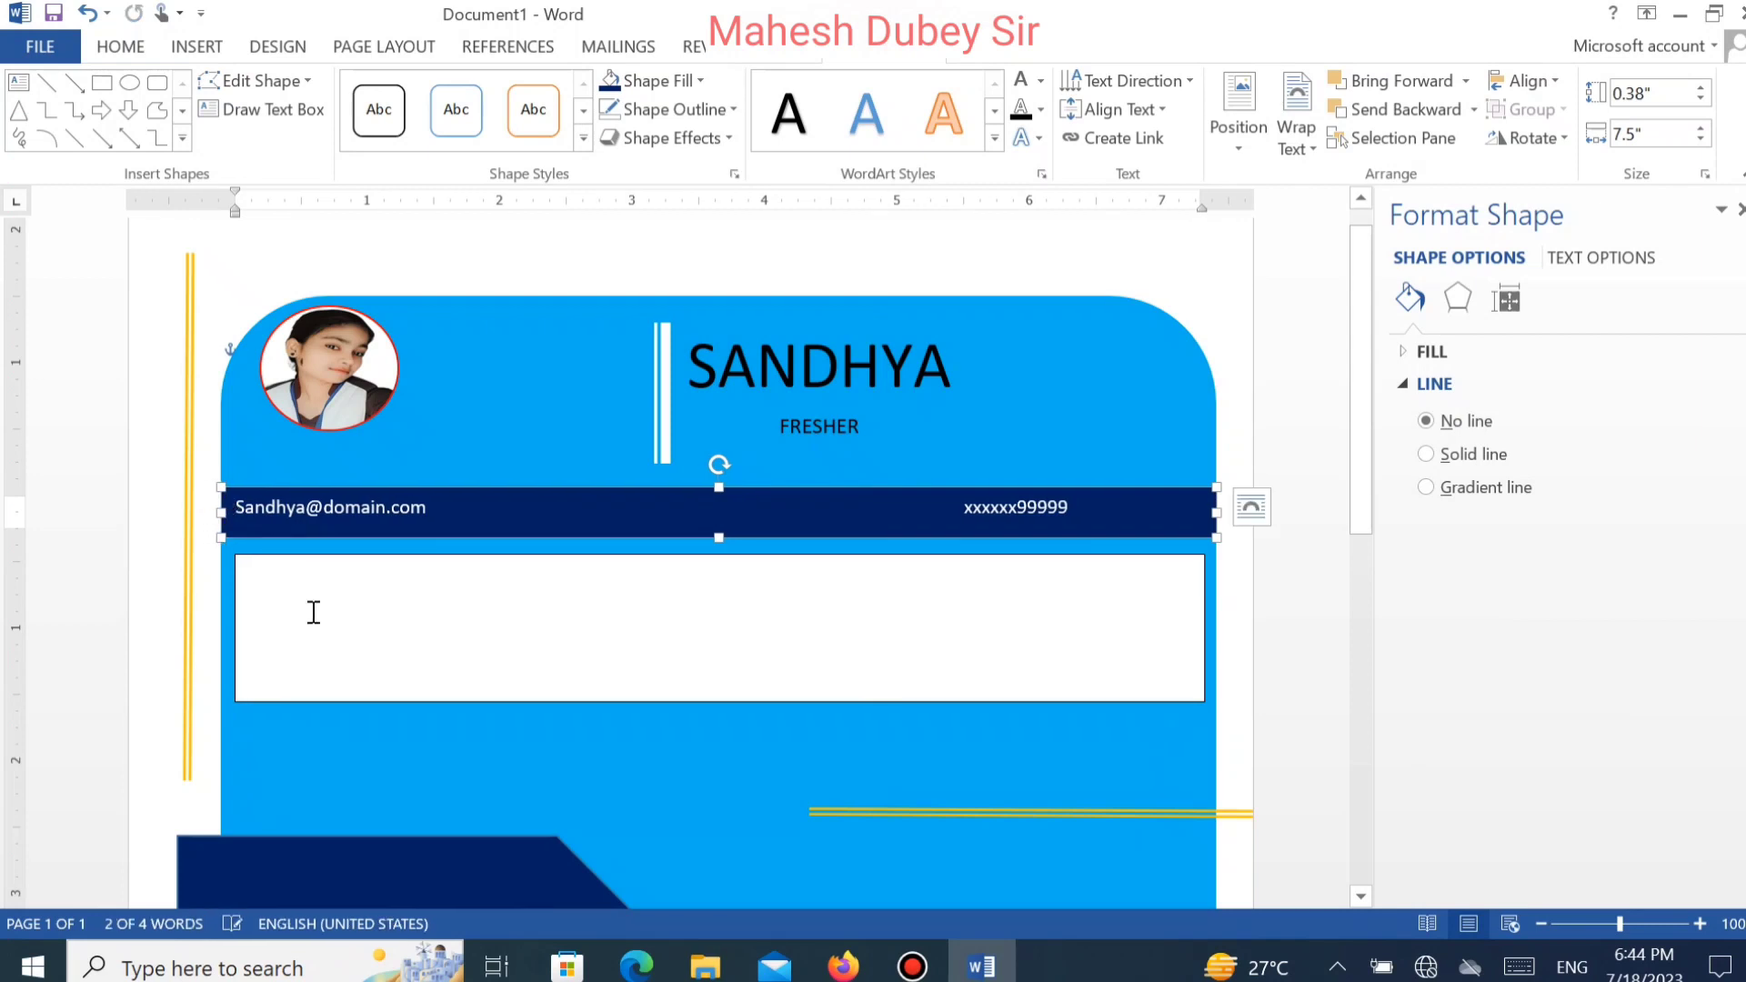
Enter the heading "Objective" in the white text box and start a new paragraph below it.
click(331, 635)
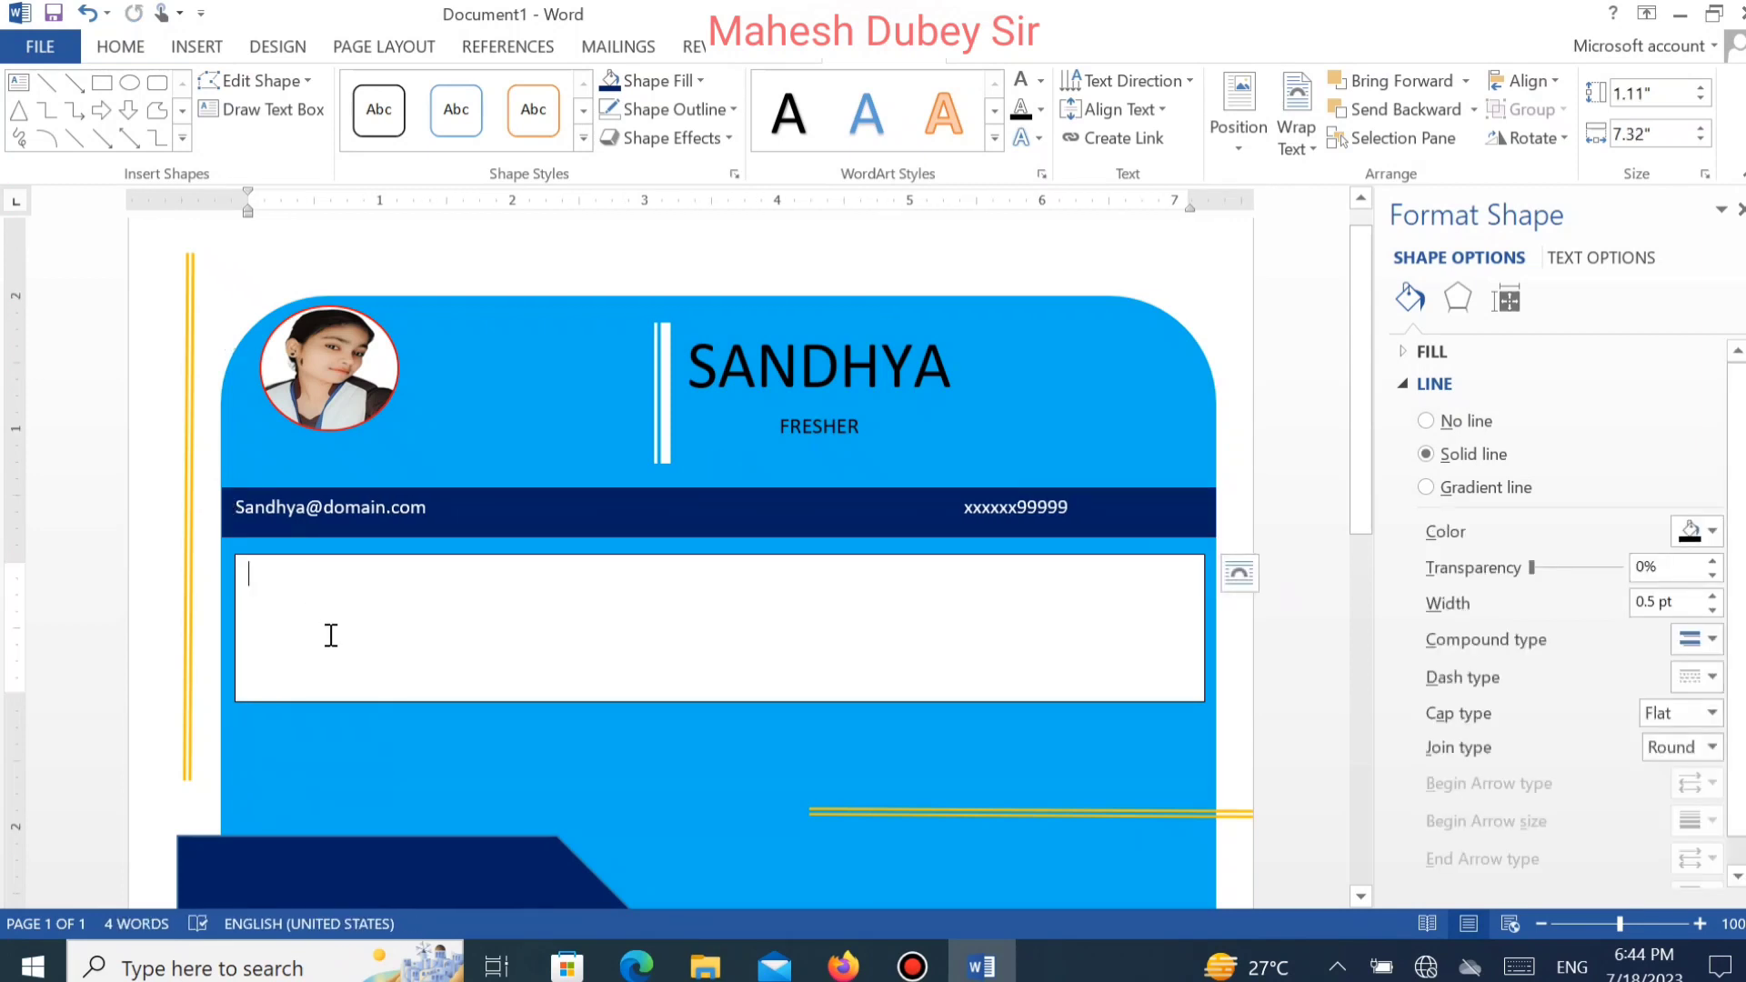
text(Ob)
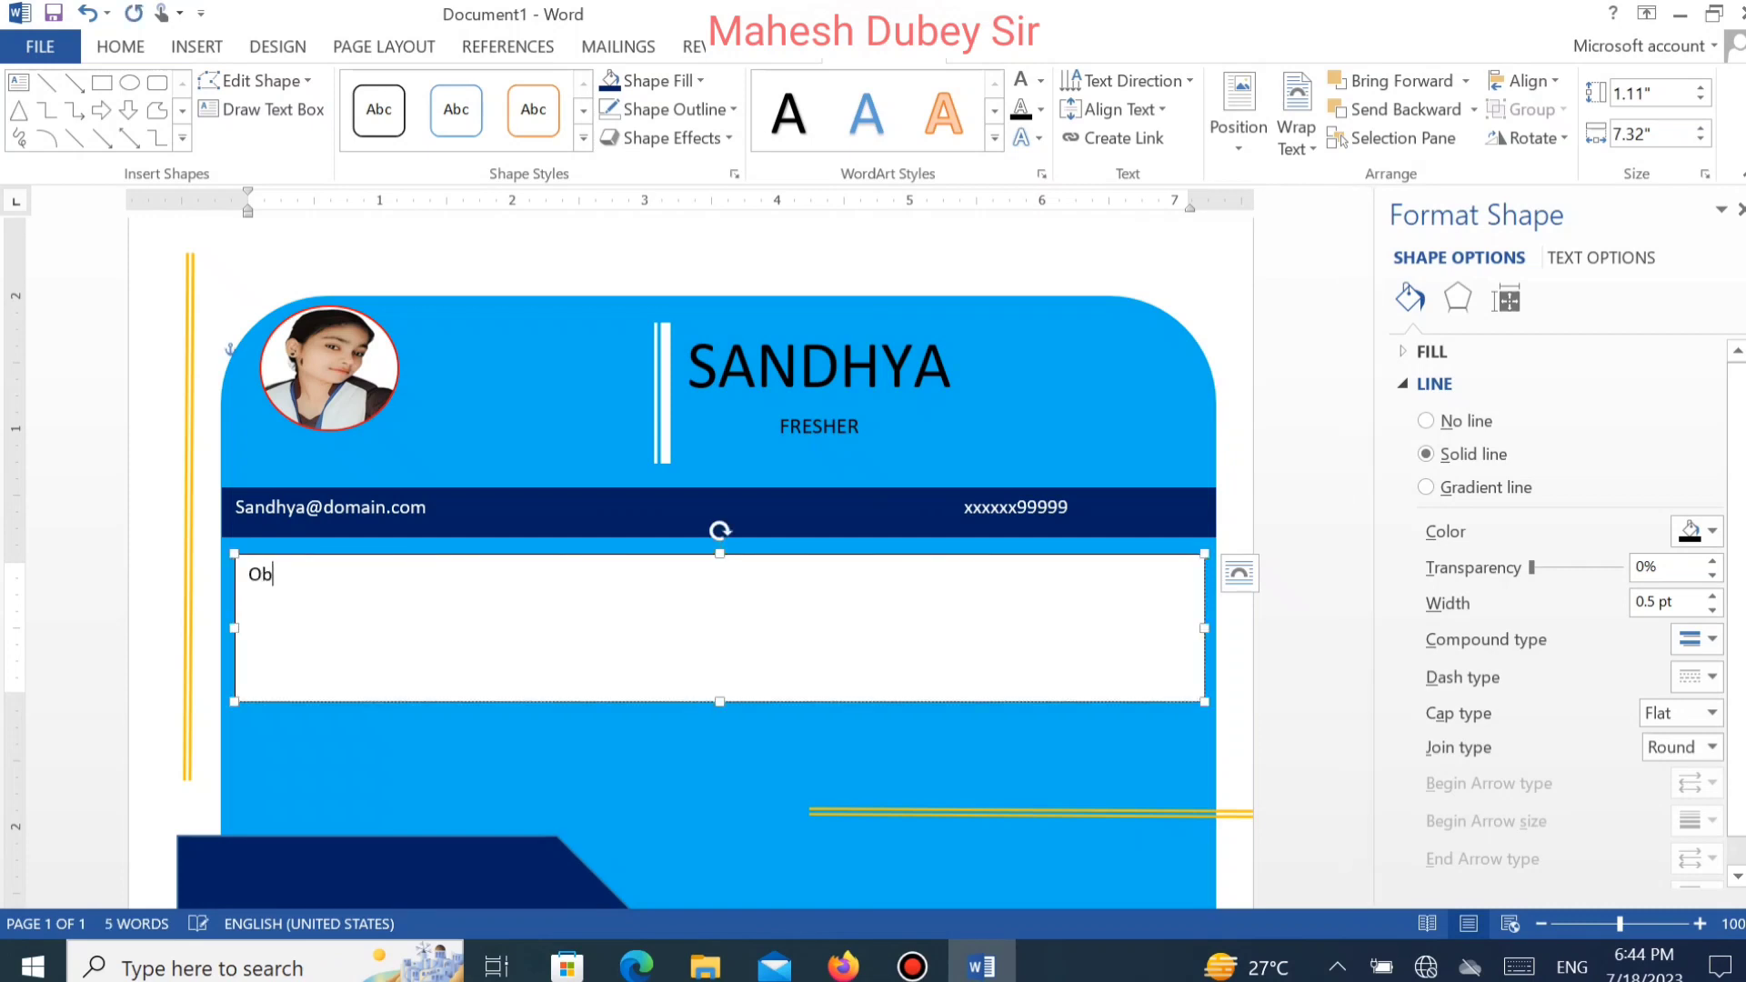
text(jective)
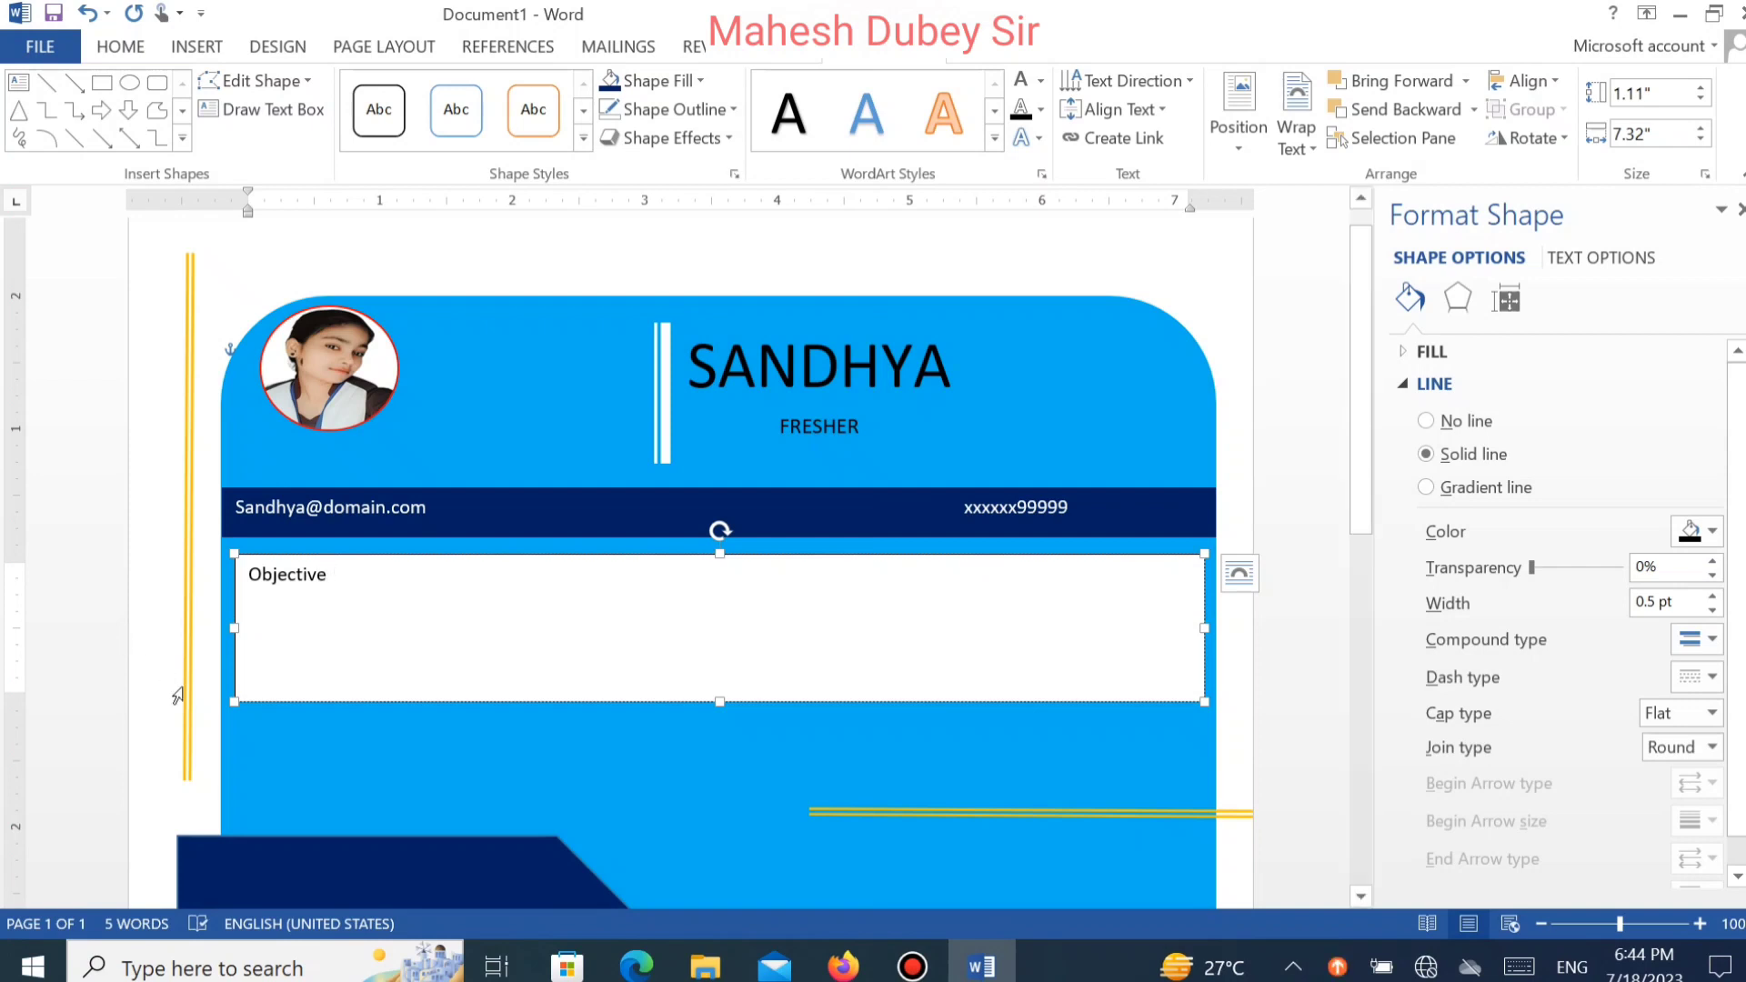
key(Return)
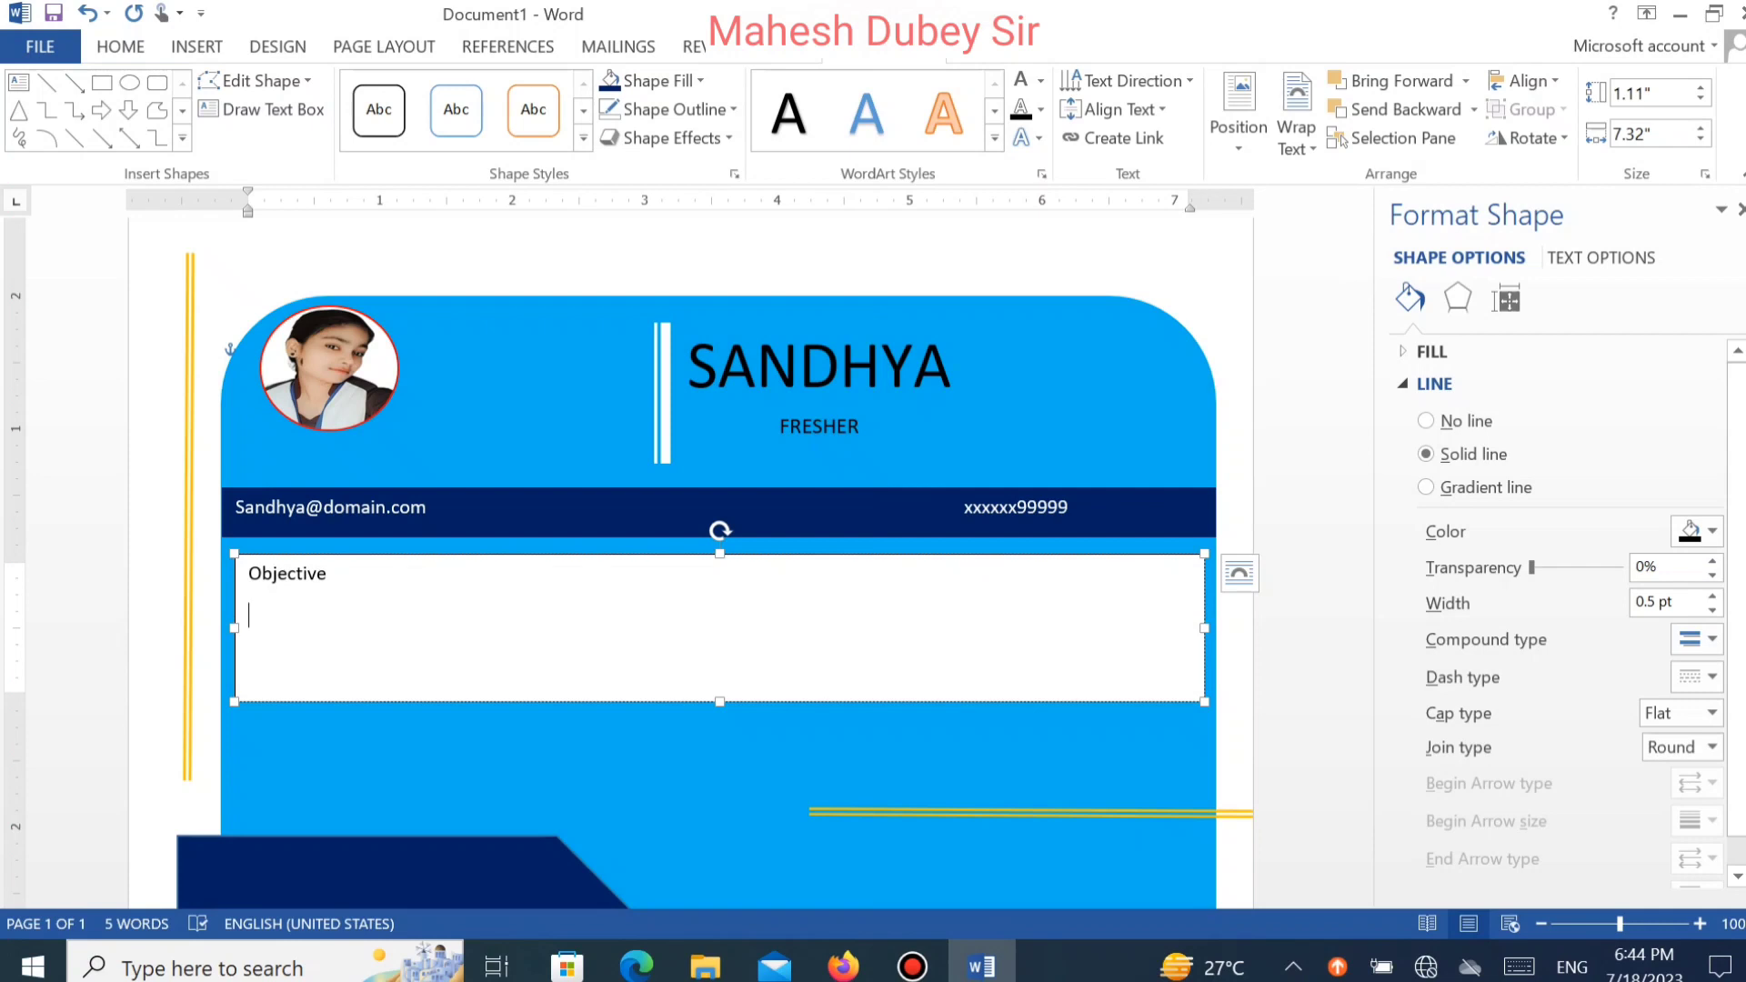
Fill the paragraph under the Objective heading with about three lines of placeholder text beginning "Fresh fggsdhf hsd gfhjs".
text(Fresh fggsdhf hsd )
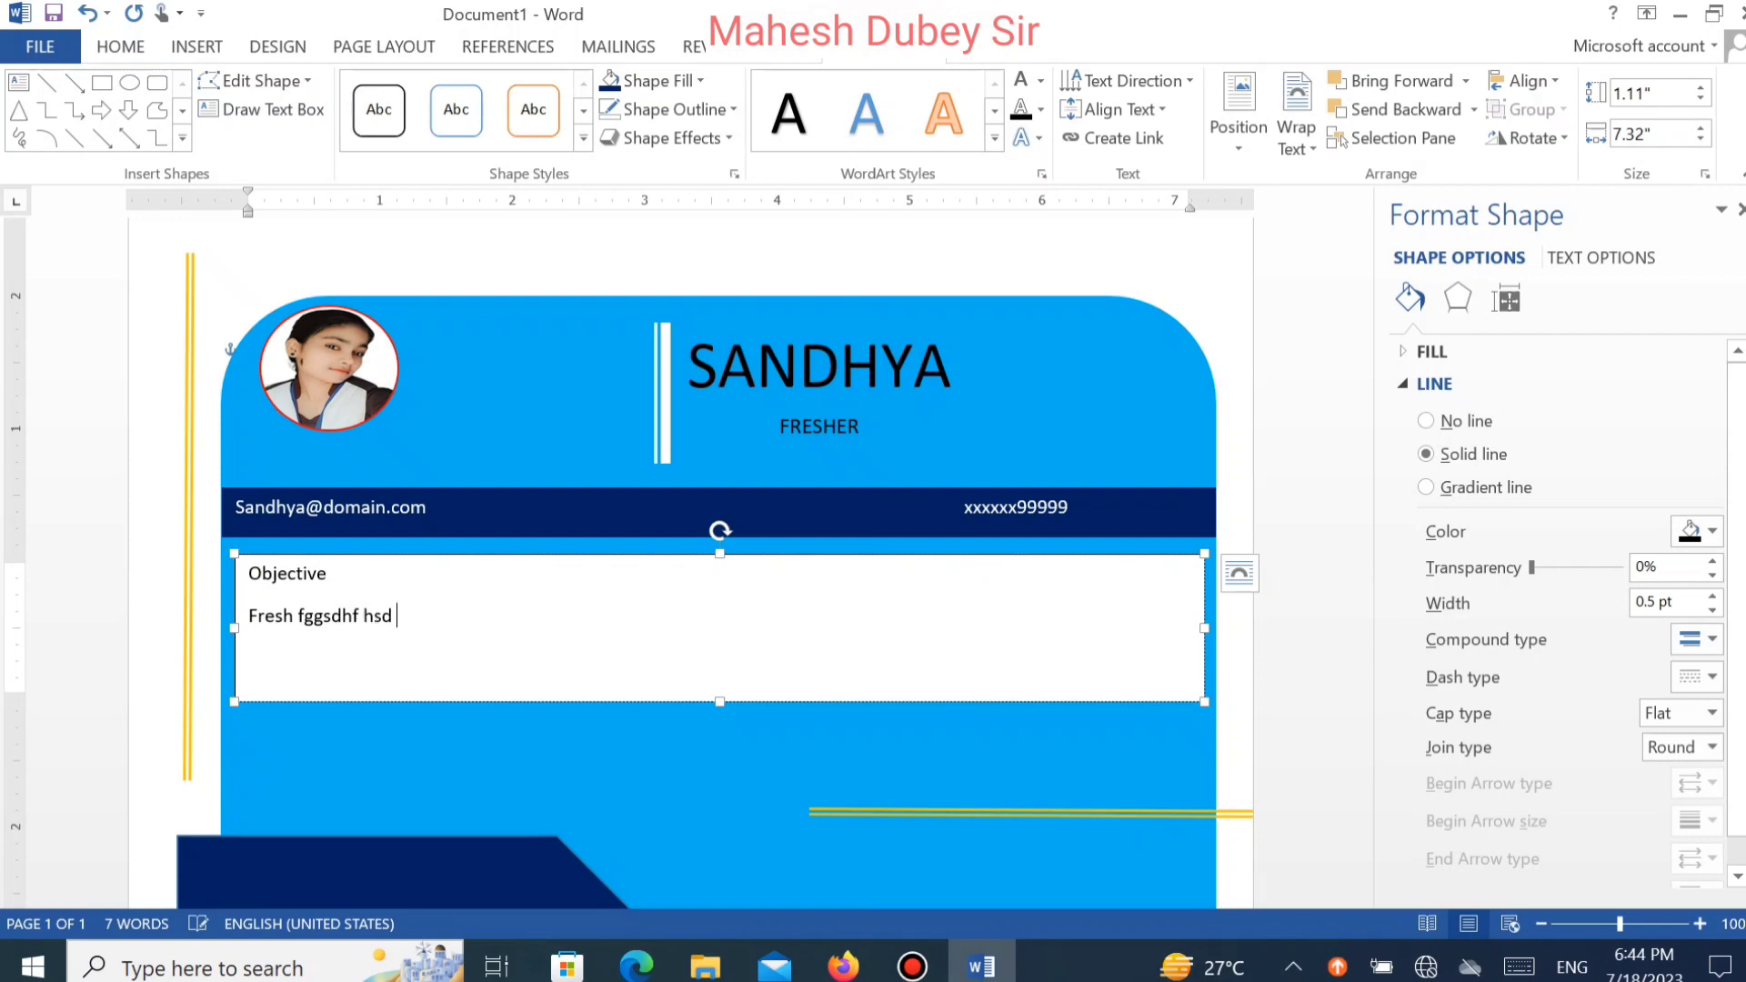
text(gfhjs gfhjsgfasjcznxvcnzxbvcxznv bcjhdhdj hdkjhdkjsahjsabxnmnbzvcn)
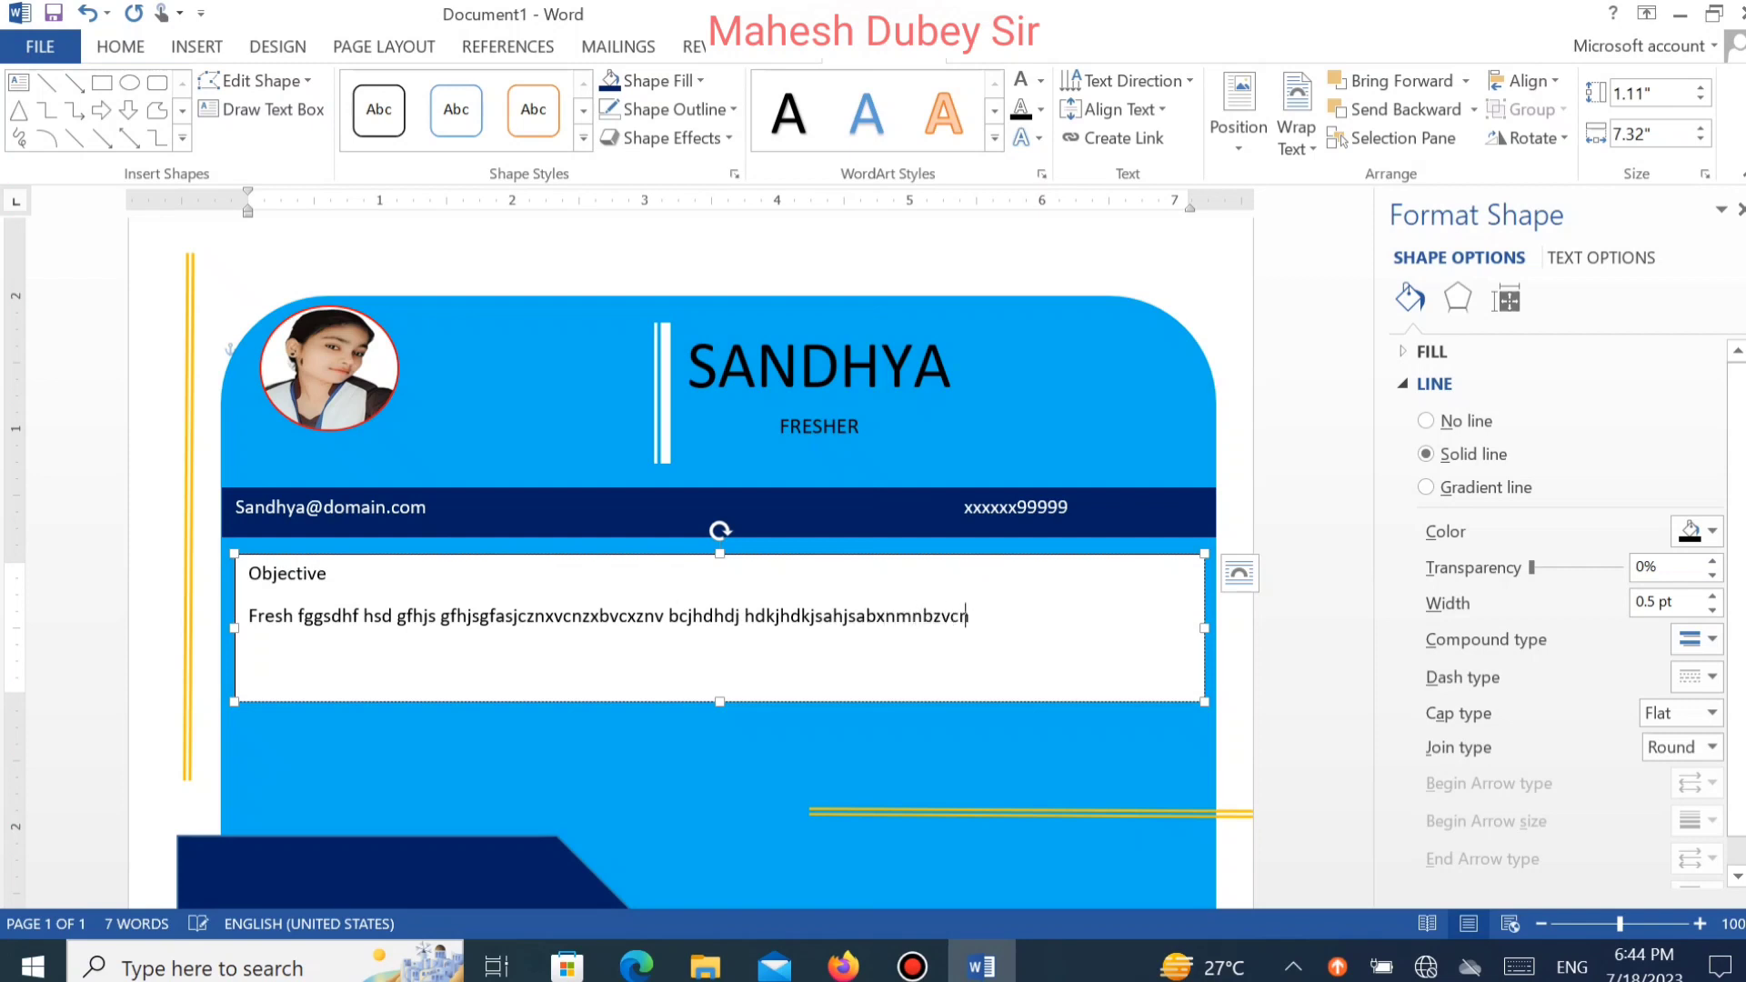
text(bzxc nzxxkdhjkd hsakjd hsakjd hasbmncbxzmcbzxmnc bxzmcnbz)
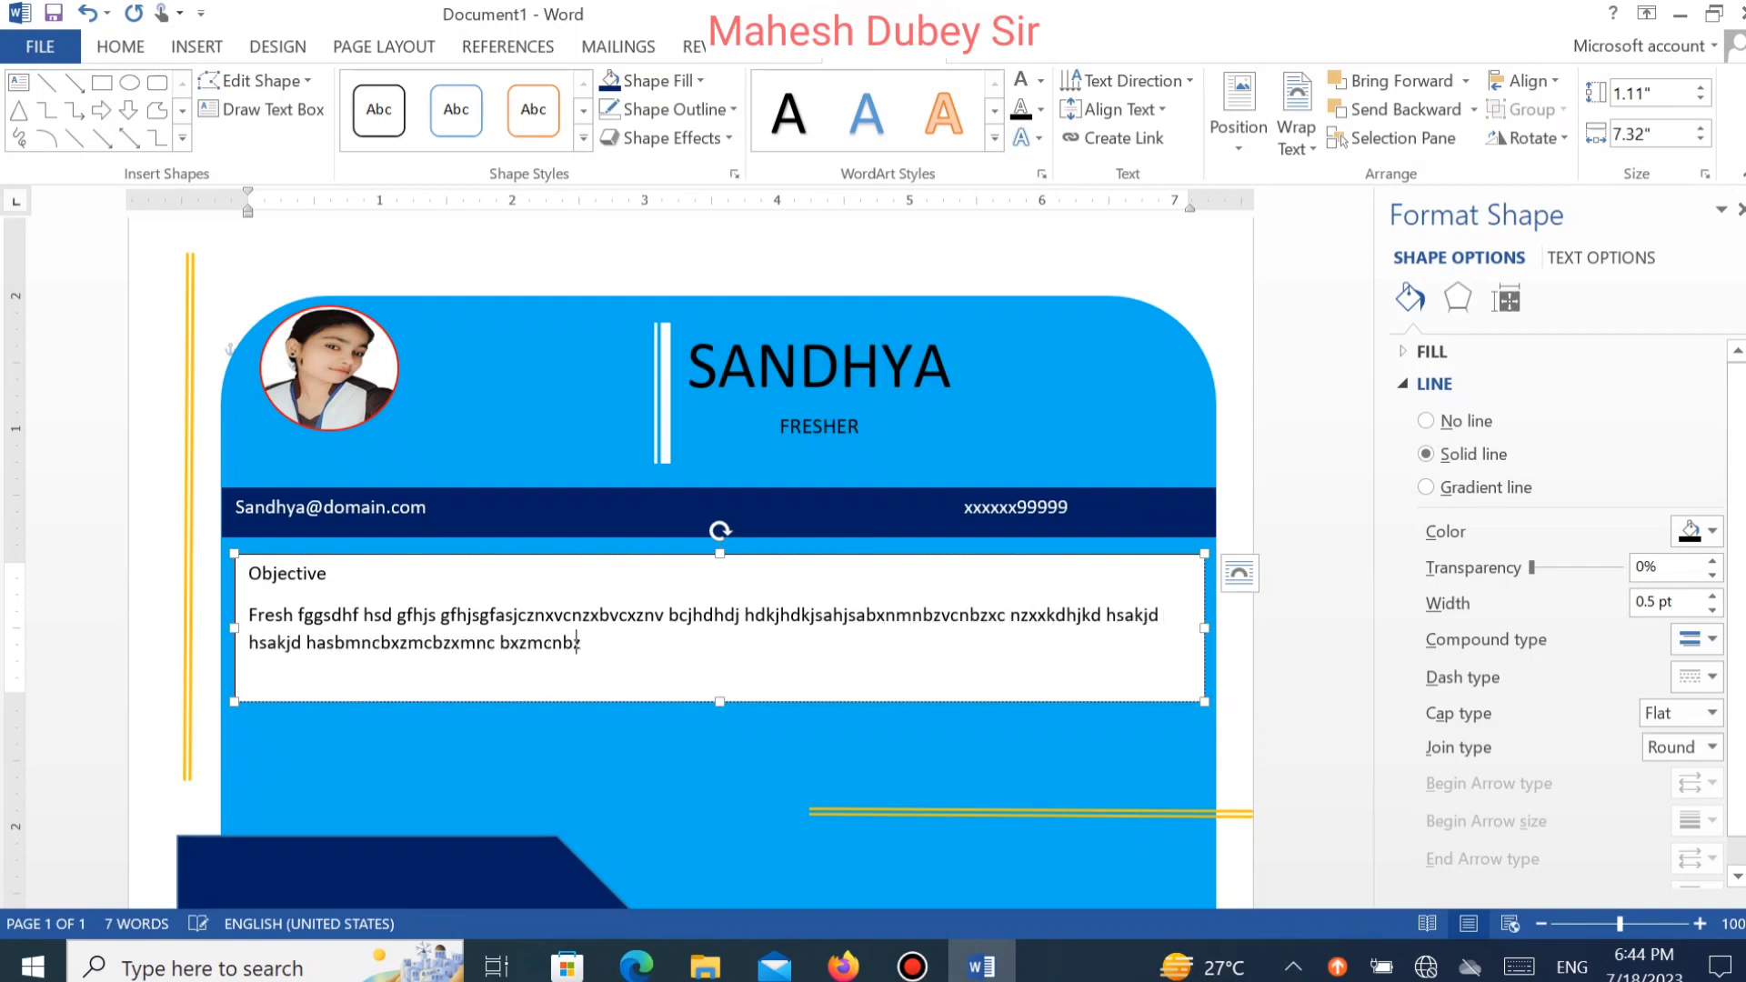
text(xncbxzmc bxzmcn bm )
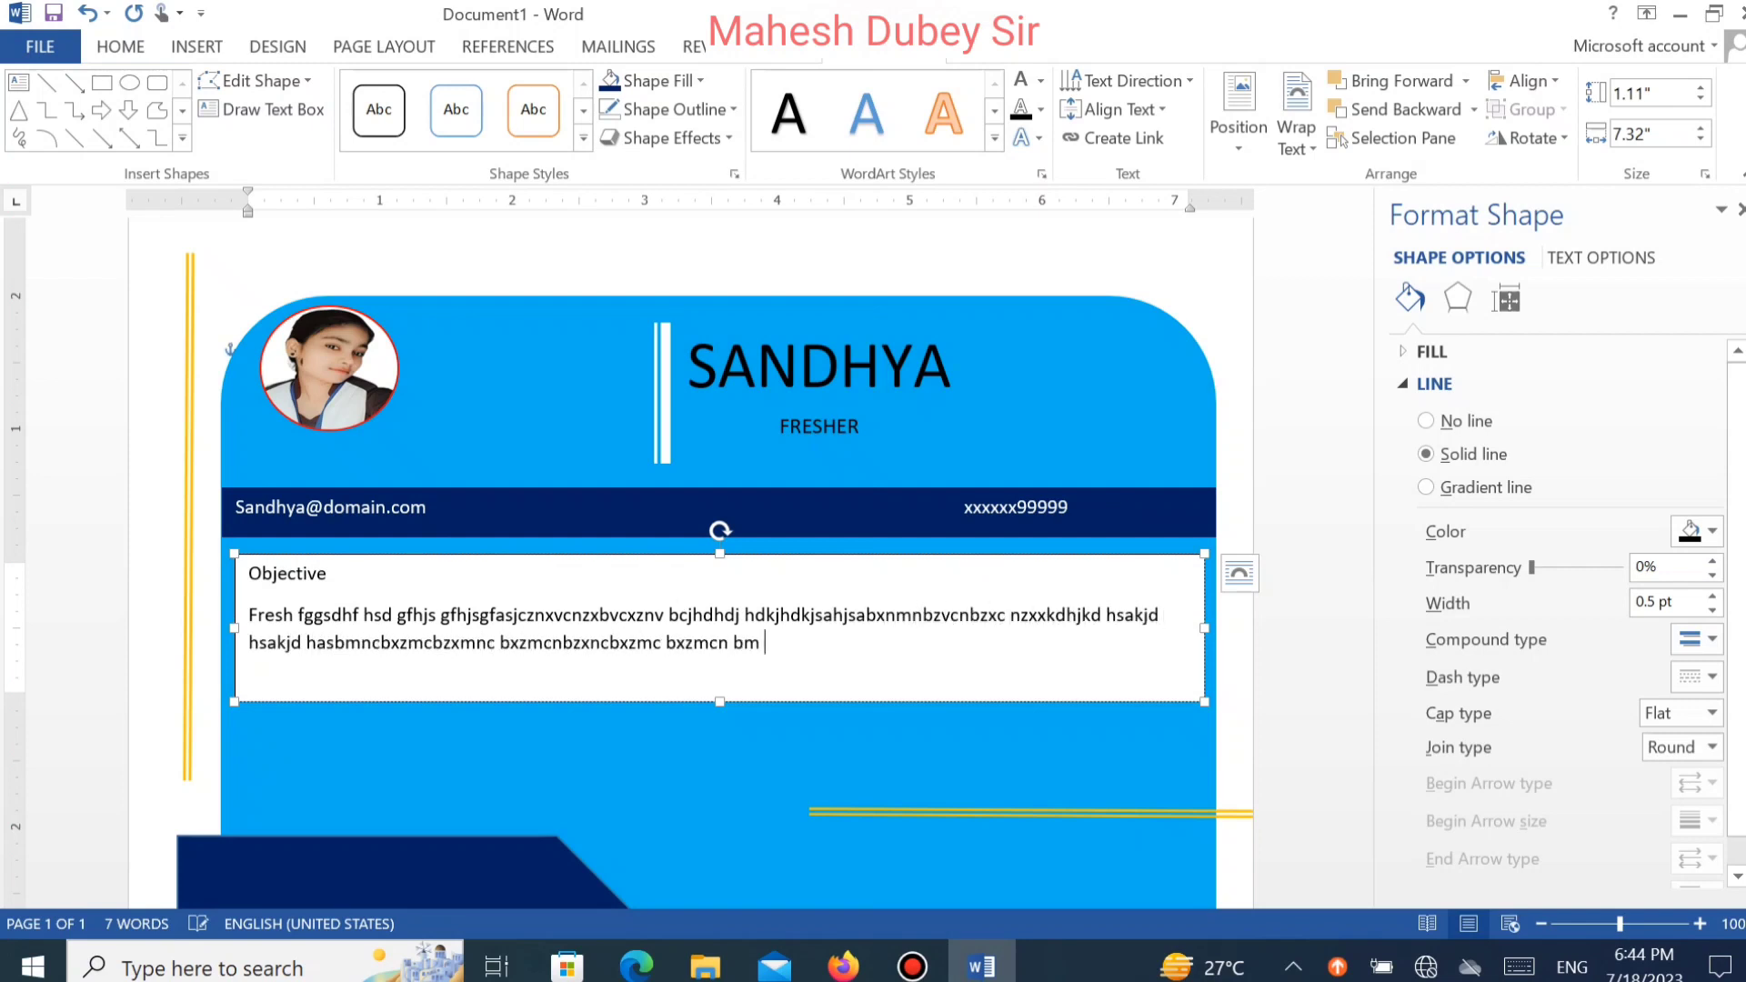
text(xcxmbz cbbdkjhdkasj dhsakj dhsakjbcnmbcxzn cxzmc zbncbxzn)
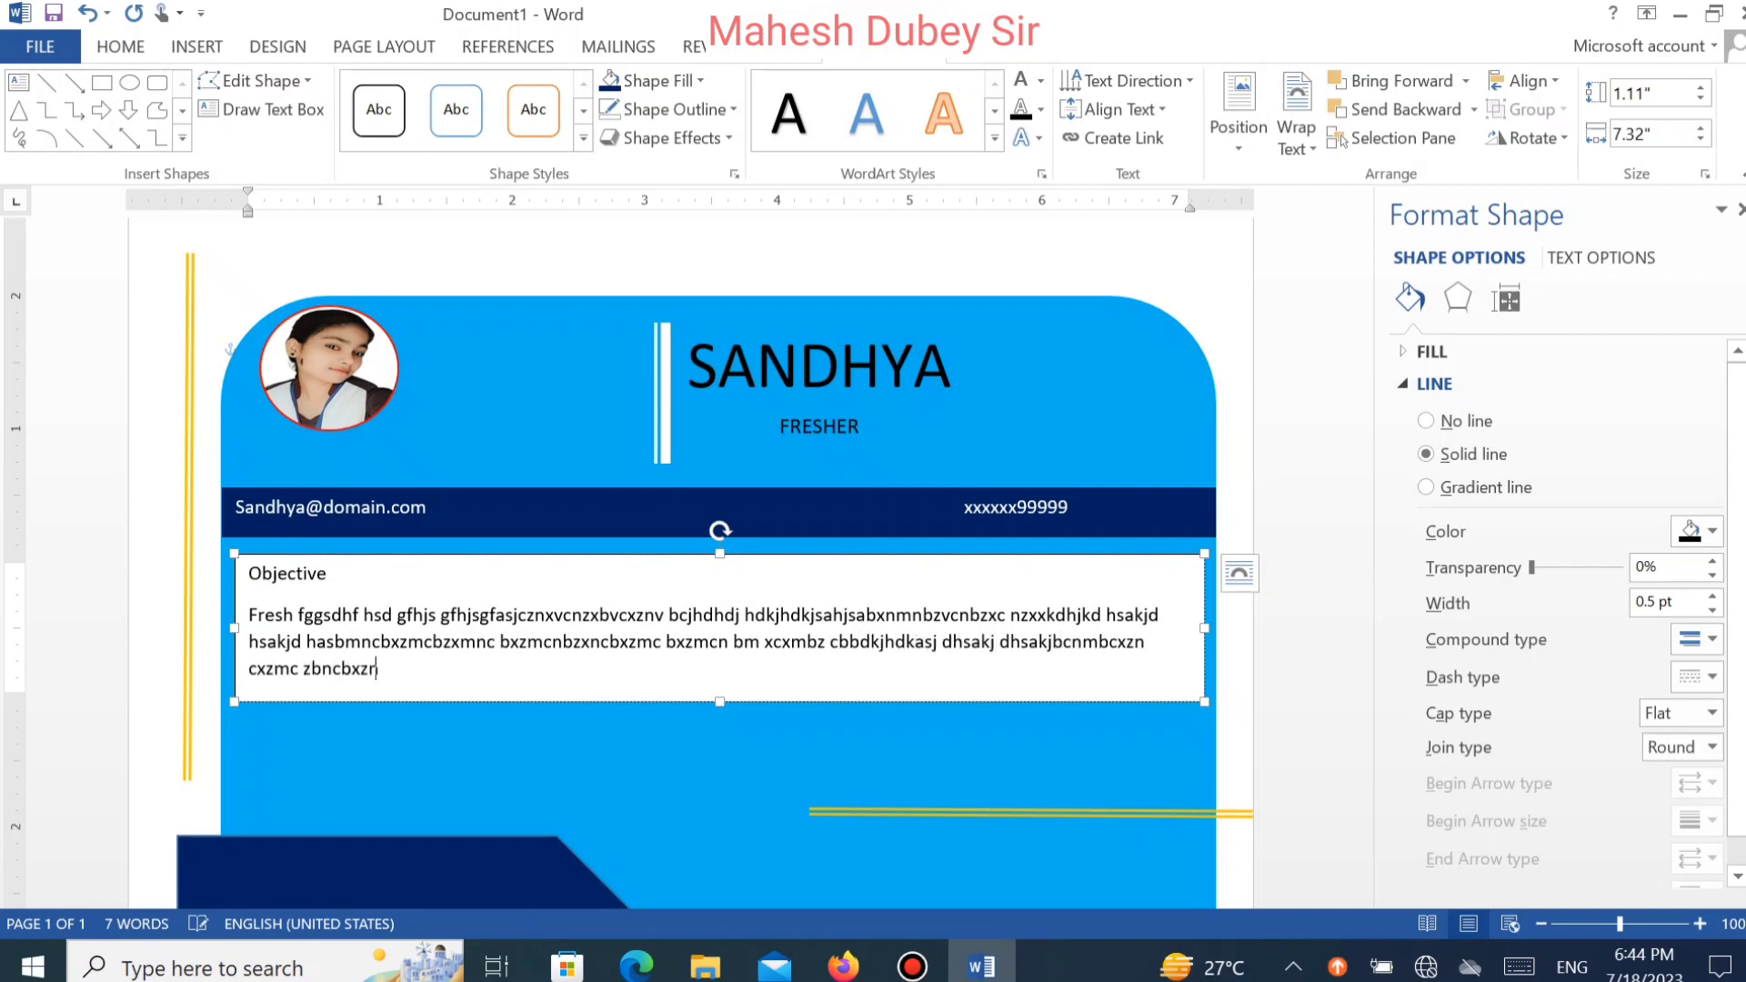
text(cbxzmbcnzxbcmnzxbcbmnz)
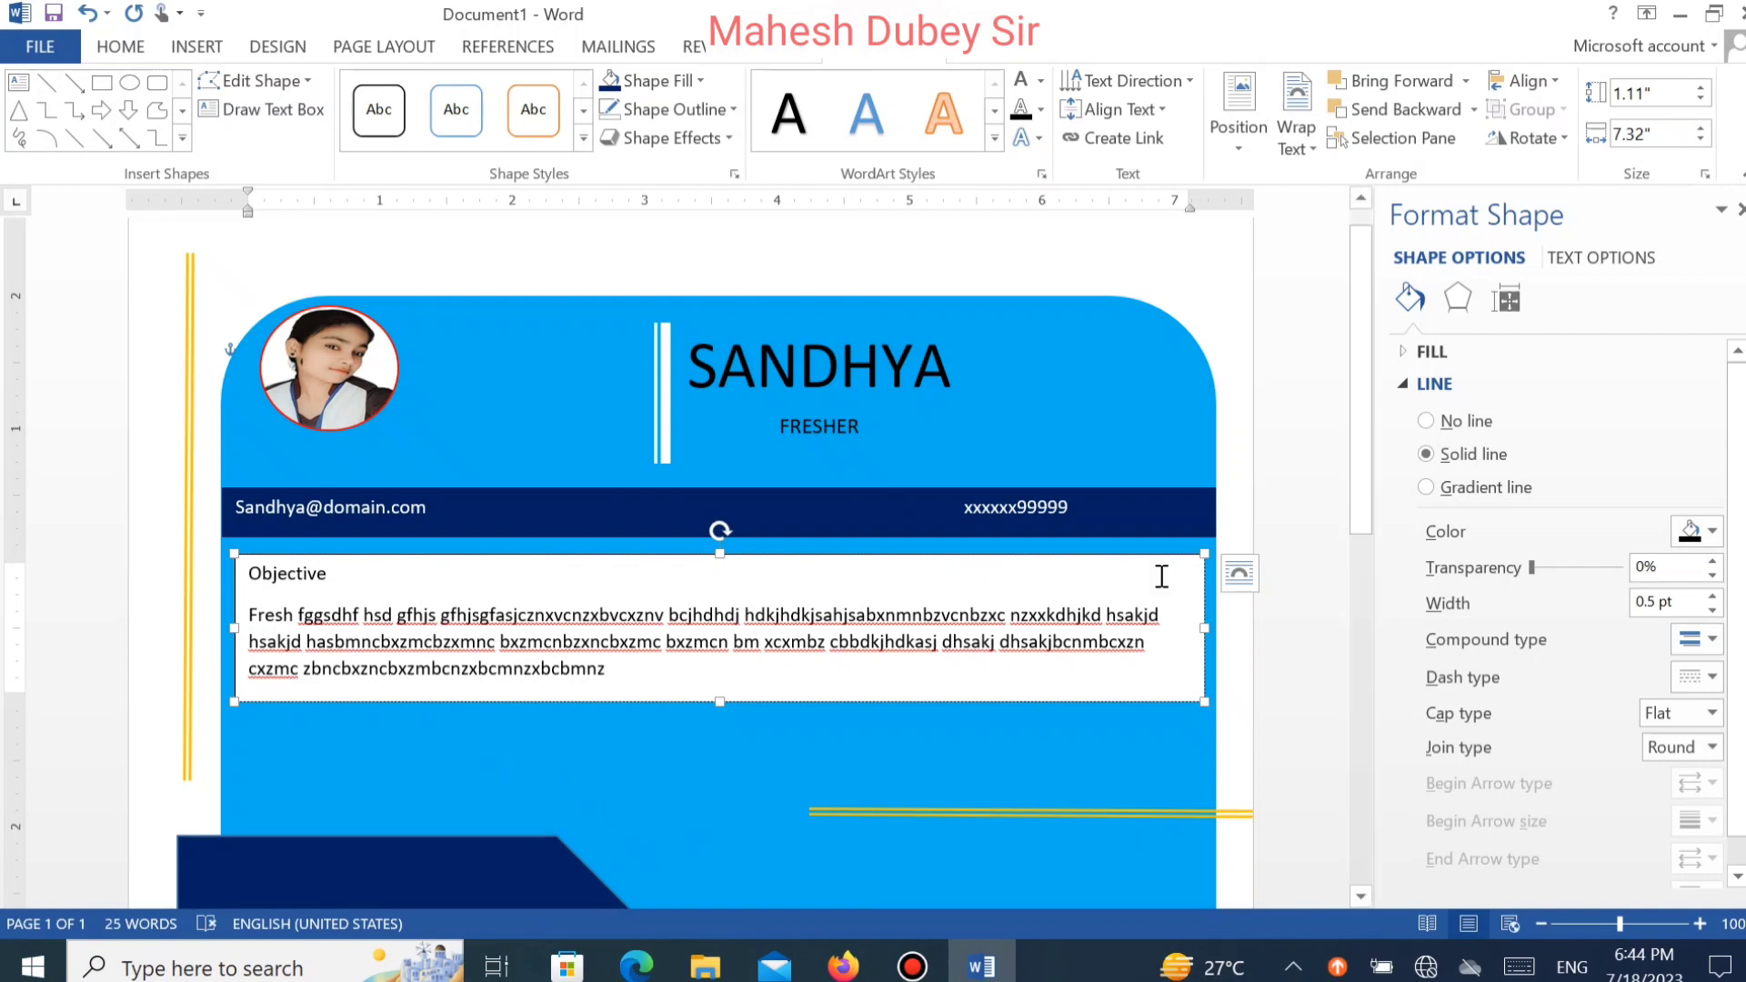
Colour the placeholder paragraph under the Objective heading white.
drag(1359, 519, 1364, 592)
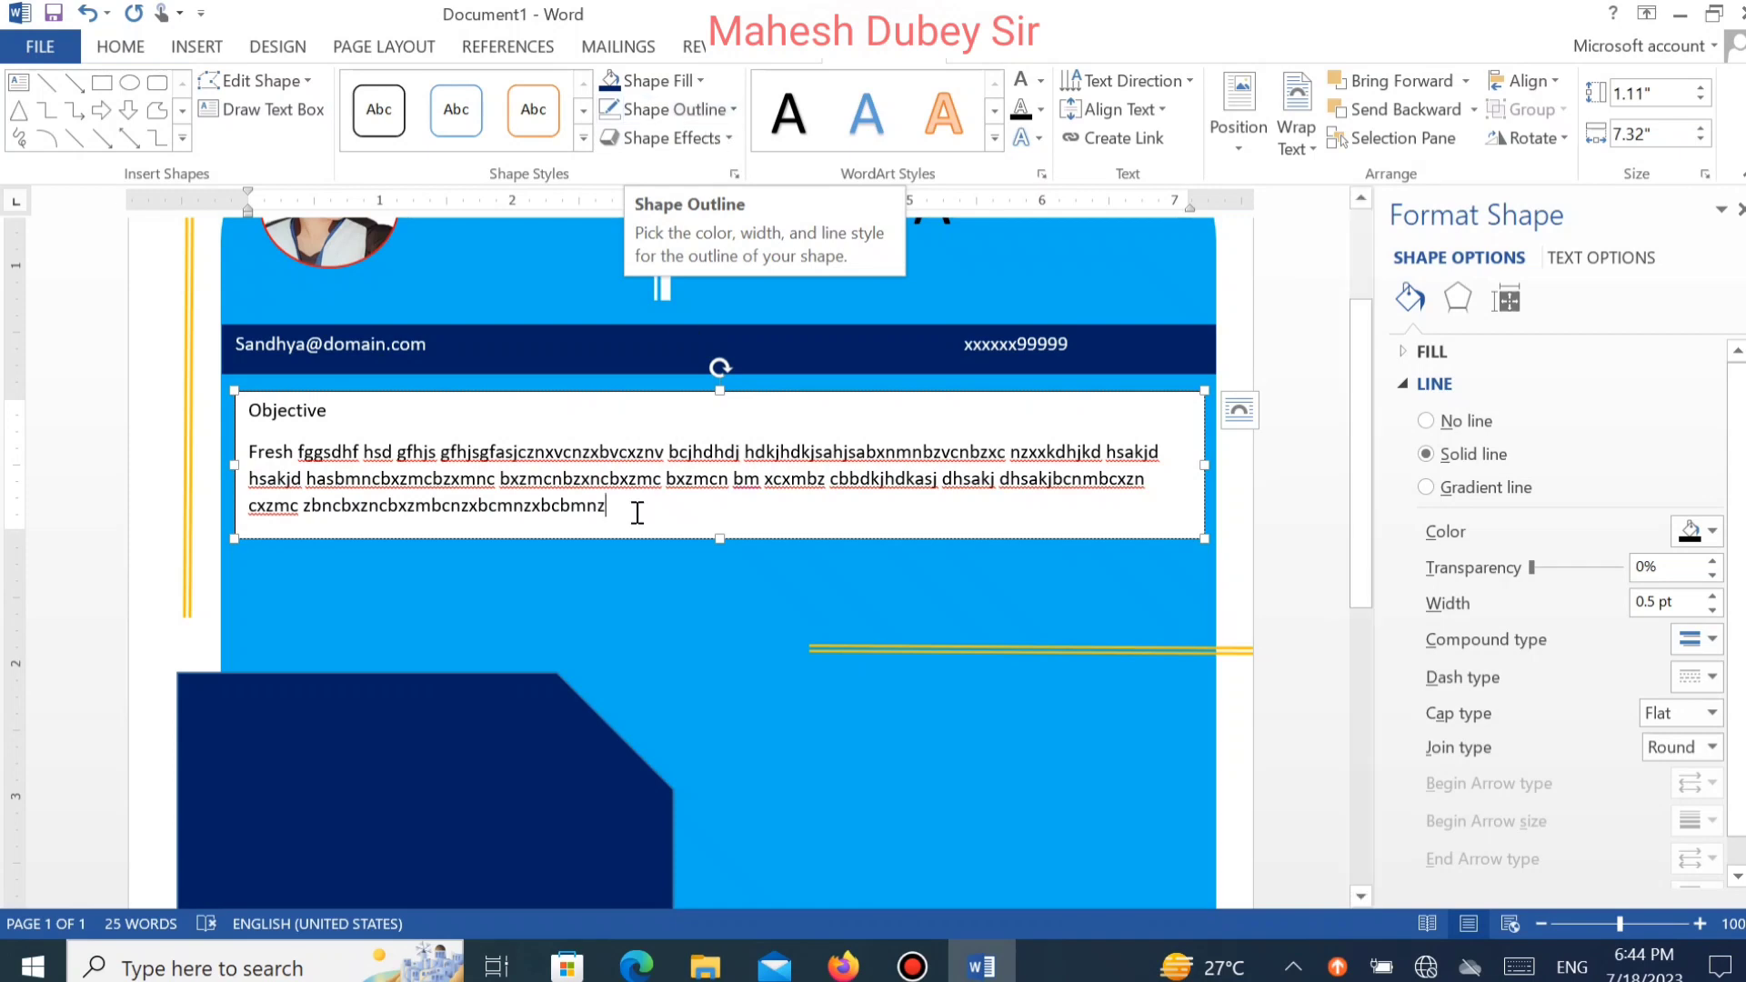
drag(623, 510, 258, 460)
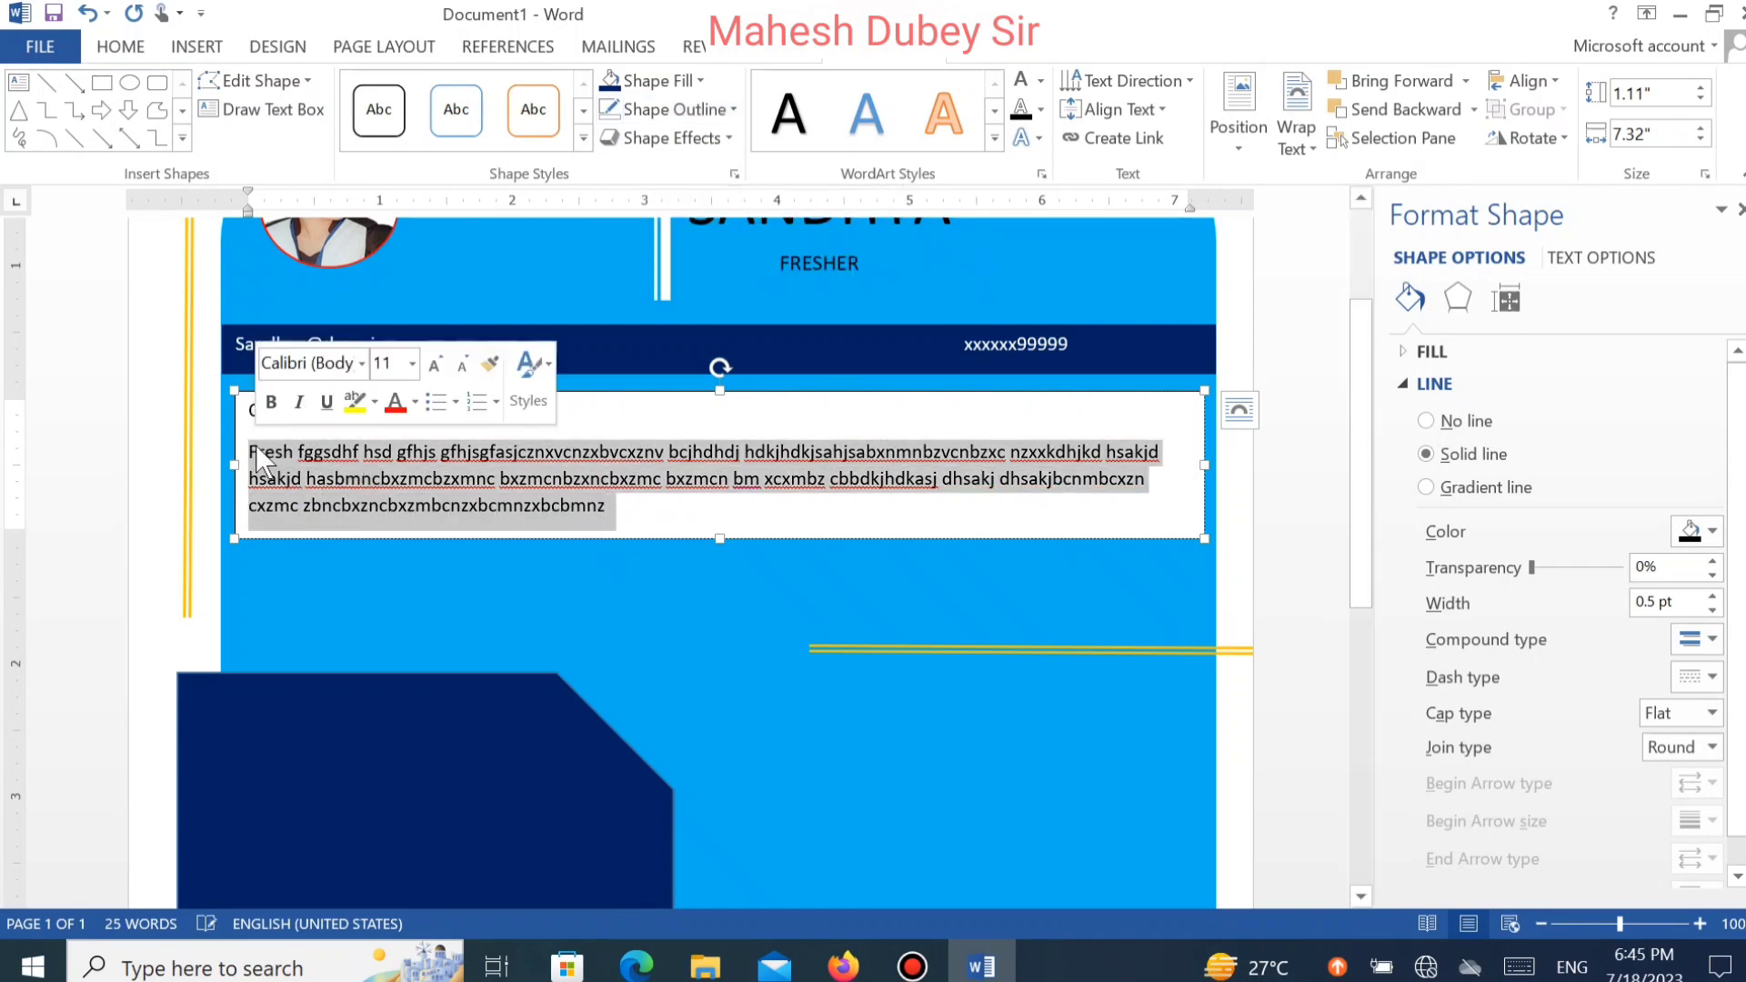
click(1041, 81)
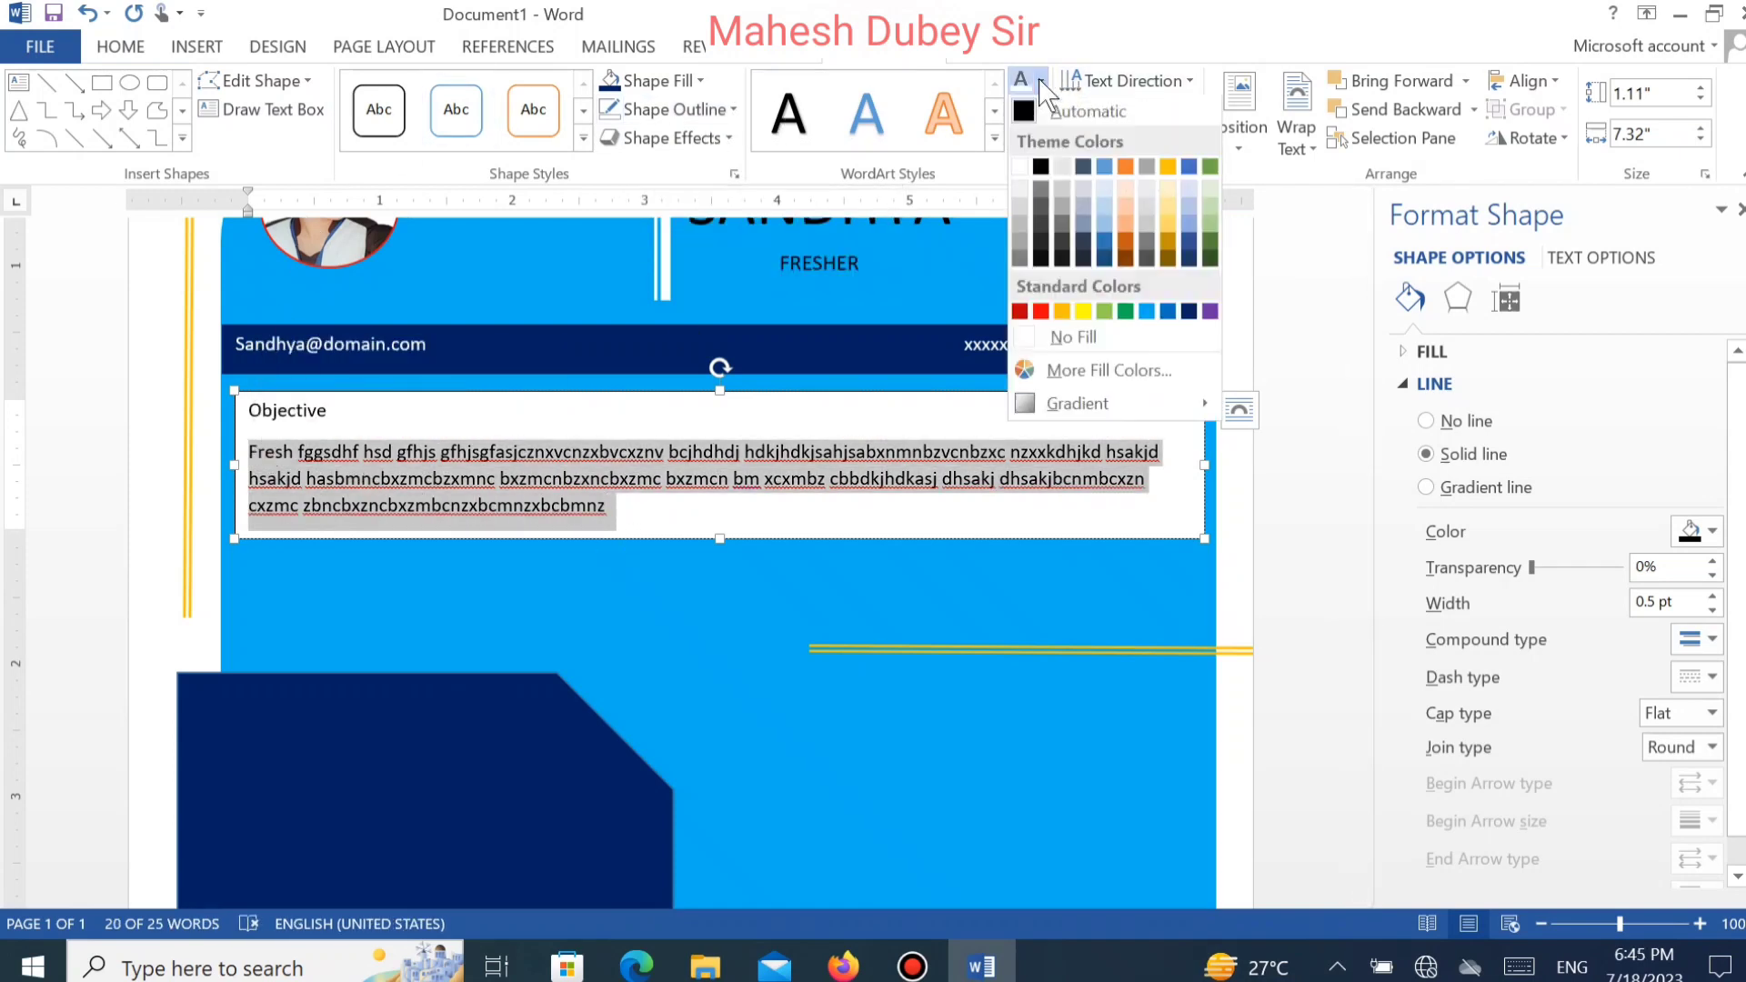
click(1020, 167)
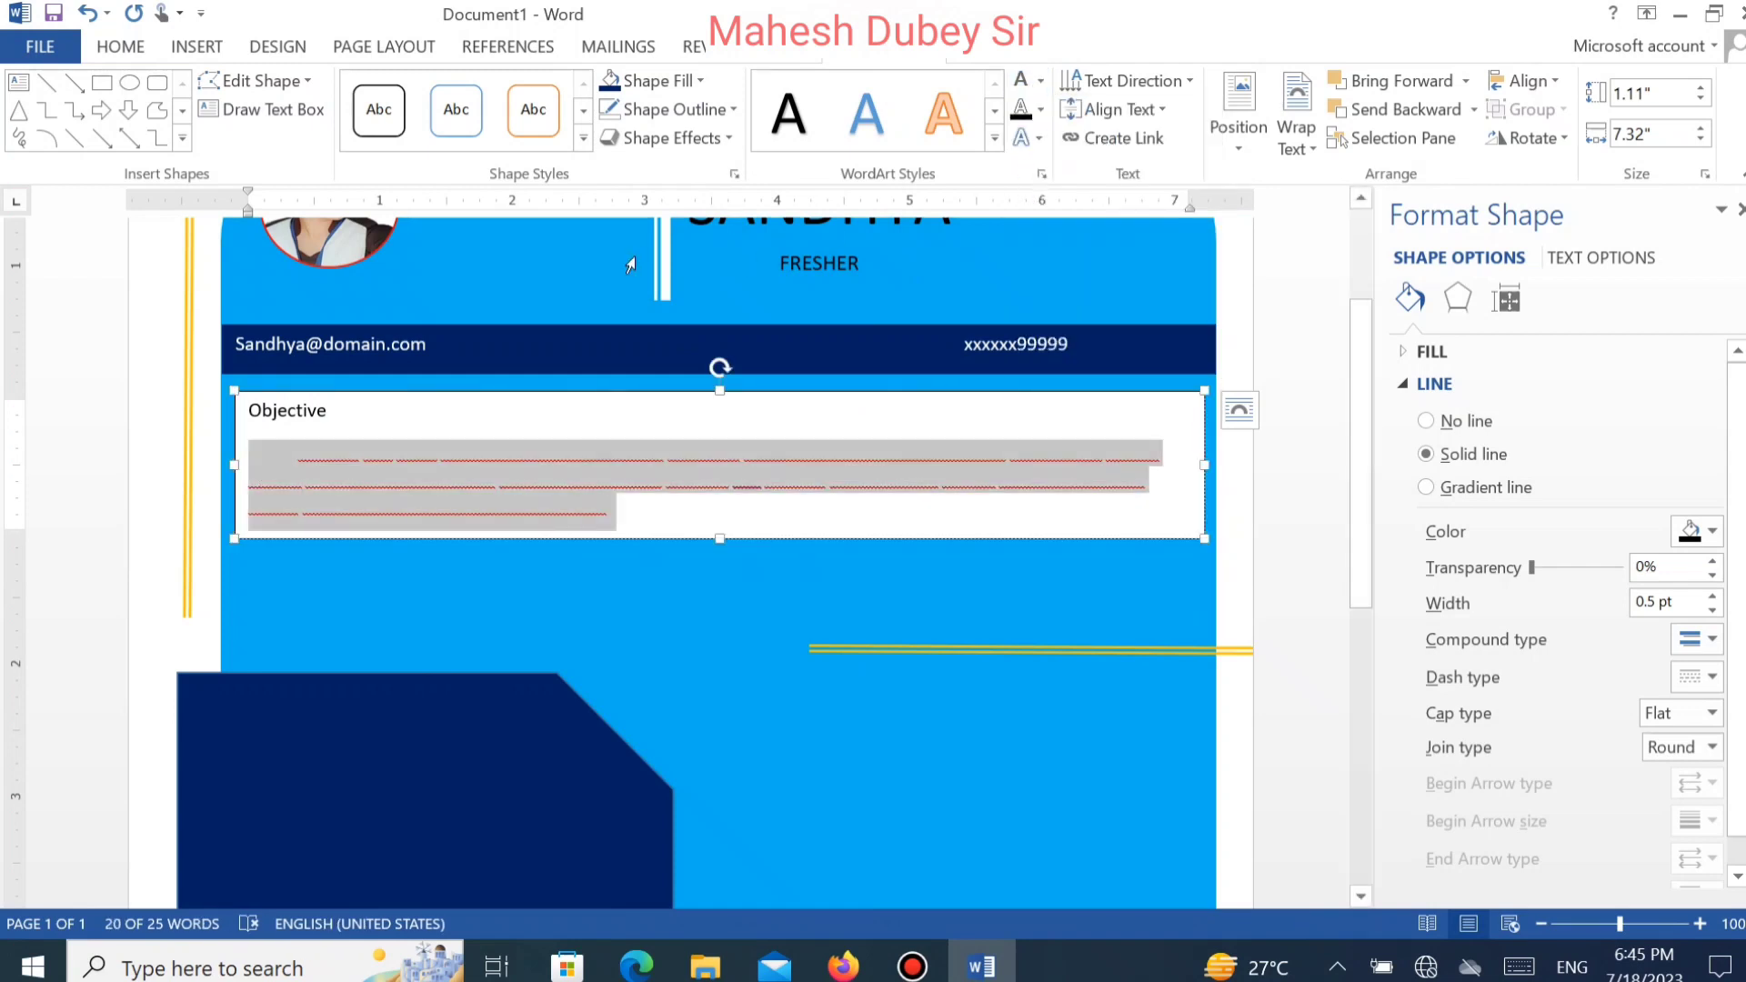
Format the Objective heading in the standard dark blue, with a larger font size and bold.
drag(363, 413, 194, 401)
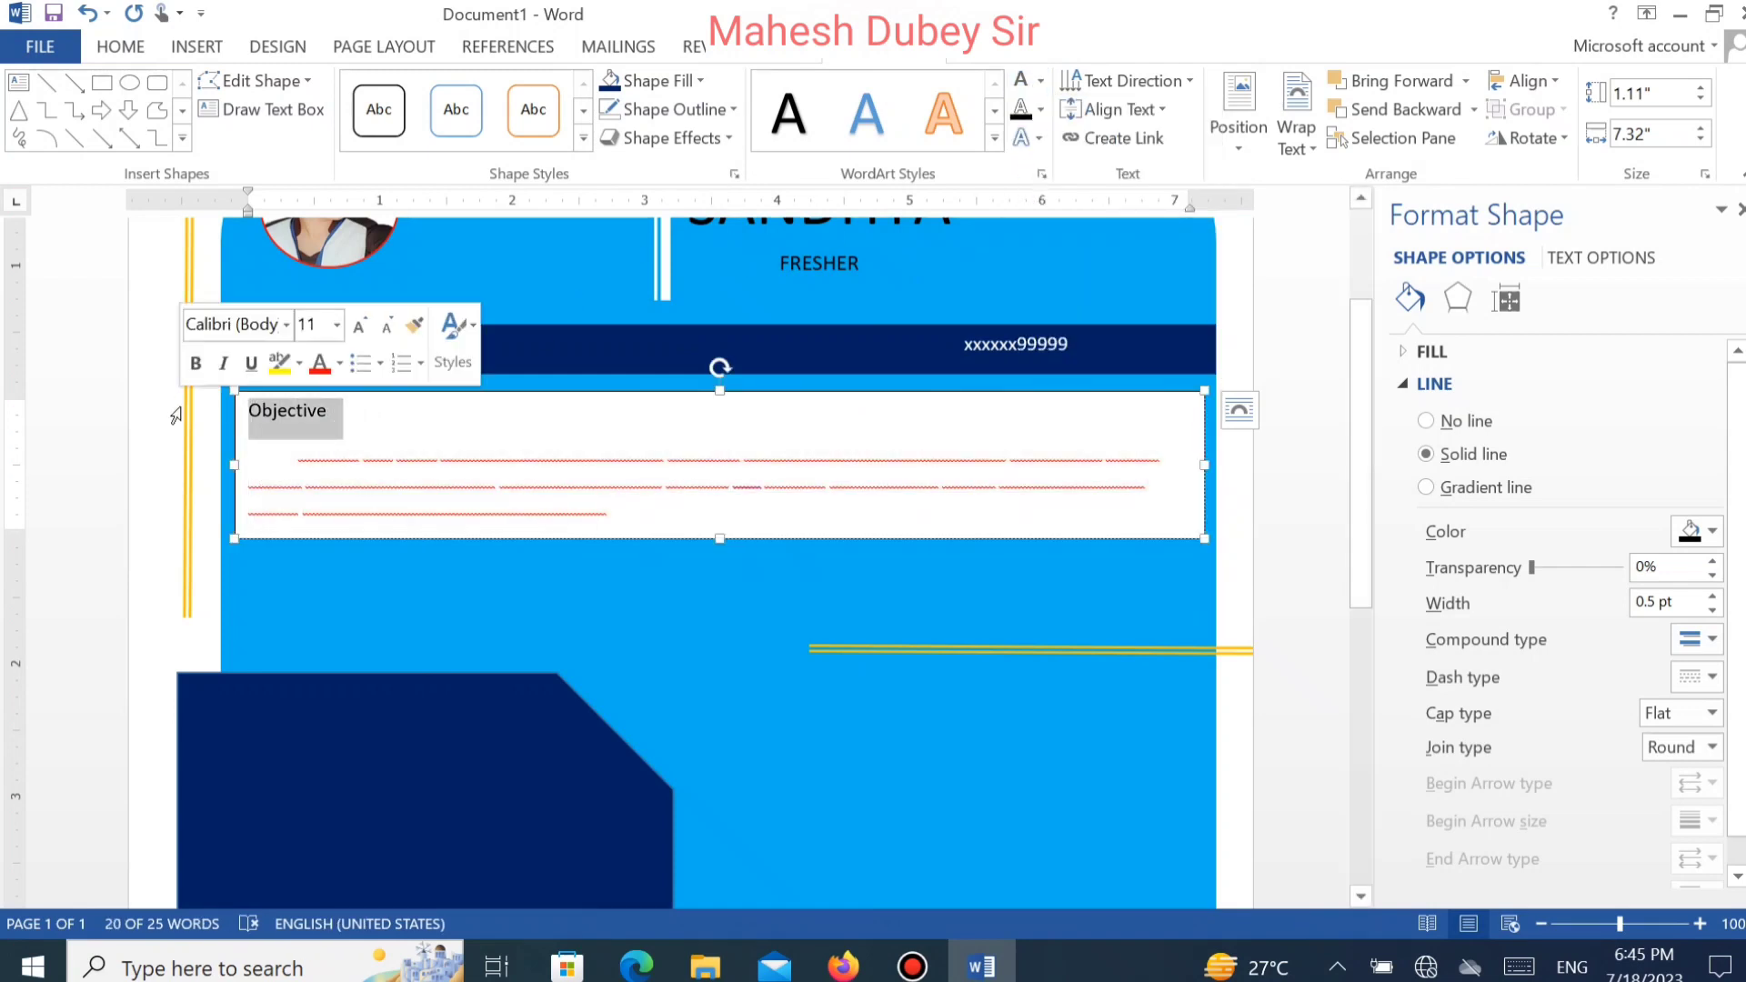
click(1042, 87)
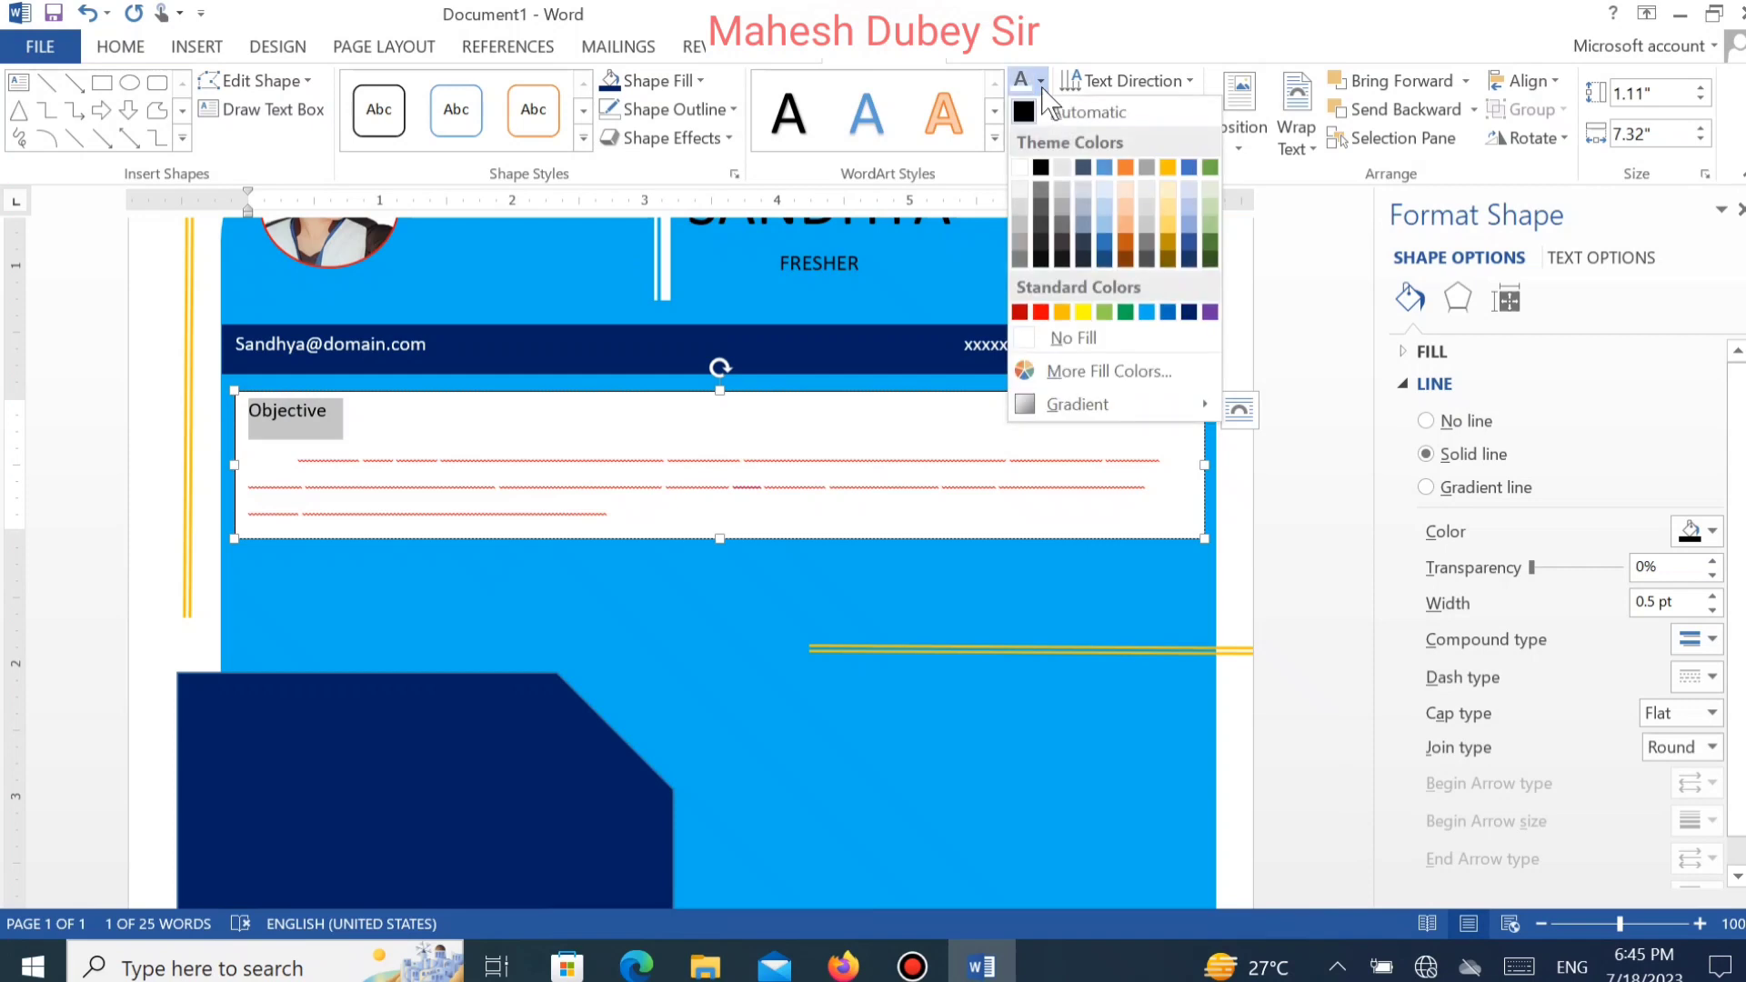
click(1190, 313)
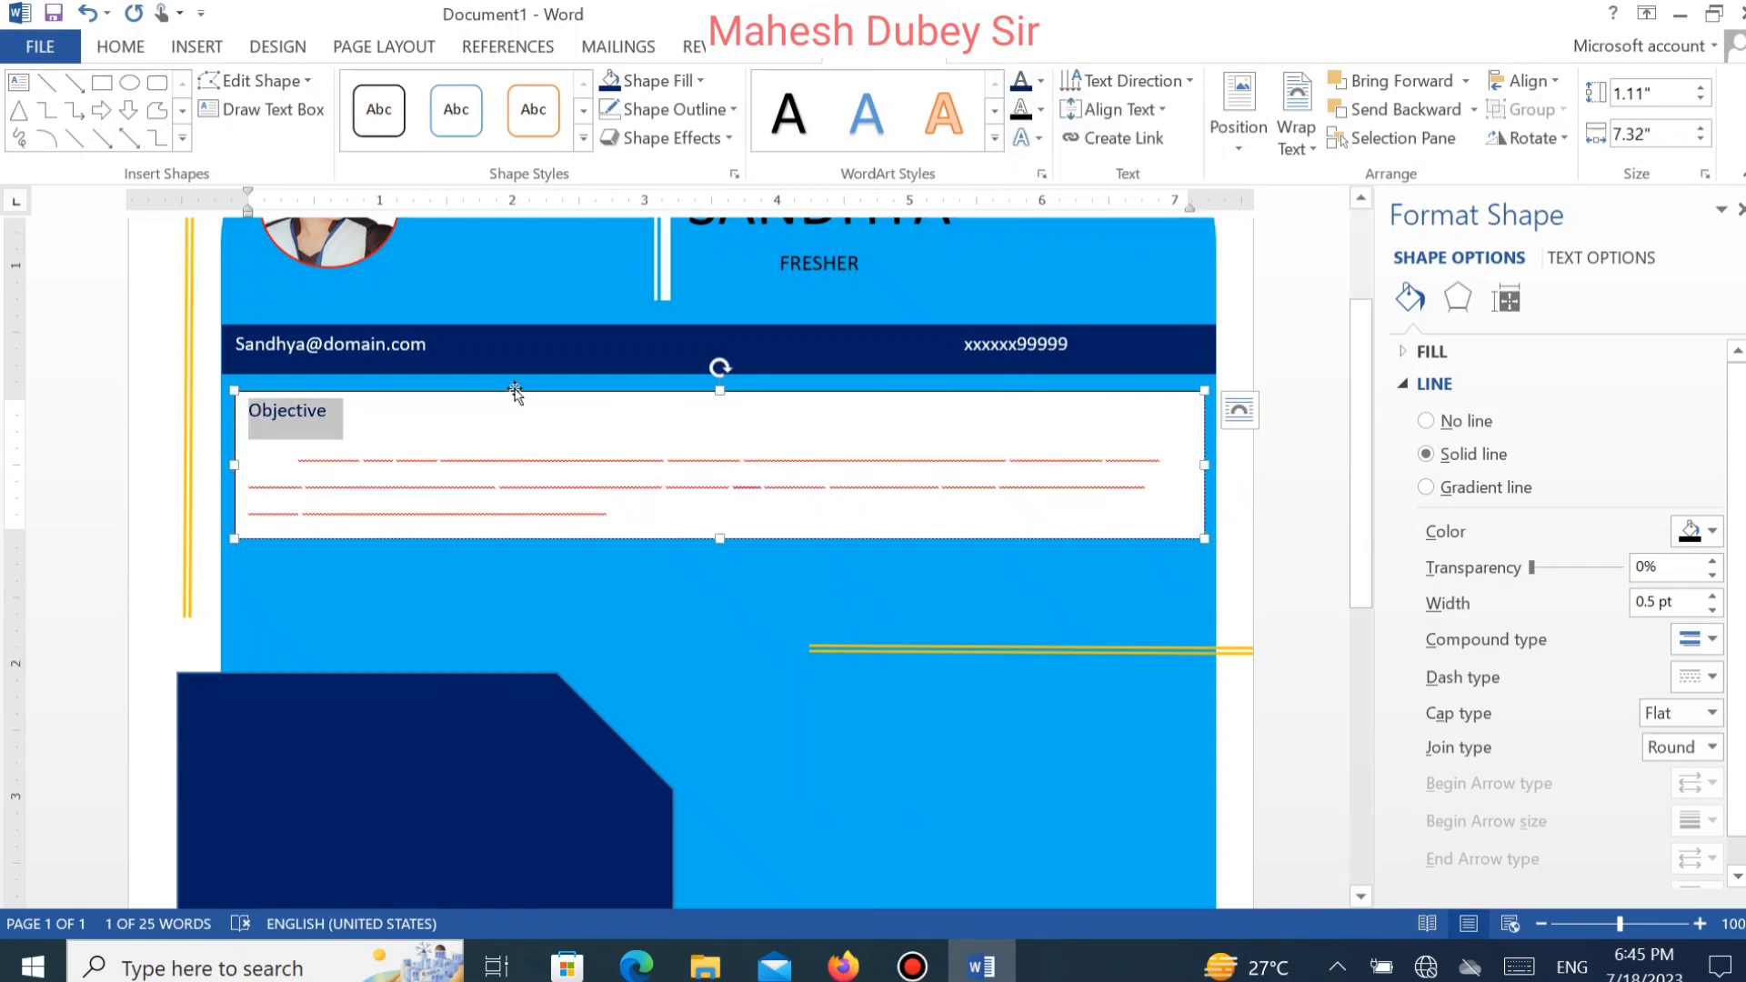
key(ctrl+shift+period)
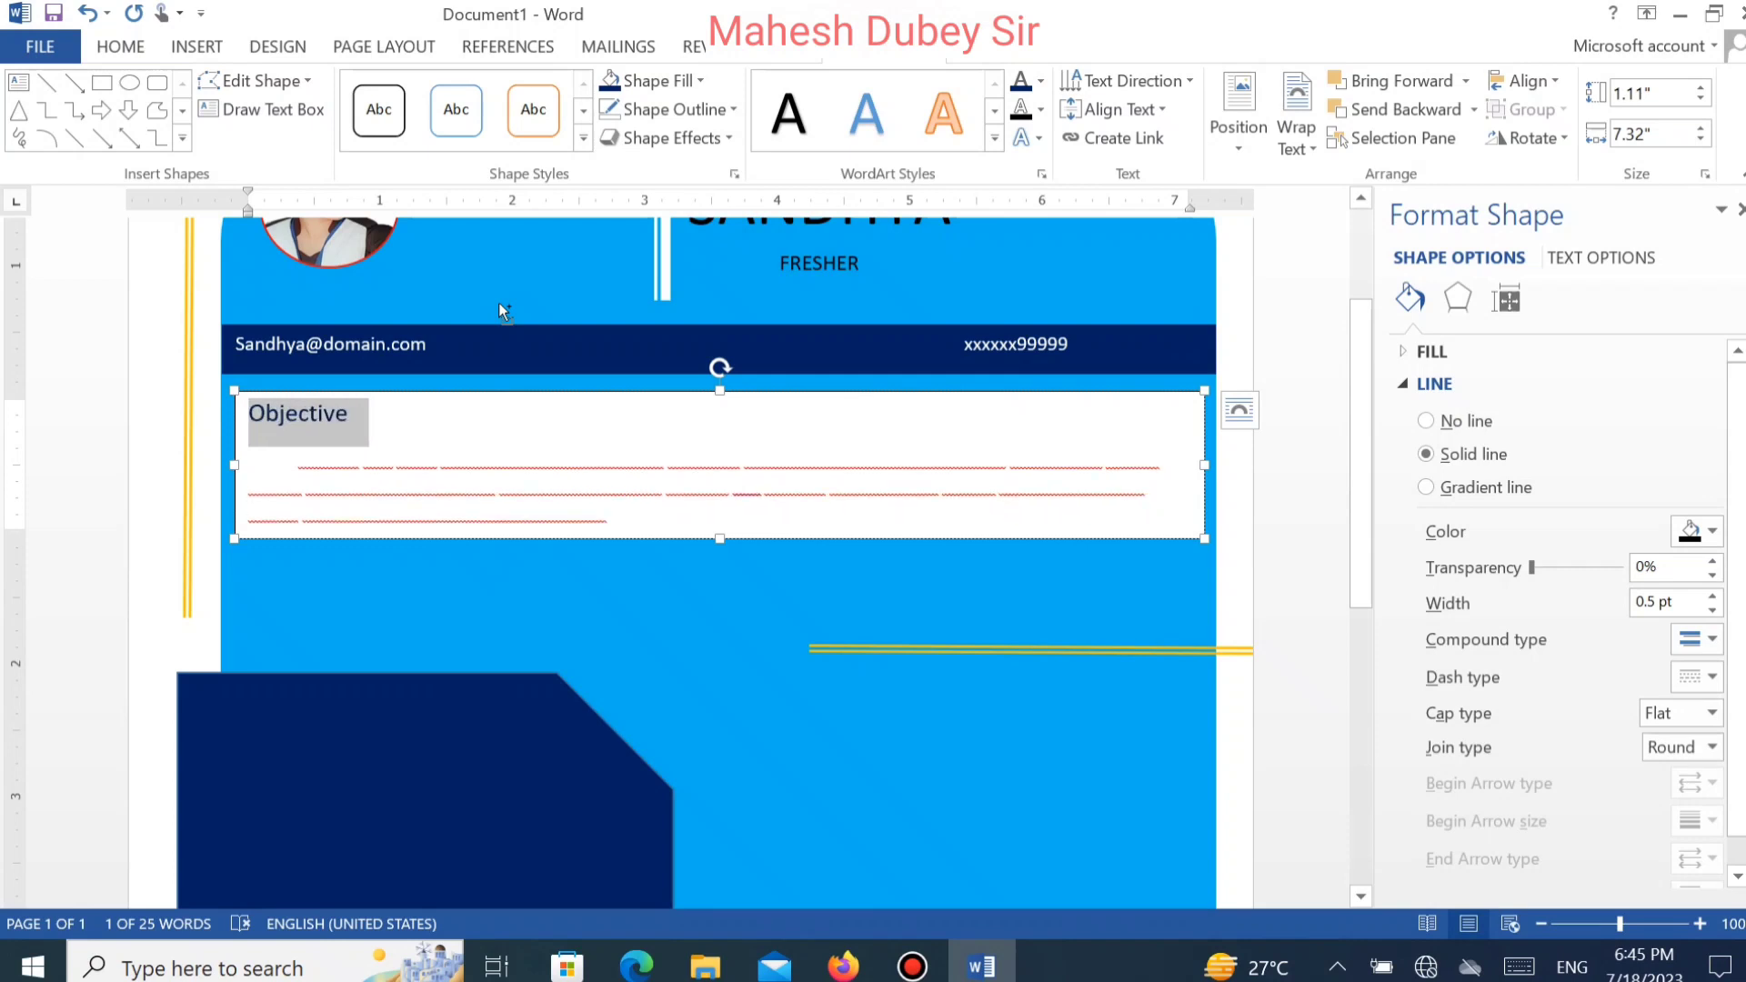
key(ctrl+b)
click(922, 457)
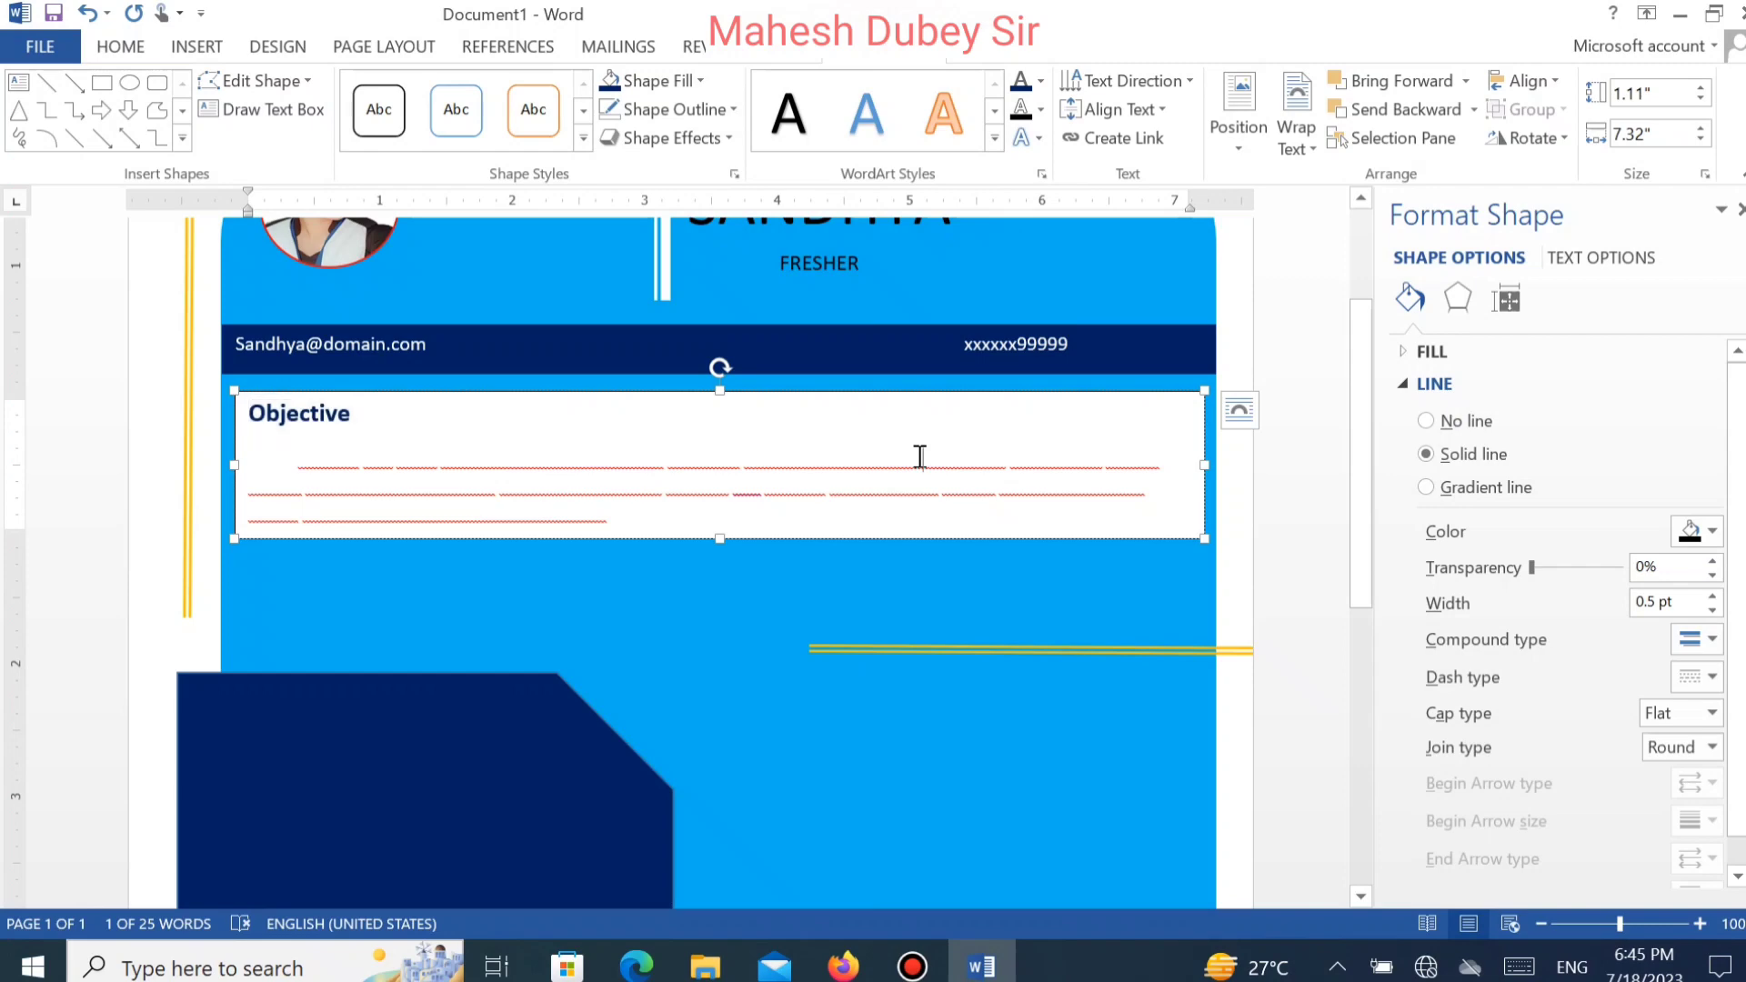
Remove the fill and the outline of the Objective text box.
click(680, 80)
click(663, 310)
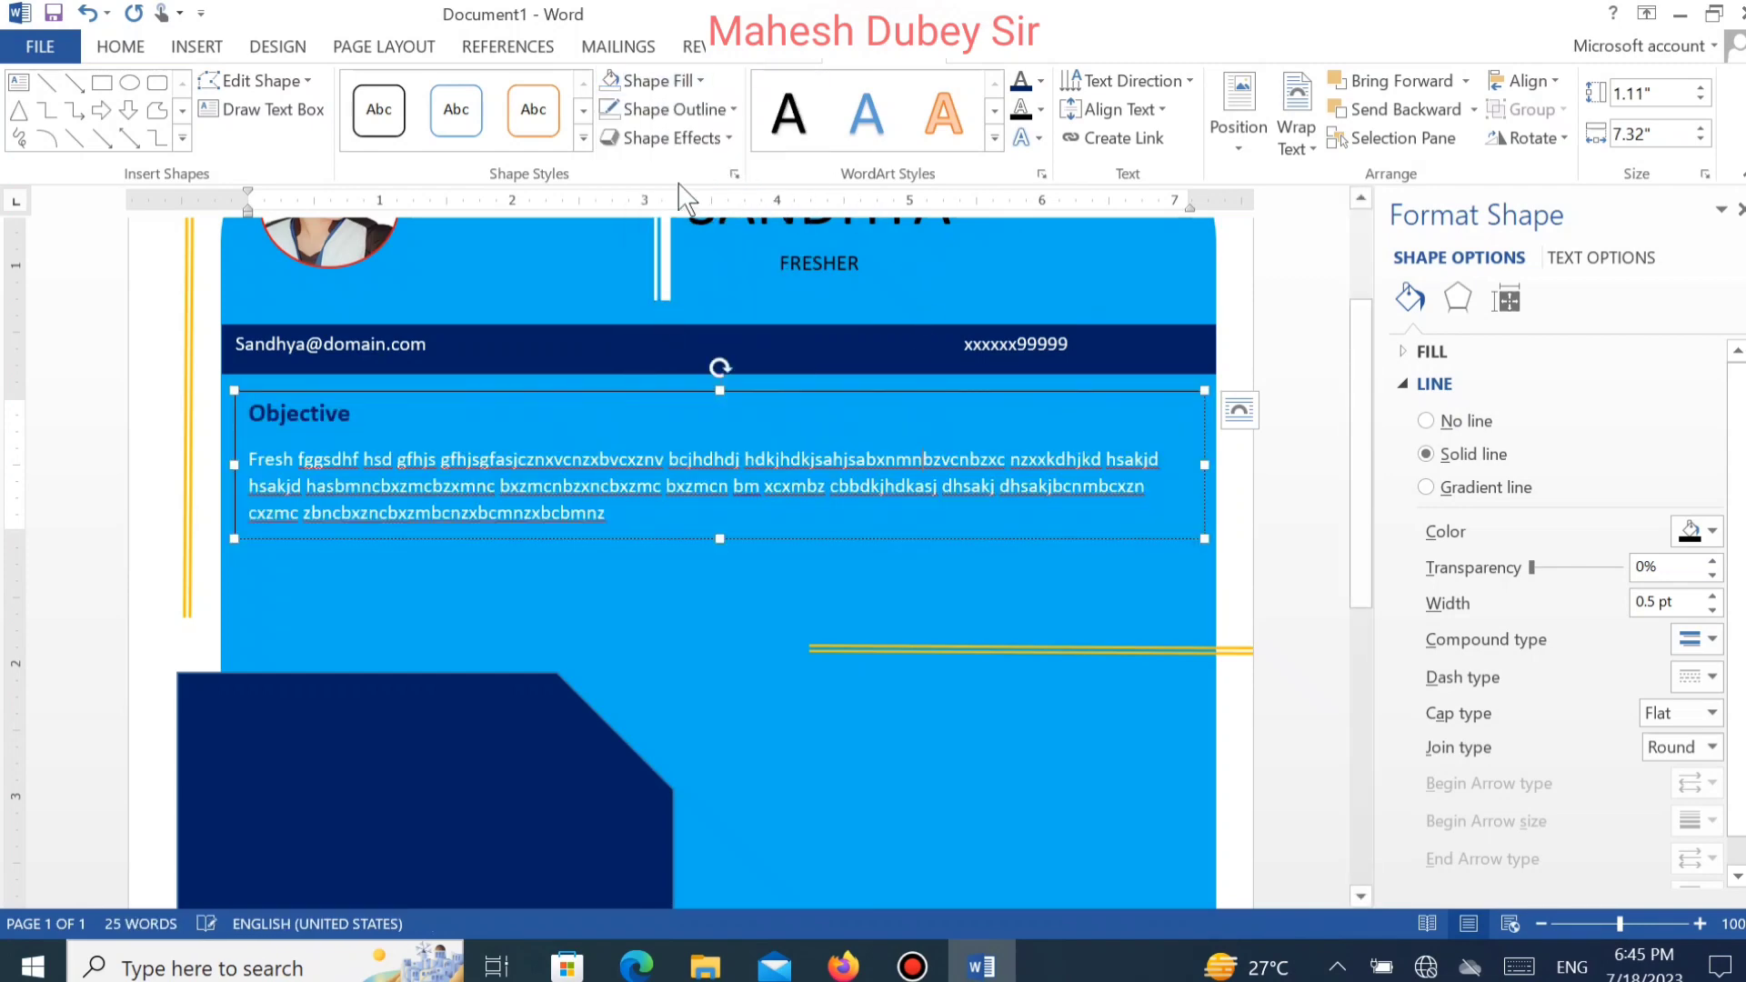
click(682, 104)
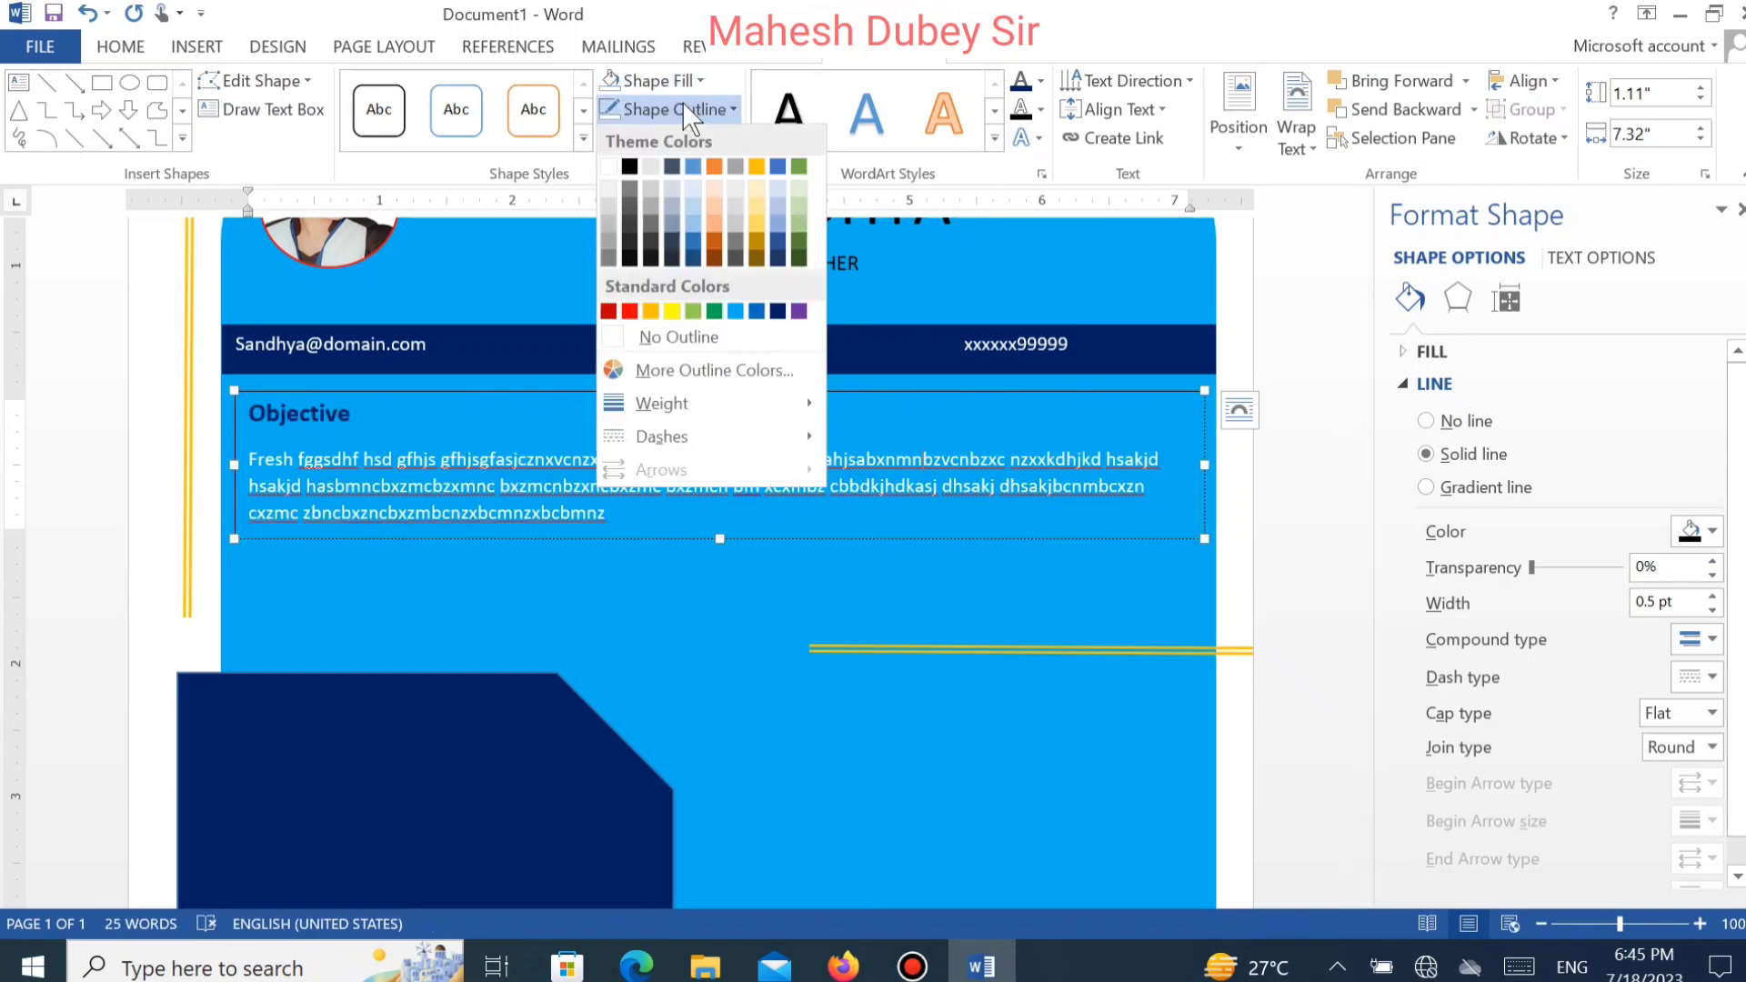
click(651, 336)
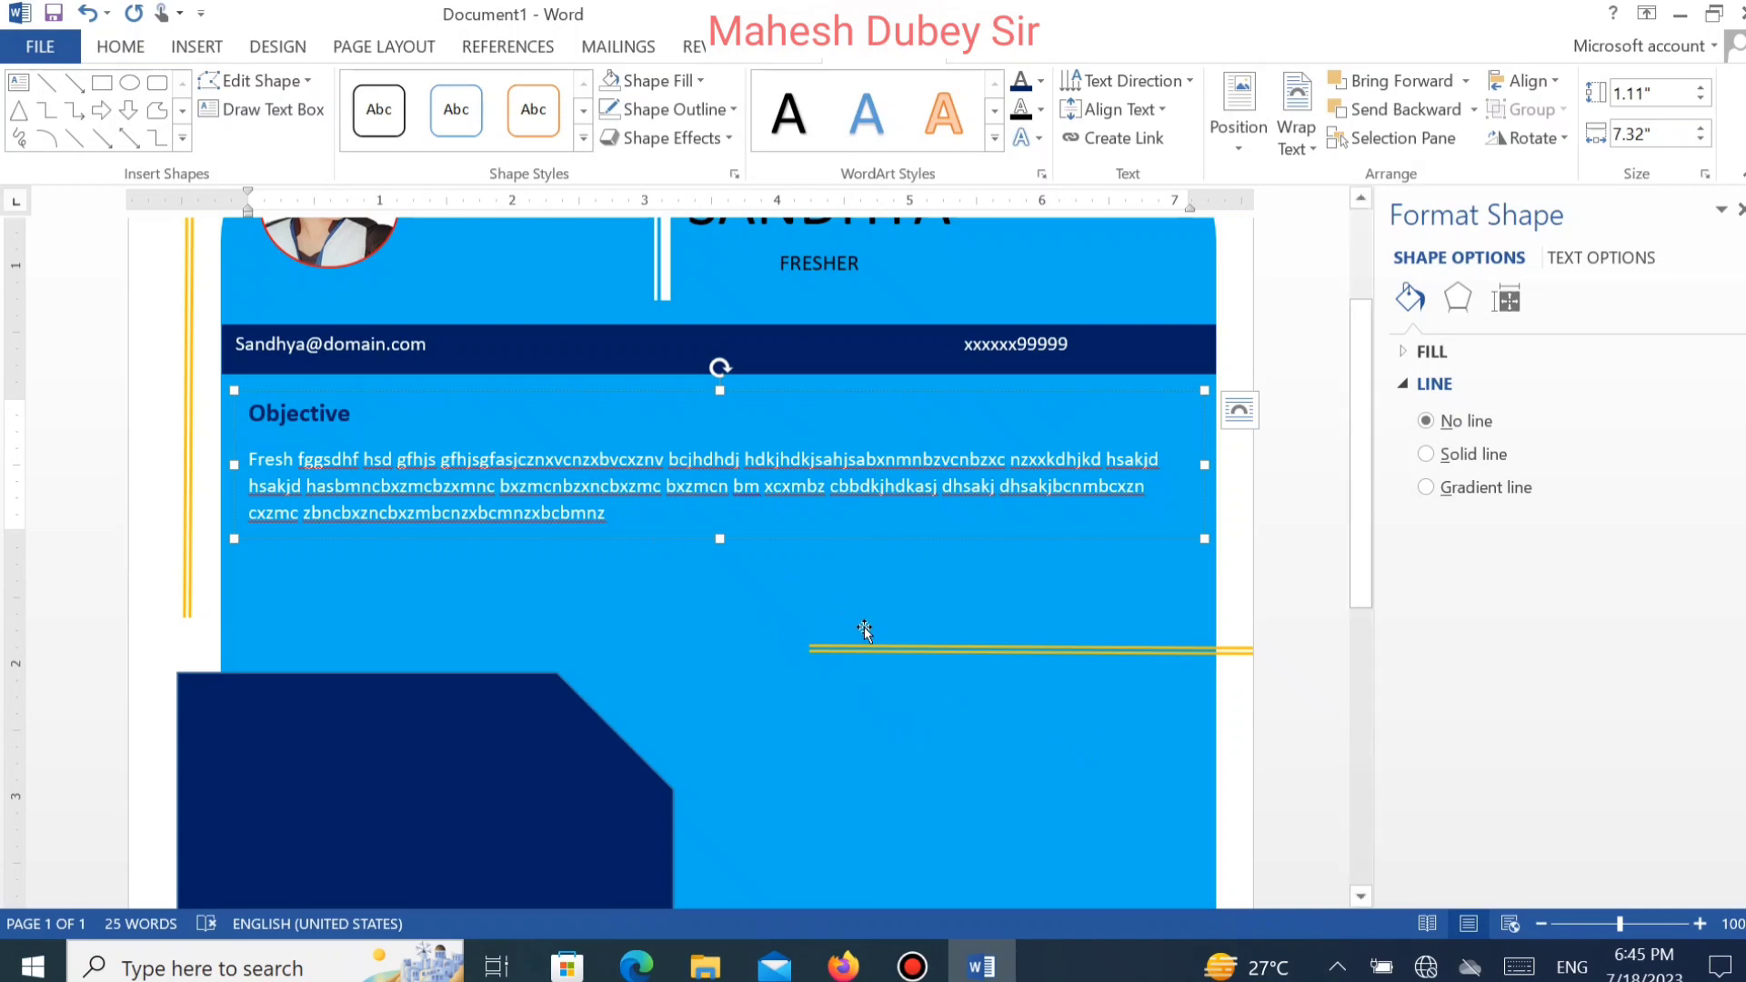
Move the yellow double line below the Objective text slightly up and draw a text box about 5.65" high and 3.5" wide beneath it.
drag(880, 650, 855, 591)
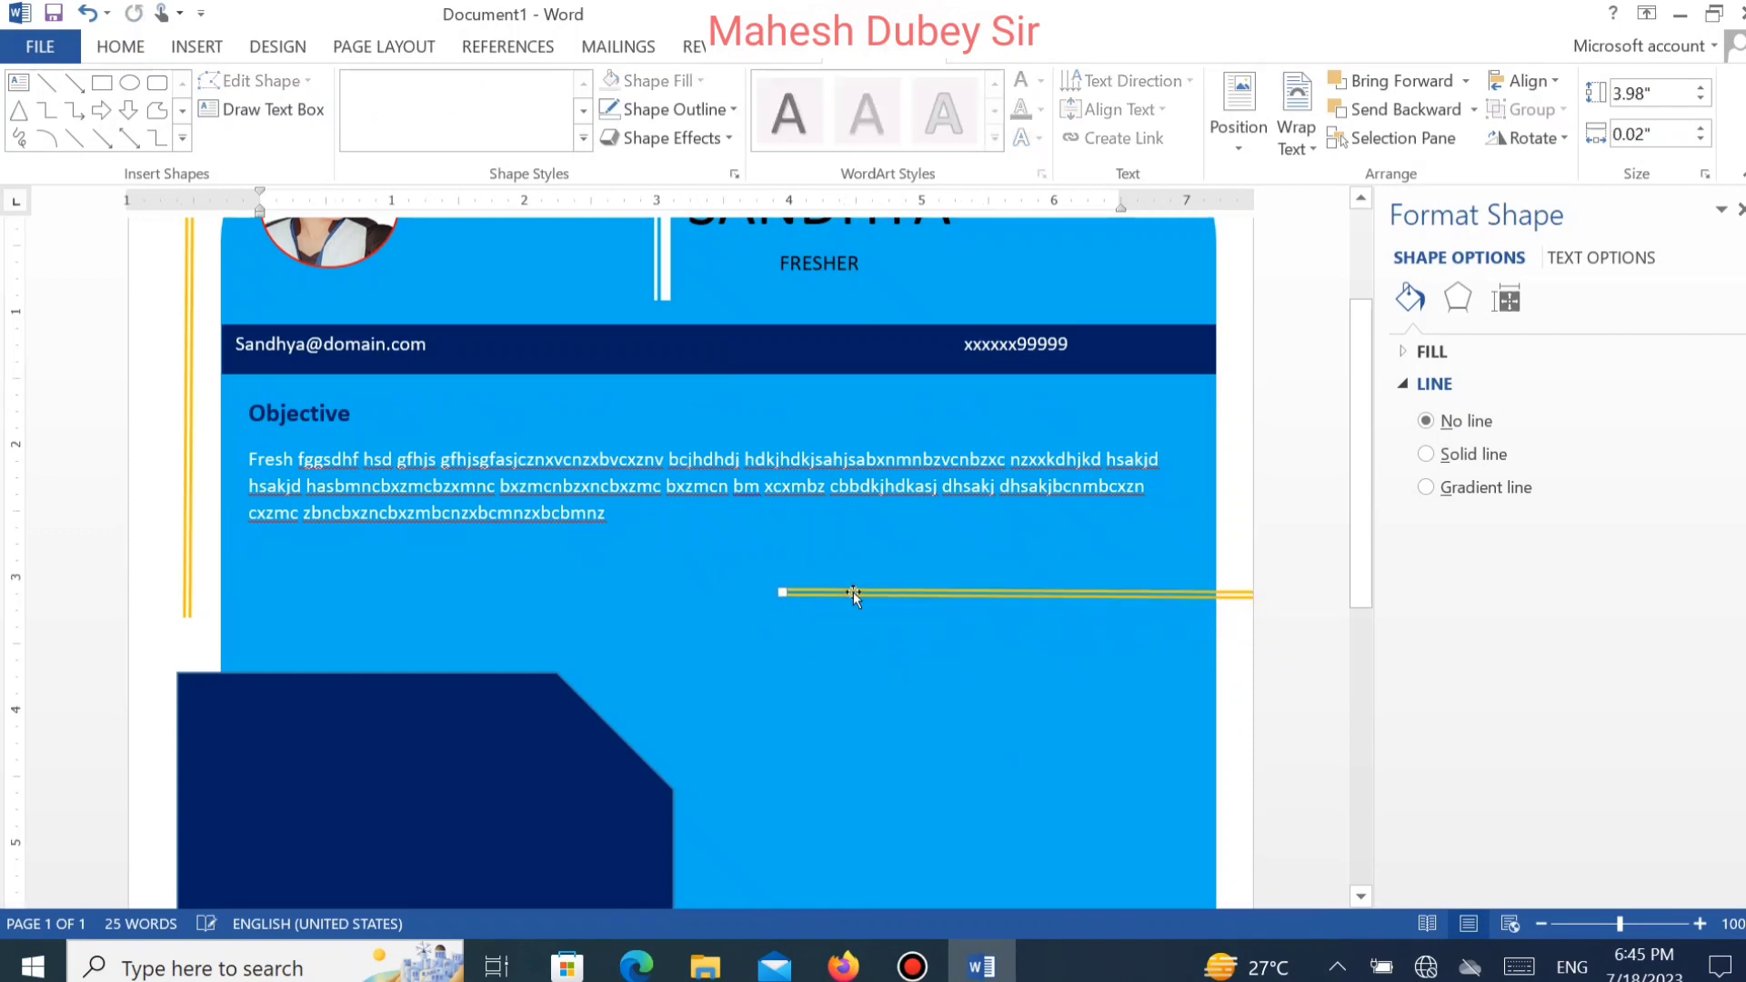
click(265, 110)
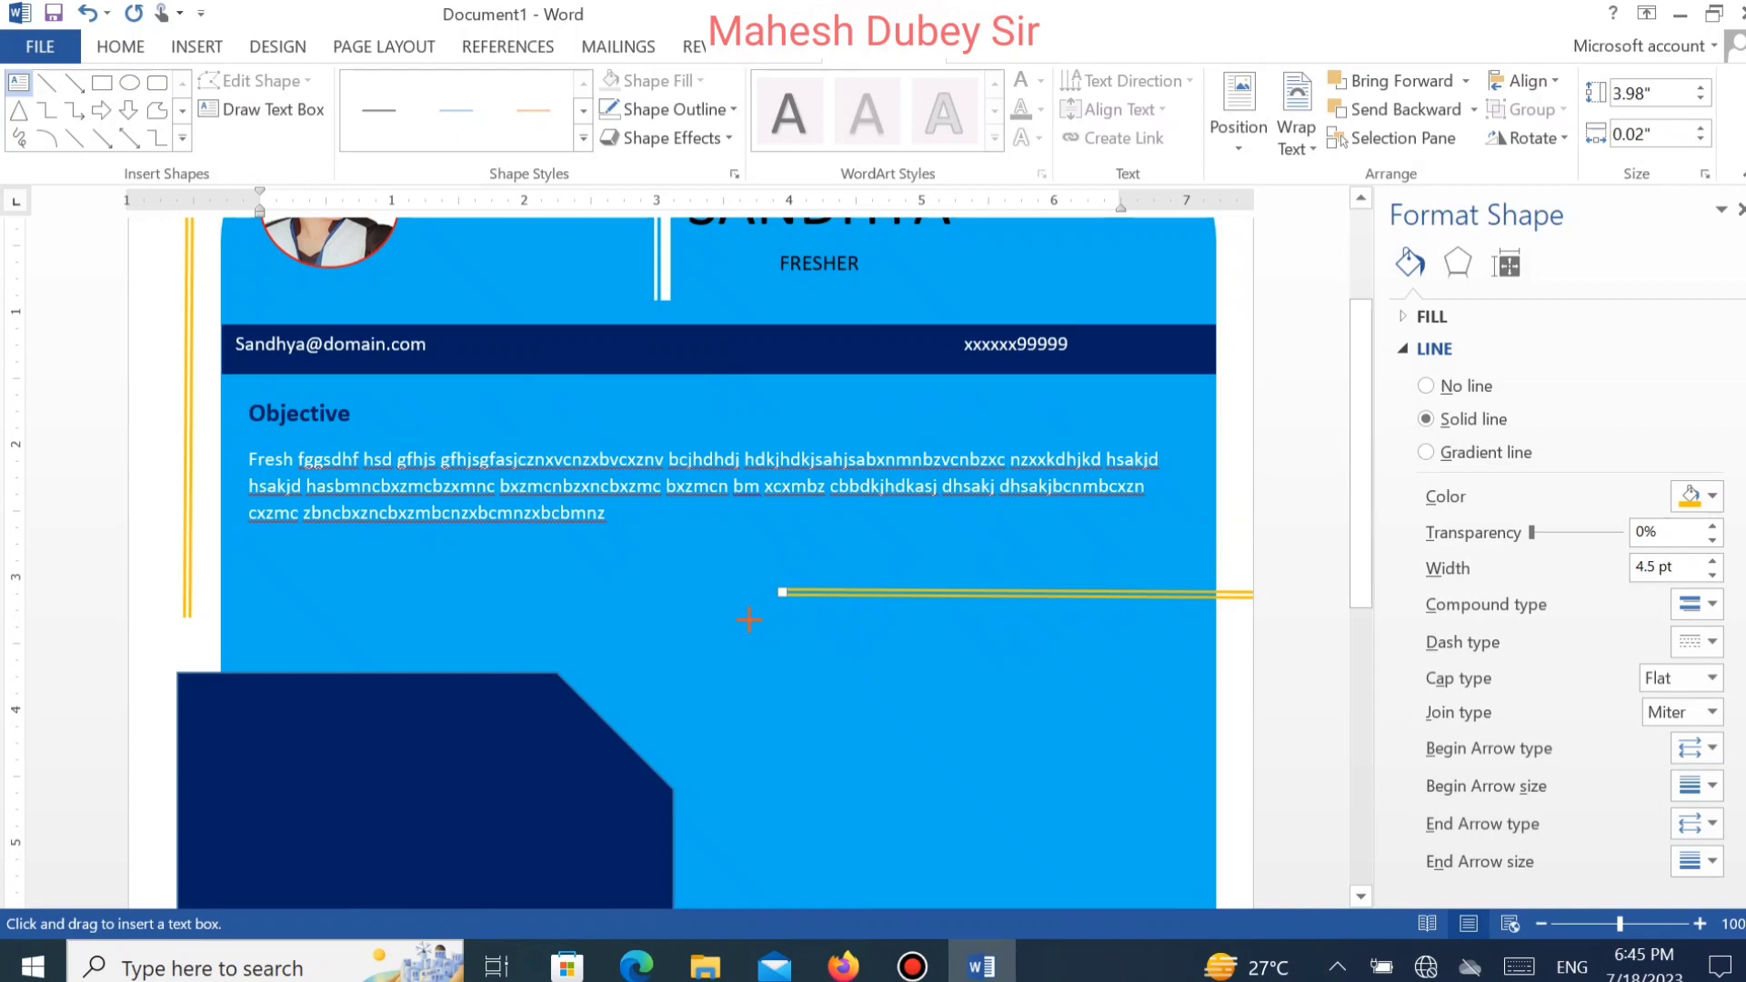
drag(746, 618, 1212, 969)
drag(1368, 592, 1373, 882)
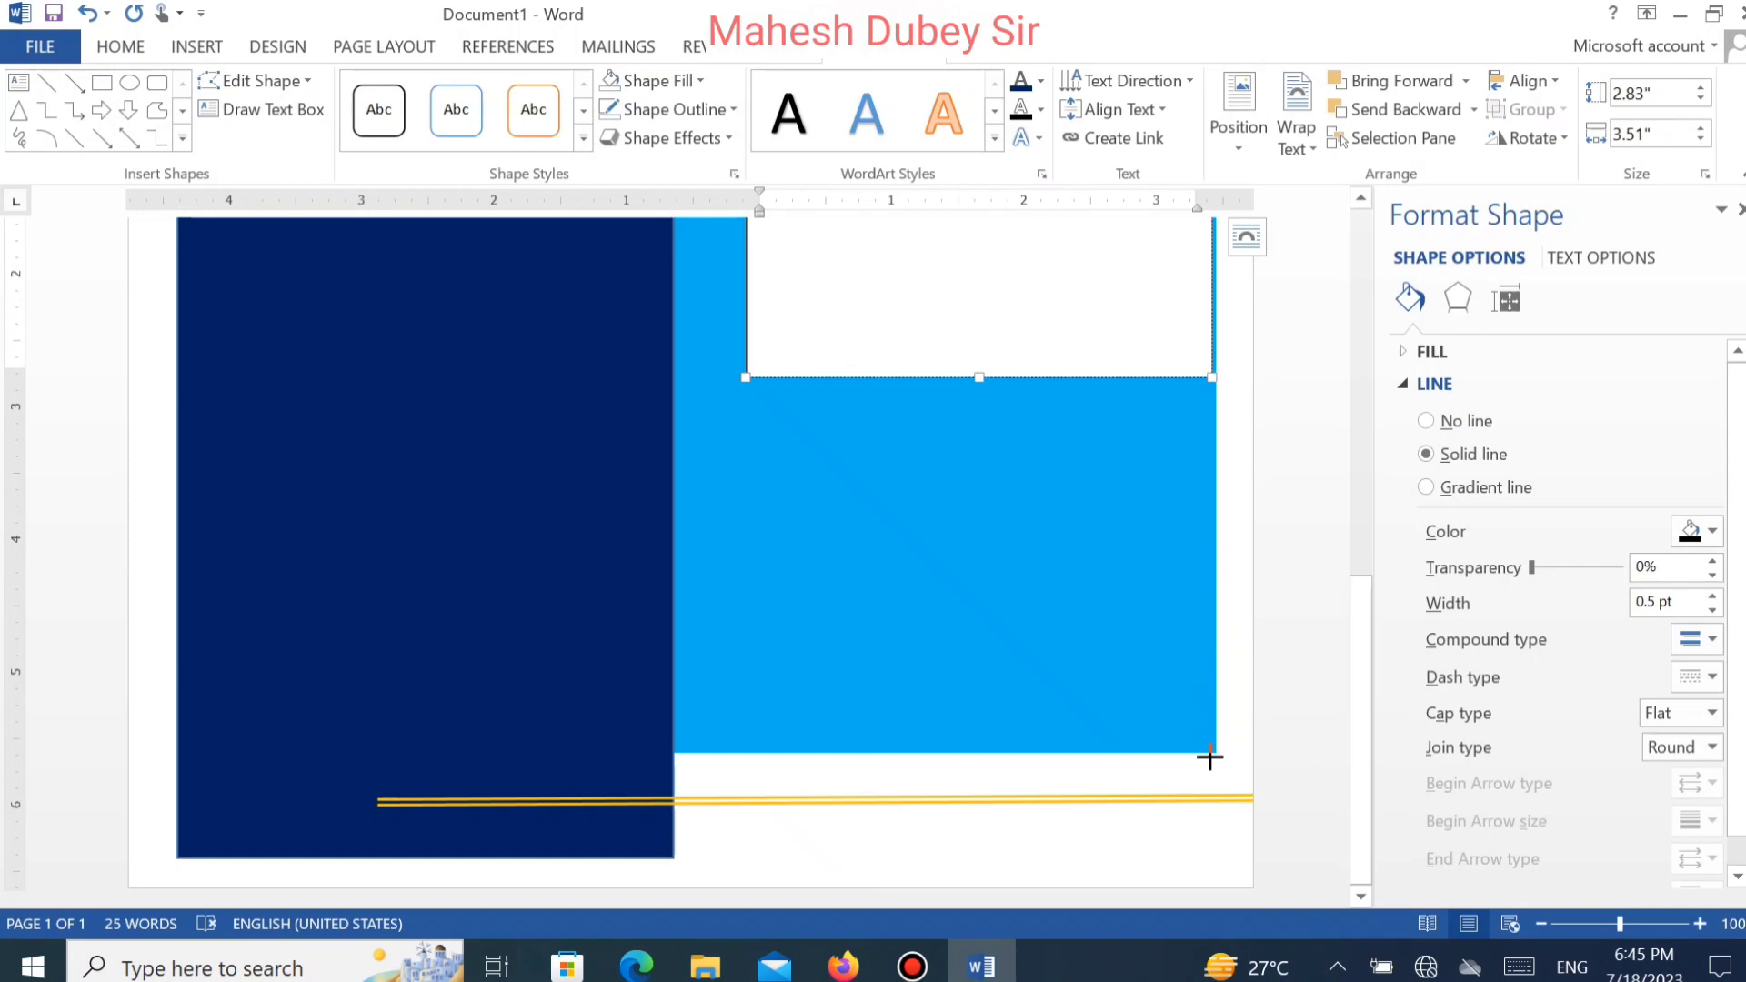
drag(1209, 757, 1212, 755)
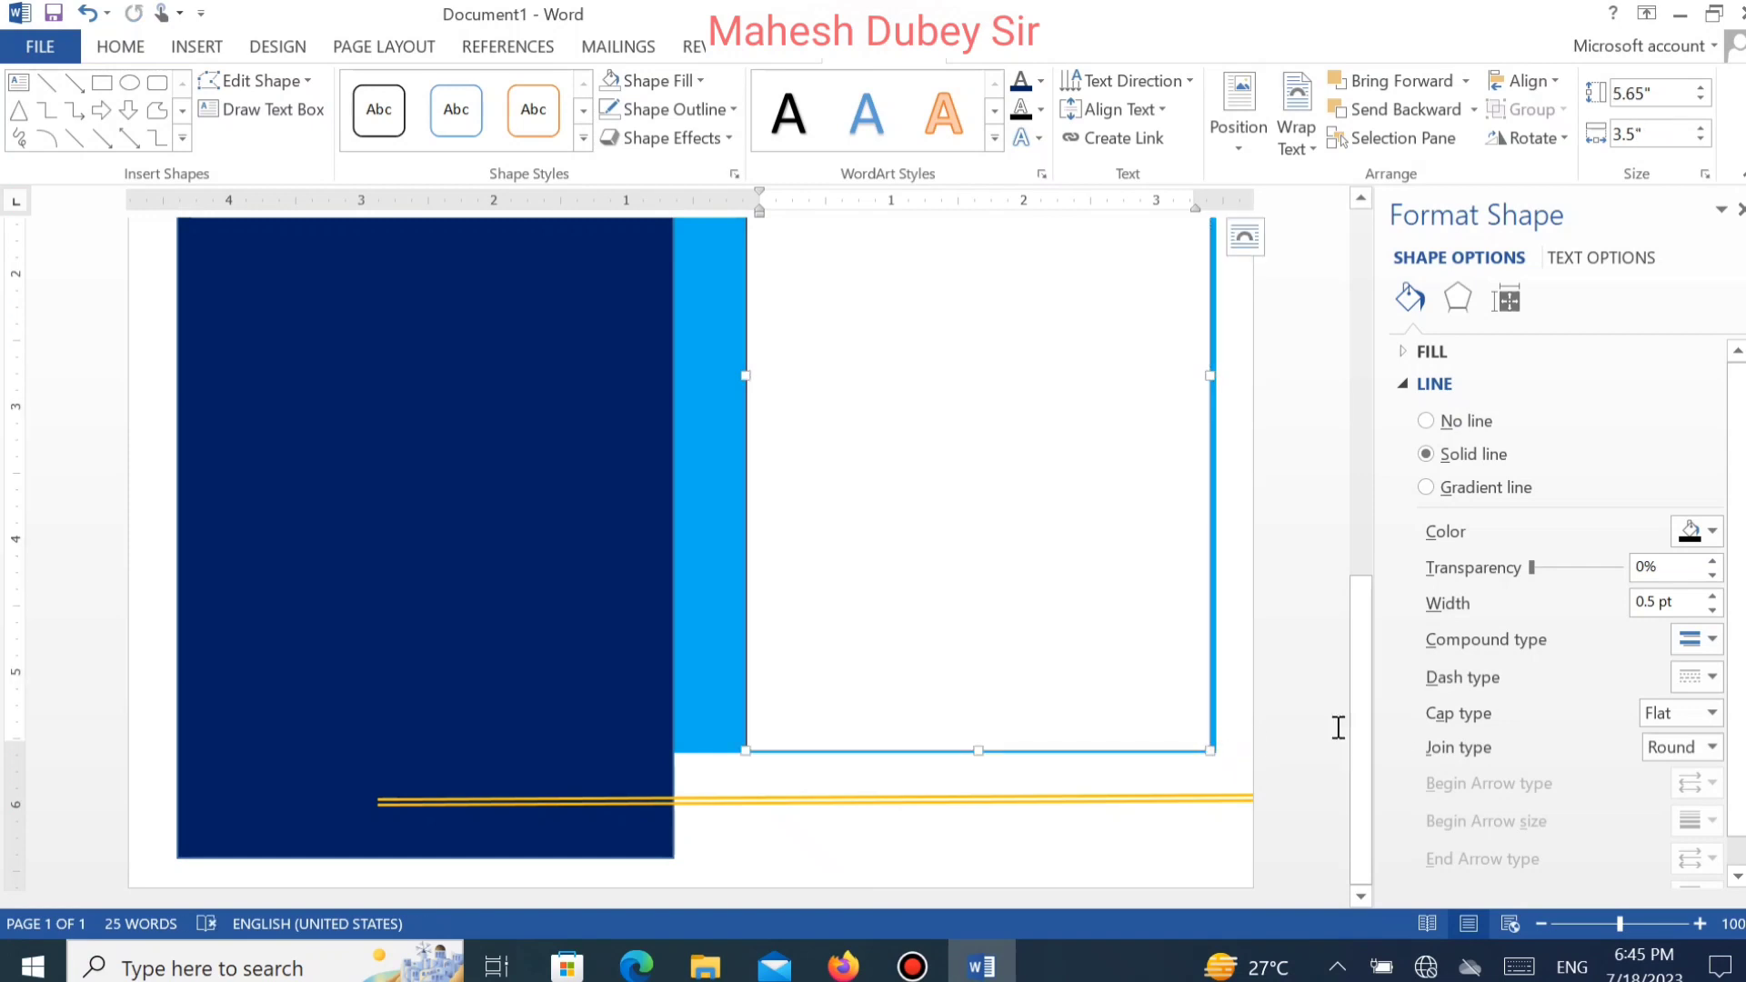
drag(1361, 635, 1343, 494)
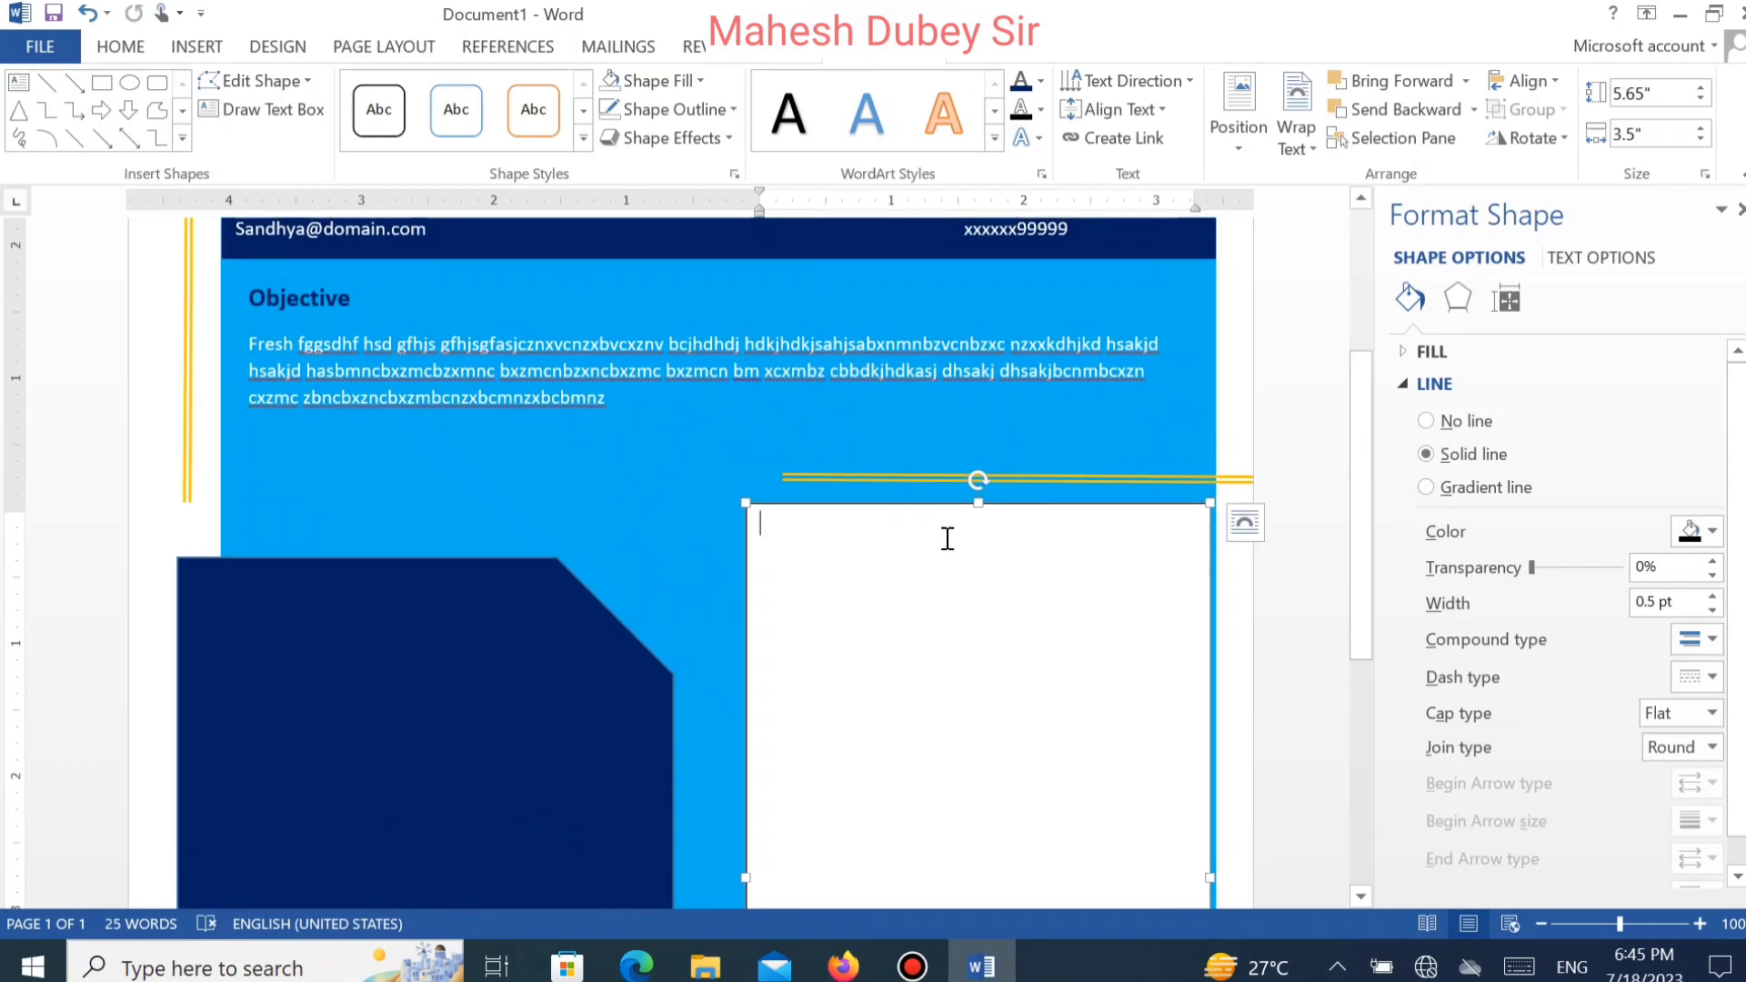
Enter "Education" as the first line of the new text box and start a new line.
text(Educar)
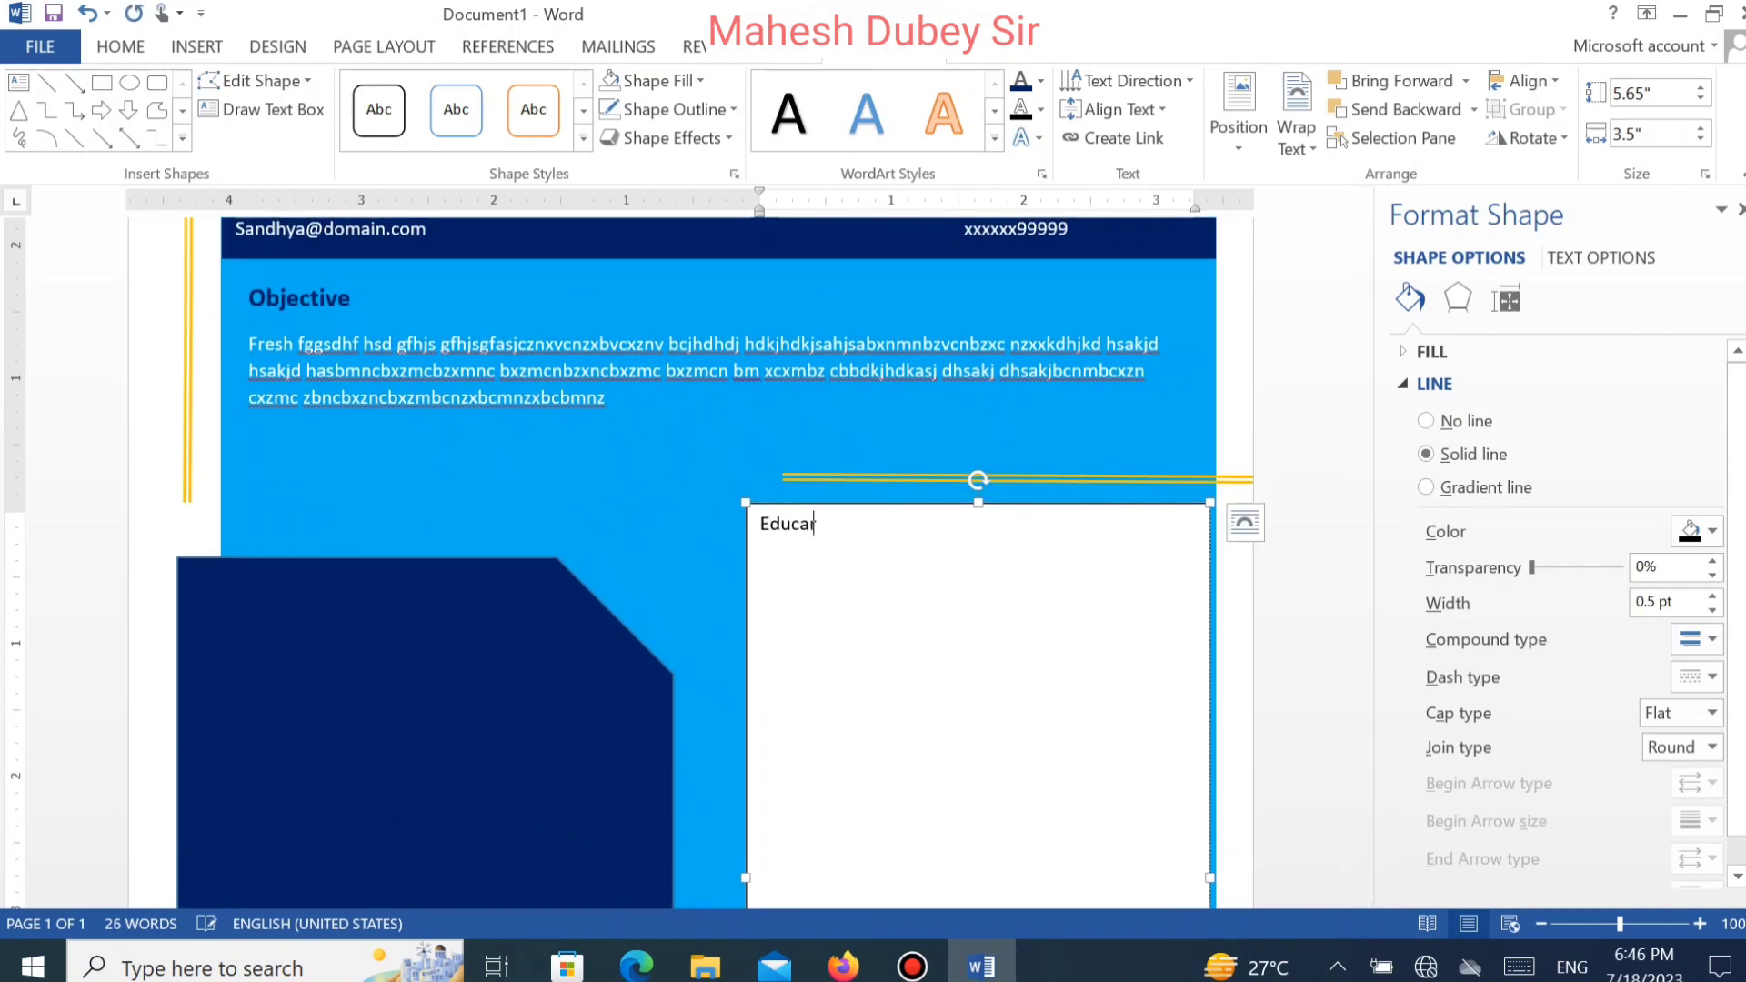
text(iron)
key(BackSpace)
key(BackSpace)
key(BackSpace)
key(BackSpace)
key(BackSpace)
text(tiona)
key(BackSpace)
text(l De)
key(BackSpace)
key(BackSpace)
key(BackSpace)
key(BackSpace)
key(BackSpace)
key(Return)
Add the line "HSC from UP Board Passing year 2000" under Education.
text(HSC frome)
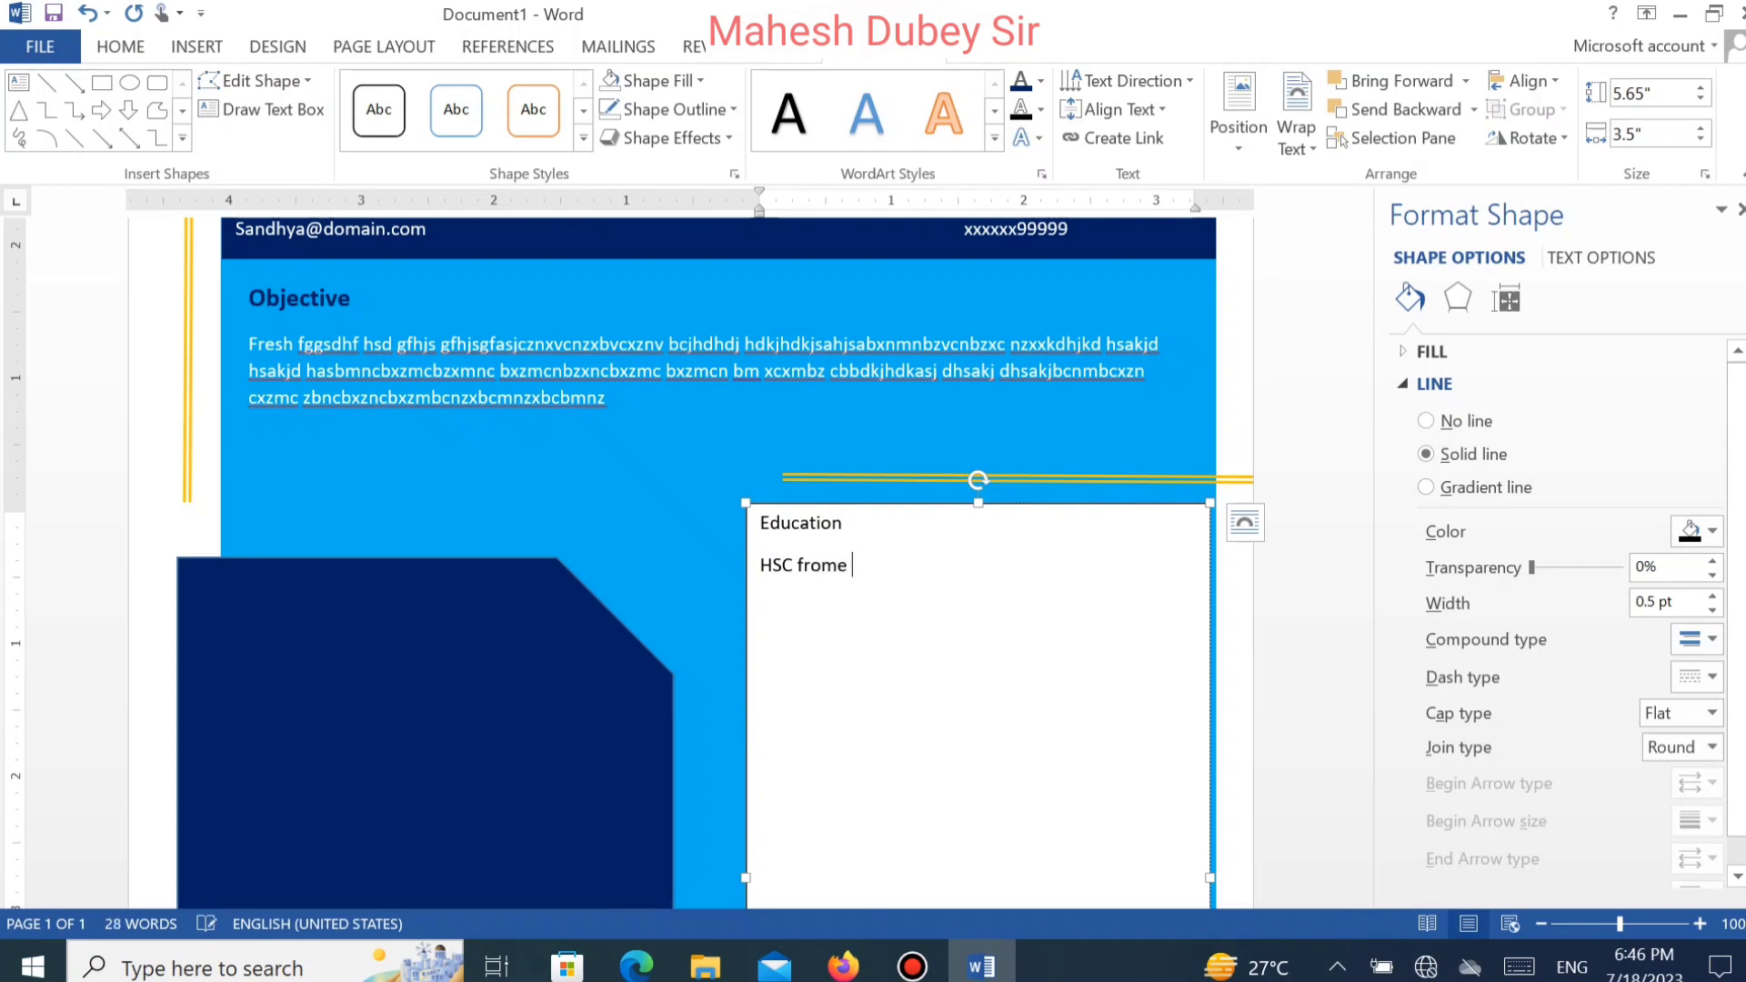
key(BackSpace)
key(BackSpace)
text(UP Board)
key(Return)
key(BackSpace)
text(Passing )
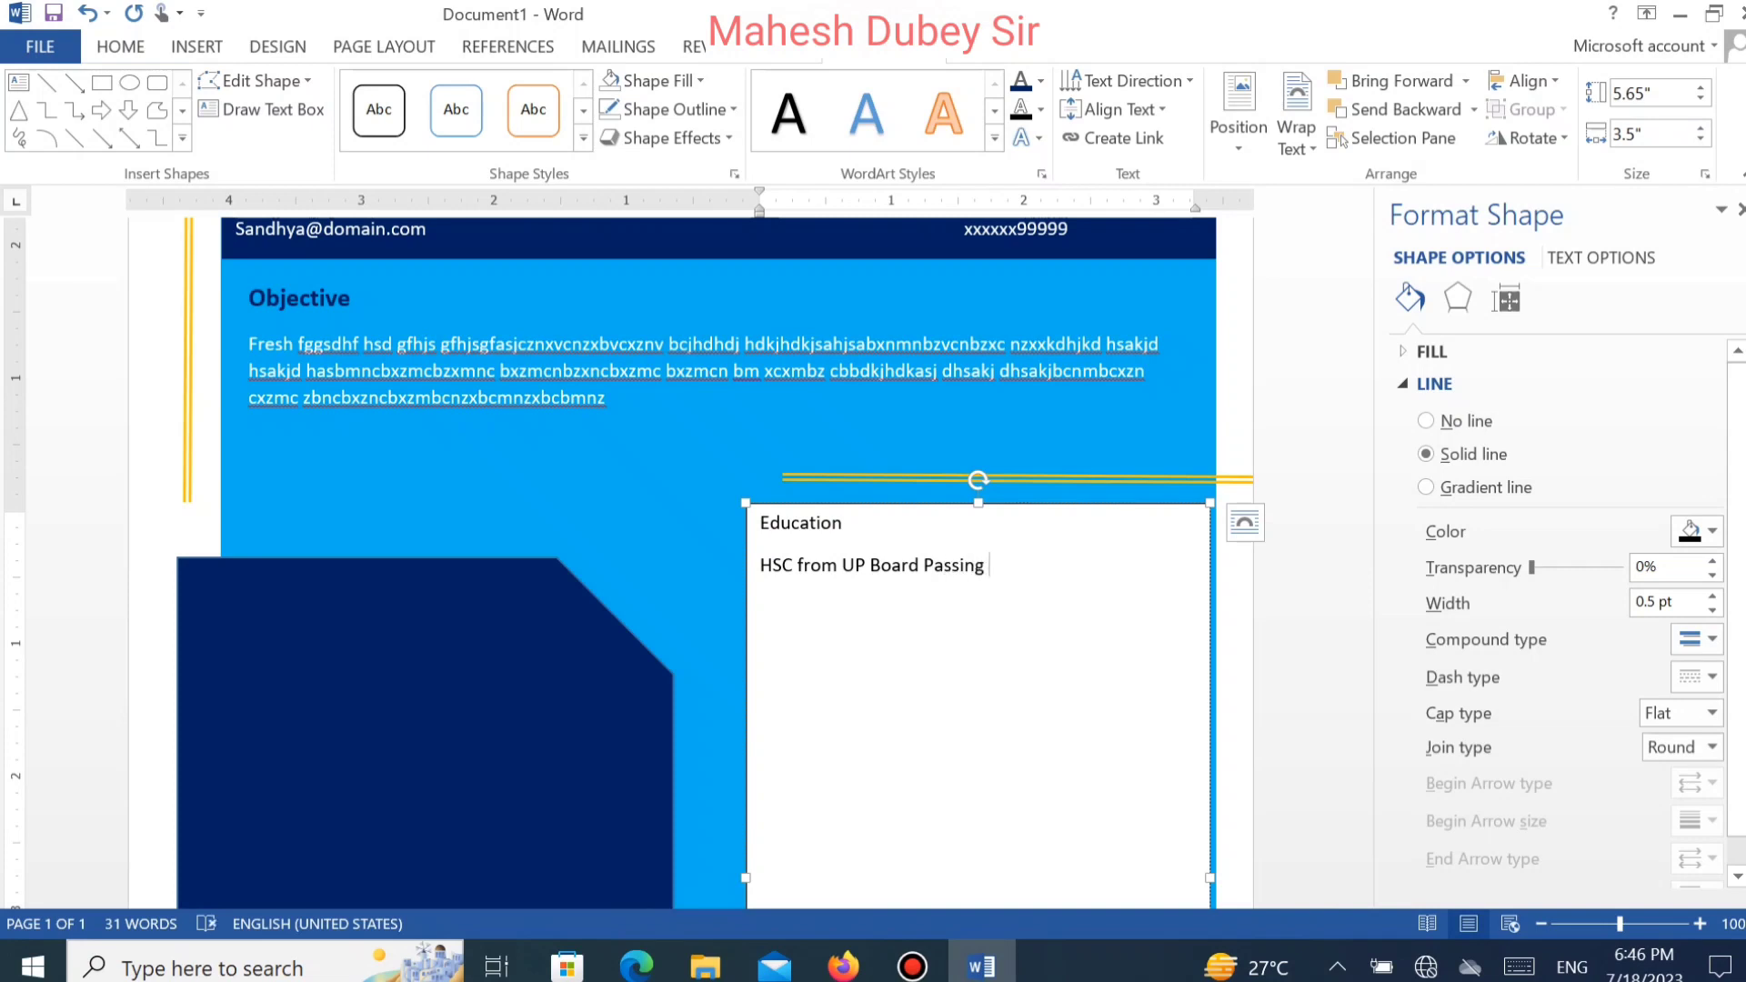
text(year 20000)
key(BackSpace)
key(Return)
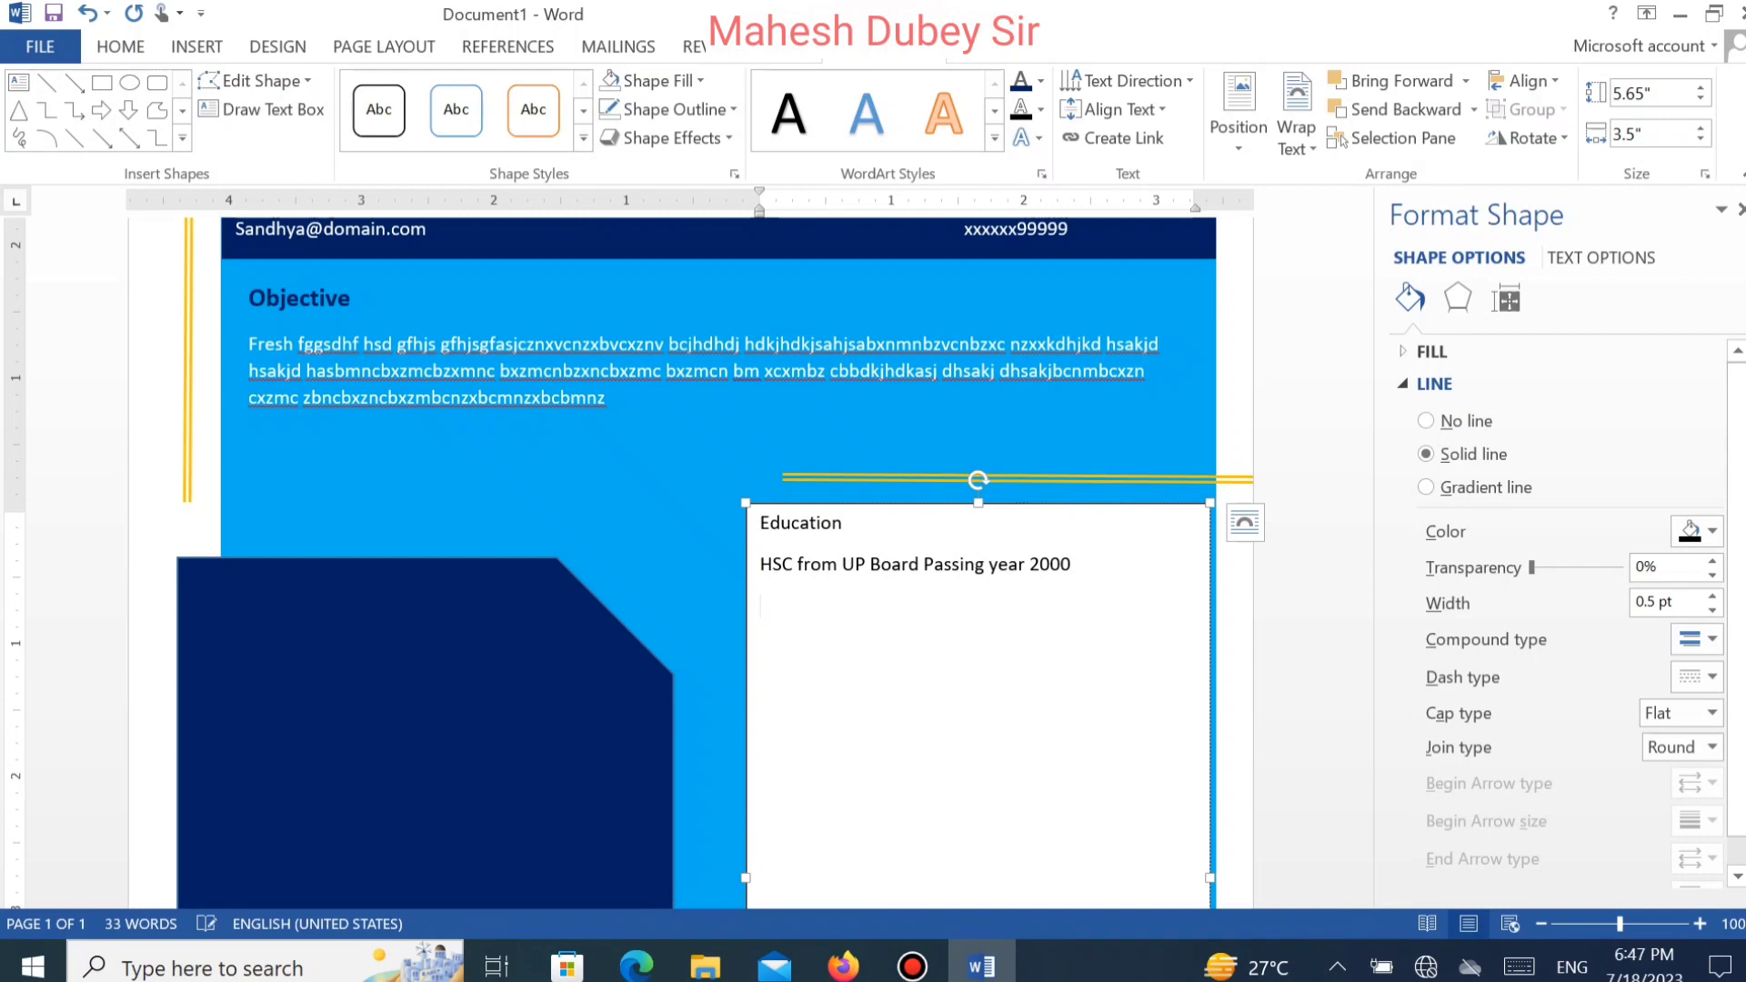
Add a line "Pe" and, after a blank line, the entry "Intermediate", correcting its spelling with the suggested word.
text(Pe)
key(Return)
text(G)
key(BackSpace)
text(Intermedeate)
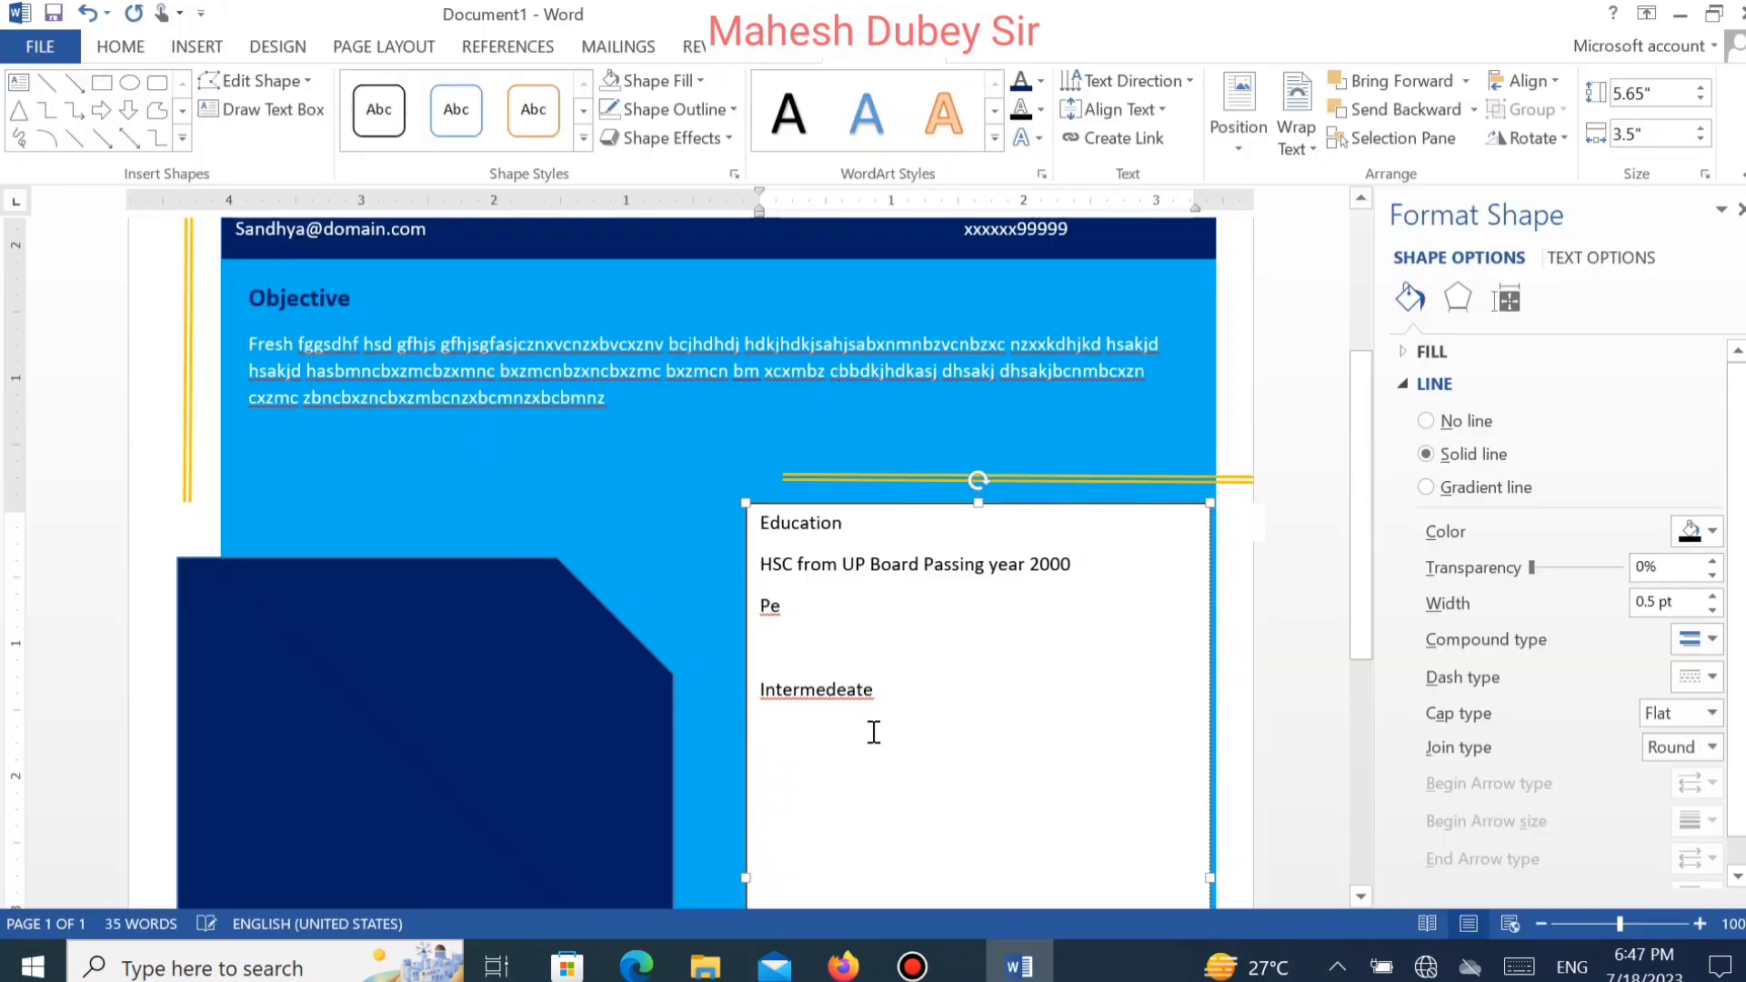
right_click(840, 693)
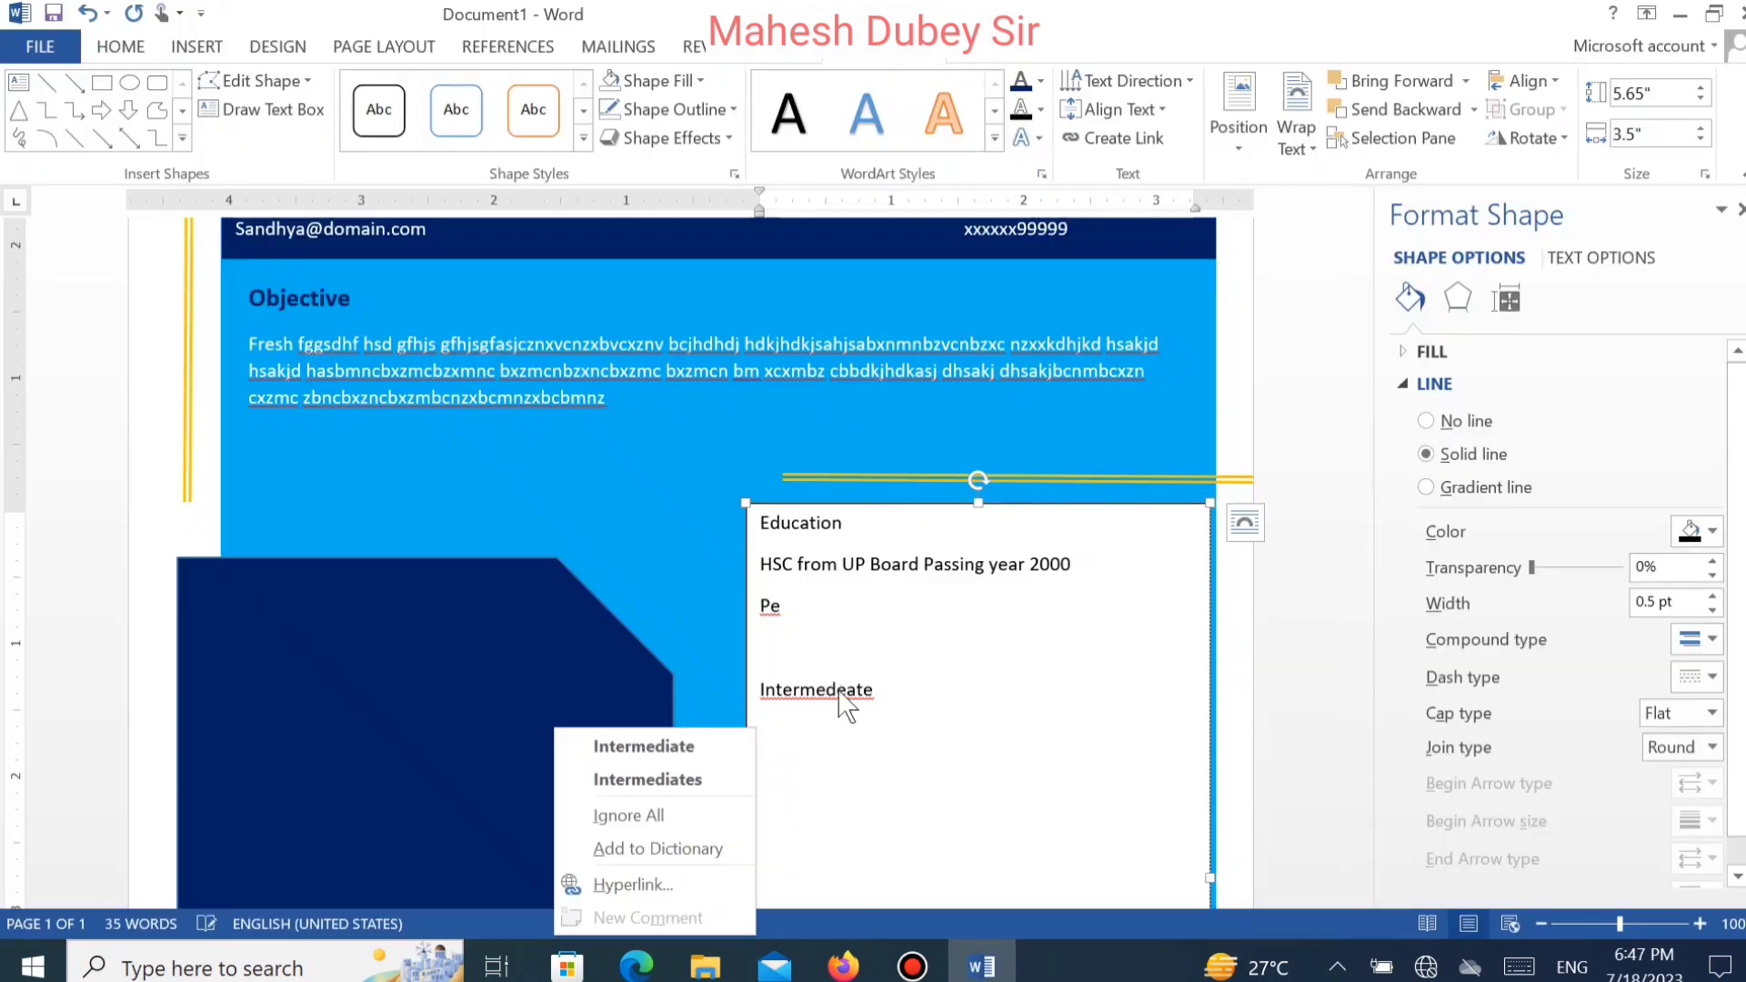
click(706, 735)
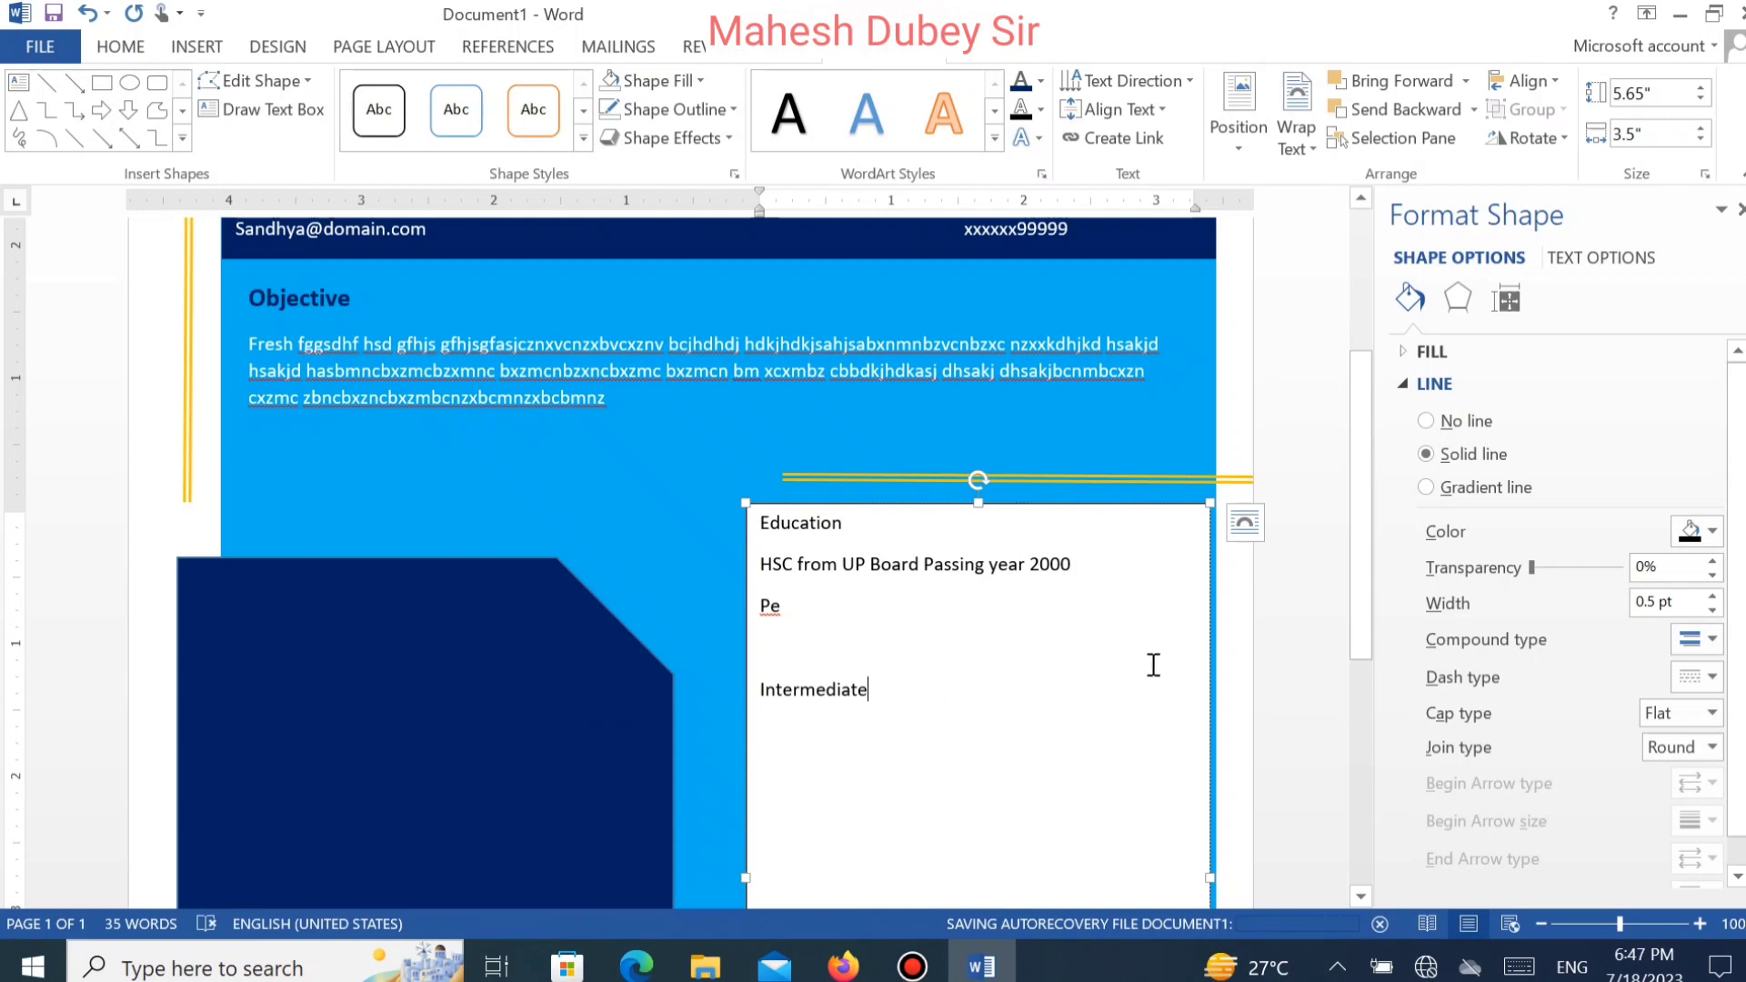
Add the placeholder line "Fhdfhdskj fhskjf hkdfh dkjf hdsk" under Intermediate, followed by a blank line.
key(Return)
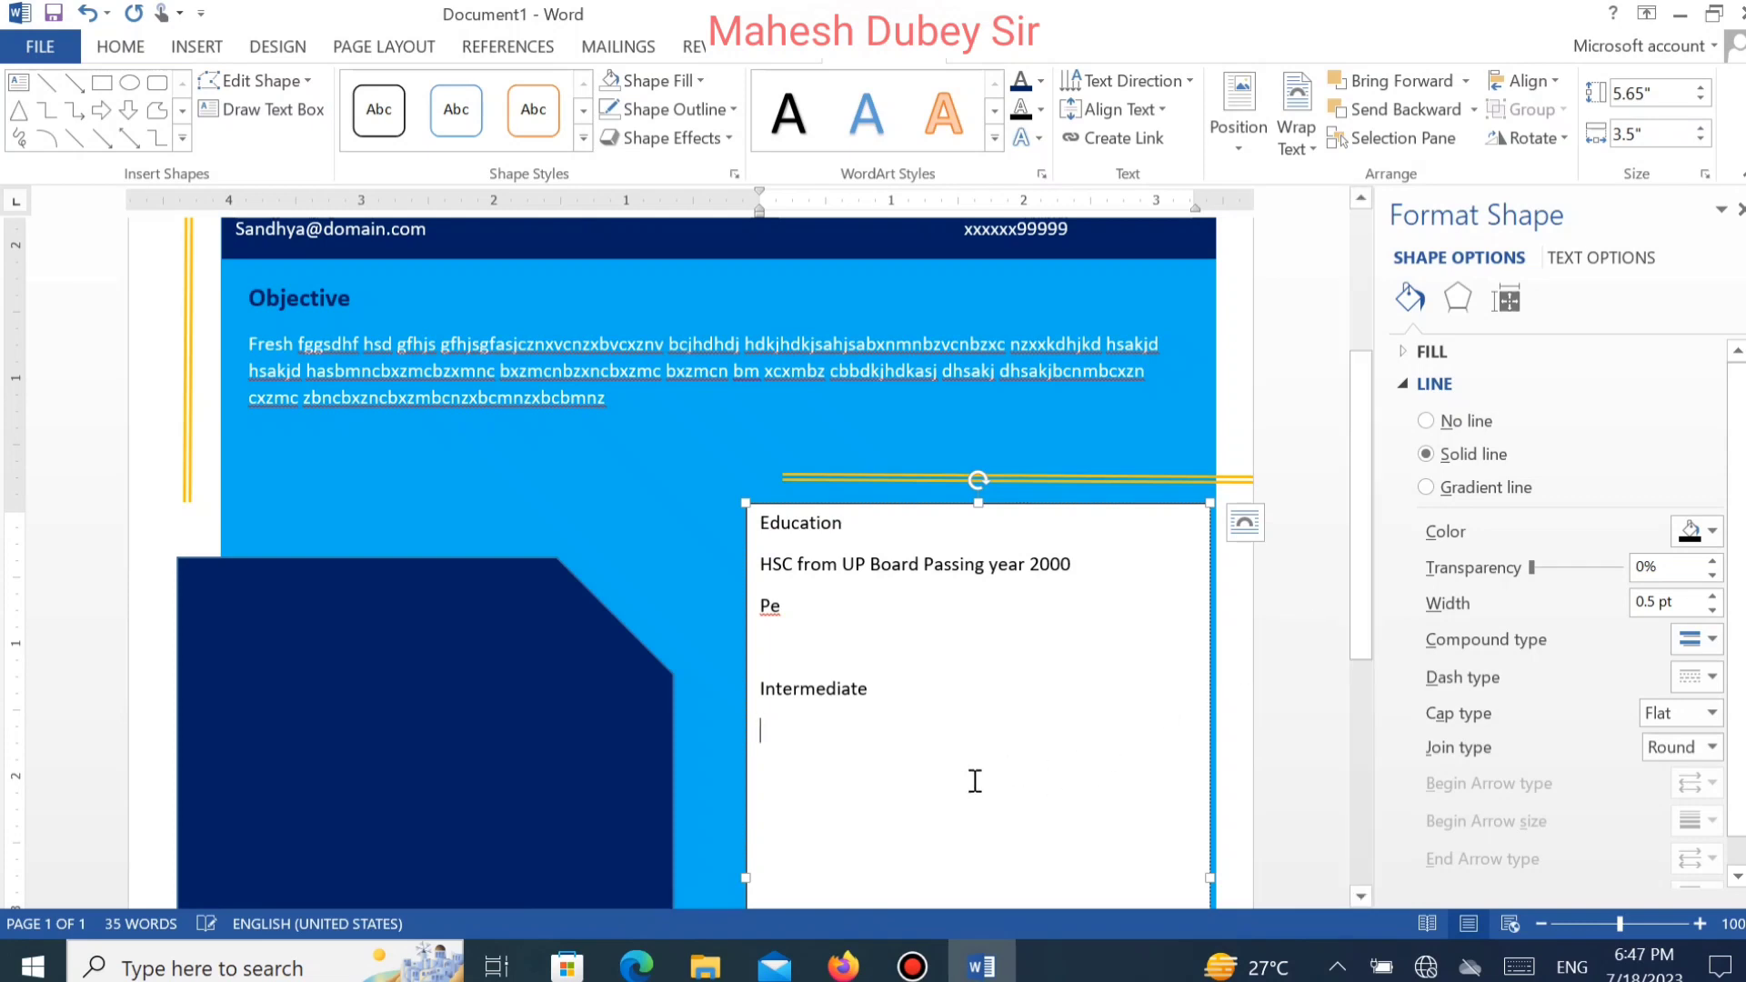
text(Fhdfhdskj fhskjf hkdfh dkjf hdsk)
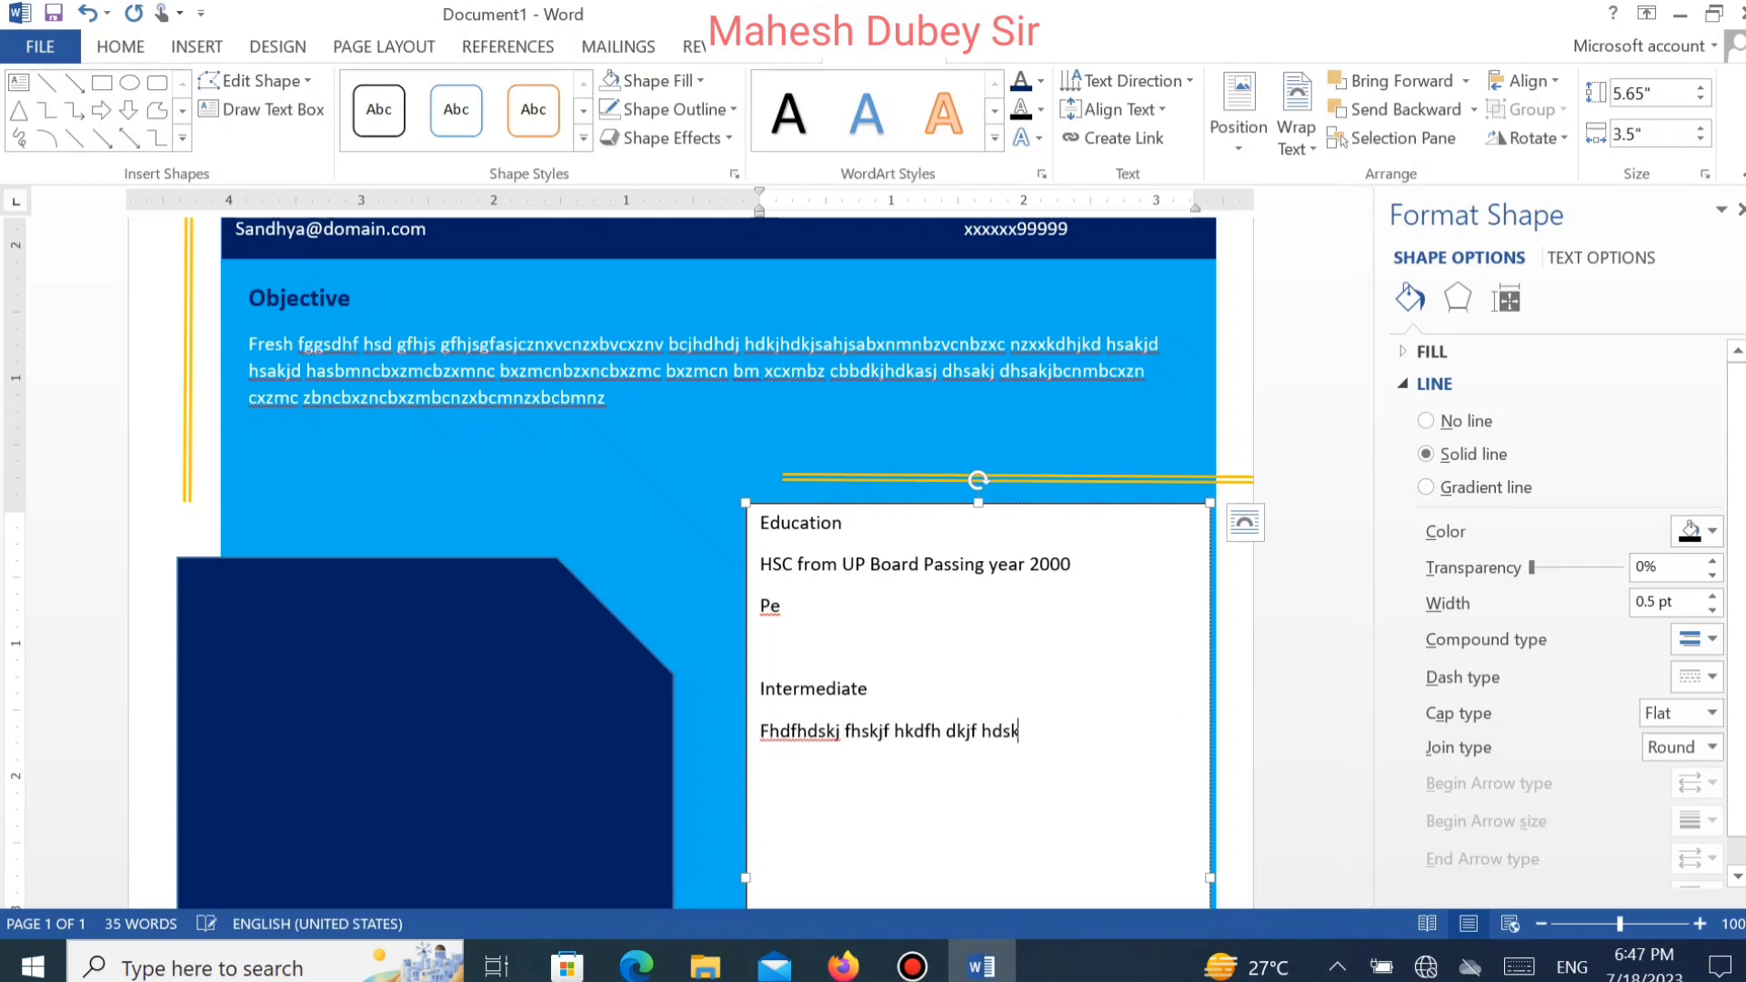
key(Return)
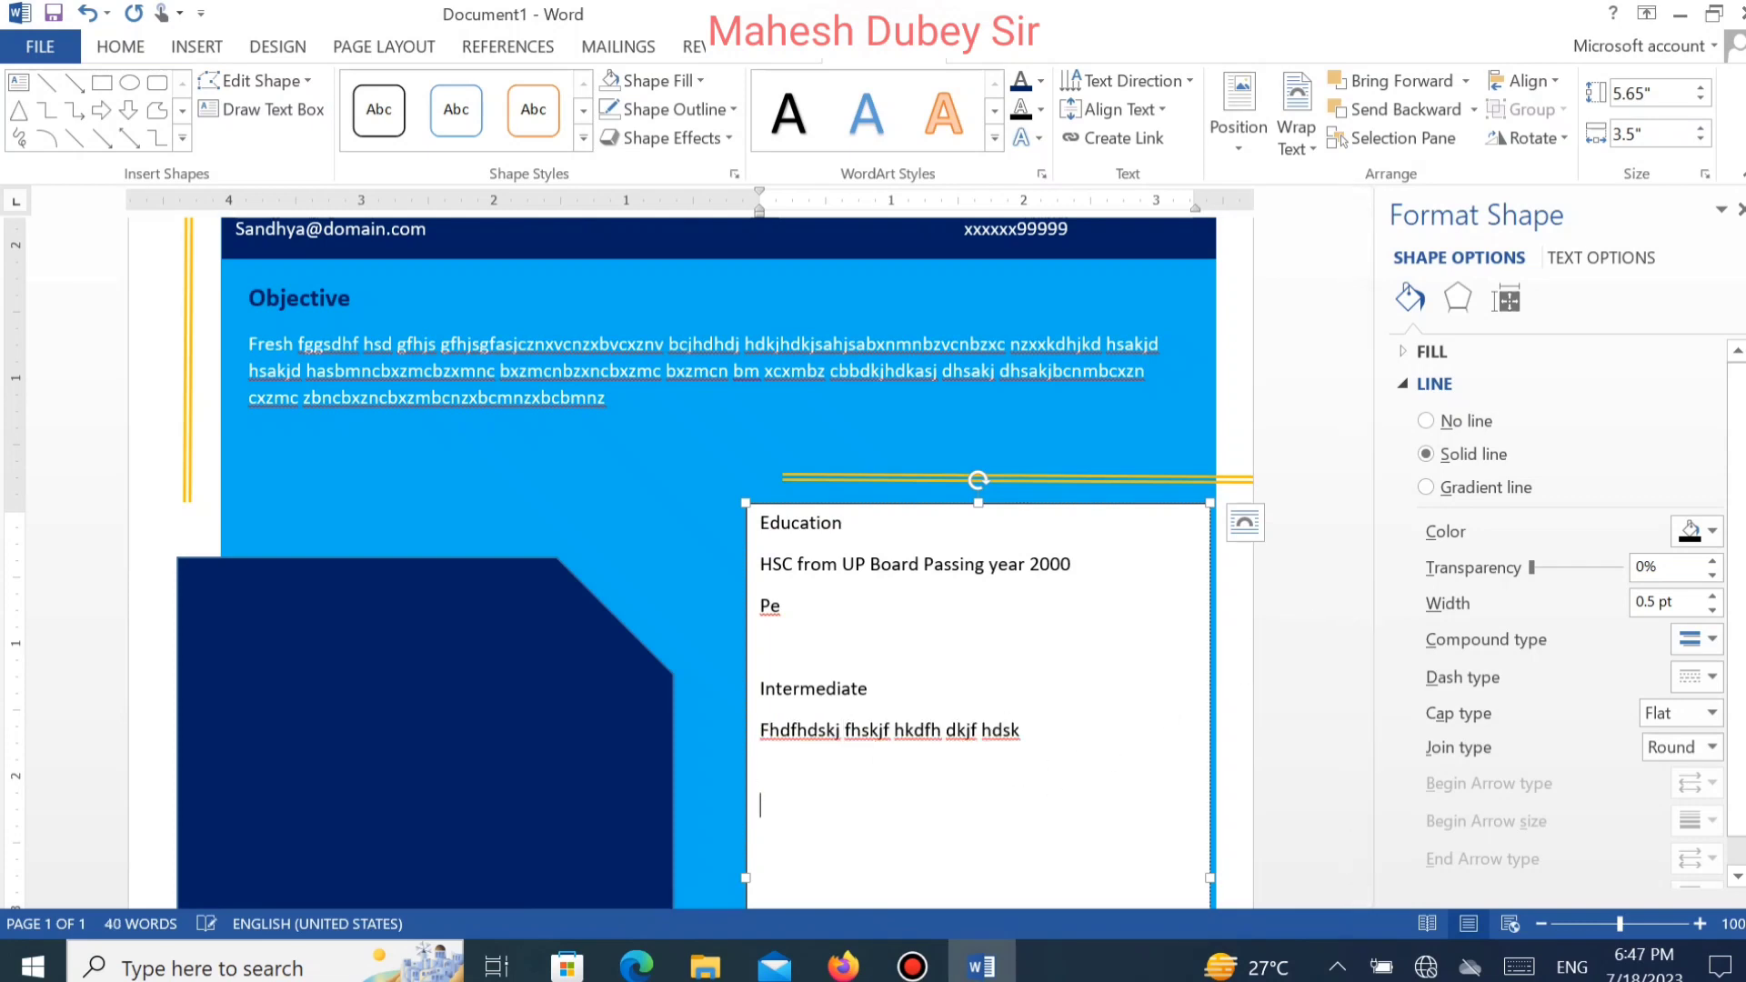
Add the entry "Graduation" with the placeholder line "Sjfjh dskjf hdskjf hdsk jfh dskjf hskj fds" beneath it.
text(Graduation)
key(Return)
text(Sjfjh dskjf hdskjf hdsk jf)
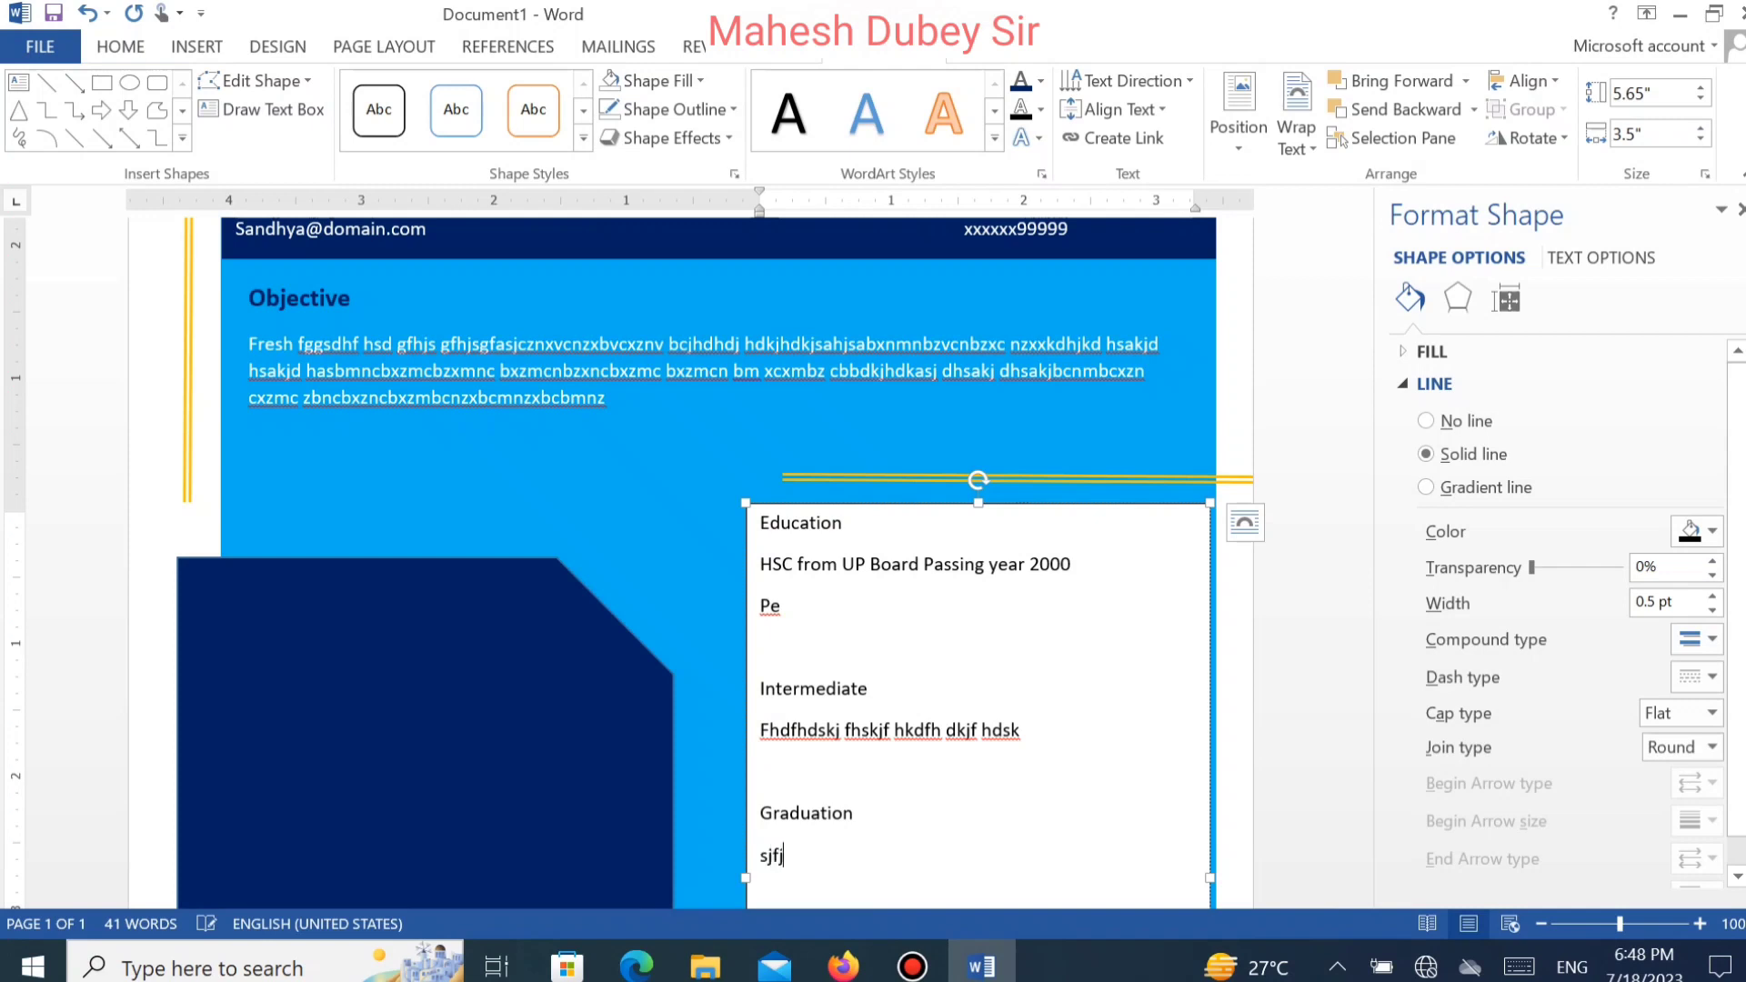
text(h dskjf hskj )
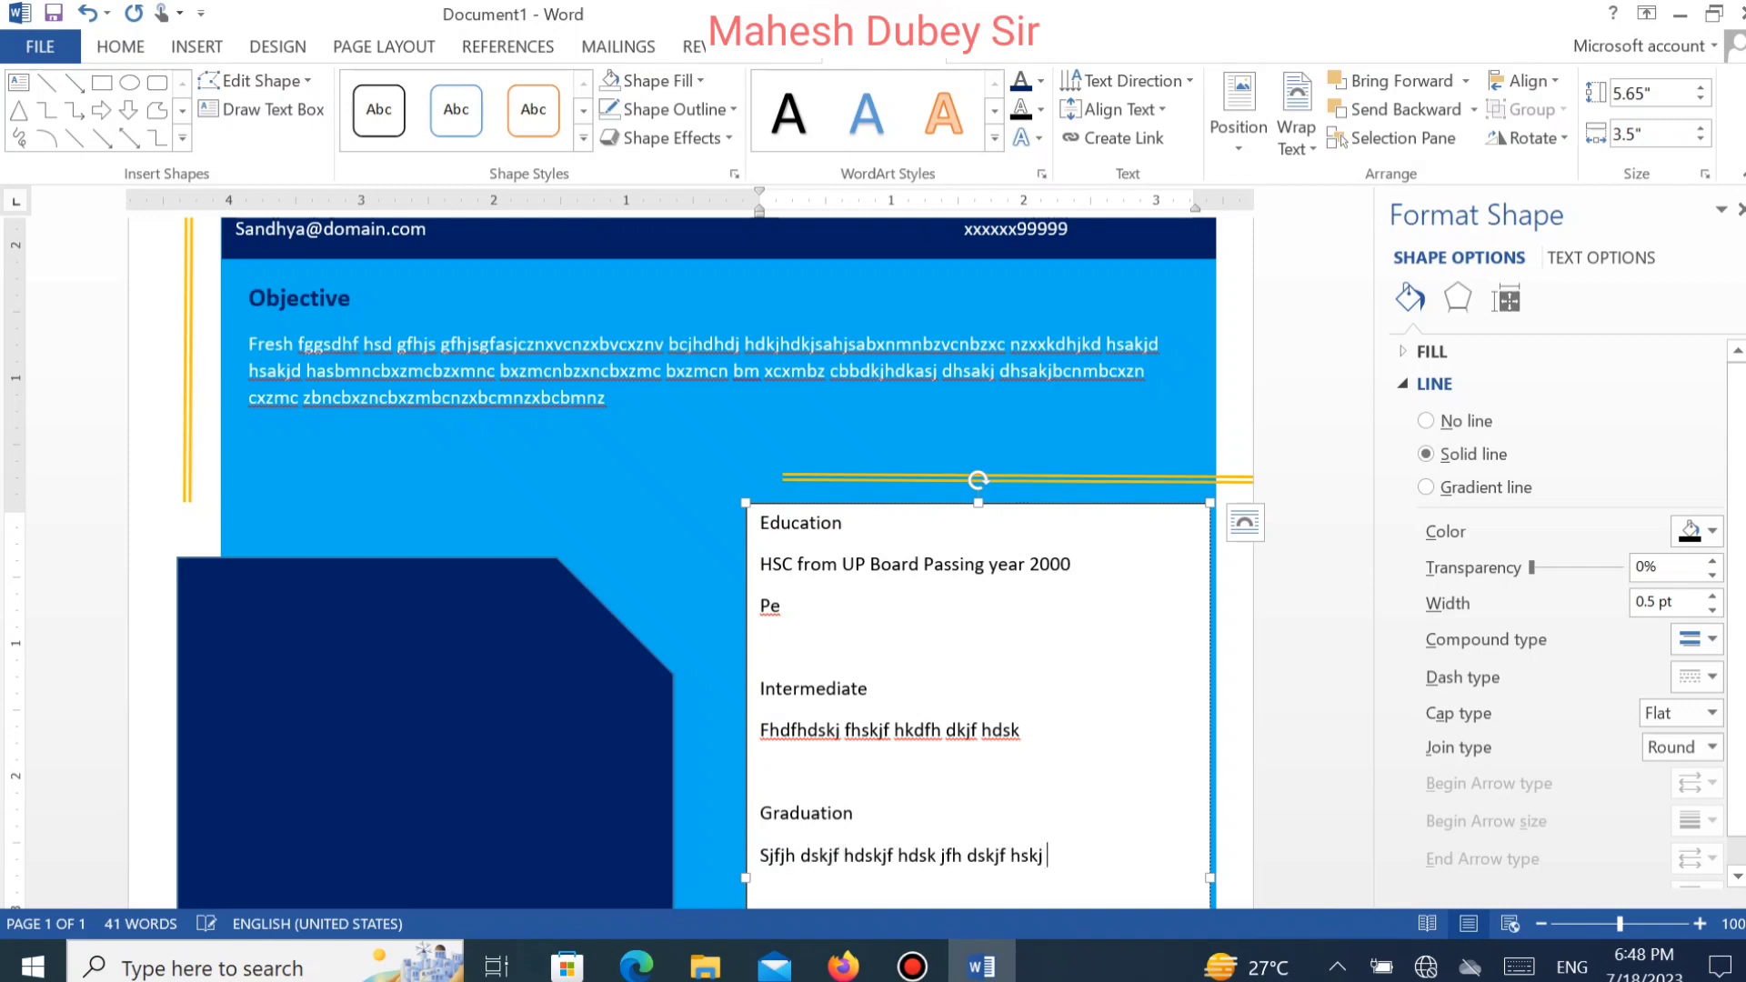
text(fds)
key(Return)
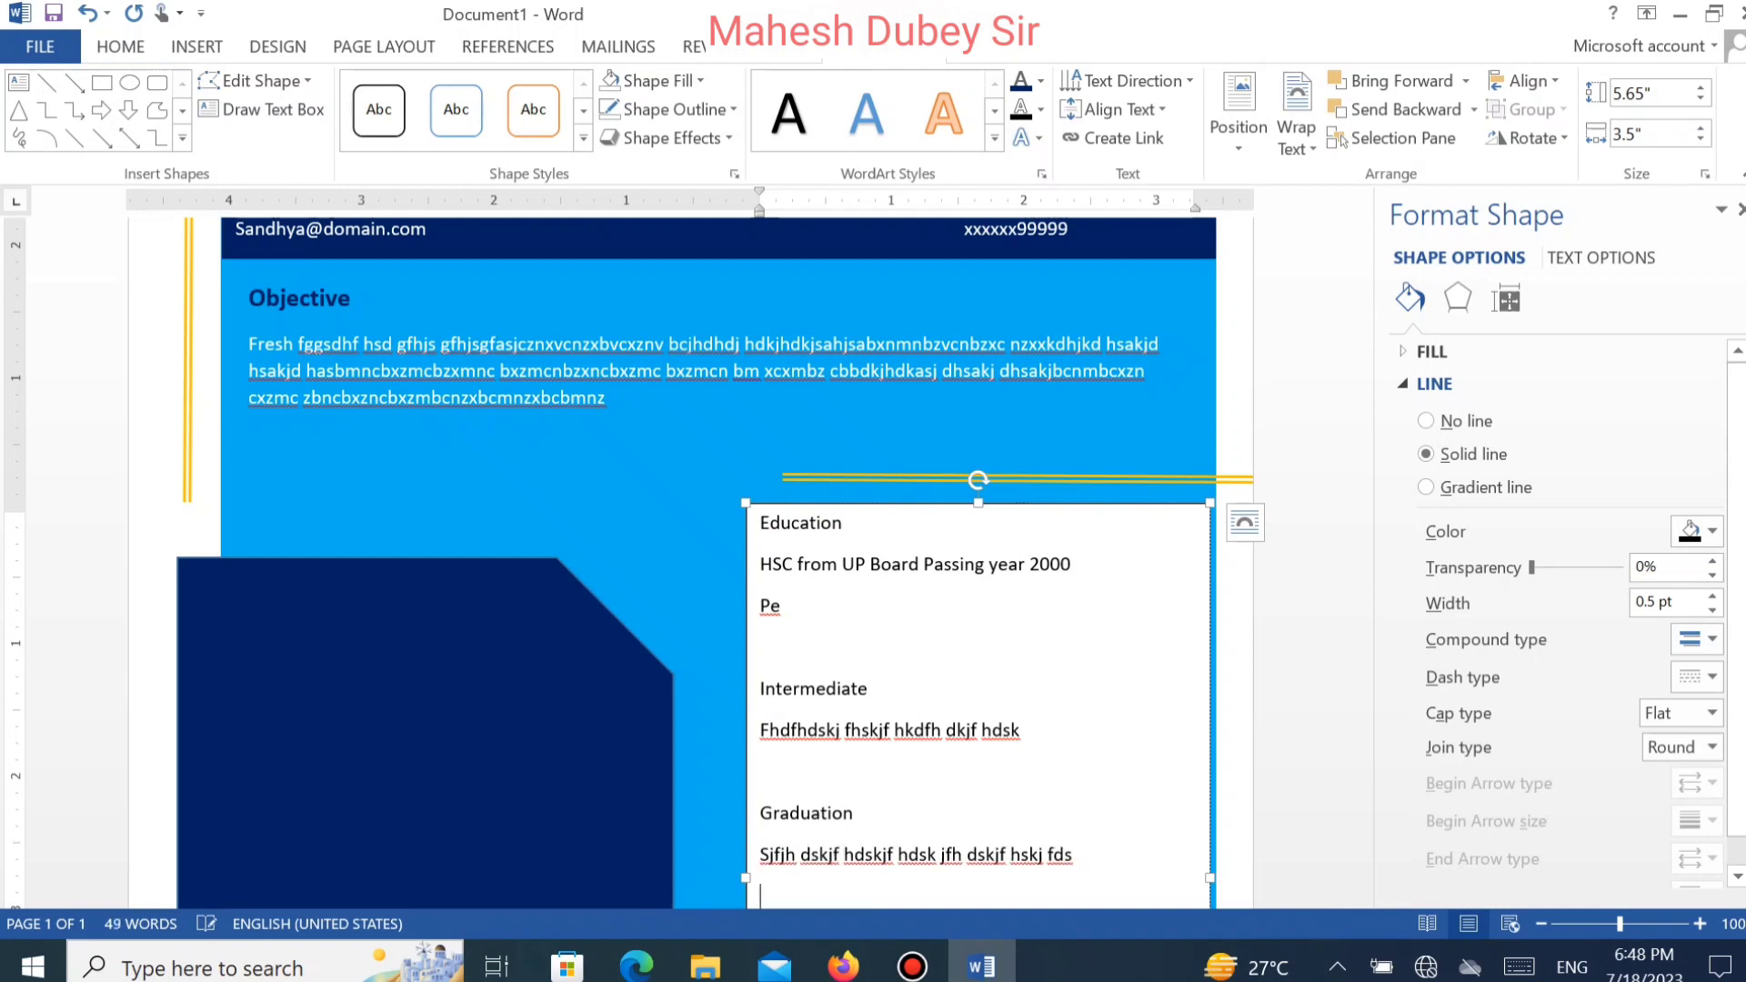
Add a "Work Experience" heading below the Graduation entry, with the placeholder line "Fdshfkjdshfdhfkjhkjfkjdsh" beneath it.
scroll(637, 545, down, 1)
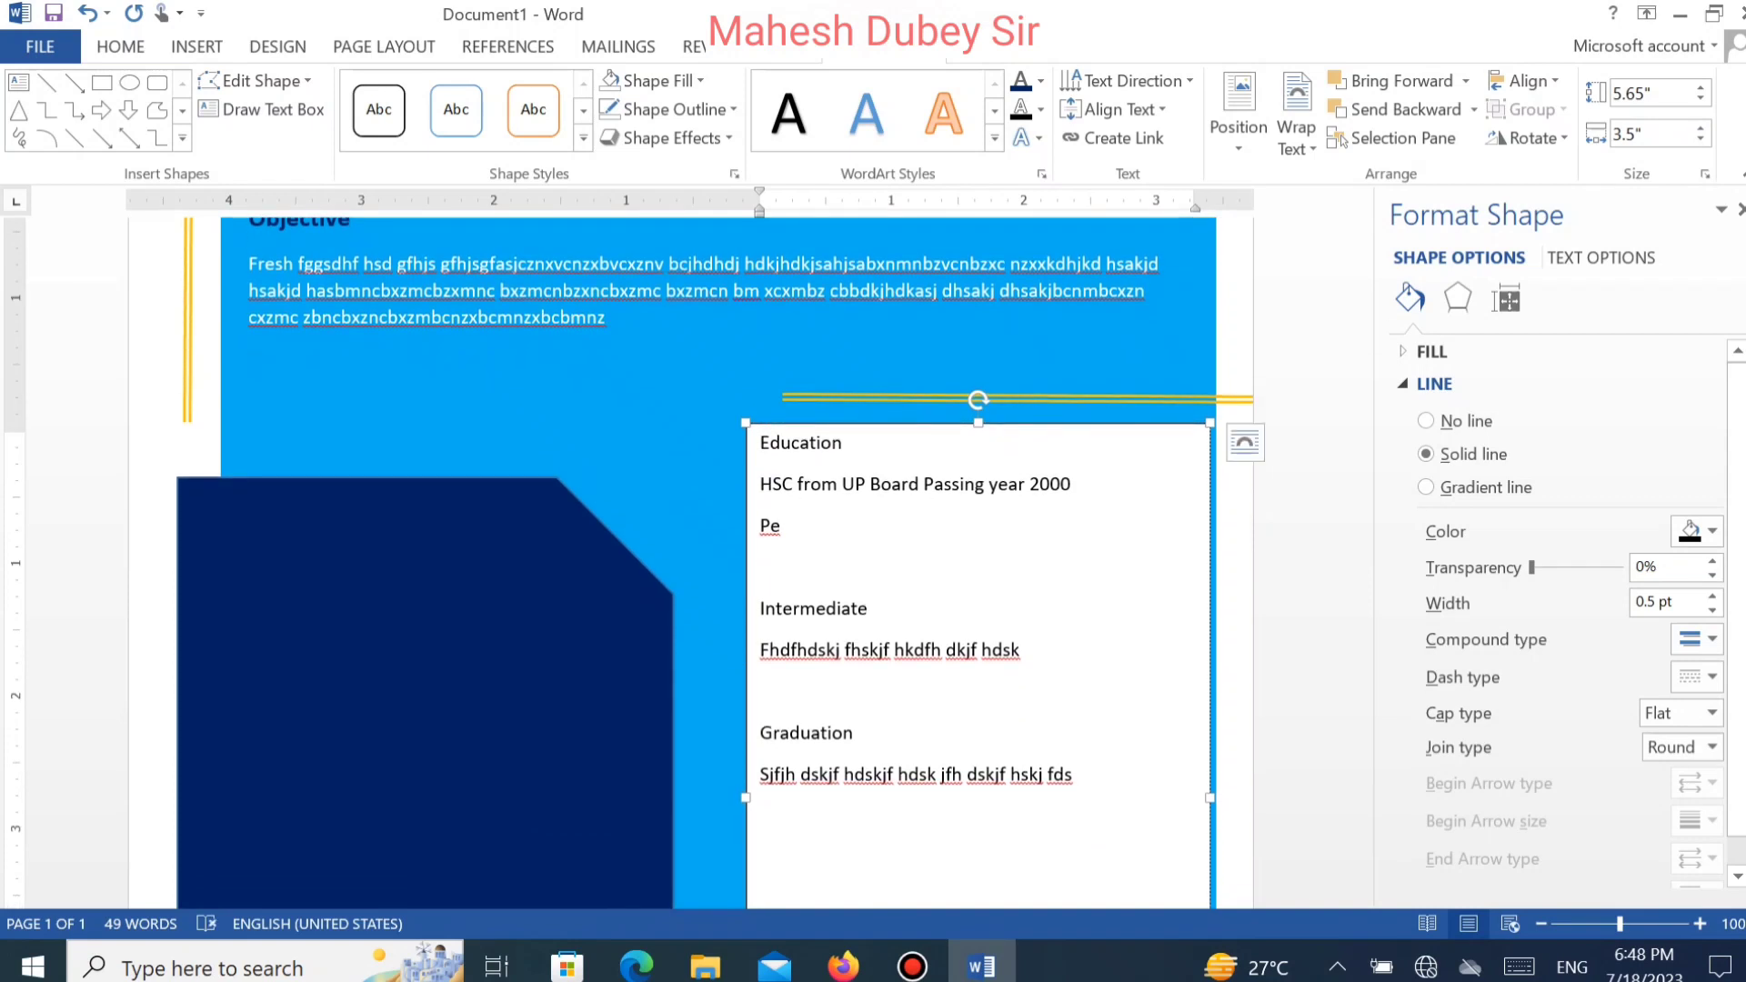
text(Work E)
key(BackSpace)
text(peri)
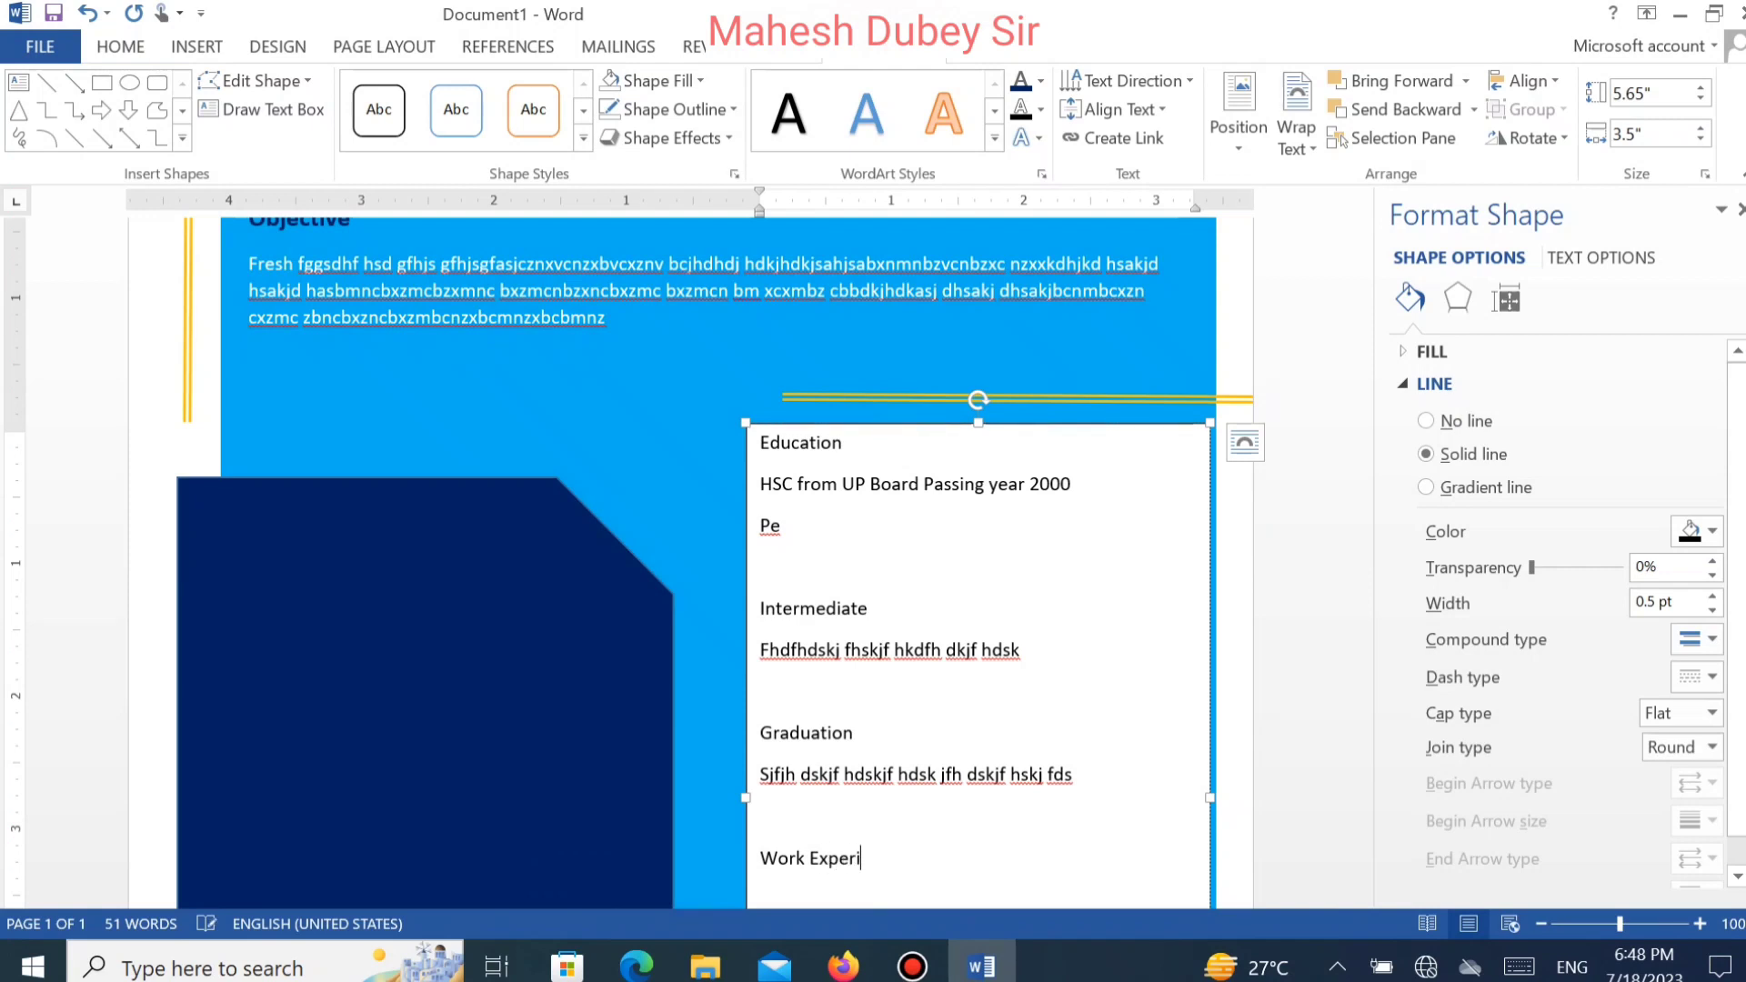
text(ance)
key(Return)
text(fdshfkjdshfdhfkjhkj)
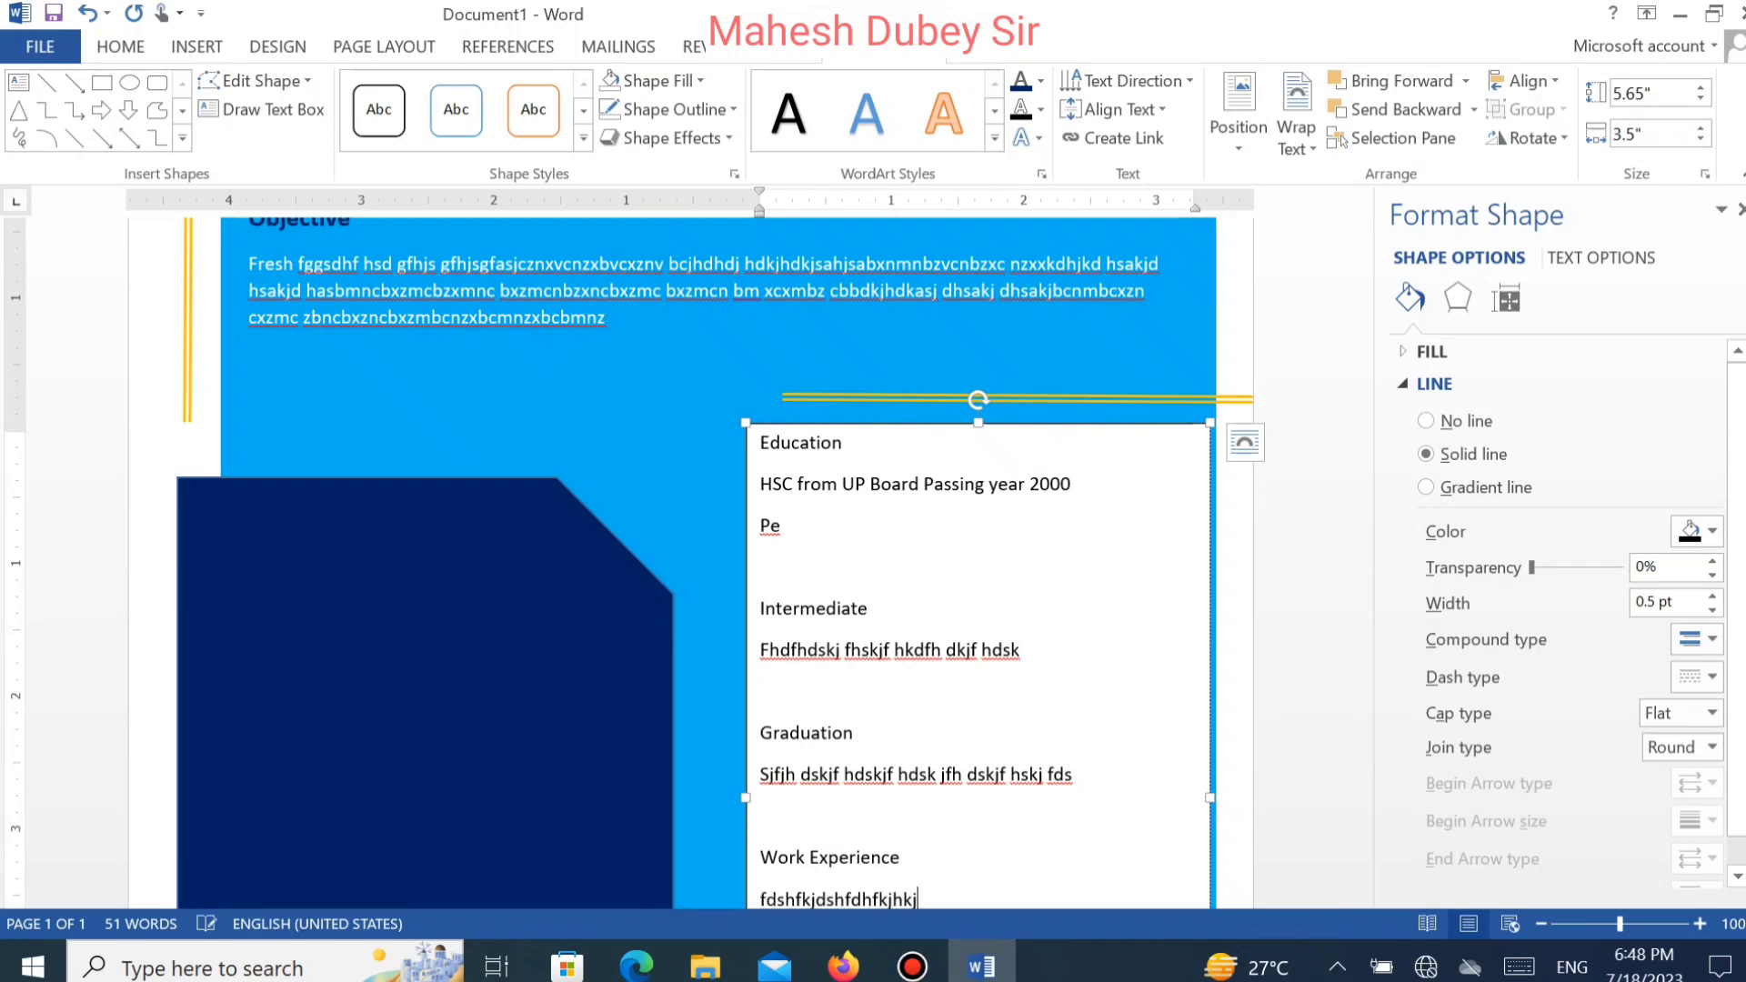
text(fkjdsh)
key(Return)
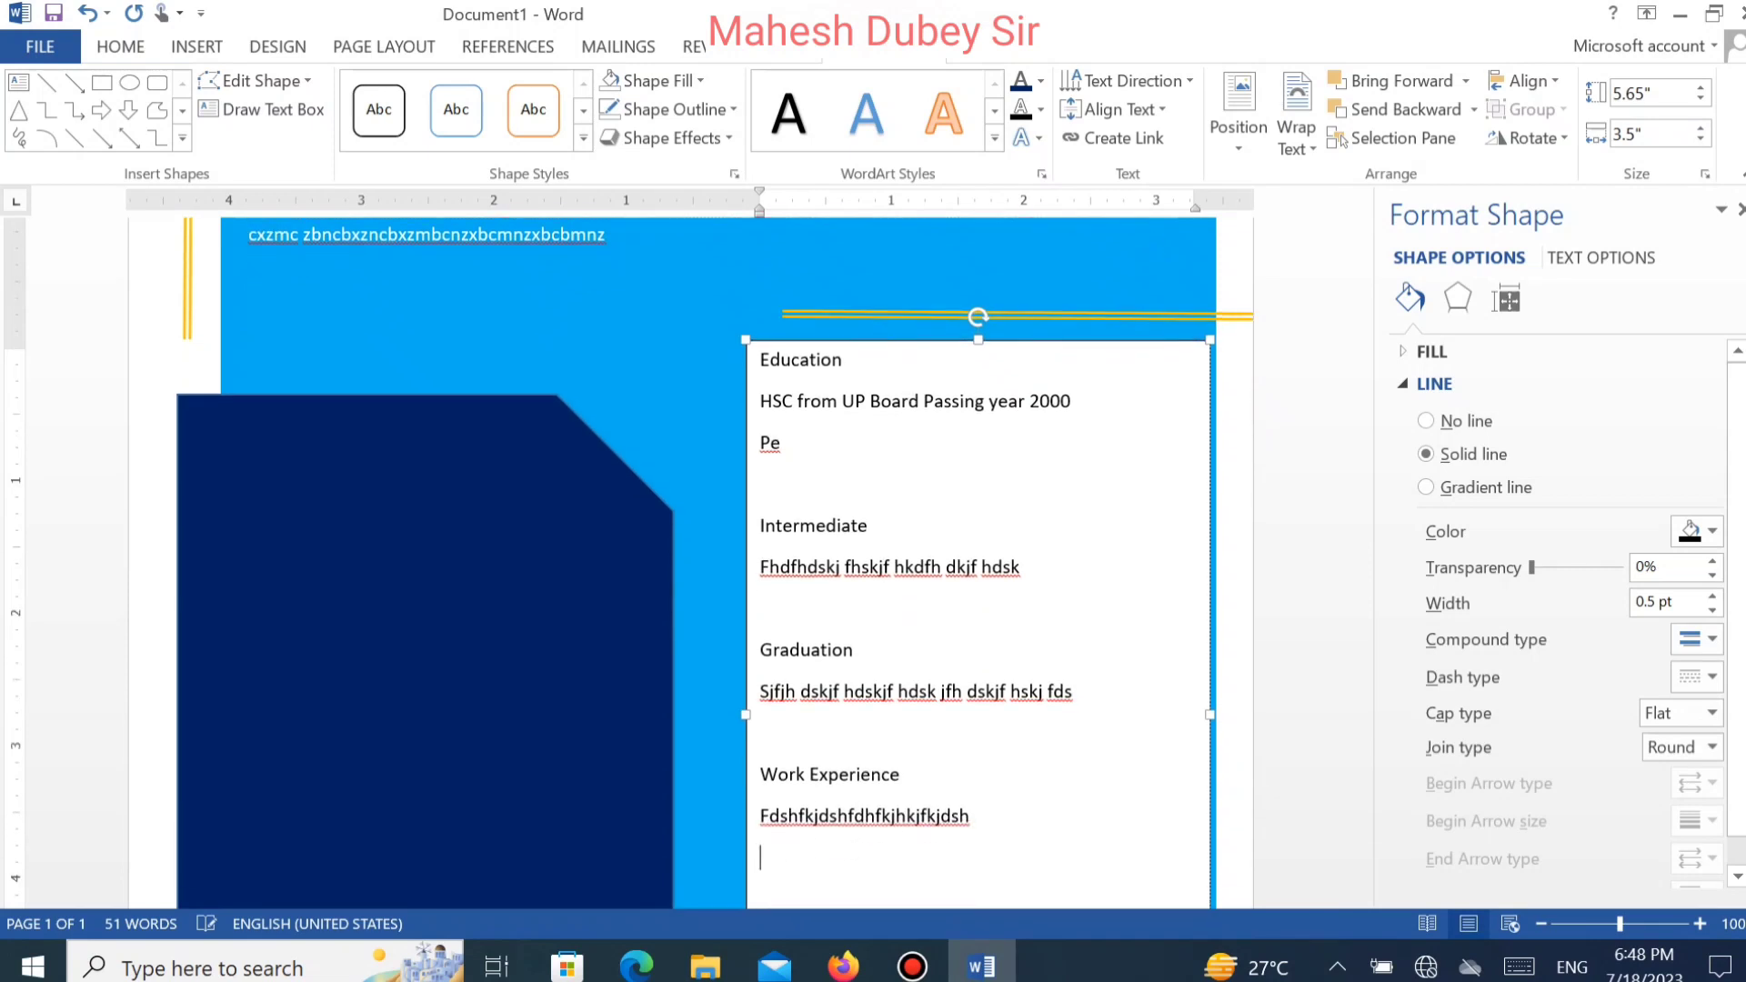
Leave a blank line and add the placeholder lines "Sfhsakjfh f hkfdk" and "Nfm f df kds fh" to the Work Experience section.
scroll(1546, 636, down, 1)
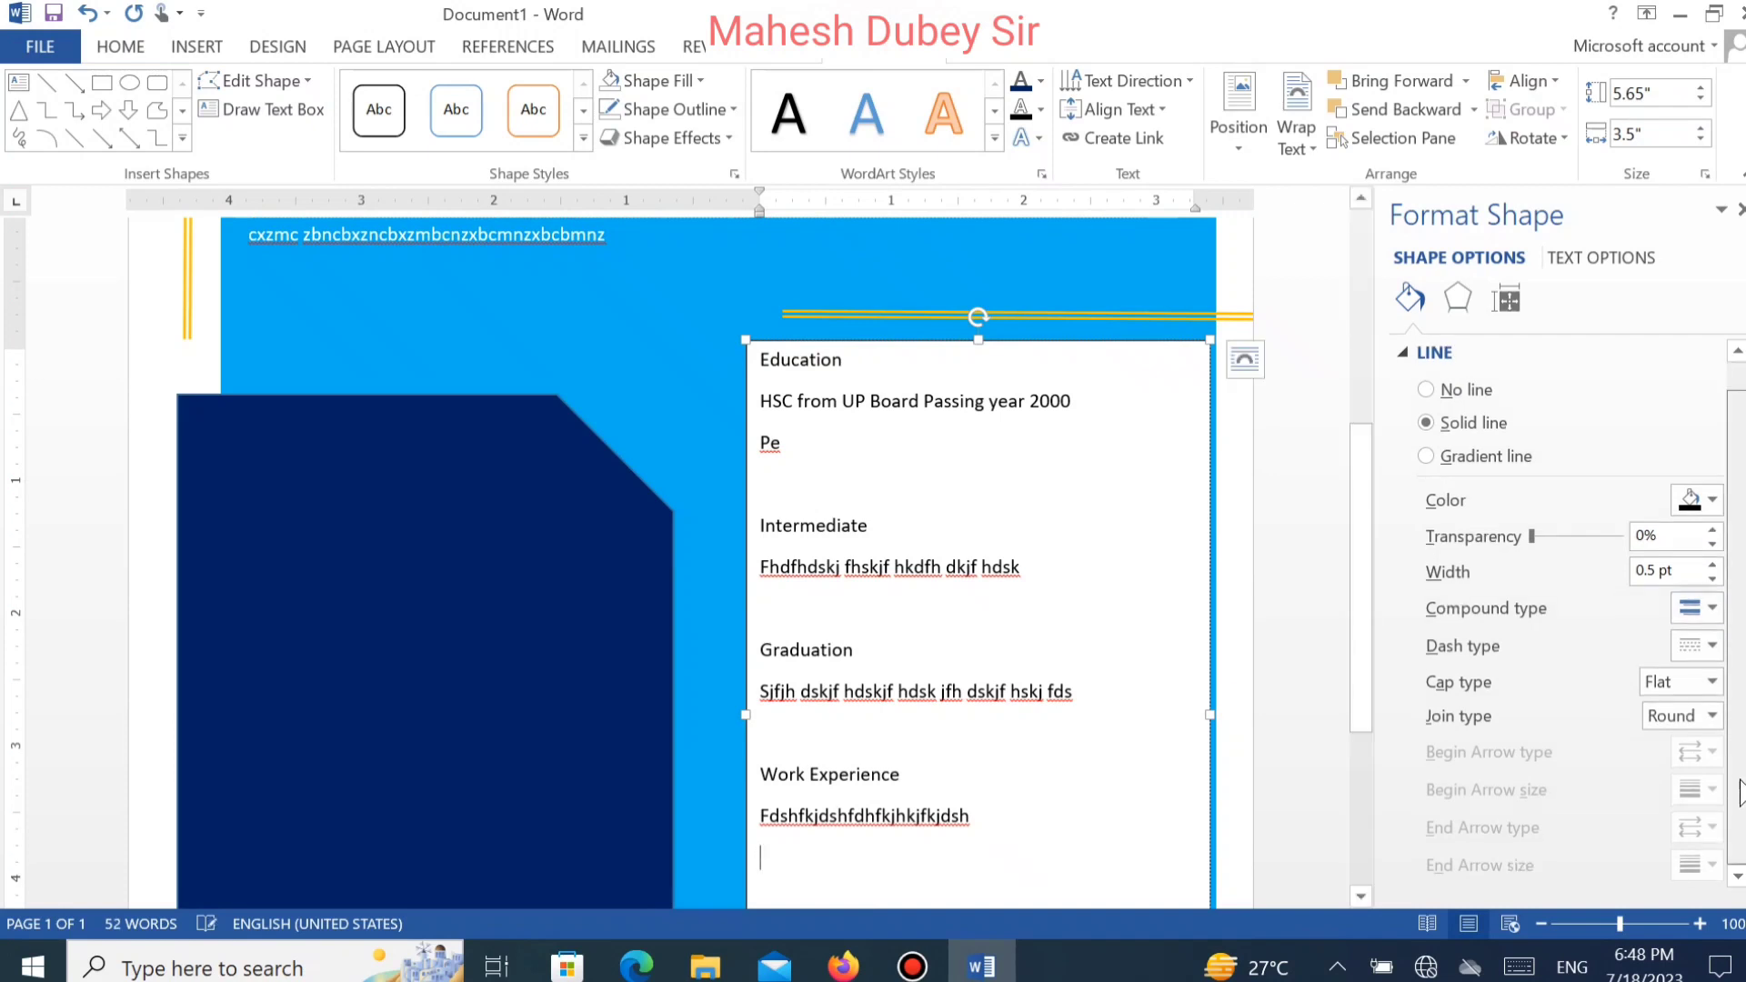
drag(1361, 718, 1361, 846)
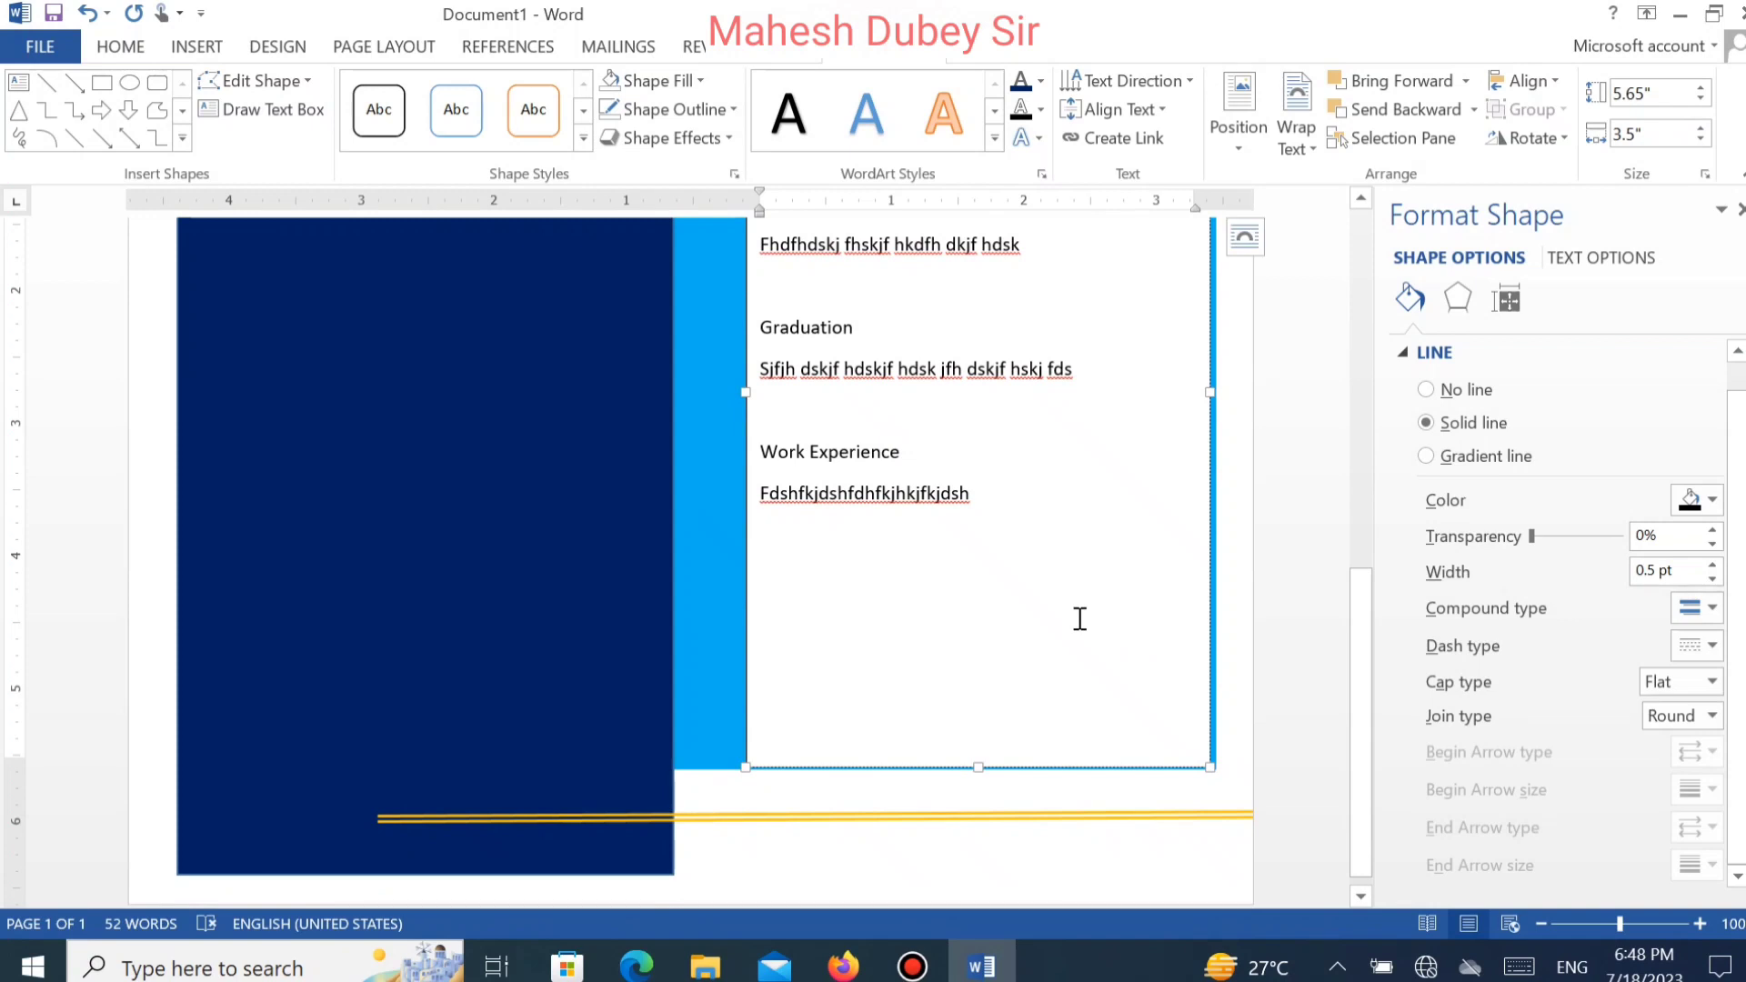
key(Return)
key(Return)
text(Sfhsakjfh f hkfdk)
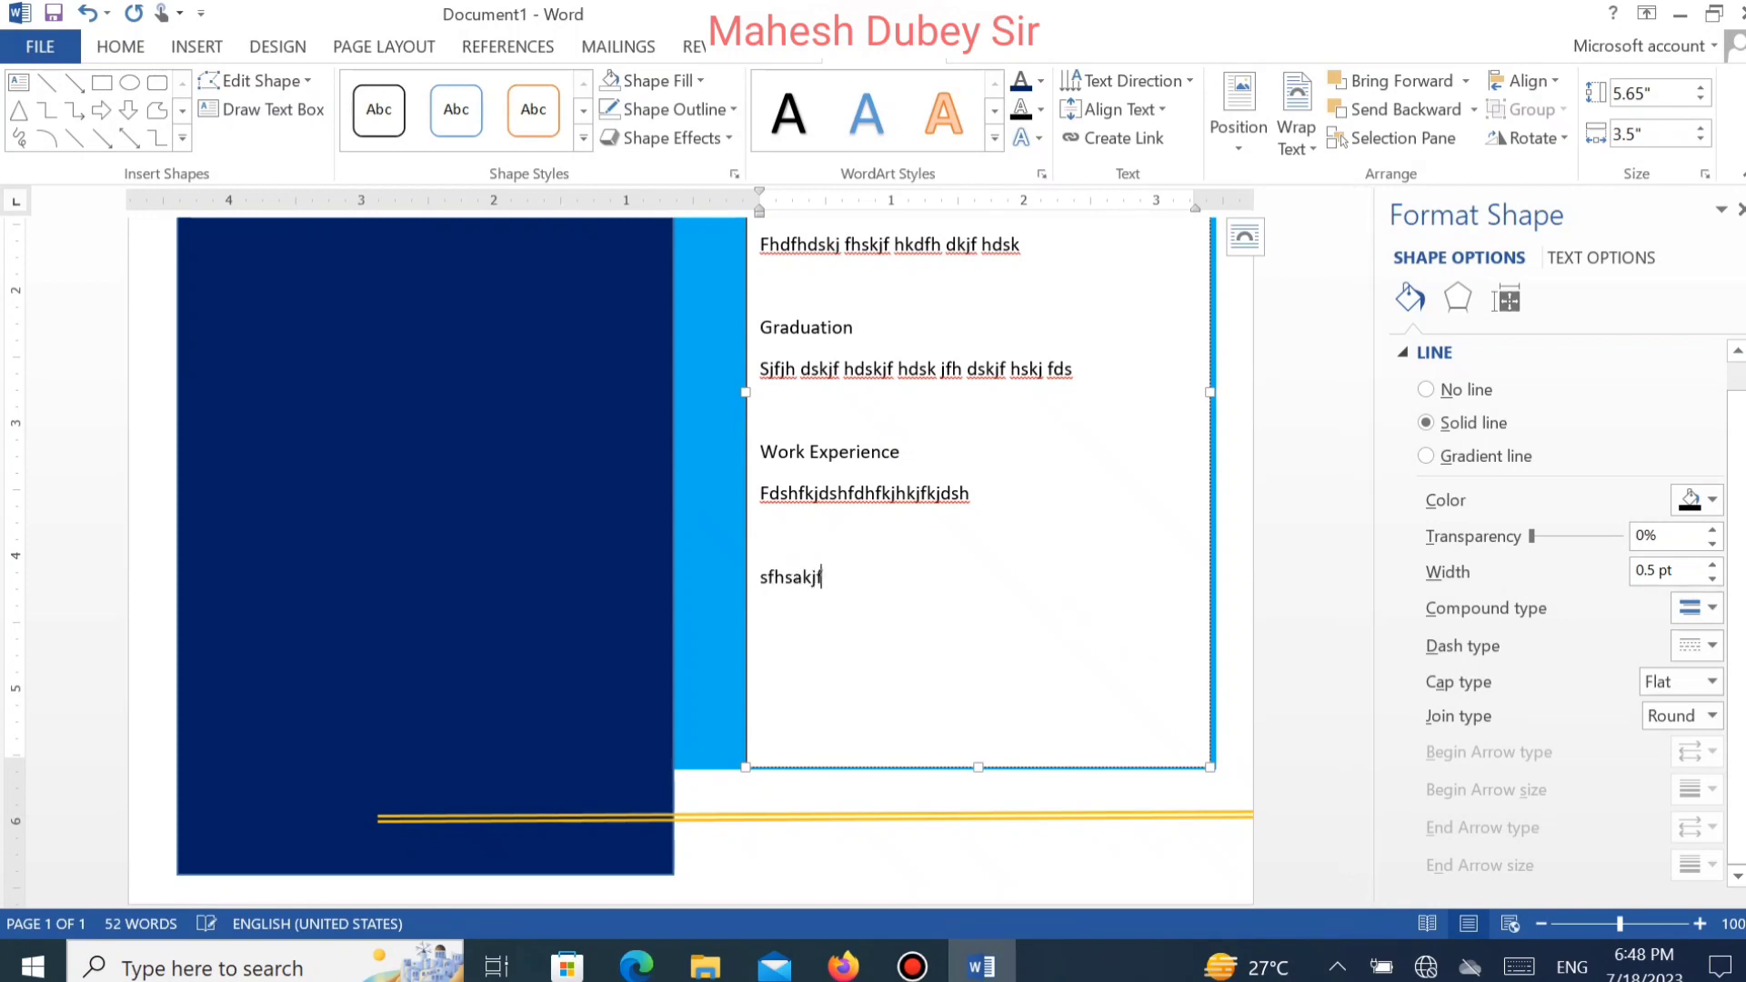
key(Return)
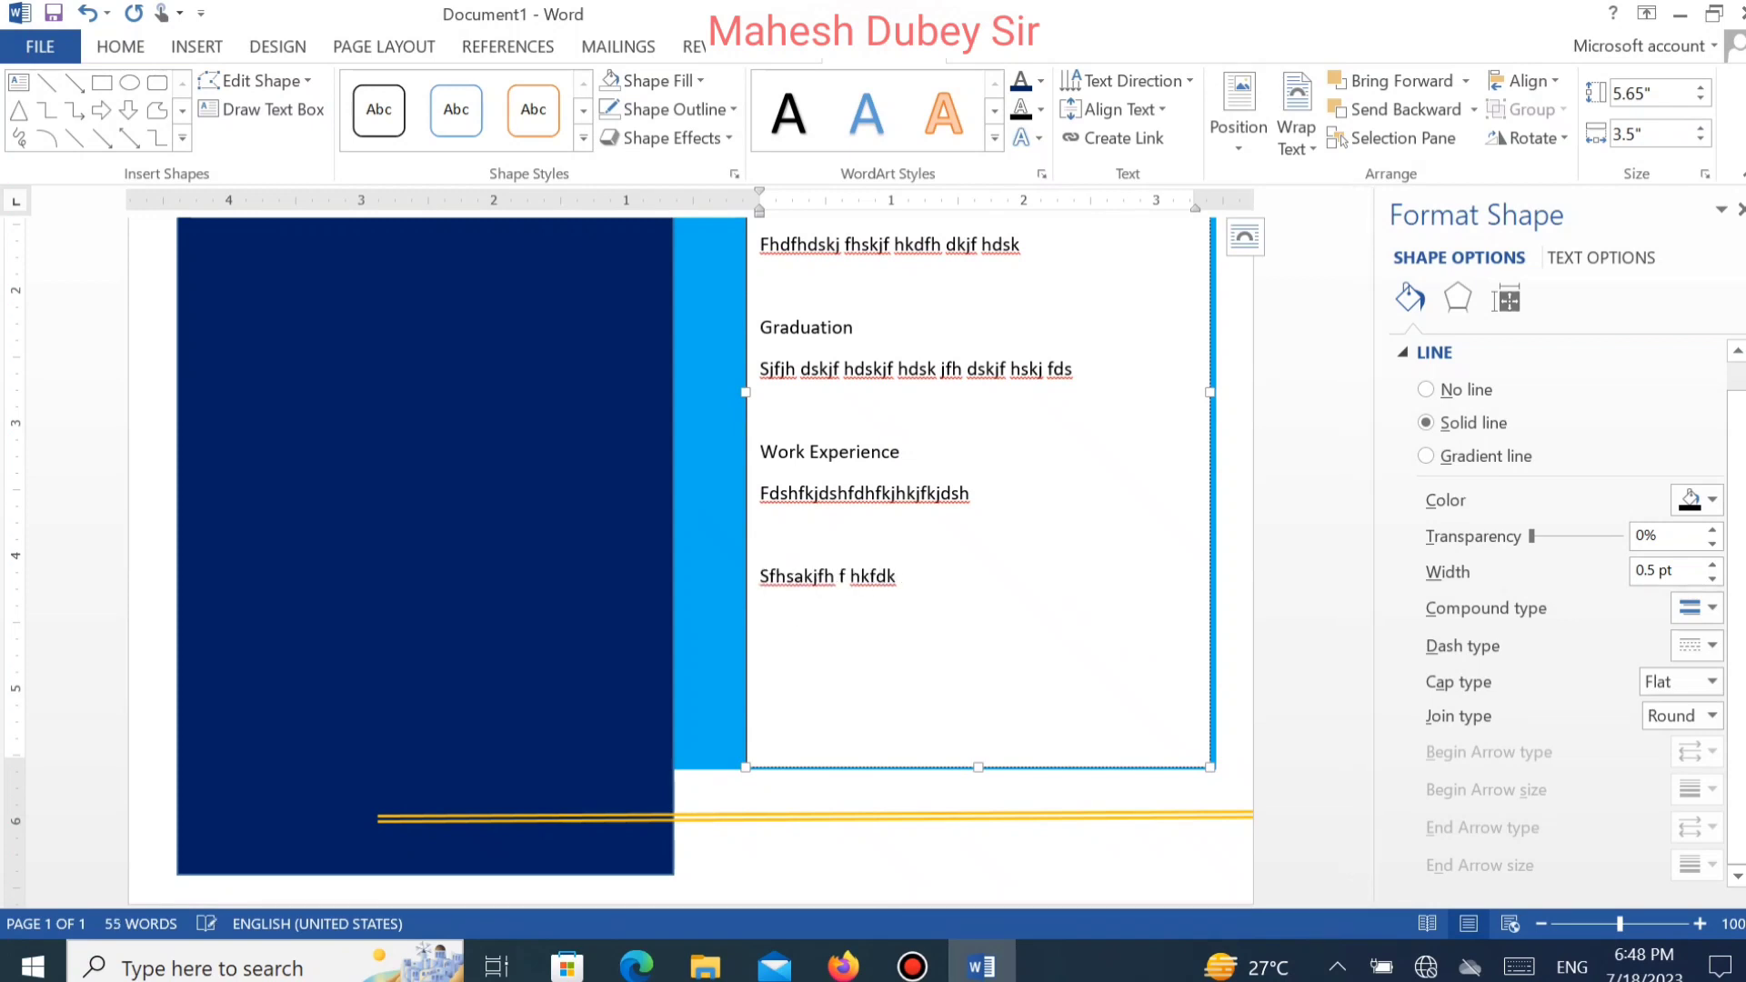
text(Nfm f df kds fh)
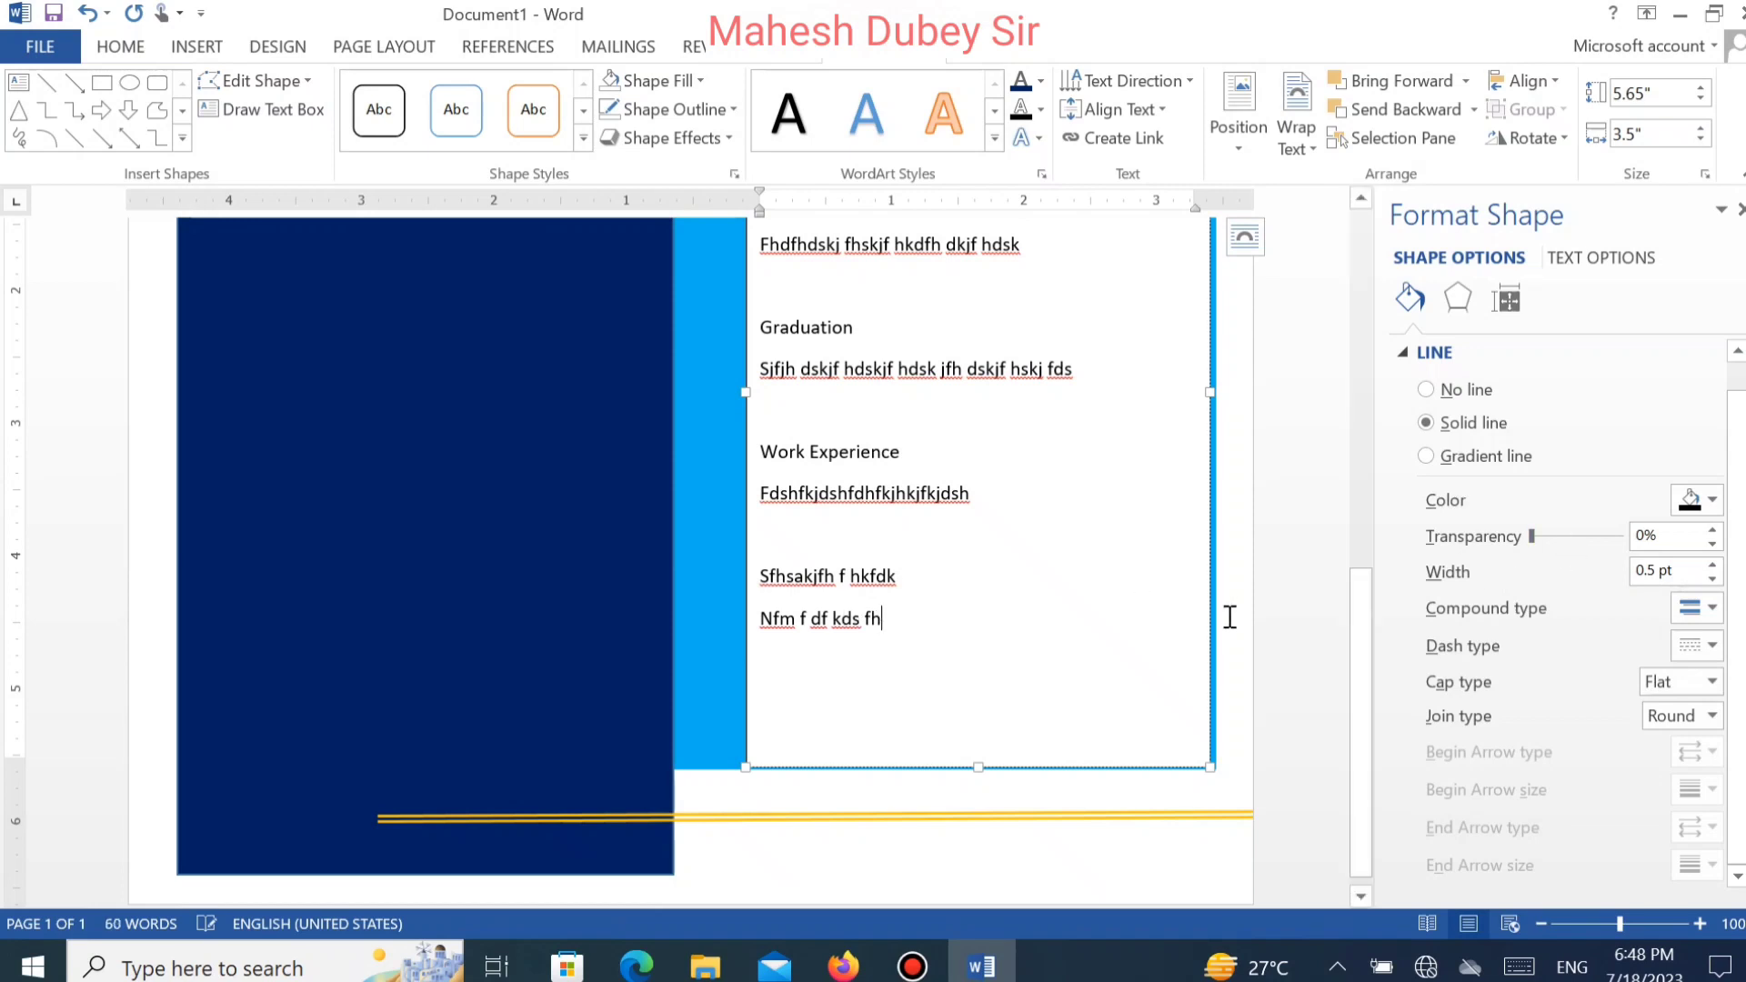
Remove the fill and the outline of the Education text box.
drag(1354, 729, 1336, 528)
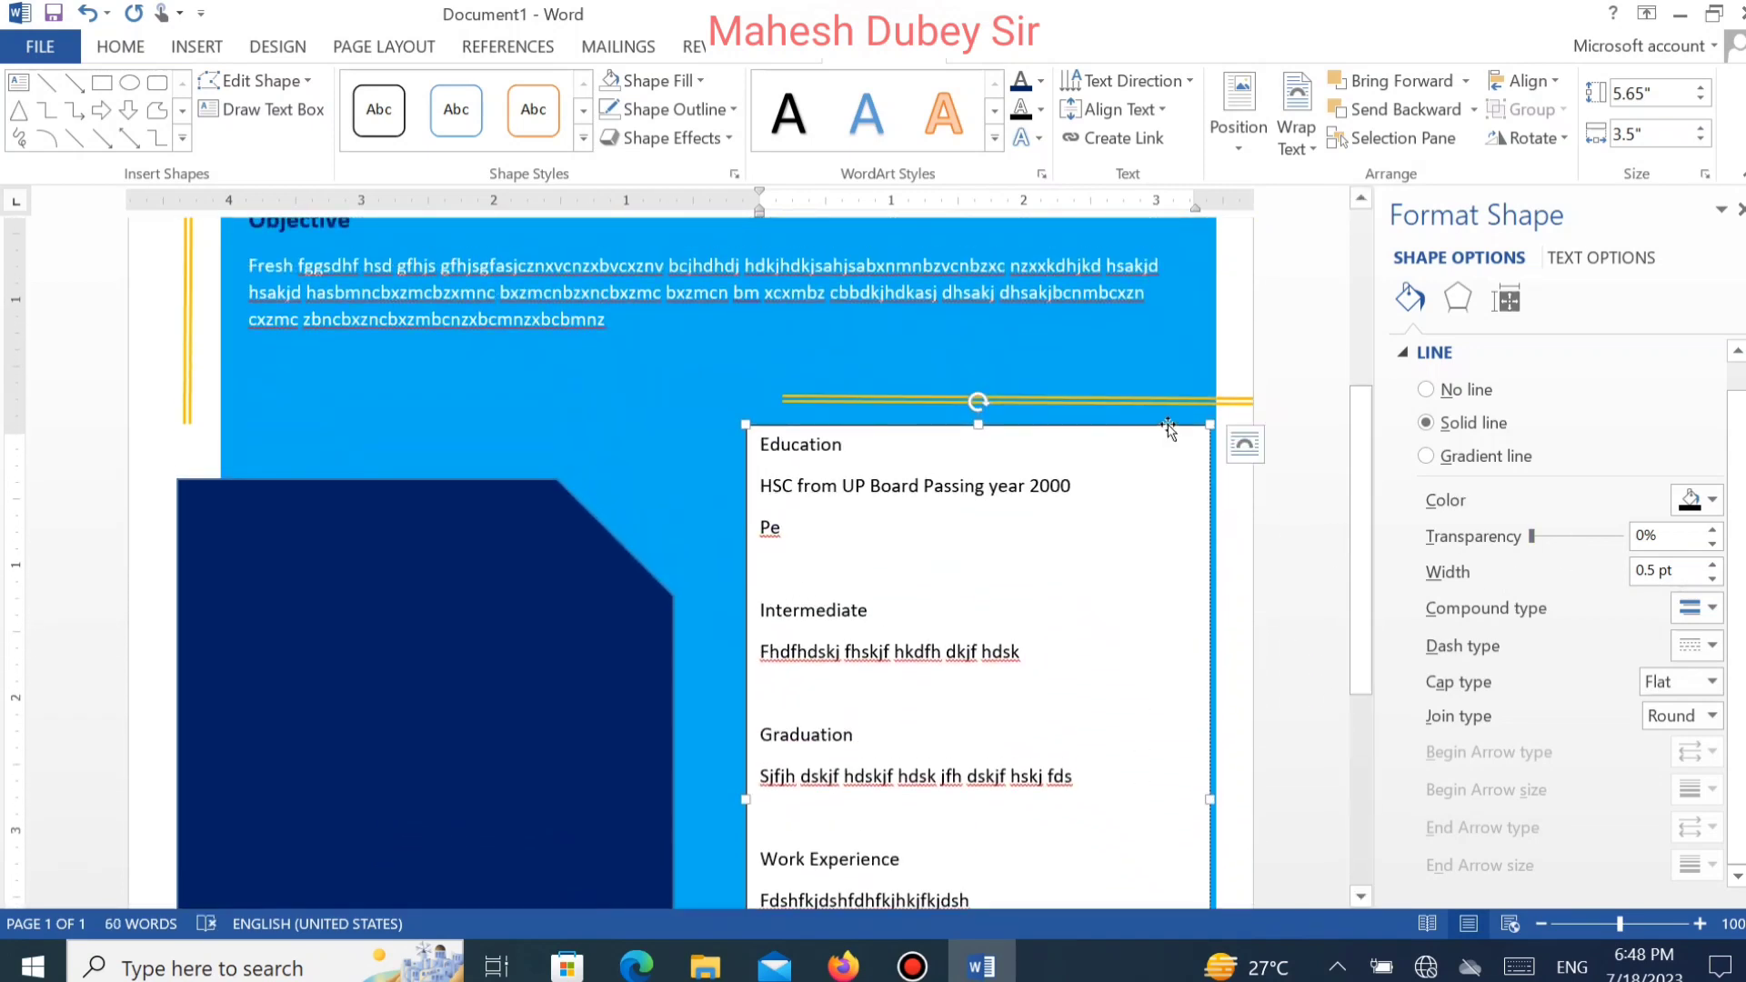
click(1168, 429)
scroll(1169, 427, down, 3)
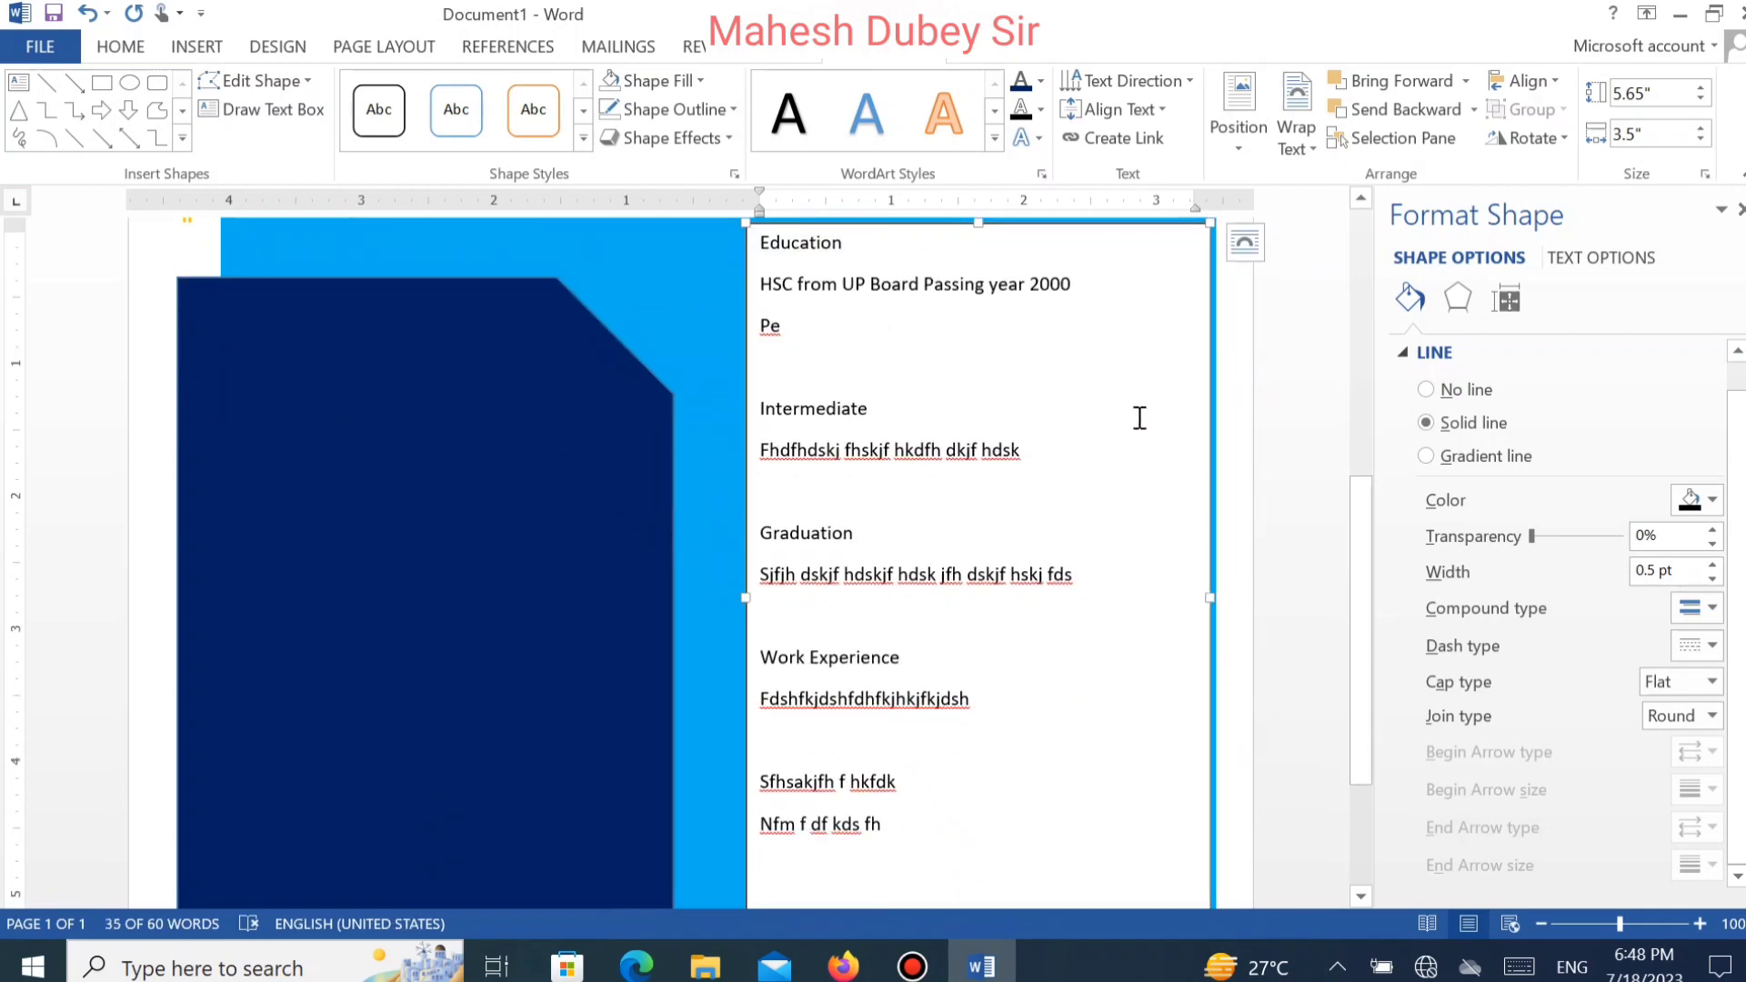
click(688, 77)
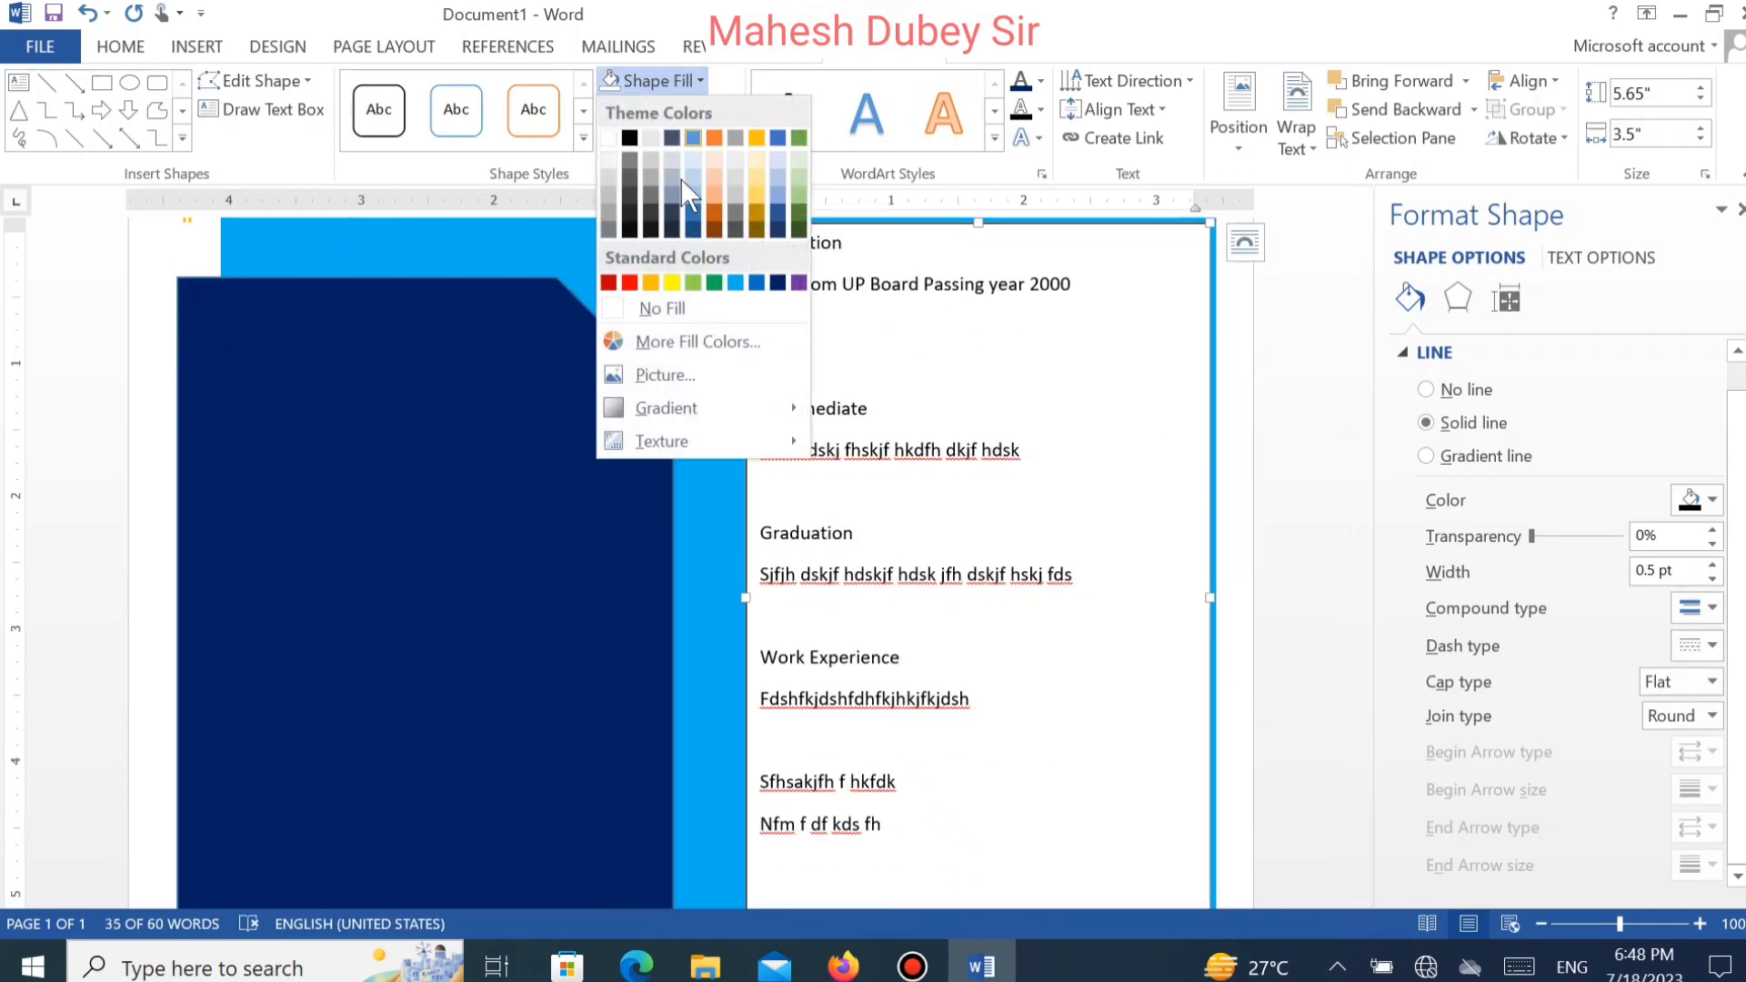
click(659, 307)
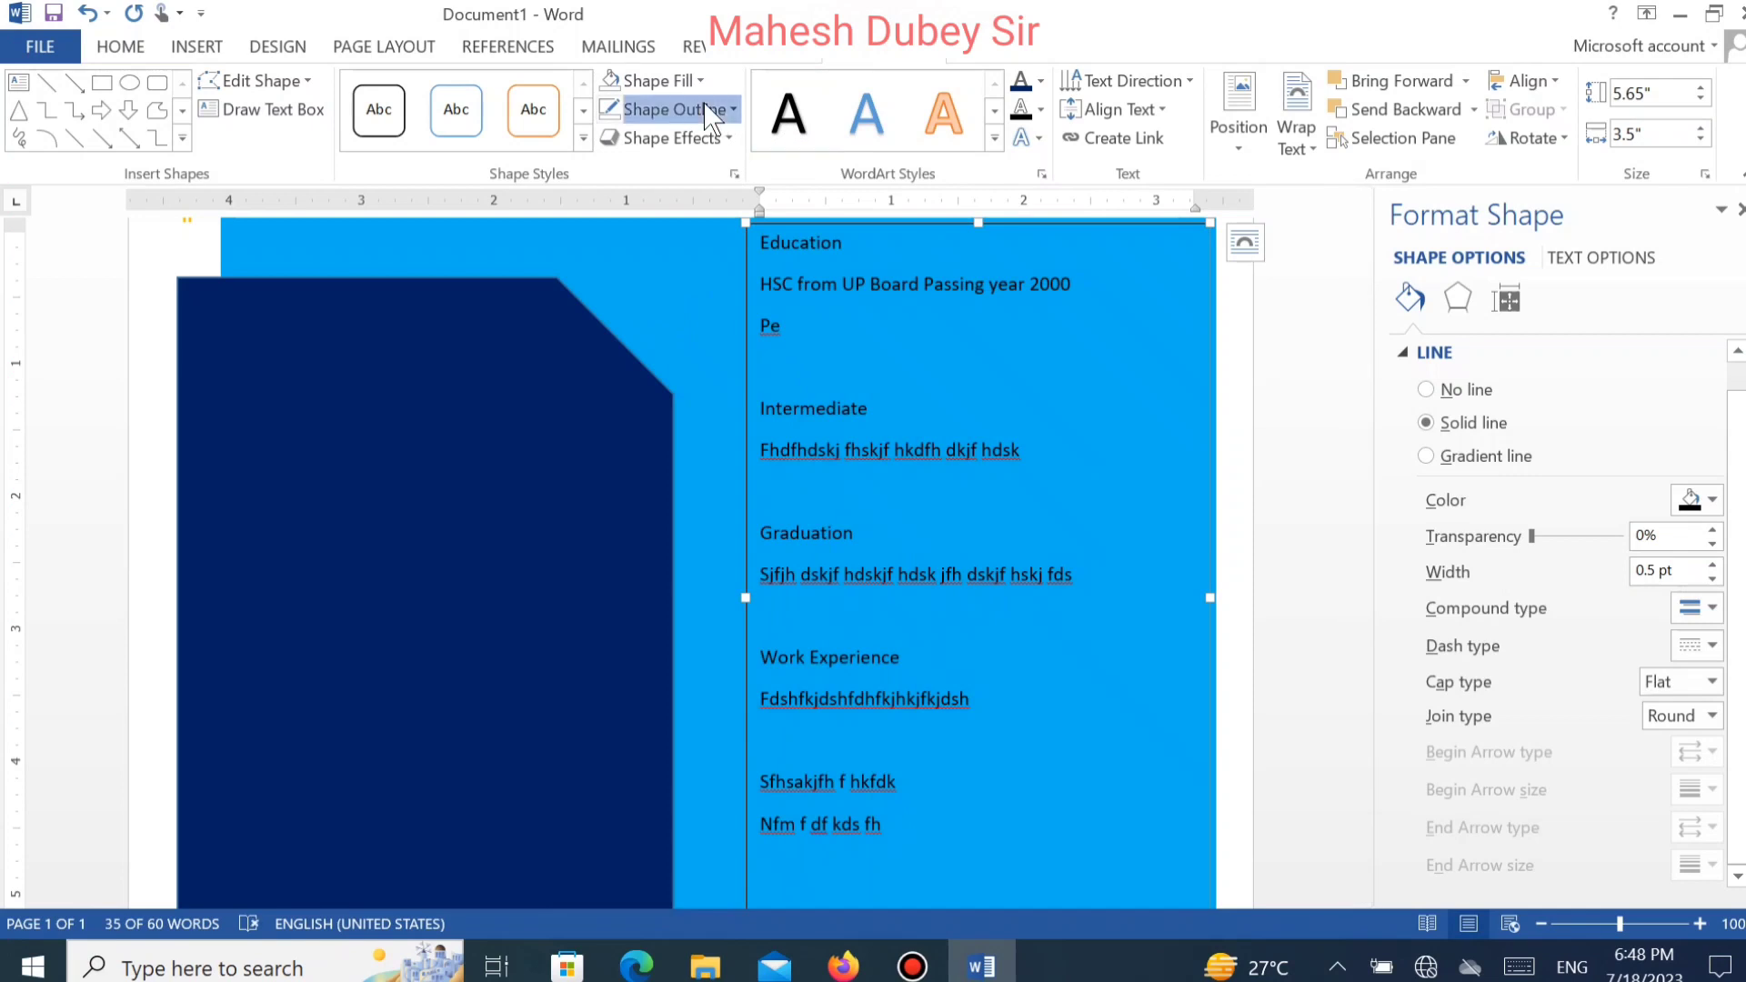
click(733, 110)
click(669, 331)
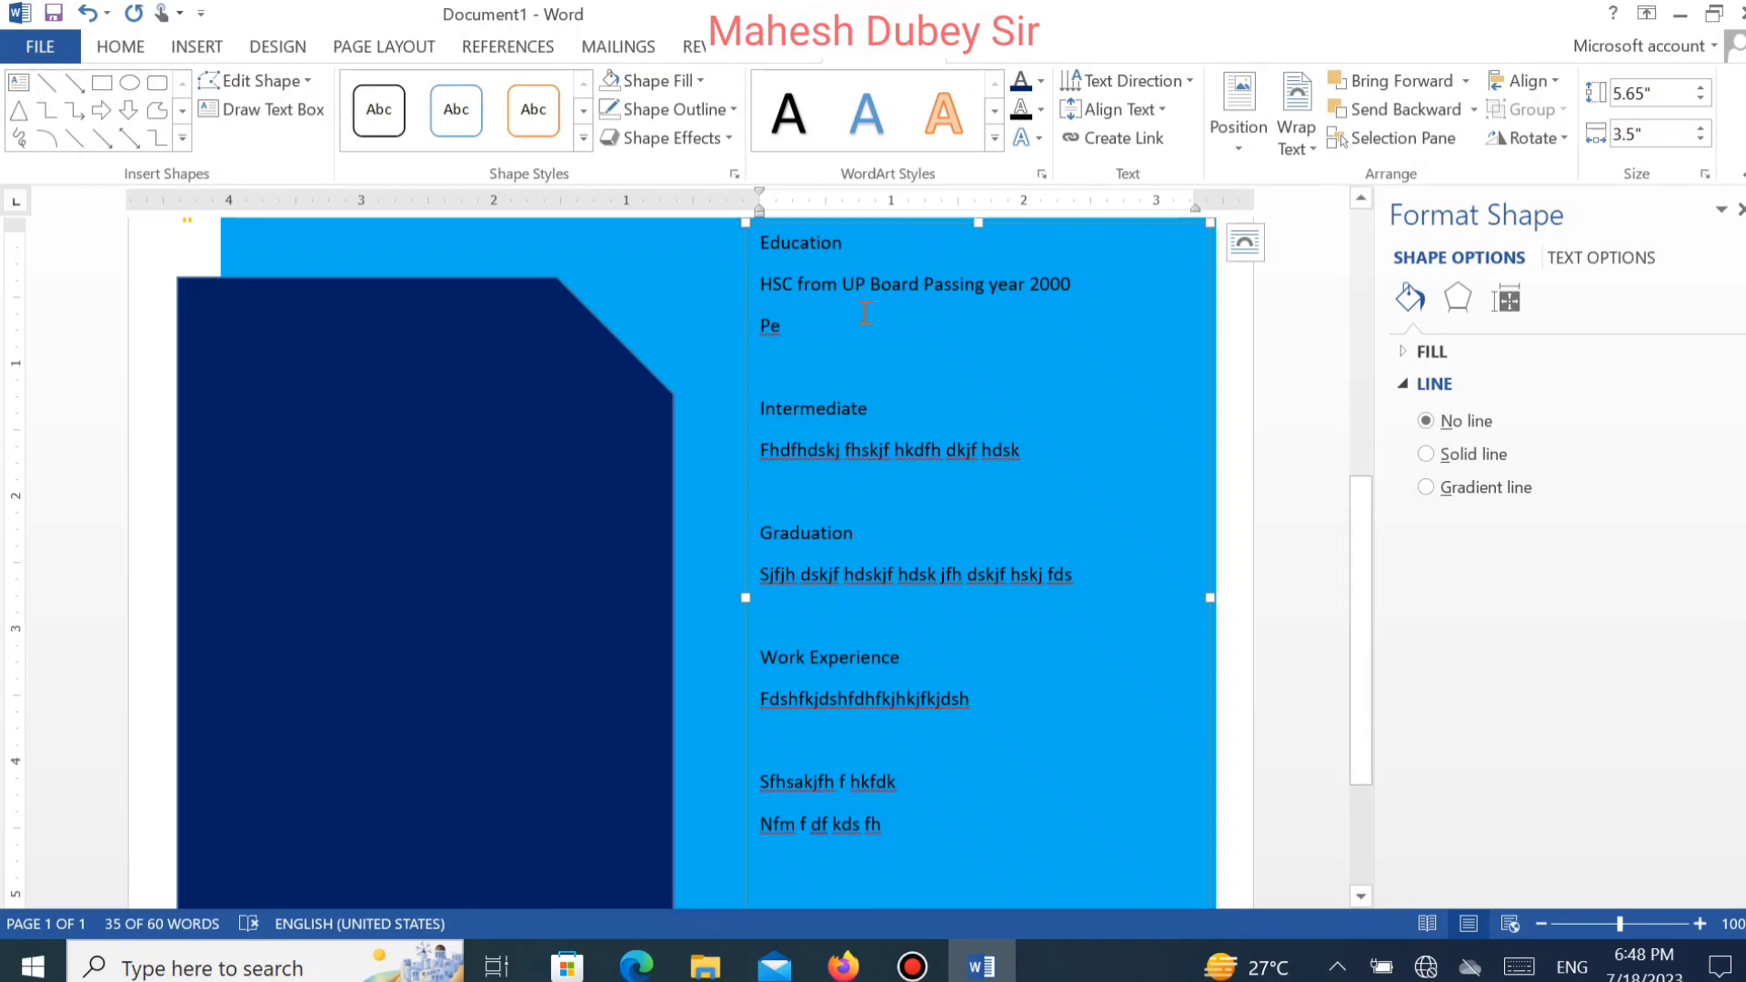
Colour the "HSC from UP Board Passing year 2000" and "Pe" lines white.
drag(761, 291, 793, 314)
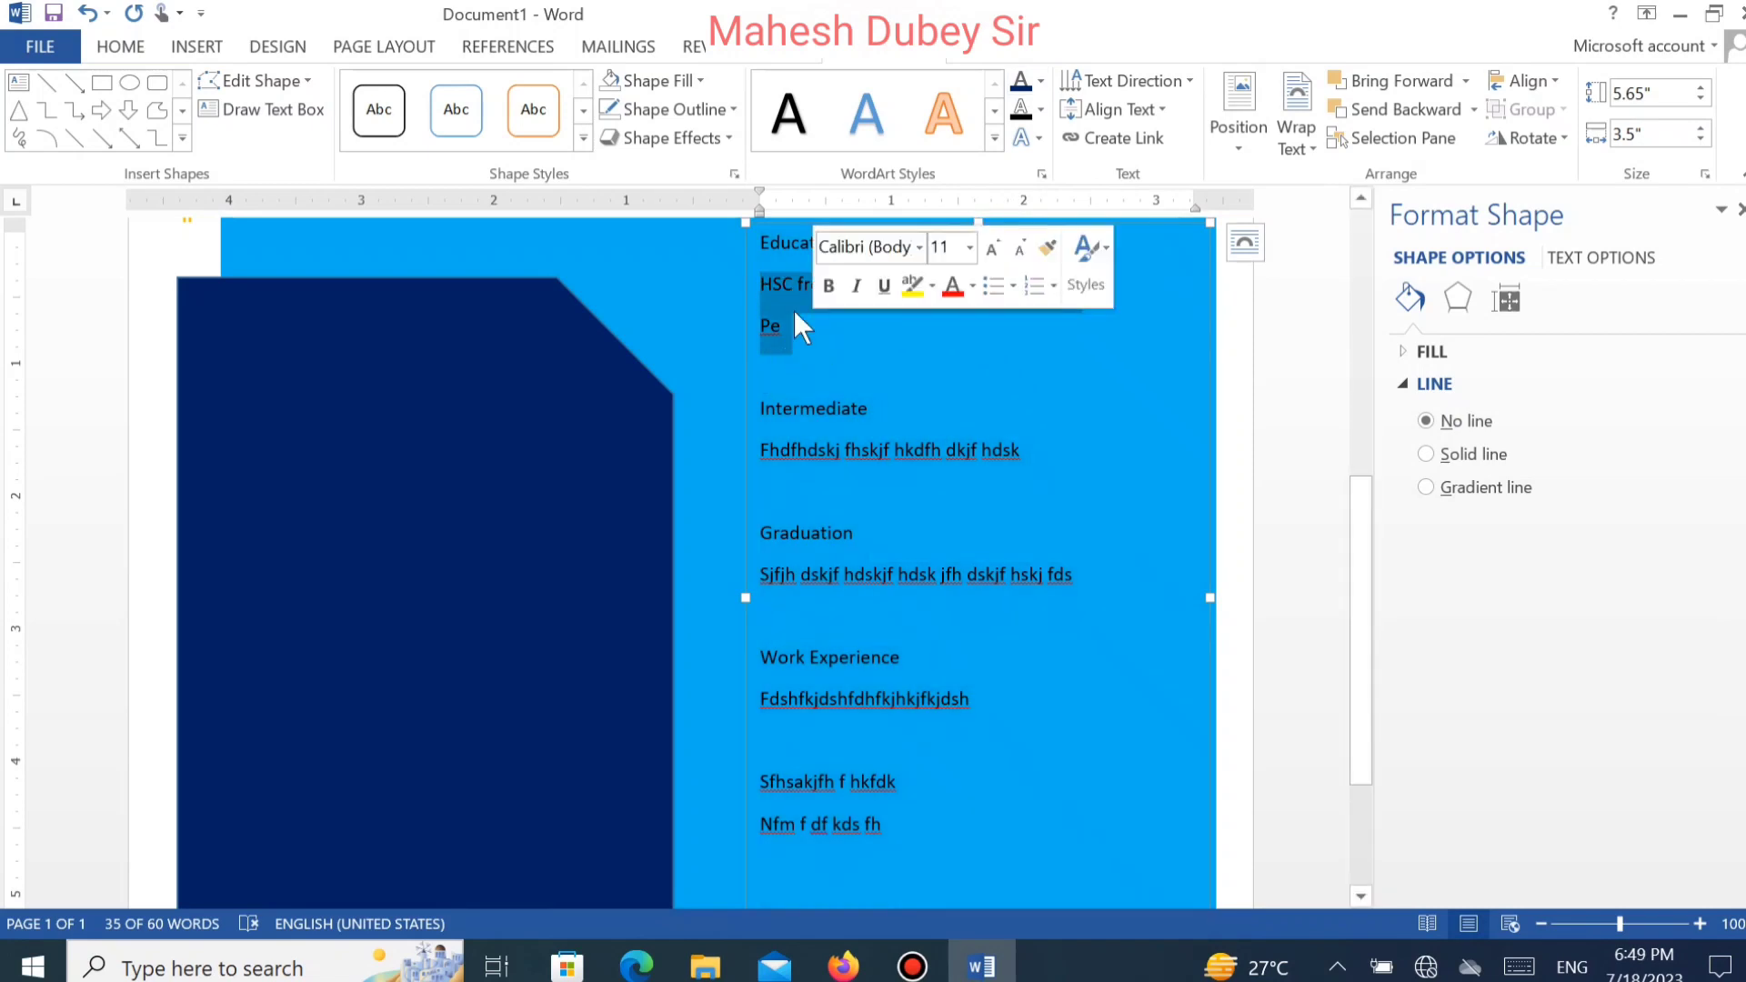
click(1040, 80)
click(1020, 168)
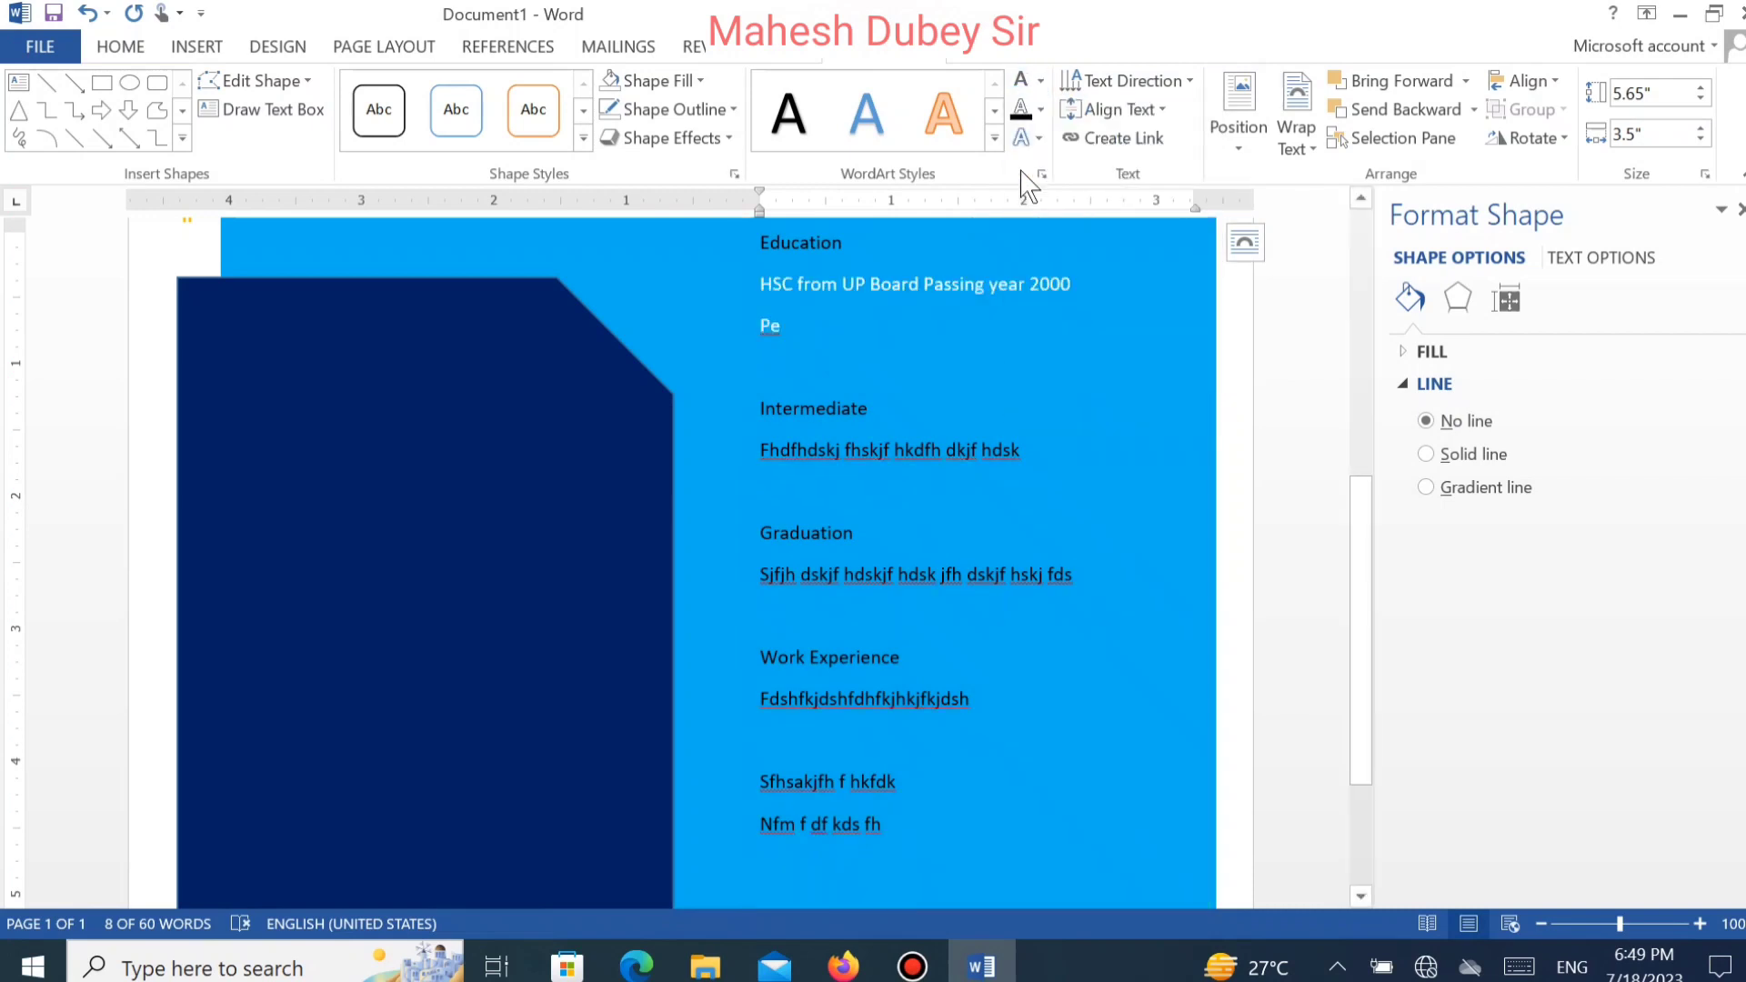
Make the Education heading two font sizes larger, bold and dark blue.
drag(853, 243, 741, 239)
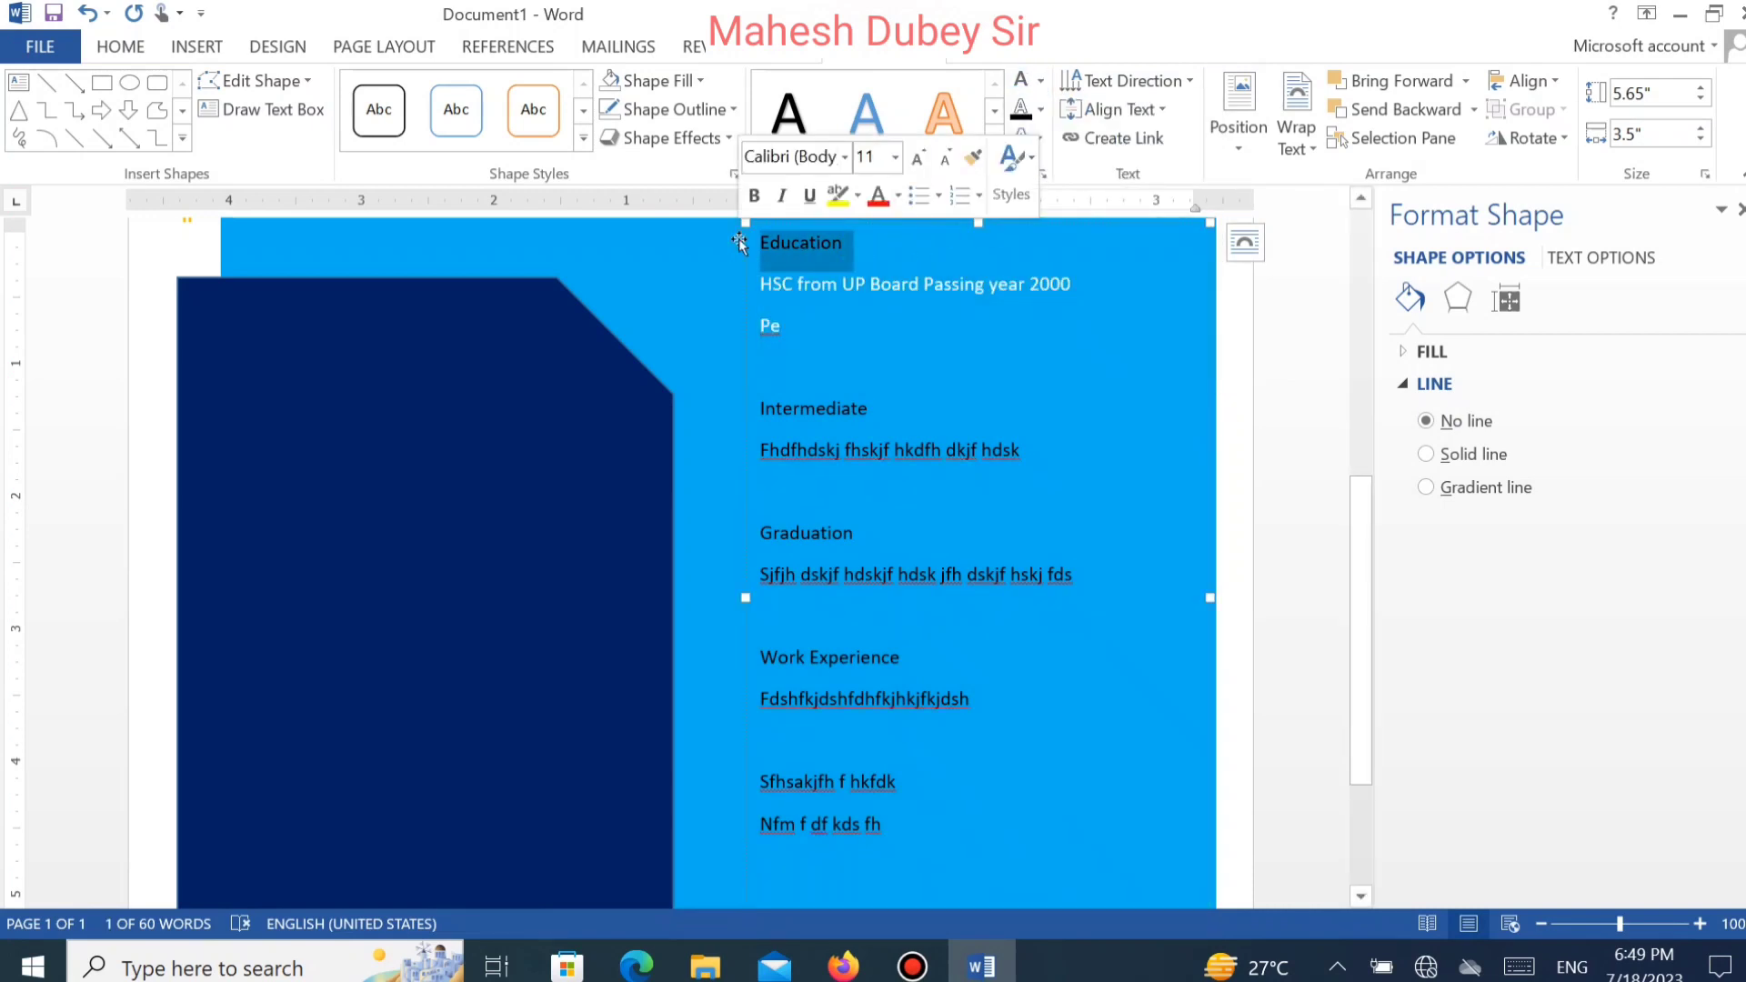
key(ctrl+shift+period)
key(ctrl+shift+period)
key(ctrl+b)
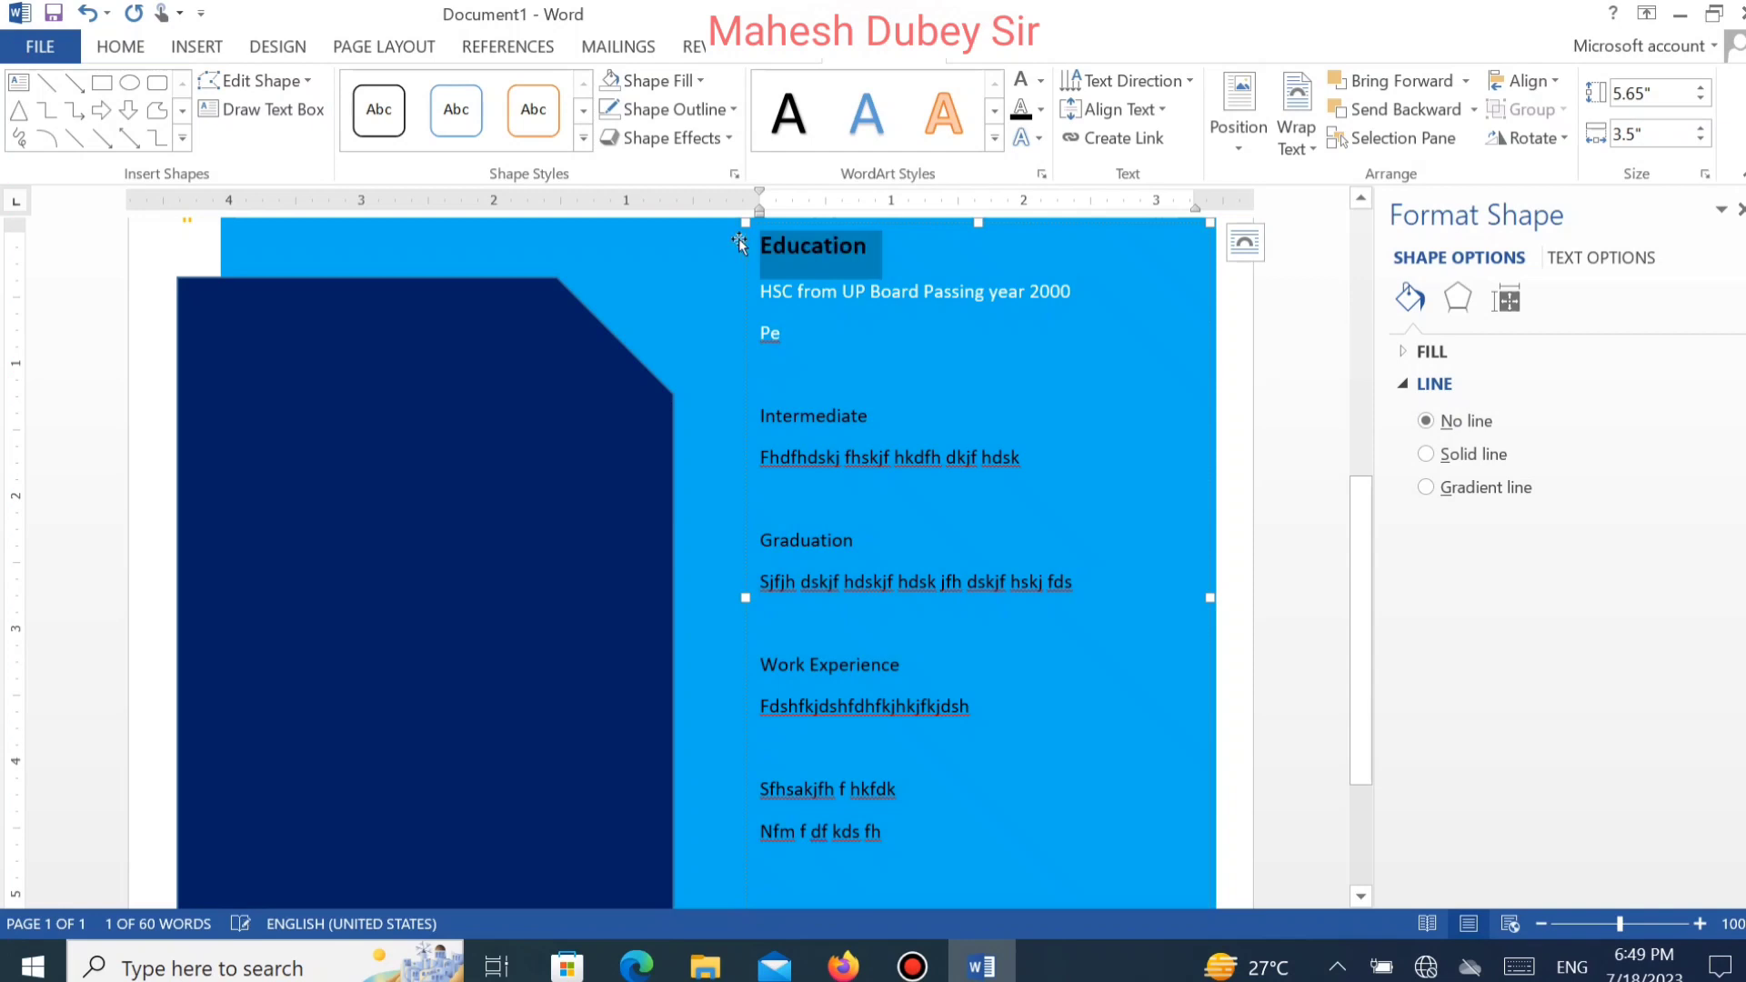
click(1041, 82)
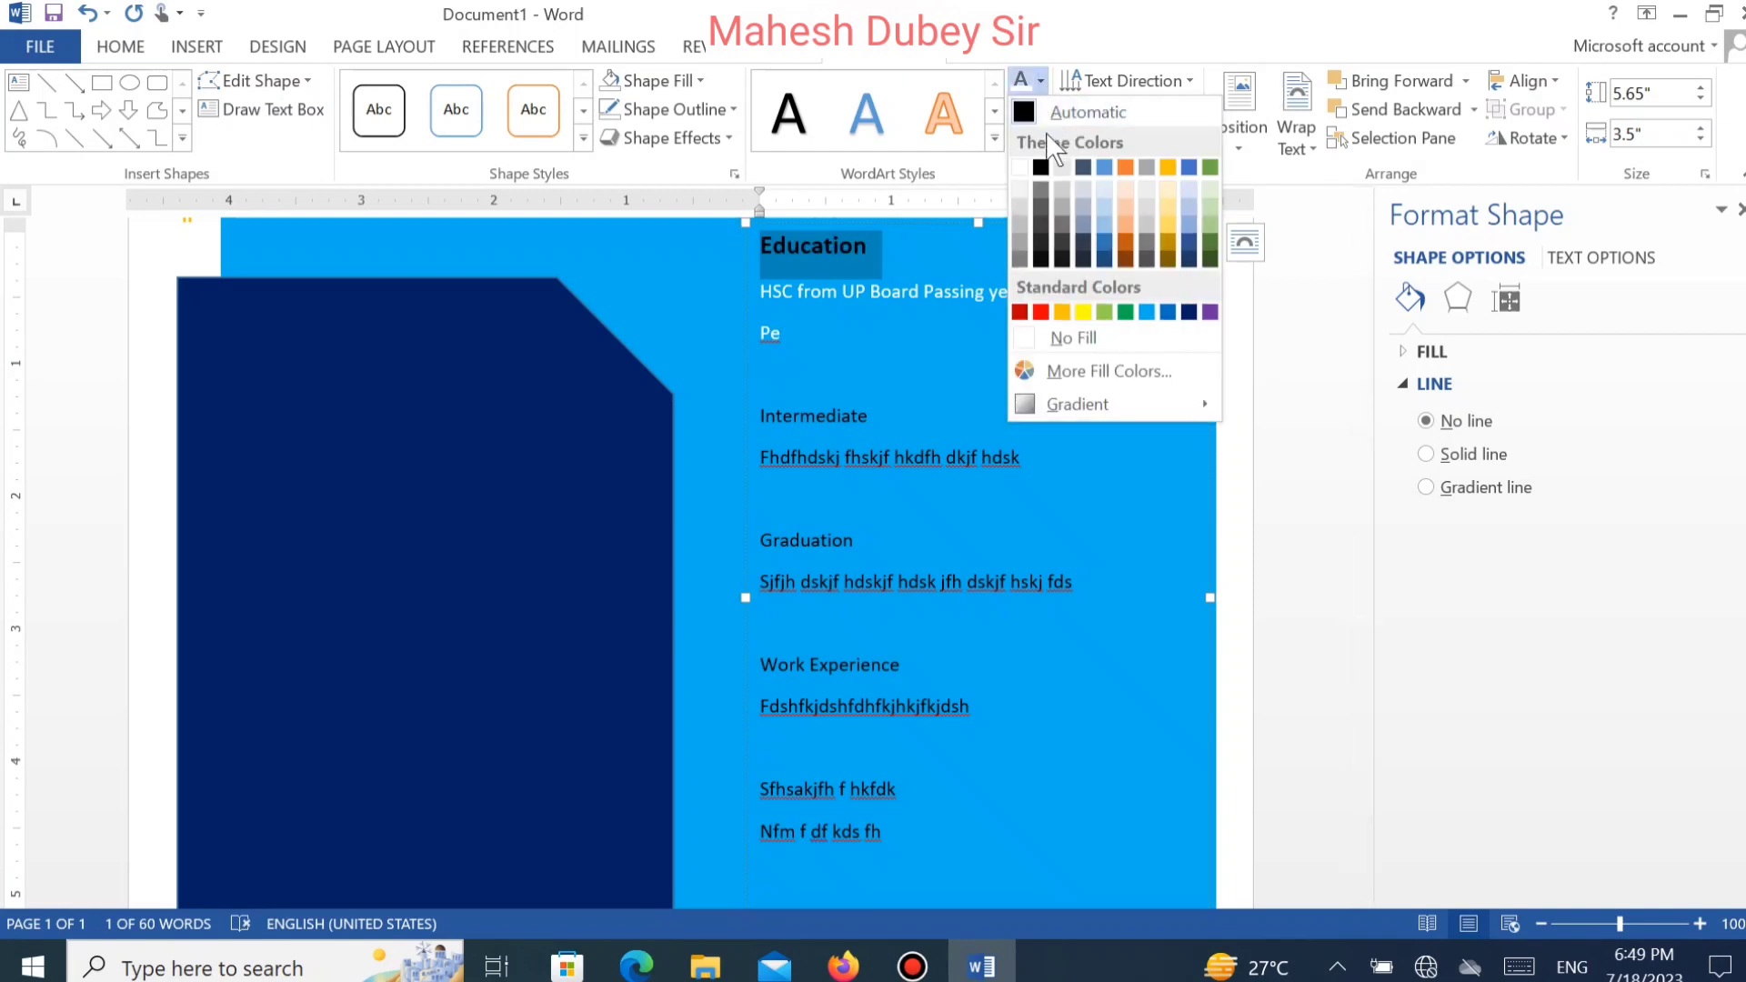
click(1185, 308)
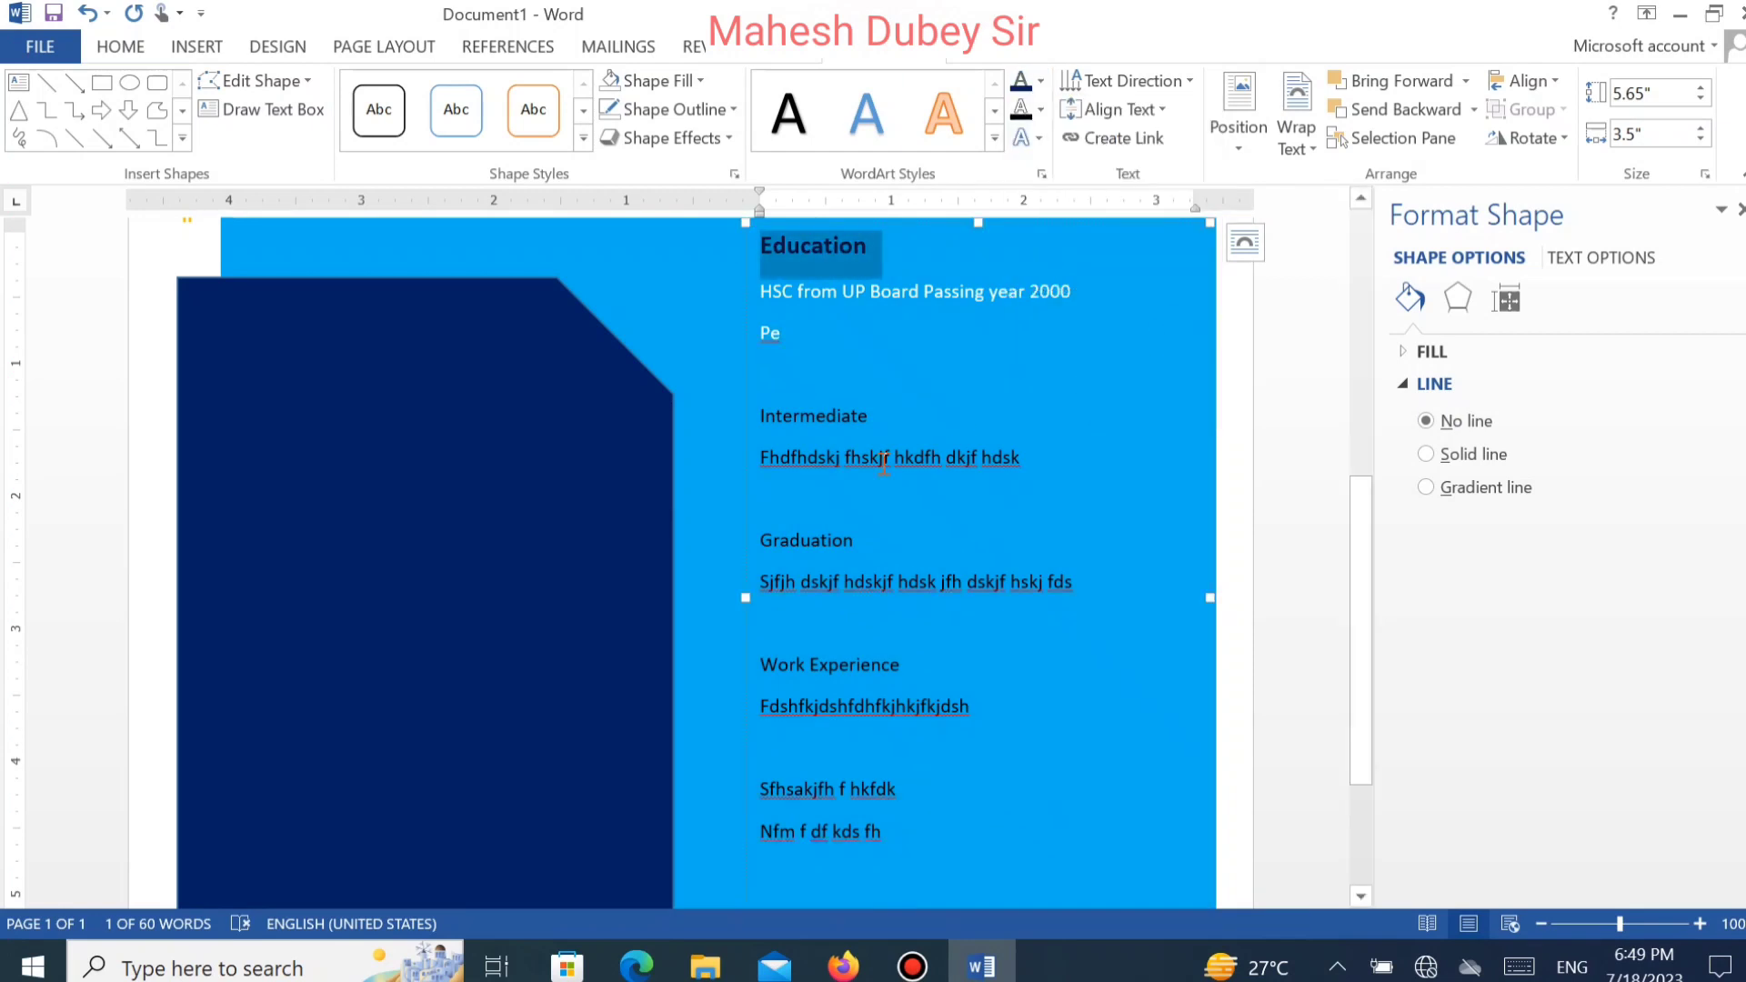
Make the Intermediate heading larger, bold and dark blue like Education, and colour the placeholder line beneath it white.
drag(761, 417, 888, 417)
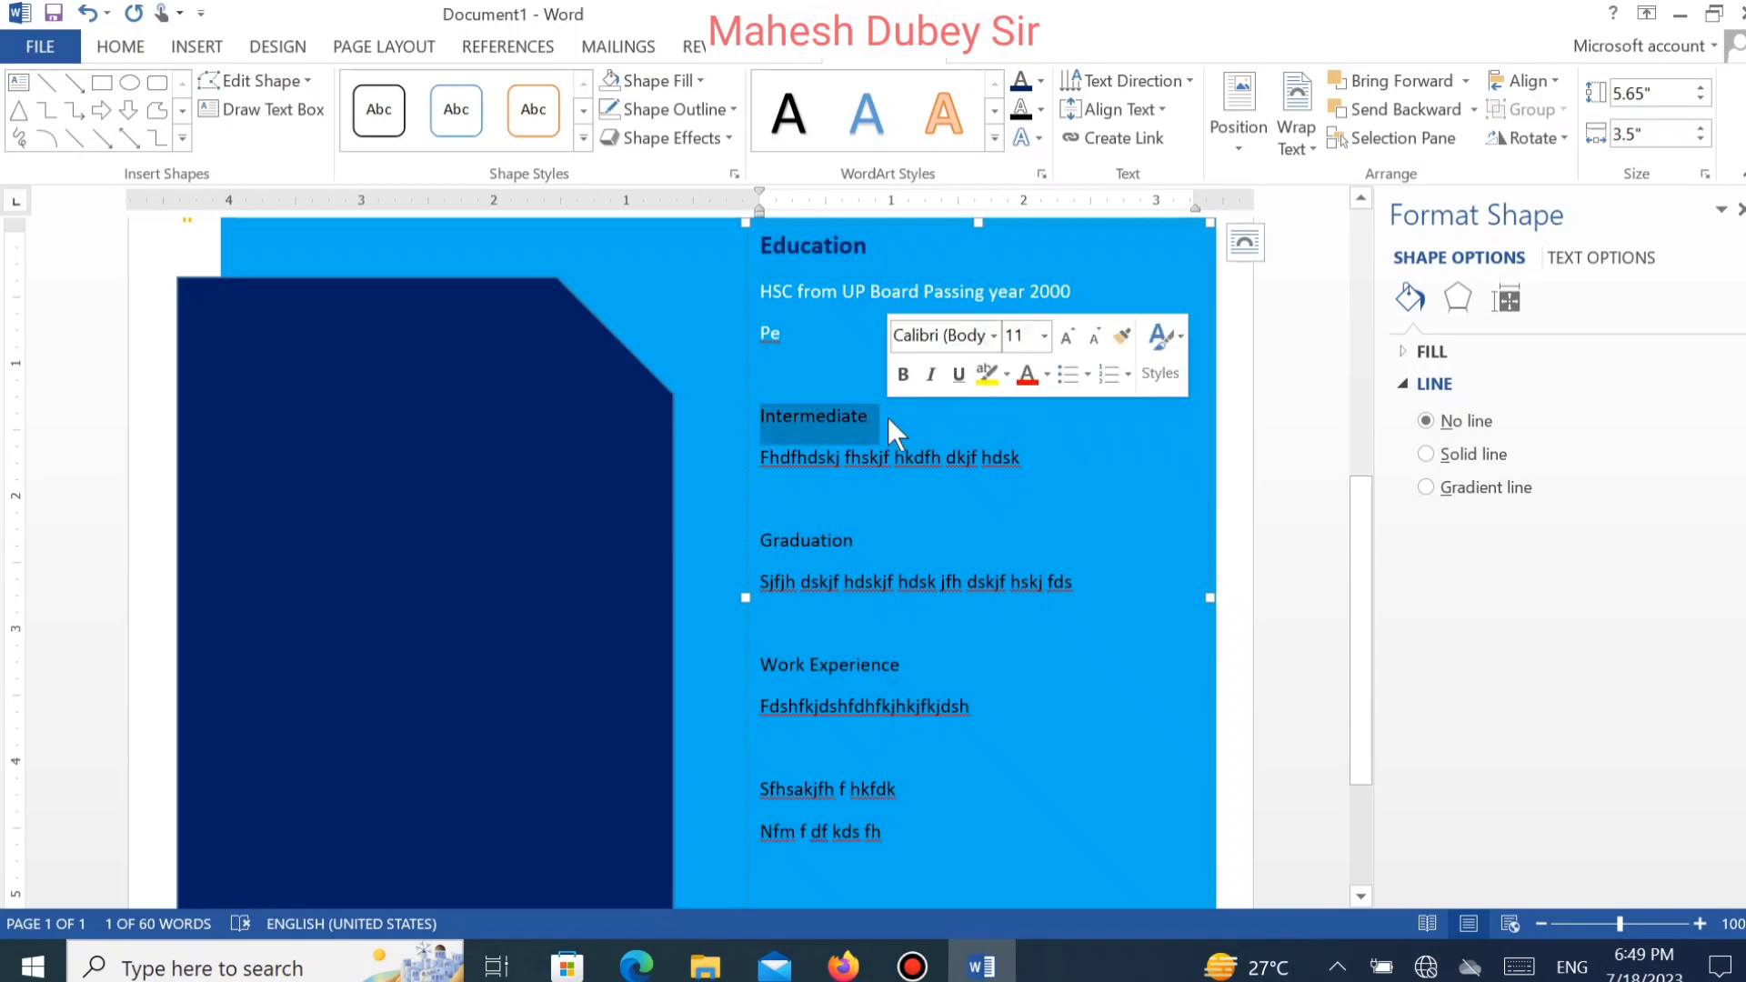
key(ctrl+shift+period)
key(ctrl+b)
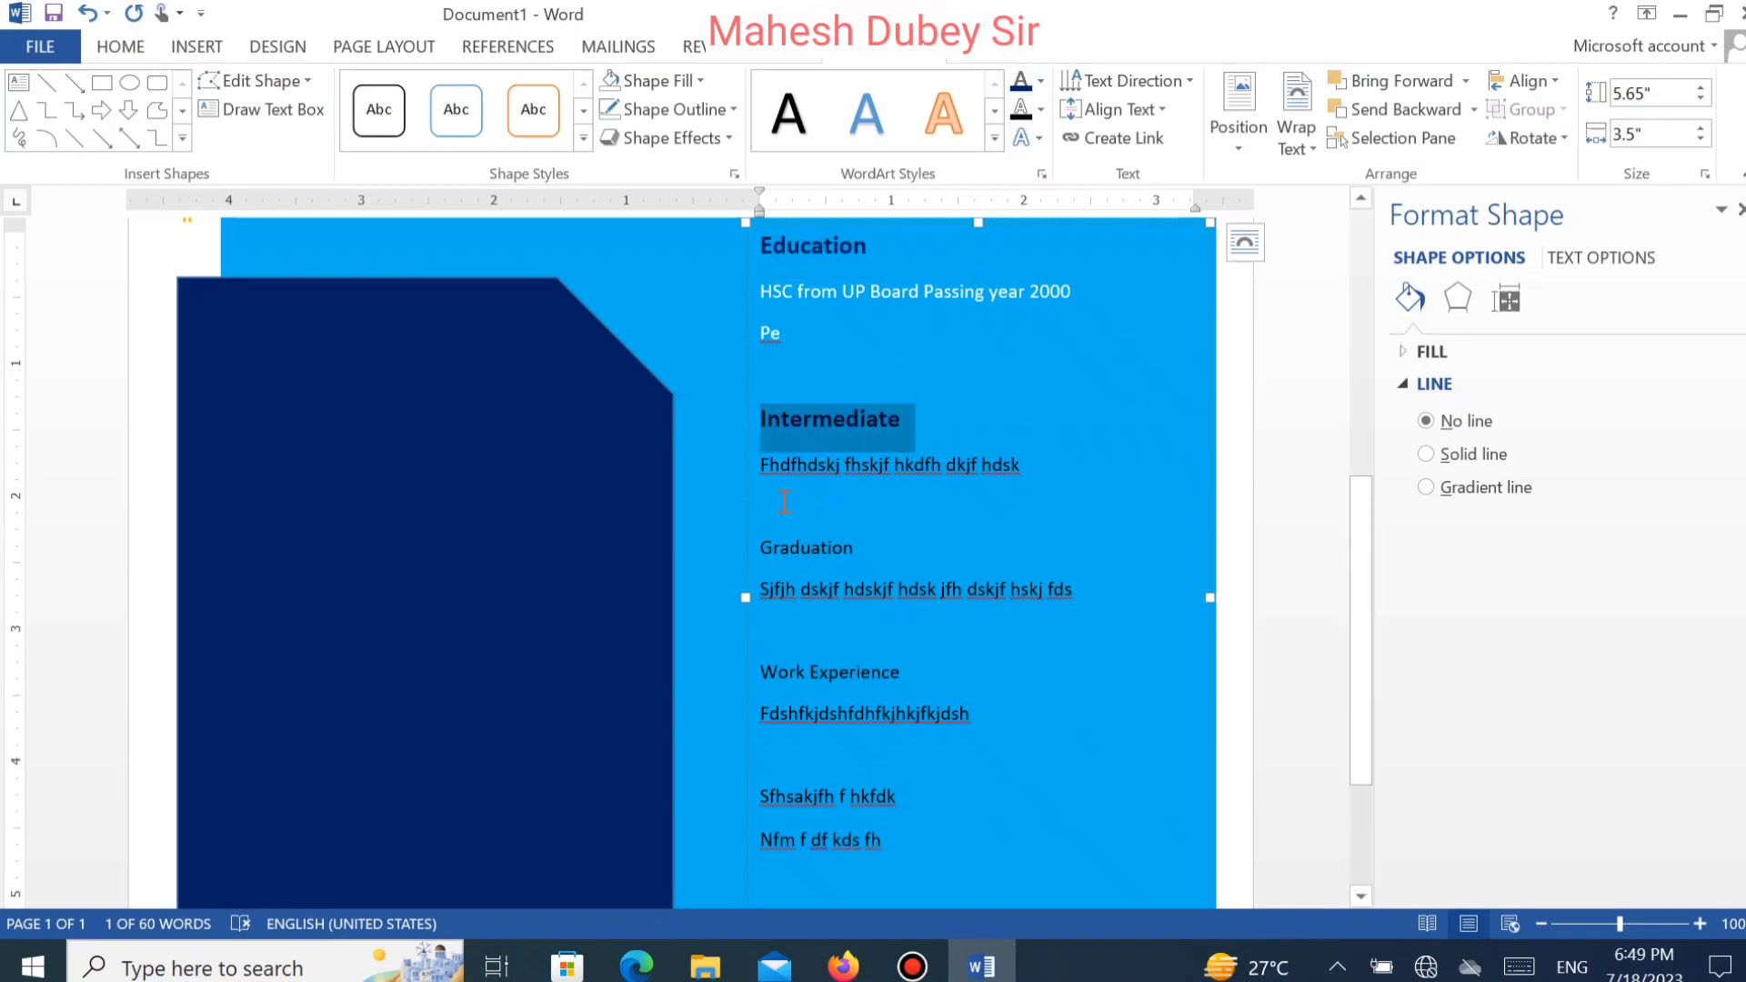
drag(759, 467, 1030, 468)
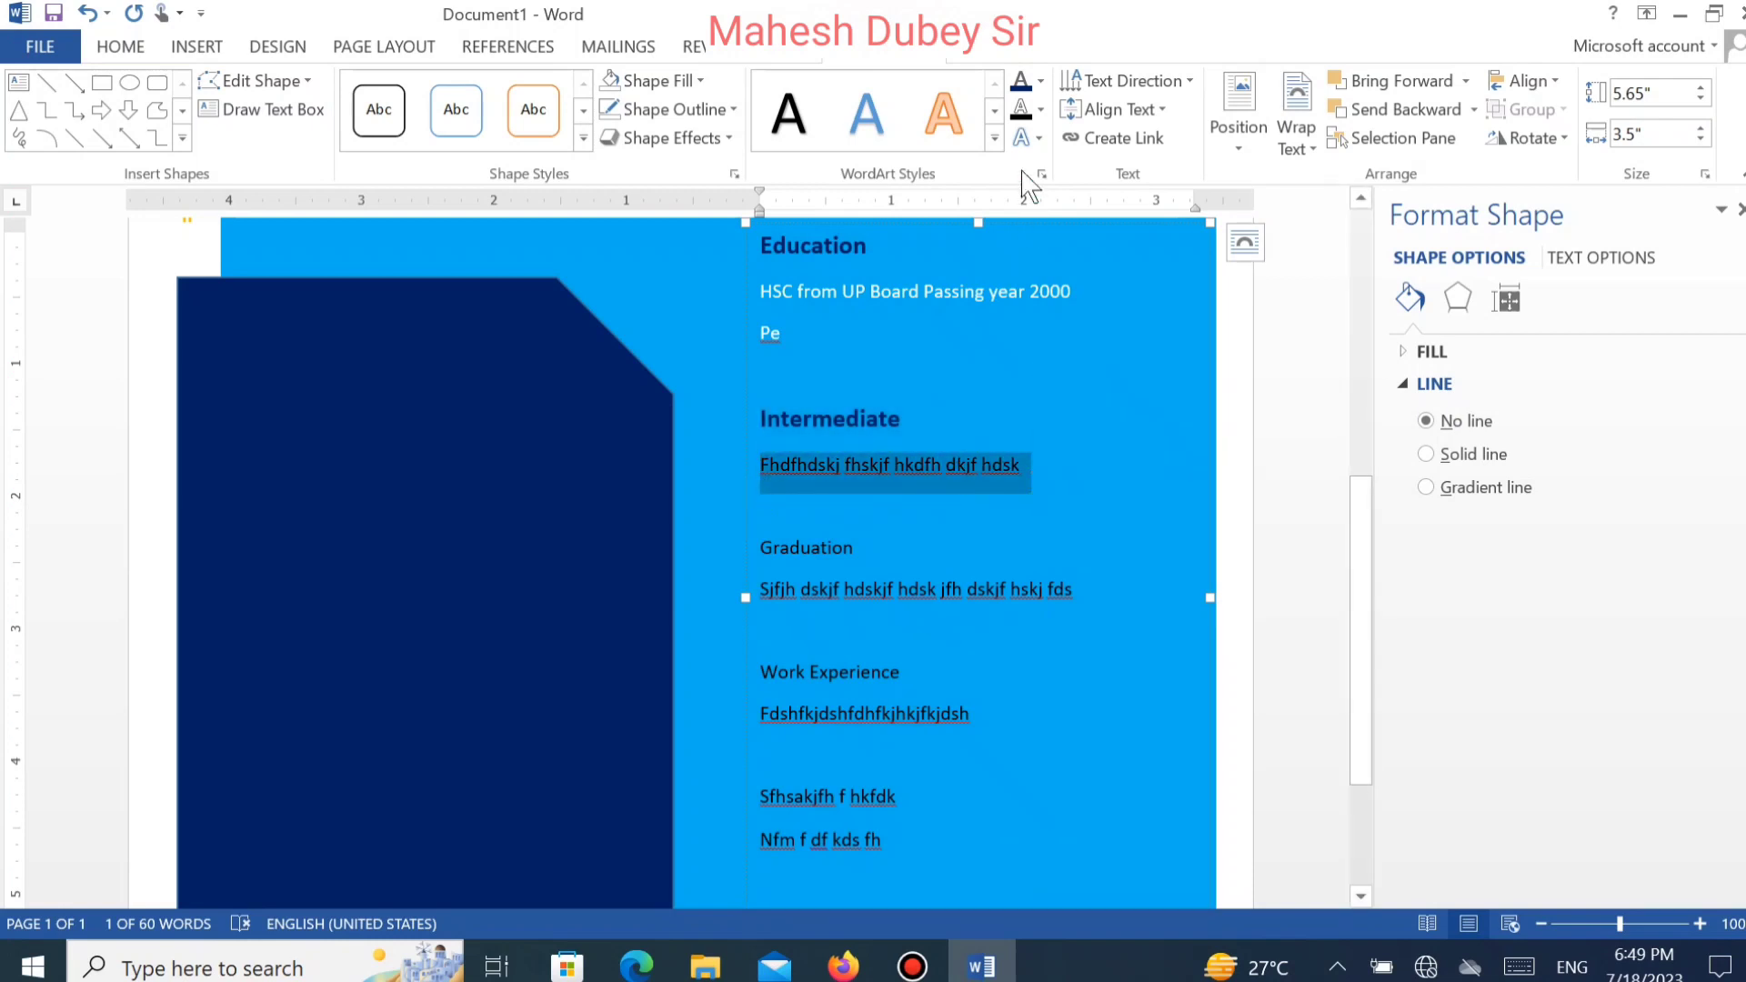
click(1042, 84)
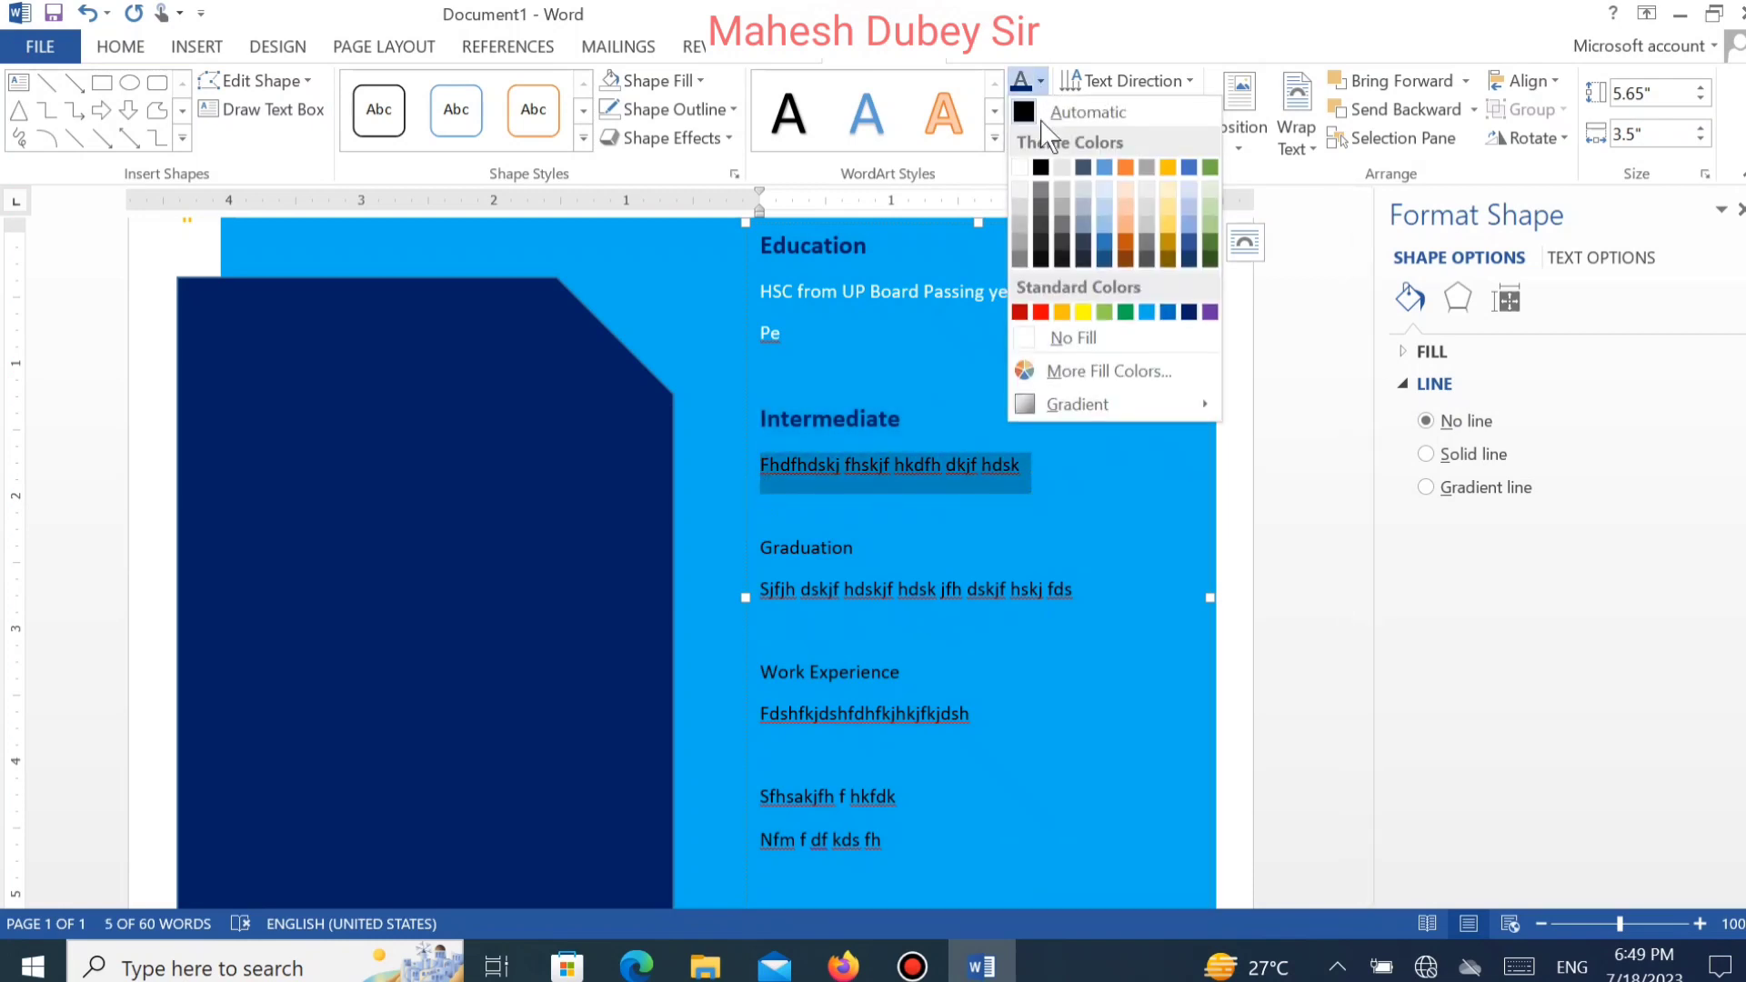
click(1020, 164)
Make the Graduation heading larger, bold and dark blue, and colour the placeholder line beneath it white.
double_click(768, 549)
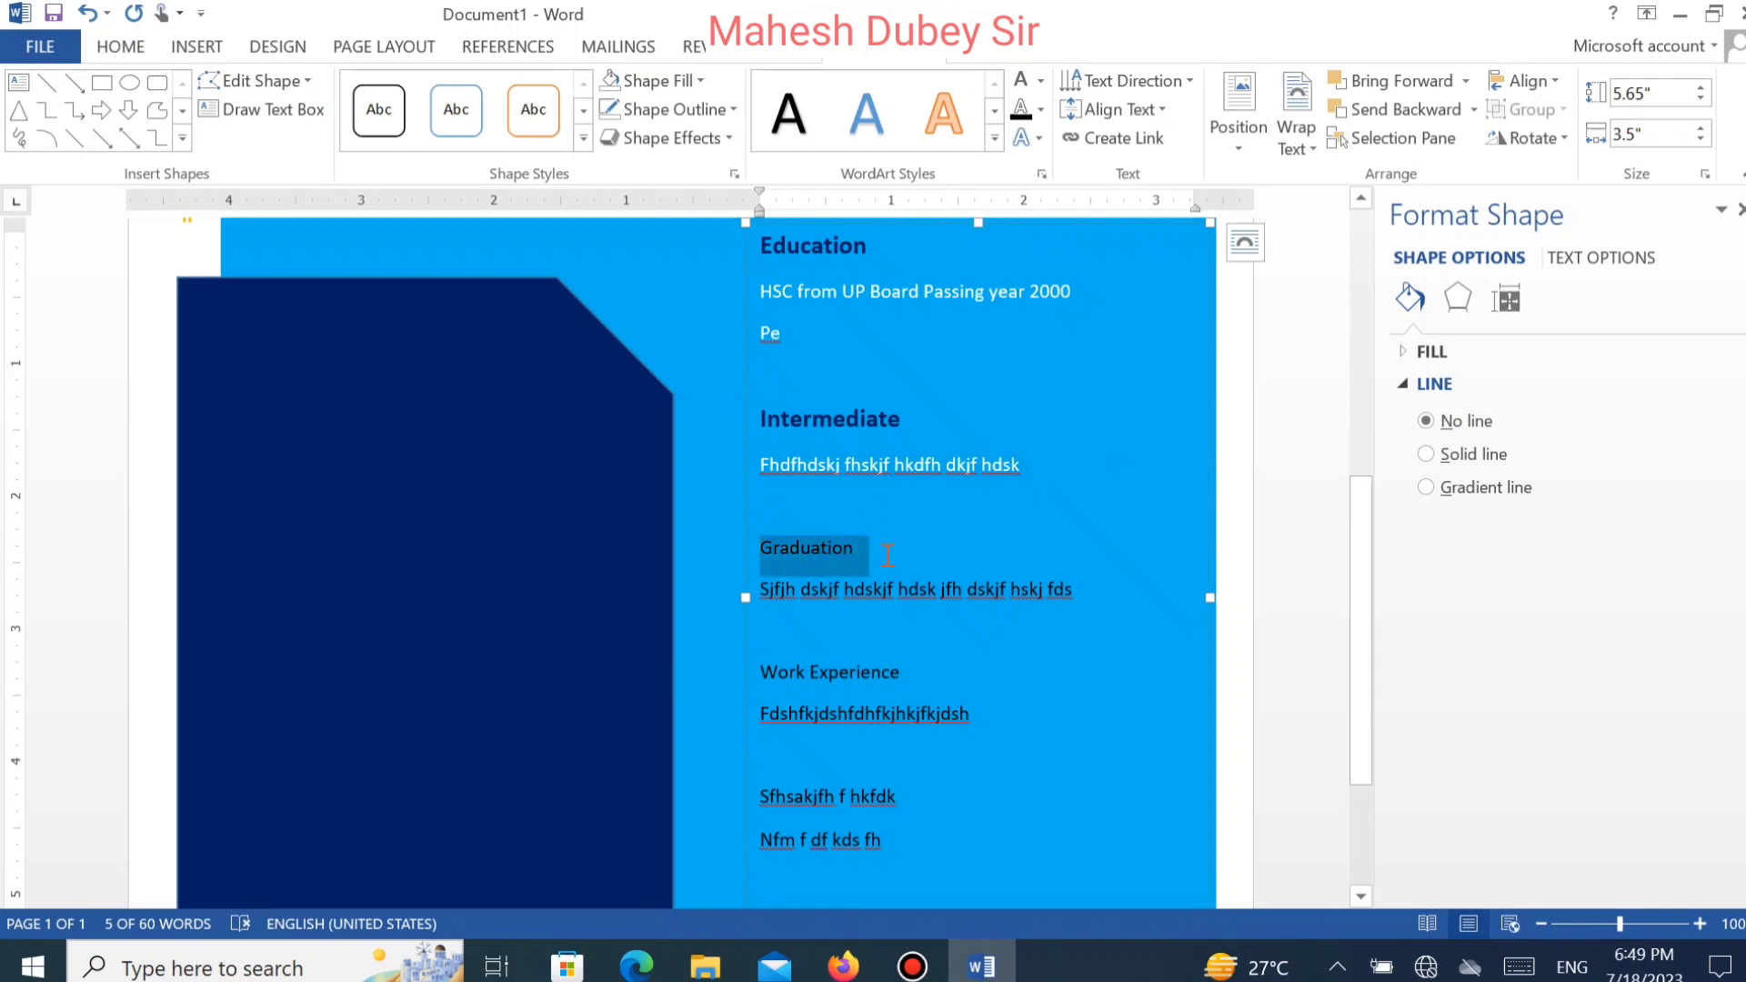
key(ctrl+shift+period)
key(ctrl+b)
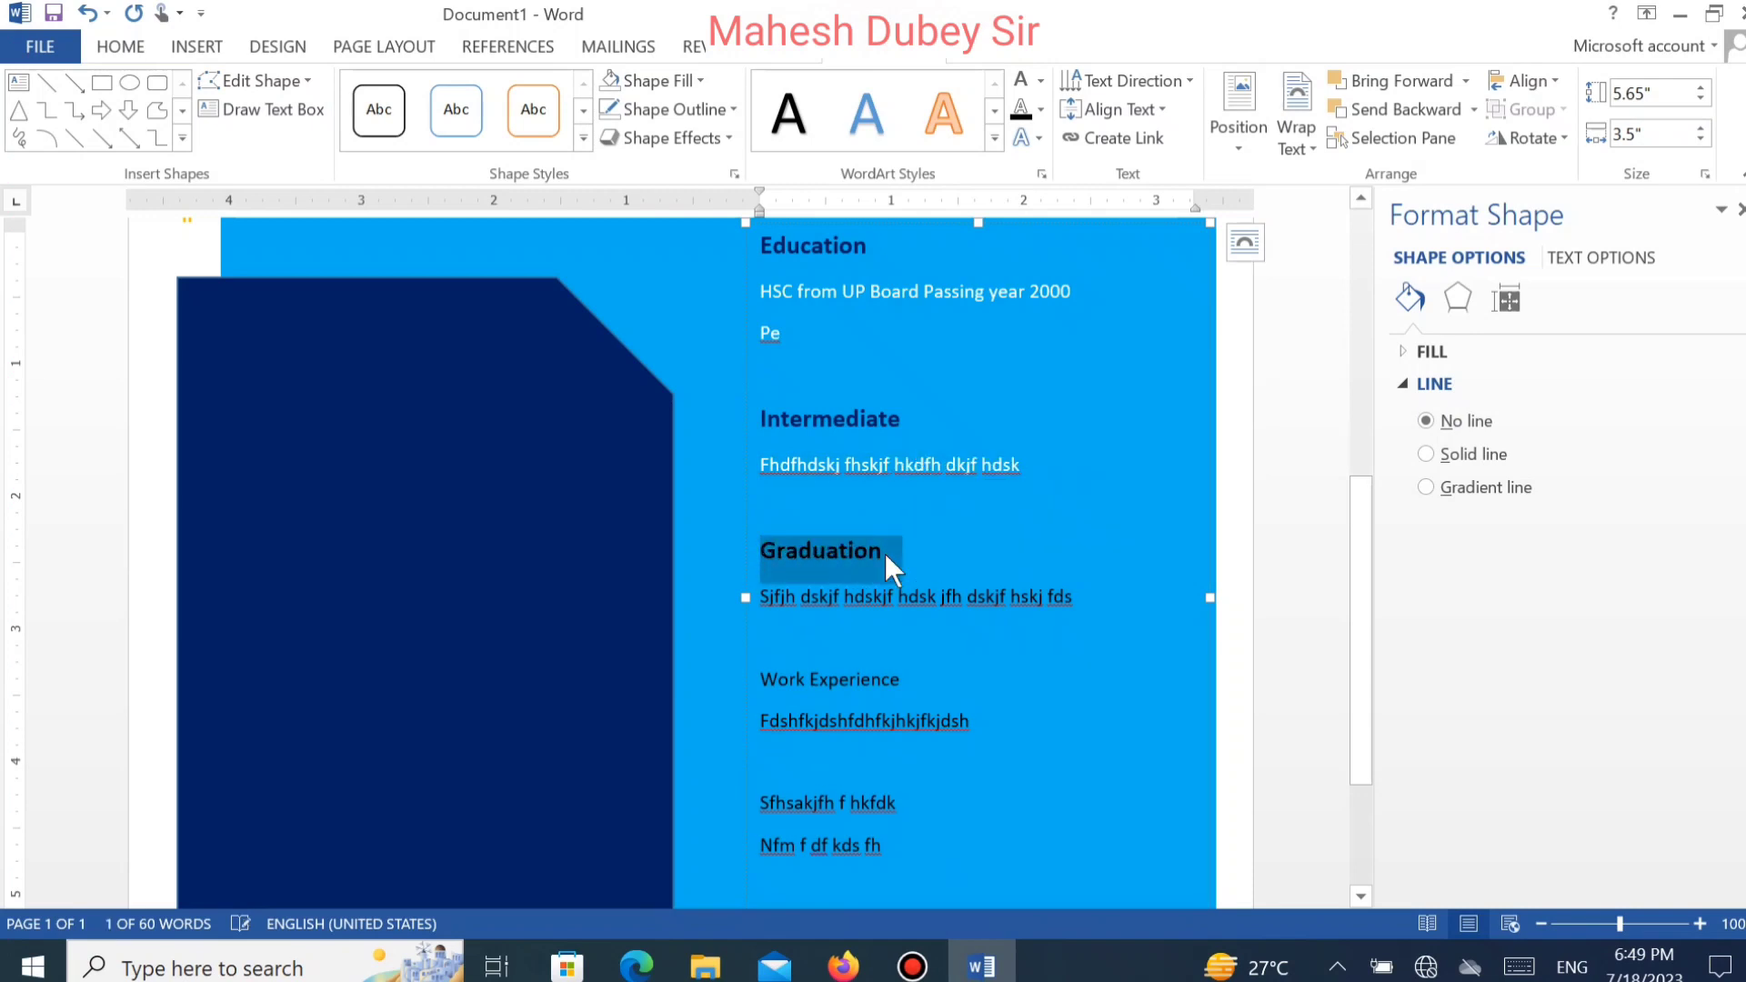
click(1042, 82)
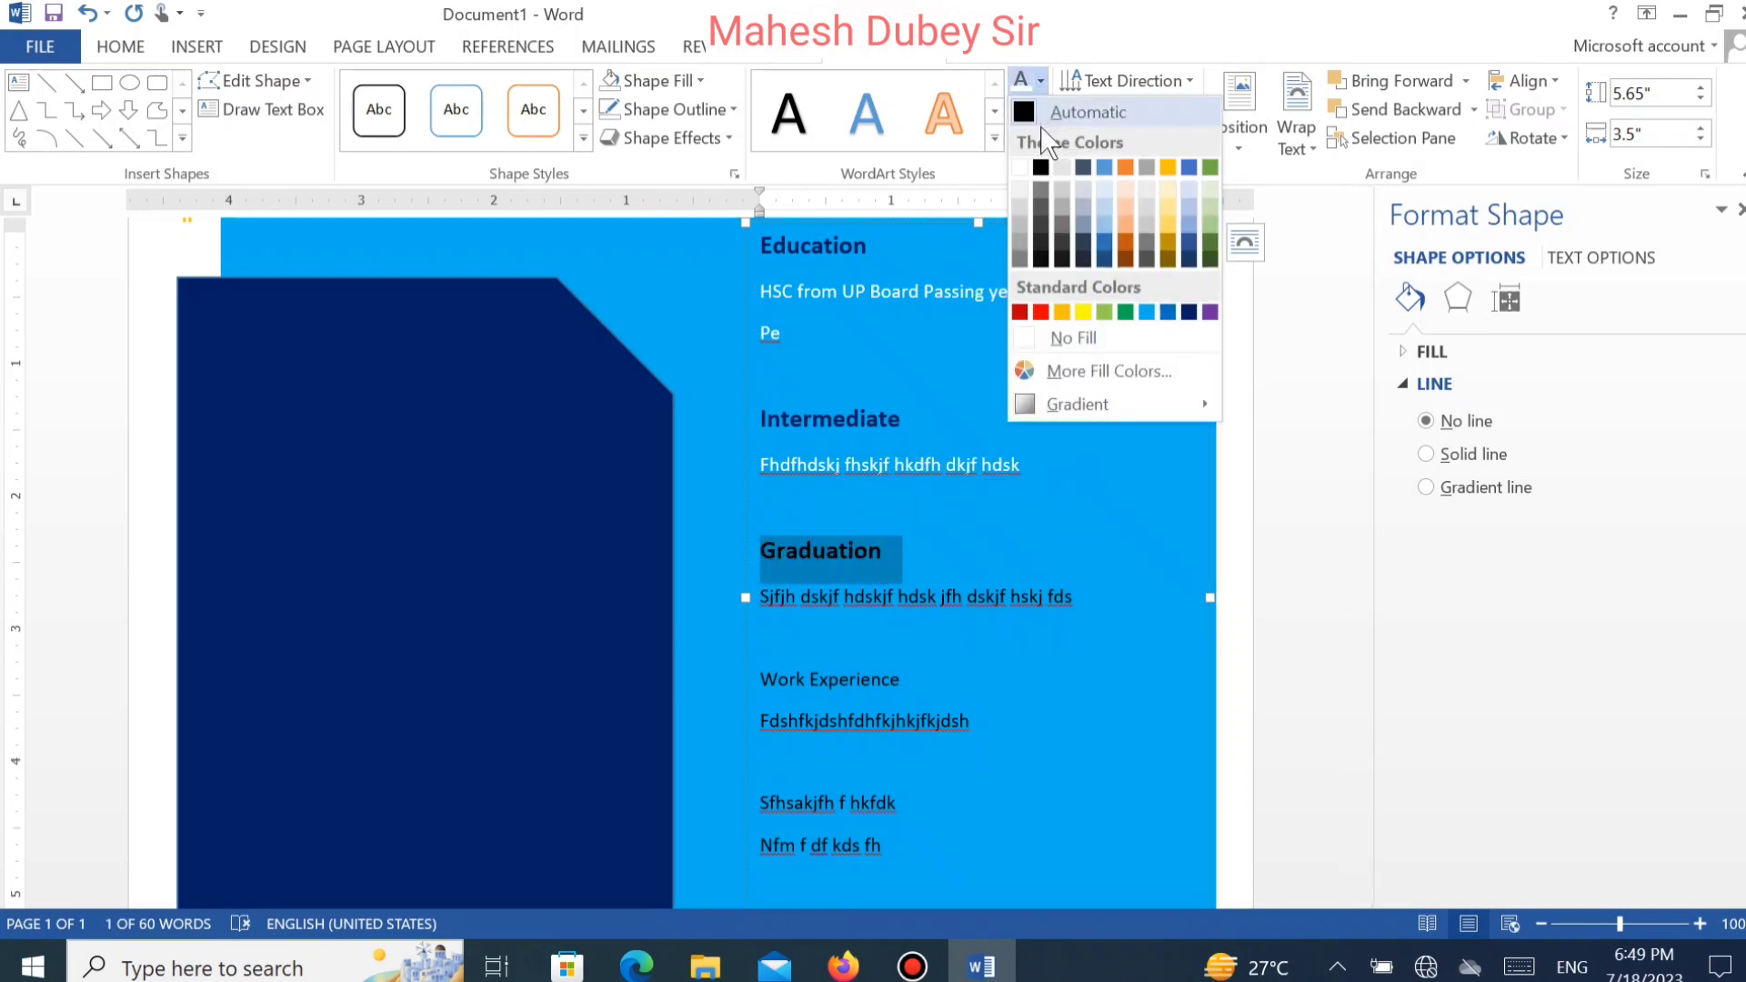
click(1182, 311)
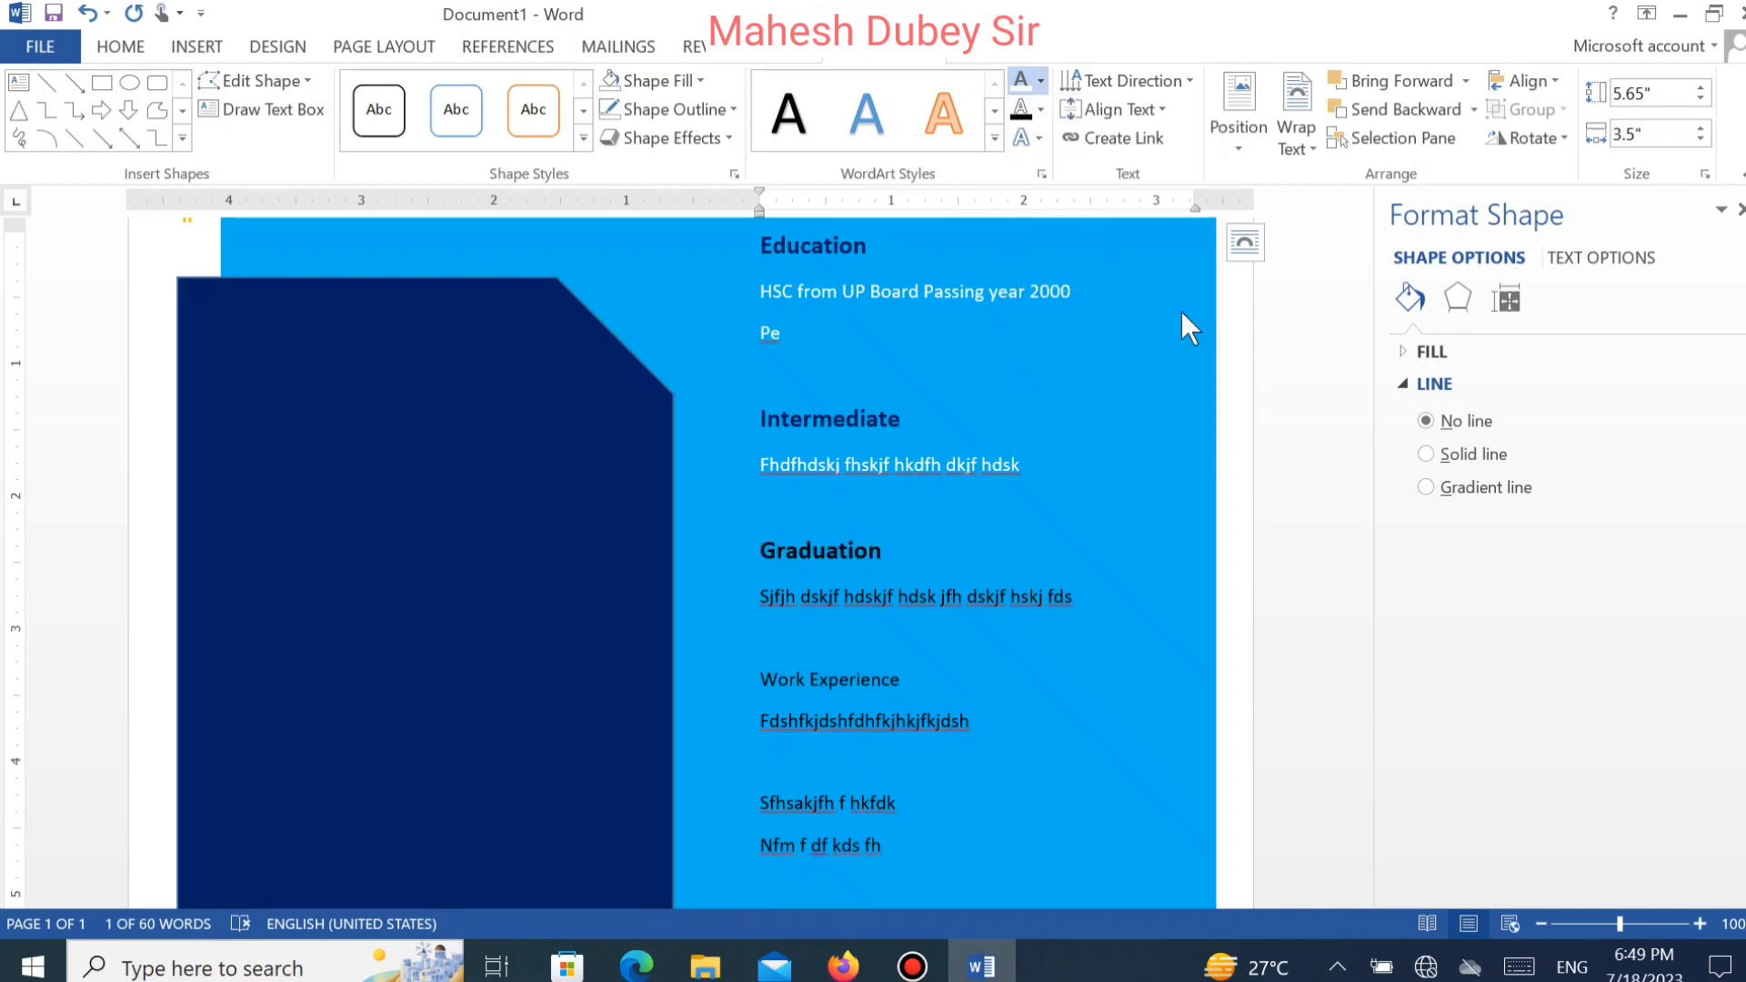
drag(1113, 597, 755, 602)
click(1040, 81)
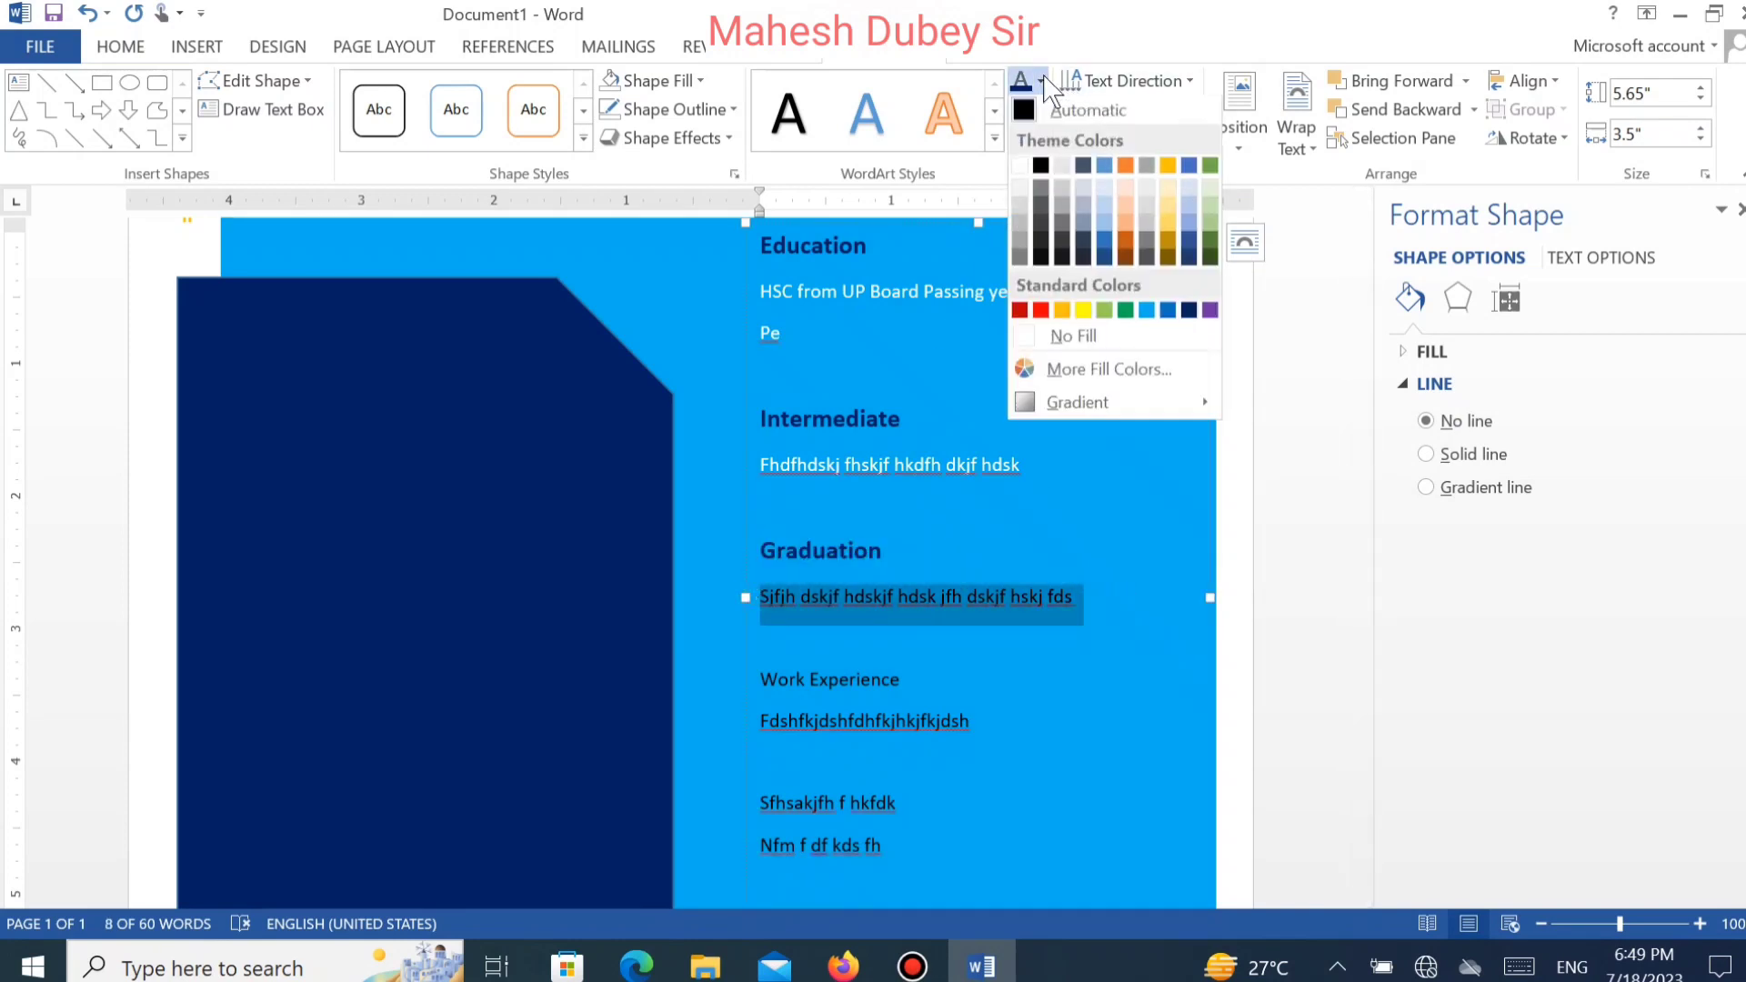
click(1019, 167)
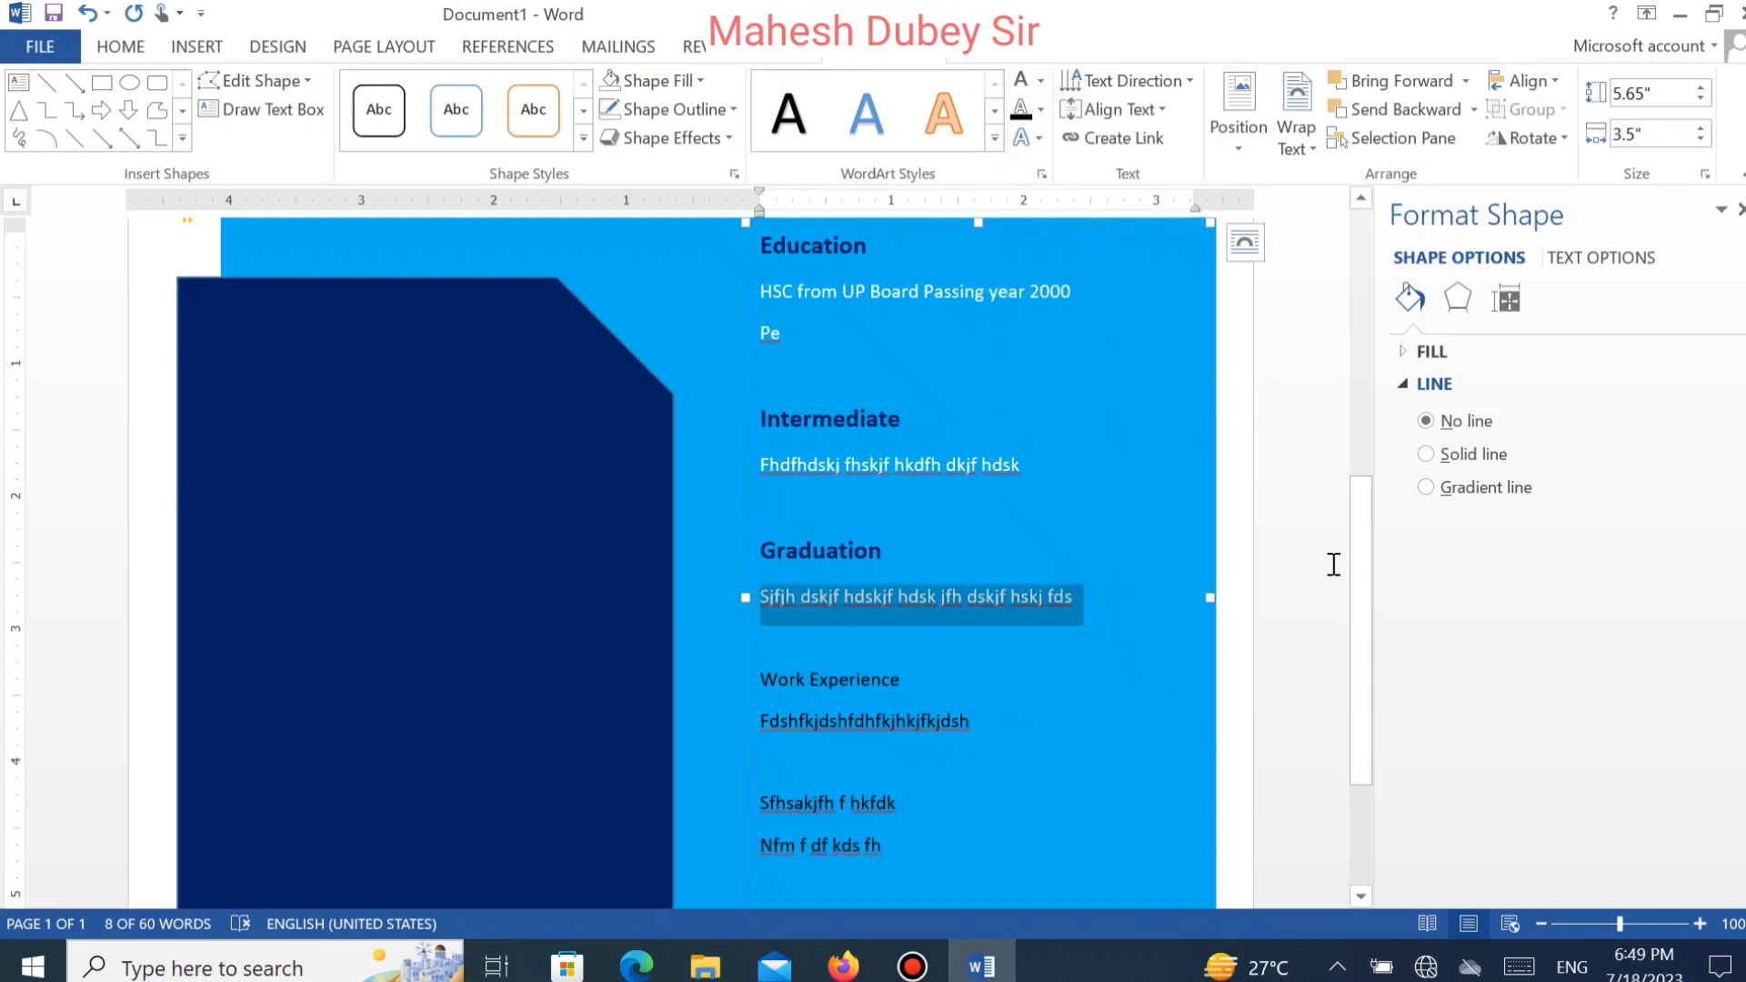
Make the Work Experience heading two font sizes larger, bold and dark blue.
drag(1369, 600, 1360, 700)
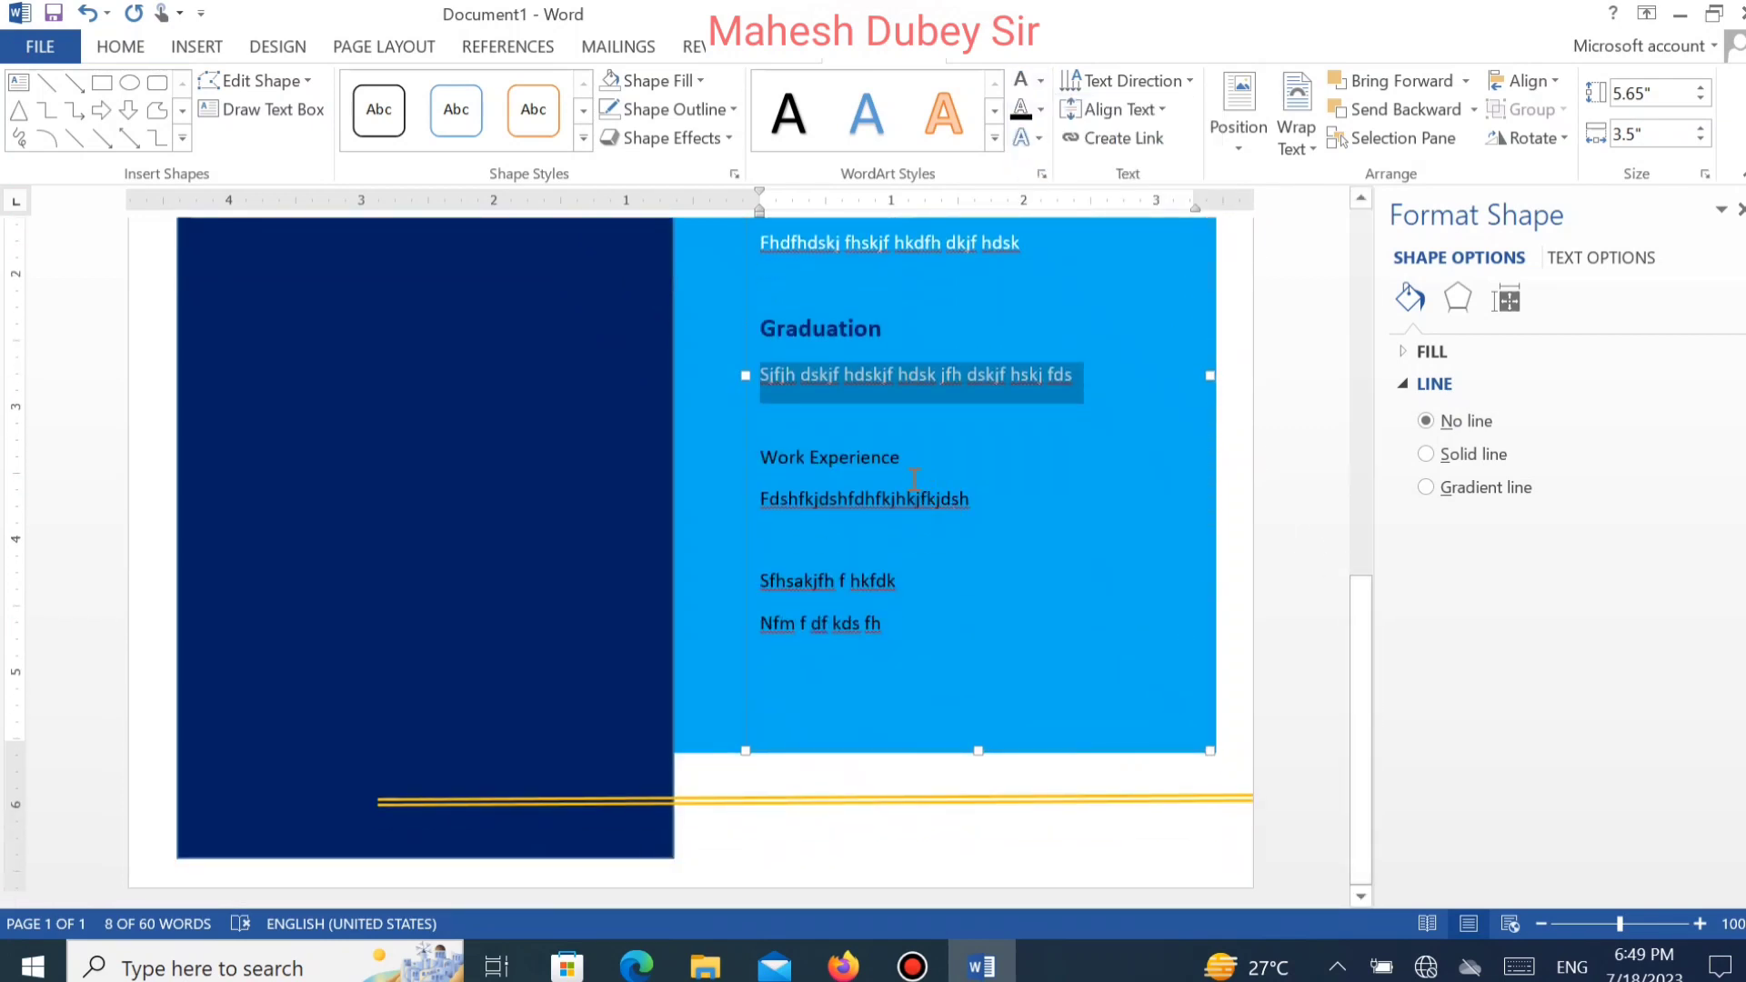
drag(916, 467, 755, 460)
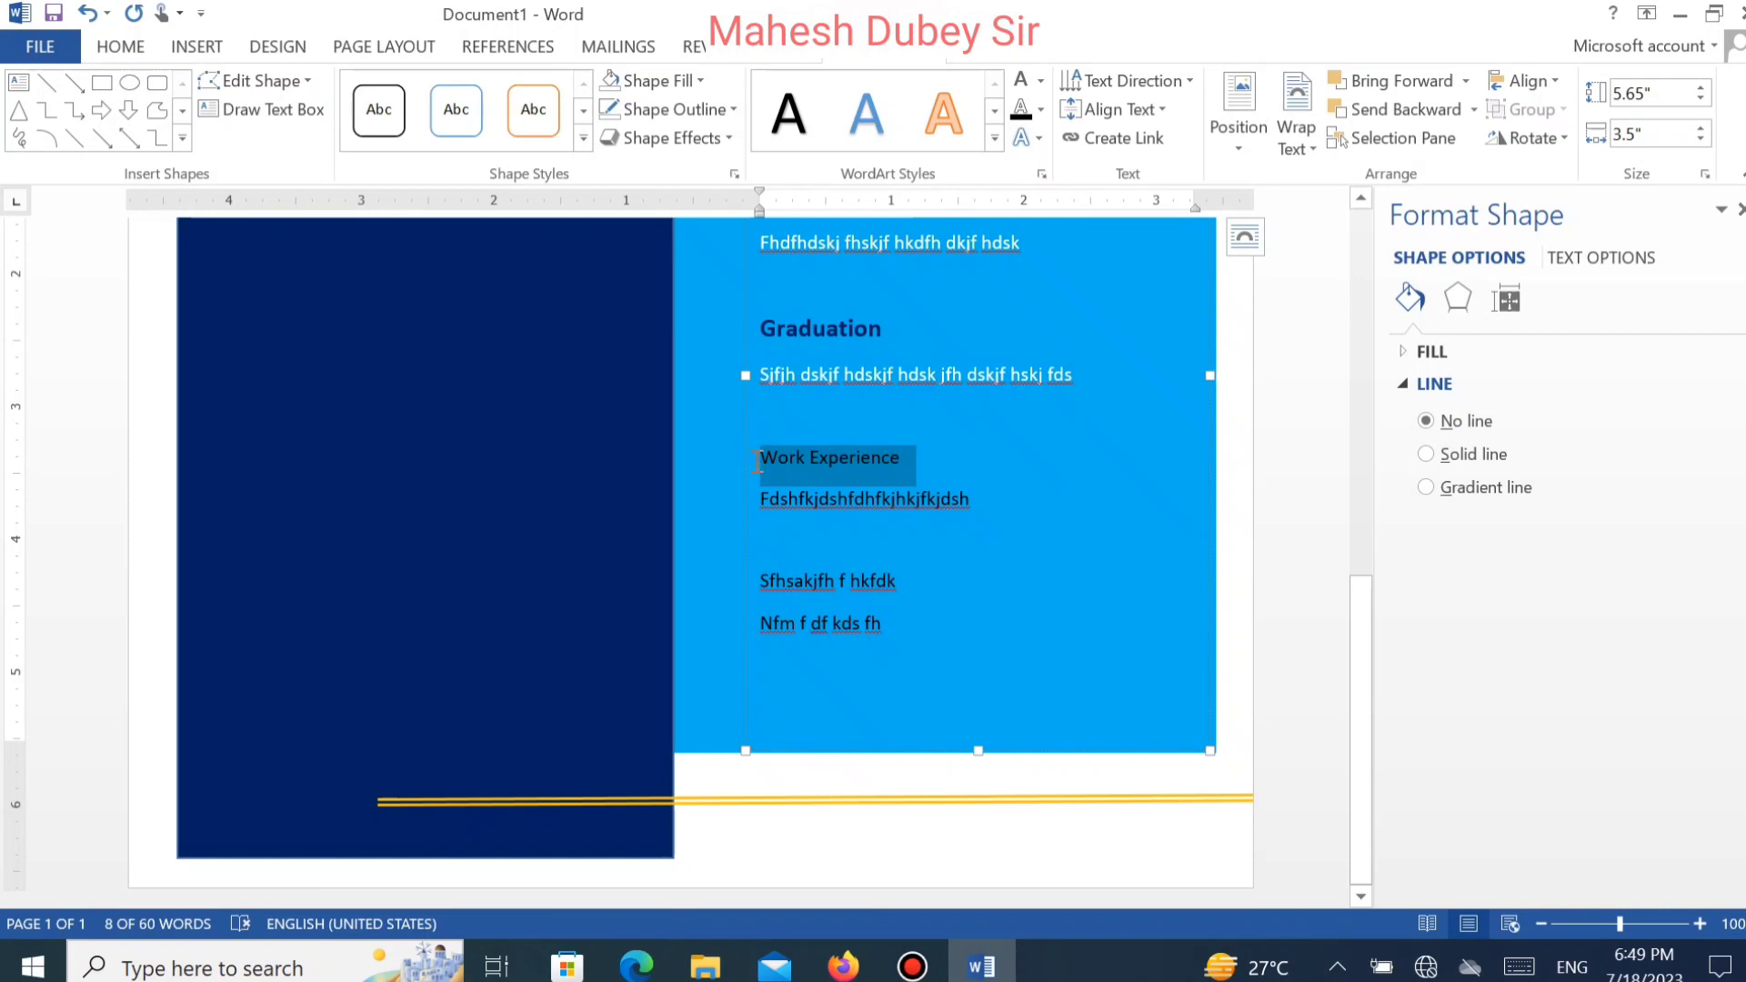
key(ctrl+shift+period)
key(ctrl+shift+period)
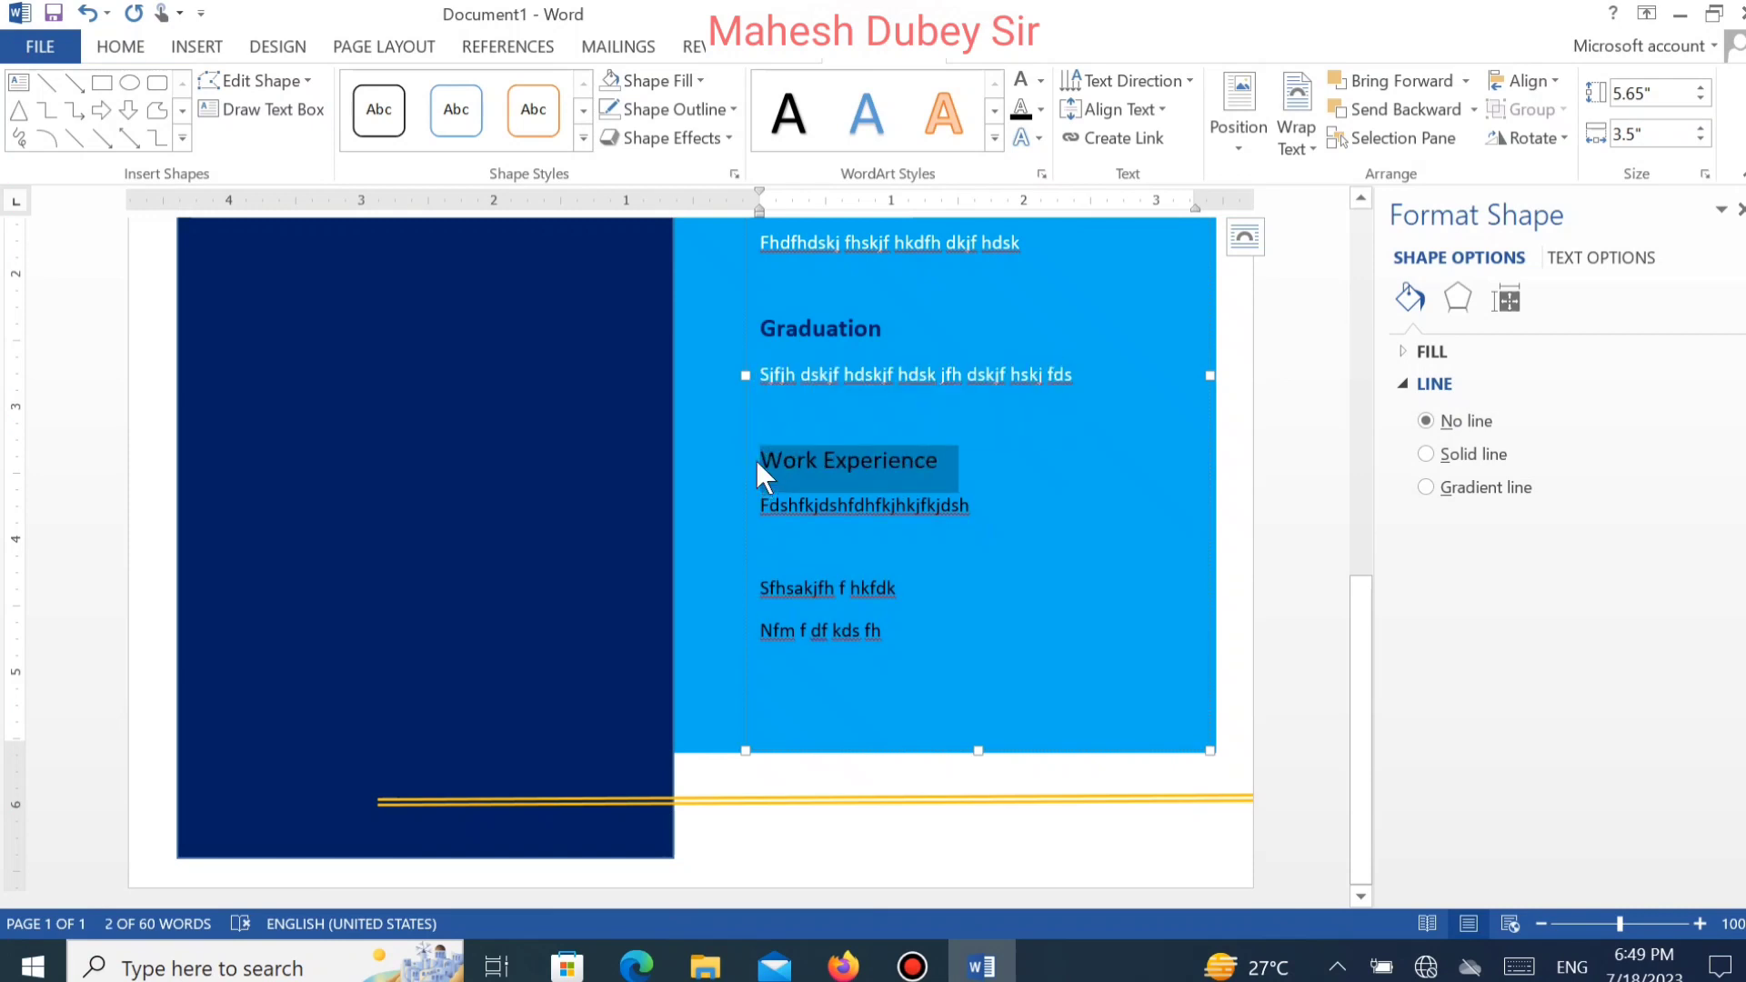
key(ctrl+b)
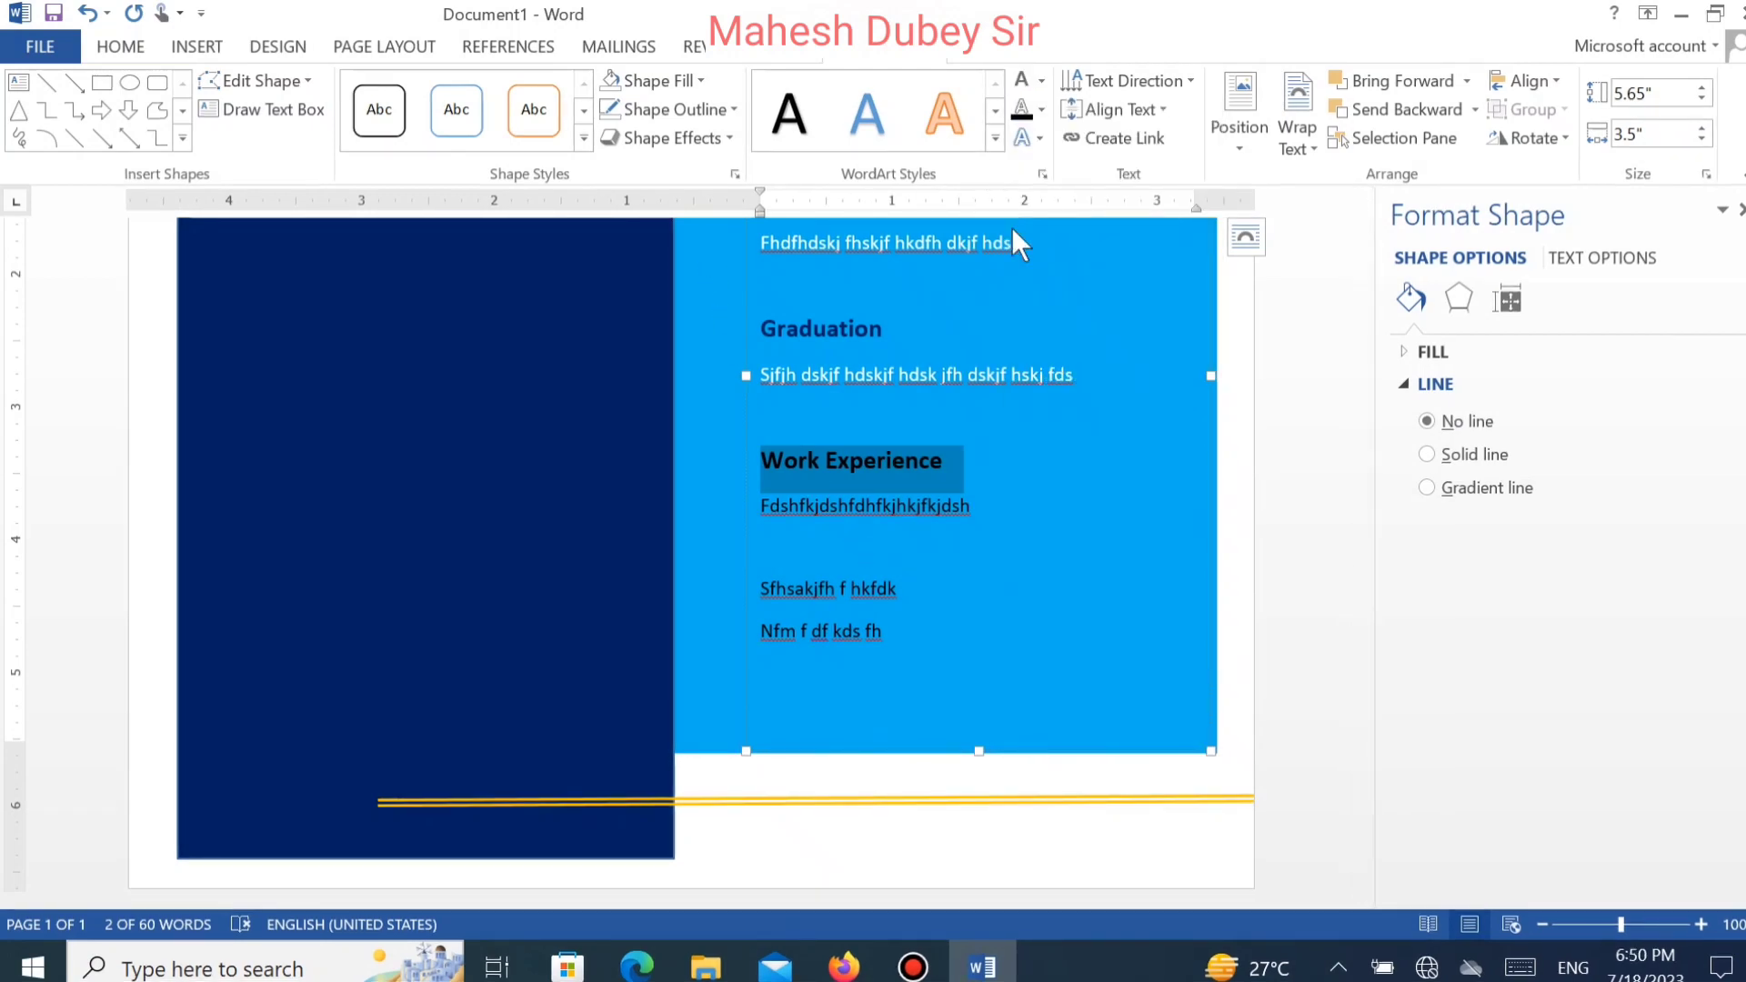
click(1041, 80)
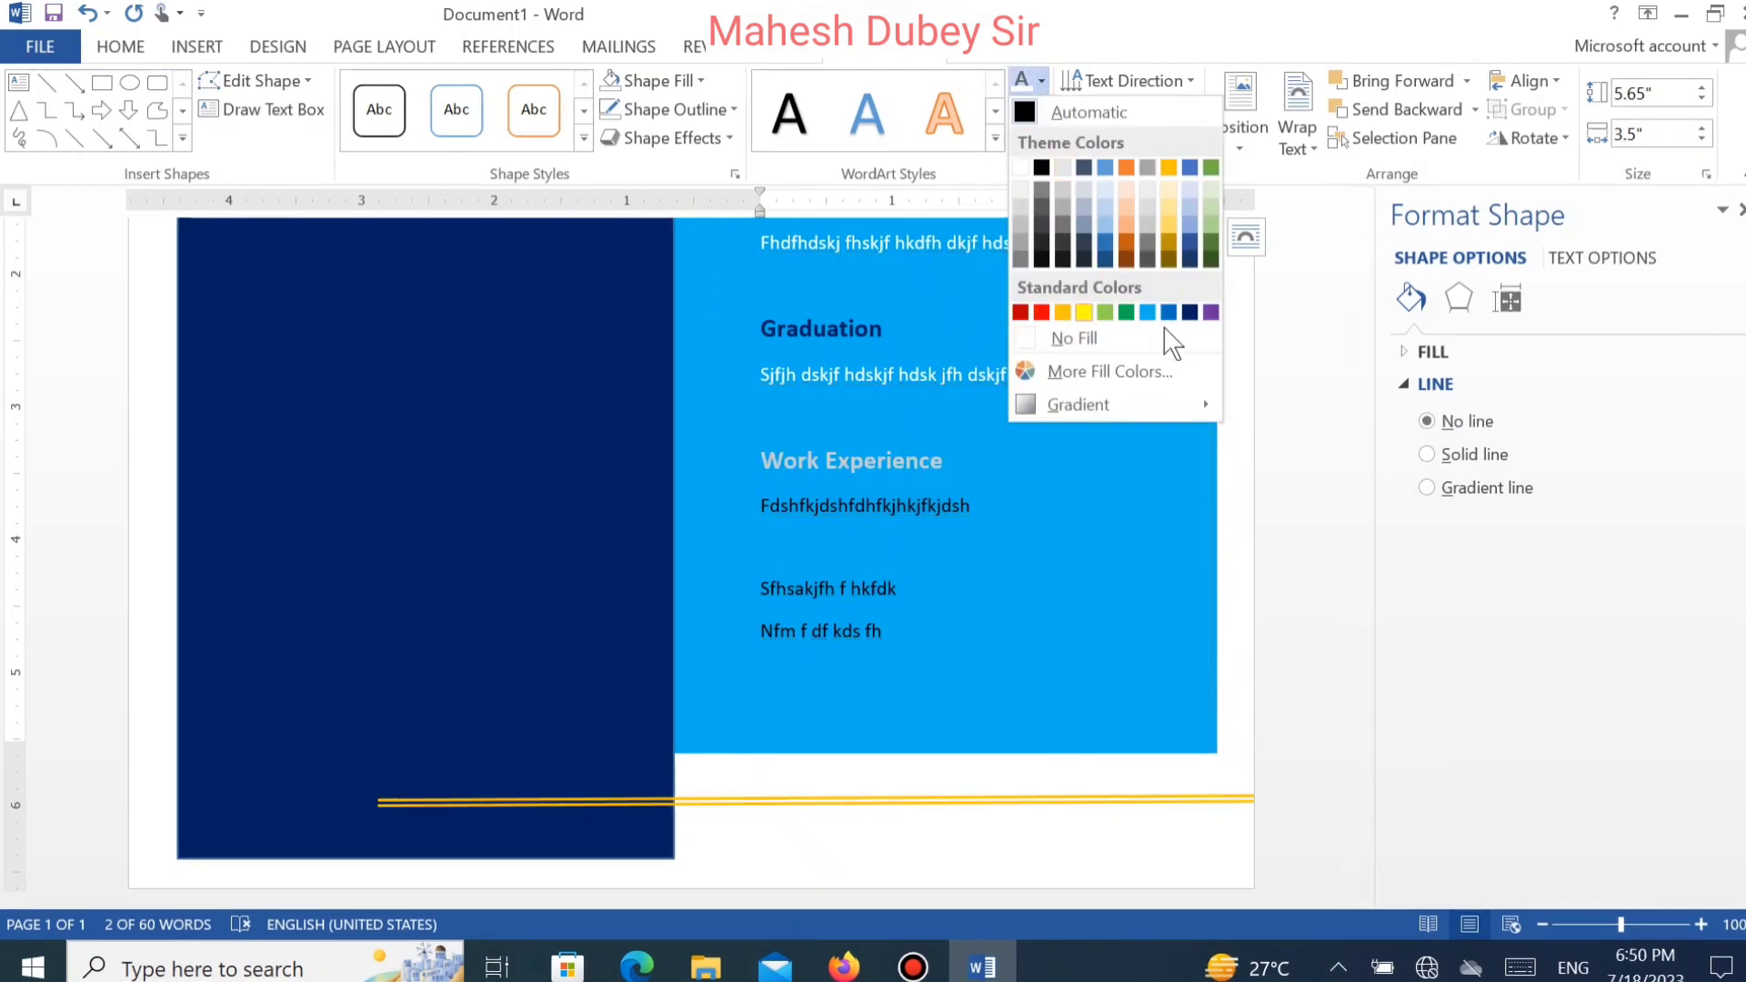
click(1189, 314)
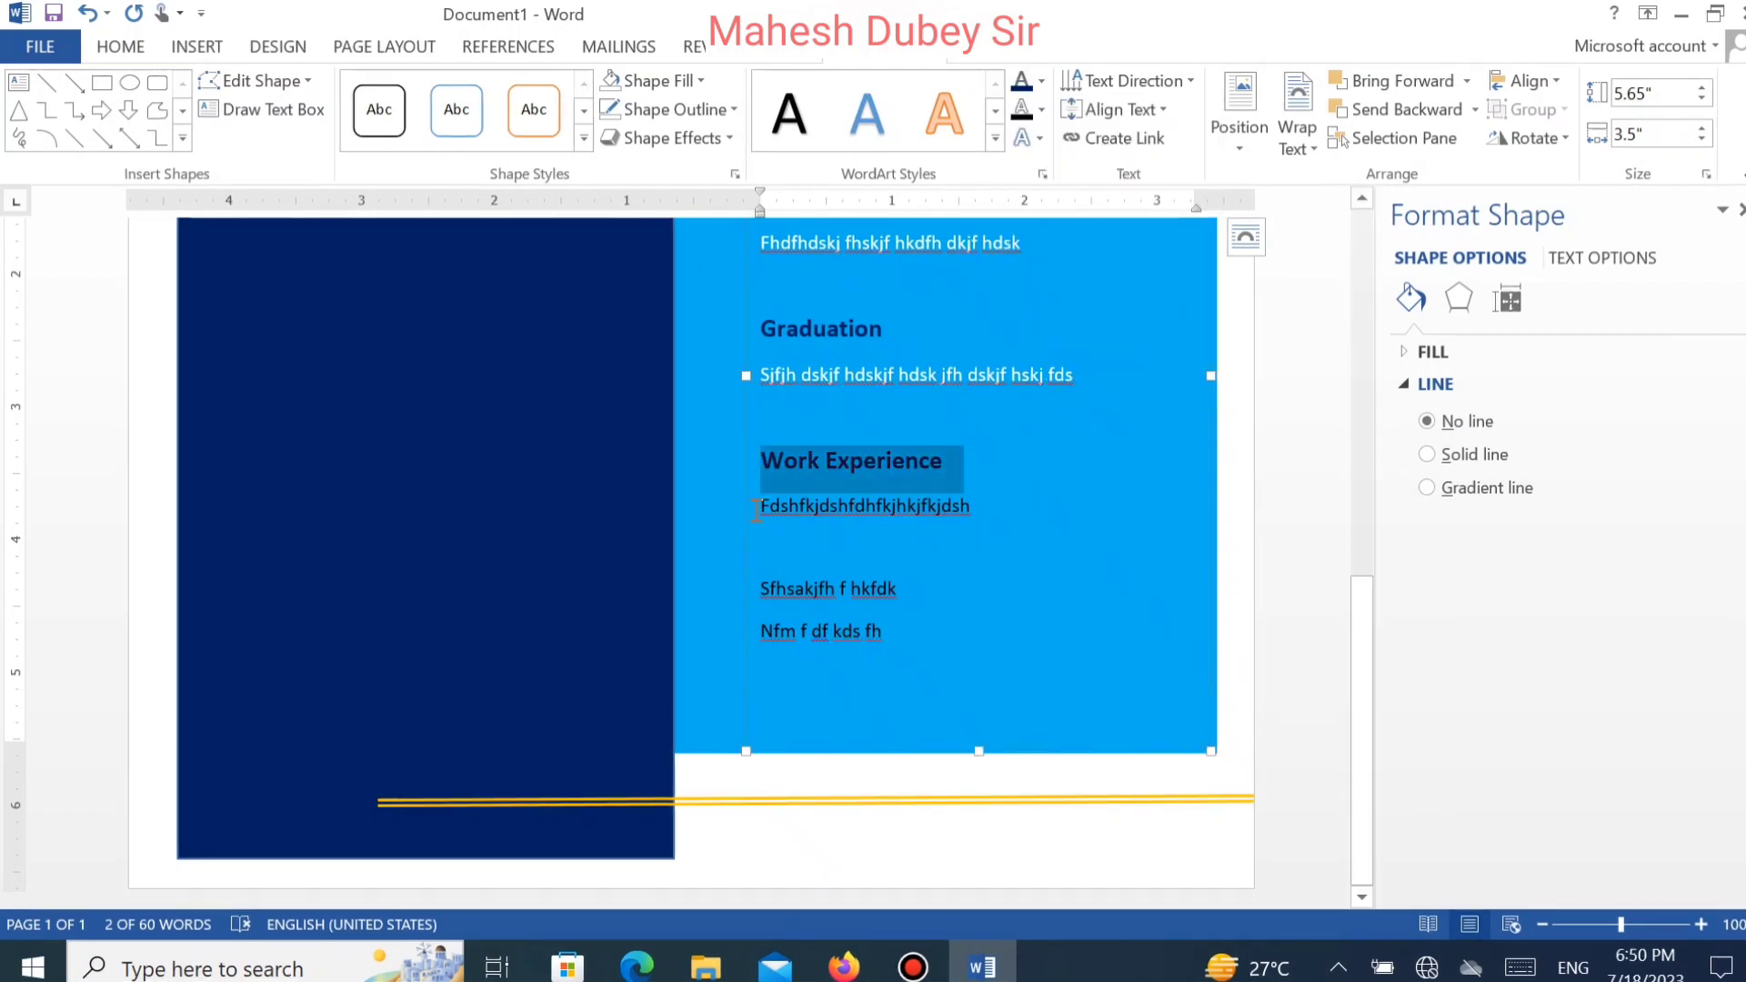
Colour all the placeholder lines beneath the Work Experience heading white.
drag(756, 509, 896, 738)
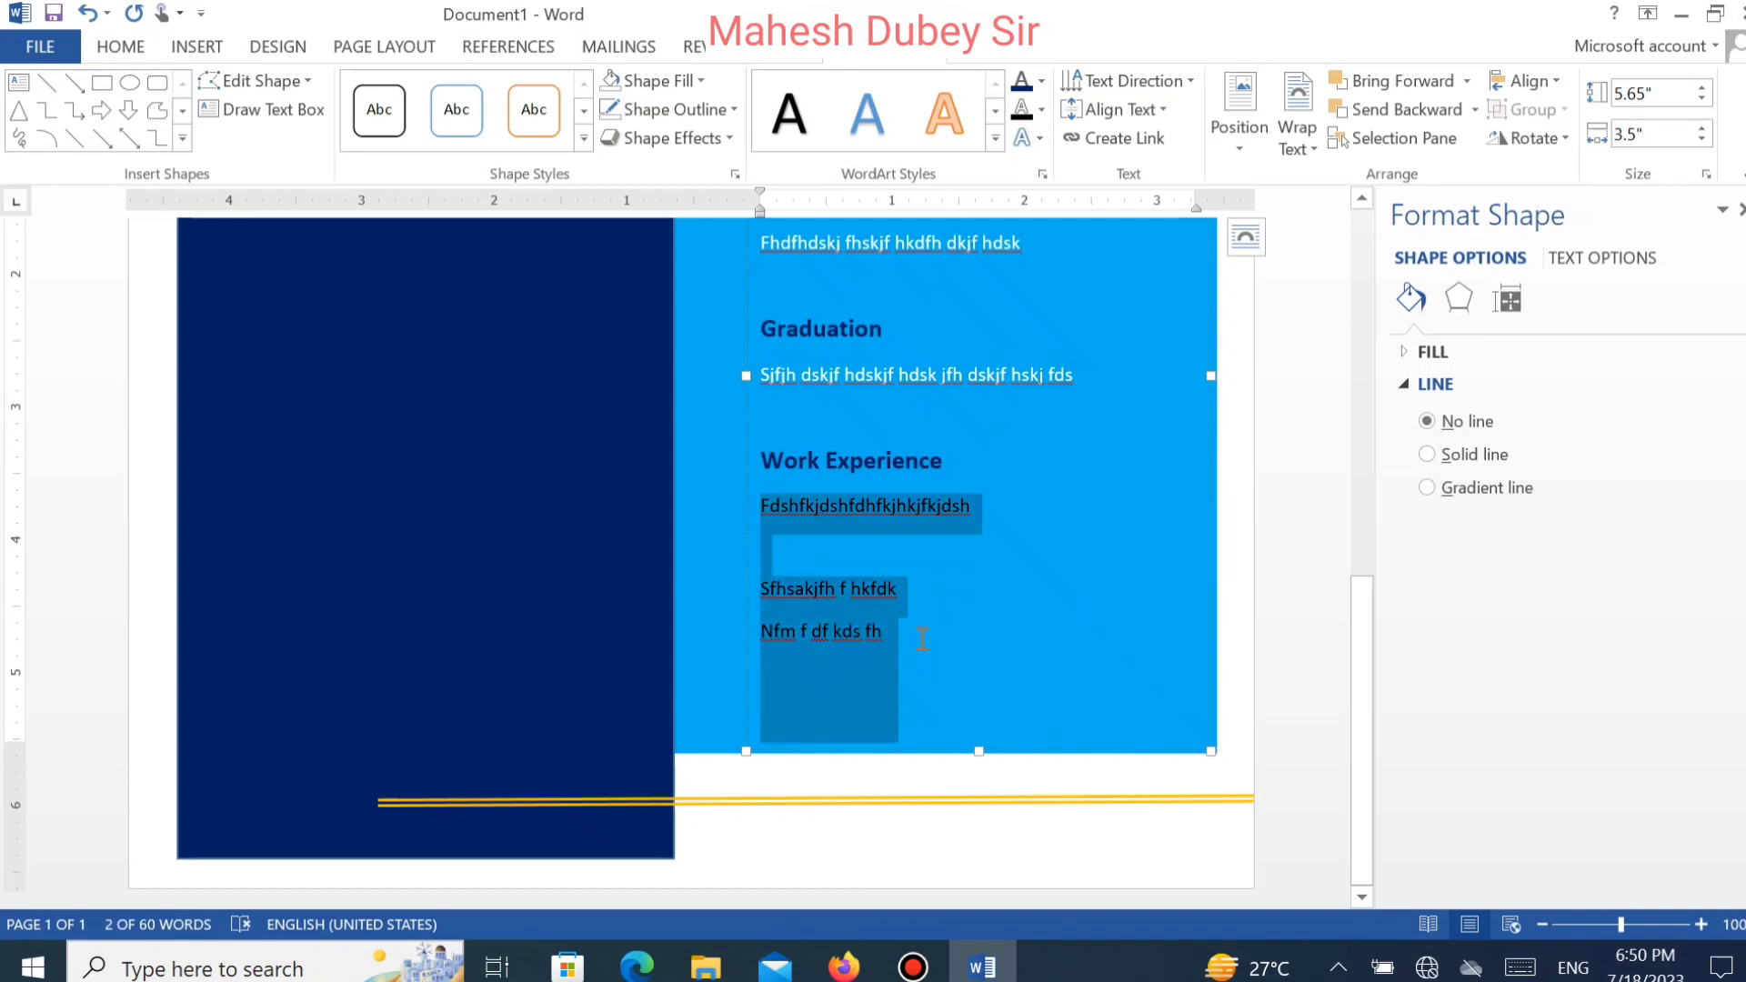
click(1041, 80)
click(1025, 164)
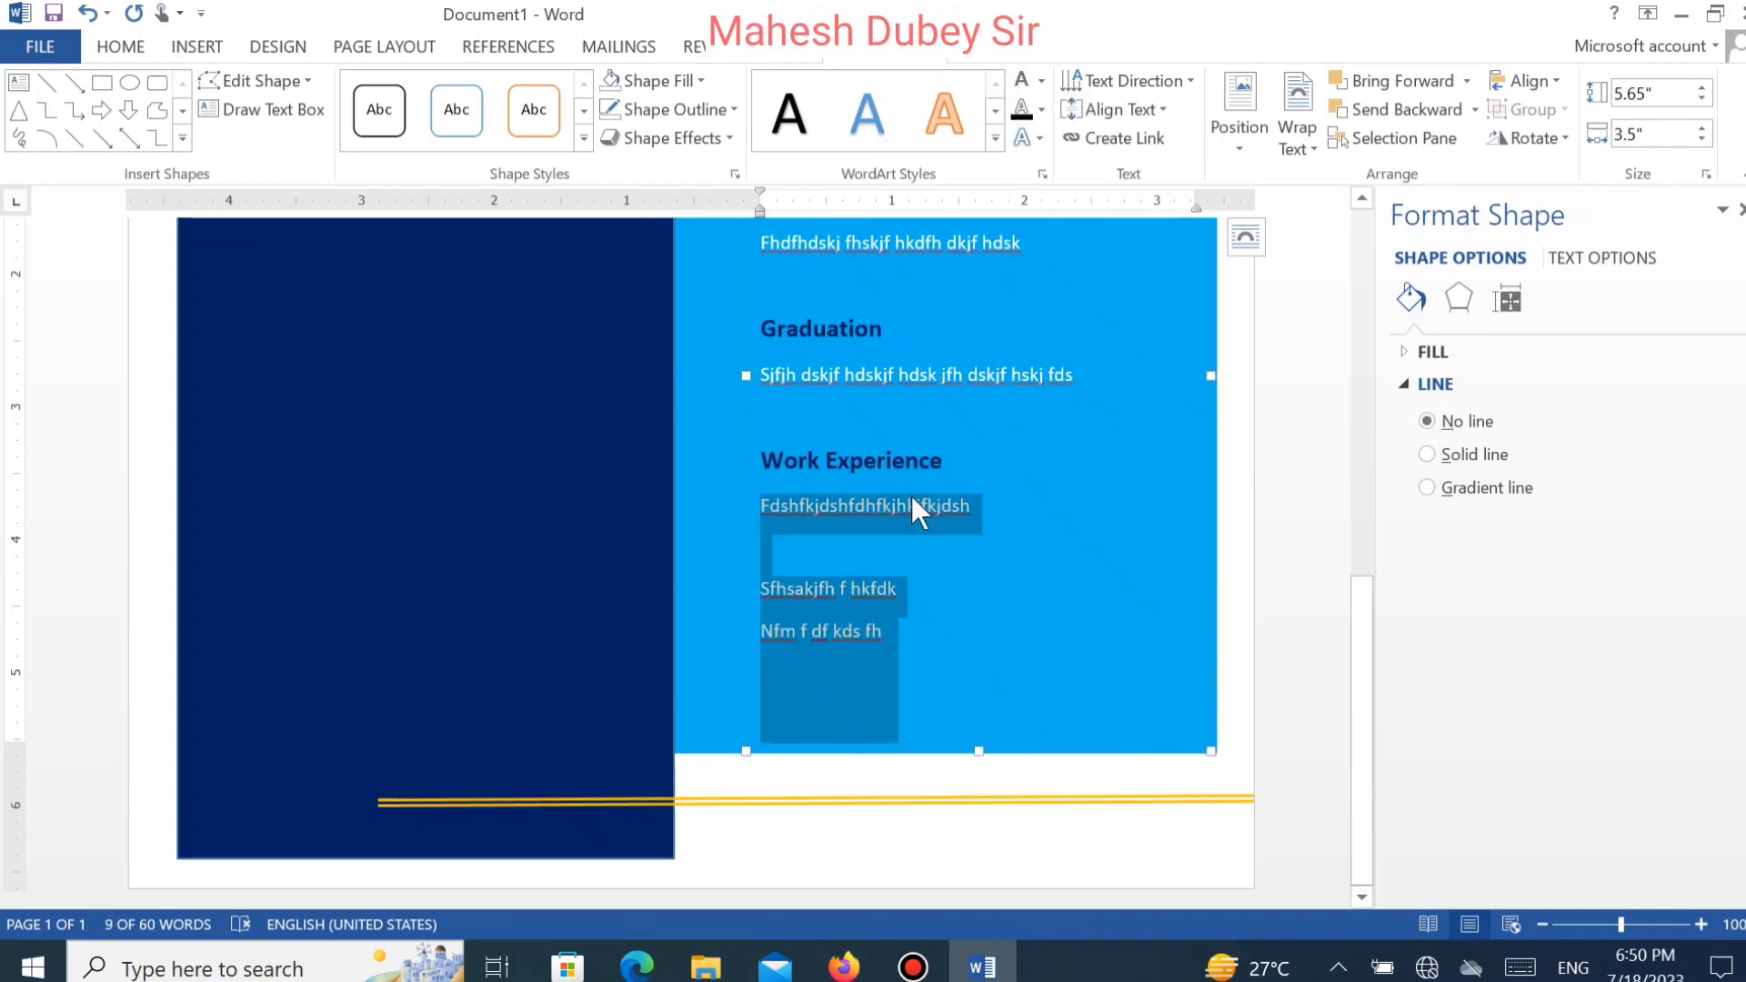
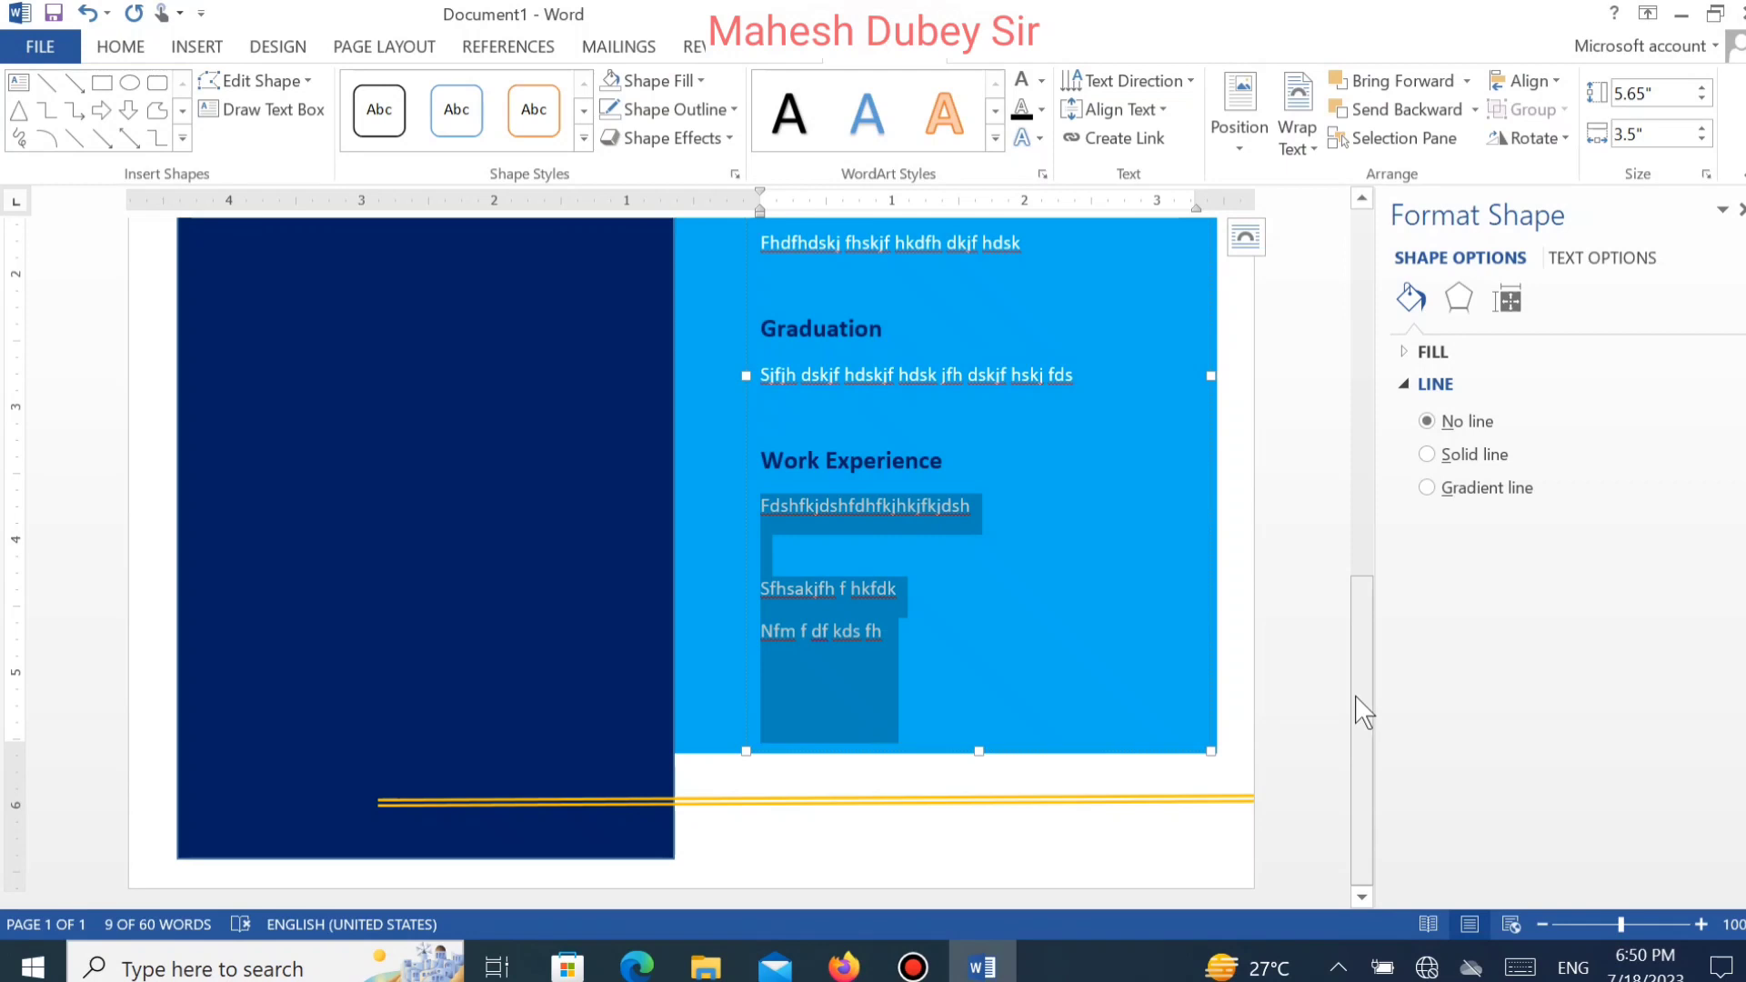
Draw a text box about 2.65" wide and 0.56" high in the upper part of the dark blue shape, containing "Skills".
drag(1365, 826, 1343, 663)
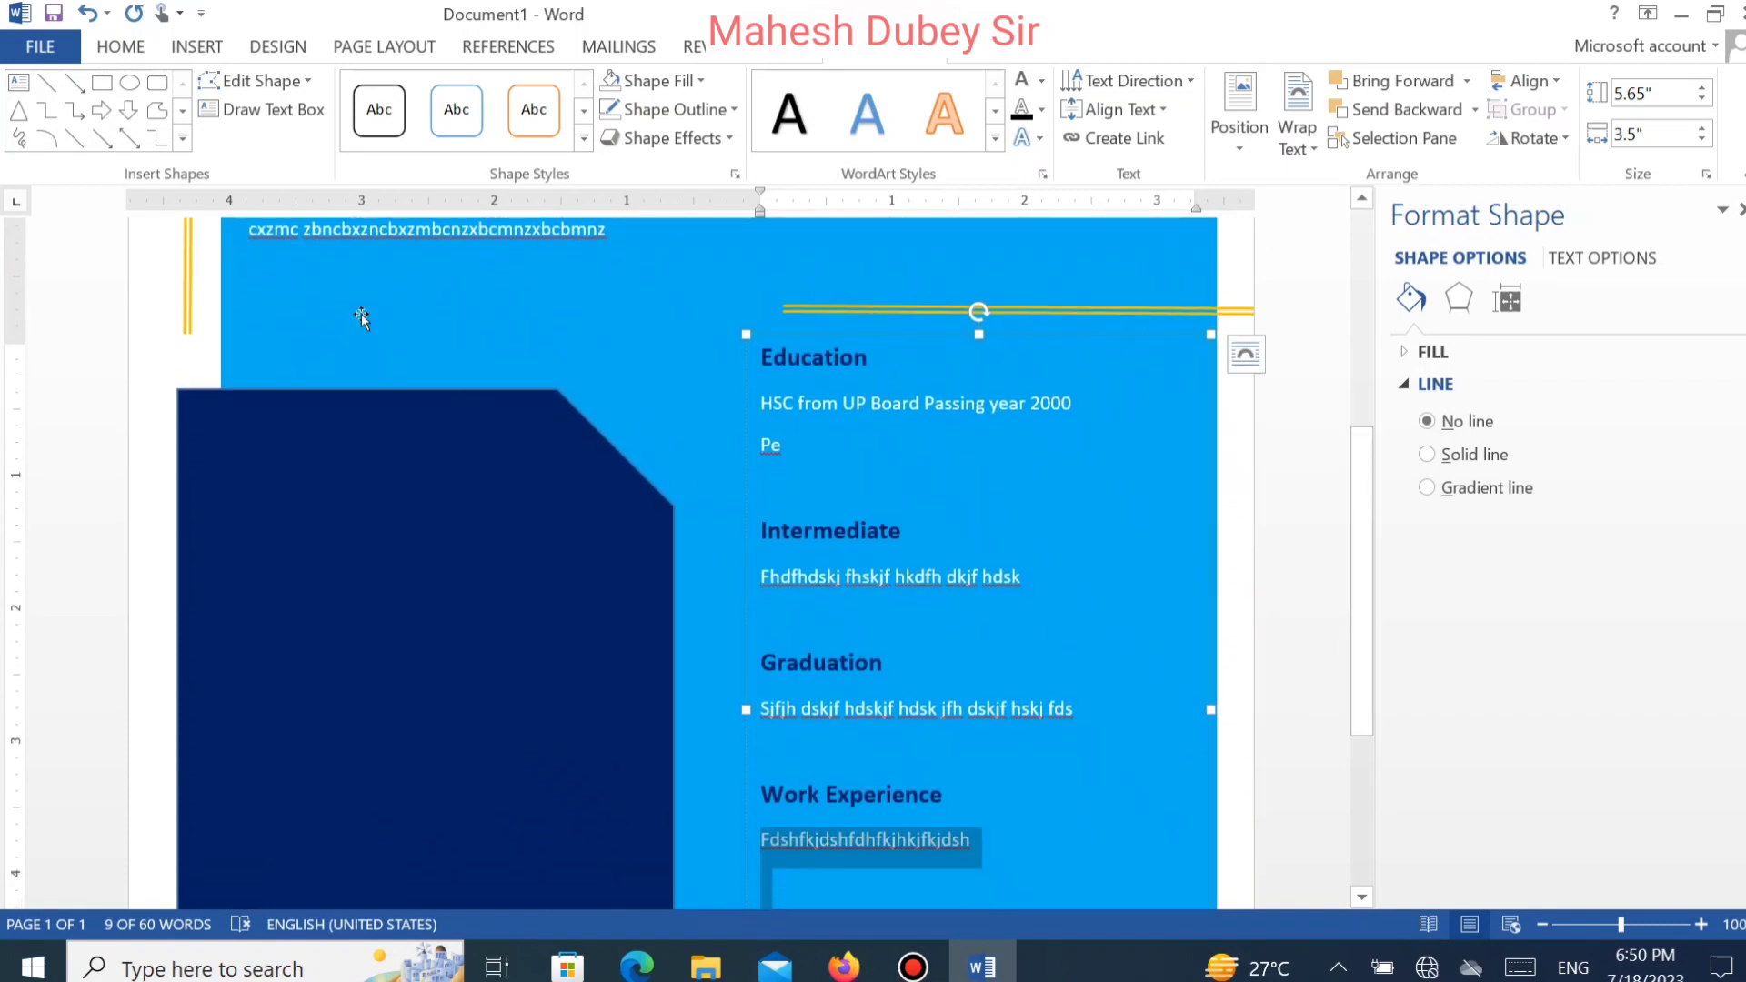
click(248, 113)
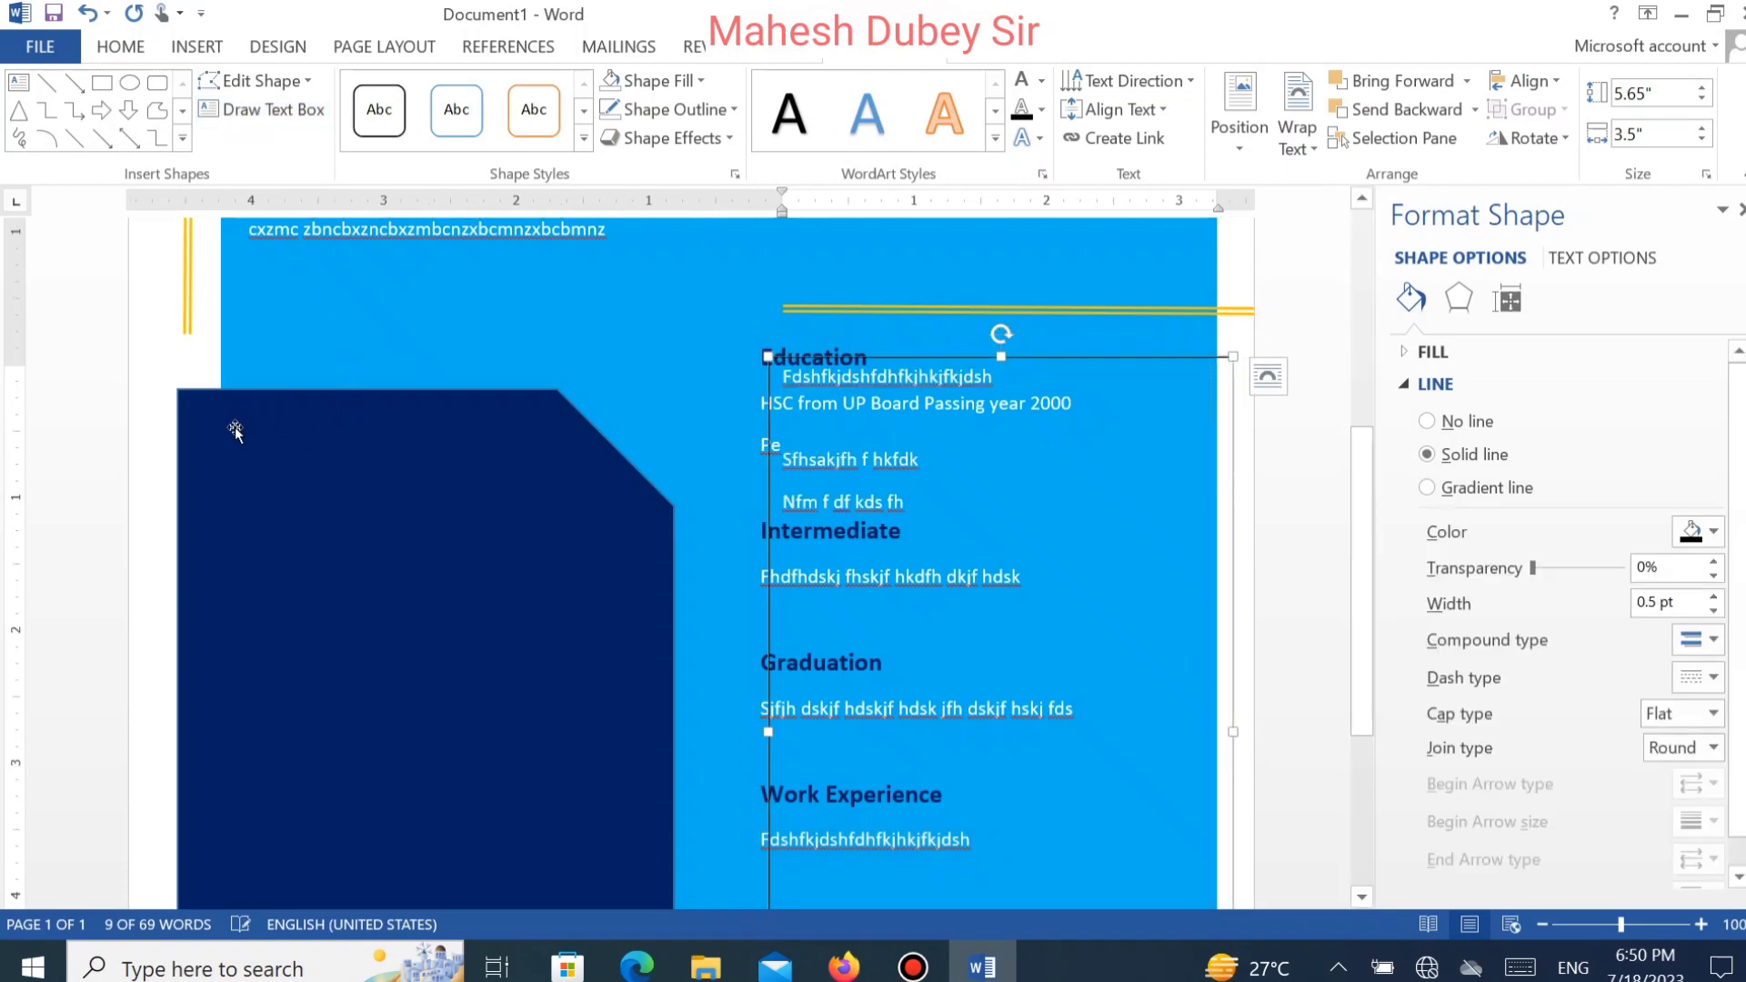
click(253, 102)
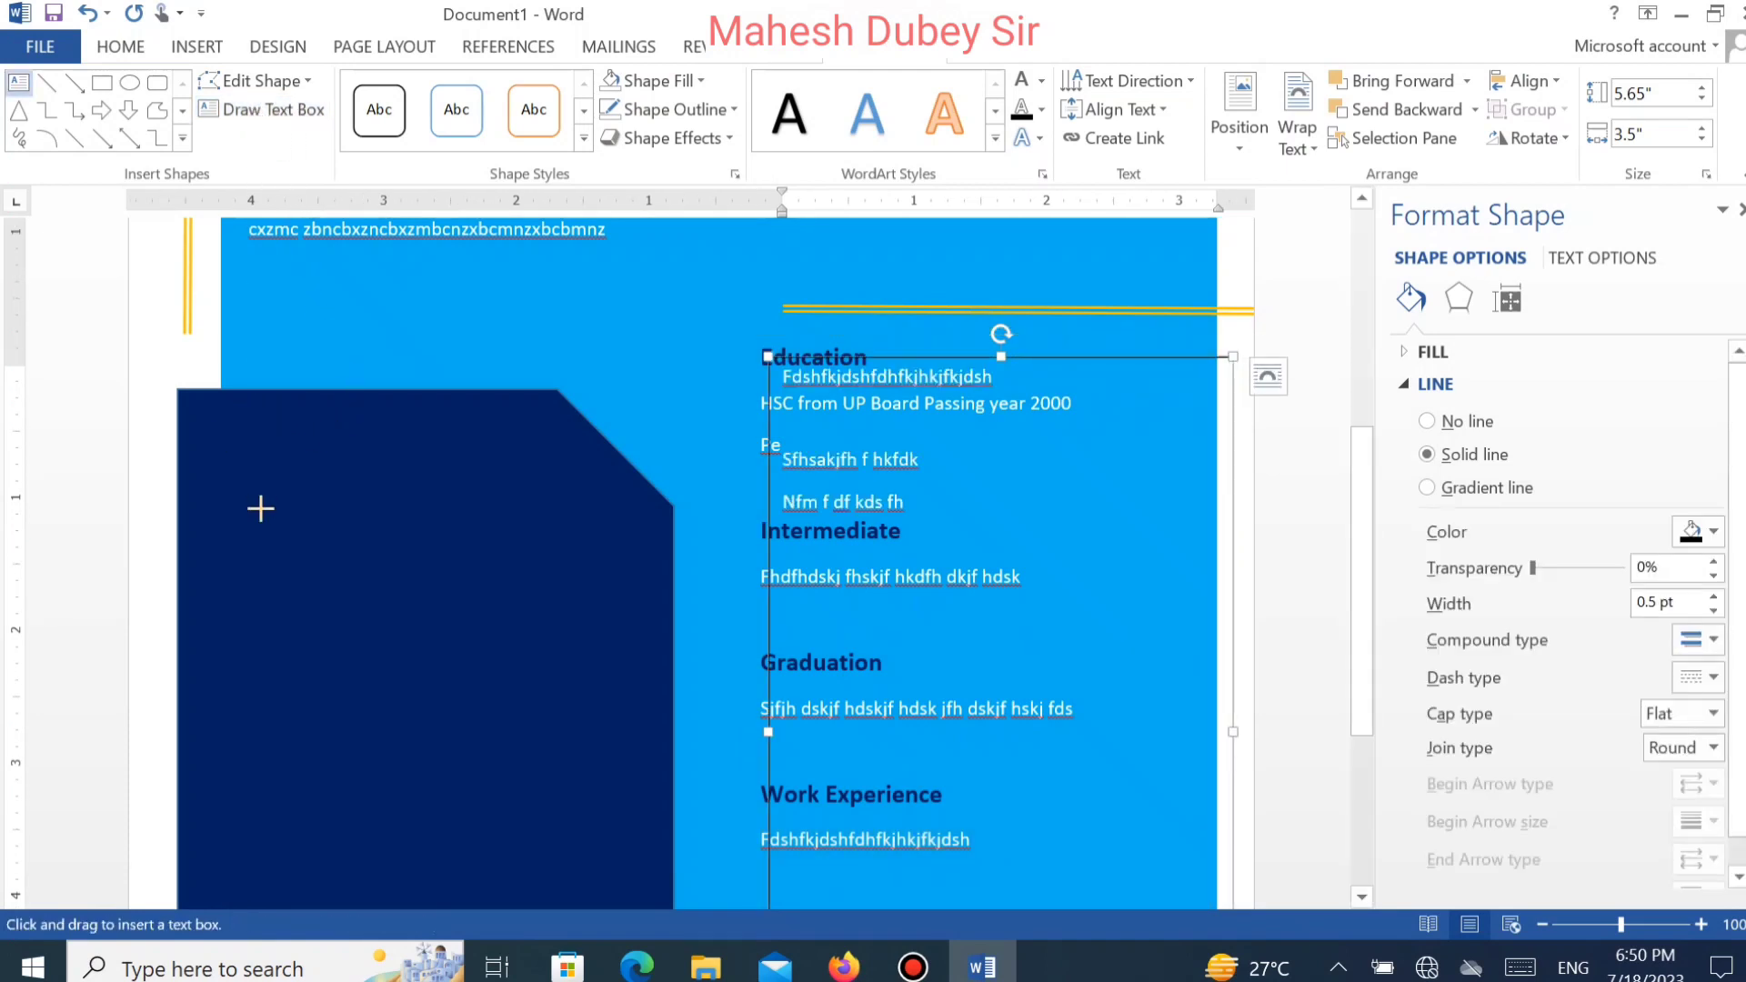
mouse_move(238, 464)
mouse_down()
mouse_move(405, 506)
mouse_move(561, 511)
mouse_up()
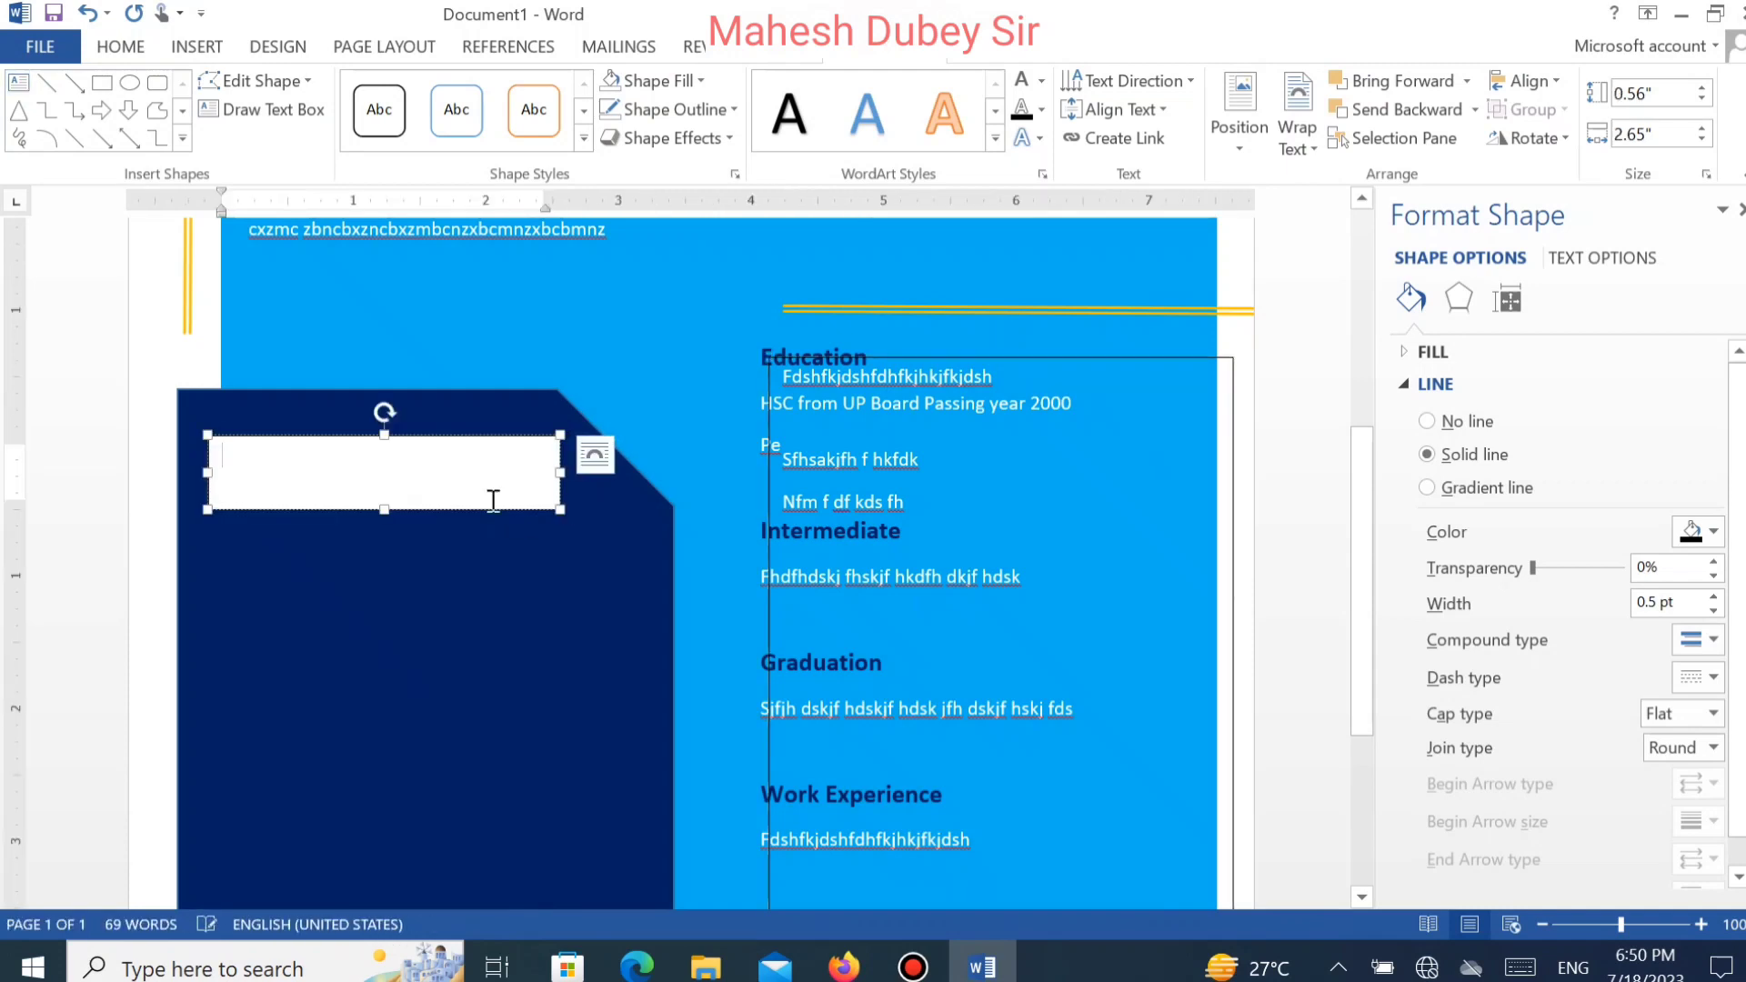
text(Skil)
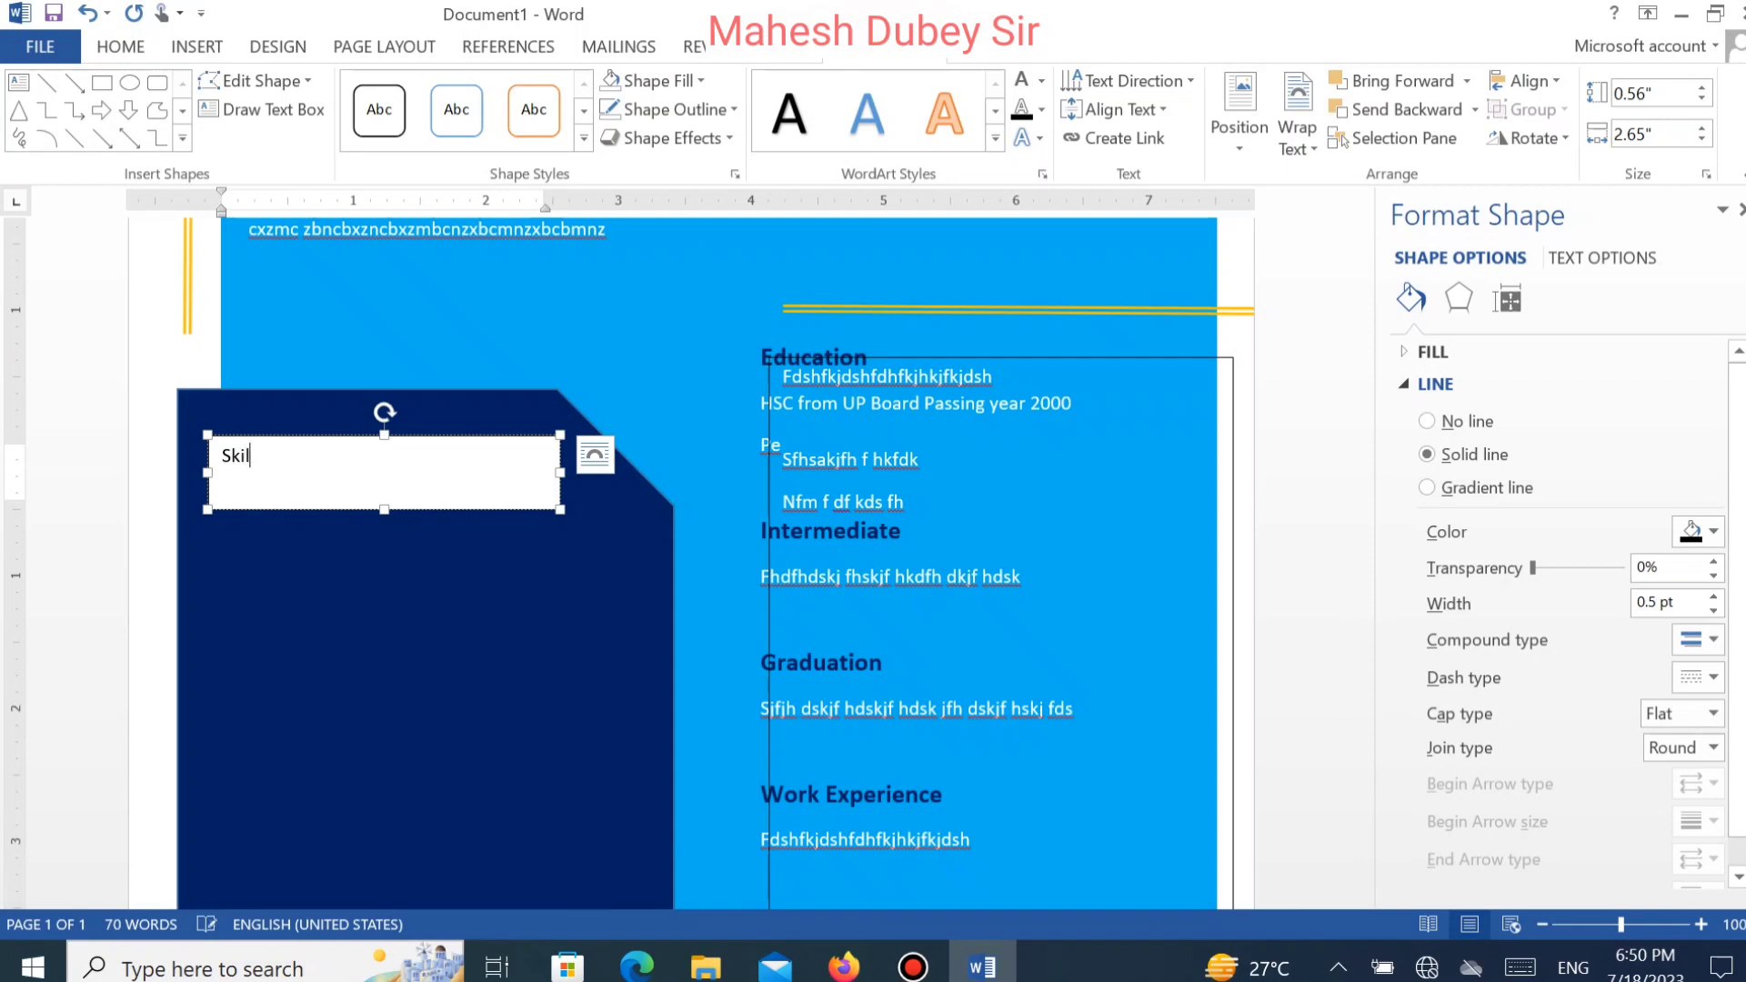
text(ls)
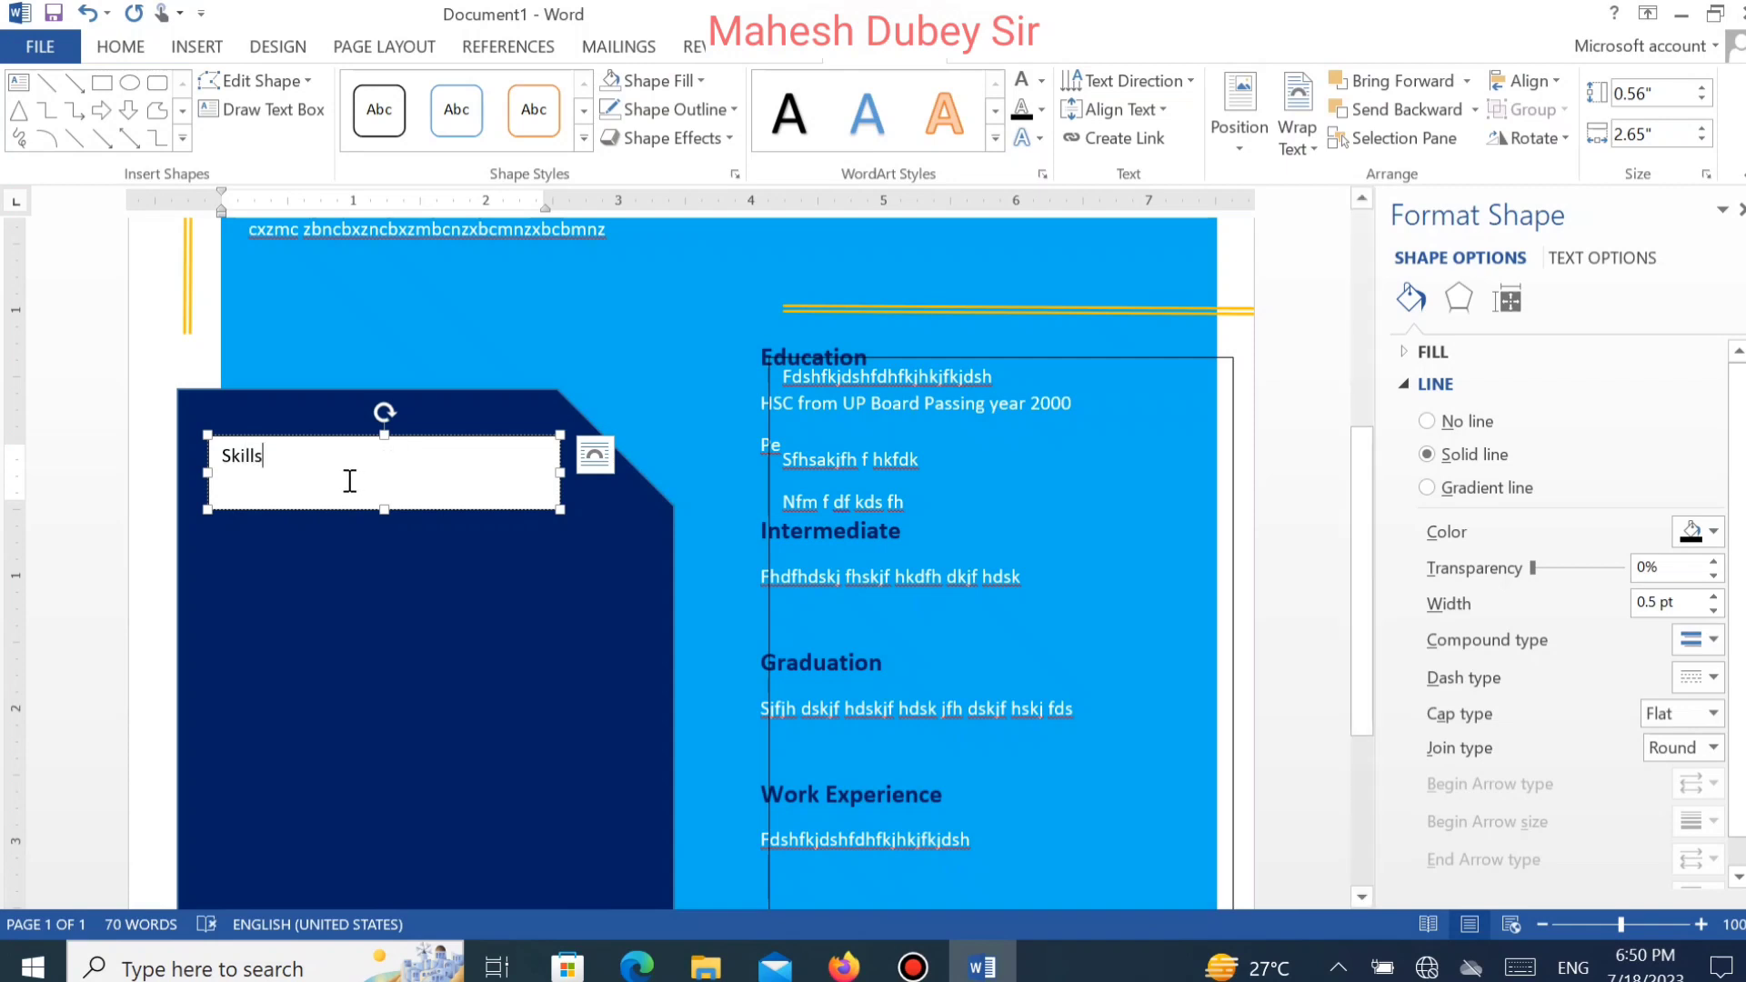
Make the "Skills" text three font sizes larger, bold and yellow.
drag(347, 479, 144, 465)
key(ctrl+shift+period)
key(ctrl+shift+period)
key(ctrl+shift+period)
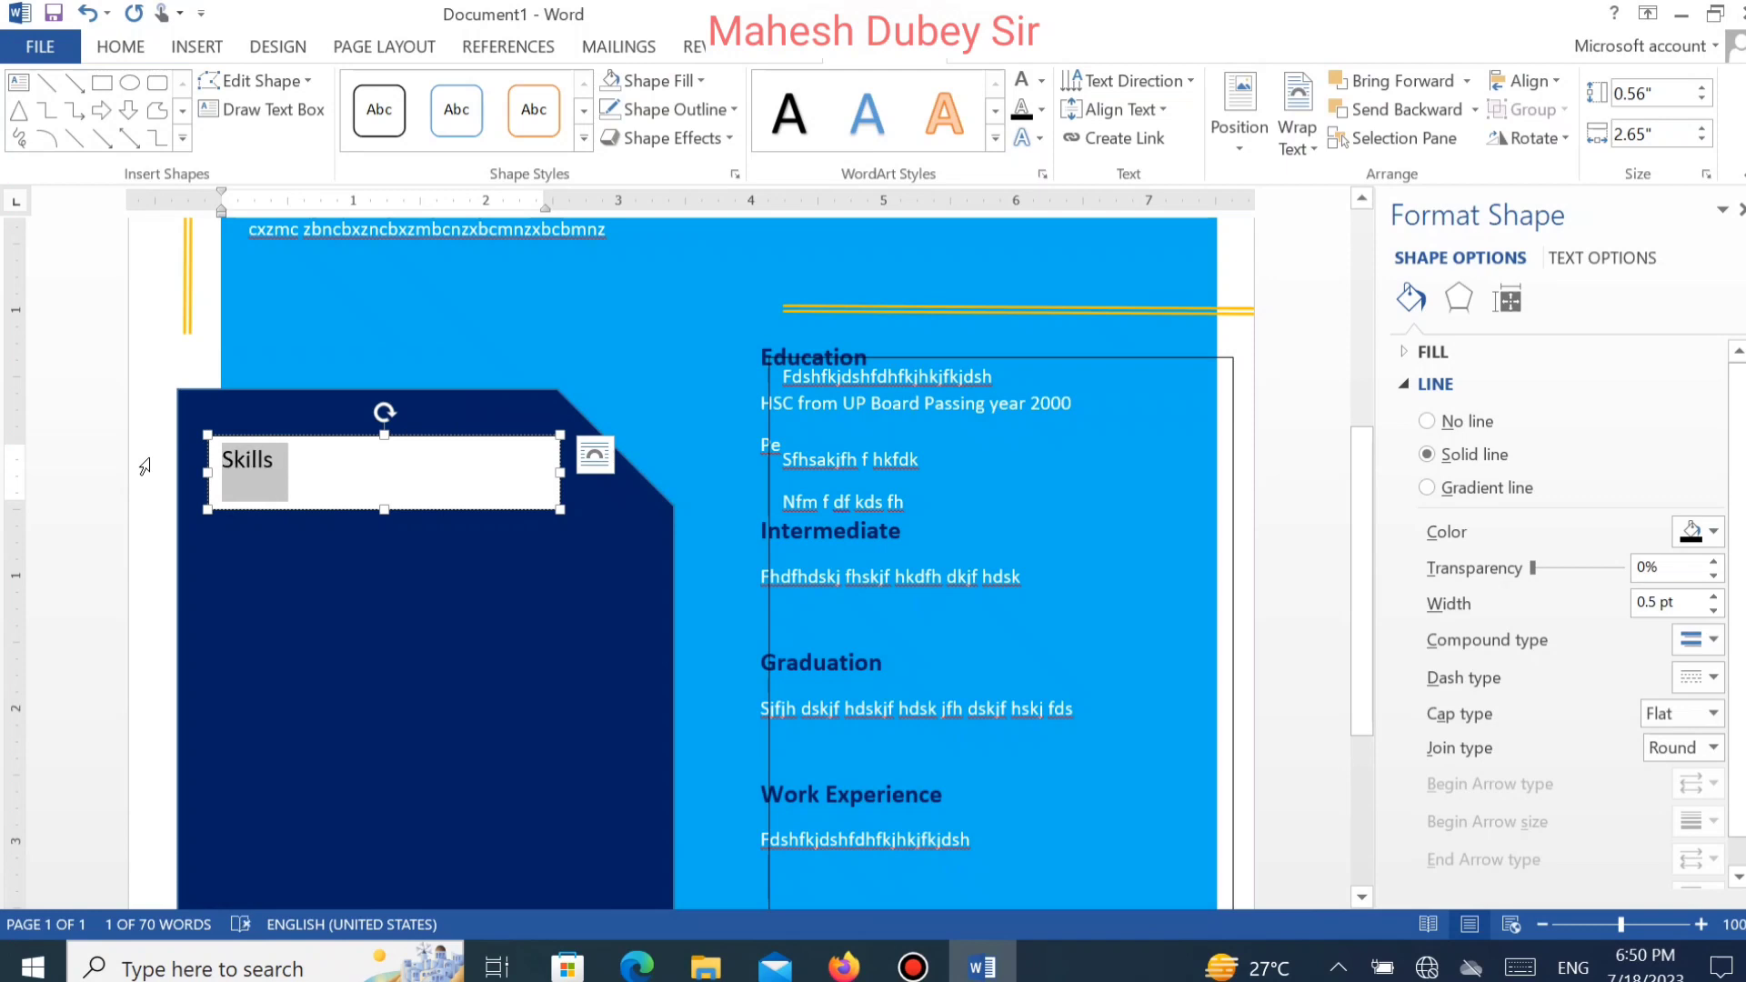
key(ctrl+b)
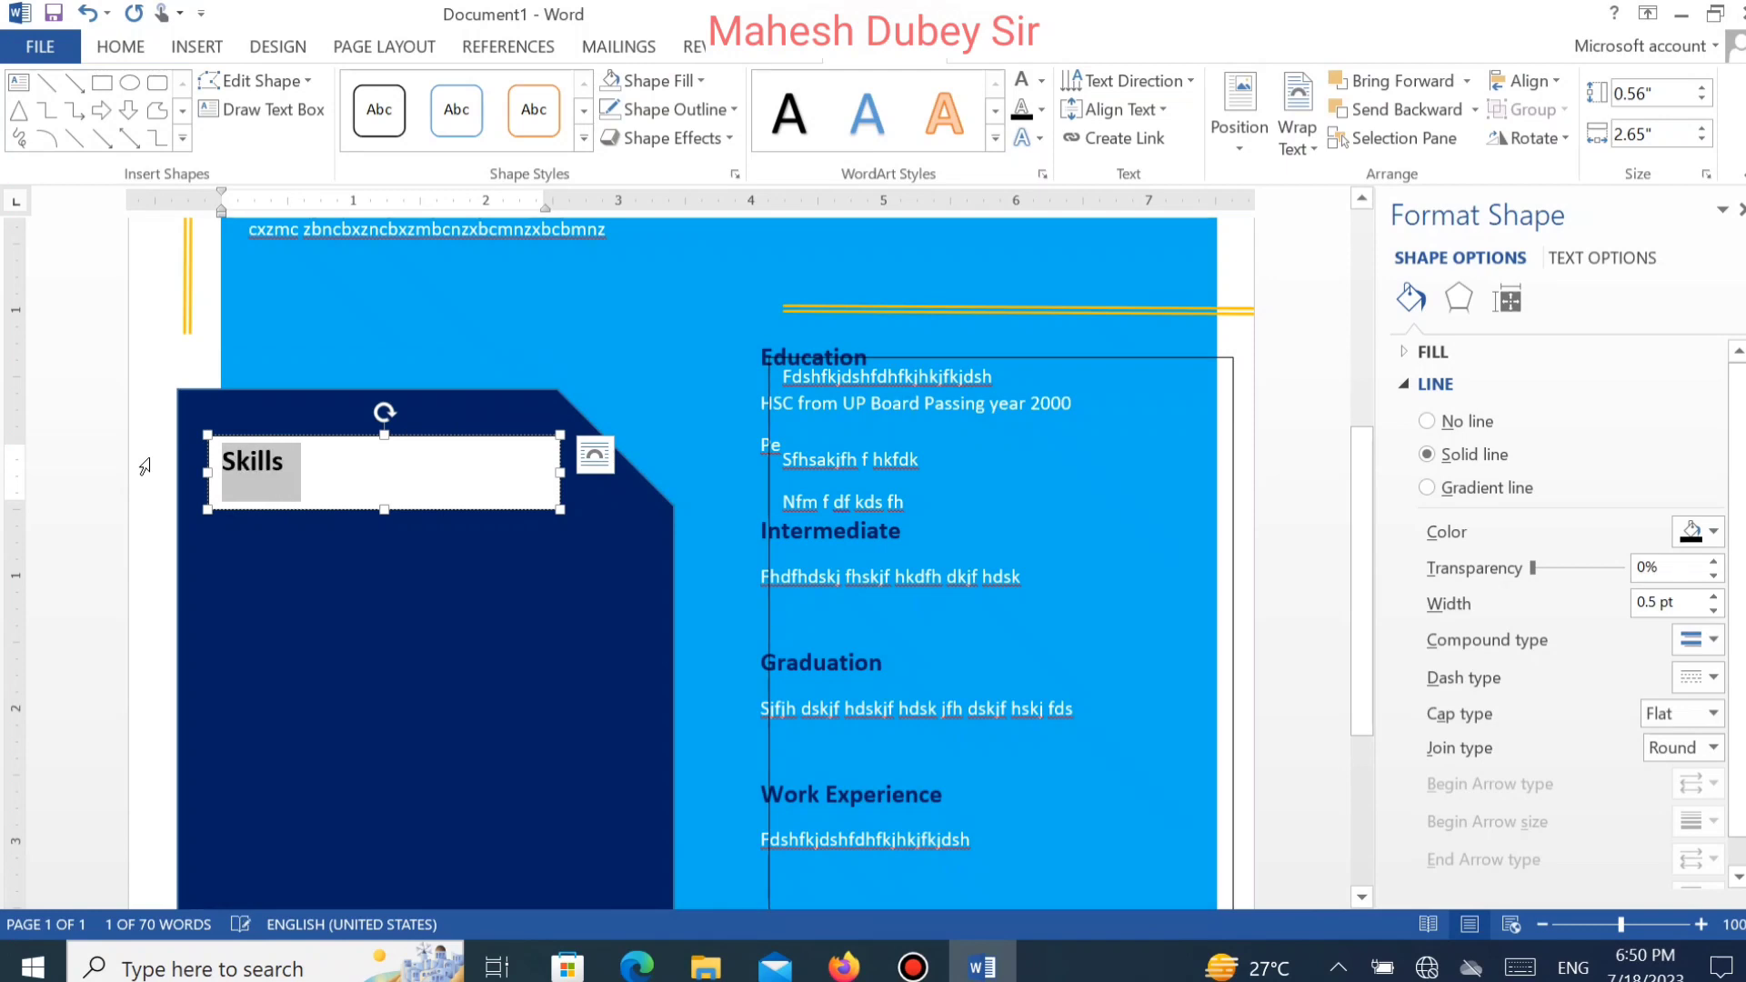
click(1042, 87)
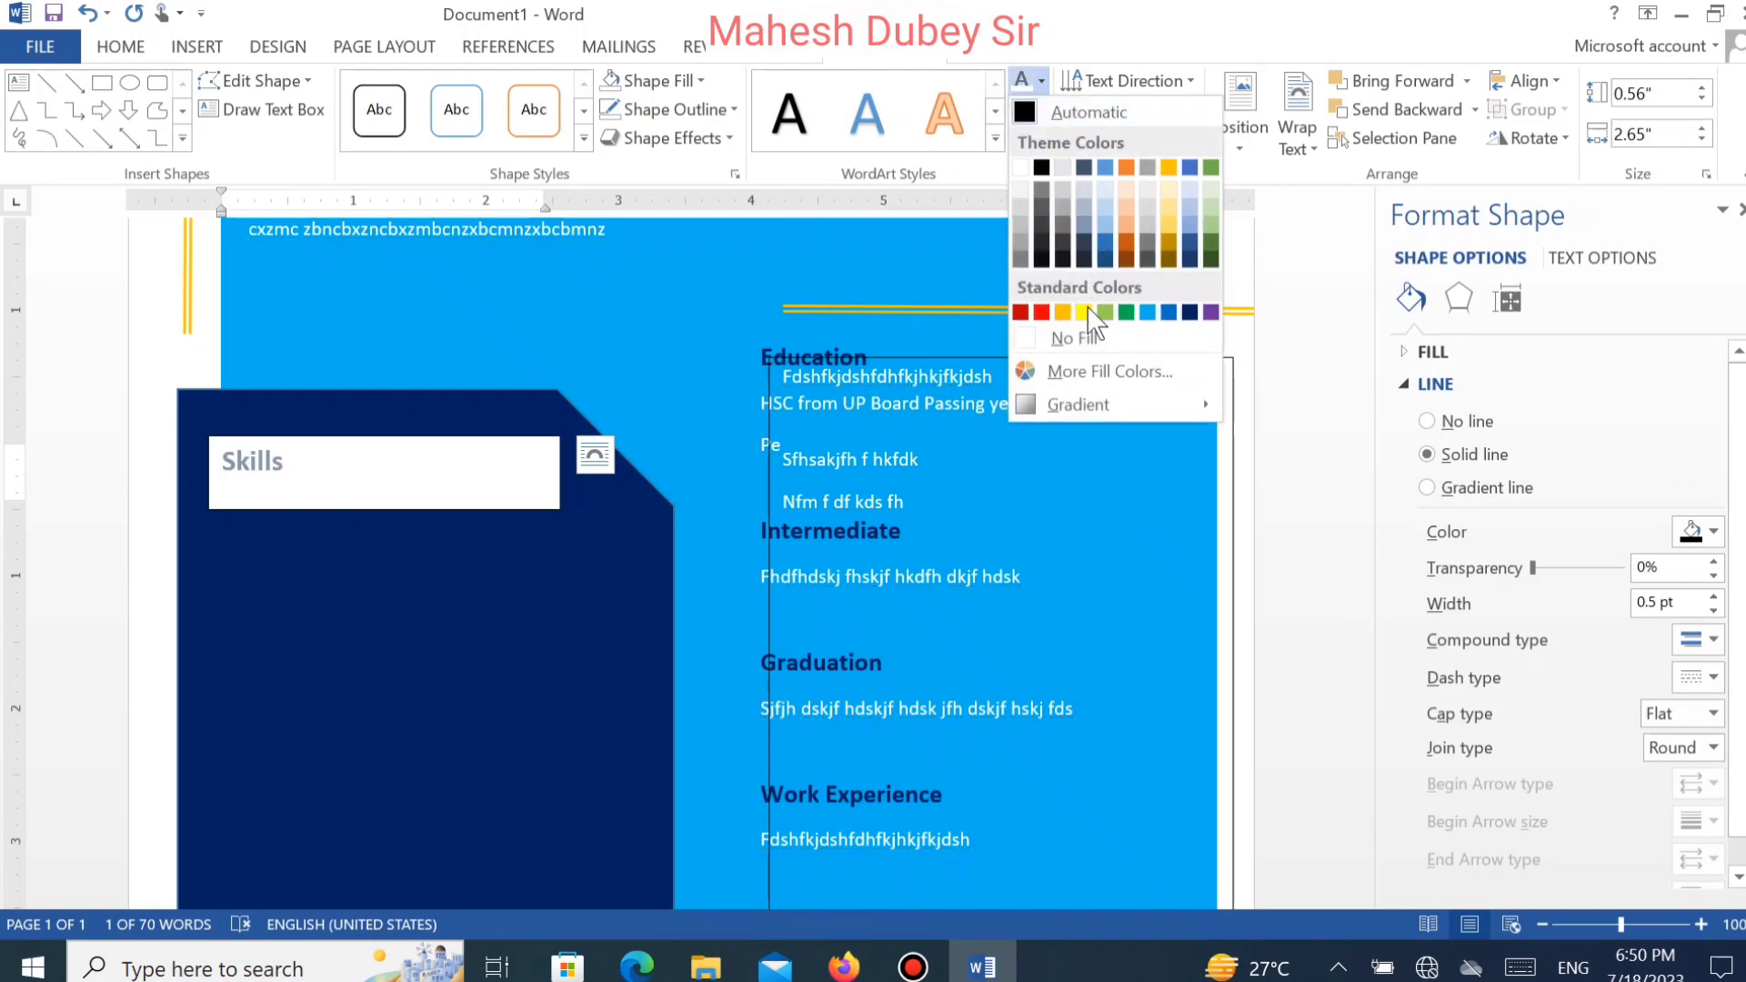
click(1087, 313)
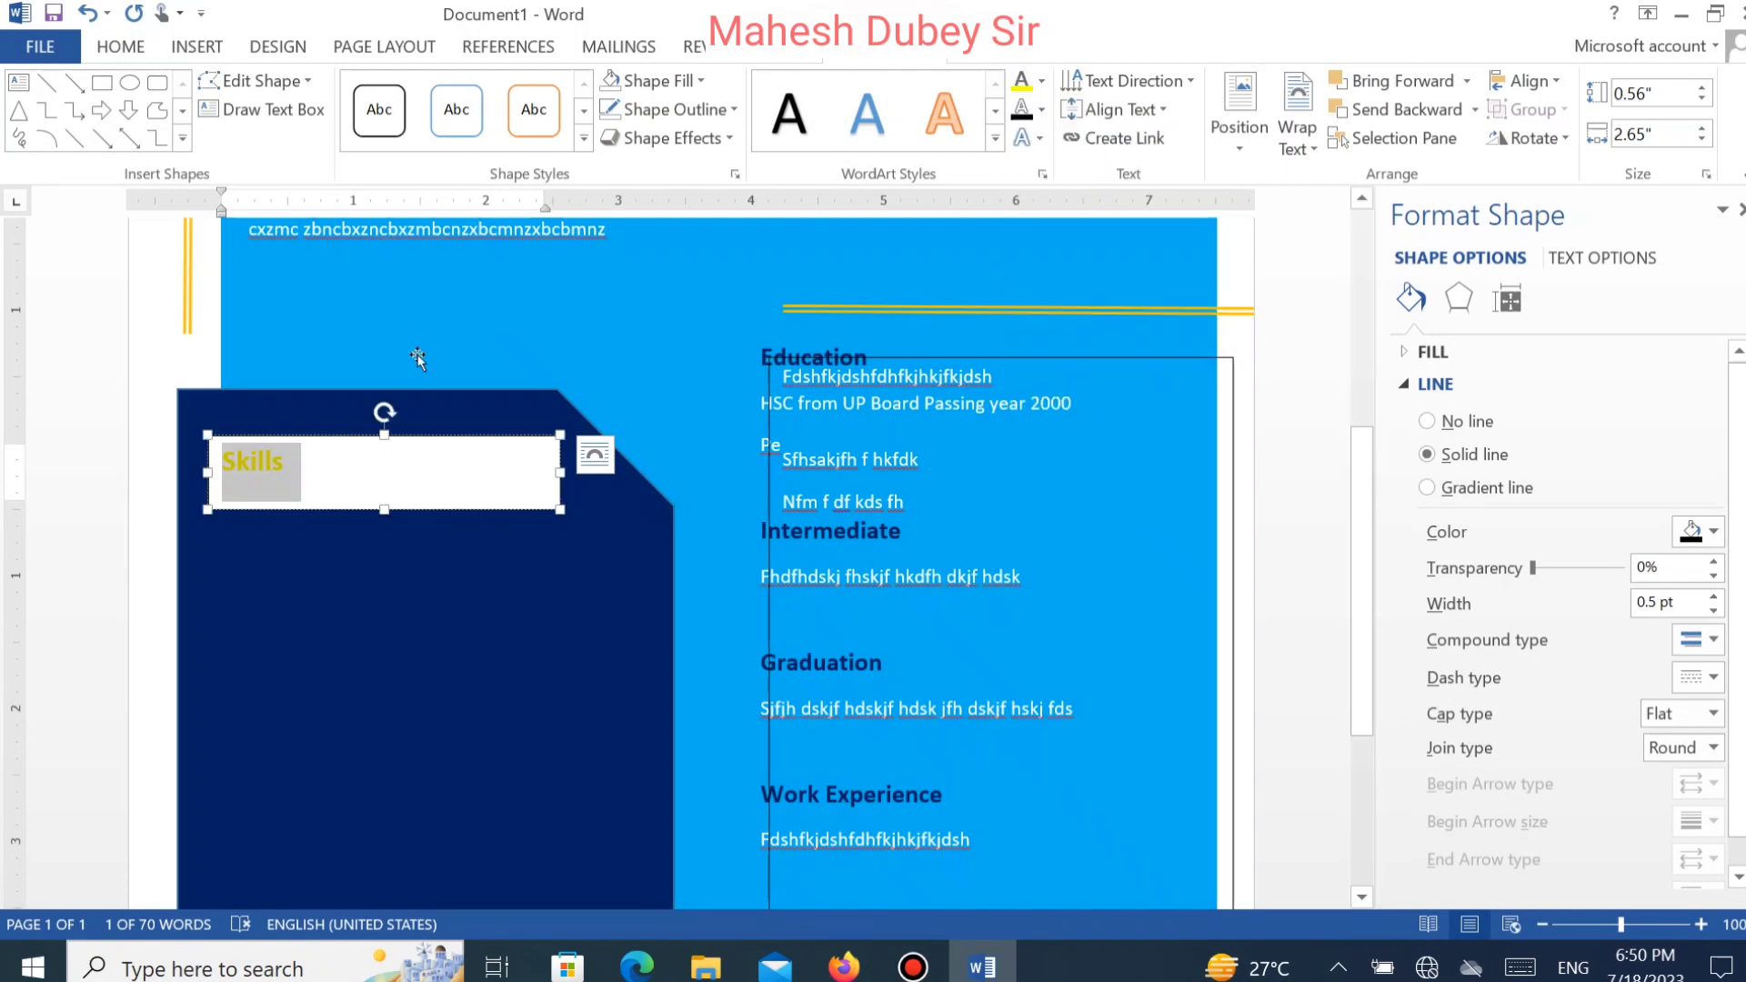
Remove the fill of the Skills text box.
click(653, 81)
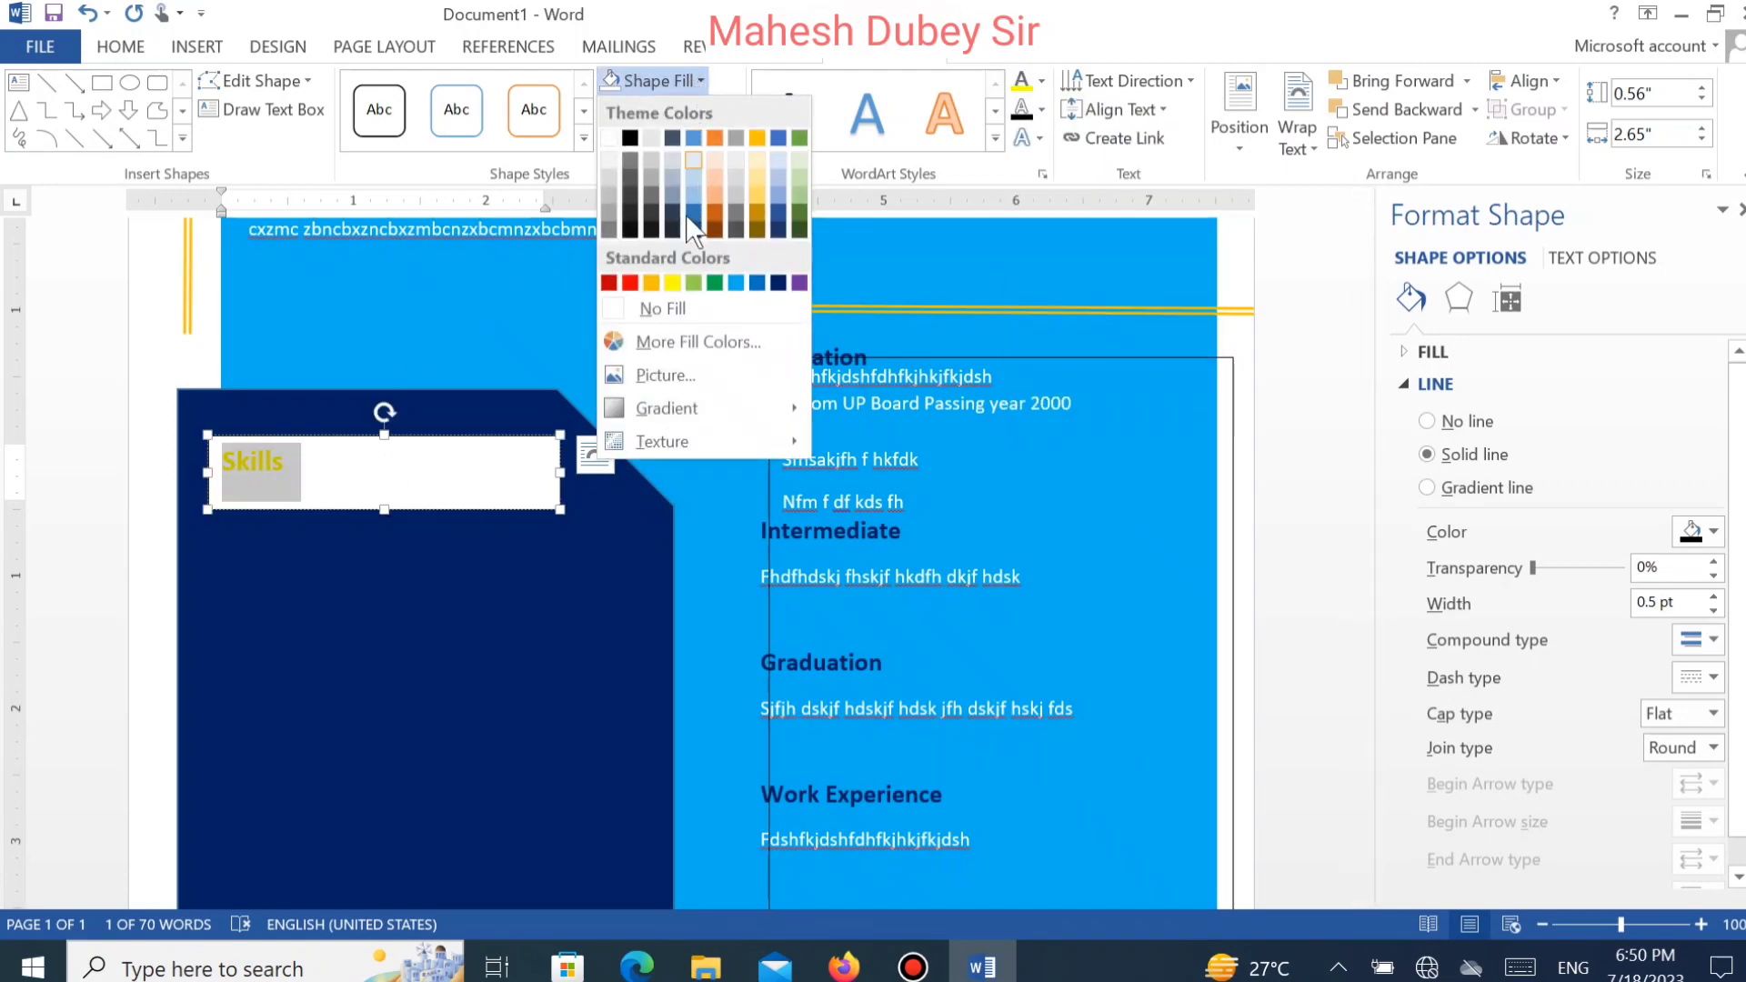
click(656, 309)
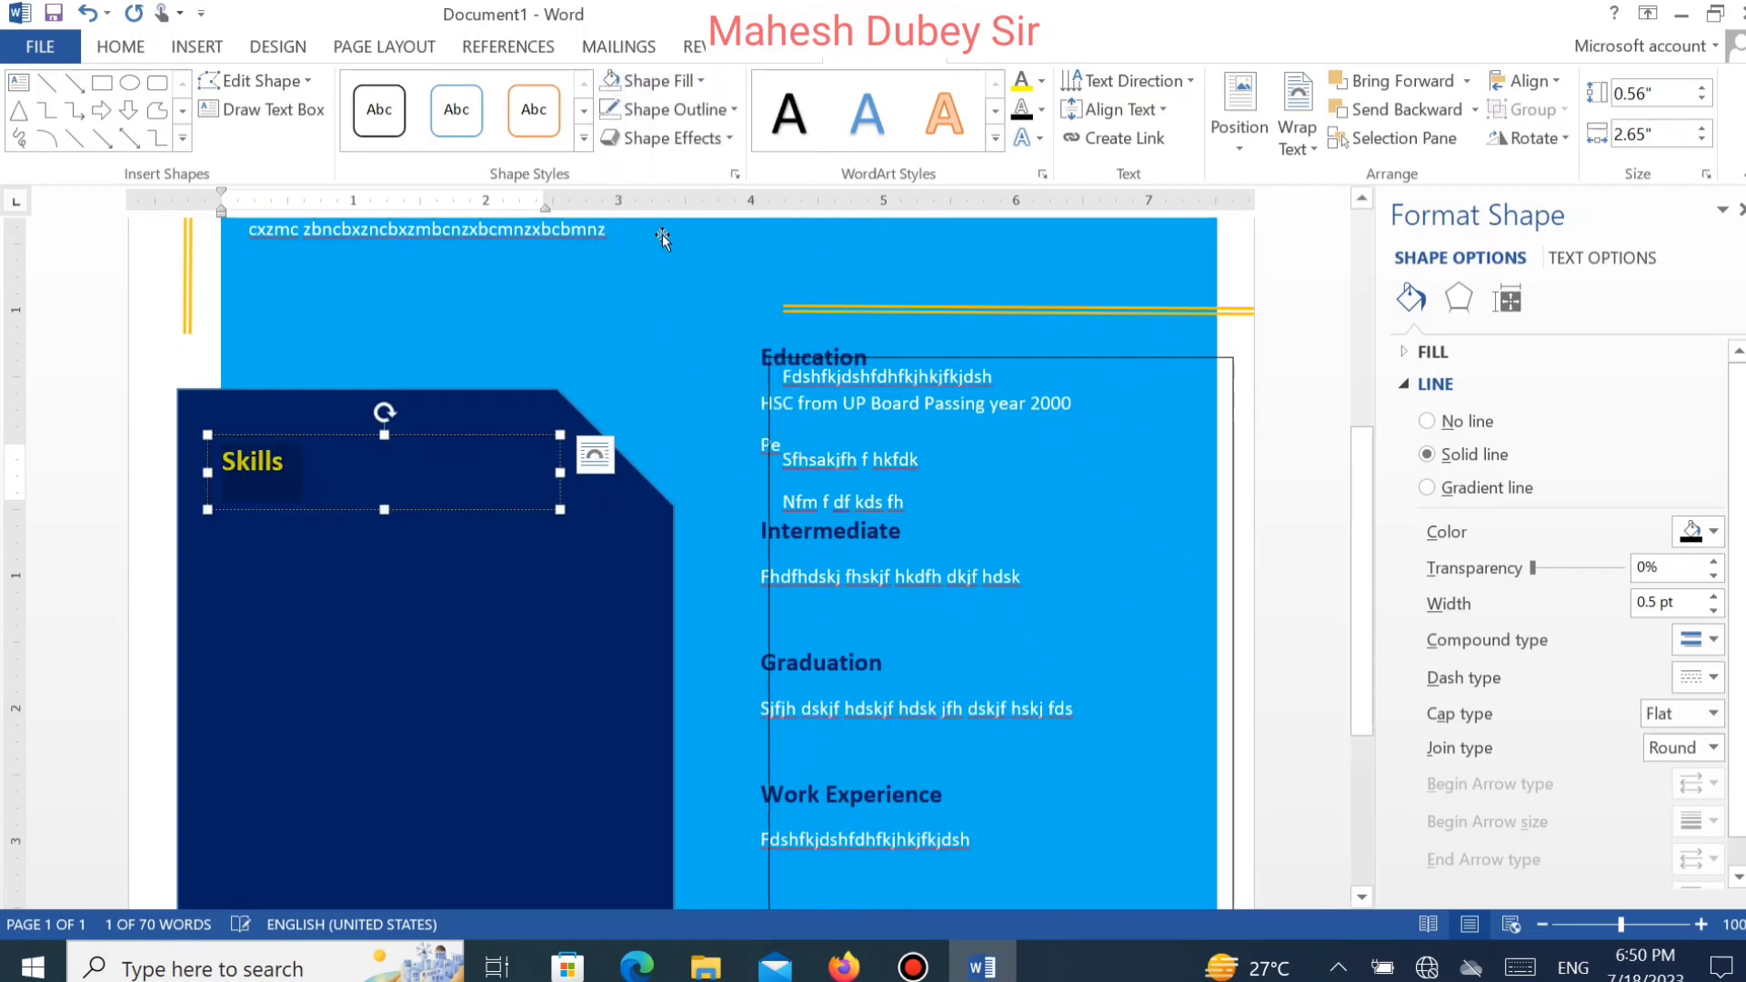
Remove the outline of the Skills text box and undo the stray duplicate of that box.
click(695, 111)
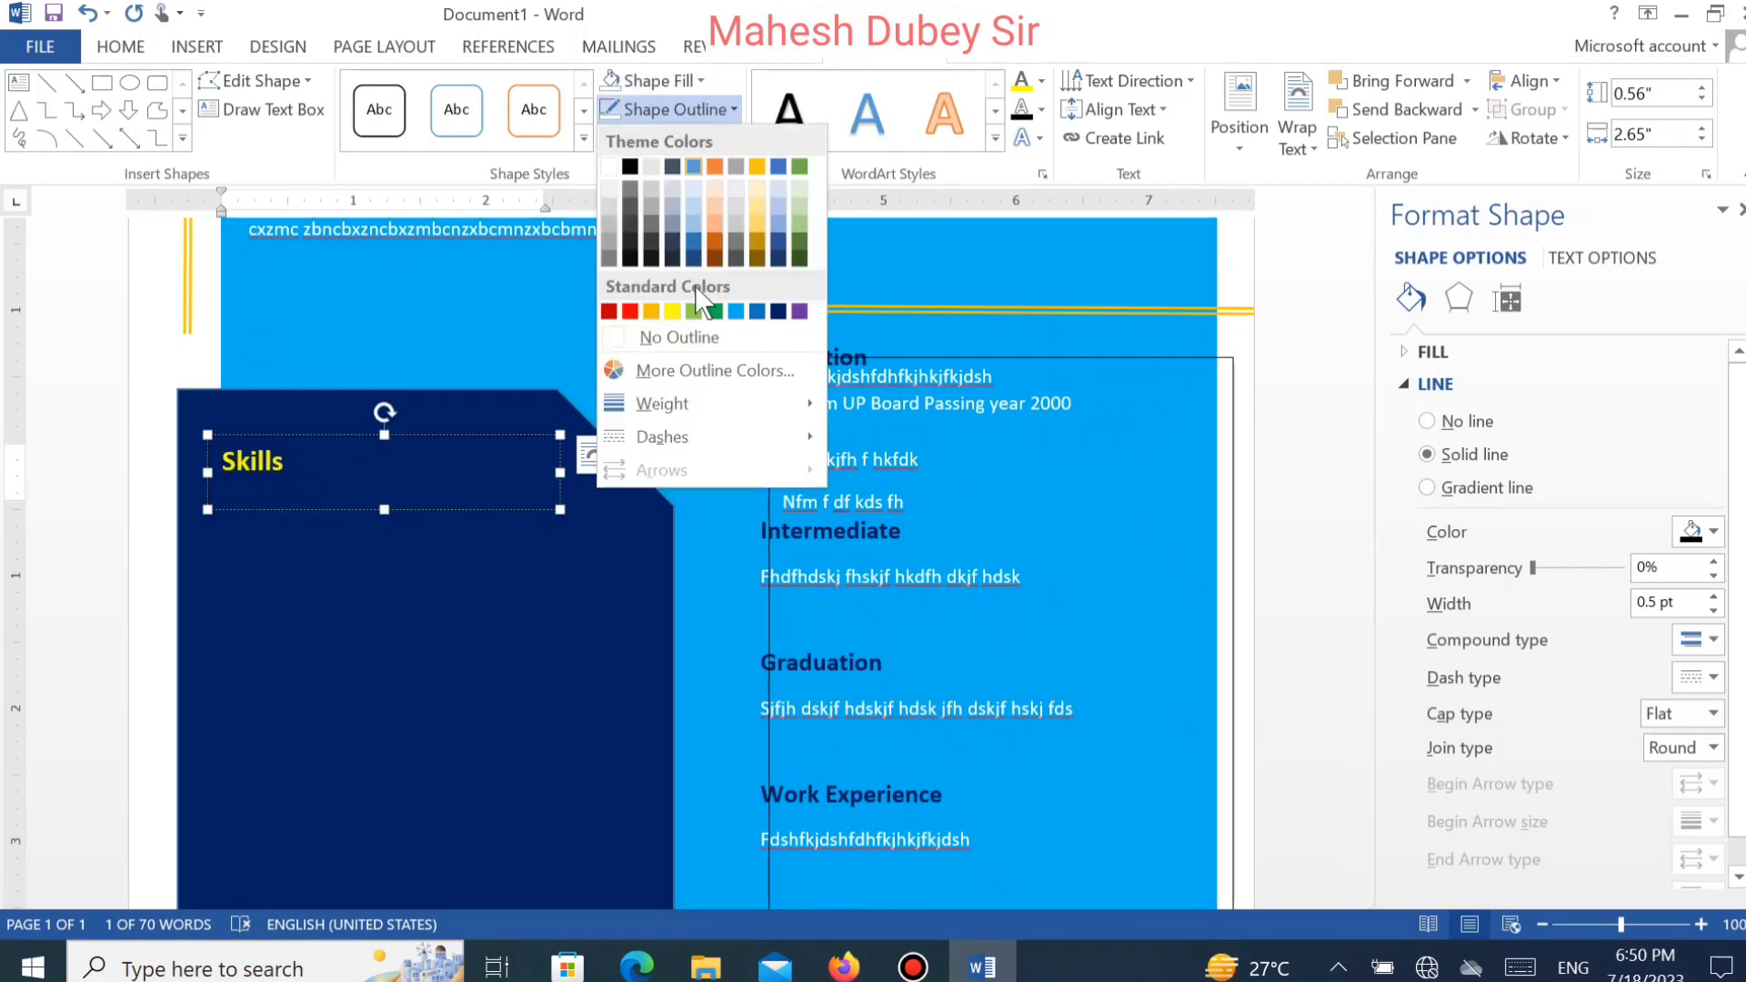
click(684, 331)
click(537, 482)
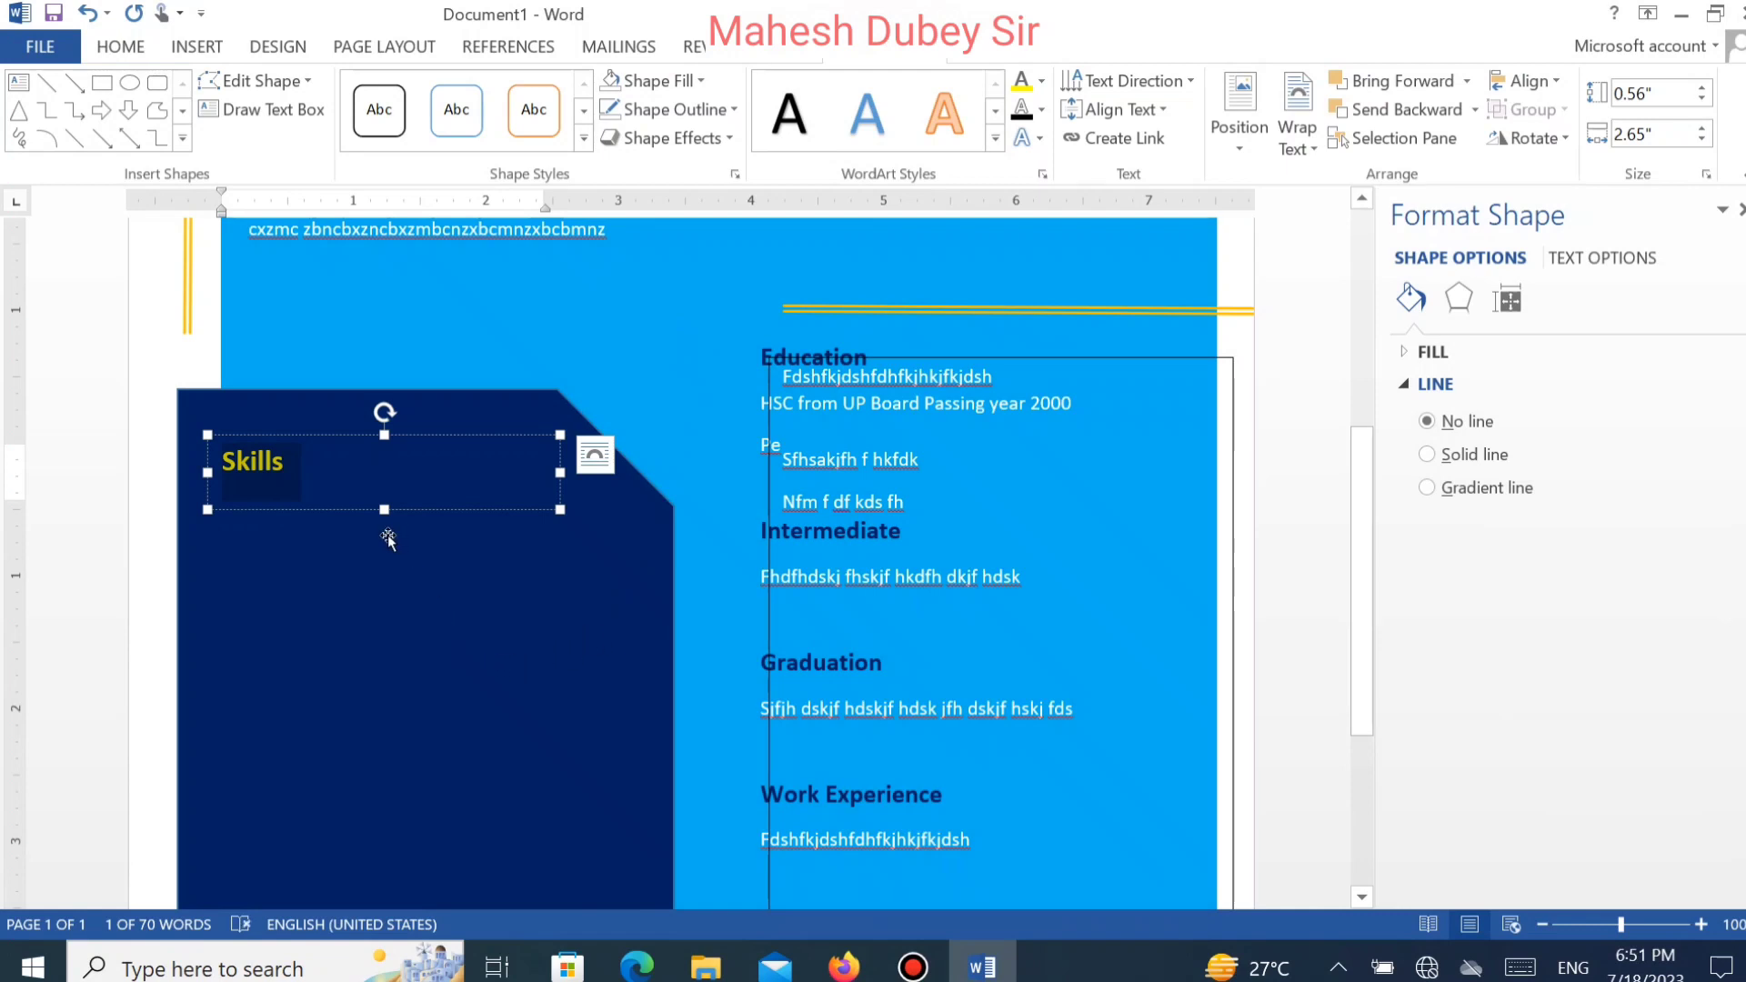
click(264, 109)
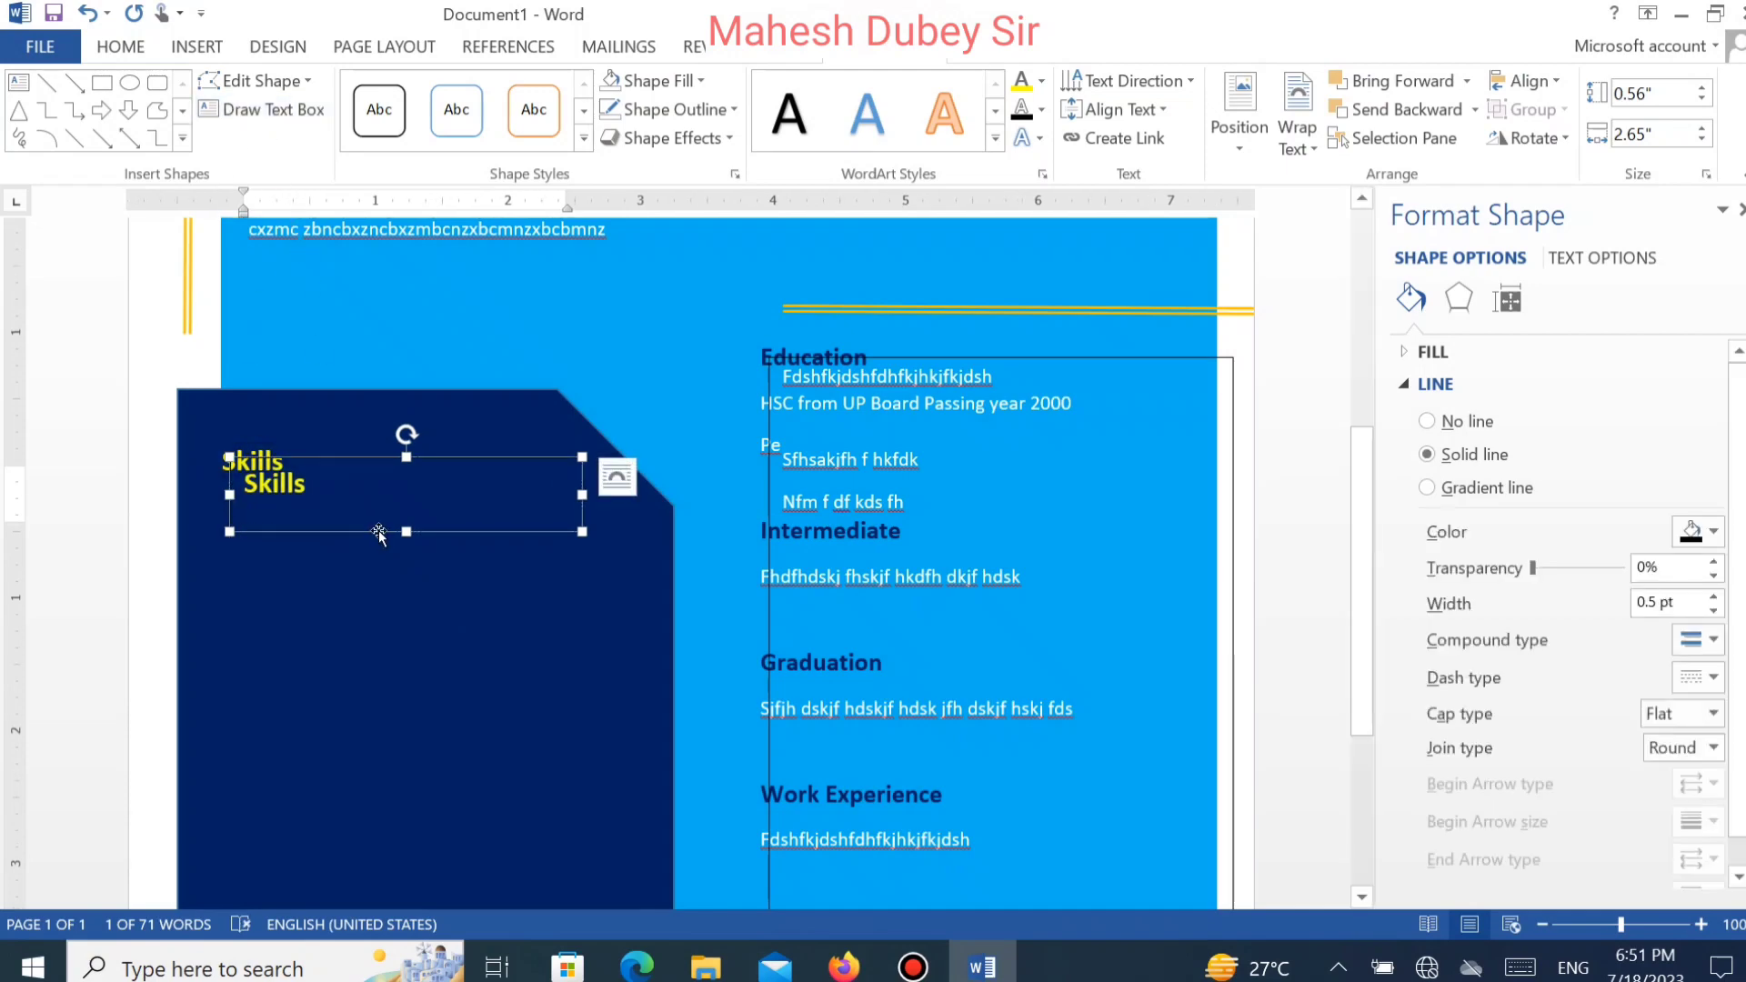
key(ctrl+z)
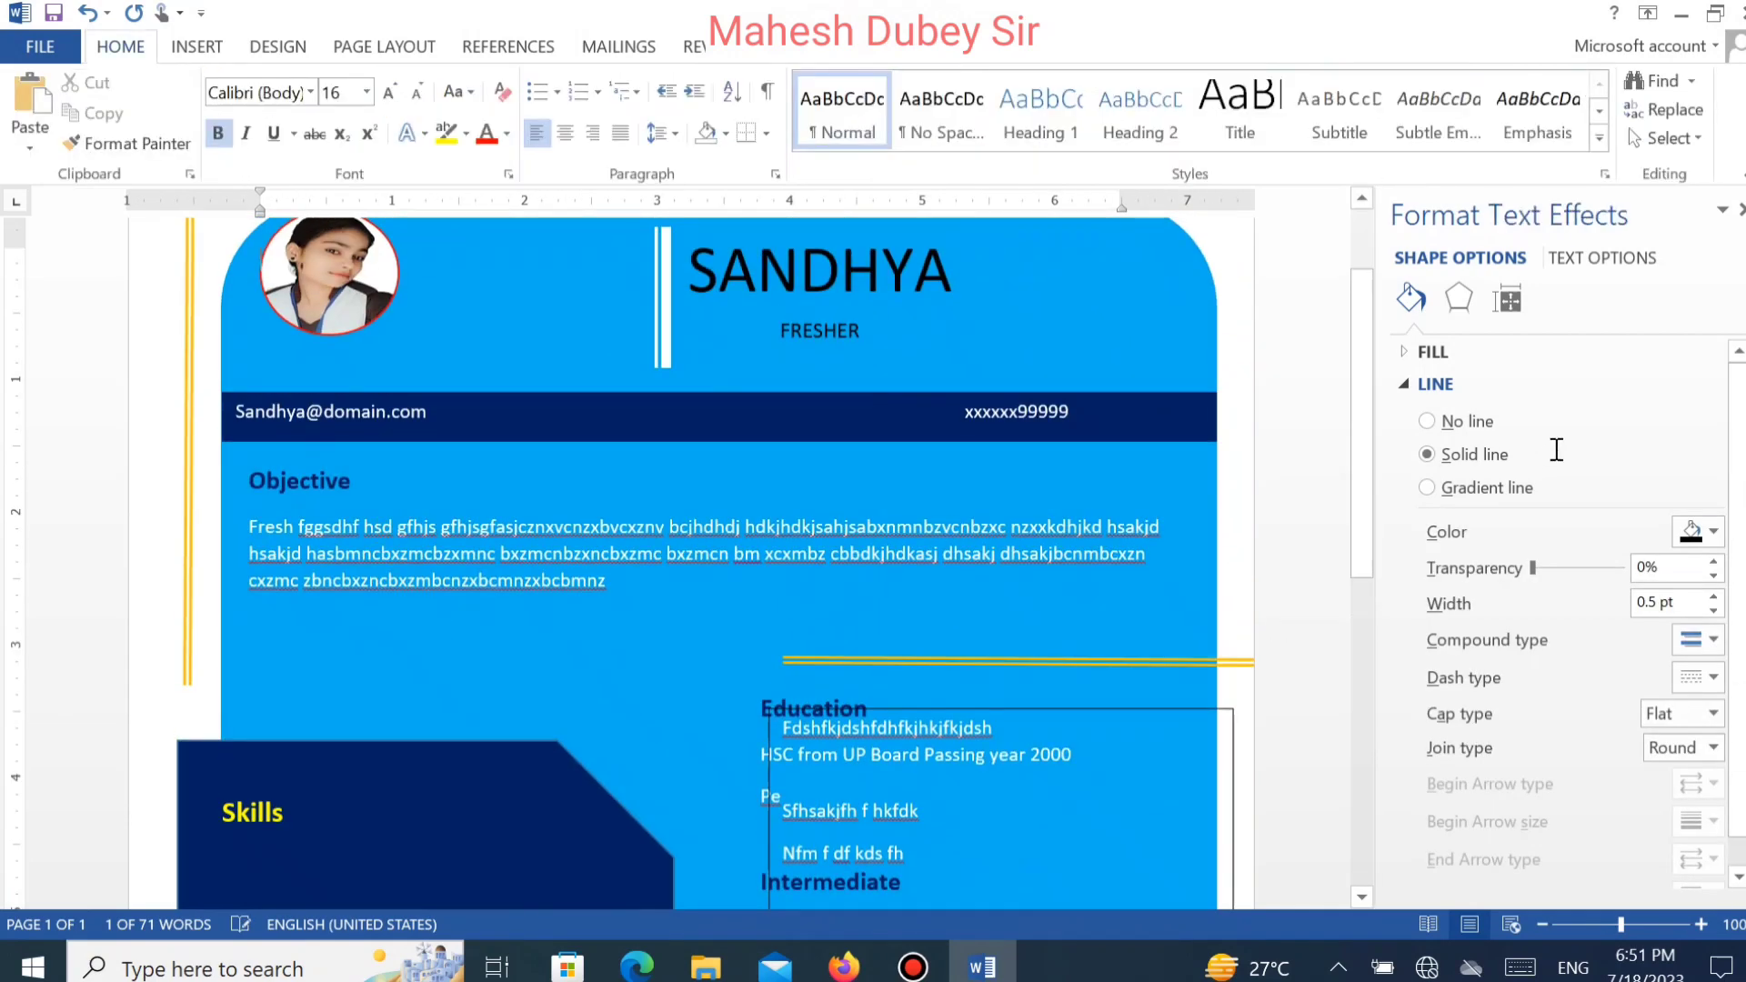
Draw a text box about 3.22" wide and 2.26" high beneath the Skills heading in the dark blue shape.
drag(1361, 471, 1348, 671)
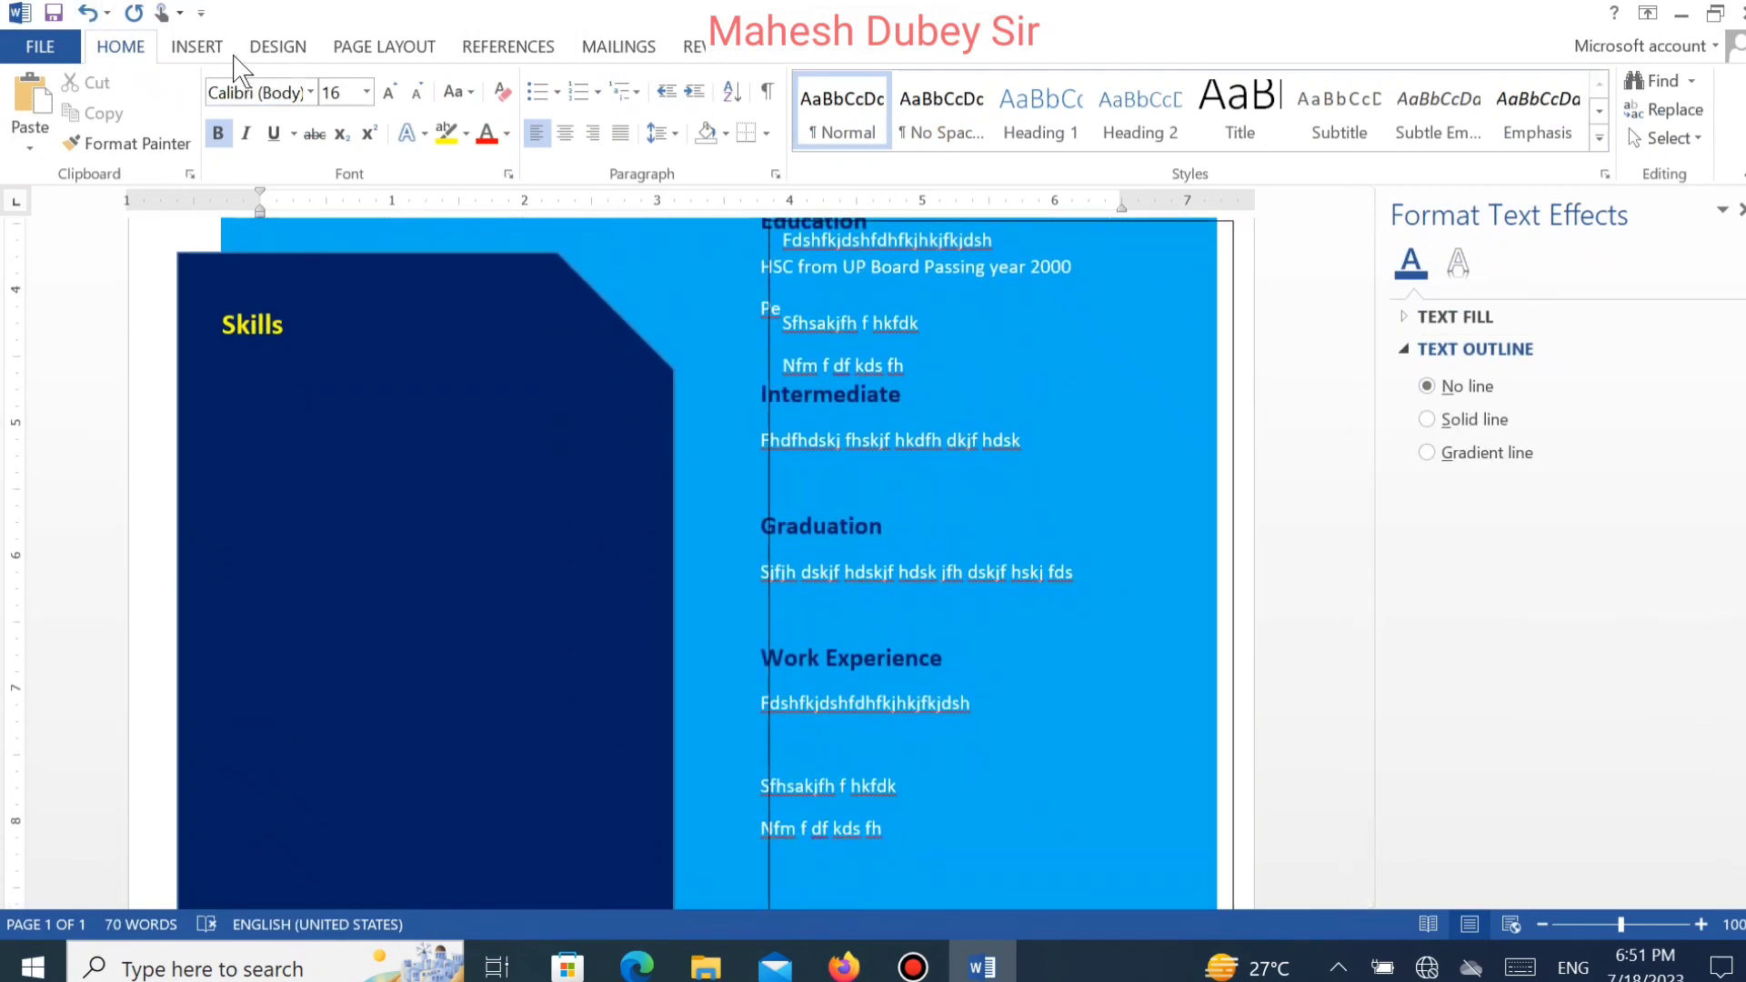
click(202, 54)
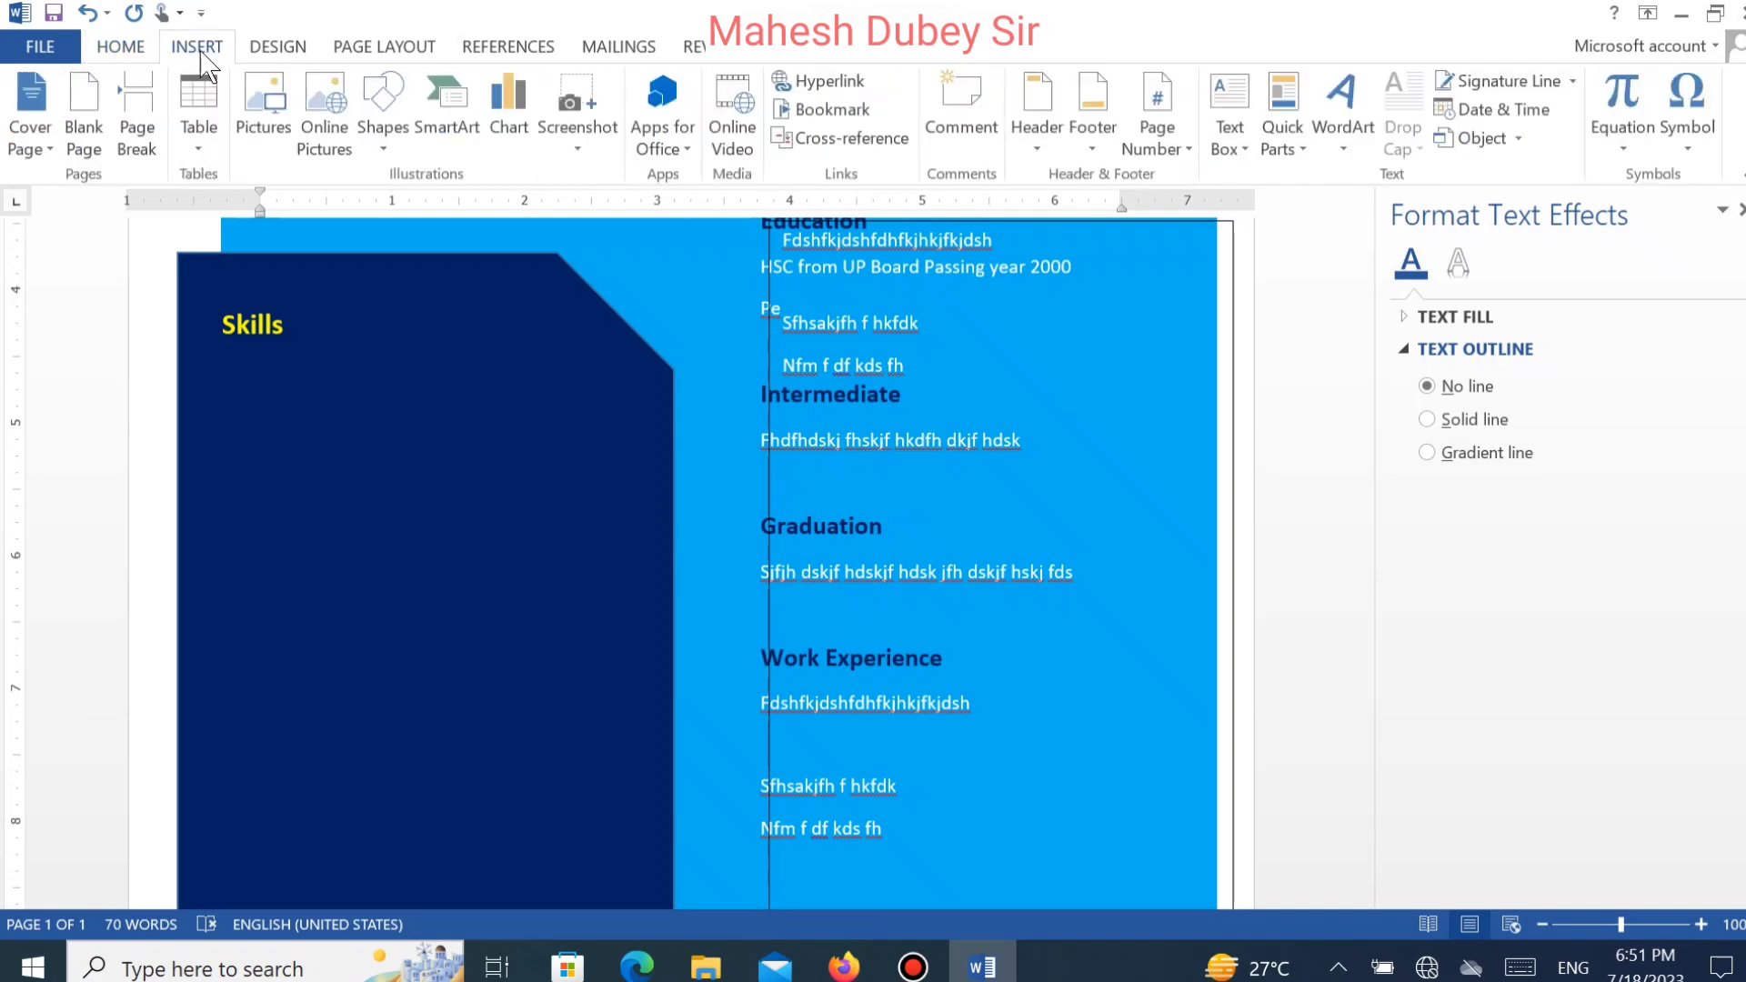
click(1242, 136)
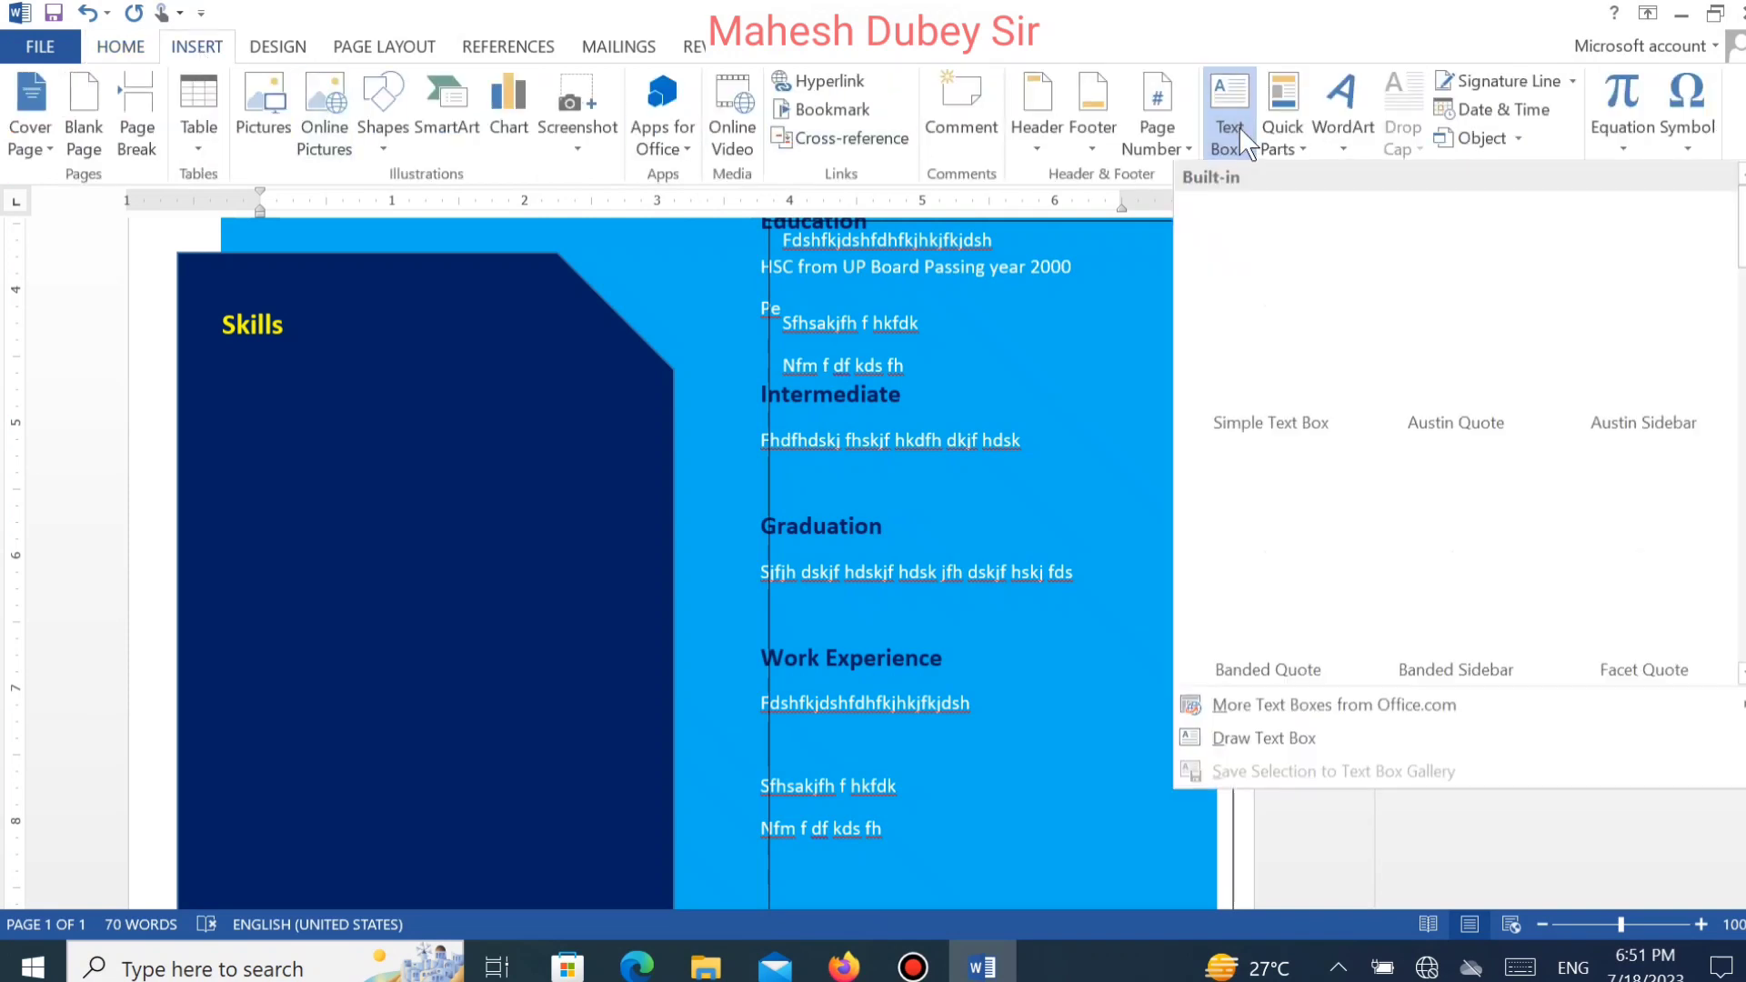
click(1264, 737)
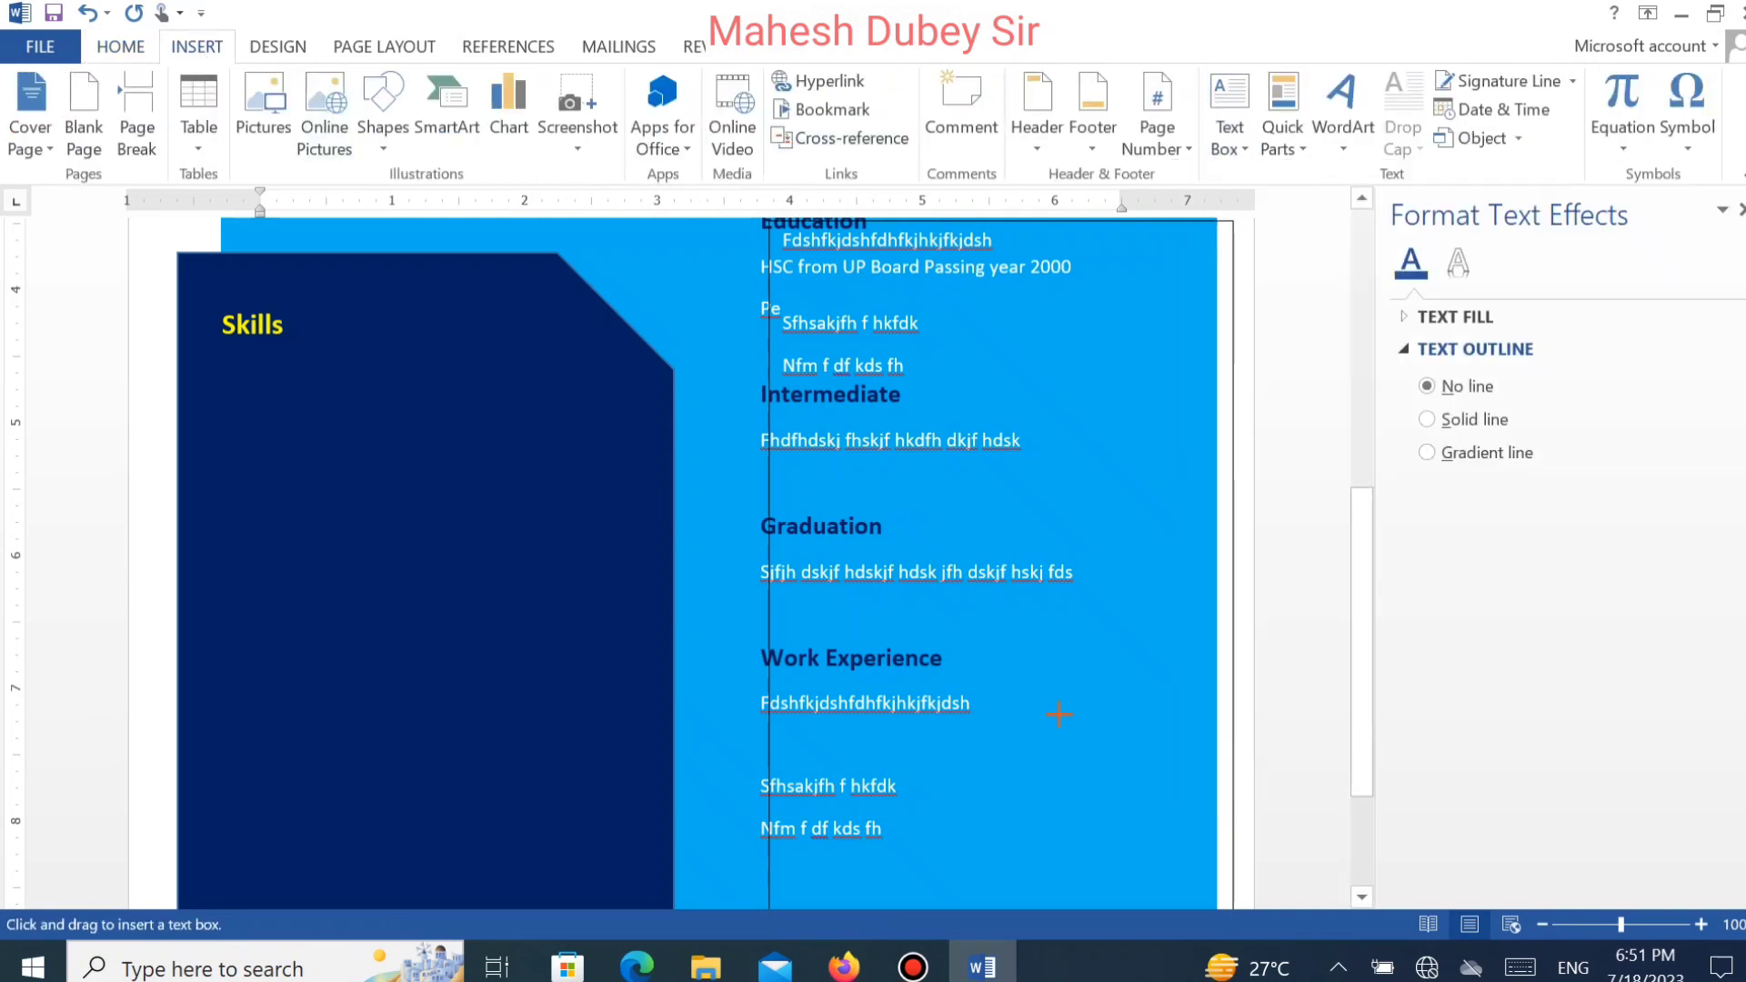
drag(208, 375, 208, 375)
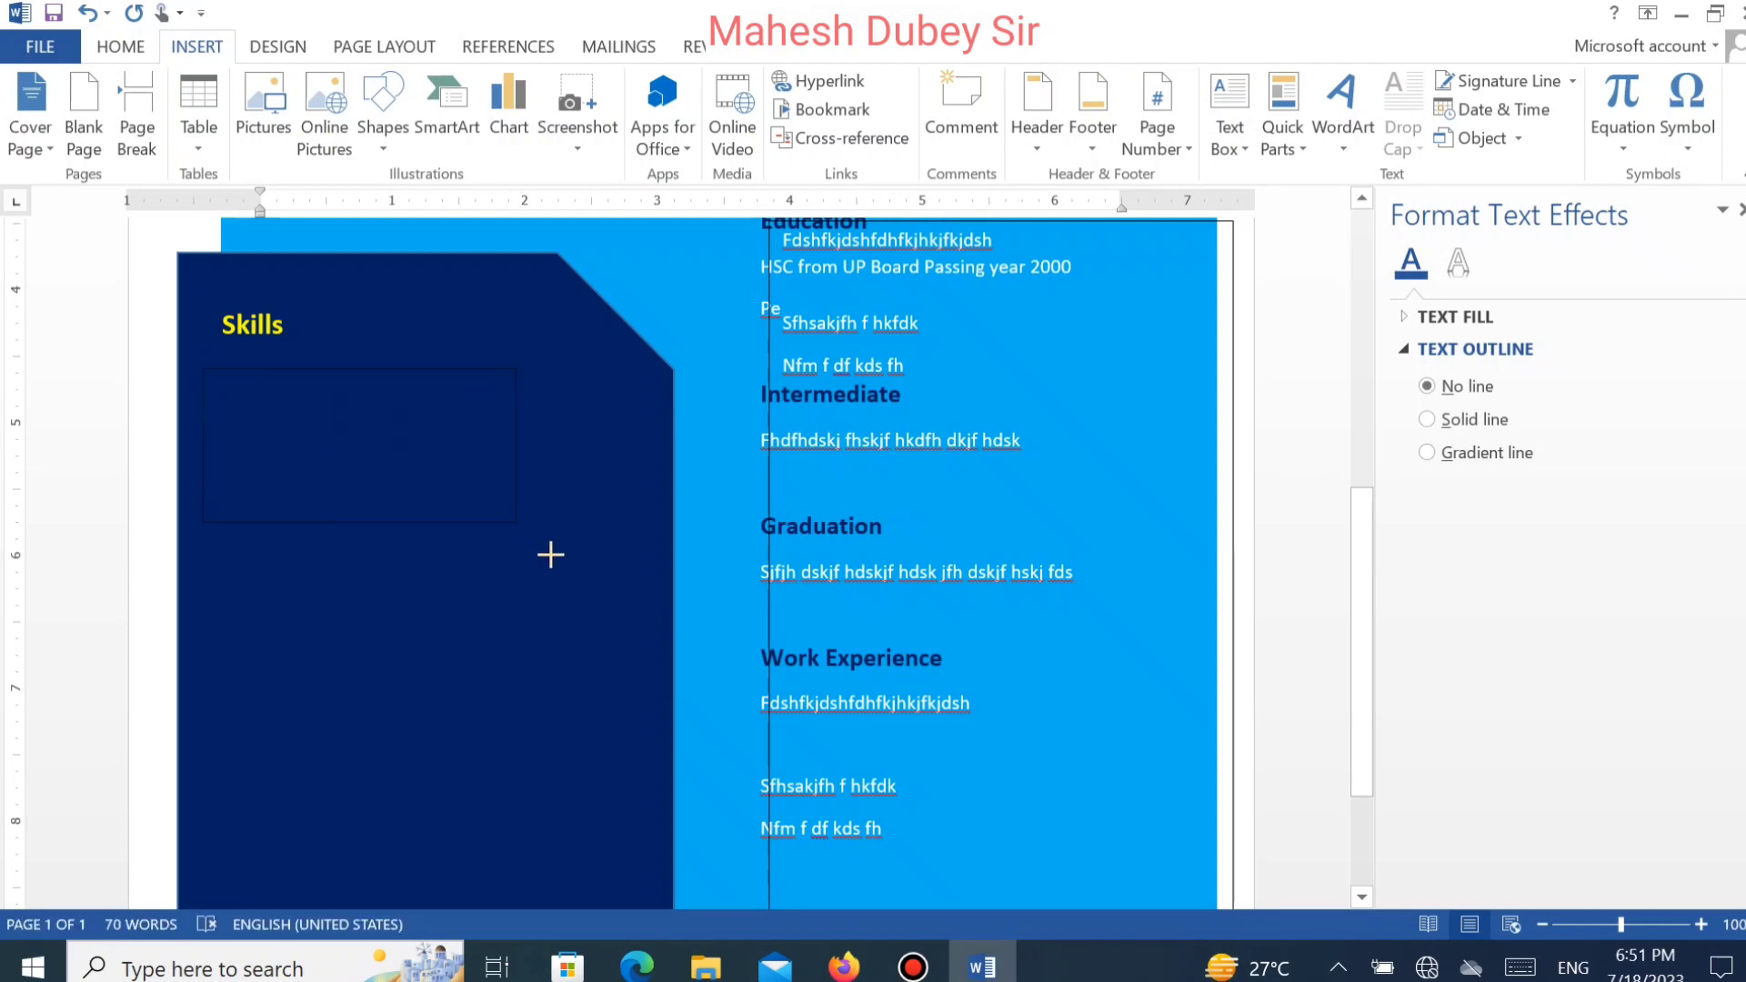
drag(629, 670, 629, 670)
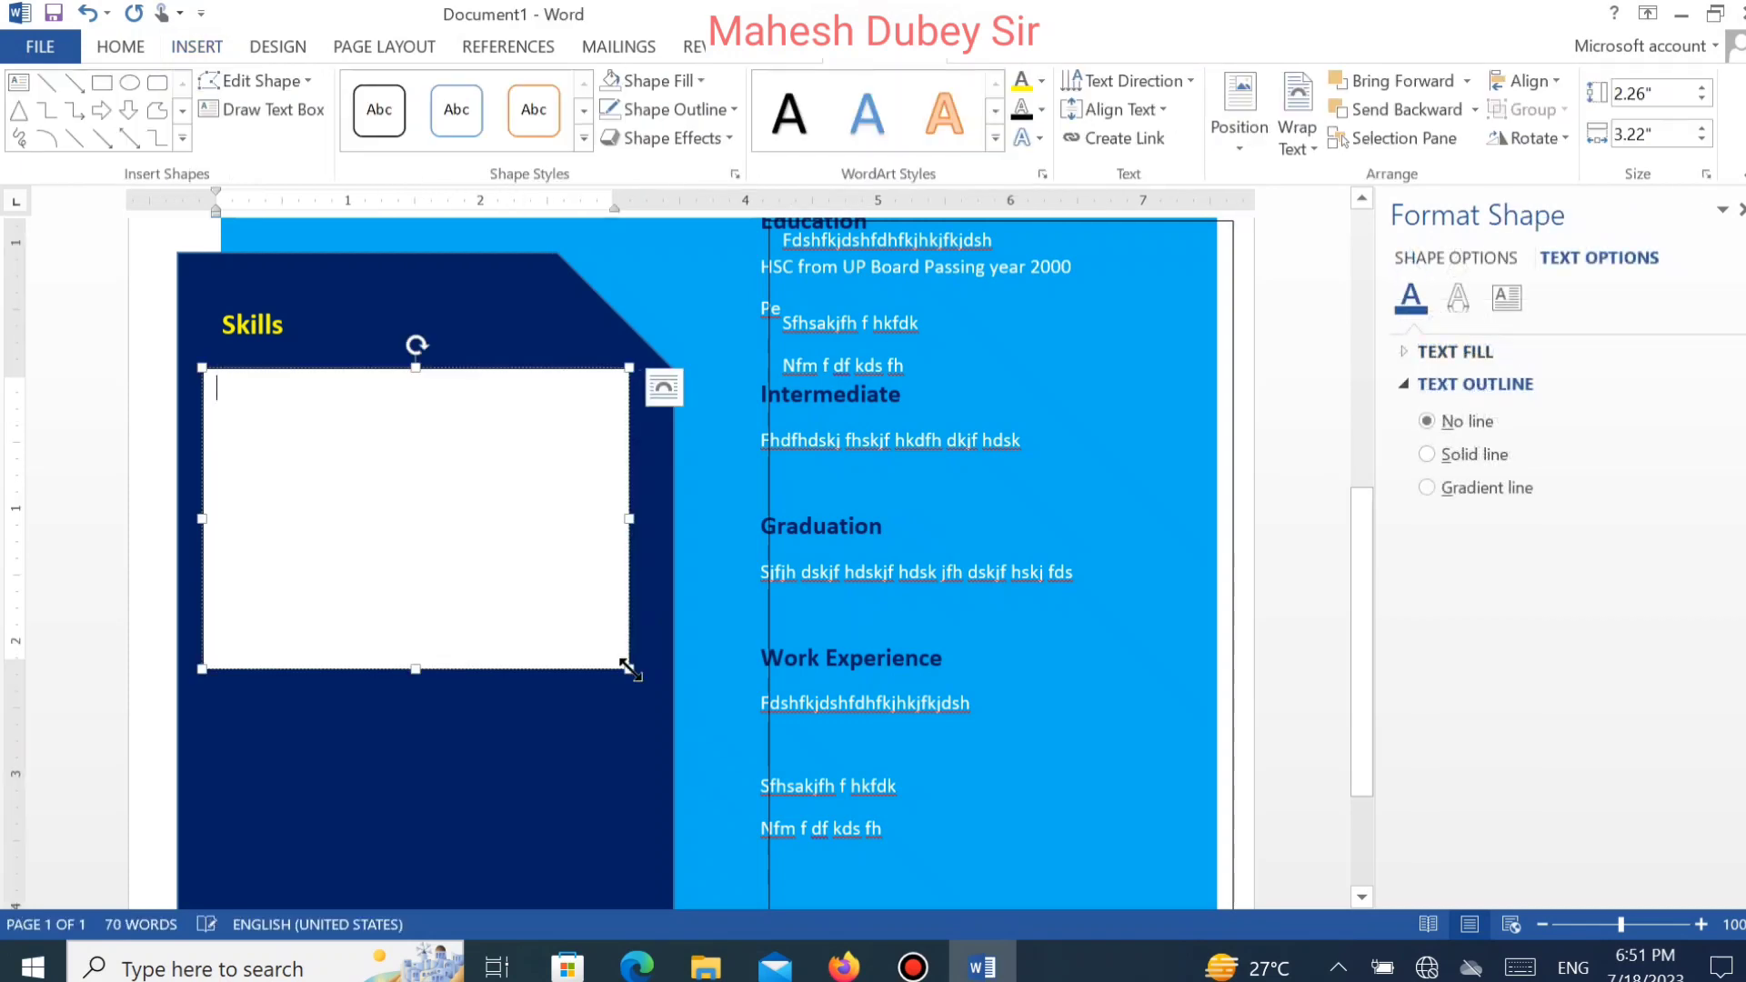
Fill the text box with four placeholder lines: "Adghgsajhgfhdgsjds", "Sdfdsgfdgfdgfdg", "Sdgs" and "Dsfdsgfdsgfdsgf".
text(adg)
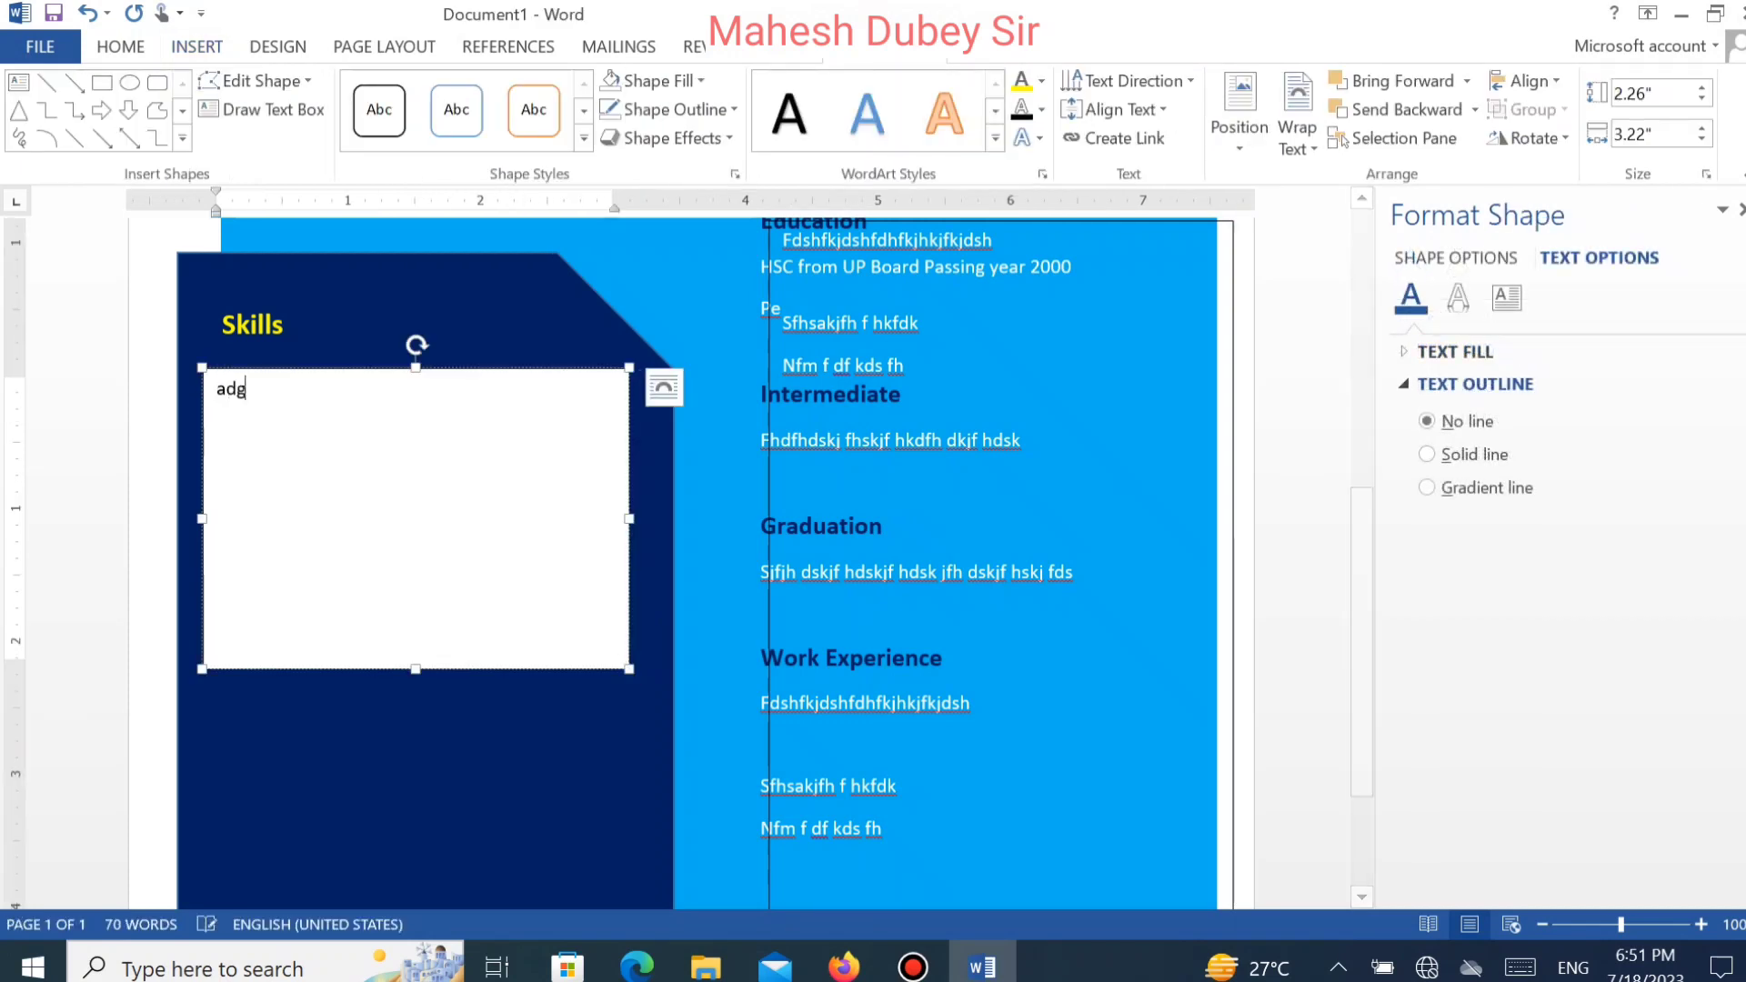
text(hgsajhgfhdgsjds)
key(Return)
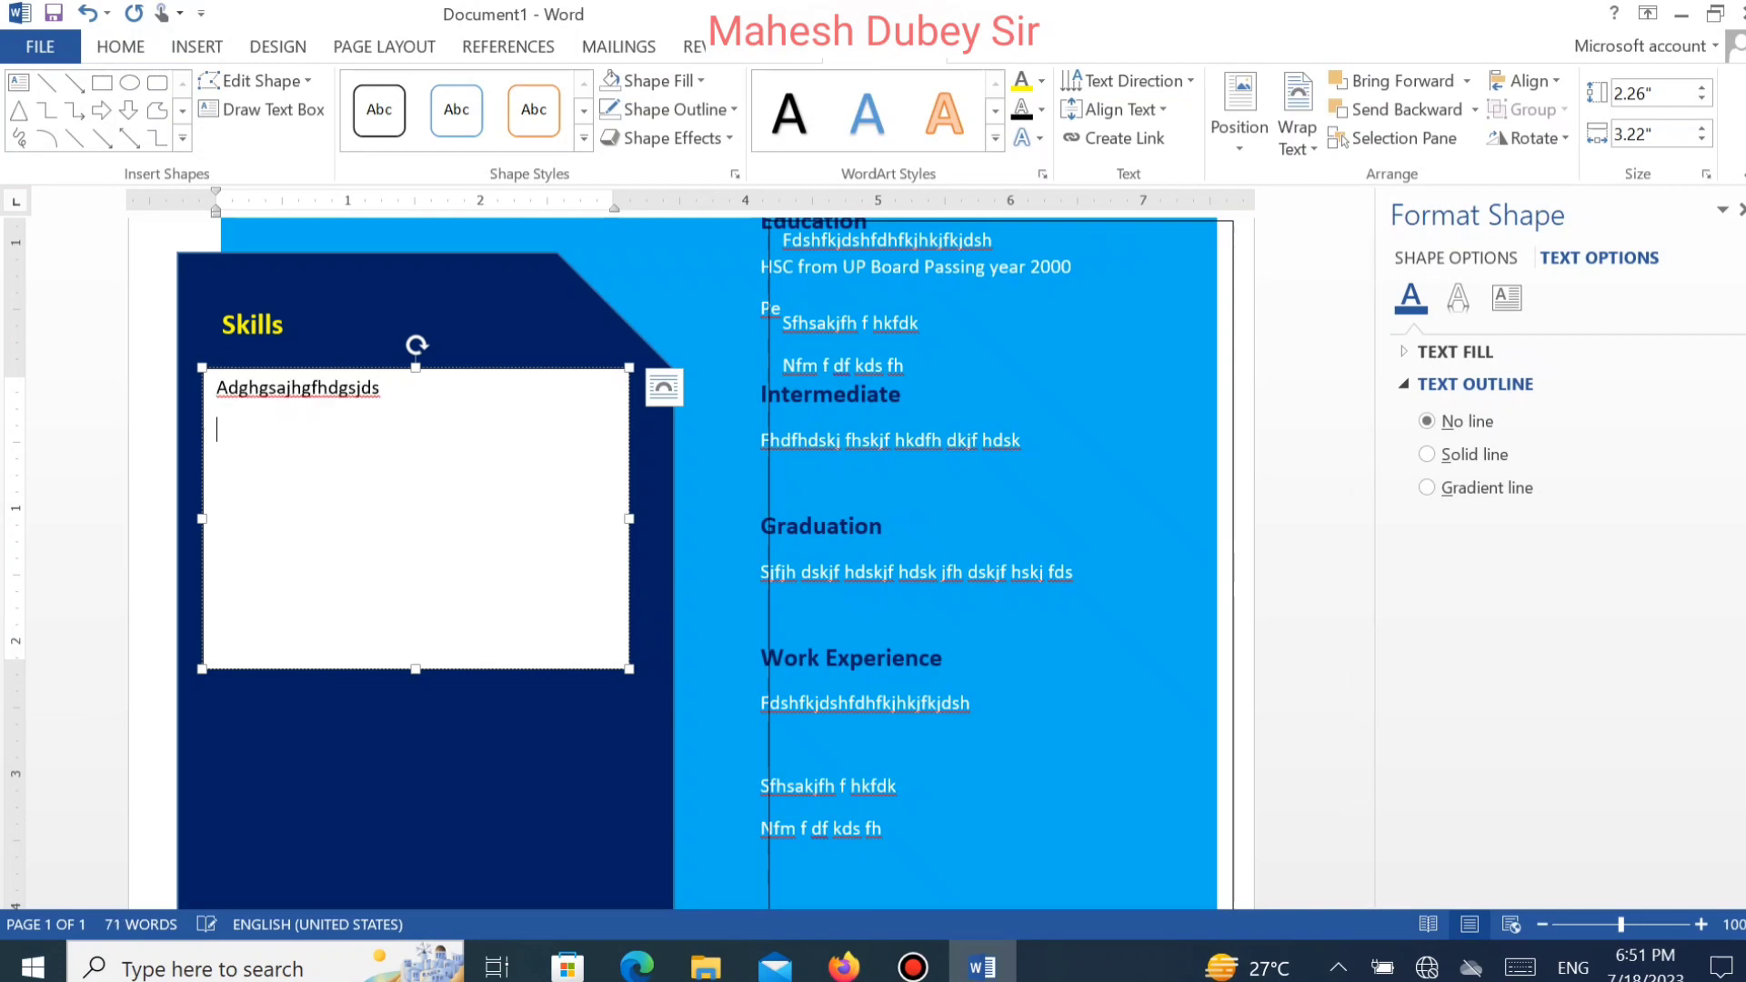
text(sdfdsgfdgfdgfdg)
key(Return)
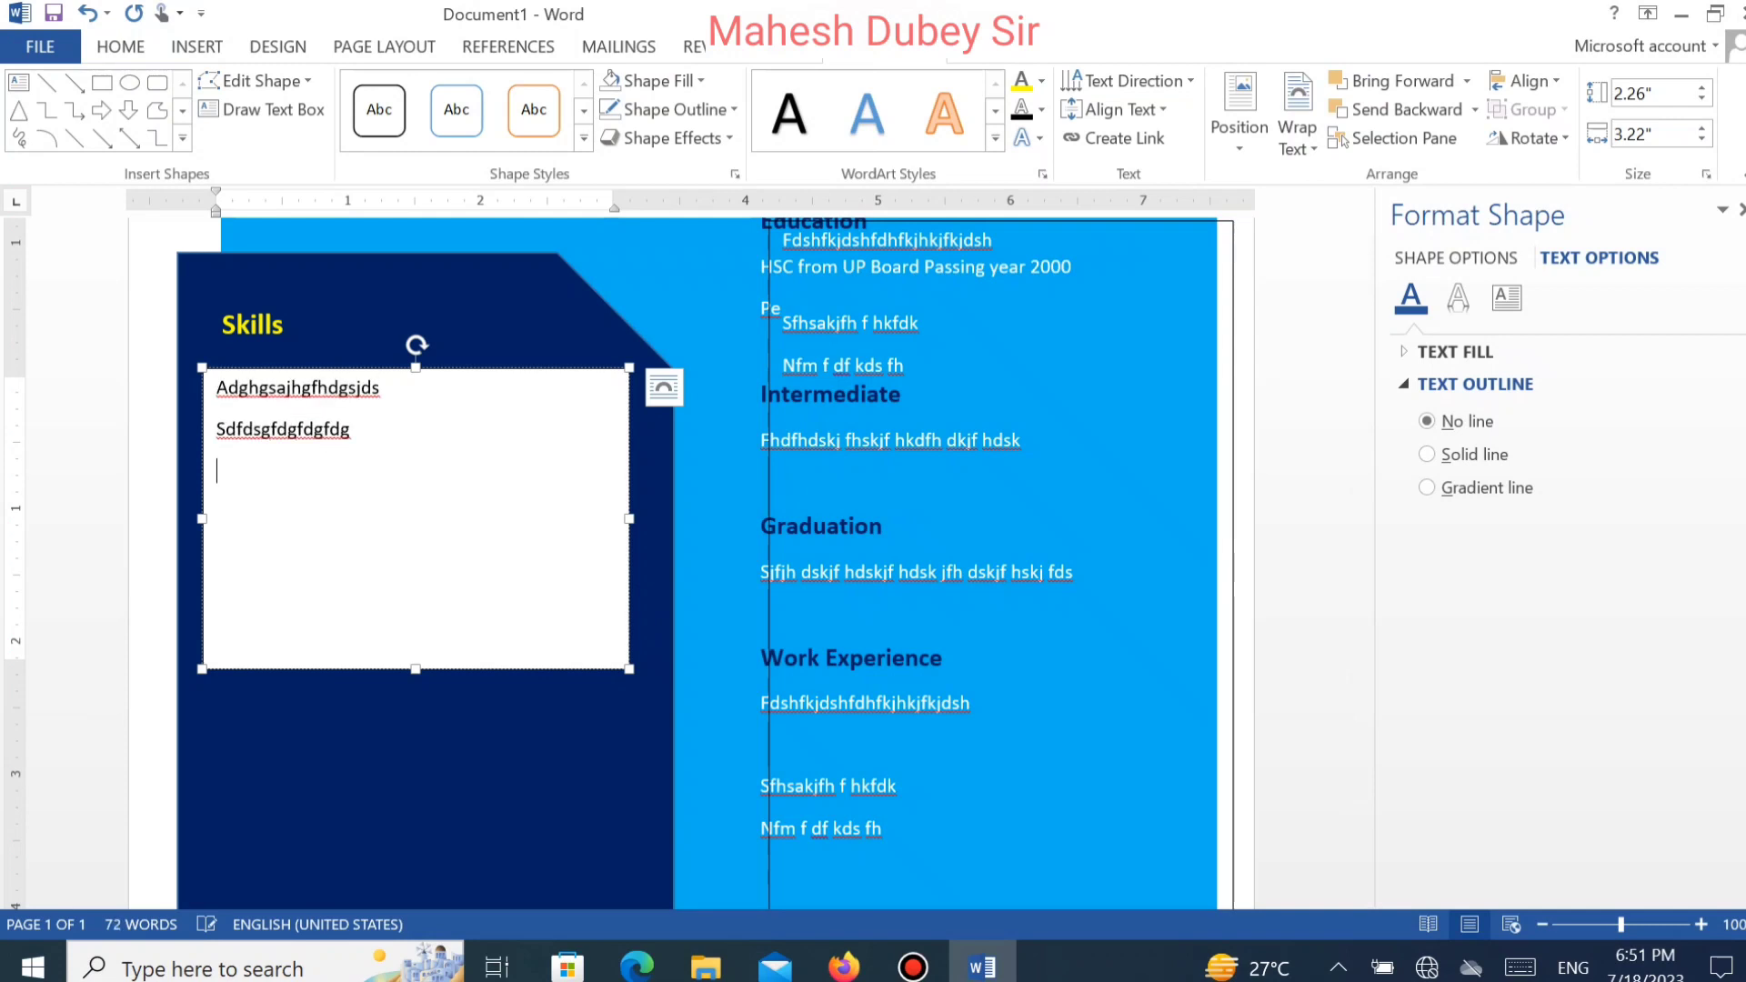
text(sdgs)
key(Return)
text(dsfdsgfdsgfdsgf)
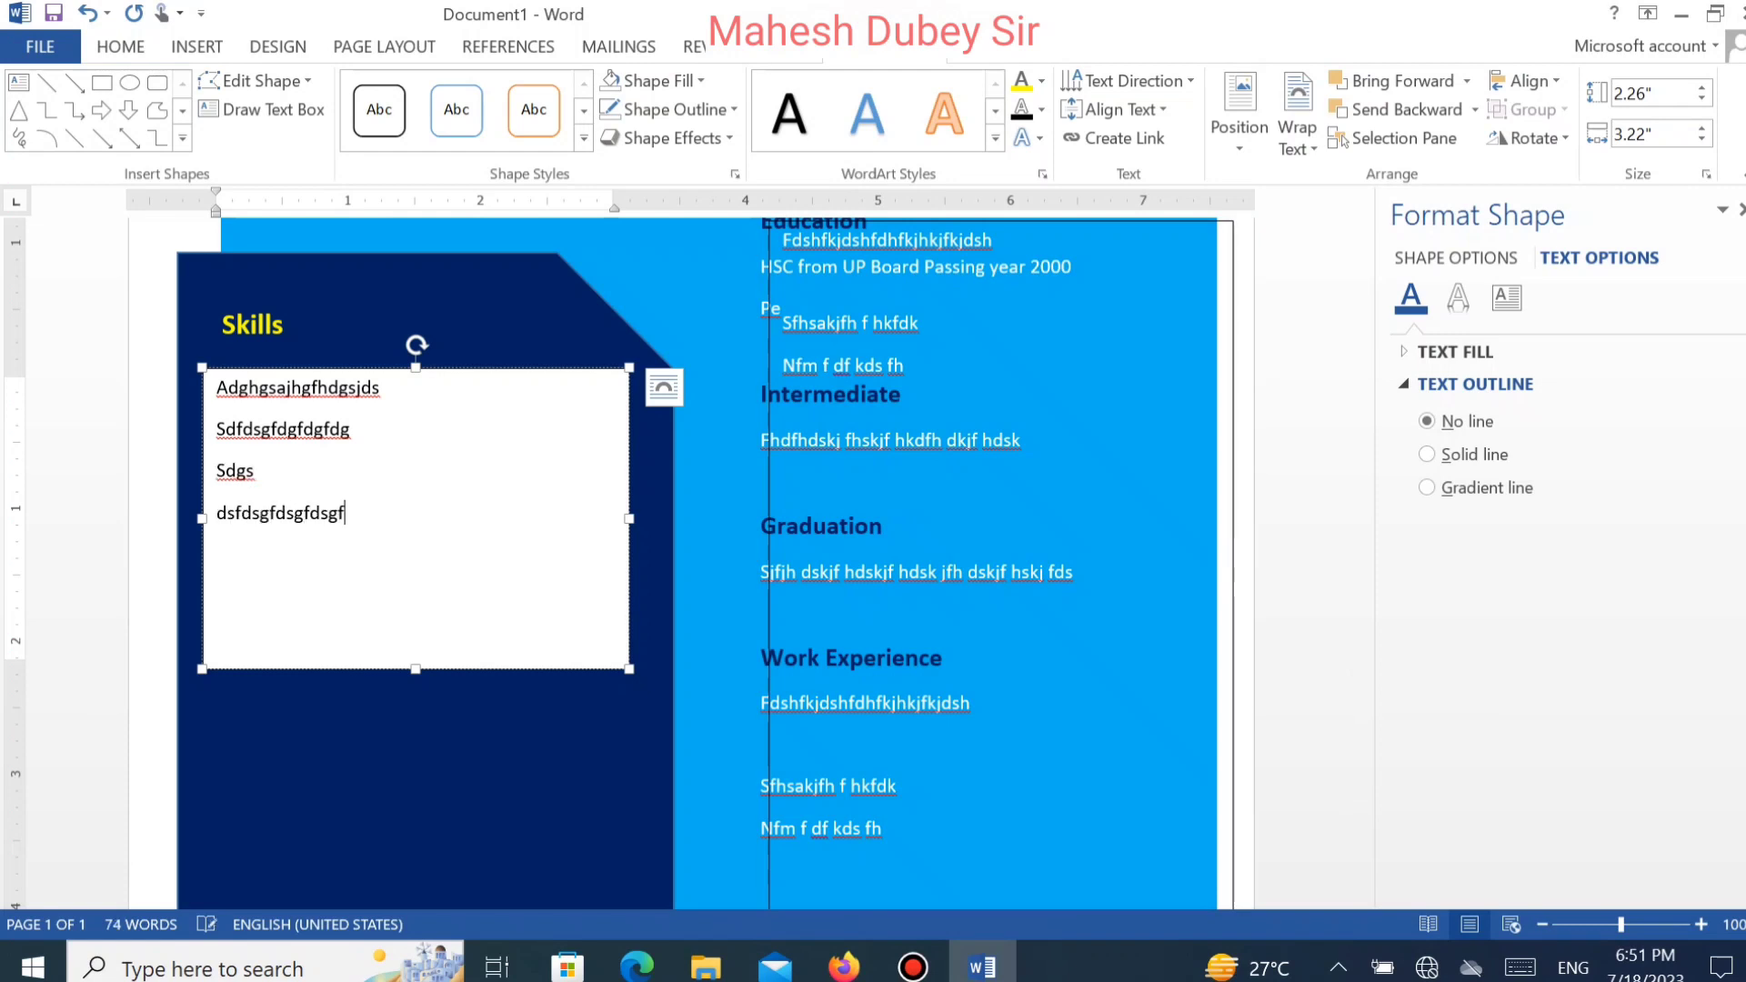
key(Return)
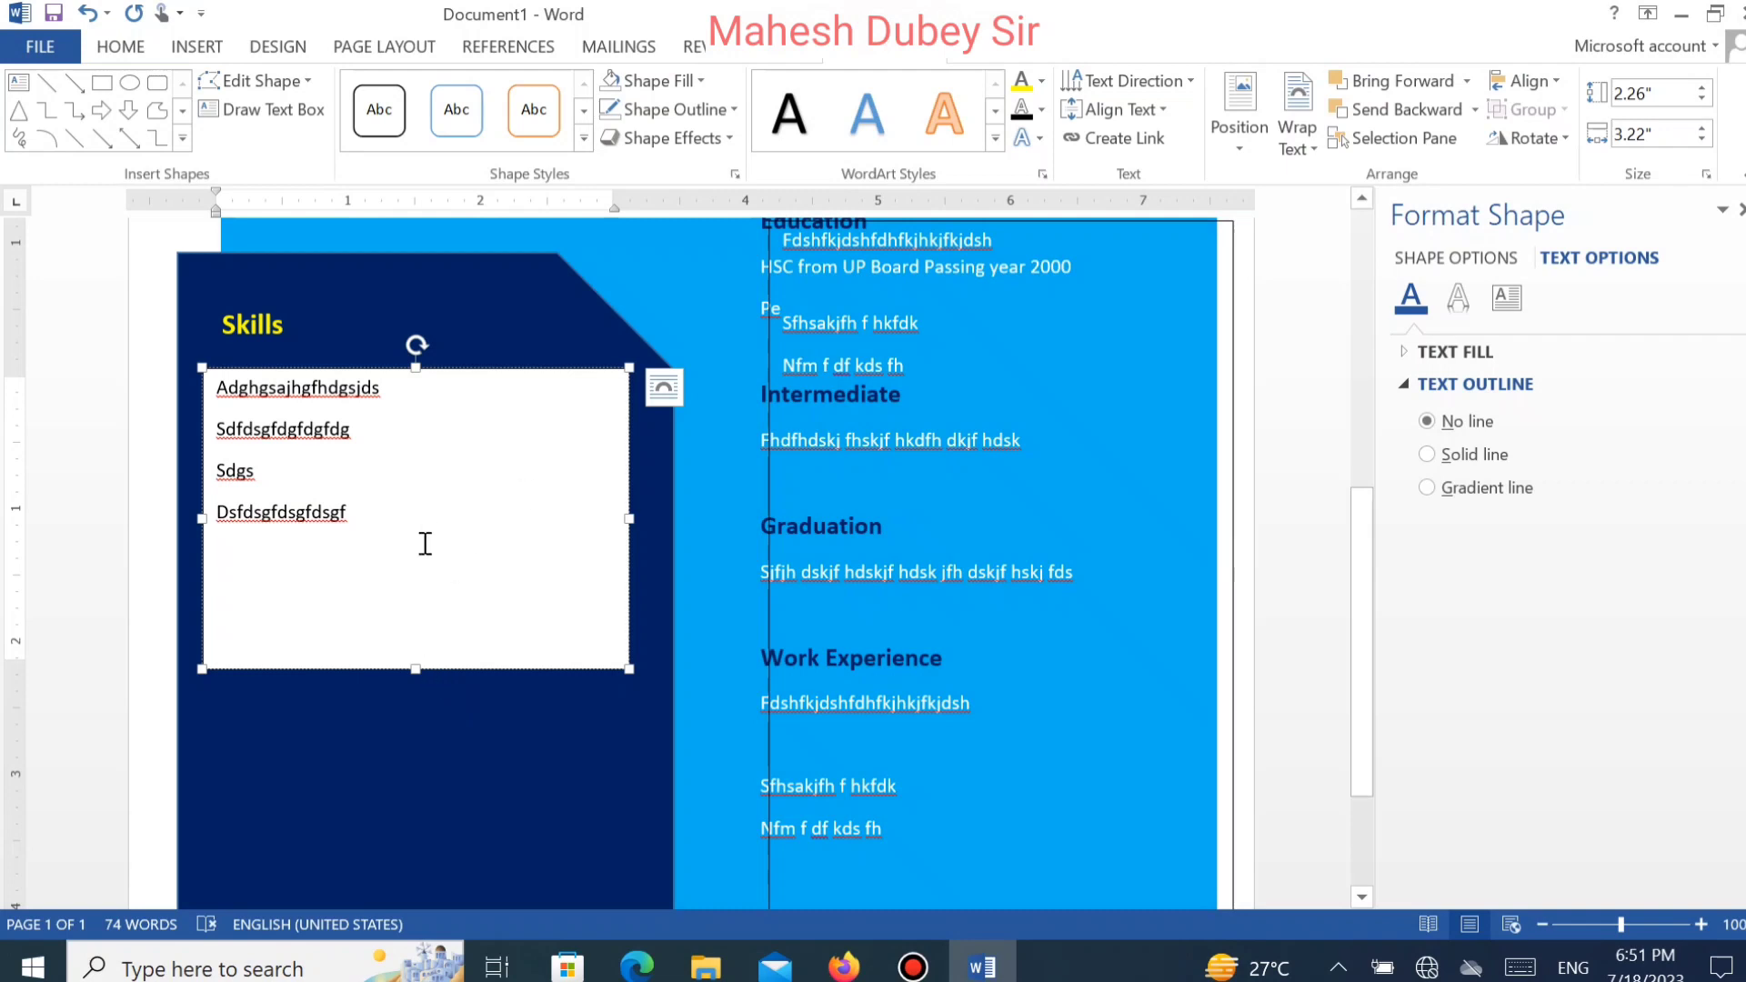
Set the line spacing of the four placeholder lines beneath Skills to 2.0.
drag(420, 546, 210, 382)
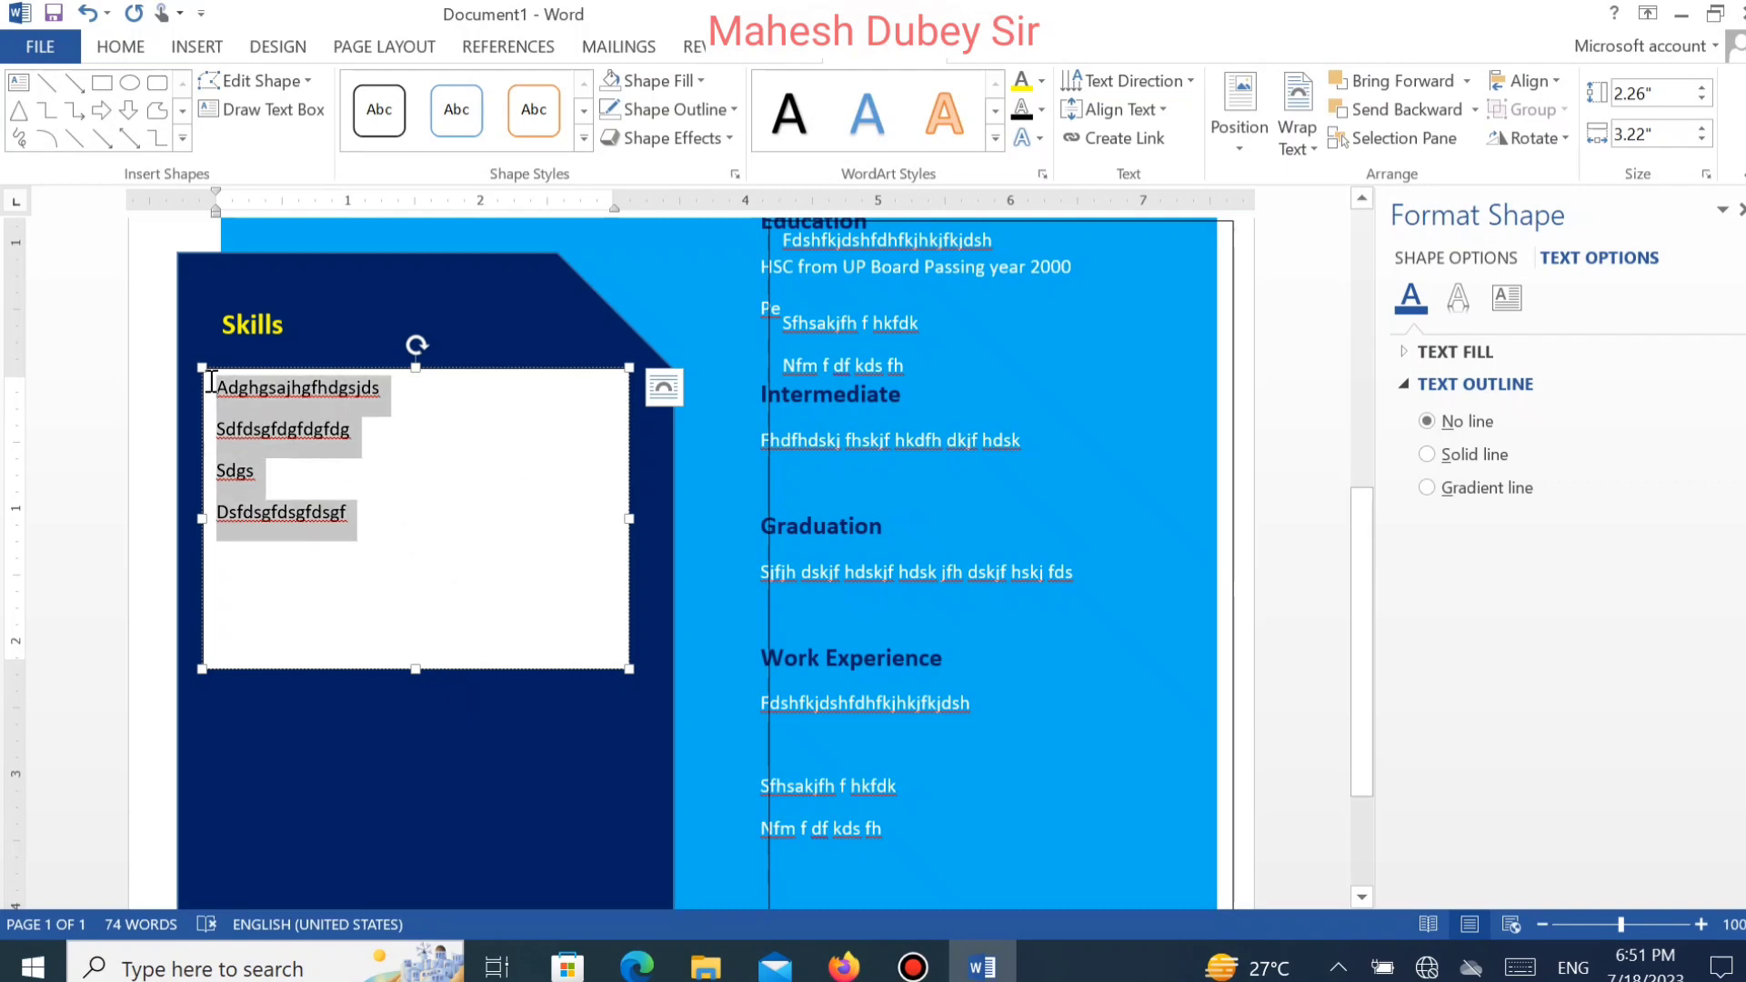
click(132, 50)
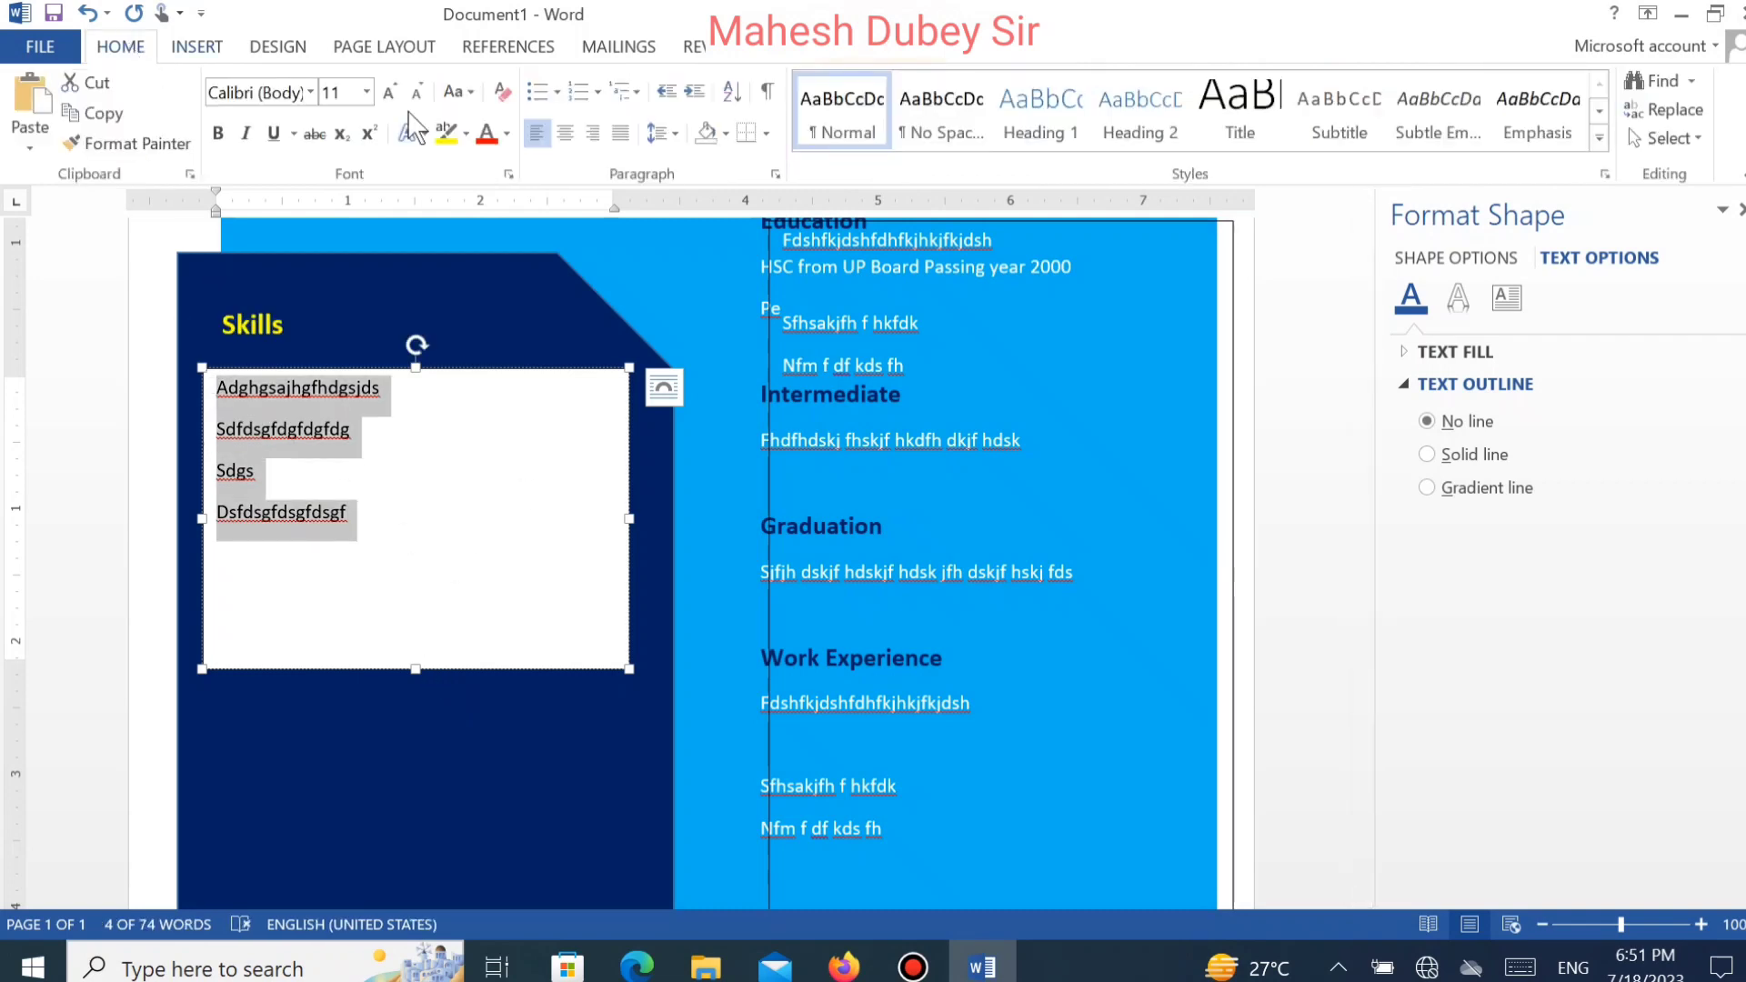
click(657, 136)
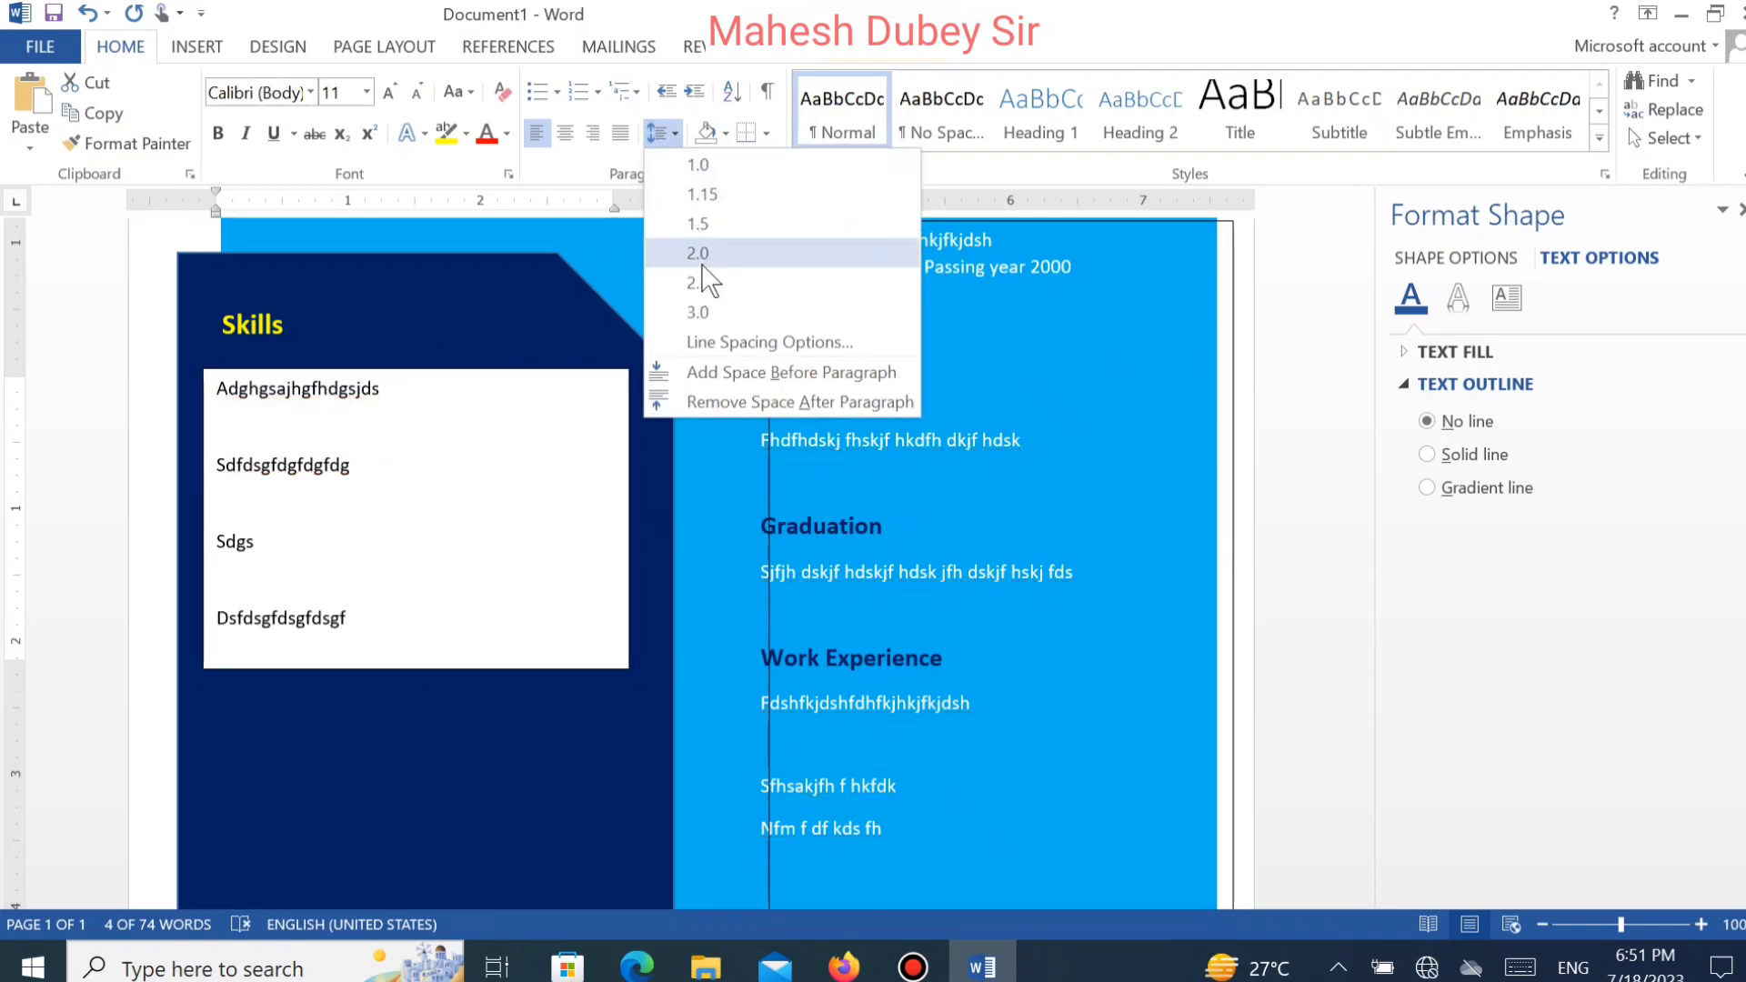
click(700, 280)
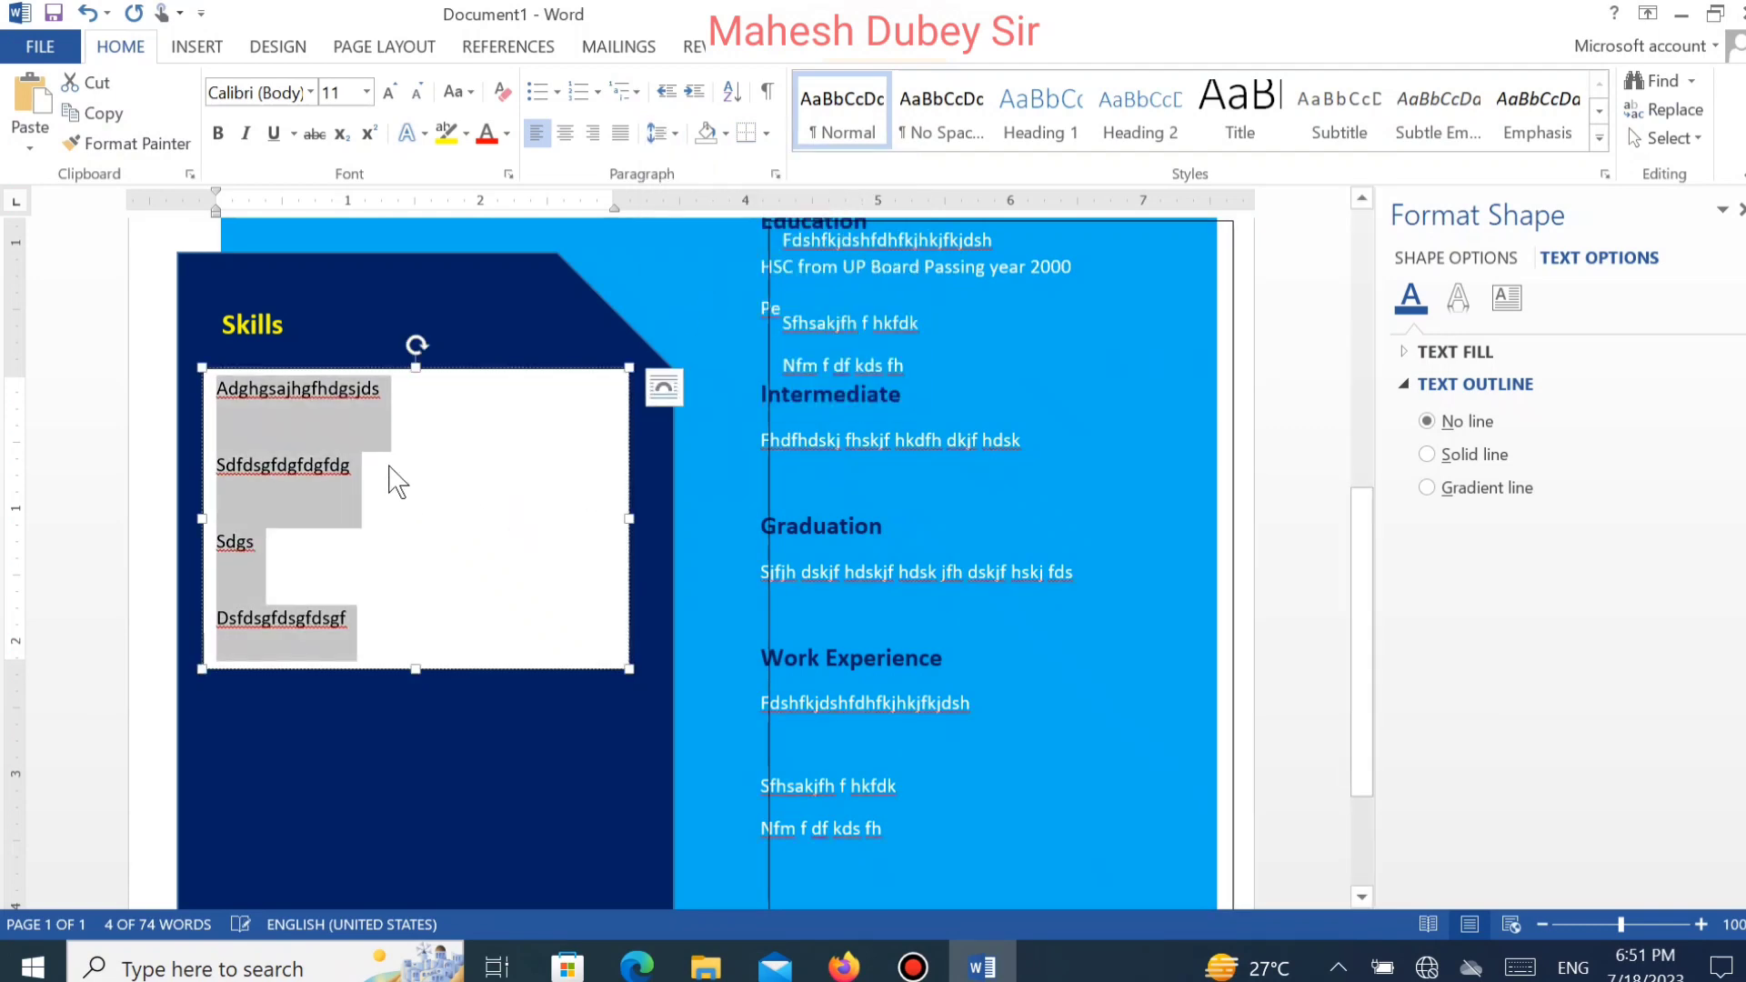
Remove the fill of the text box beneath Skills and colour its placeholder lines white.
click(870, 52)
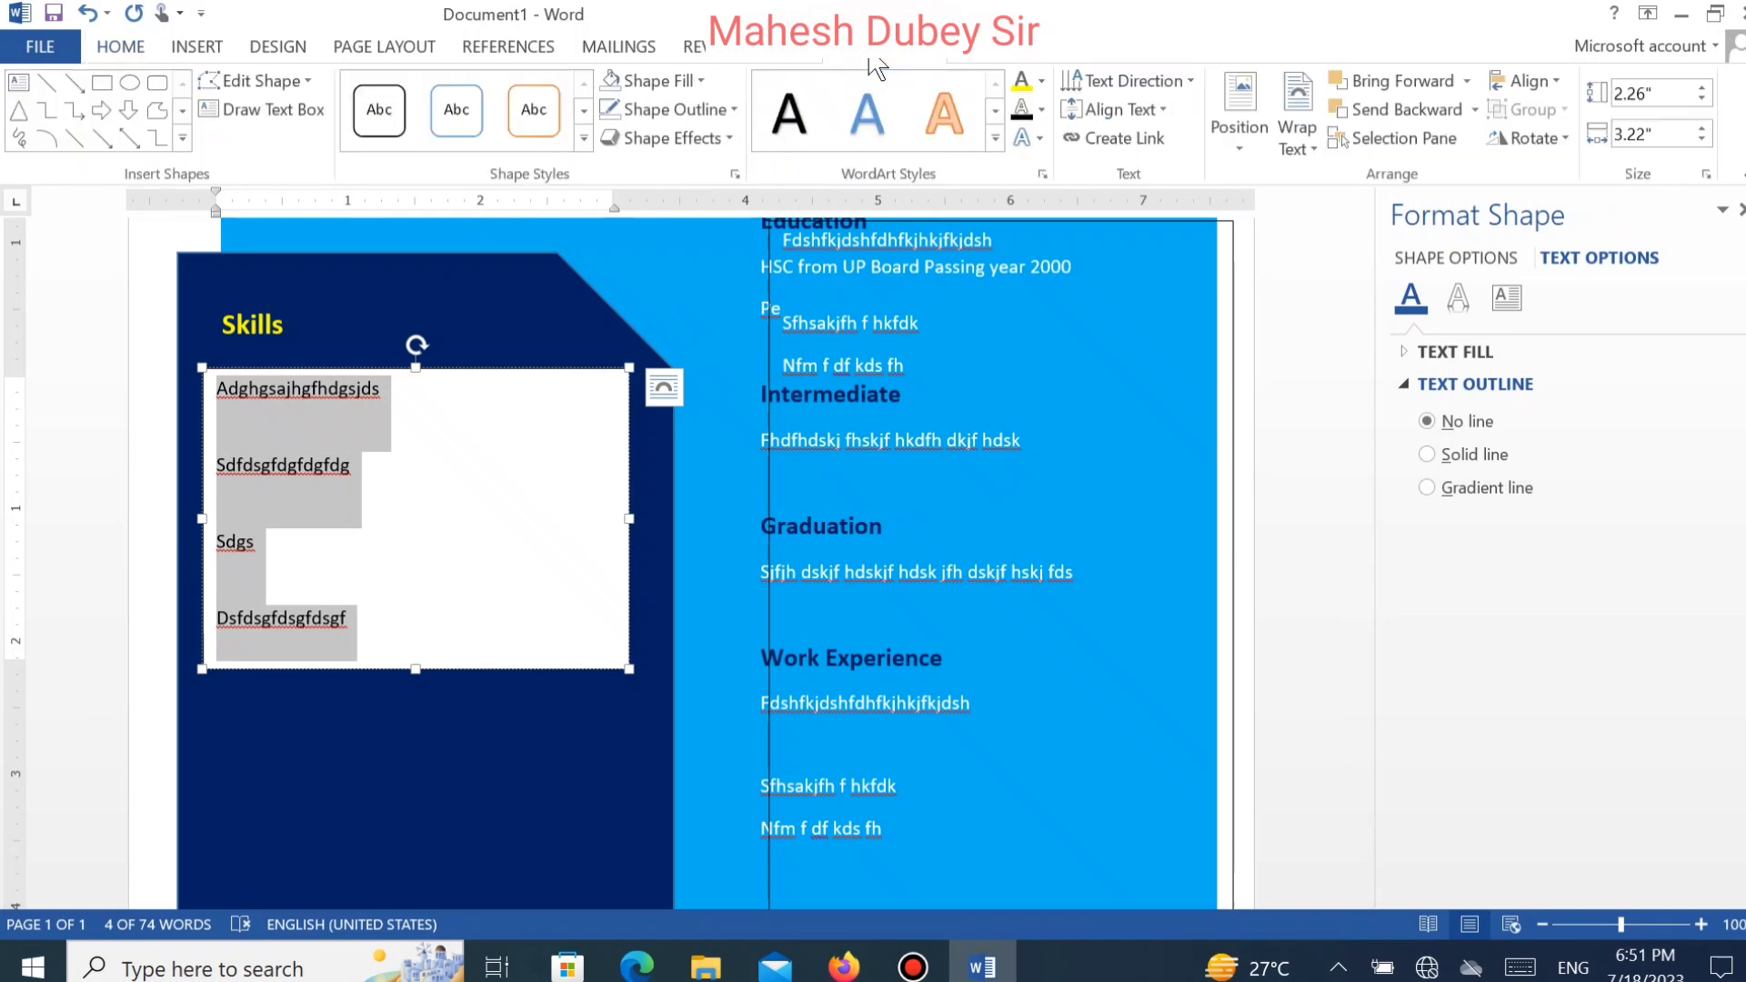
click(665, 89)
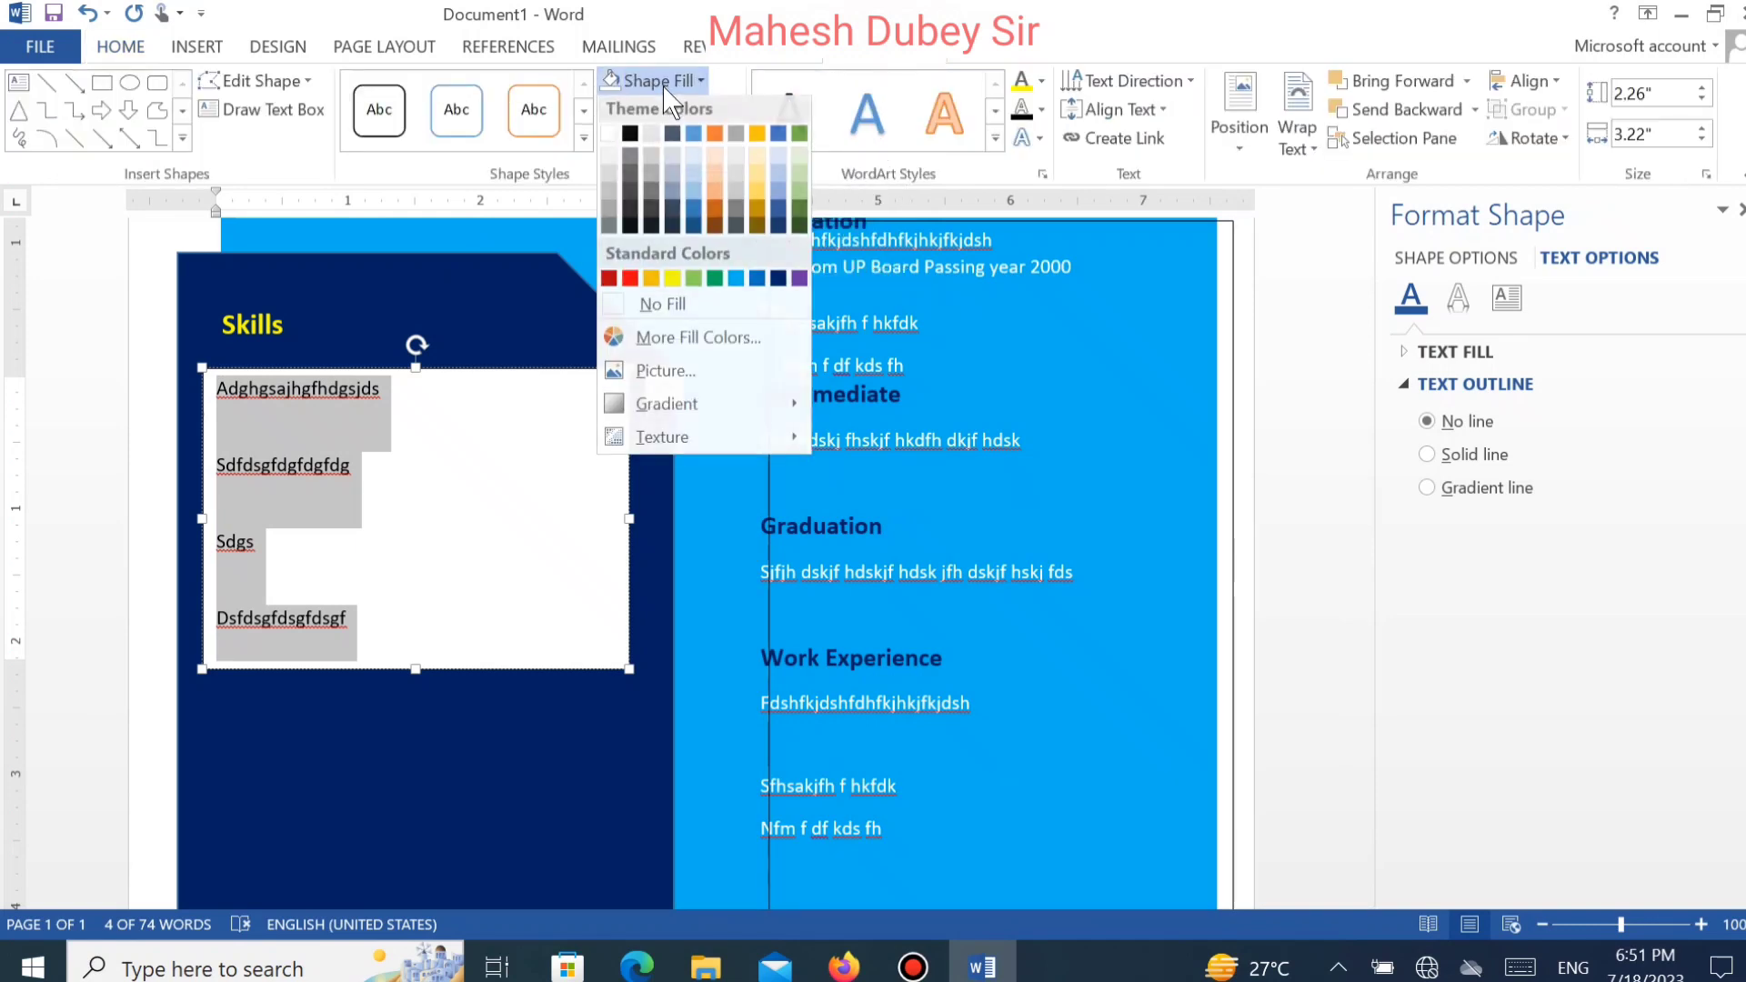
click(657, 304)
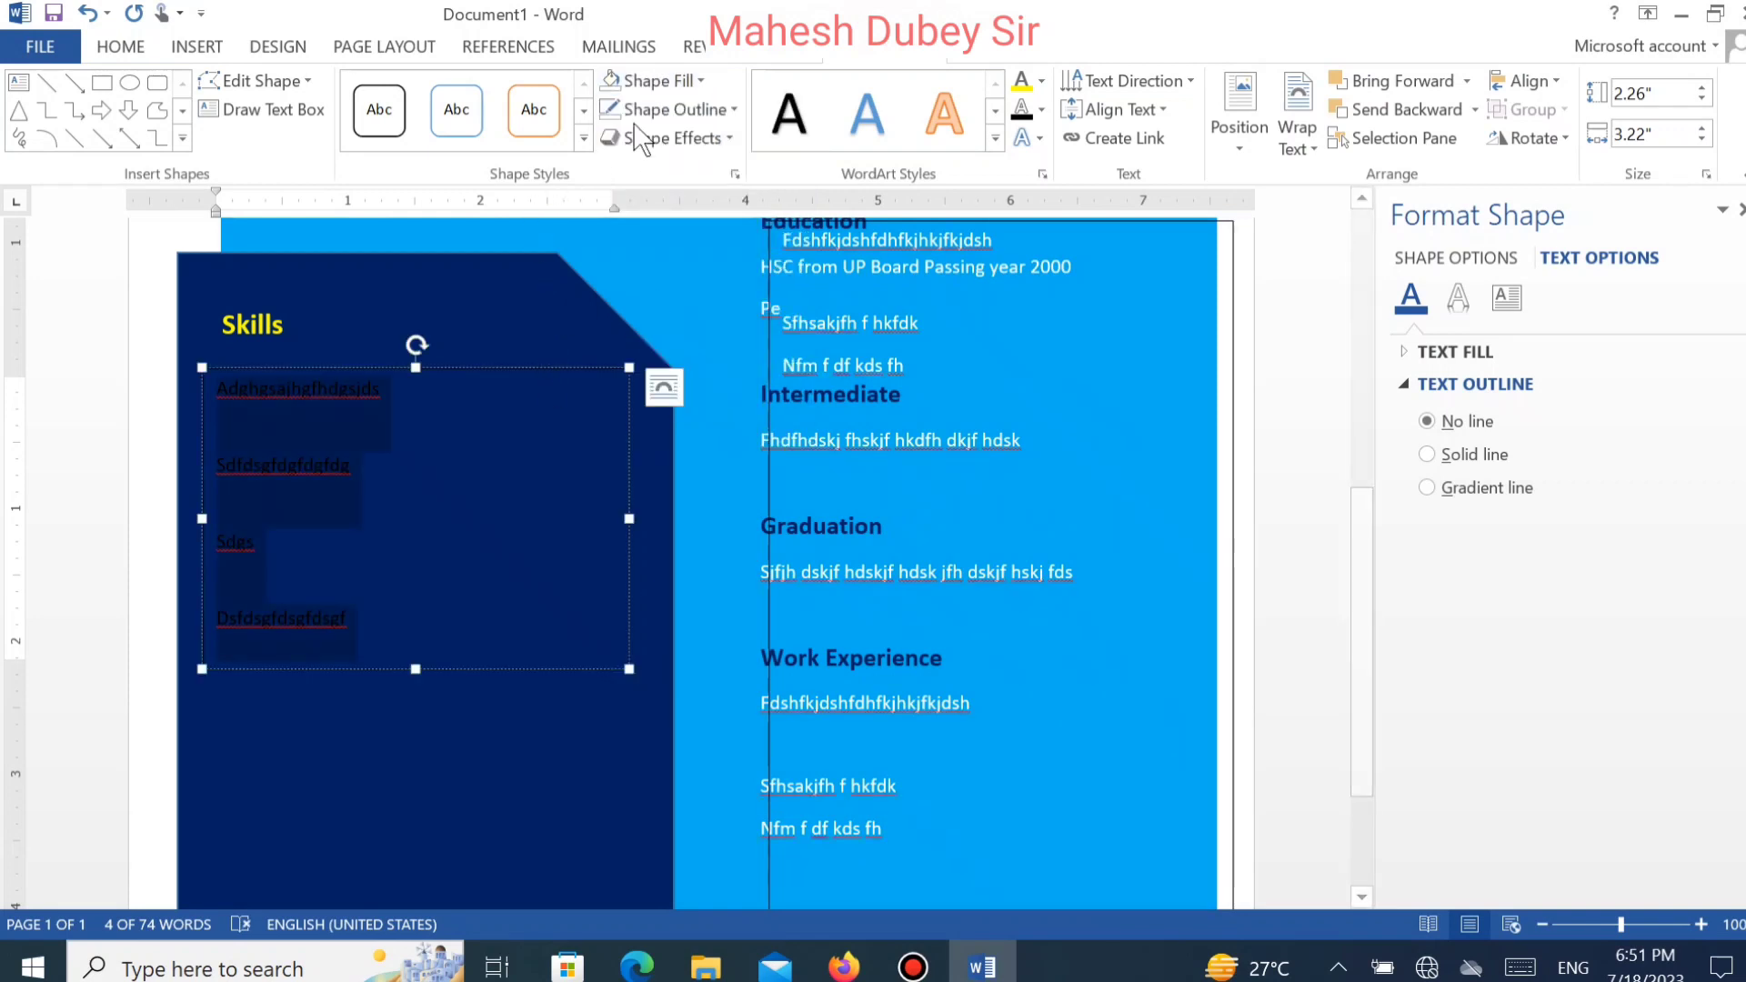
click(1041, 82)
click(1022, 161)
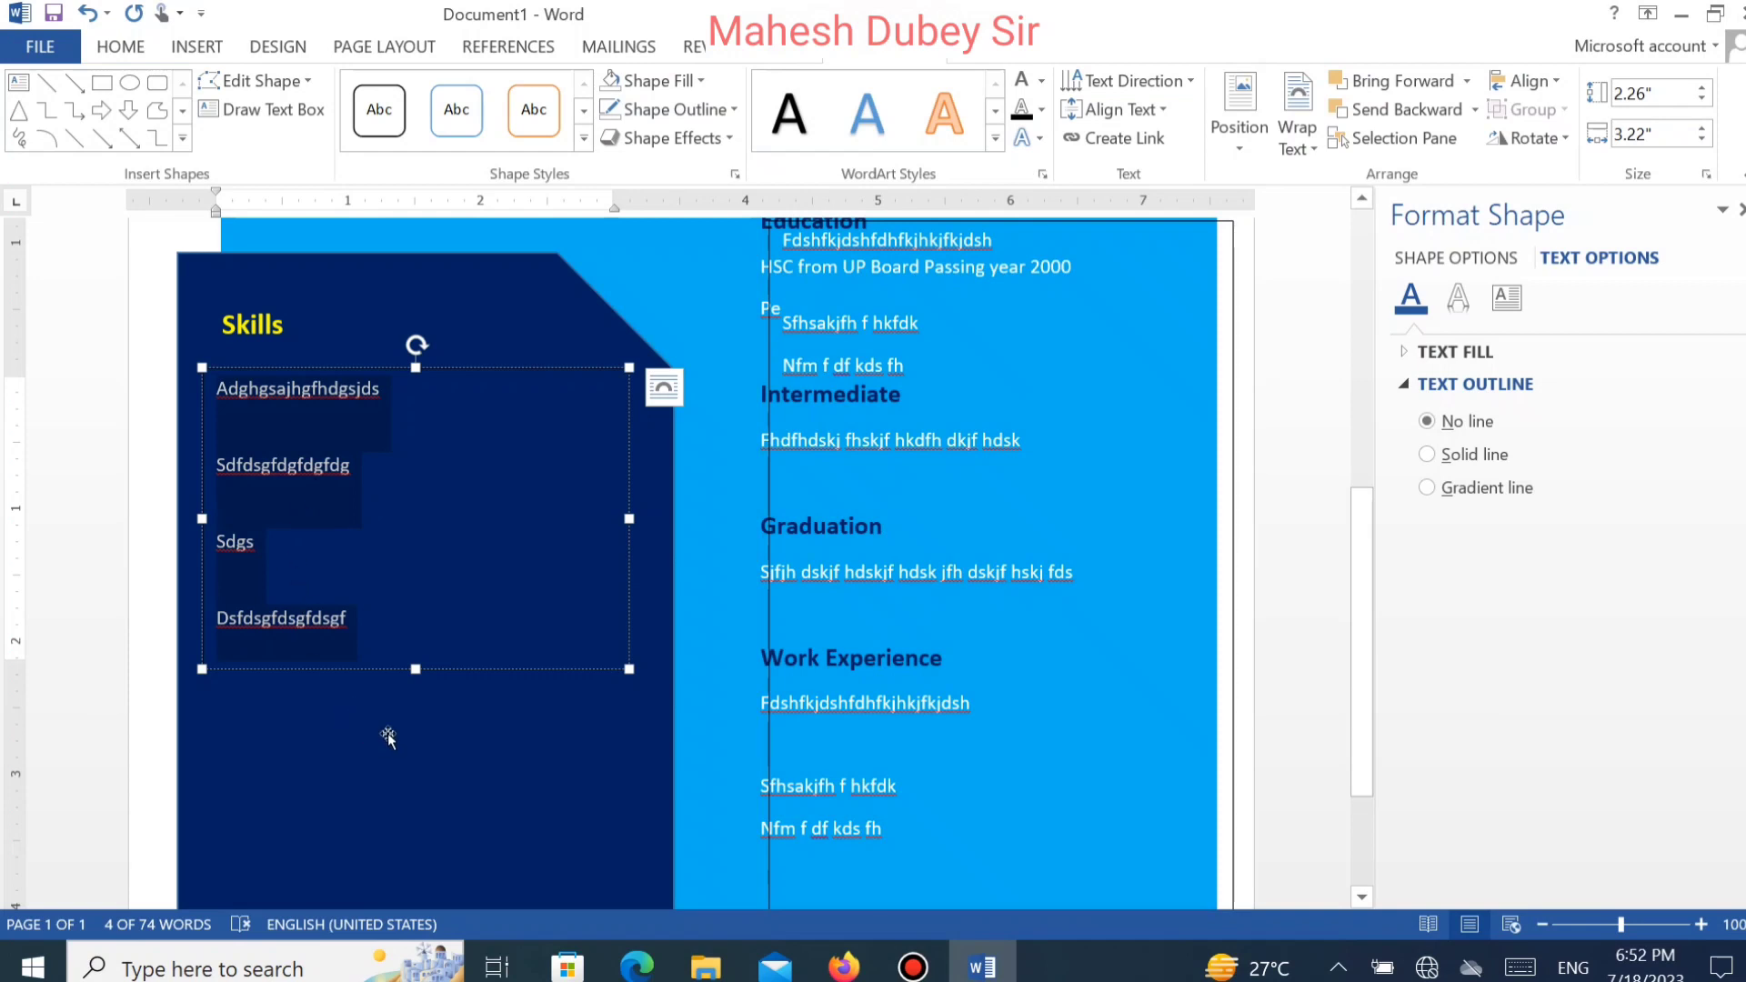
click(450, 744)
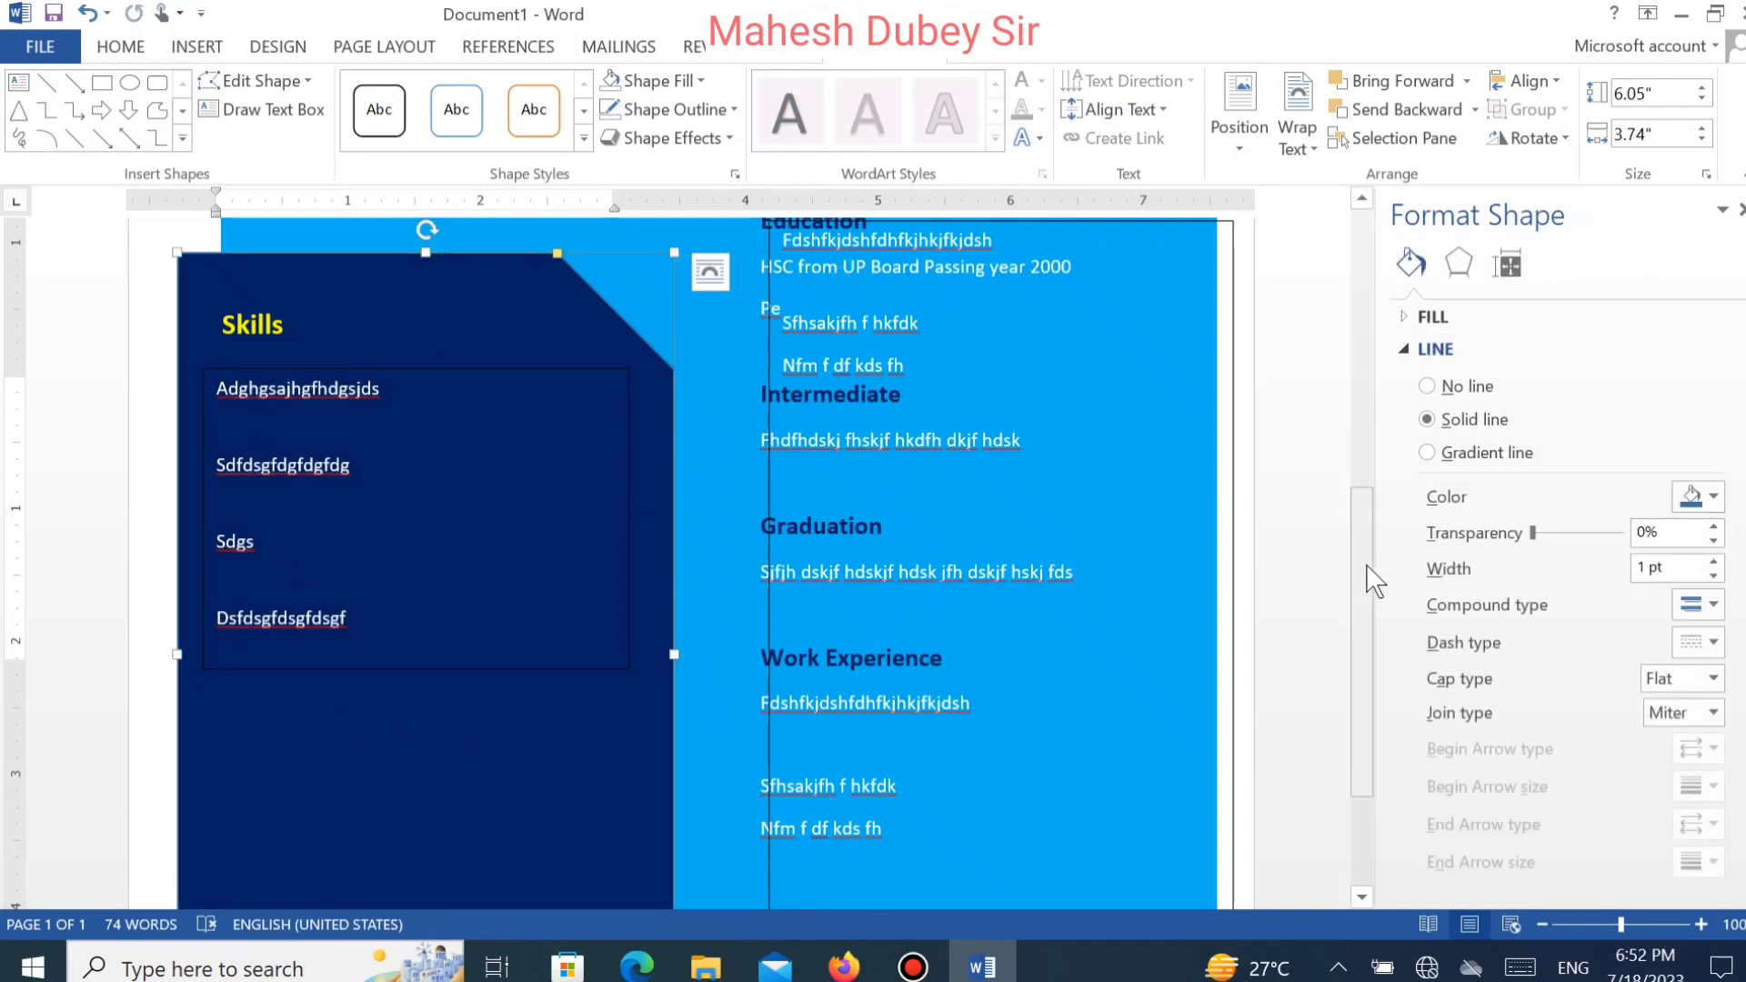
Draw a text box about 3.24" wide and 1.98" high below the skills list in the dark blue shape.
drag(1368, 577, 1368, 699)
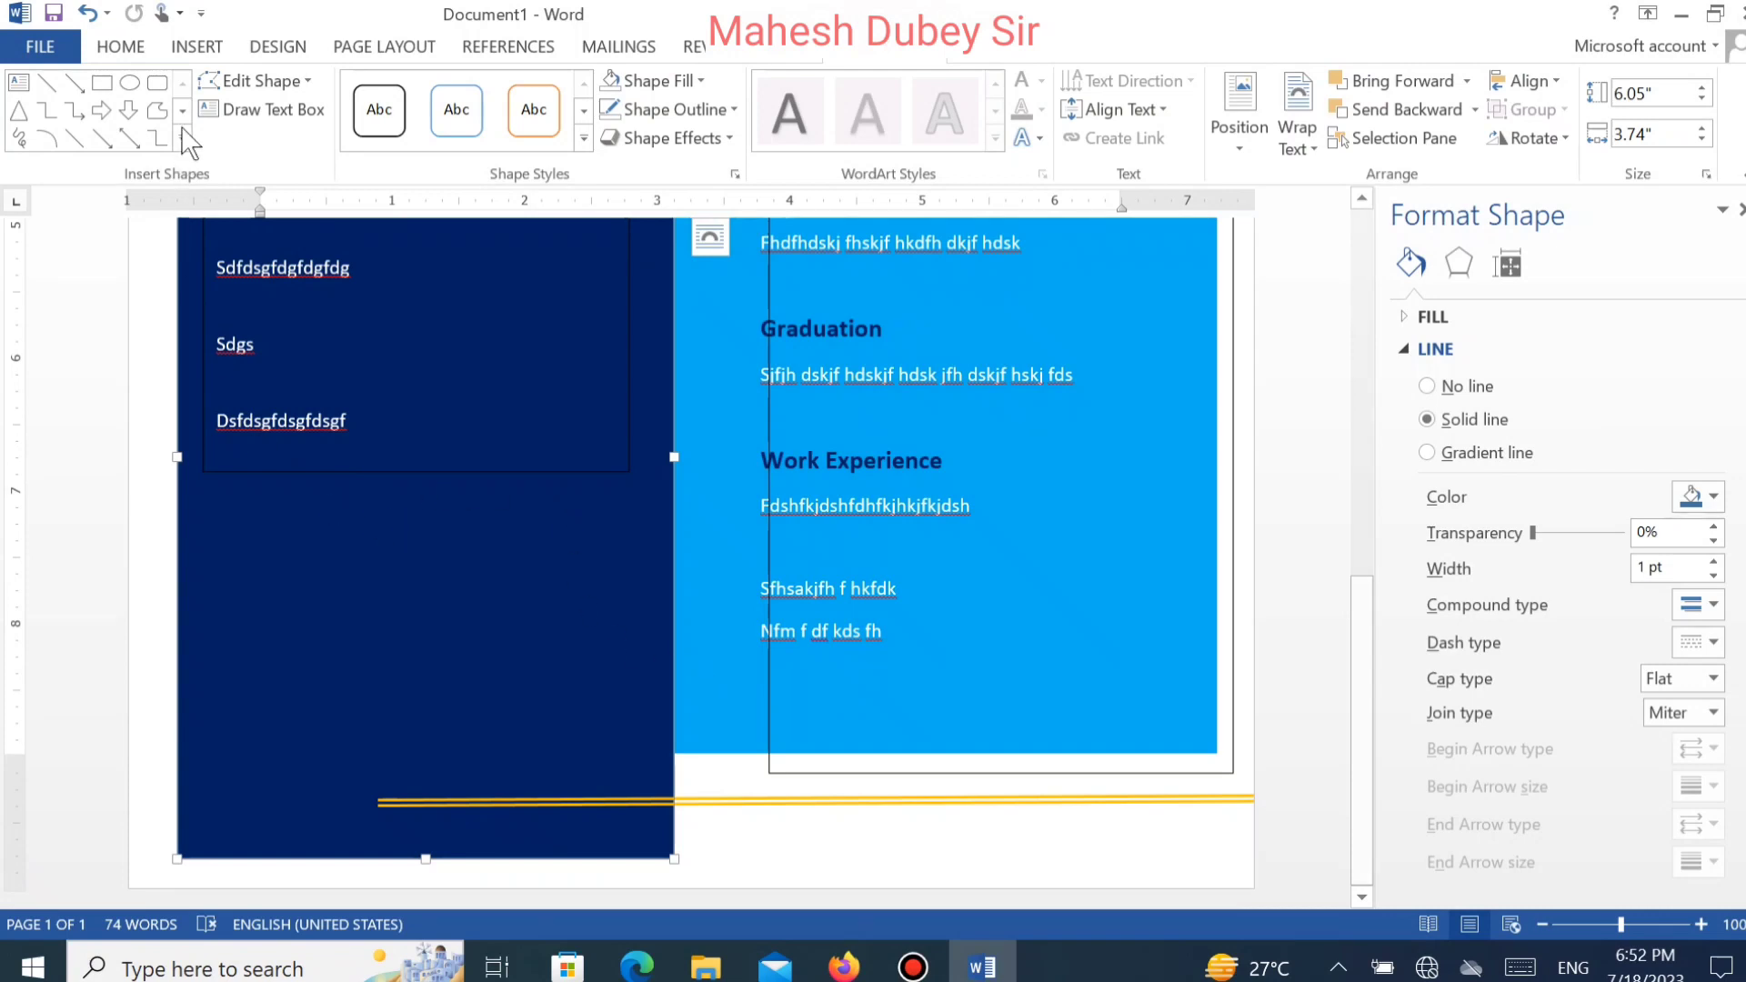
click(268, 109)
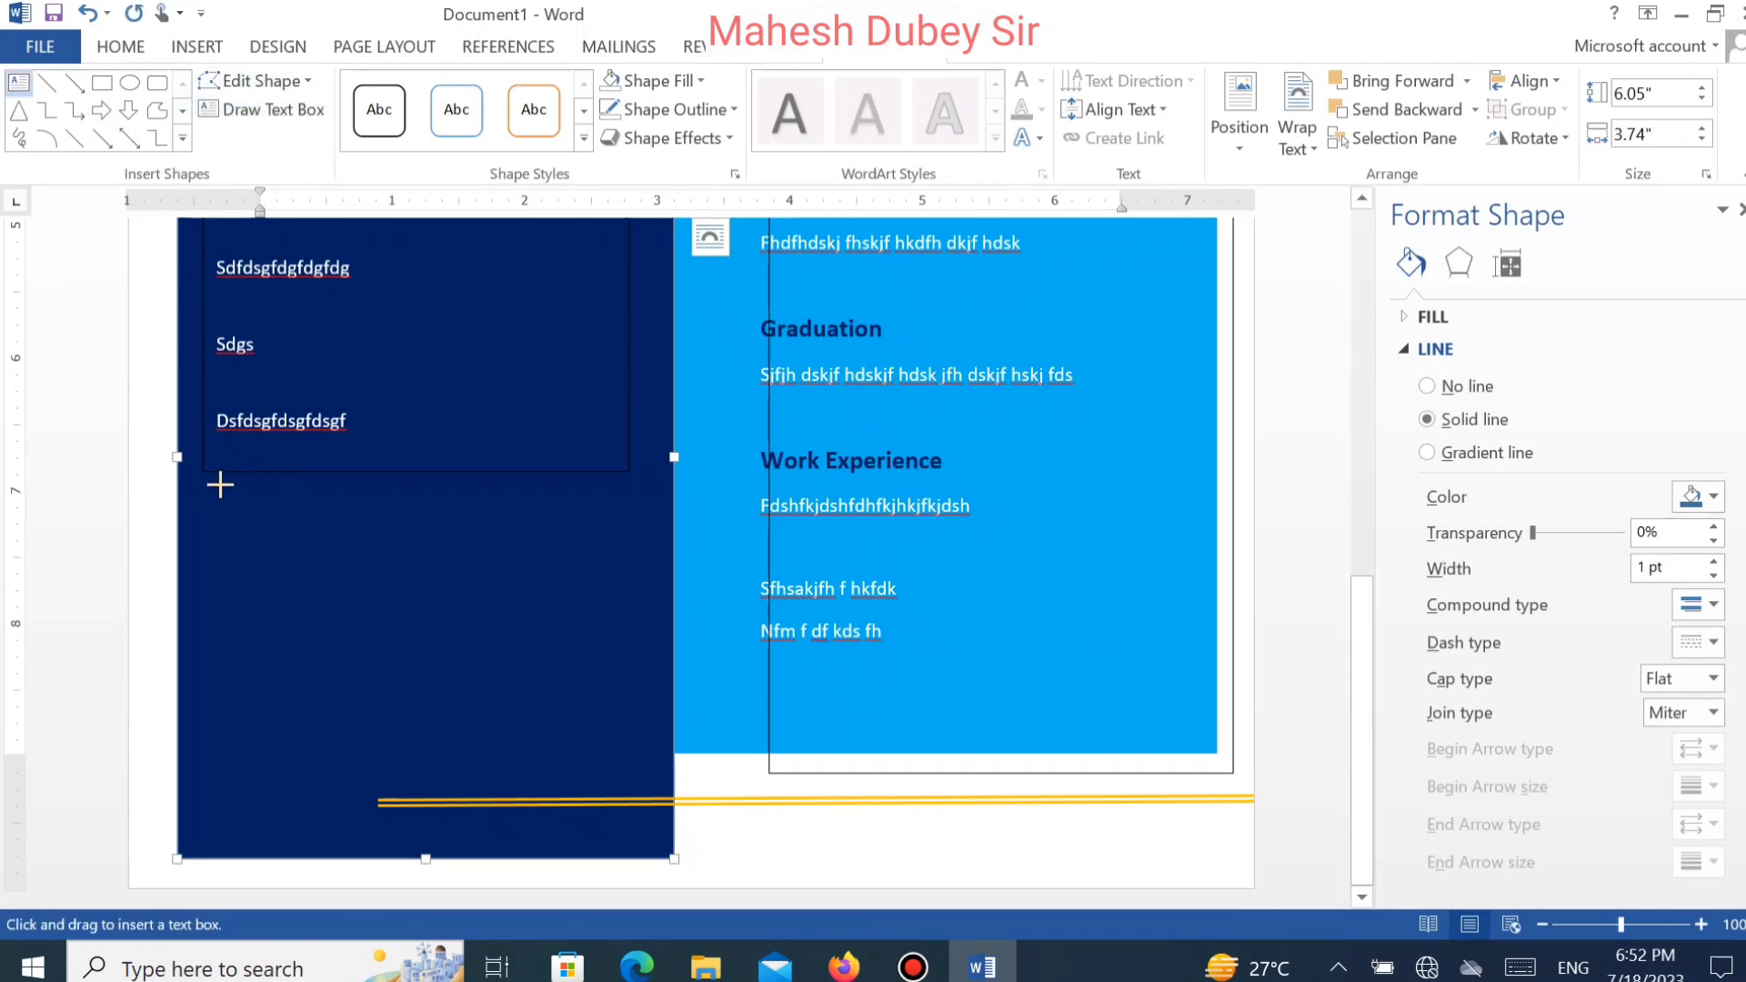
drag(206, 480, 232, 505)
drag(533, 675, 636, 741)
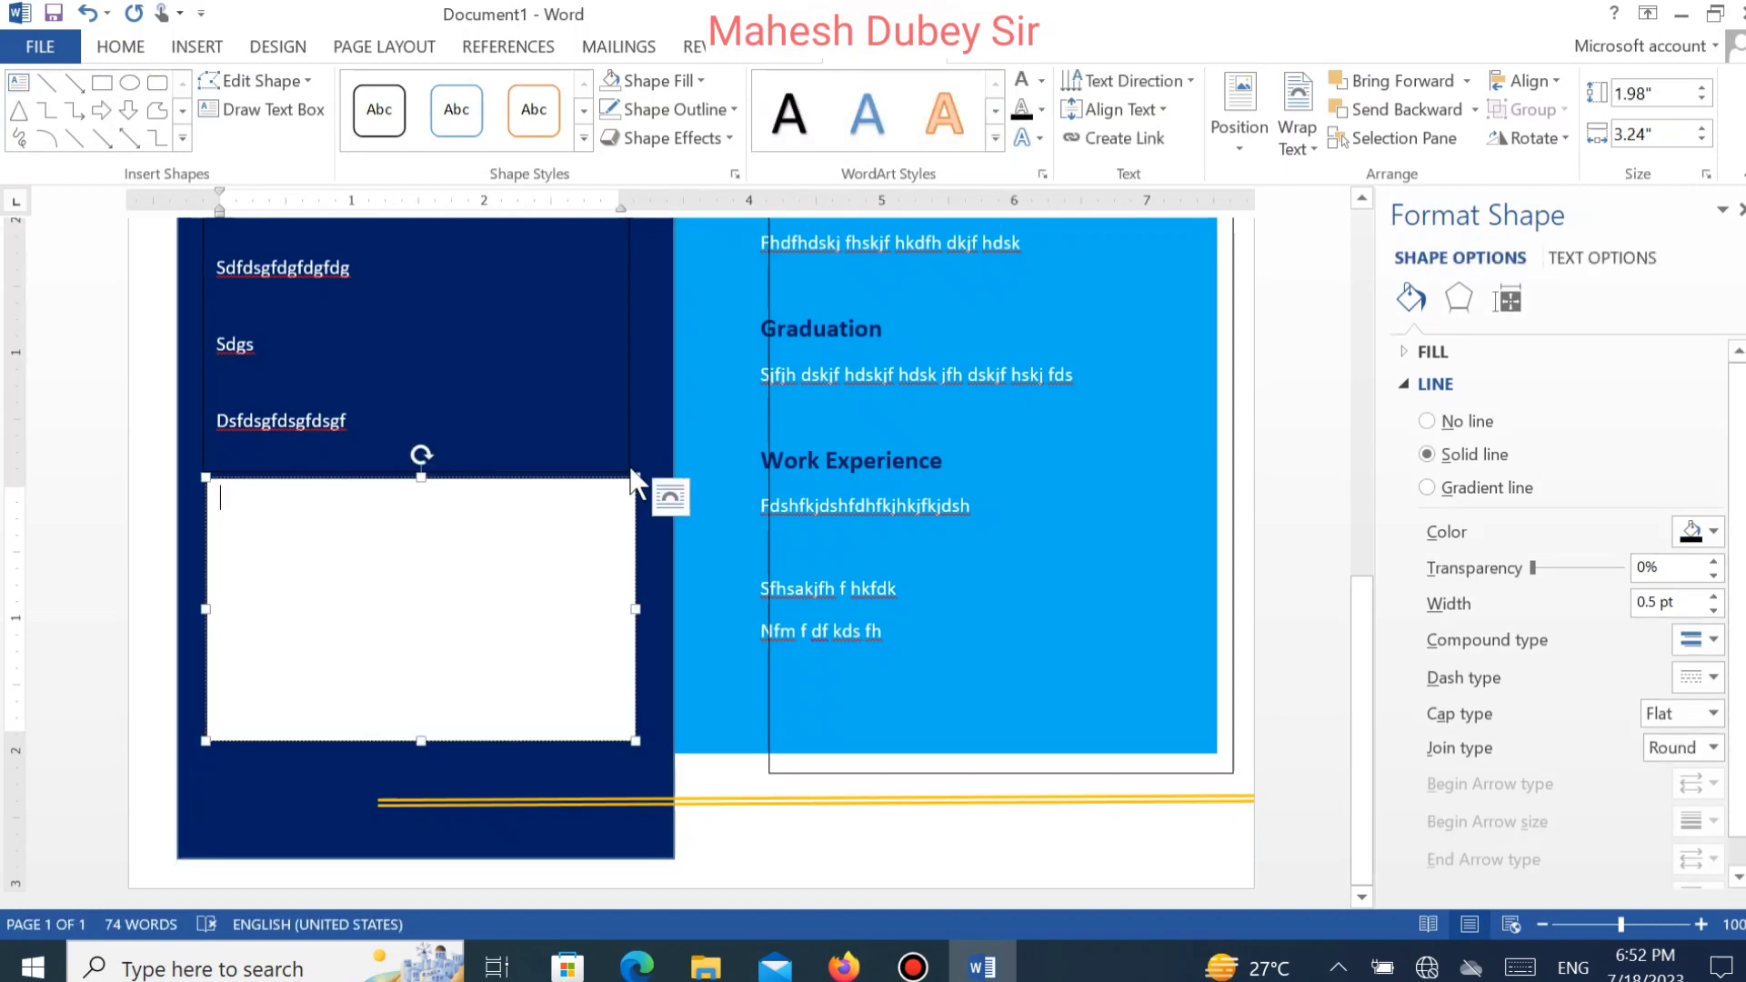
Remove the outline and fill from both the skills list text box and the empty text box below it.
shift+click(630, 471)
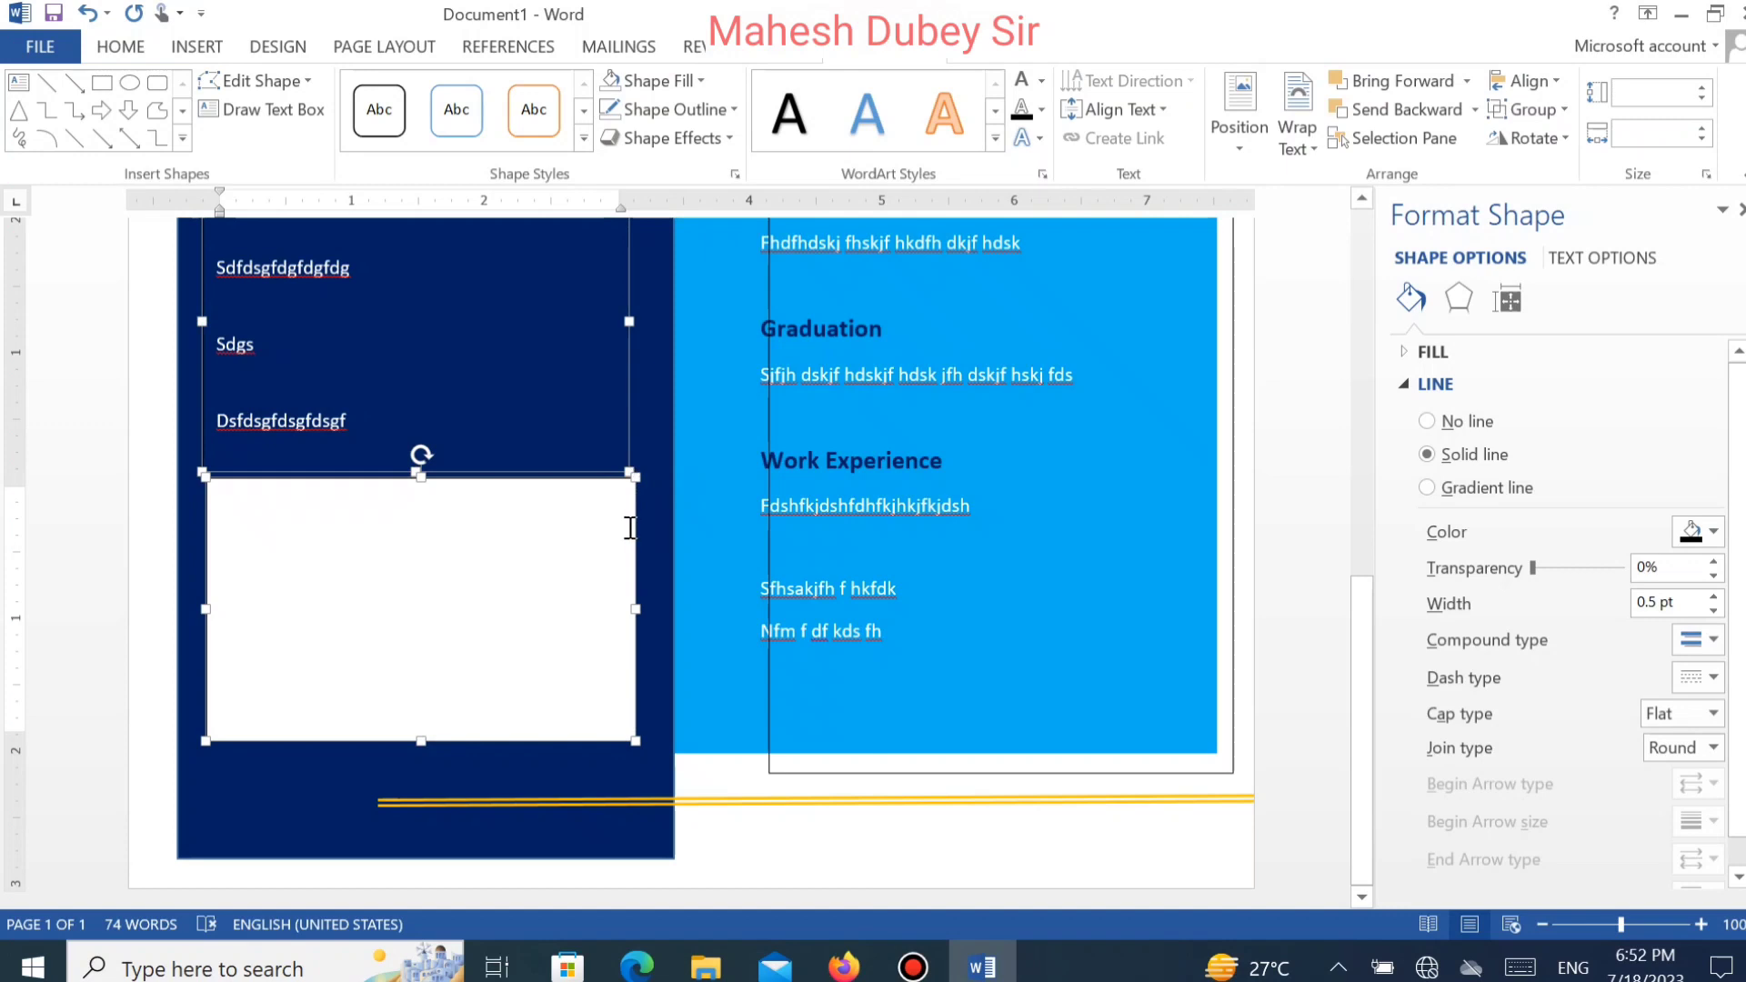
click(725, 108)
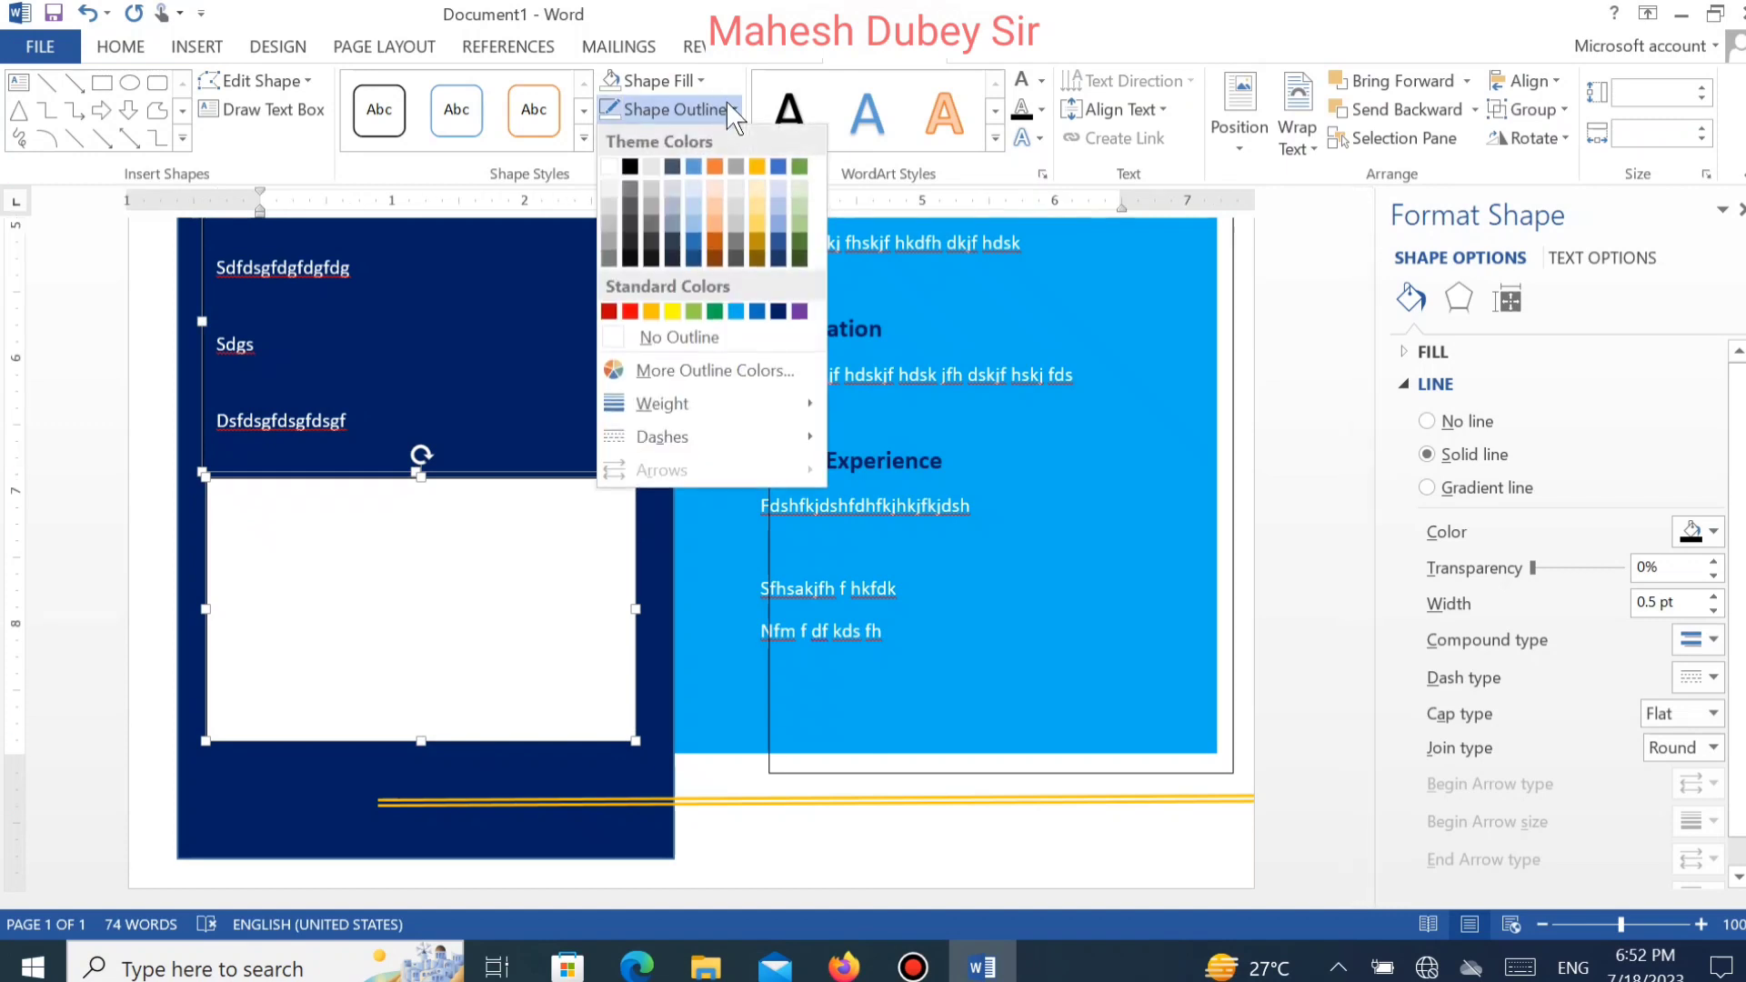
click(677, 337)
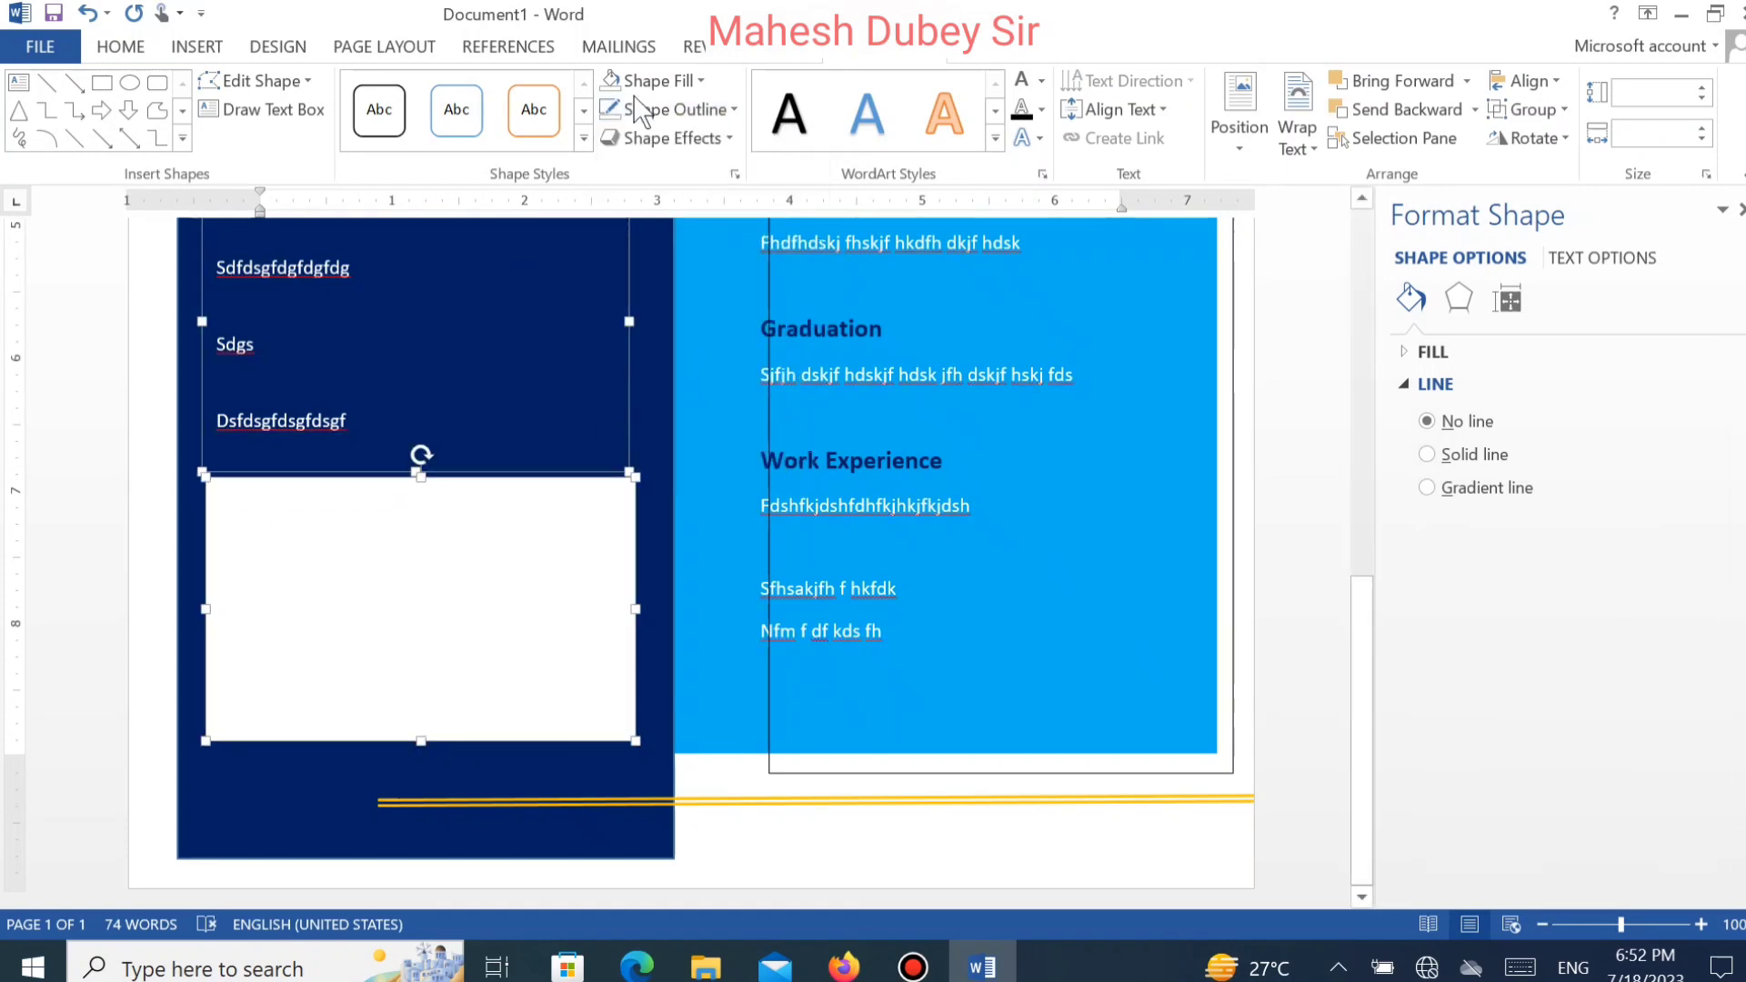
click(687, 80)
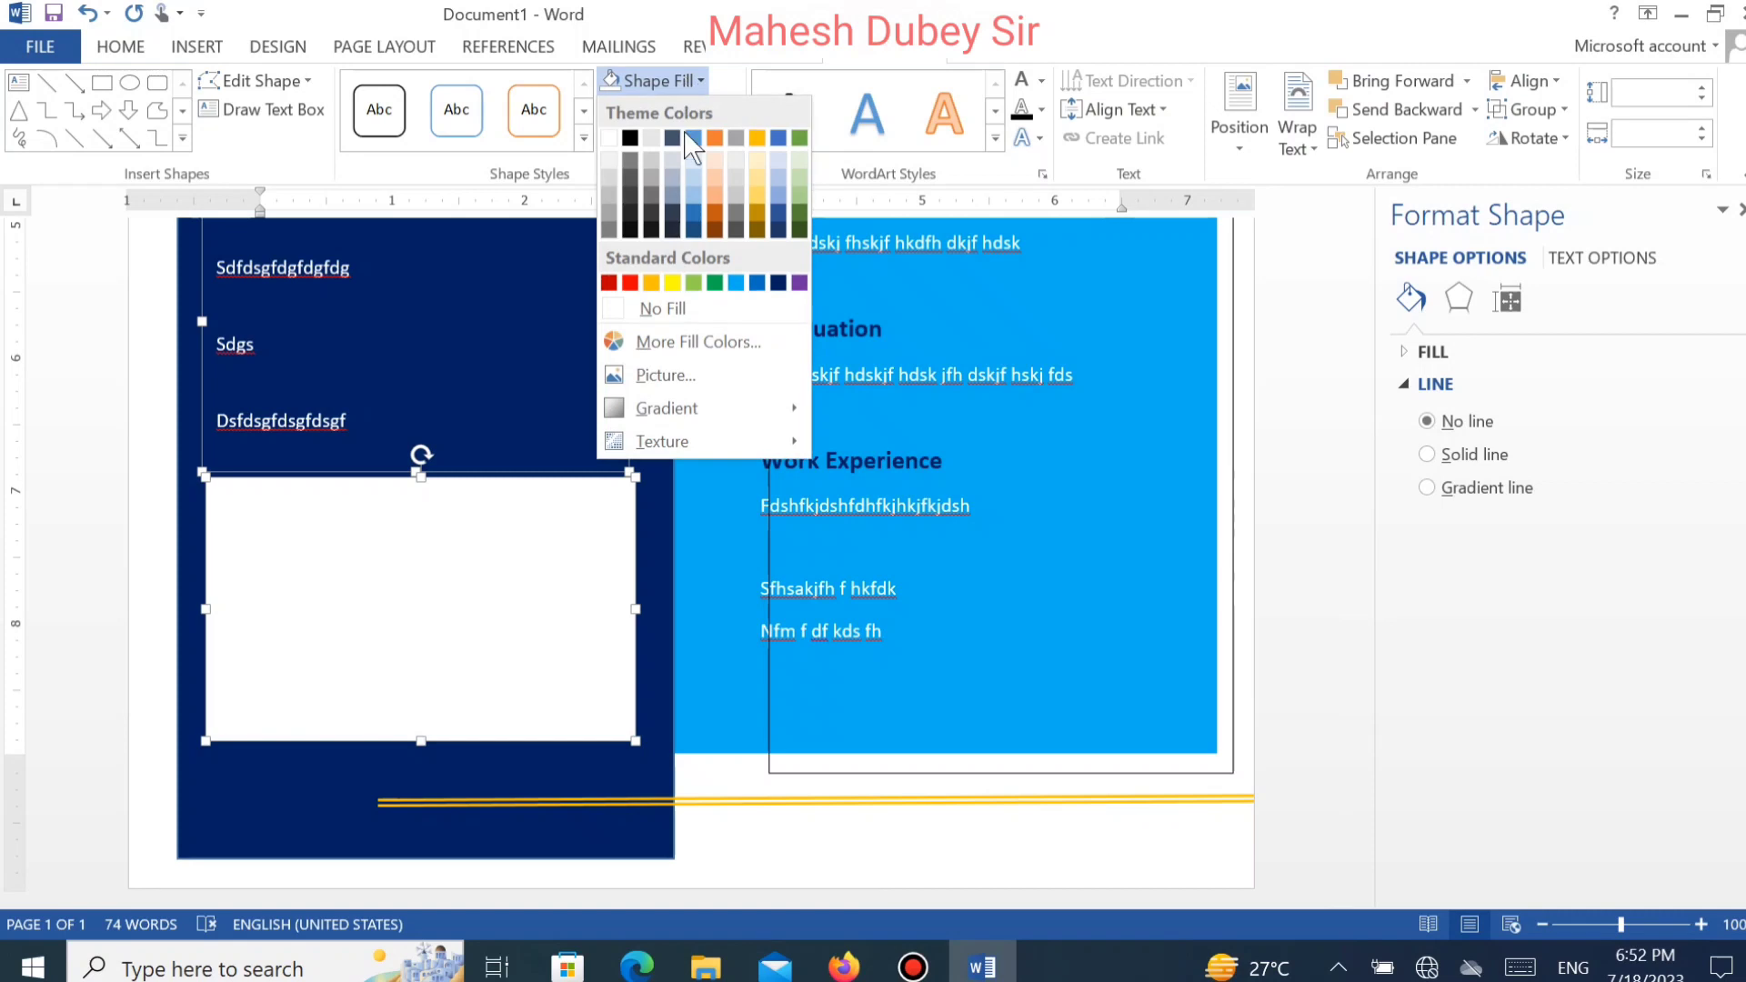
click(645, 310)
Enter "Awards" in the empty text box below the skills list.
click(370, 538)
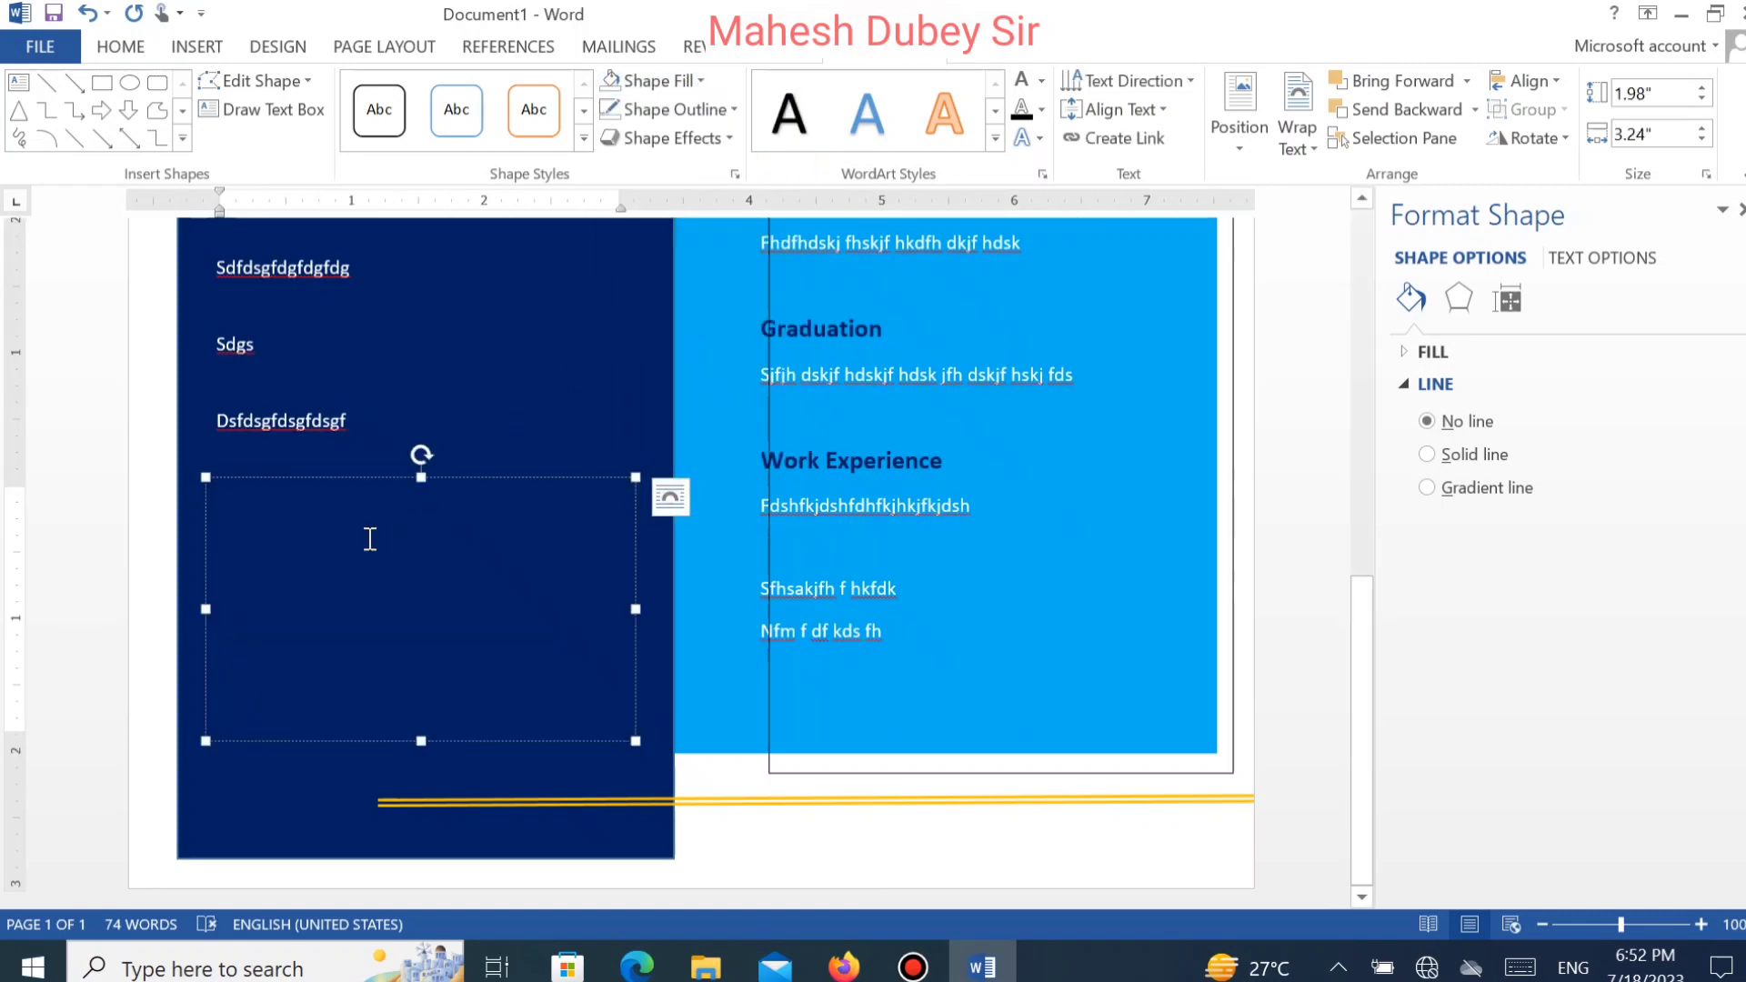
text(Aw)
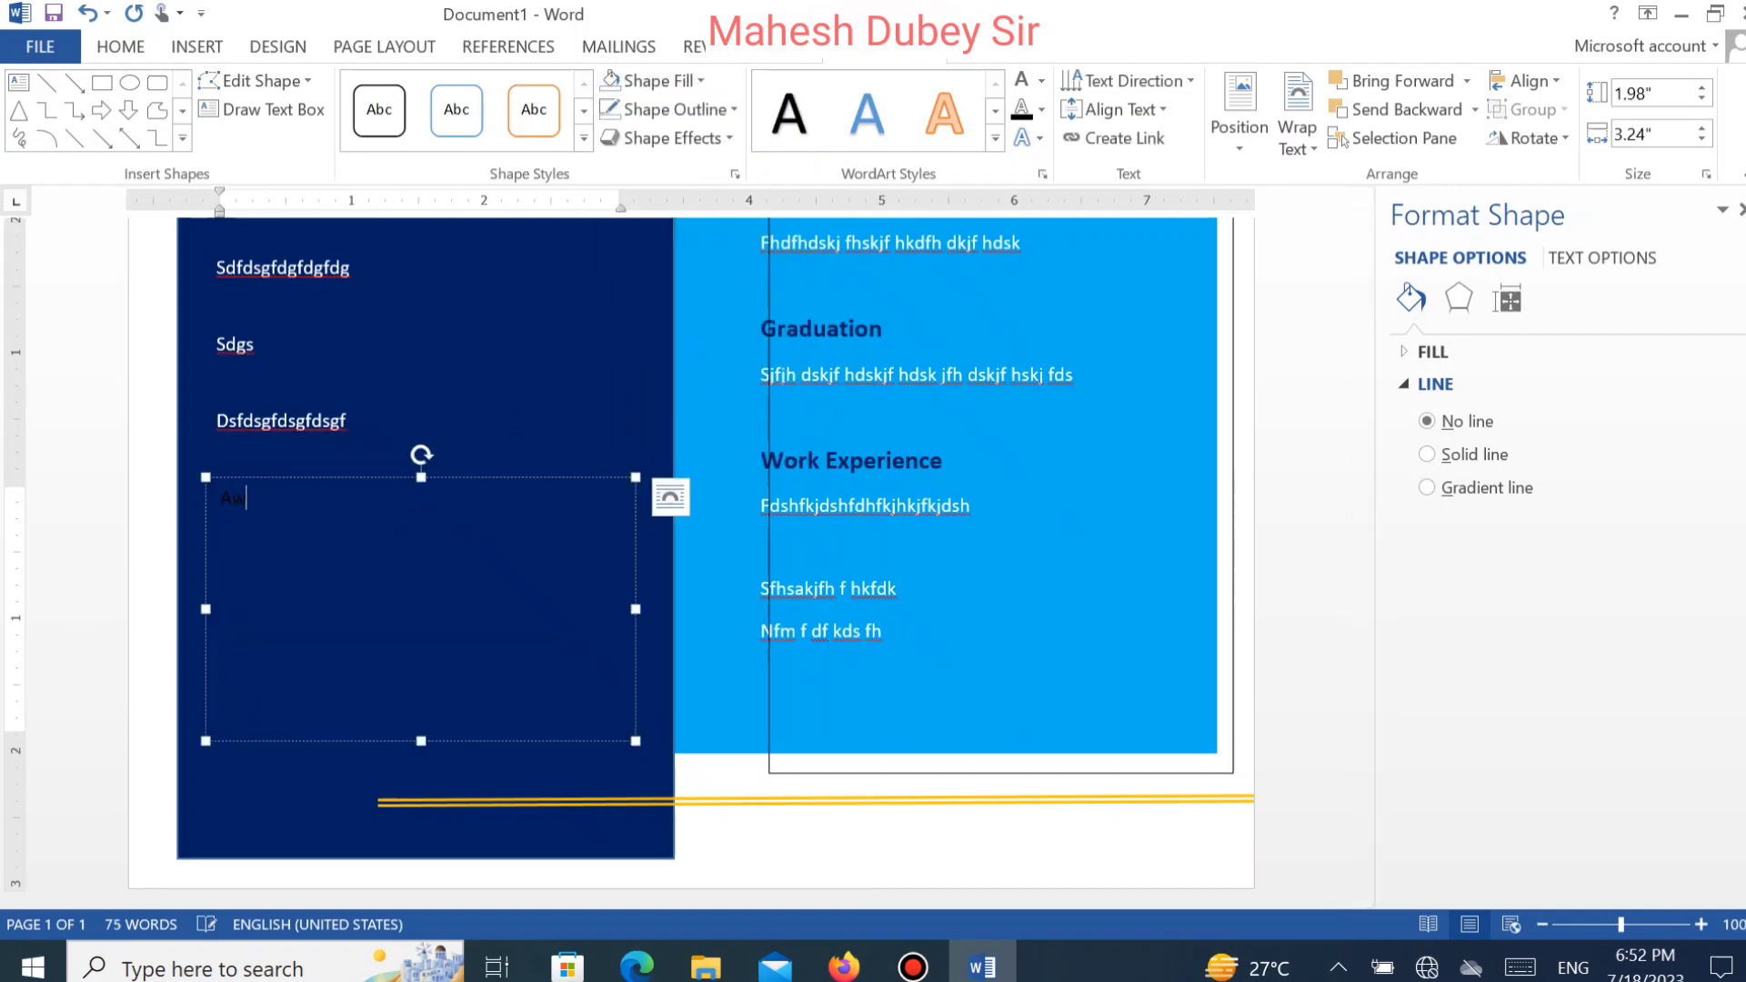
text(ards)
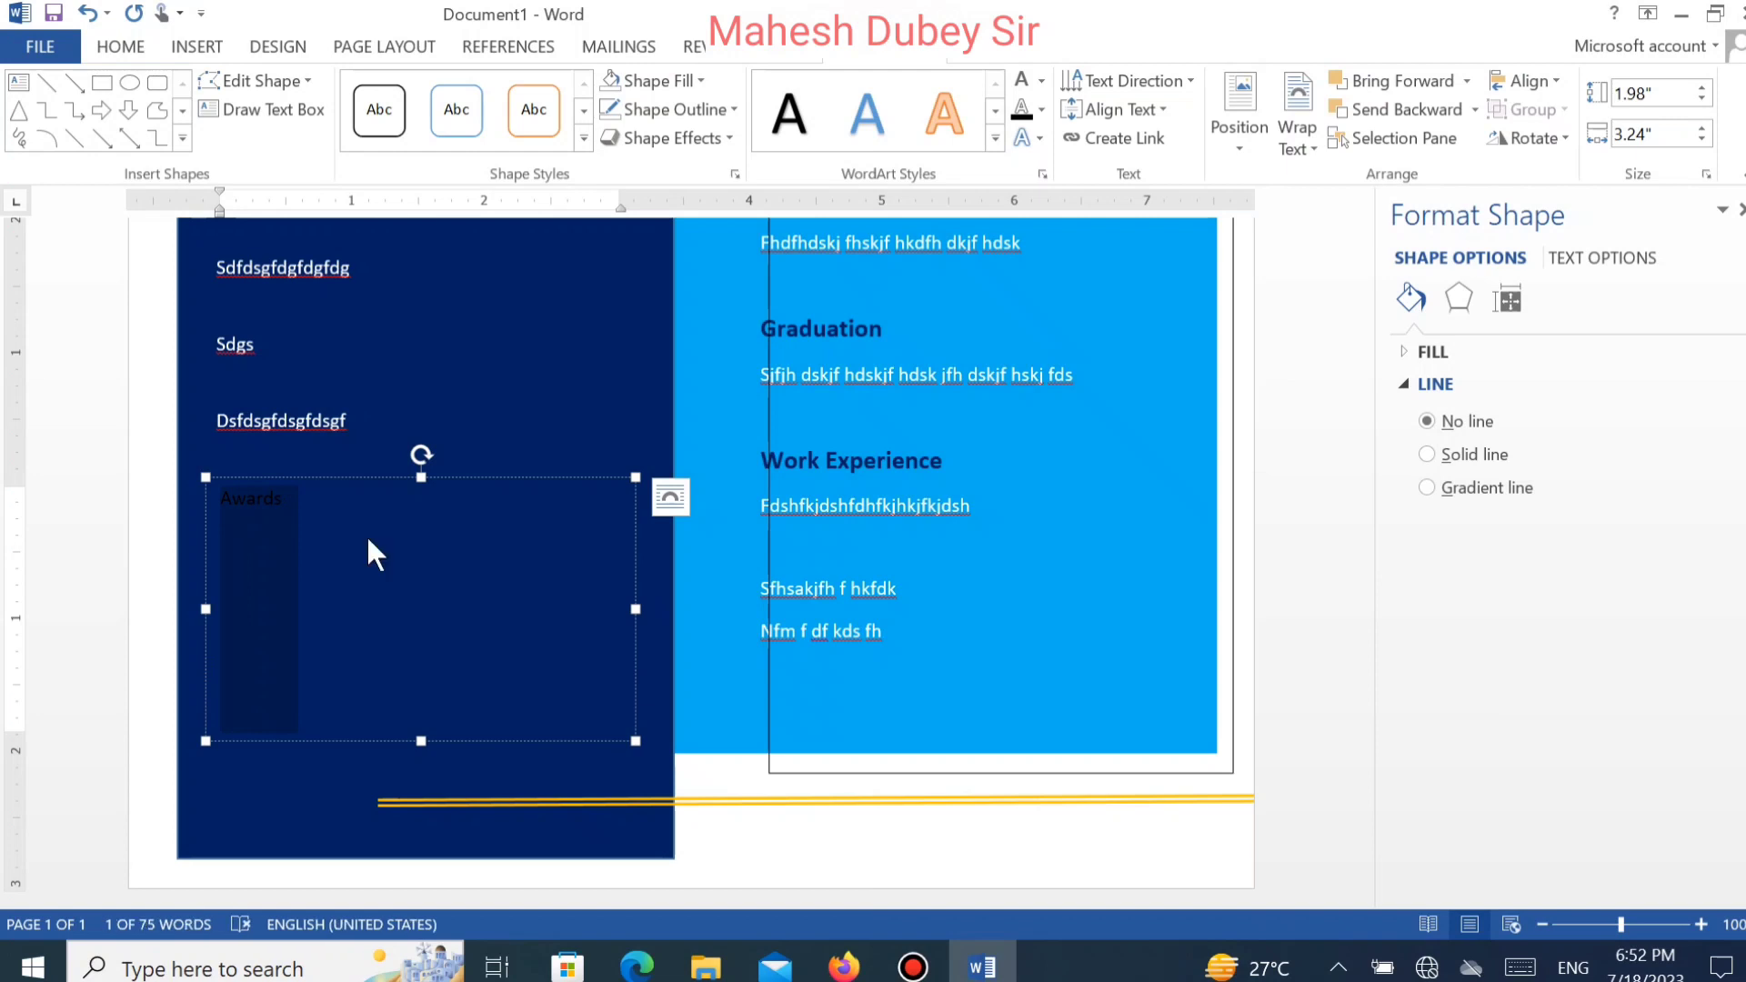
Enlarge the "Awards" heading and colour it yellow.
key(ctrl+shift+period)
key(ctrl+shift+period)
key(ctrl+shift+period)
key(ctrl+shift+period)
key(ctrl+shift+period)
key(ctrl+shift+comma)
click(1042, 80)
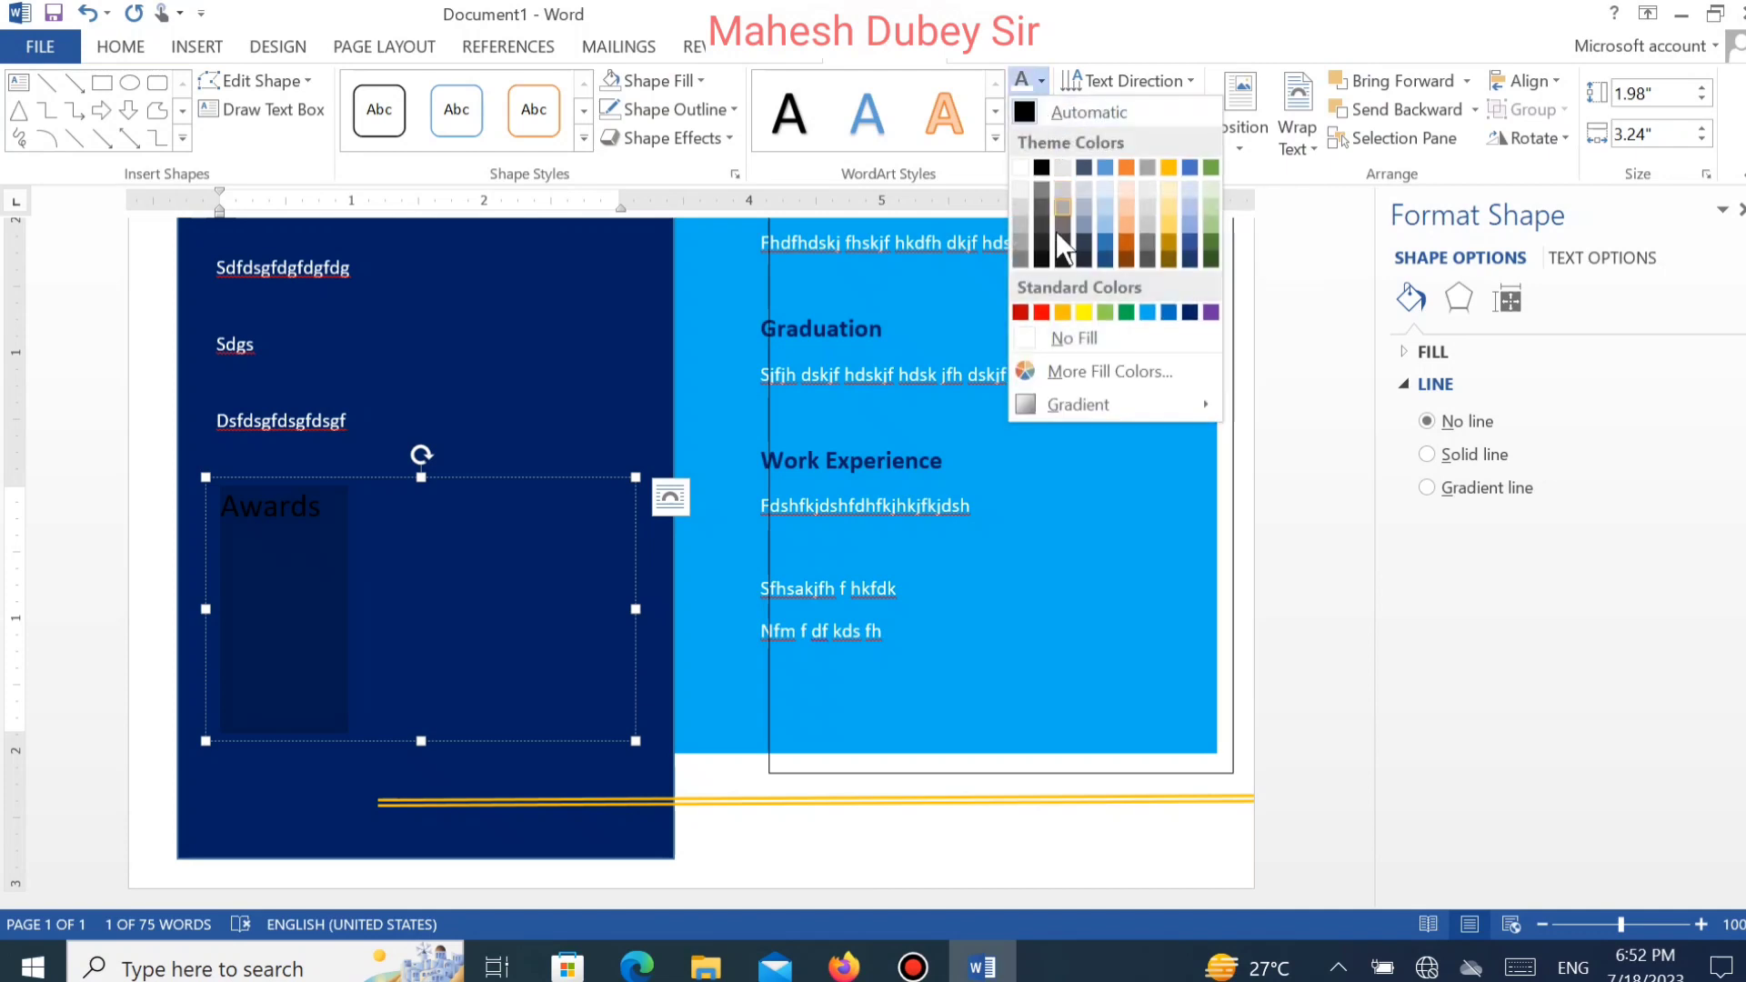
click(1082, 311)
click(536, 522)
click(460, 572)
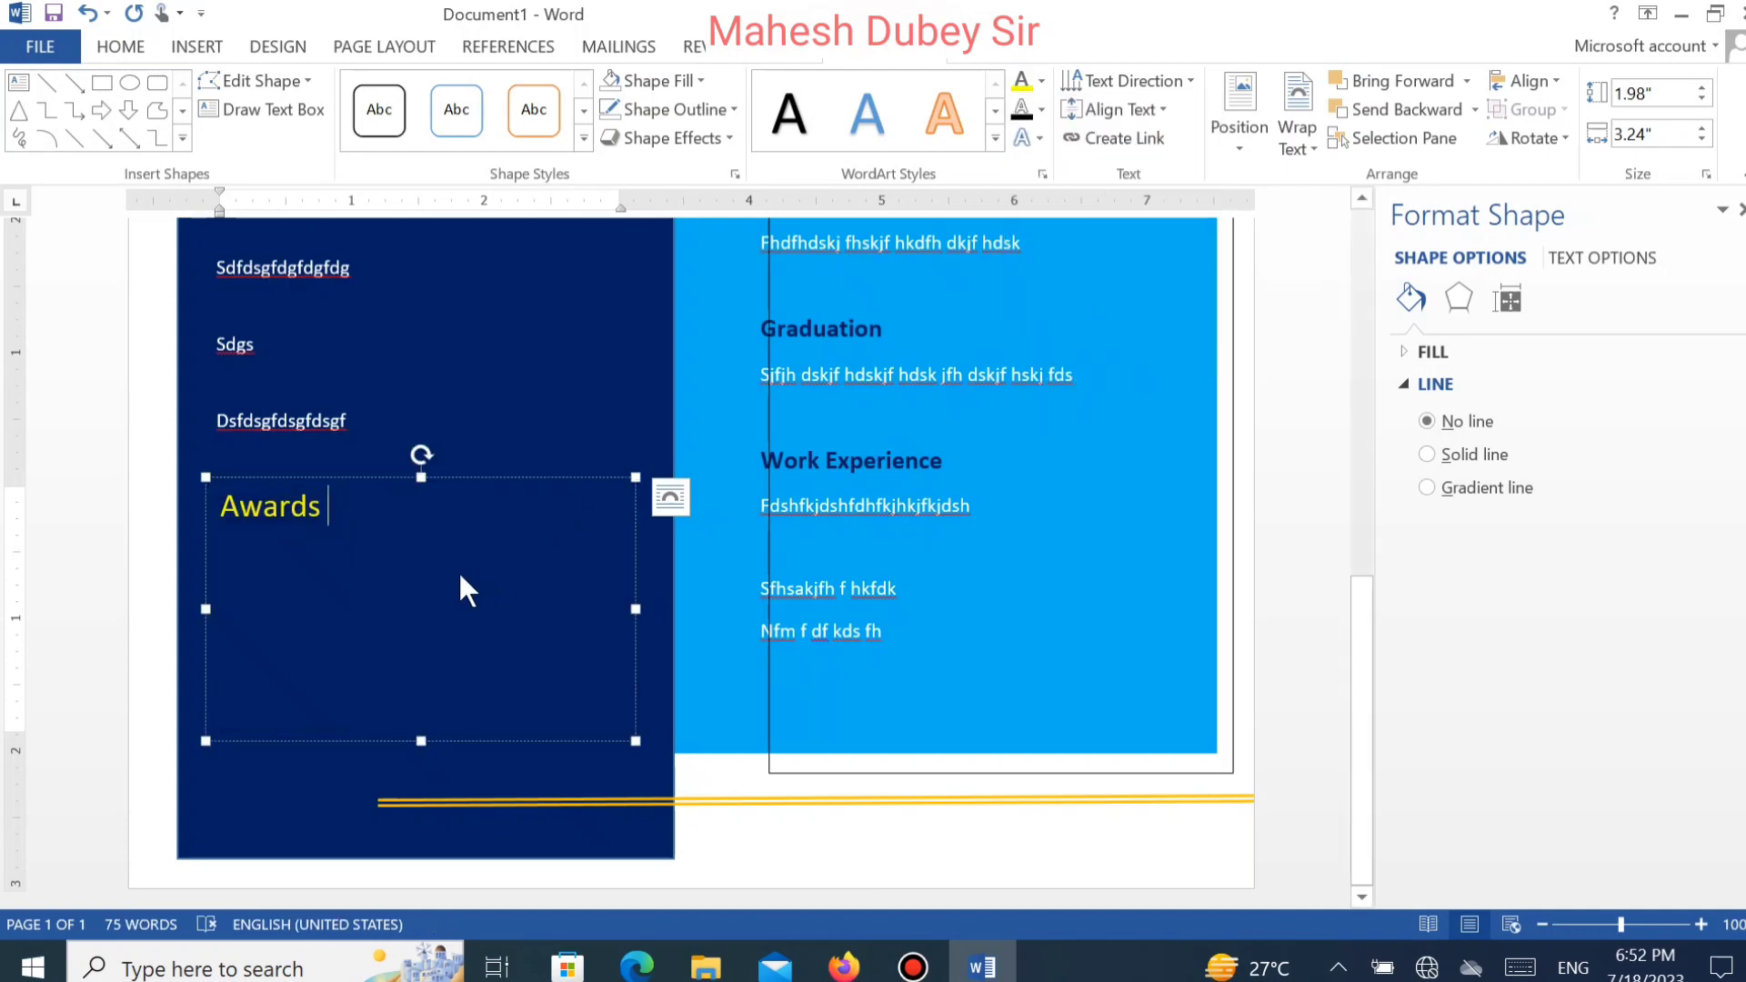
Add white placeholder lines "Sgshgfhjsgfhfj", "Sfds", "Fds", "F" and "Ds" beneath the Awards heading.
key(Return)
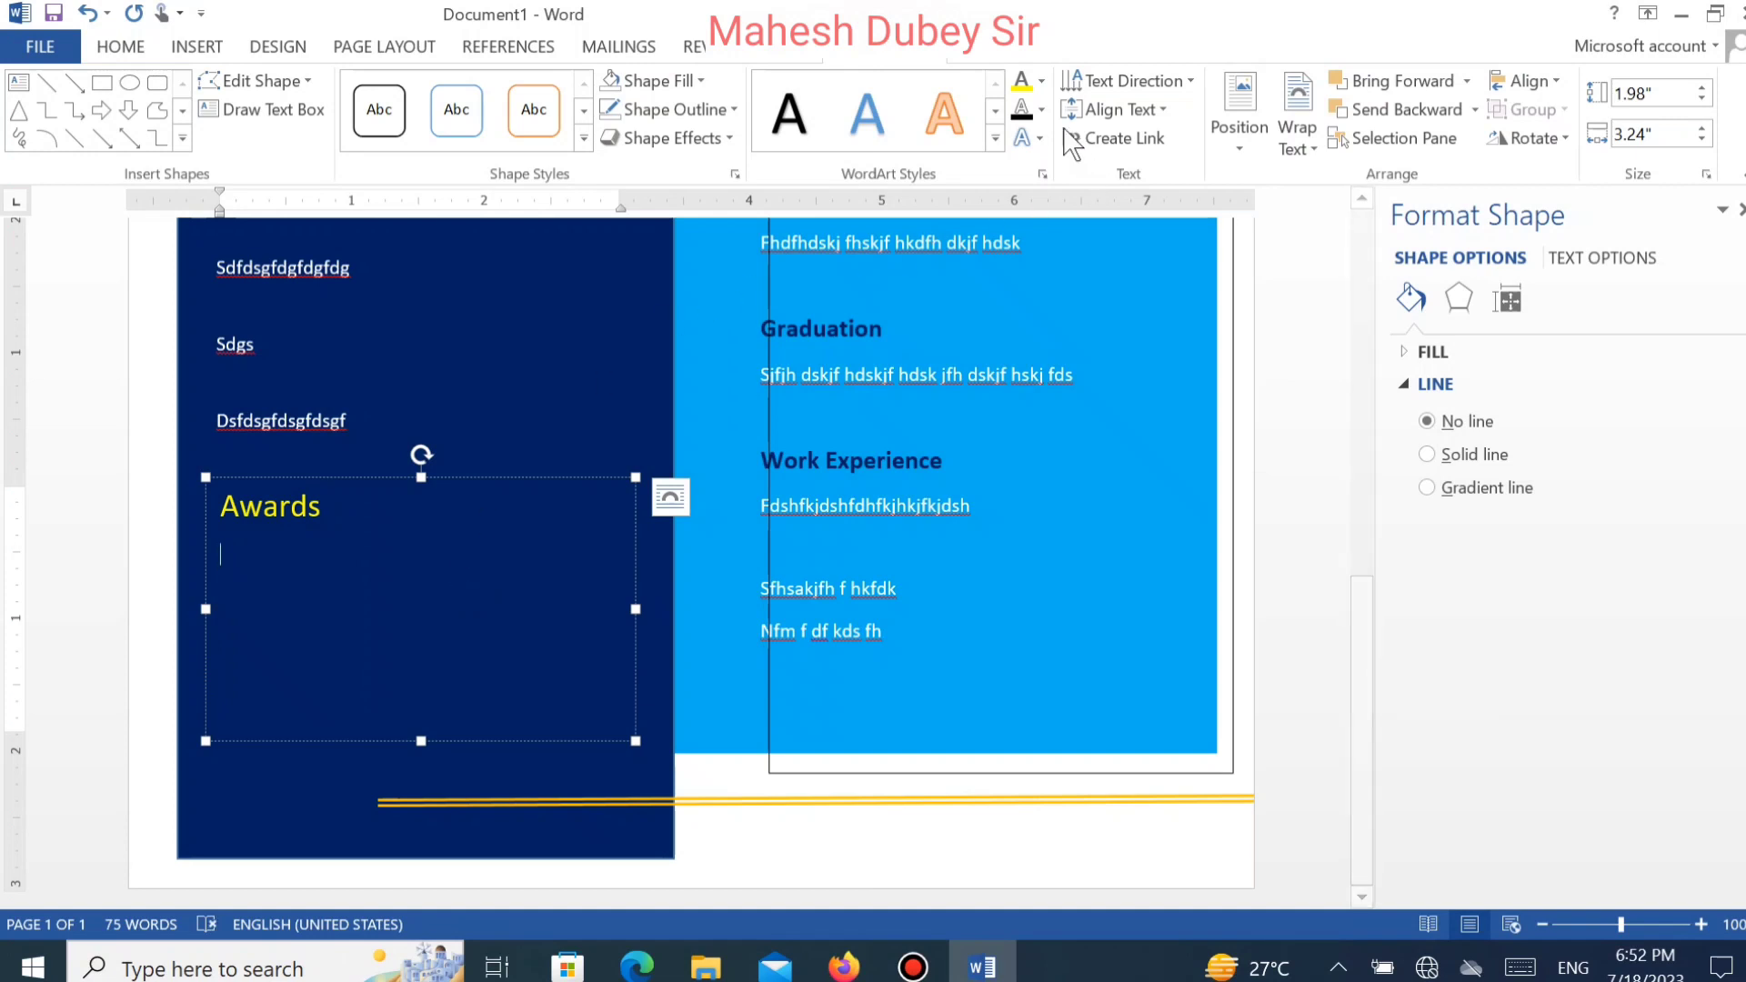
click(1041, 81)
click(1040, 167)
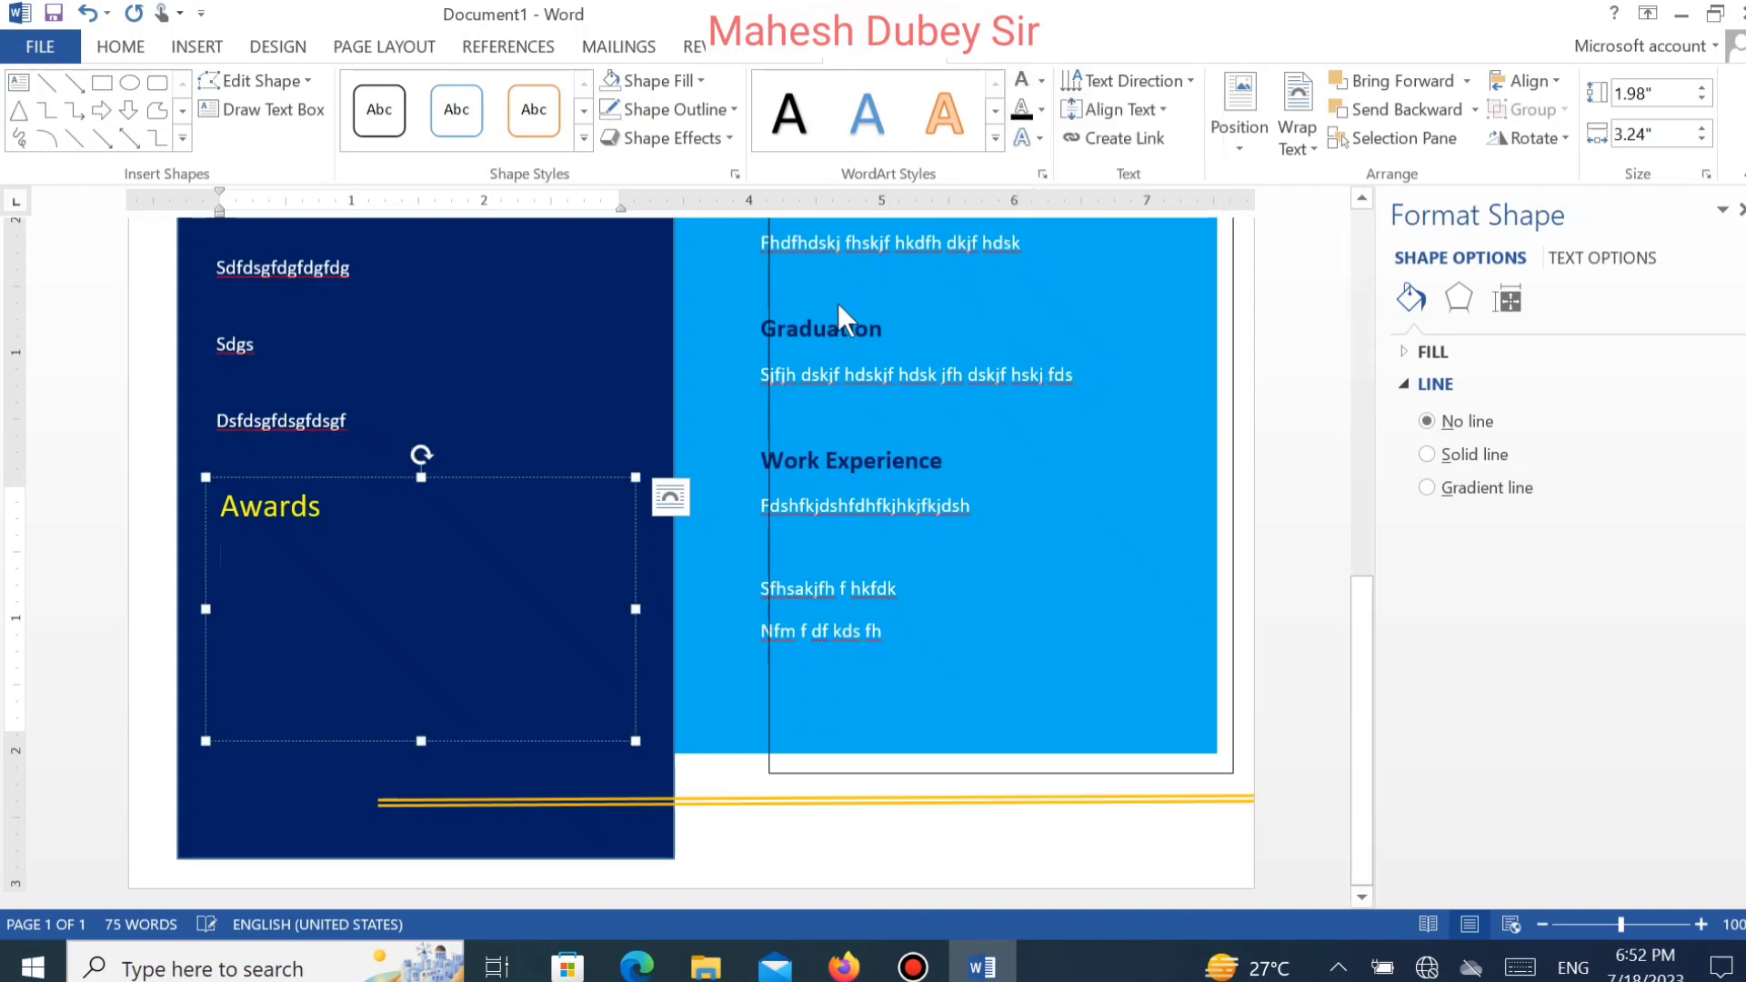
text(s Sgshgfhj)
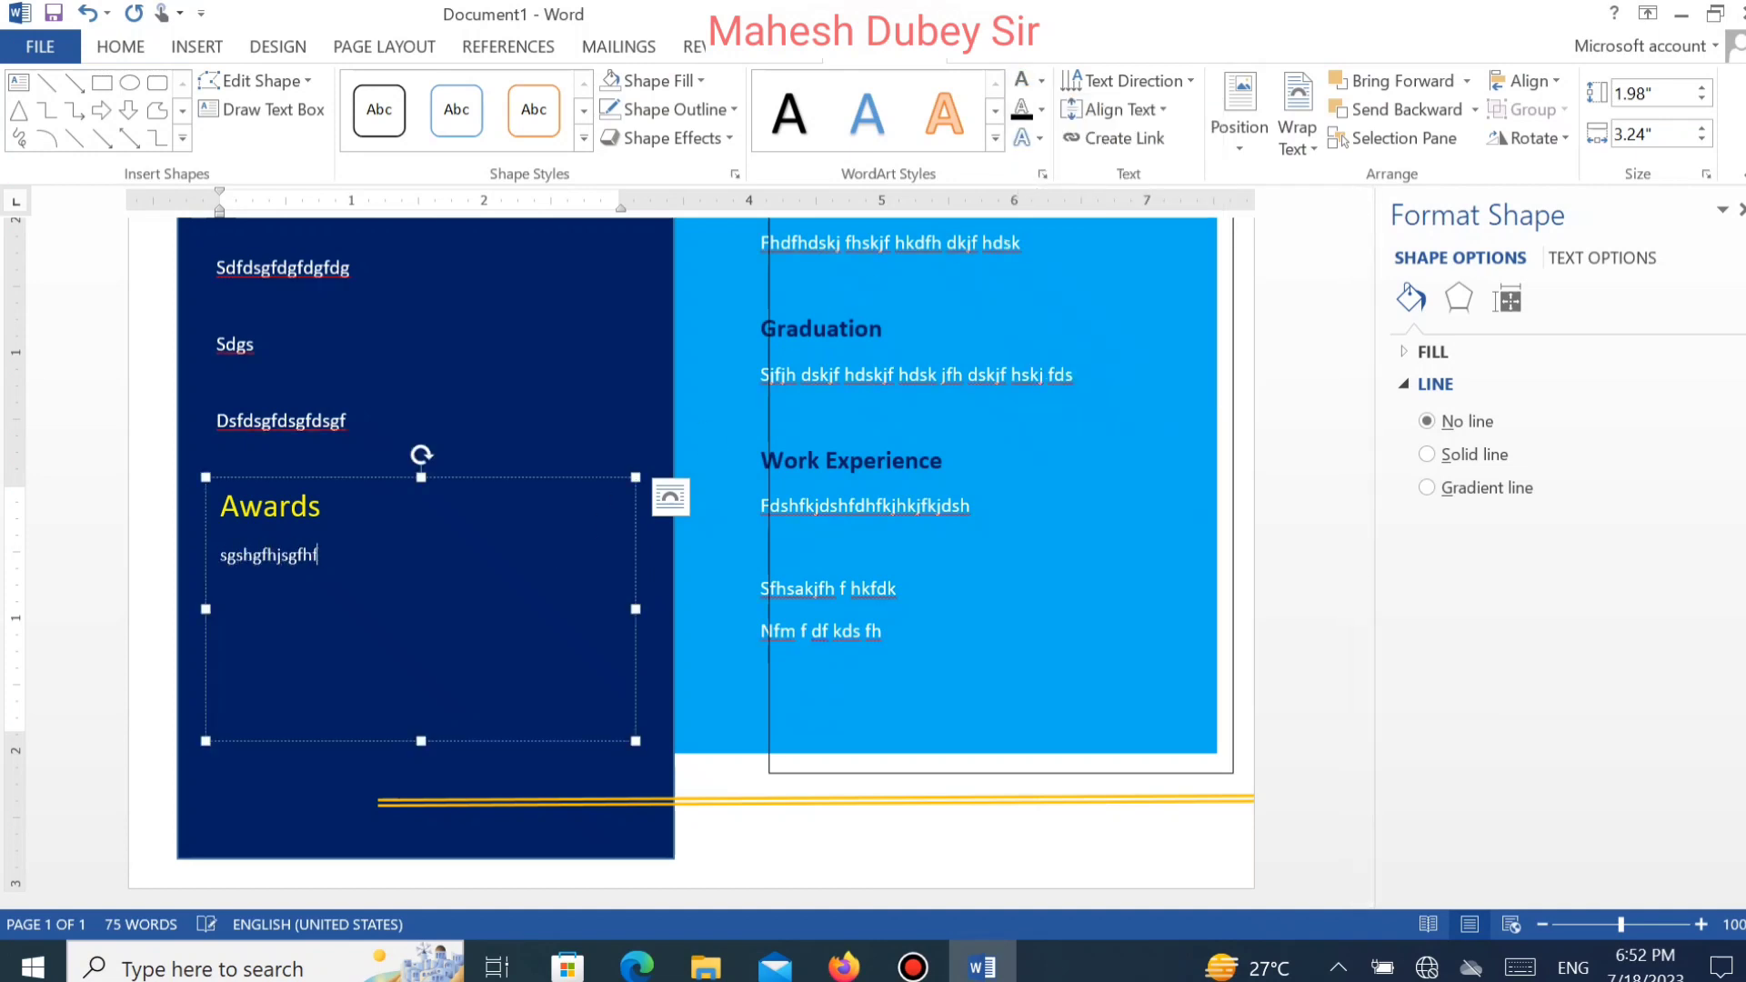
text(sgfhfj sfc)
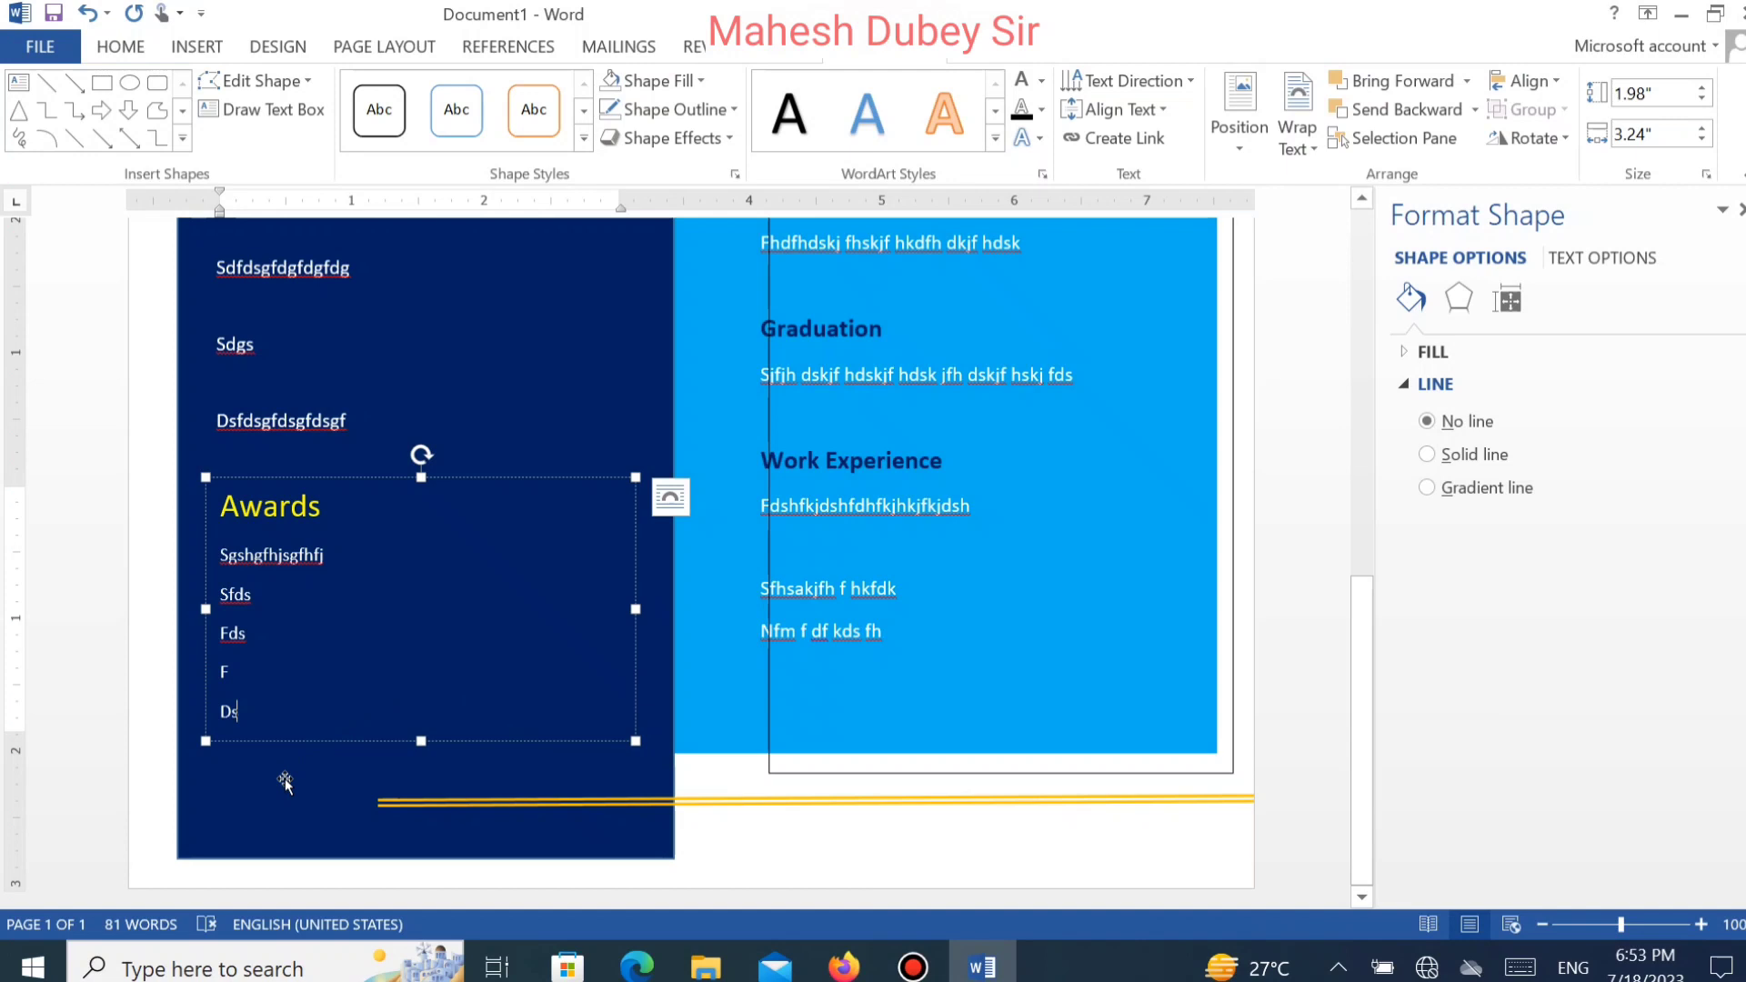
Draw a text box about 1.64" wide and 1.74" high beside the Awards list in the dark blue shape.
click(259, 111)
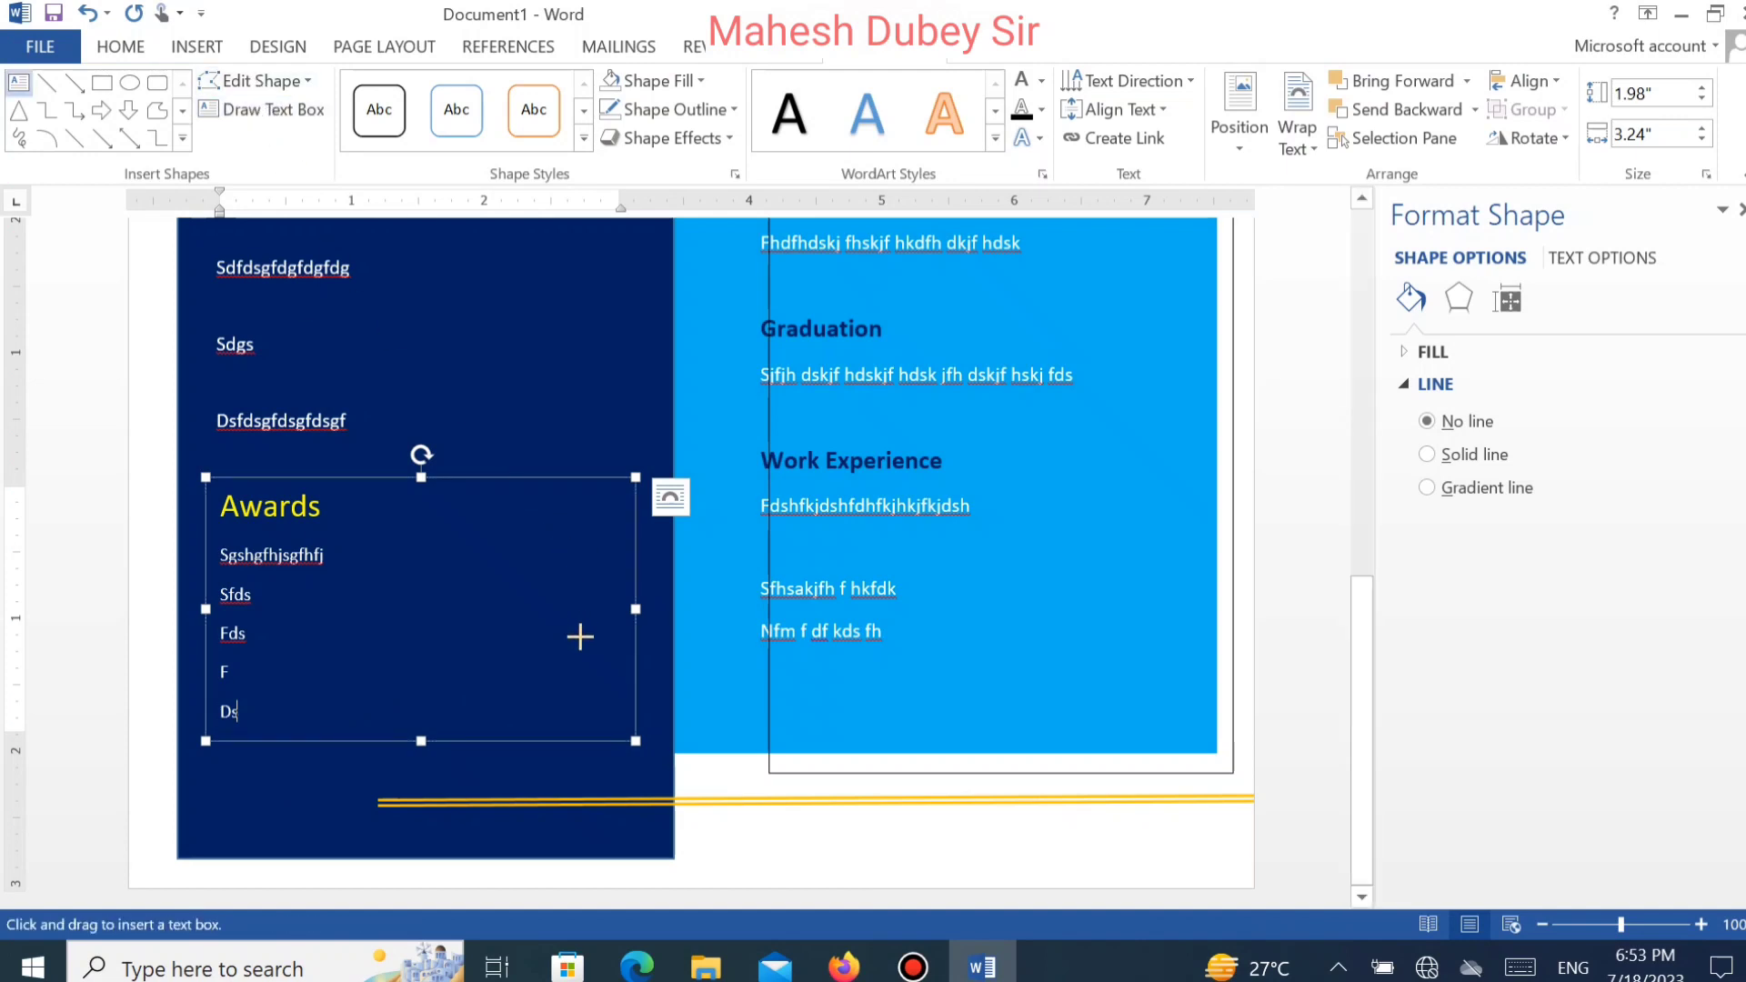
drag(437, 559, 471, 608)
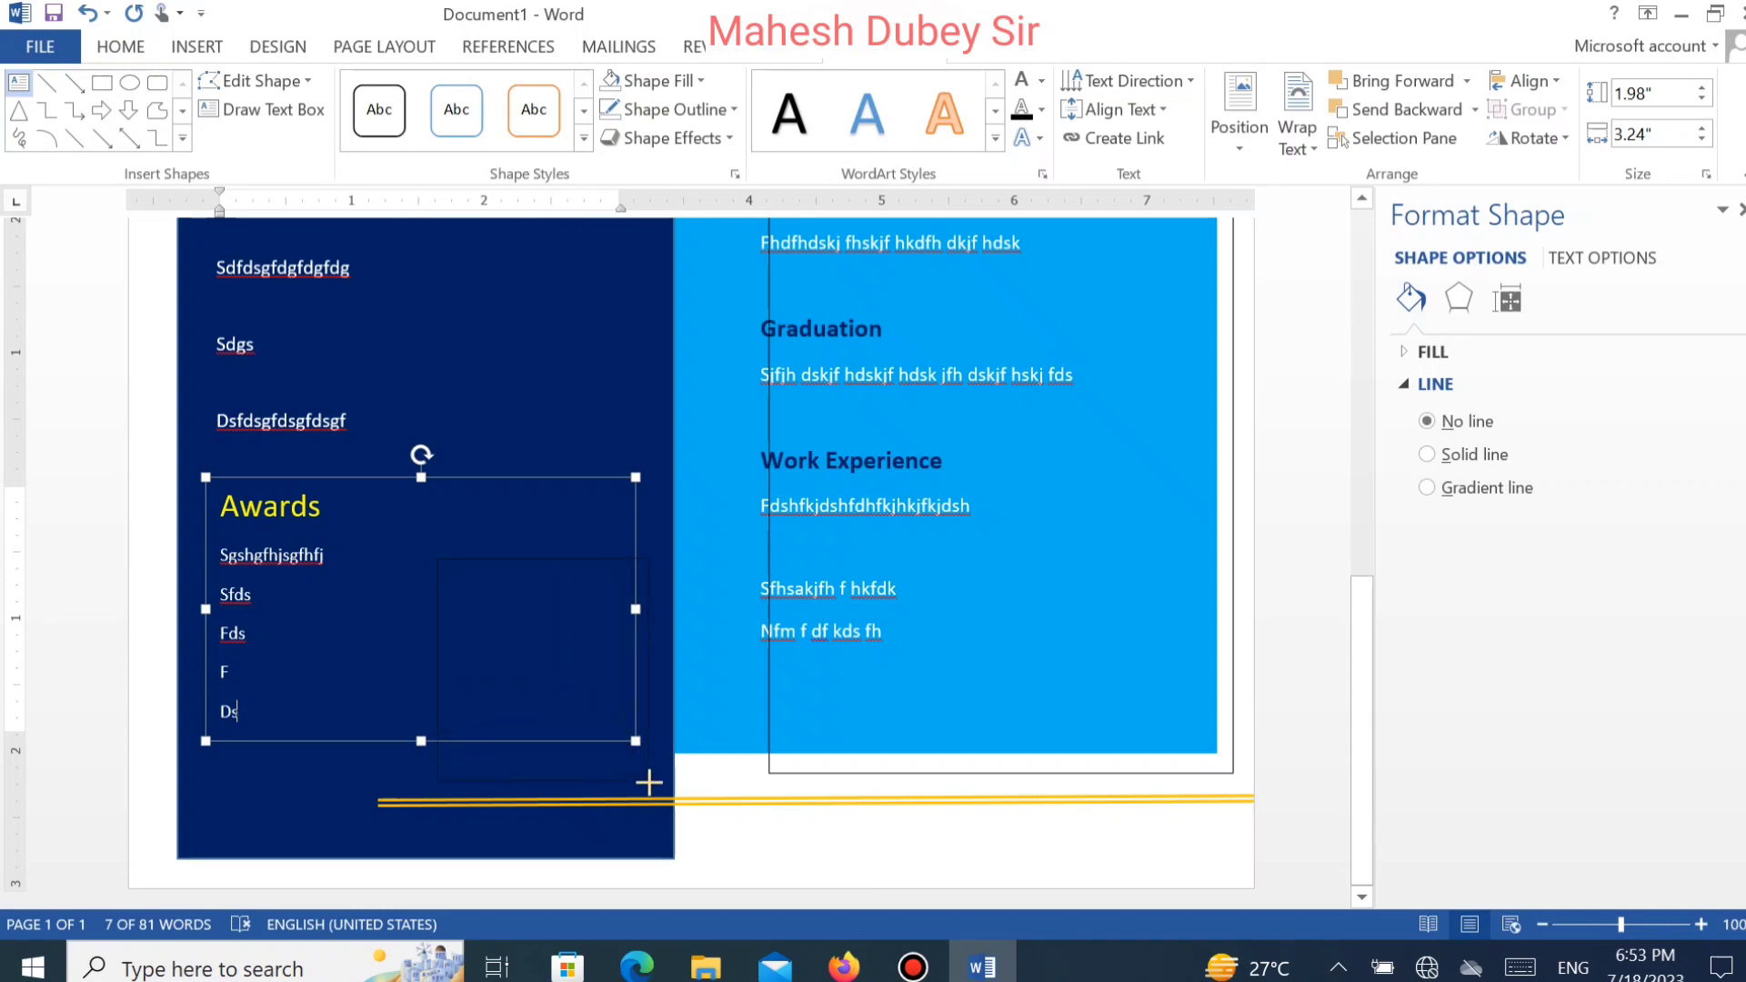
drag(654, 790, 654, 790)
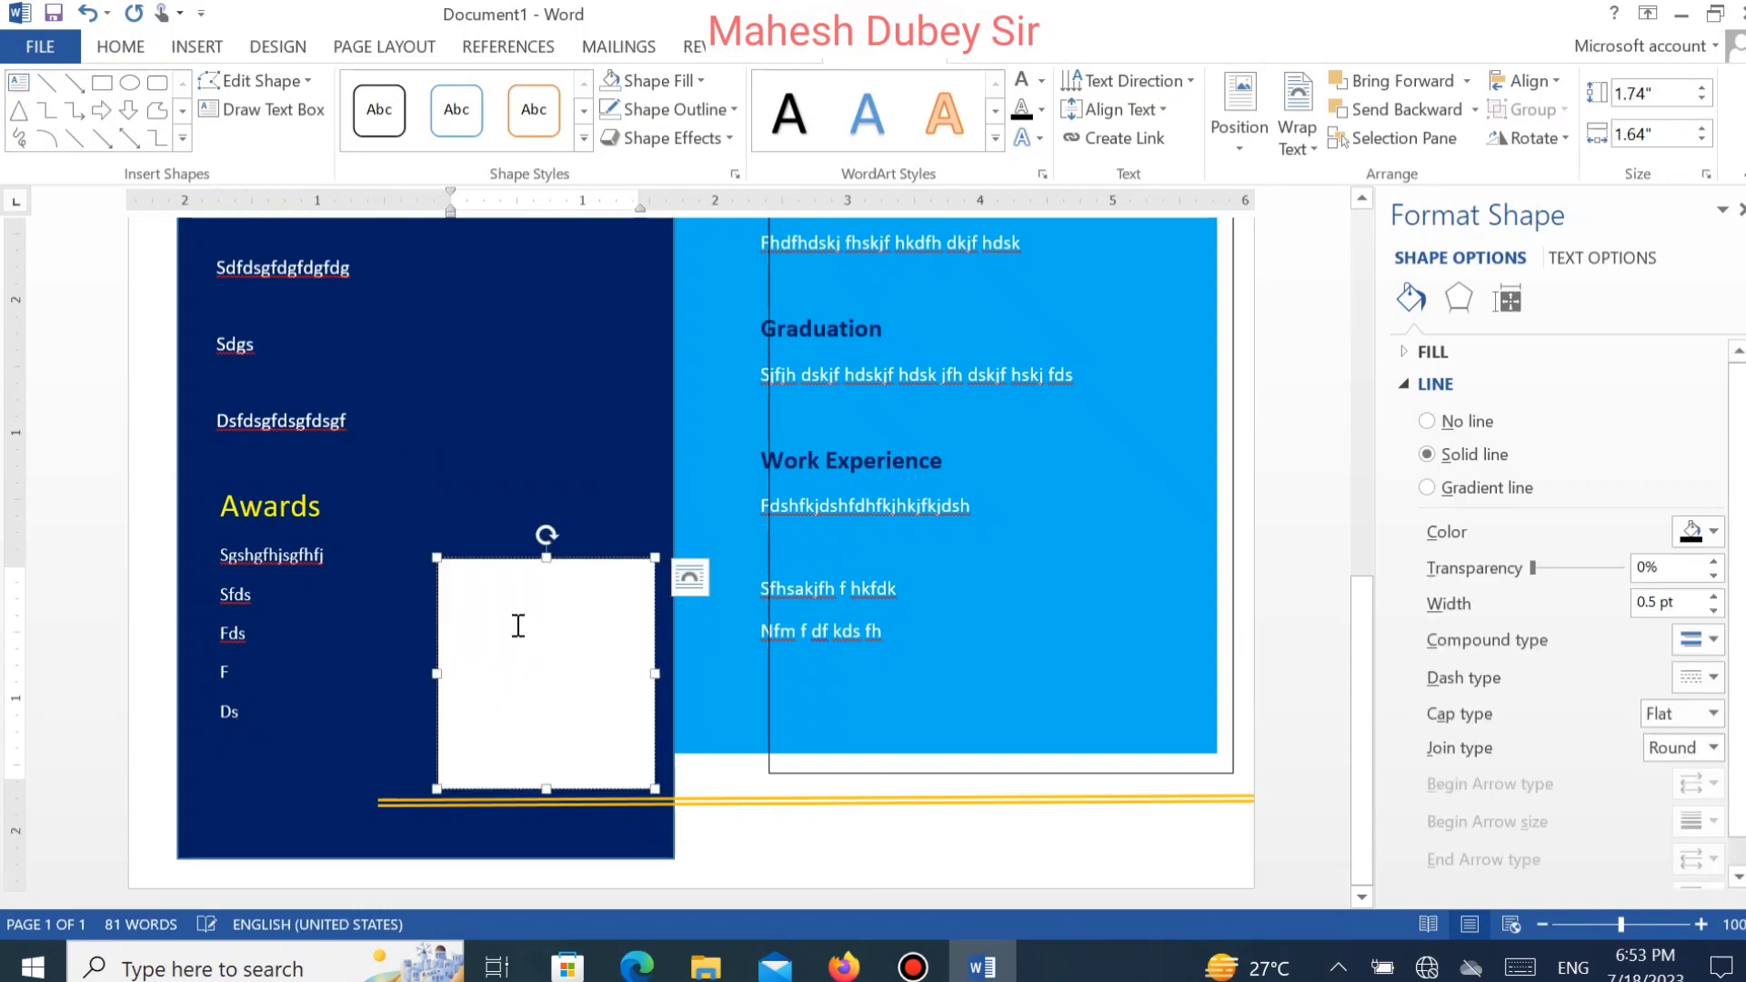
Enter the heading "Address:-" and placeholder lines "Zxgchxgf jsdh gf jdfgdsfdsfds", "Sdgf", "G" and "Fd" in the new text box.
text(Address)
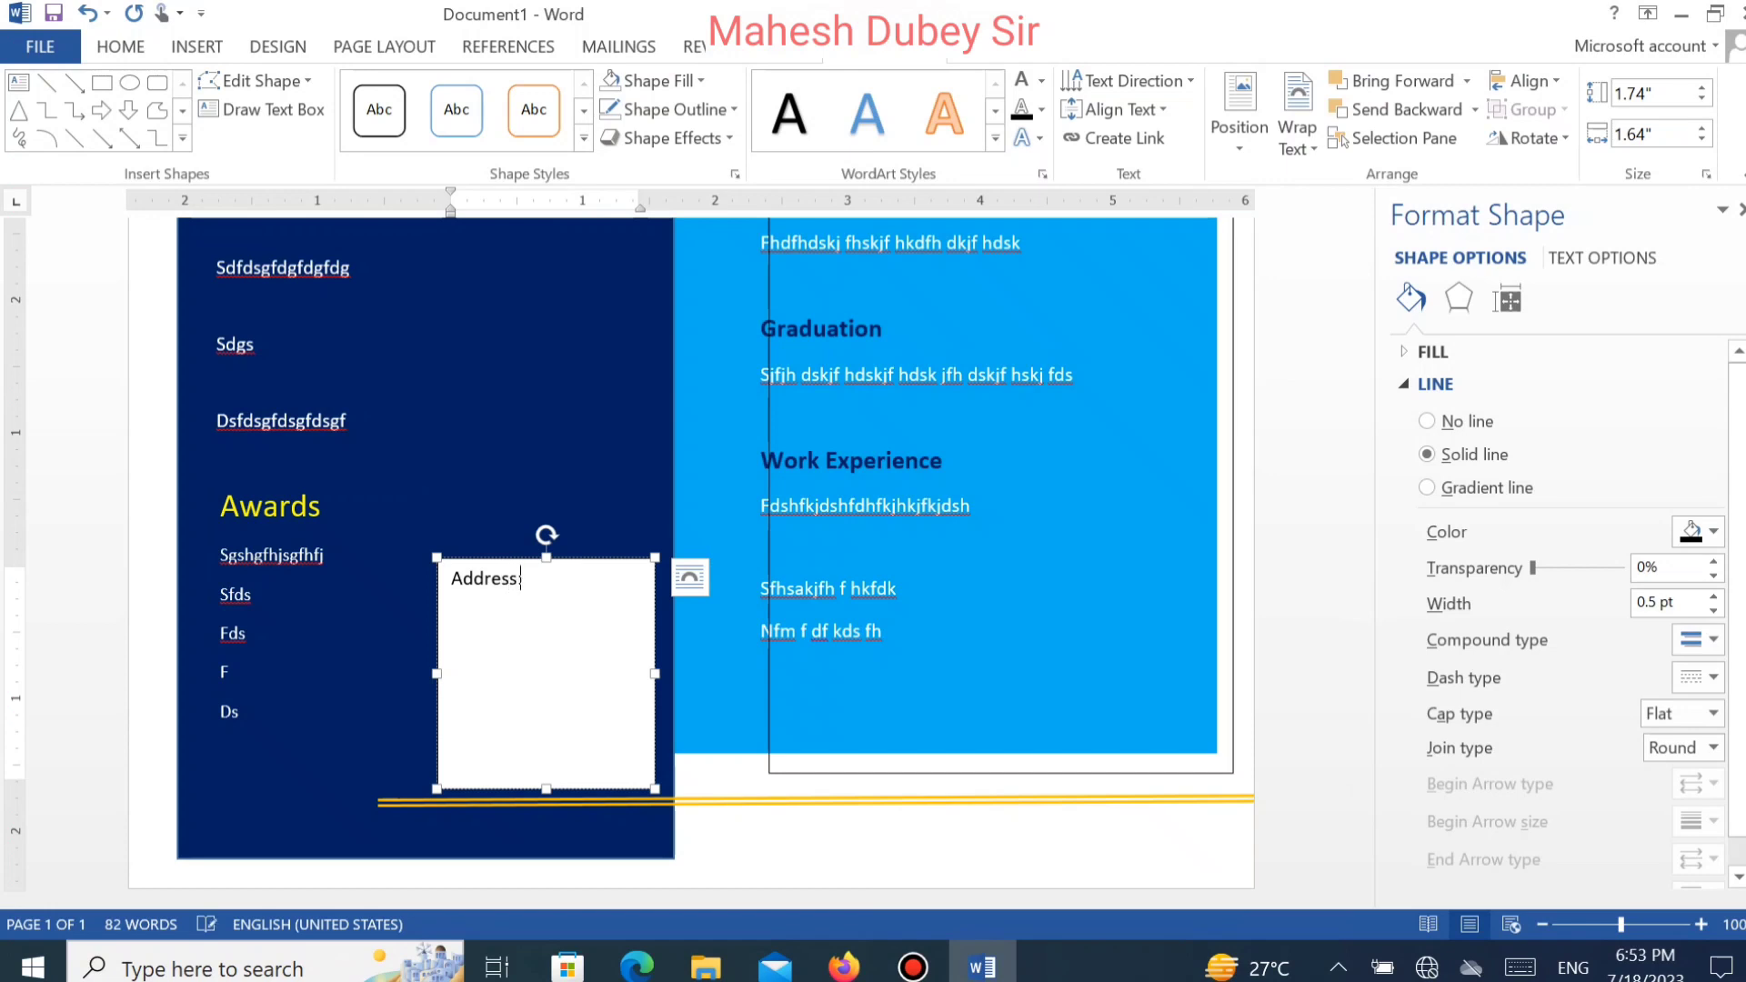
text(:-)
text(zxgchxgf jsdh gf jdfgdsfdsfds)
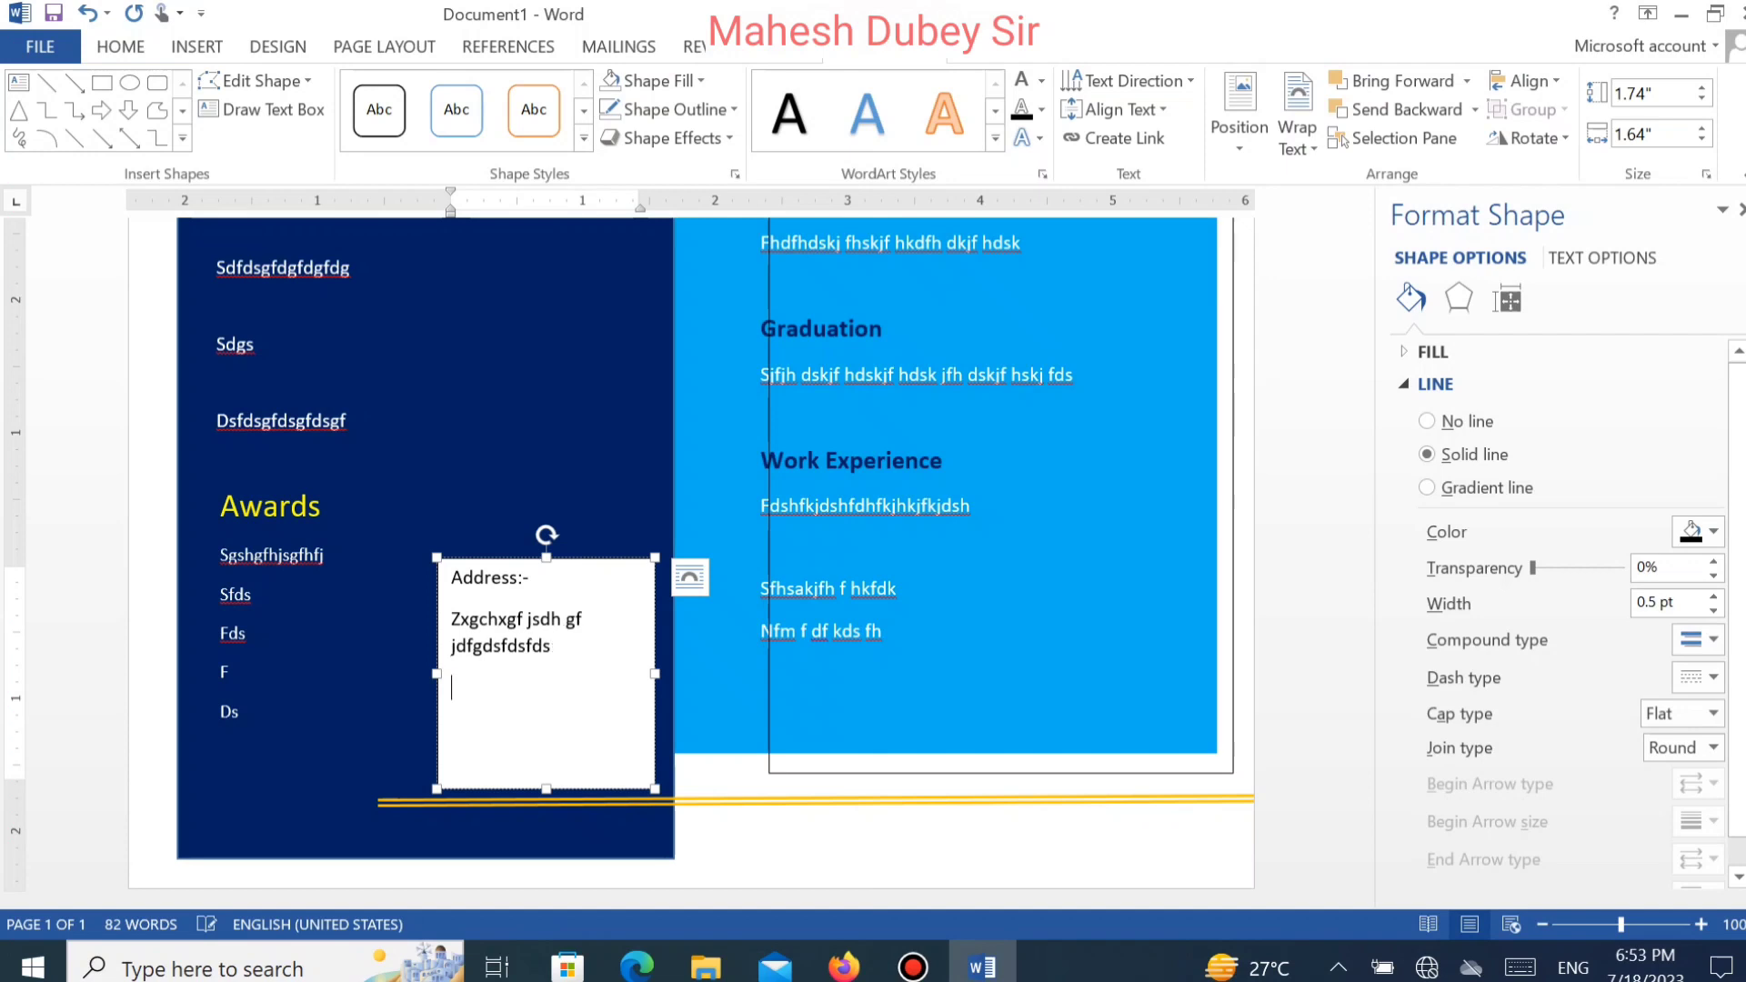
key(Return)
text(sdgf)
key(Return)
text(gf)
key(Return)
text(f)
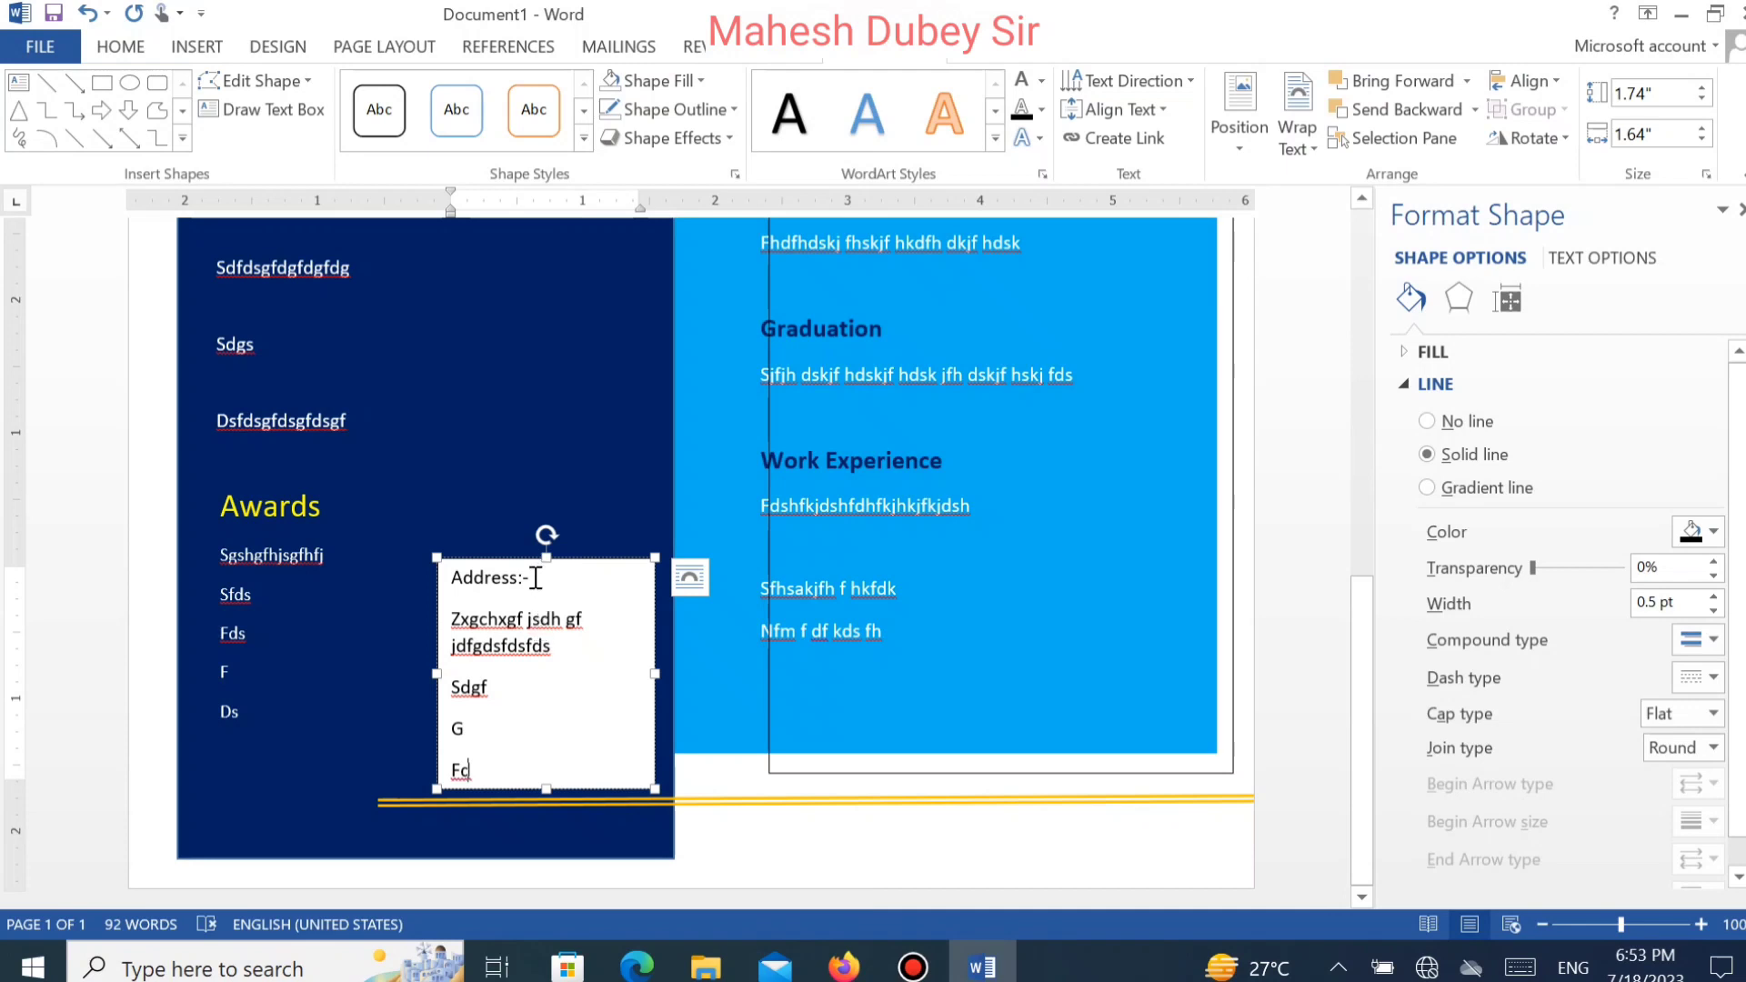
Colour the "Address:-" heading yellow, make it bold and enlarge it.
drag(536, 579, 459, 578)
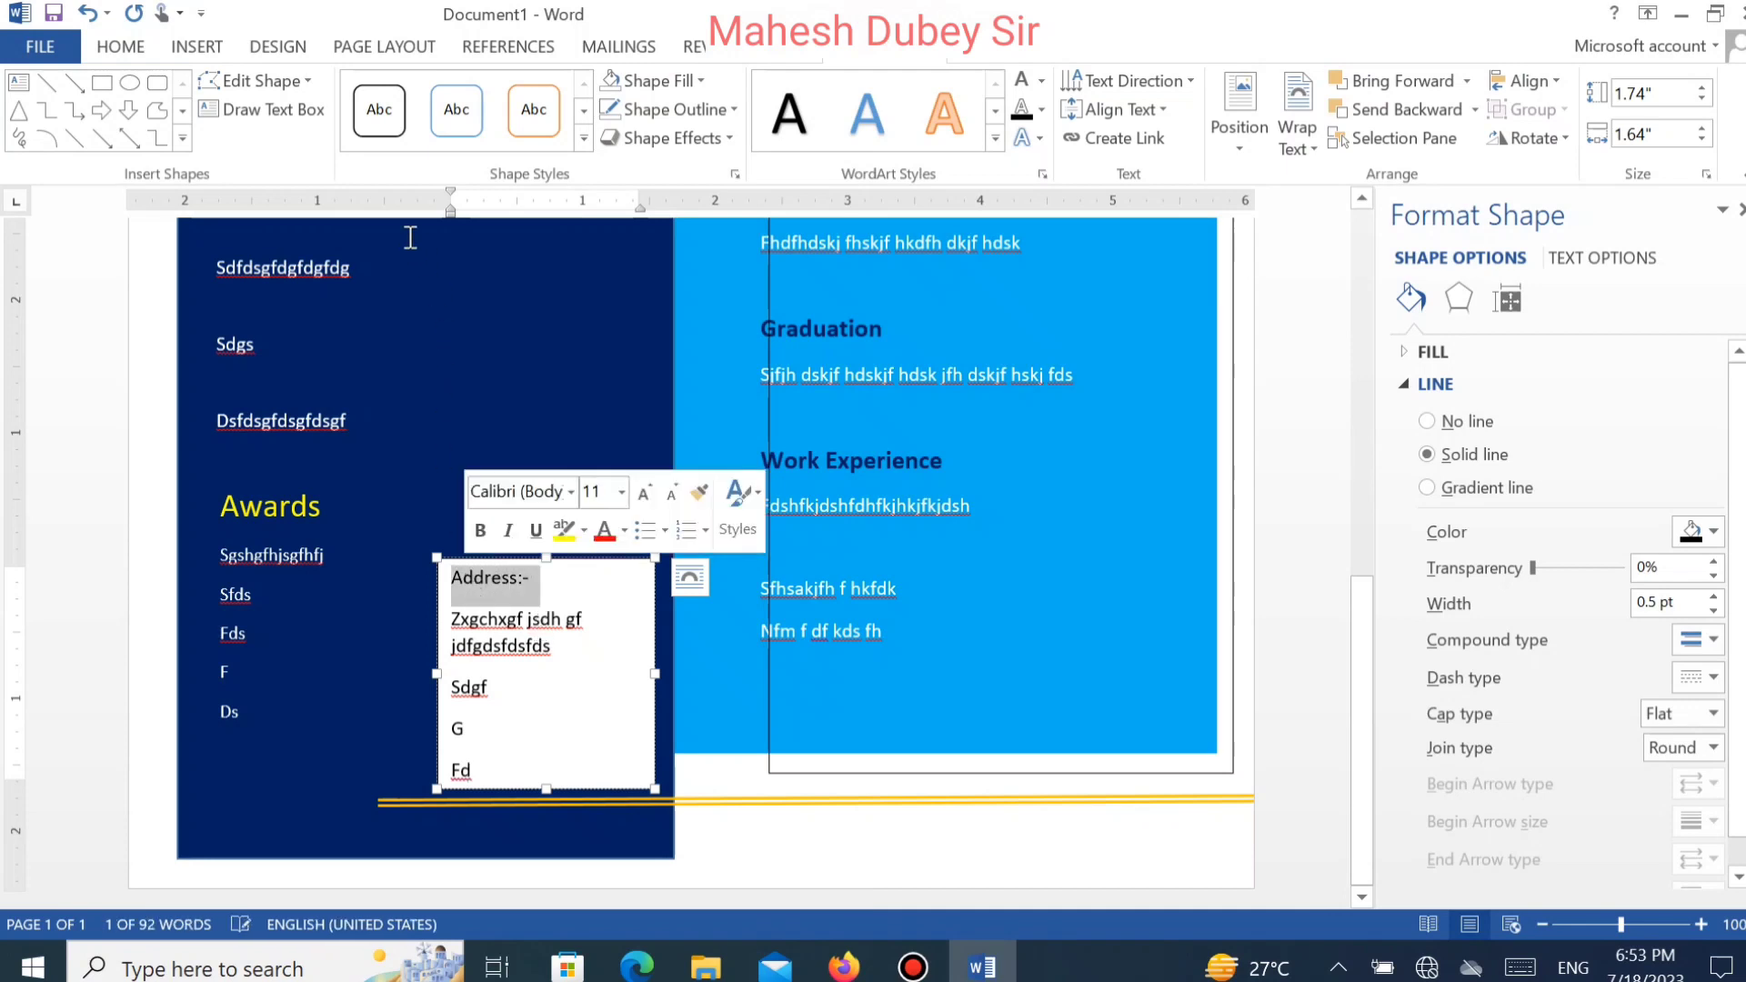
click(1041, 81)
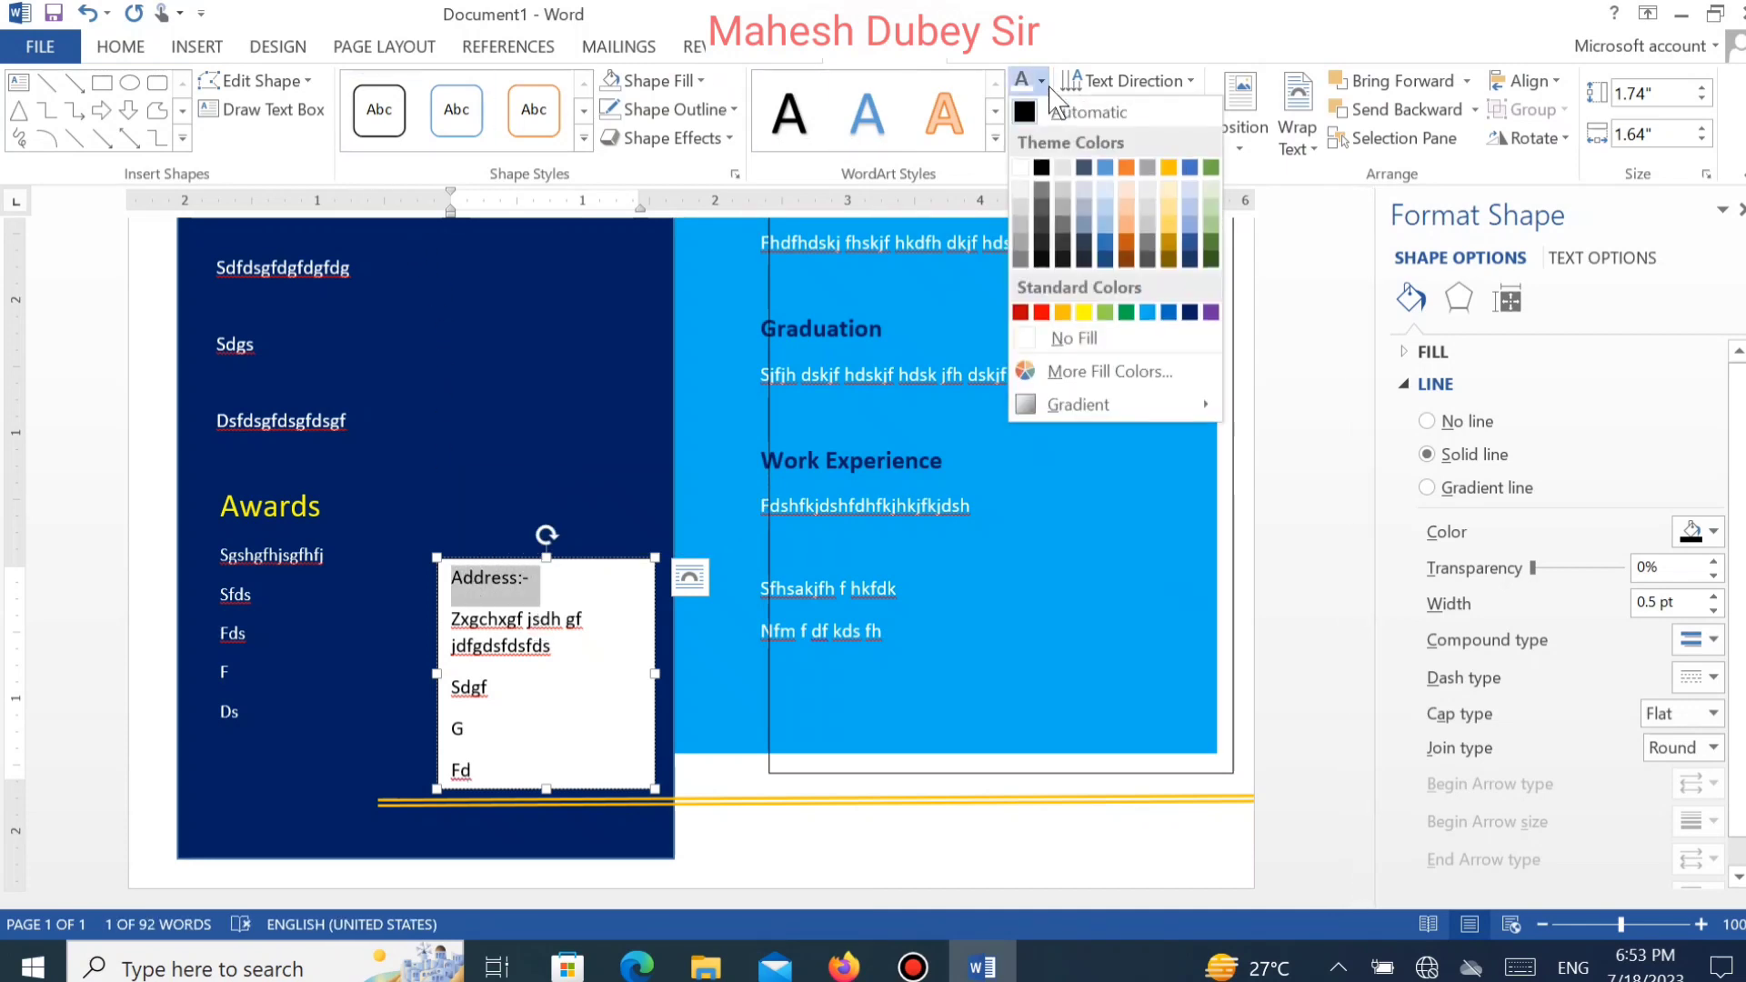
click(1083, 312)
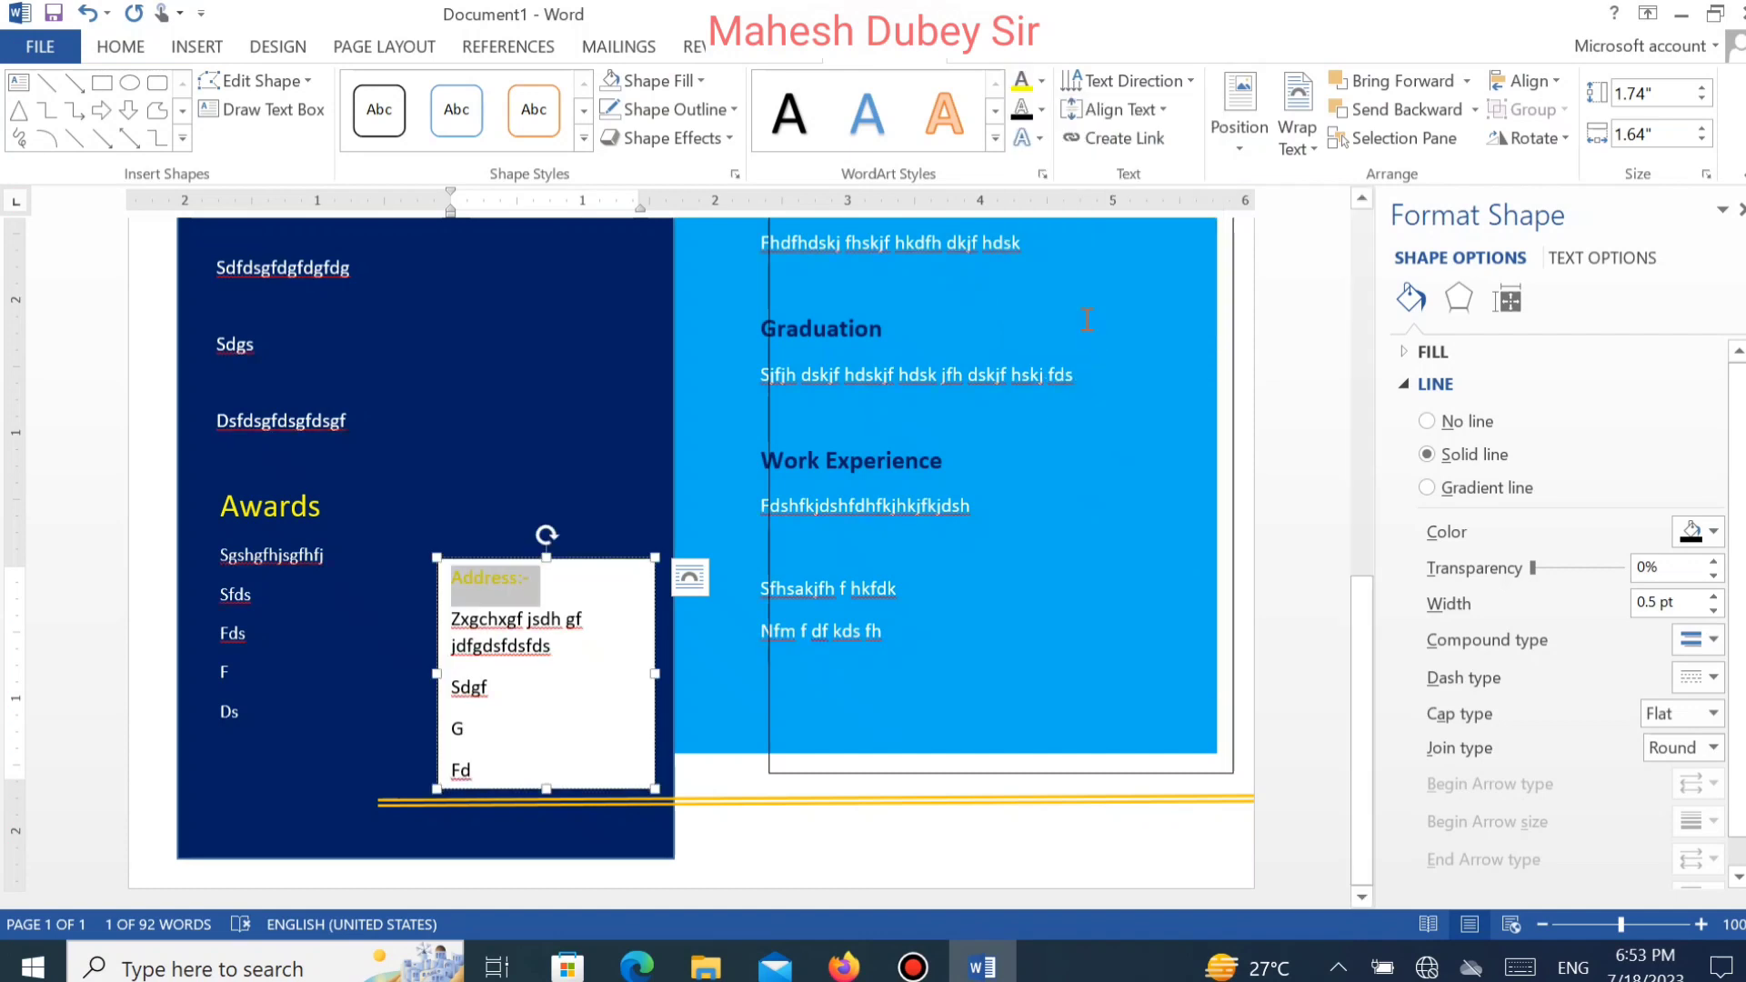
key(ctrl+shift+period)
key(ctrl+shift+period)
key(ctrl+shift+period)
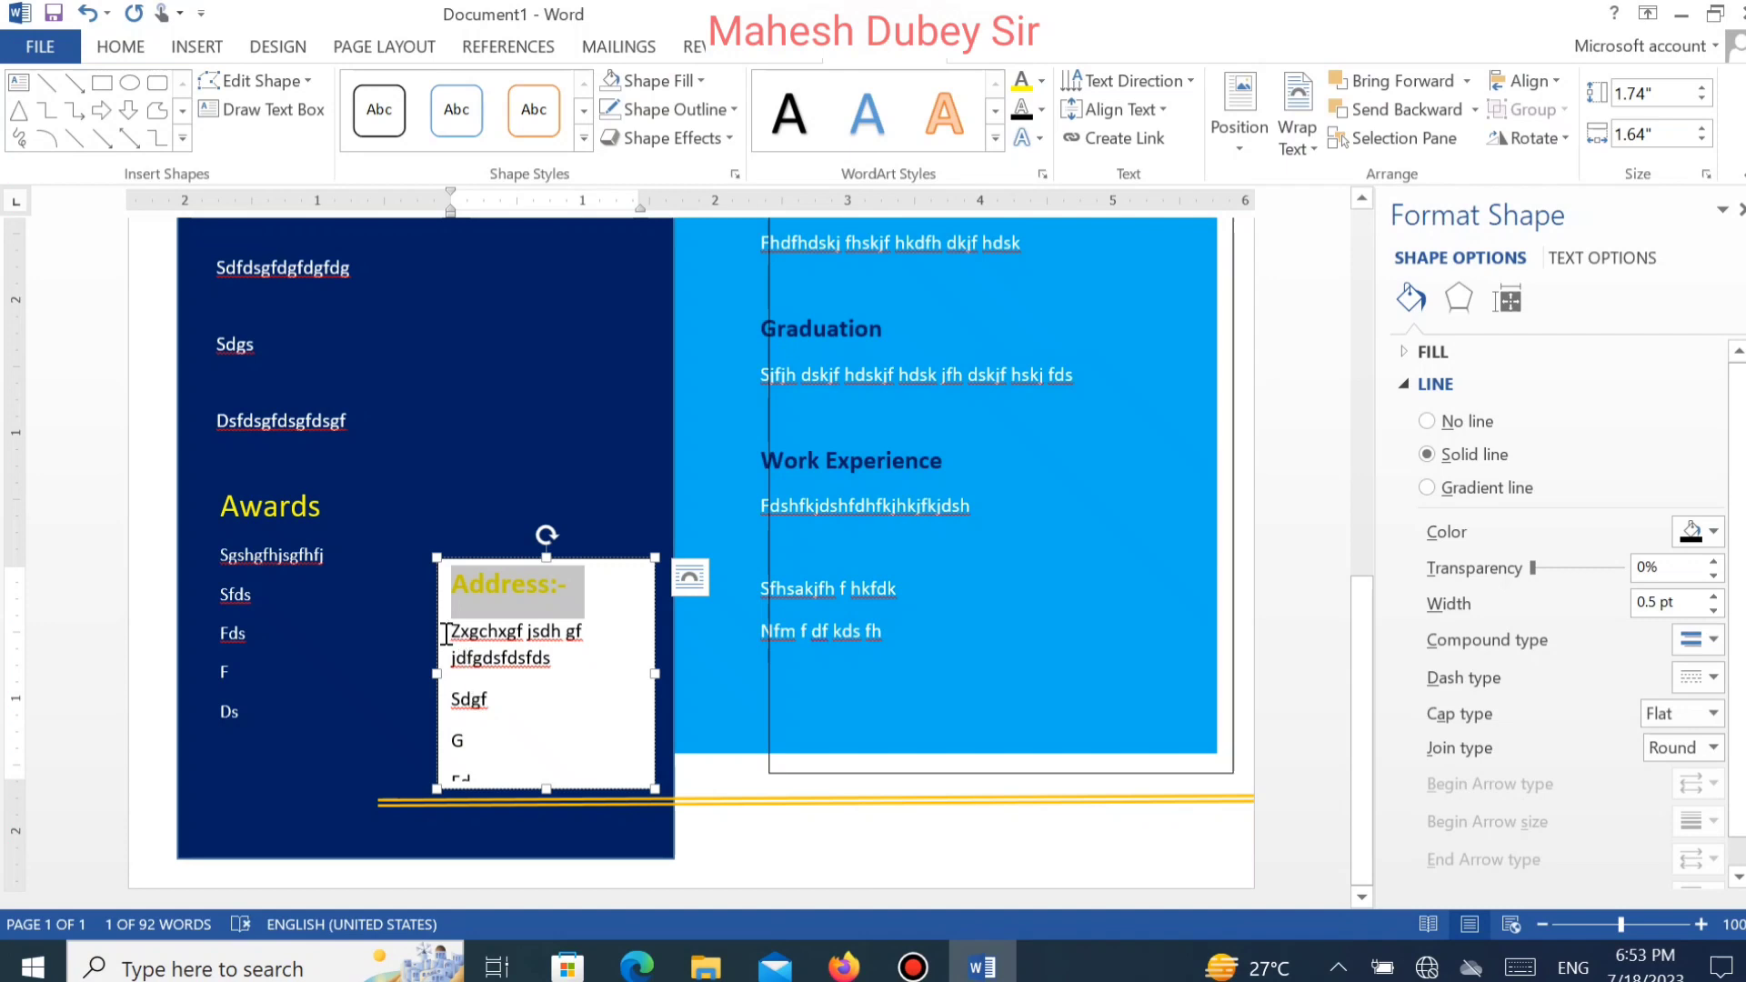
Colour the placeholder lines beneath Address white and remove the text box's fill.
drag(448, 631, 545, 774)
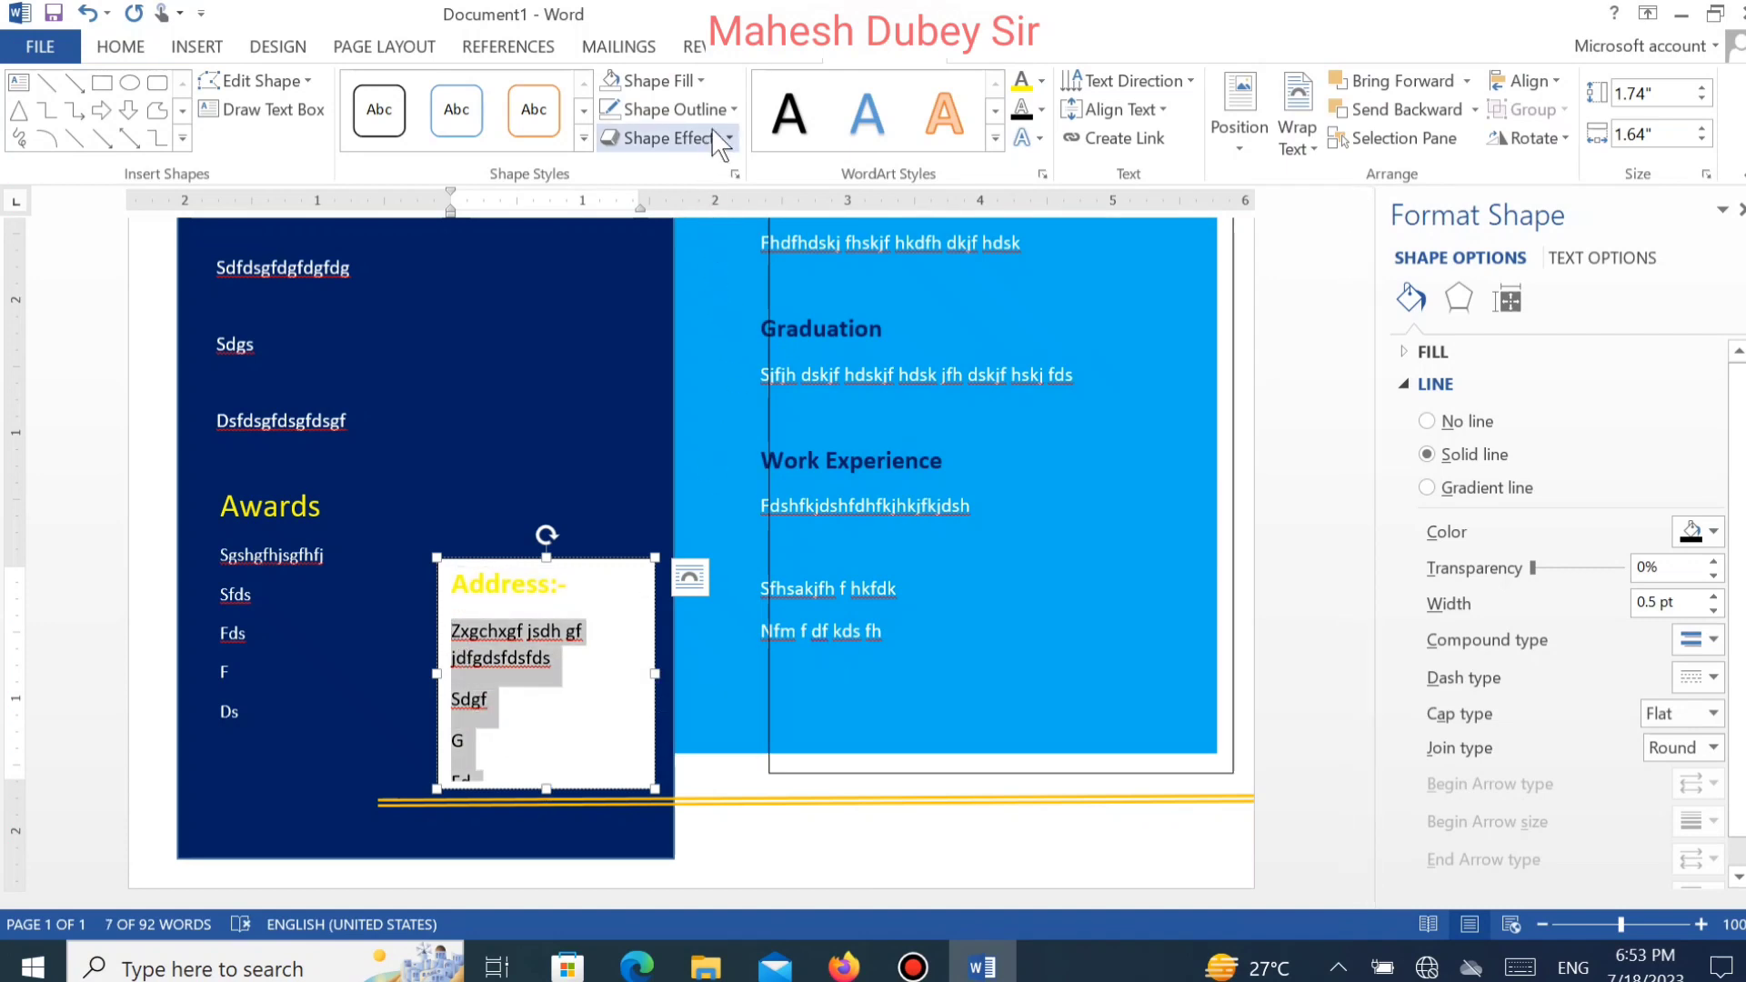
click(1041, 81)
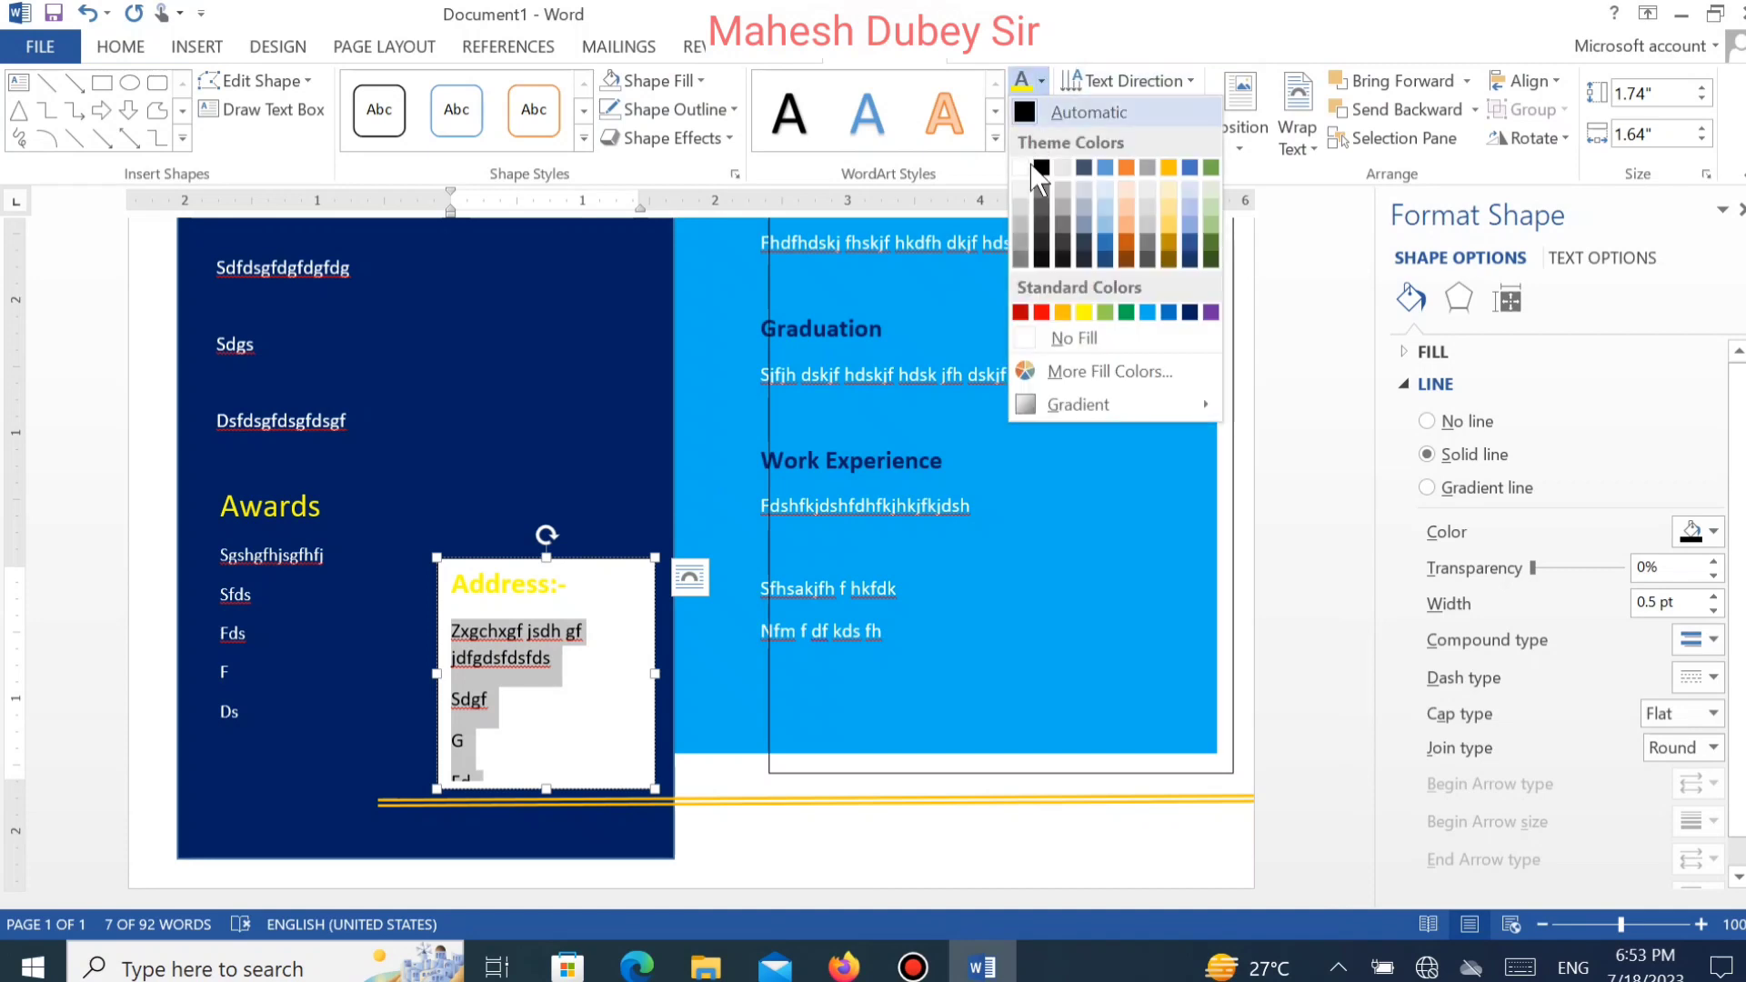
click(1056, 339)
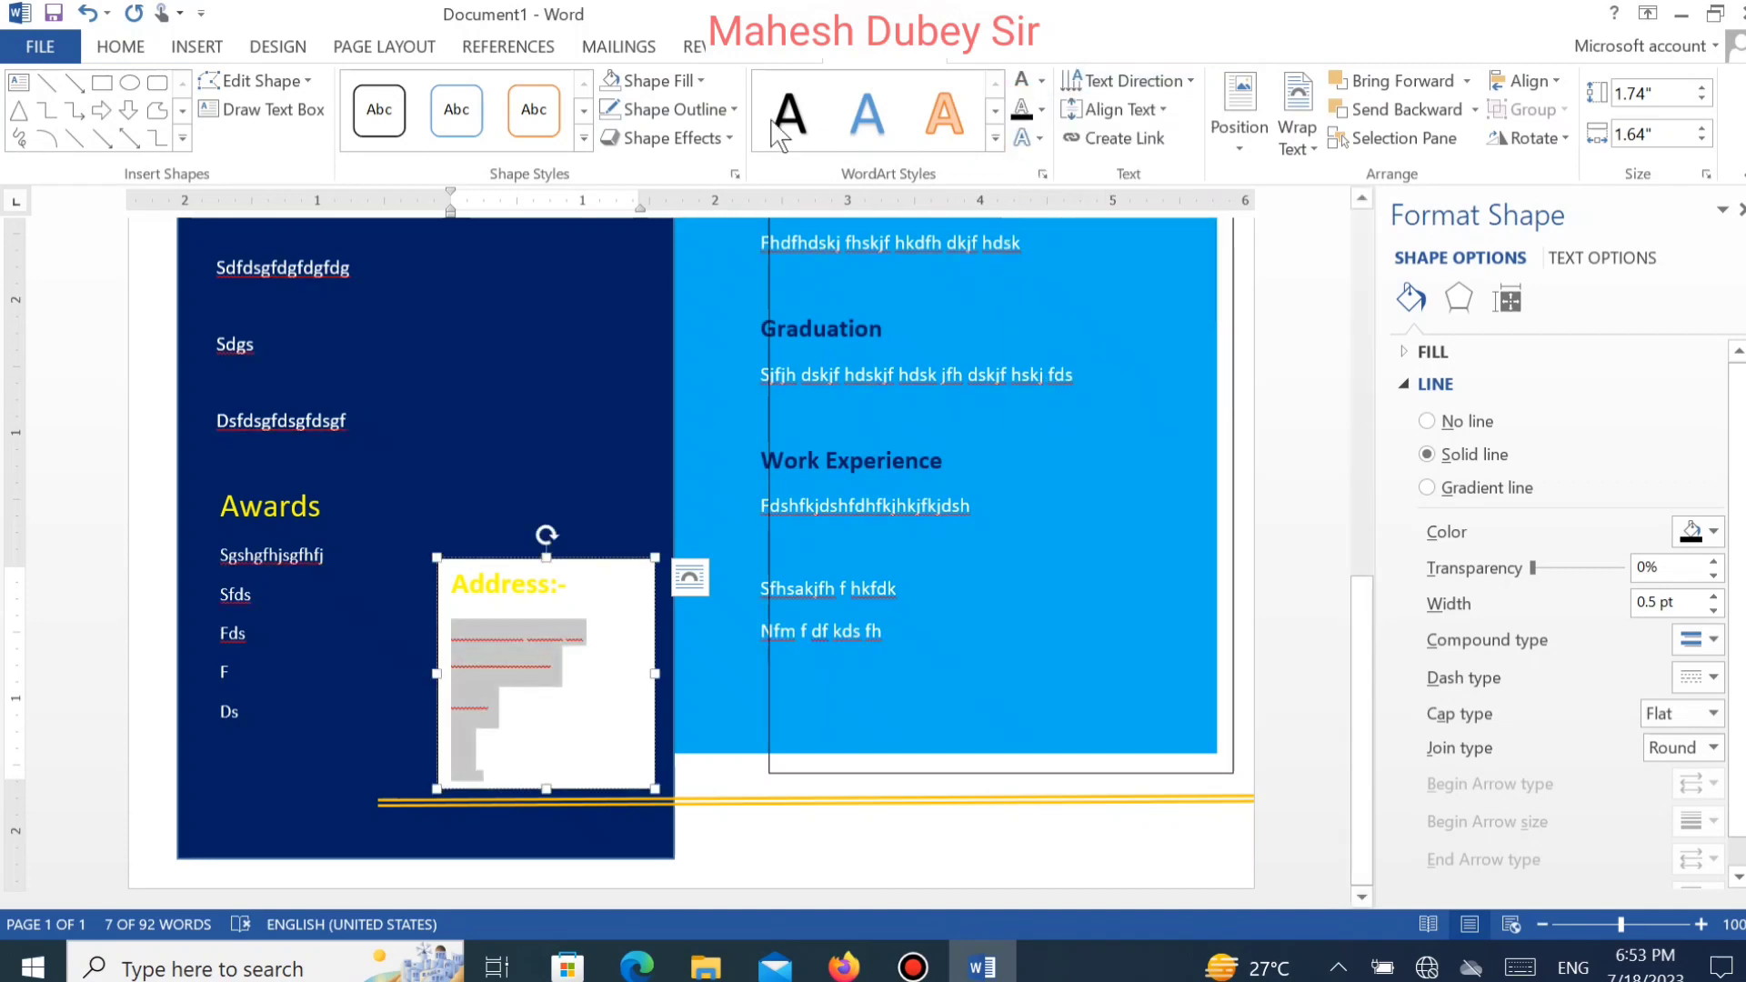
click(680, 86)
click(661, 333)
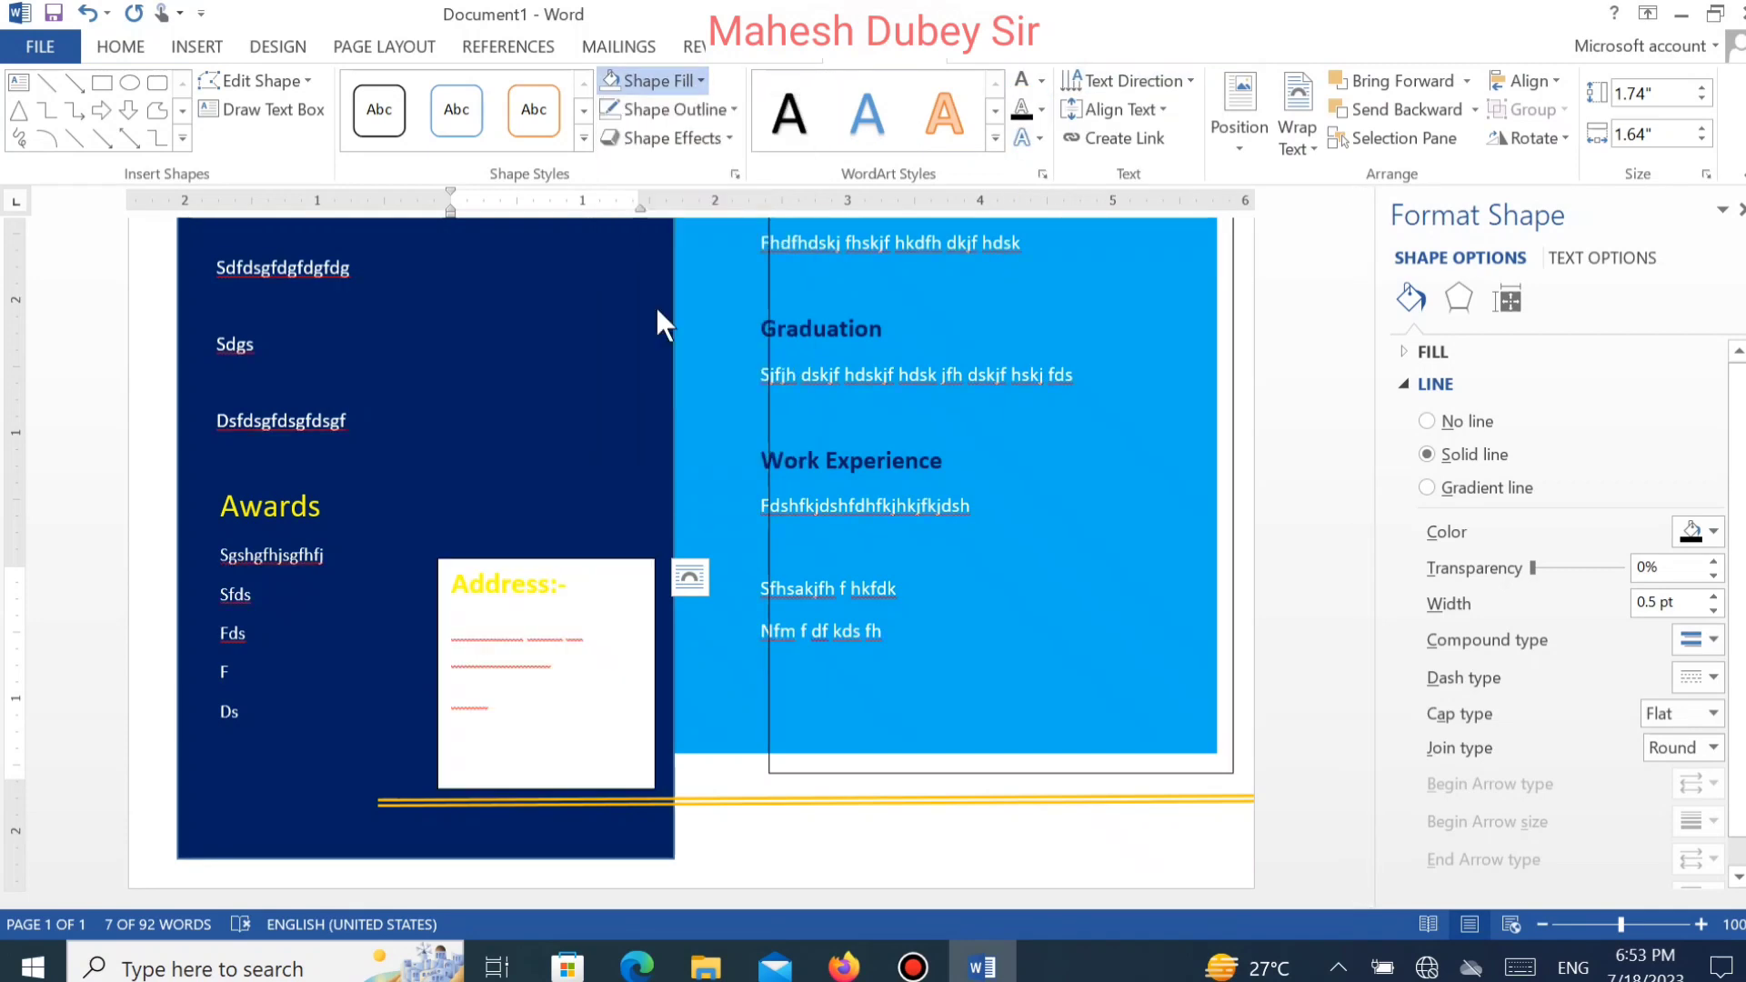
click(600, 773)
Extend the Address text box upward to about 1.91" high and remove its outline.
click(545, 559)
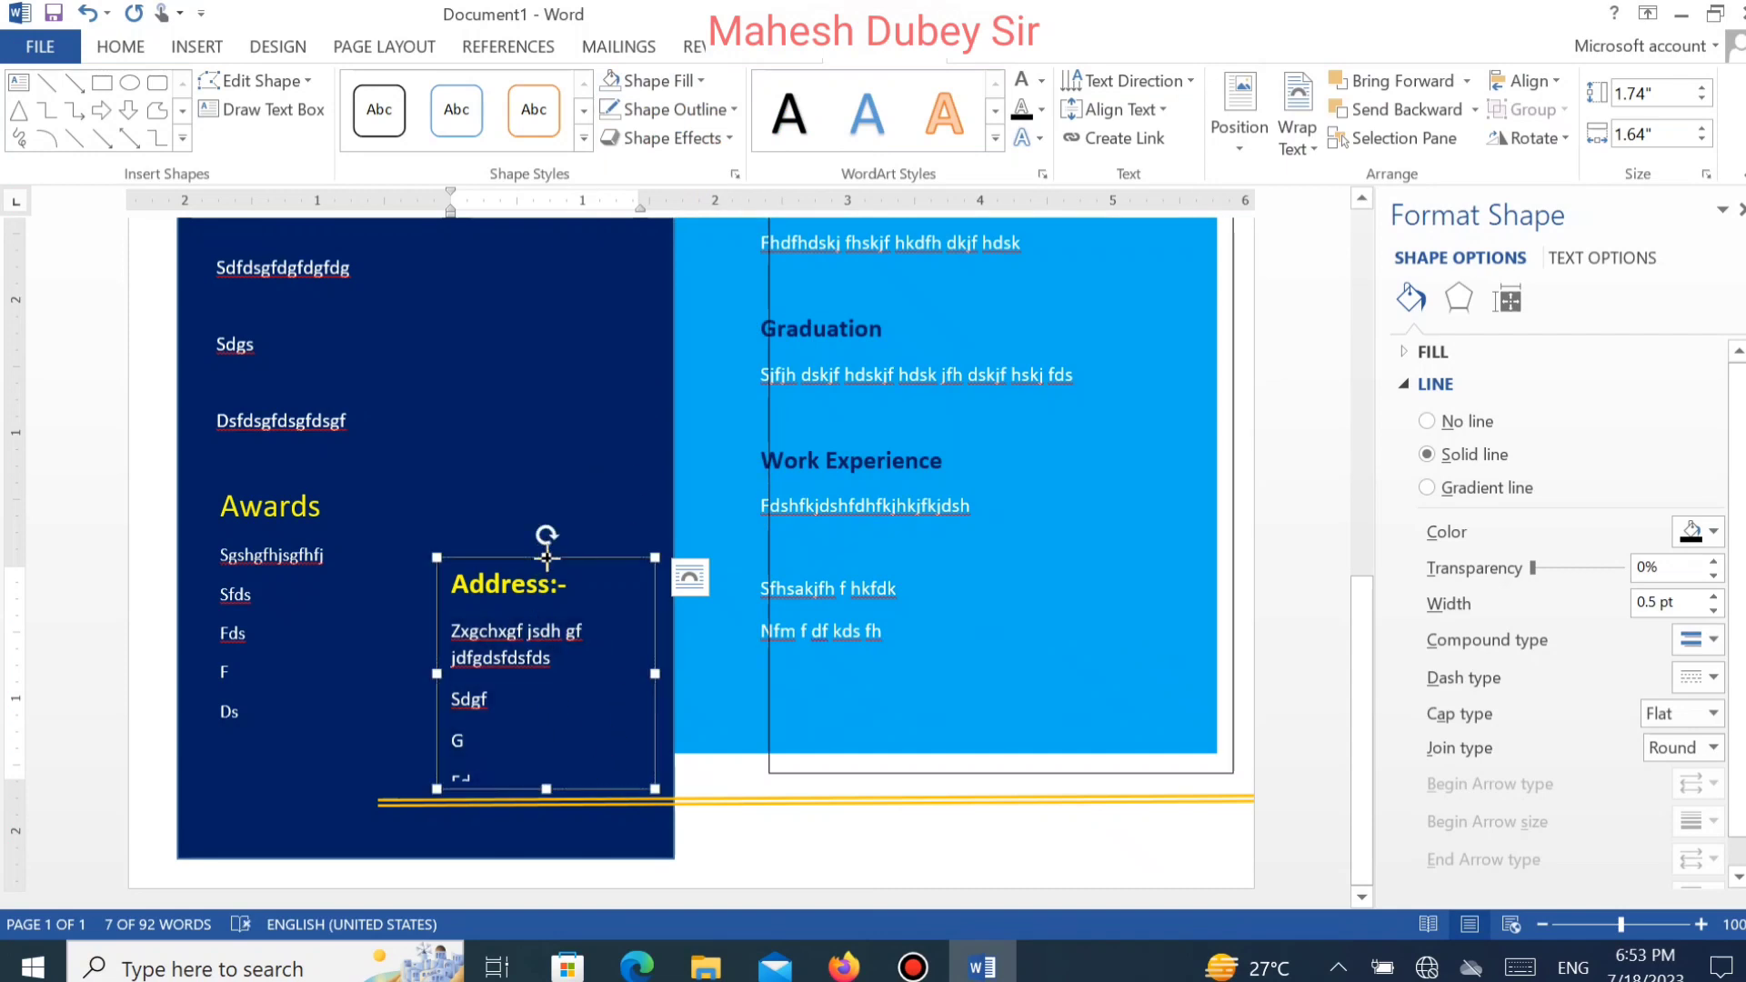
mouse_move(546, 560)
mouse_down()
mouse_move(545, 516)
mouse_move(547, 534)
mouse_up()
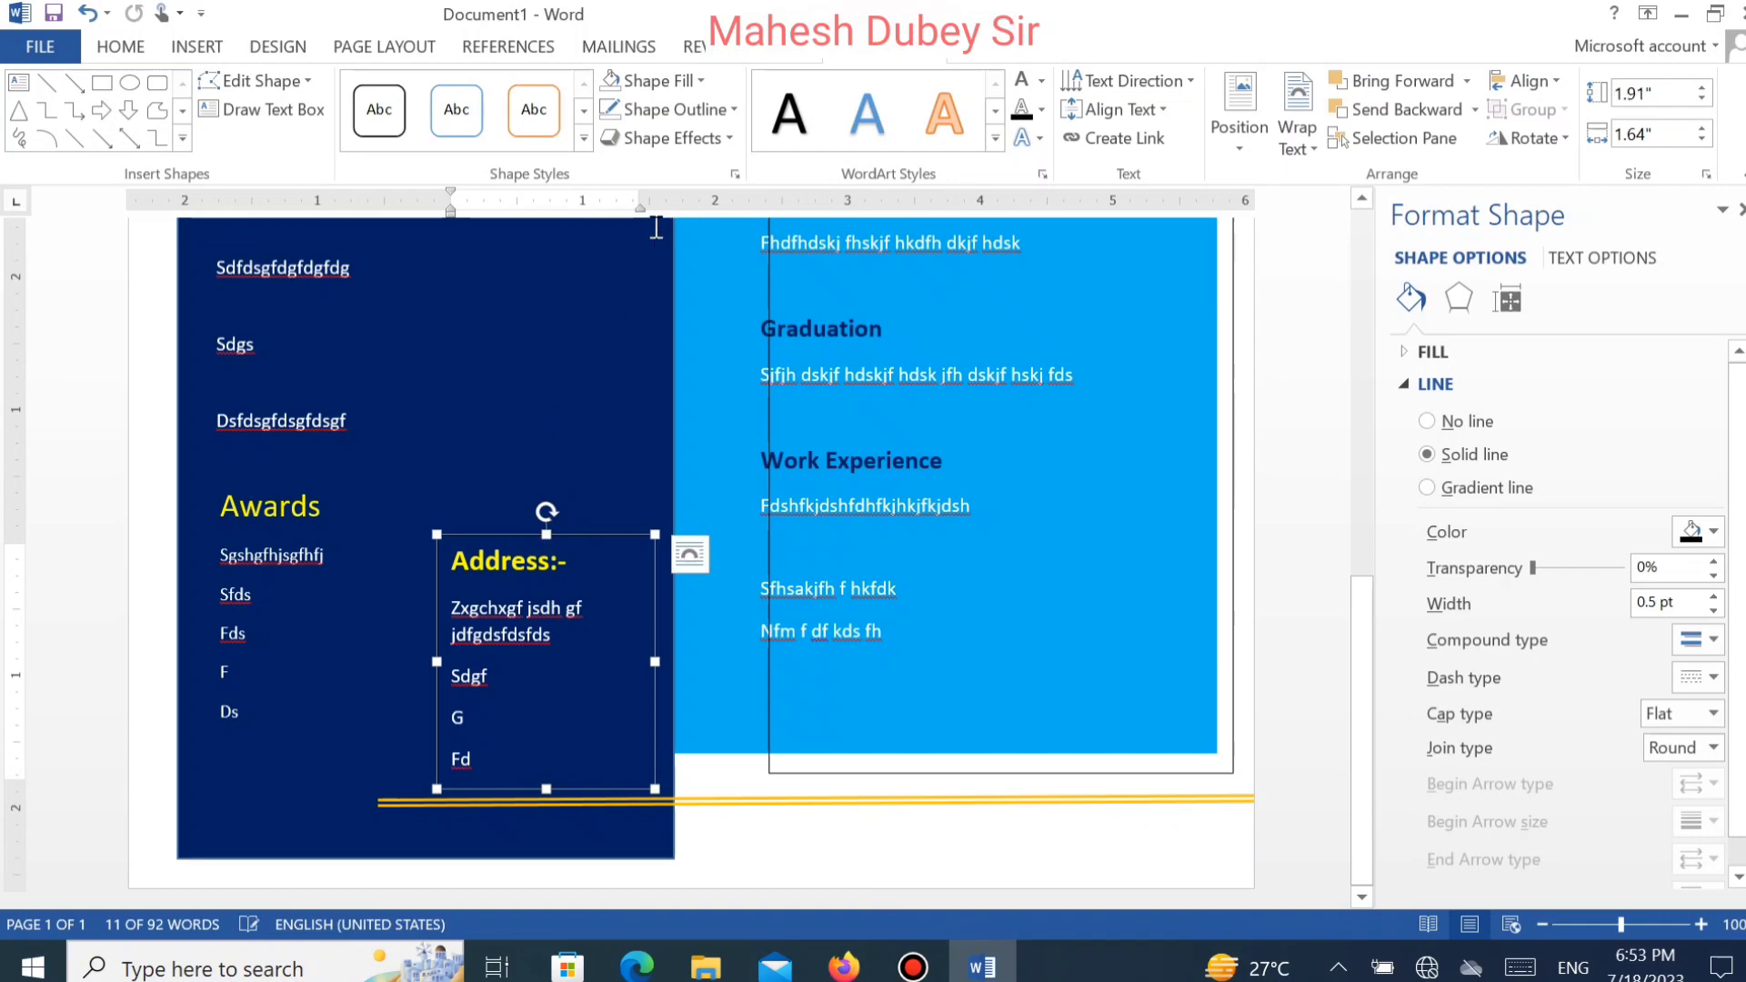
click(675, 109)
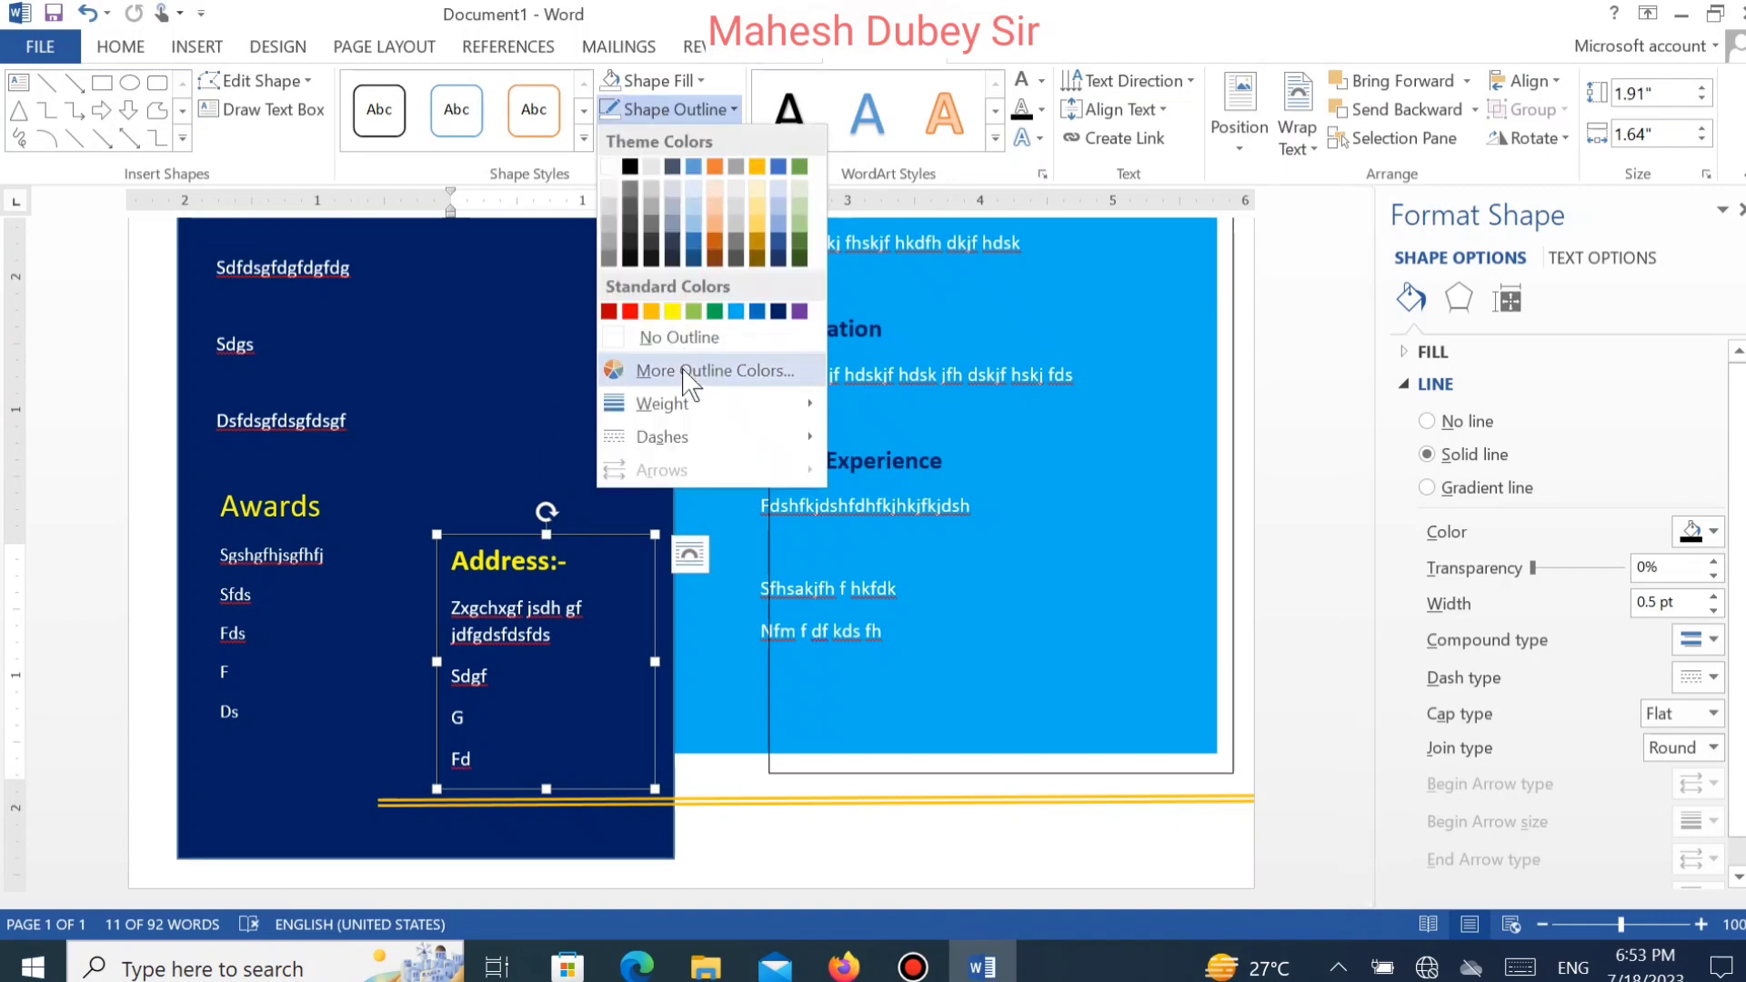
click(680, 341)
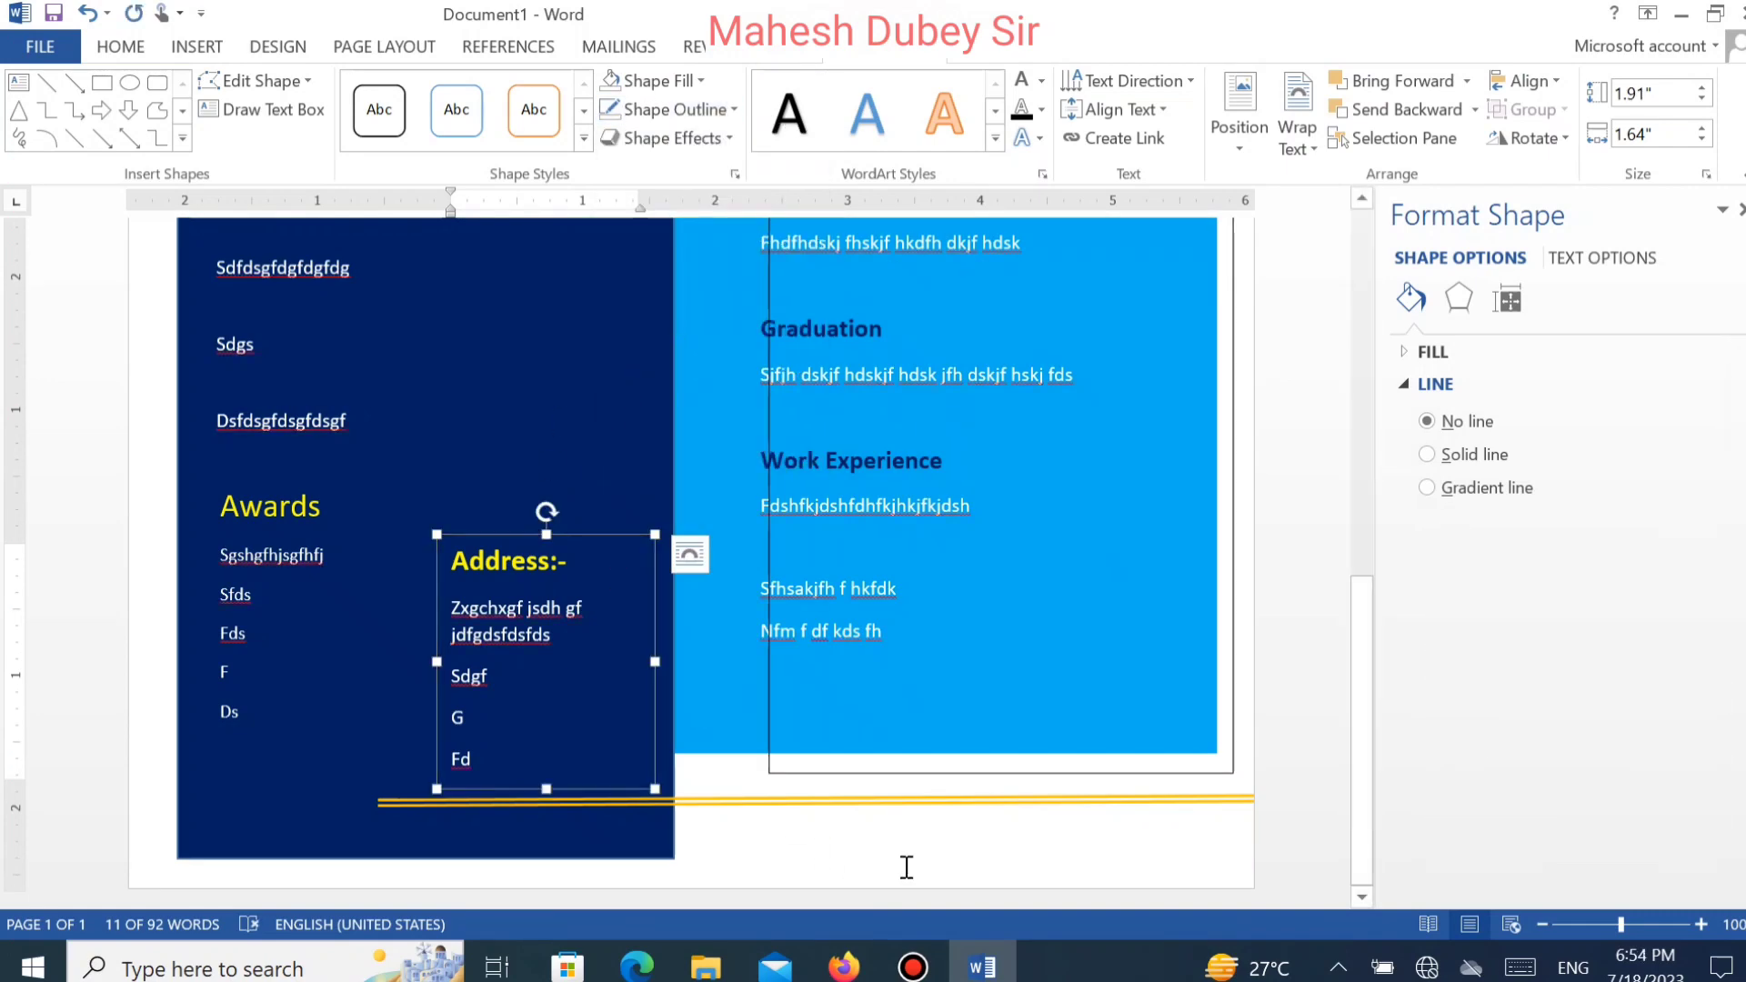
Examine the whole page in the print preview at 50% zoom, then return to the document.
scroll(907, 866, up, 5)
click(906, 866)
scroll(907, 867, up, 3)
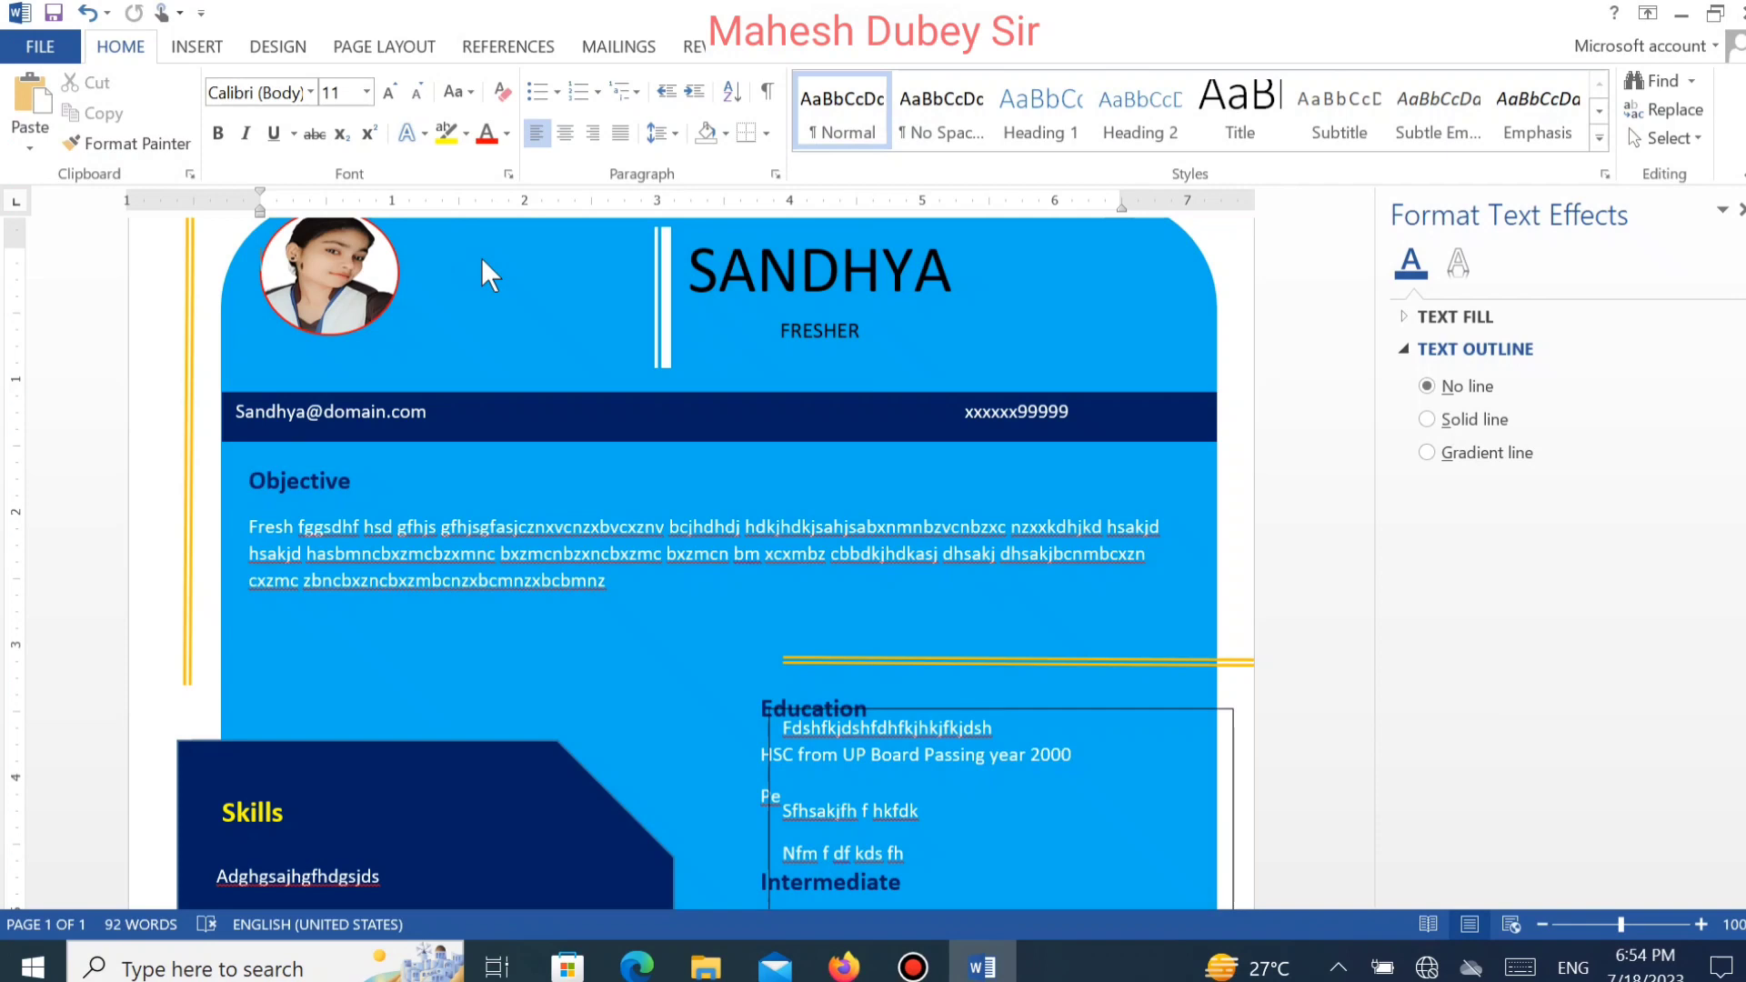
key(alt+f)
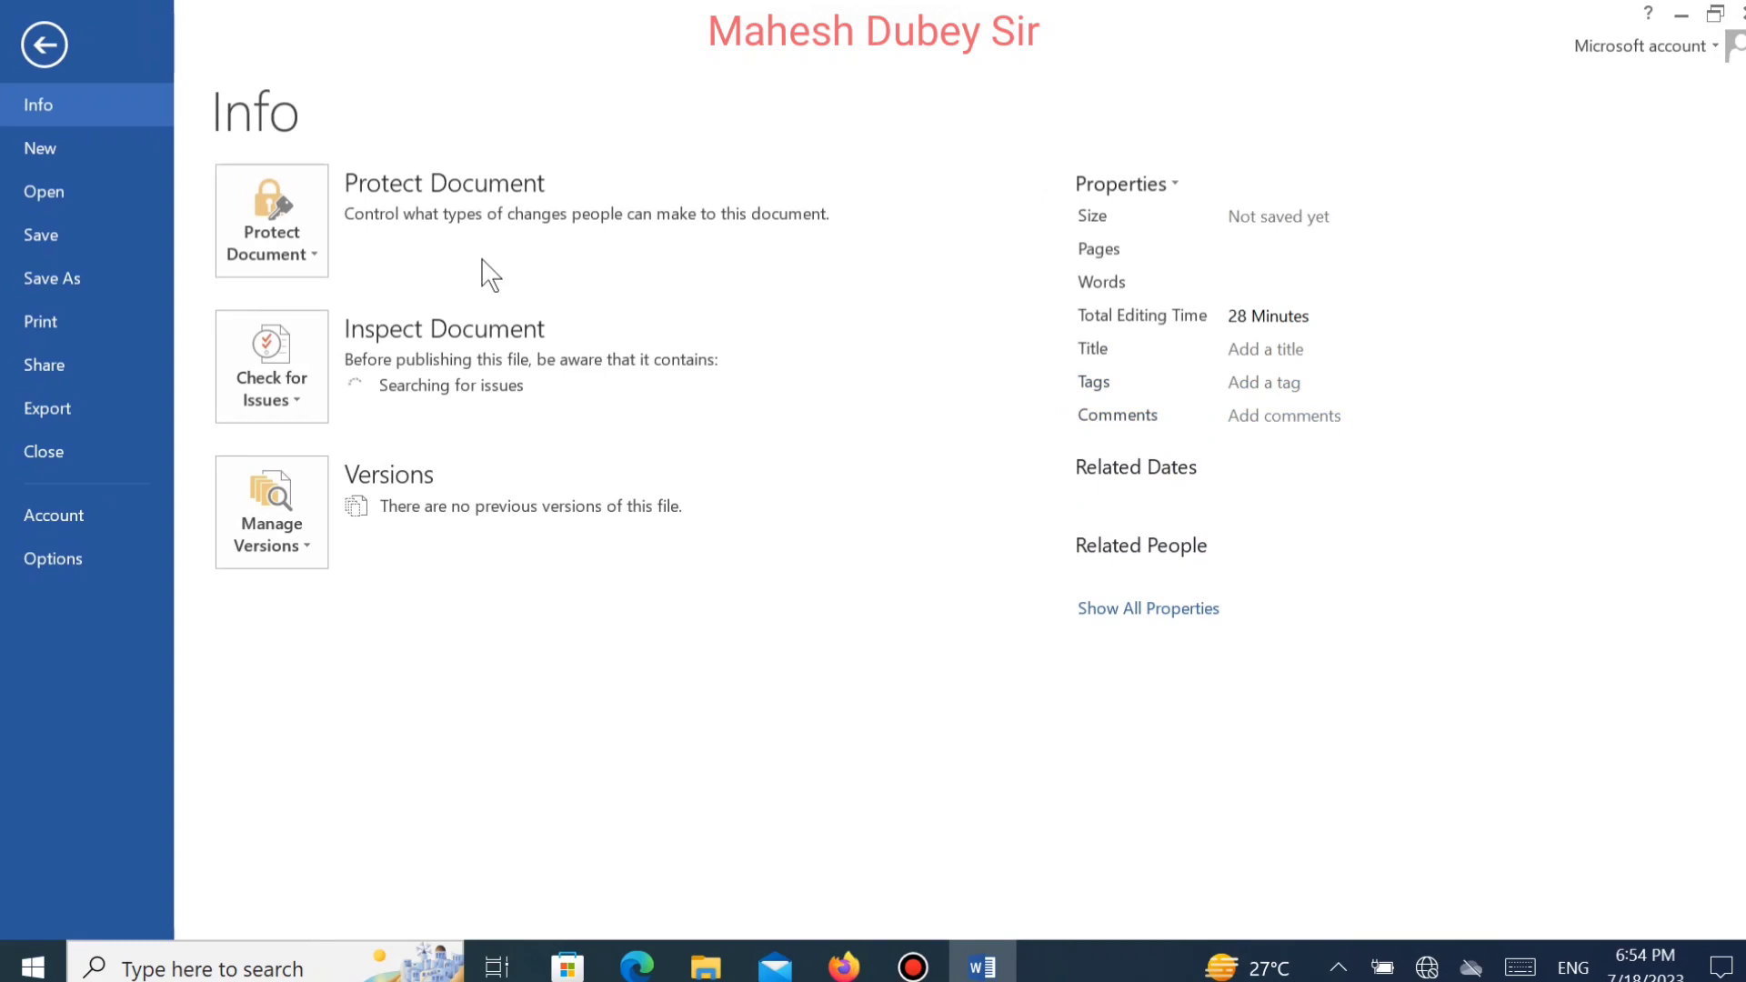
click(57, 314)
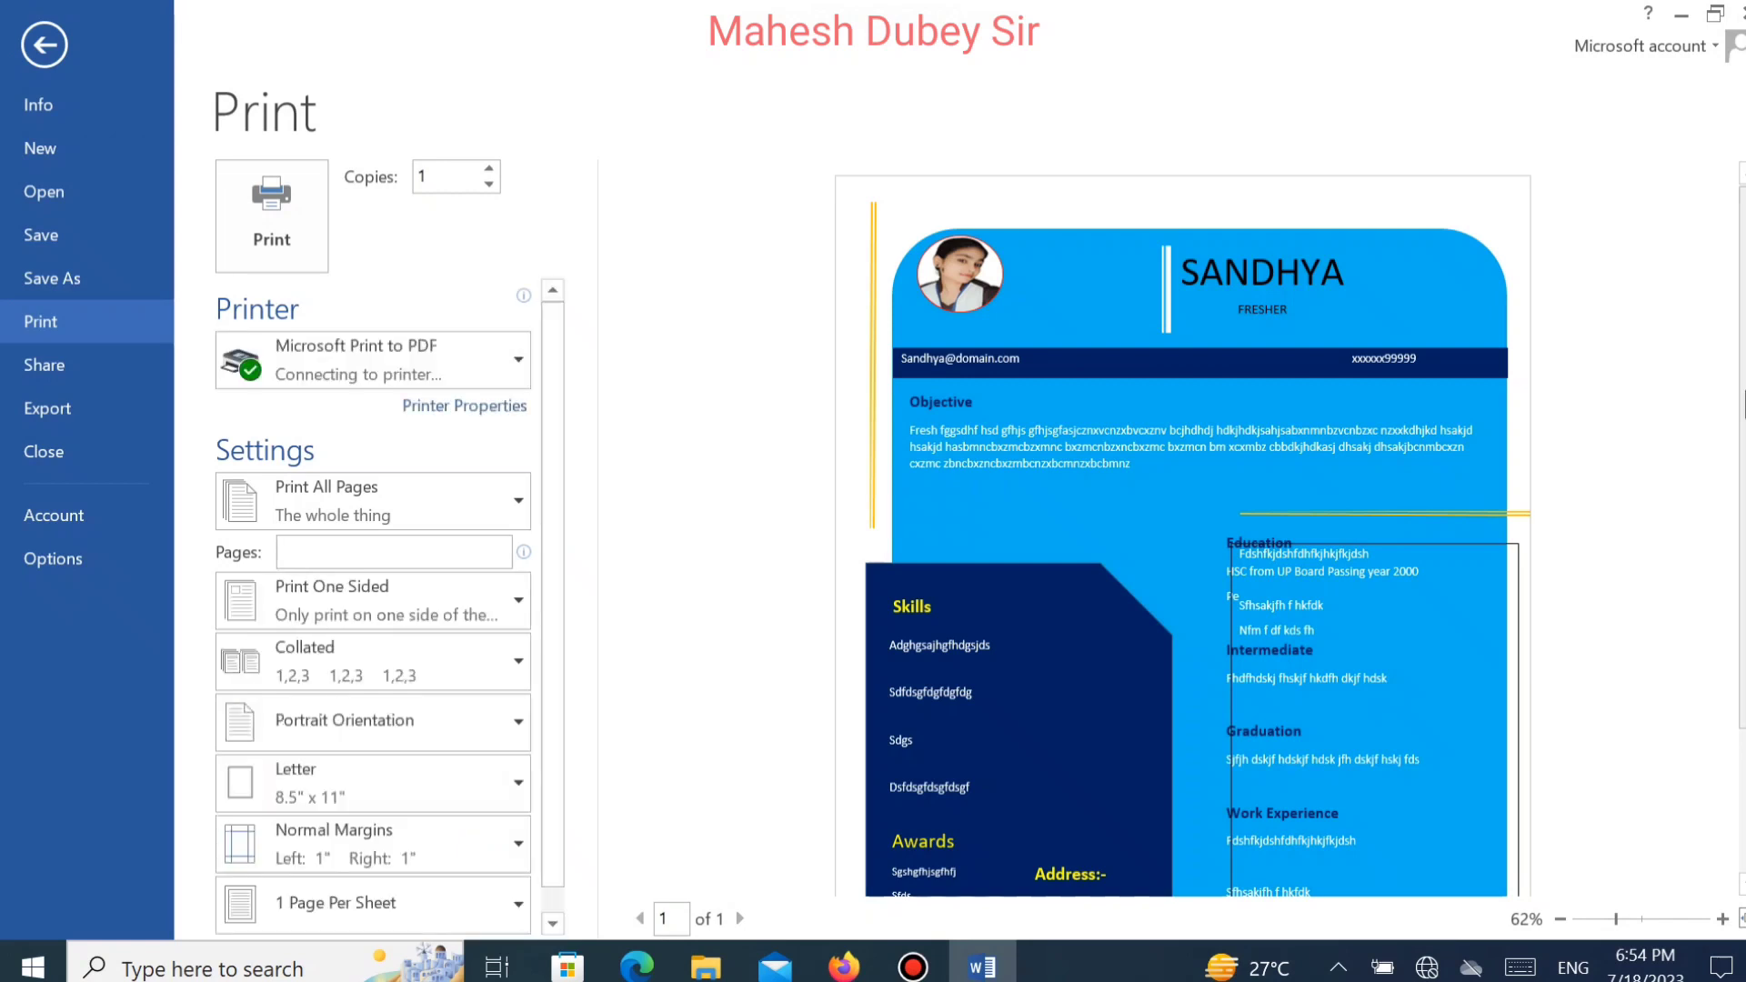
scroll(1182, 528, down, 2)
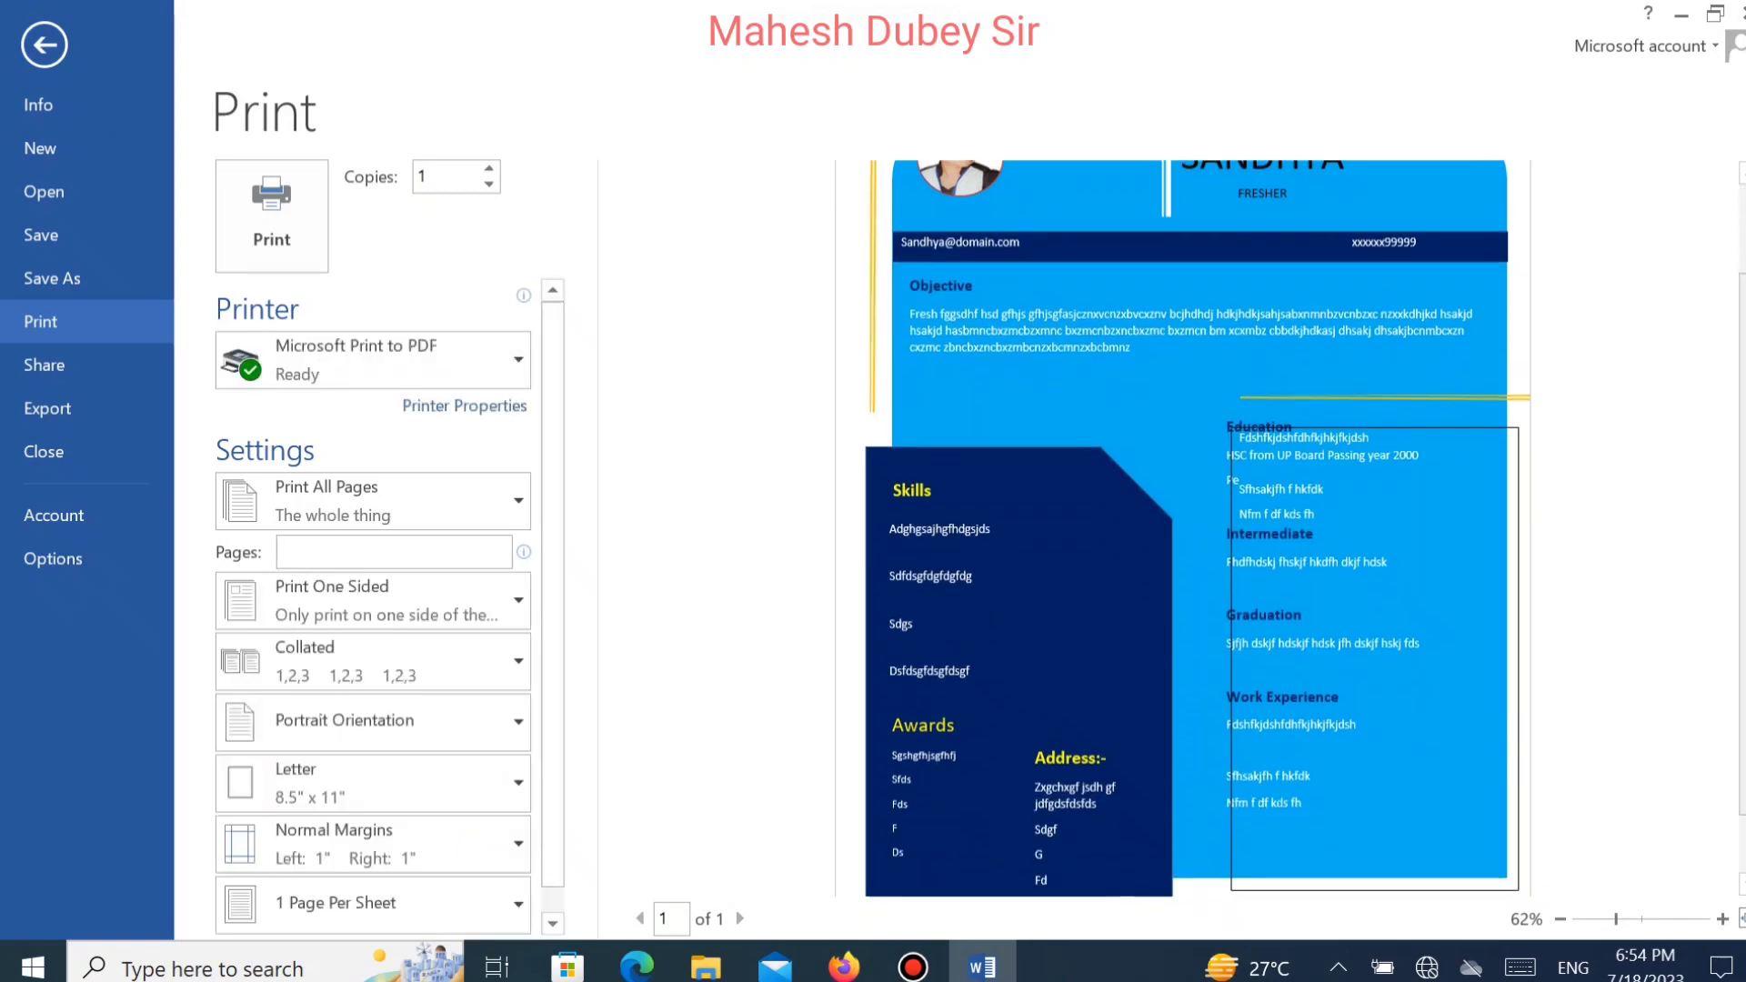
click(1561, 919)
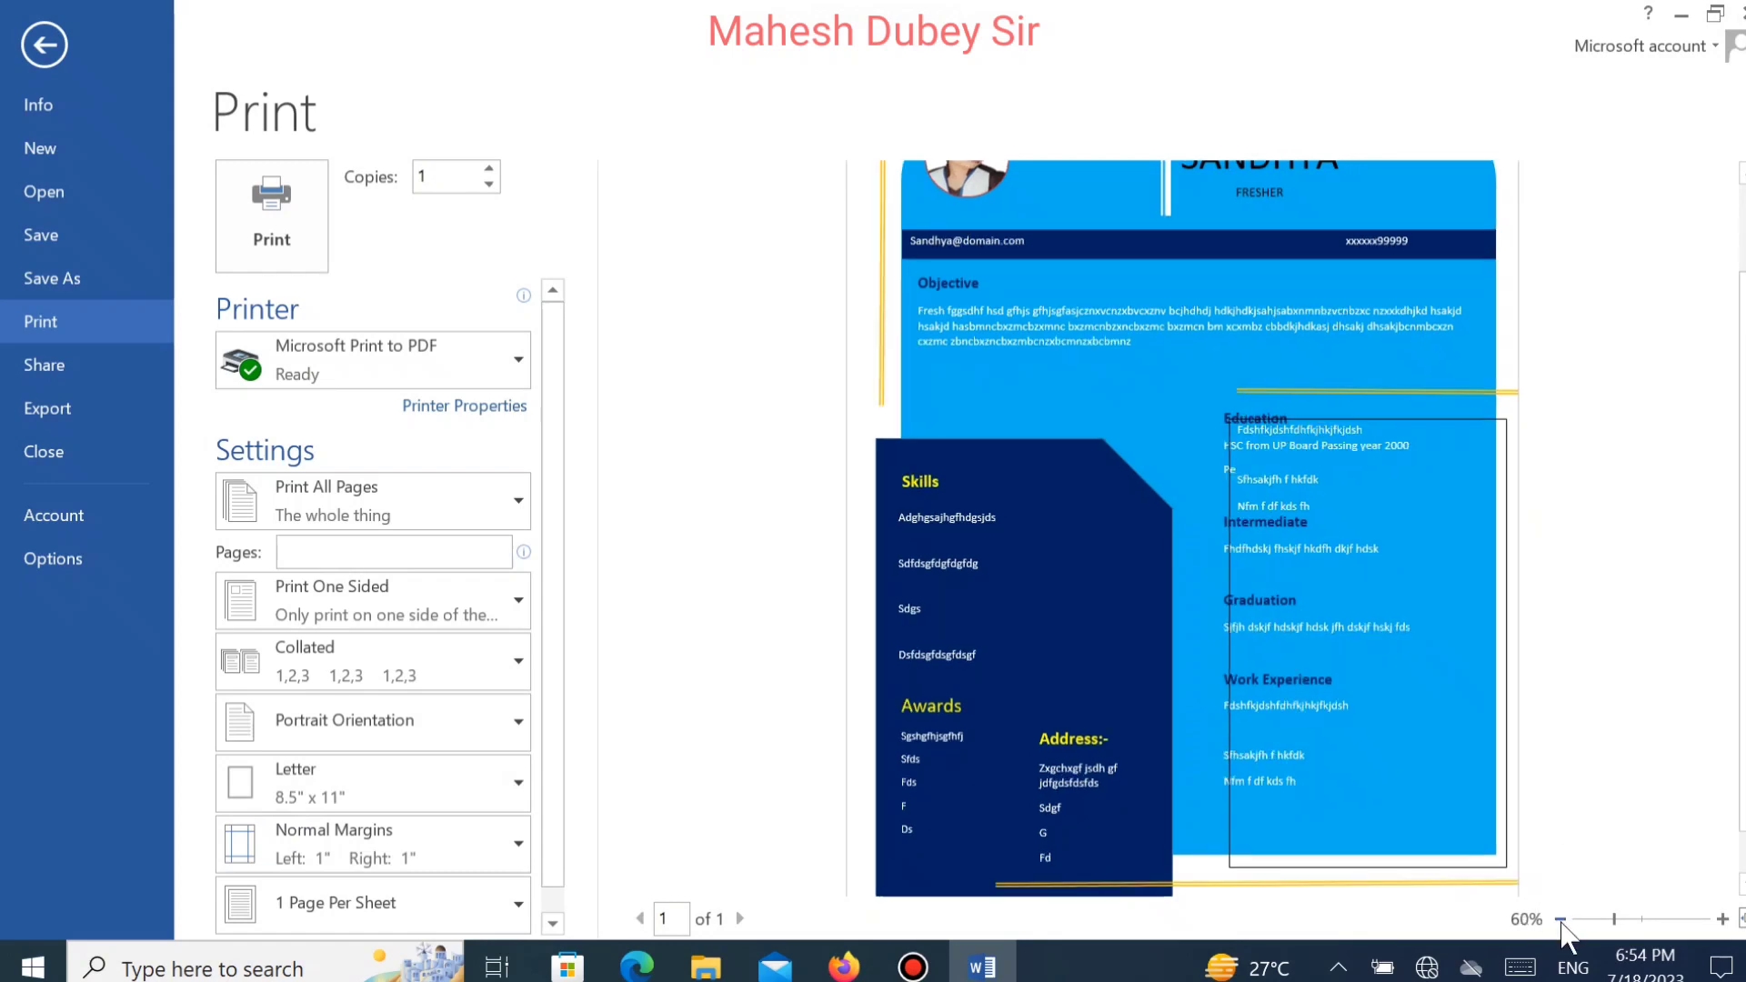
click(1561, 919)
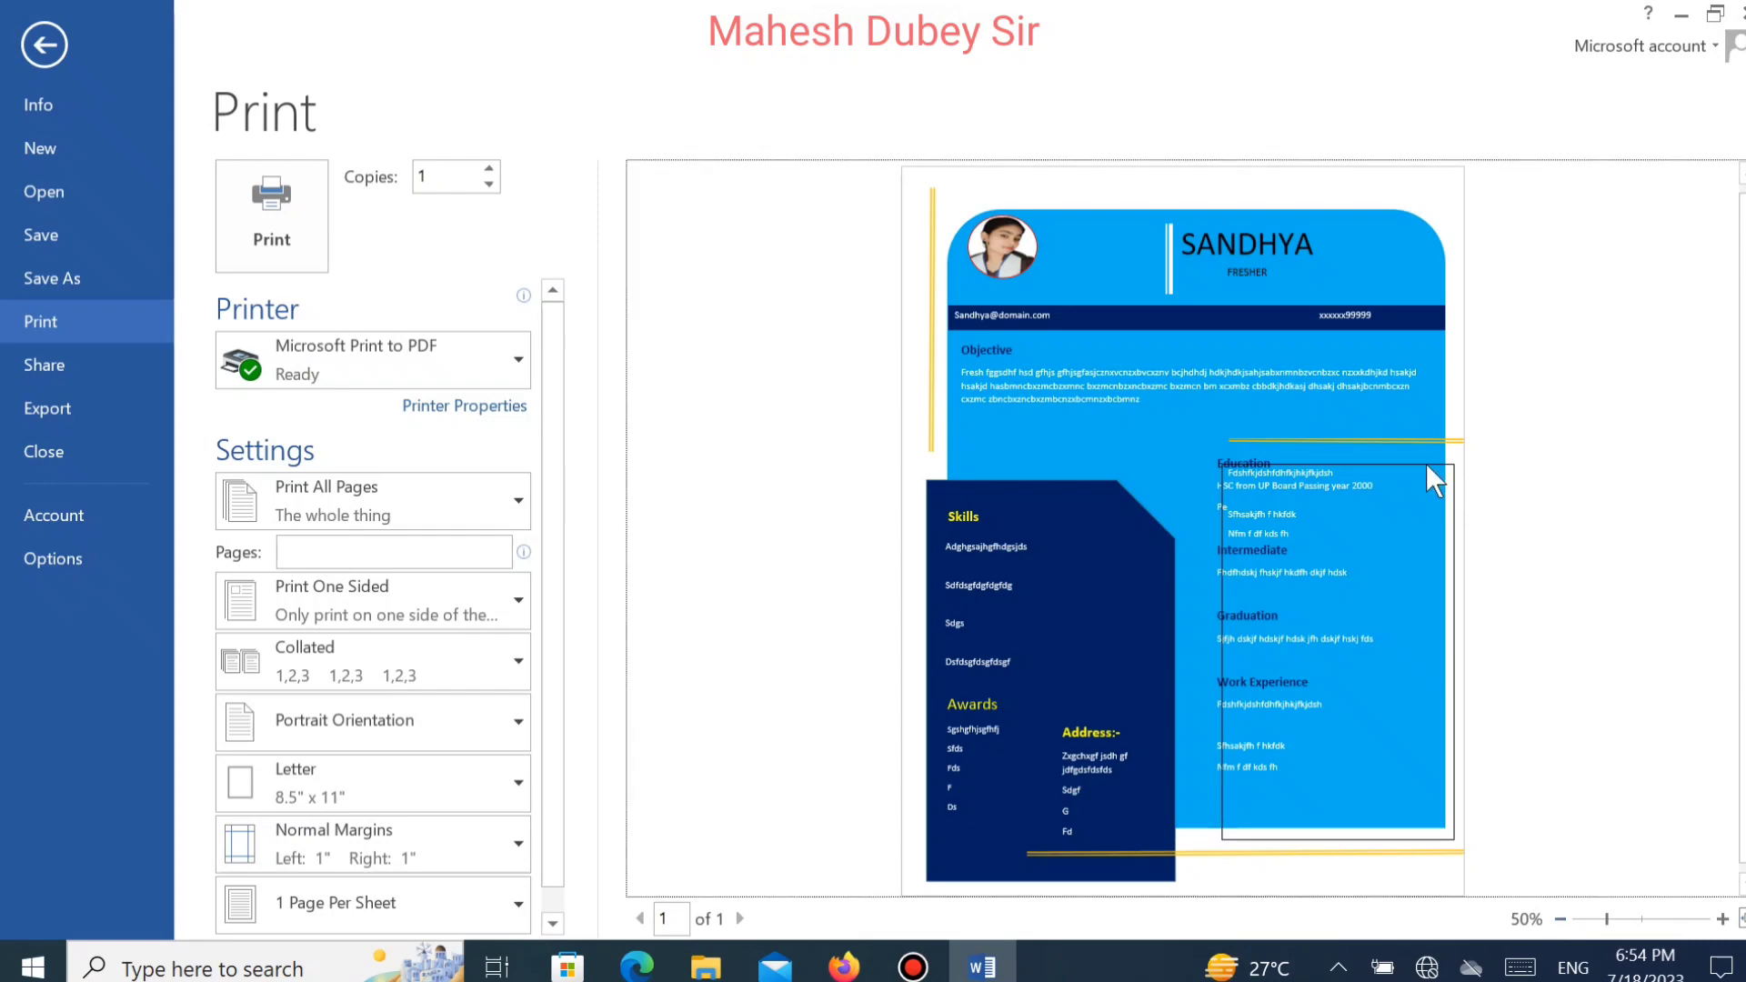
key(Escape)
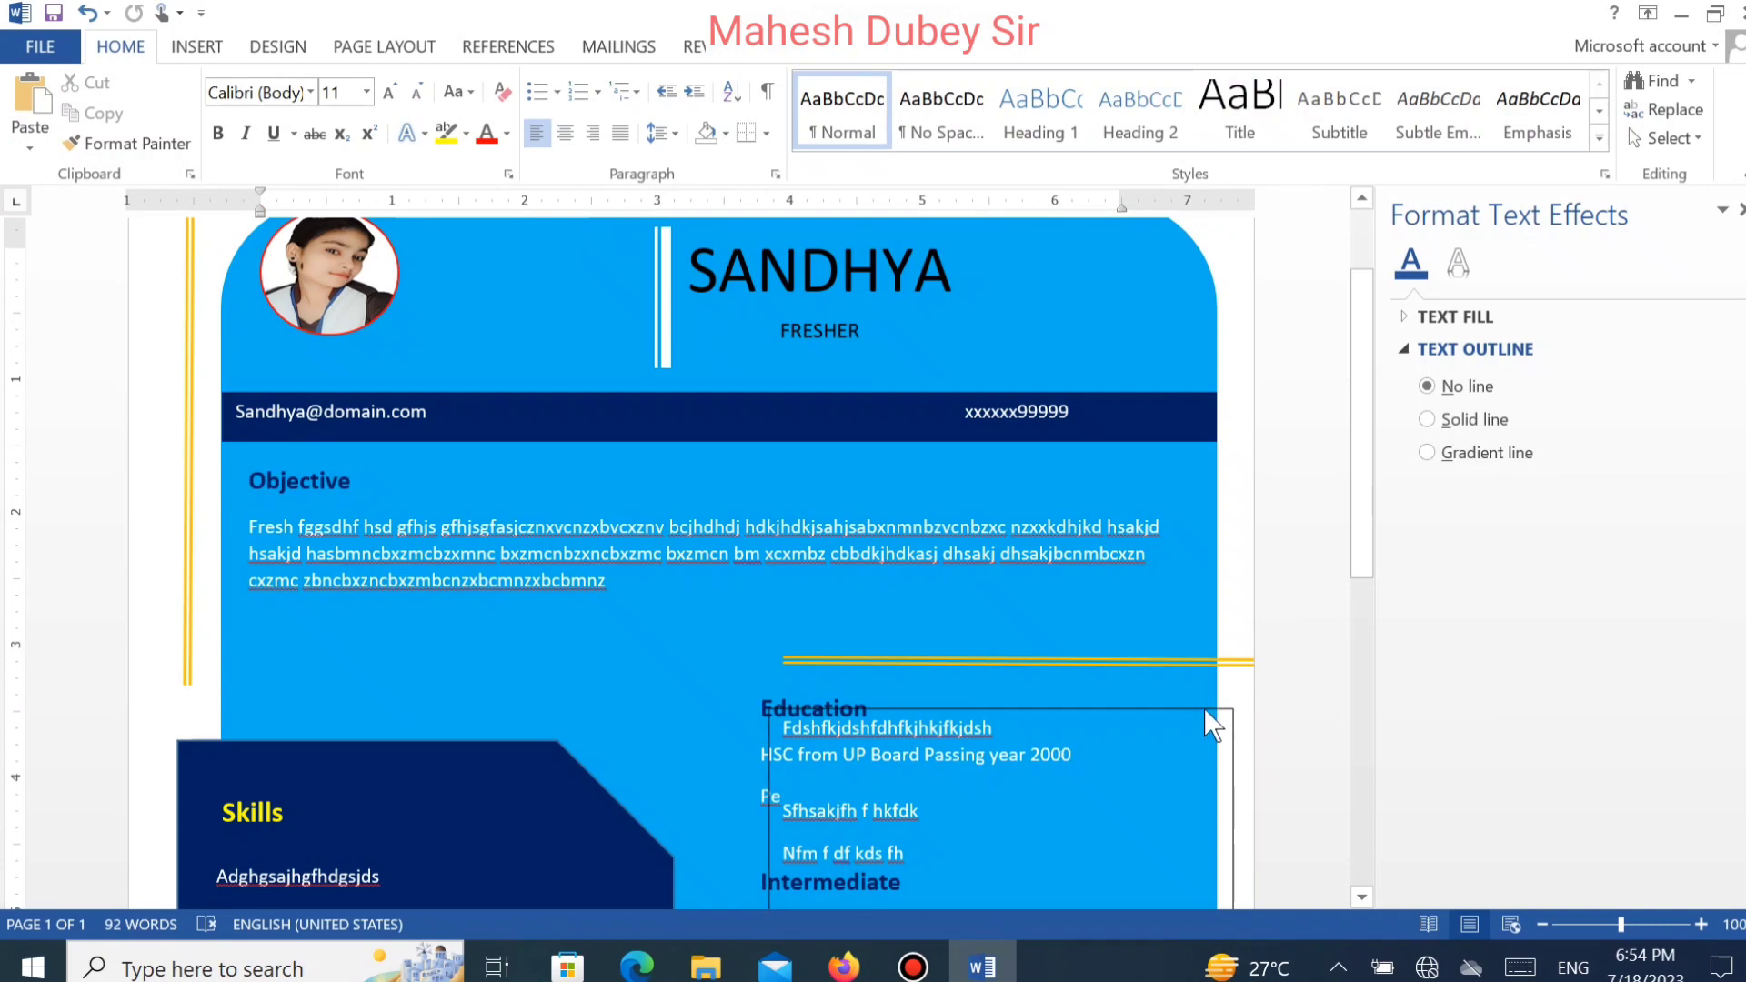
Remove the outline of the large text box overlapping the Education section.
click(1203, 707)
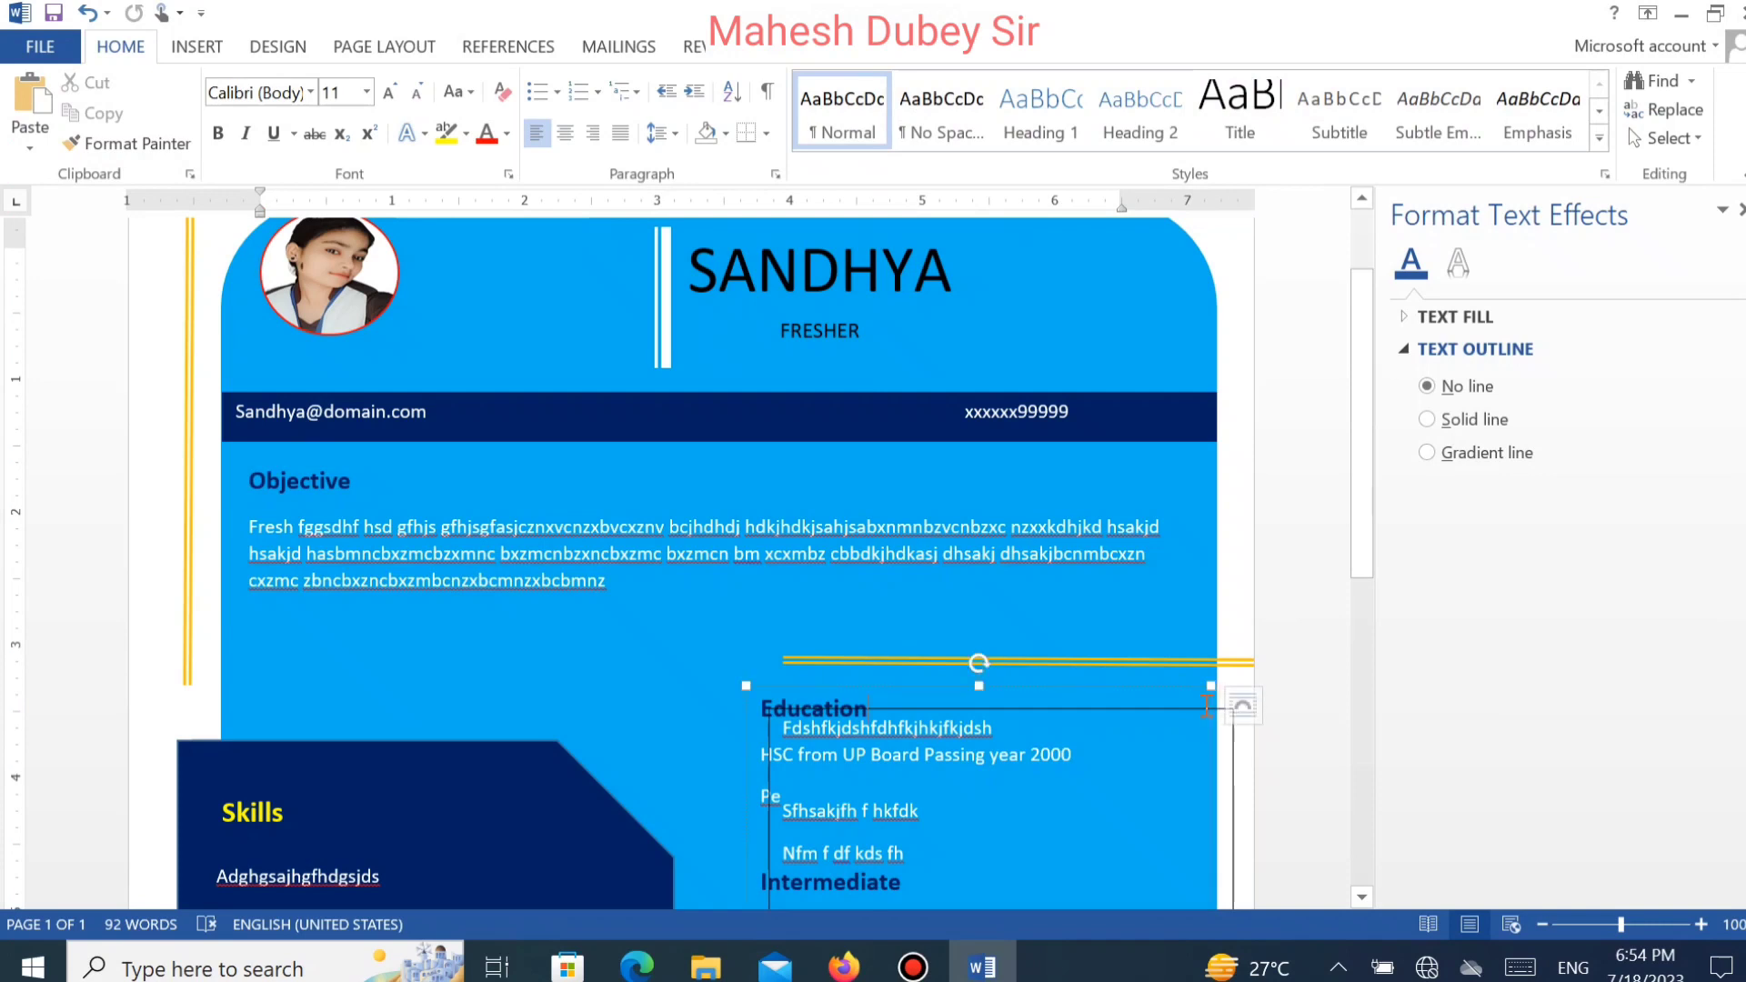
click(1234, 749)
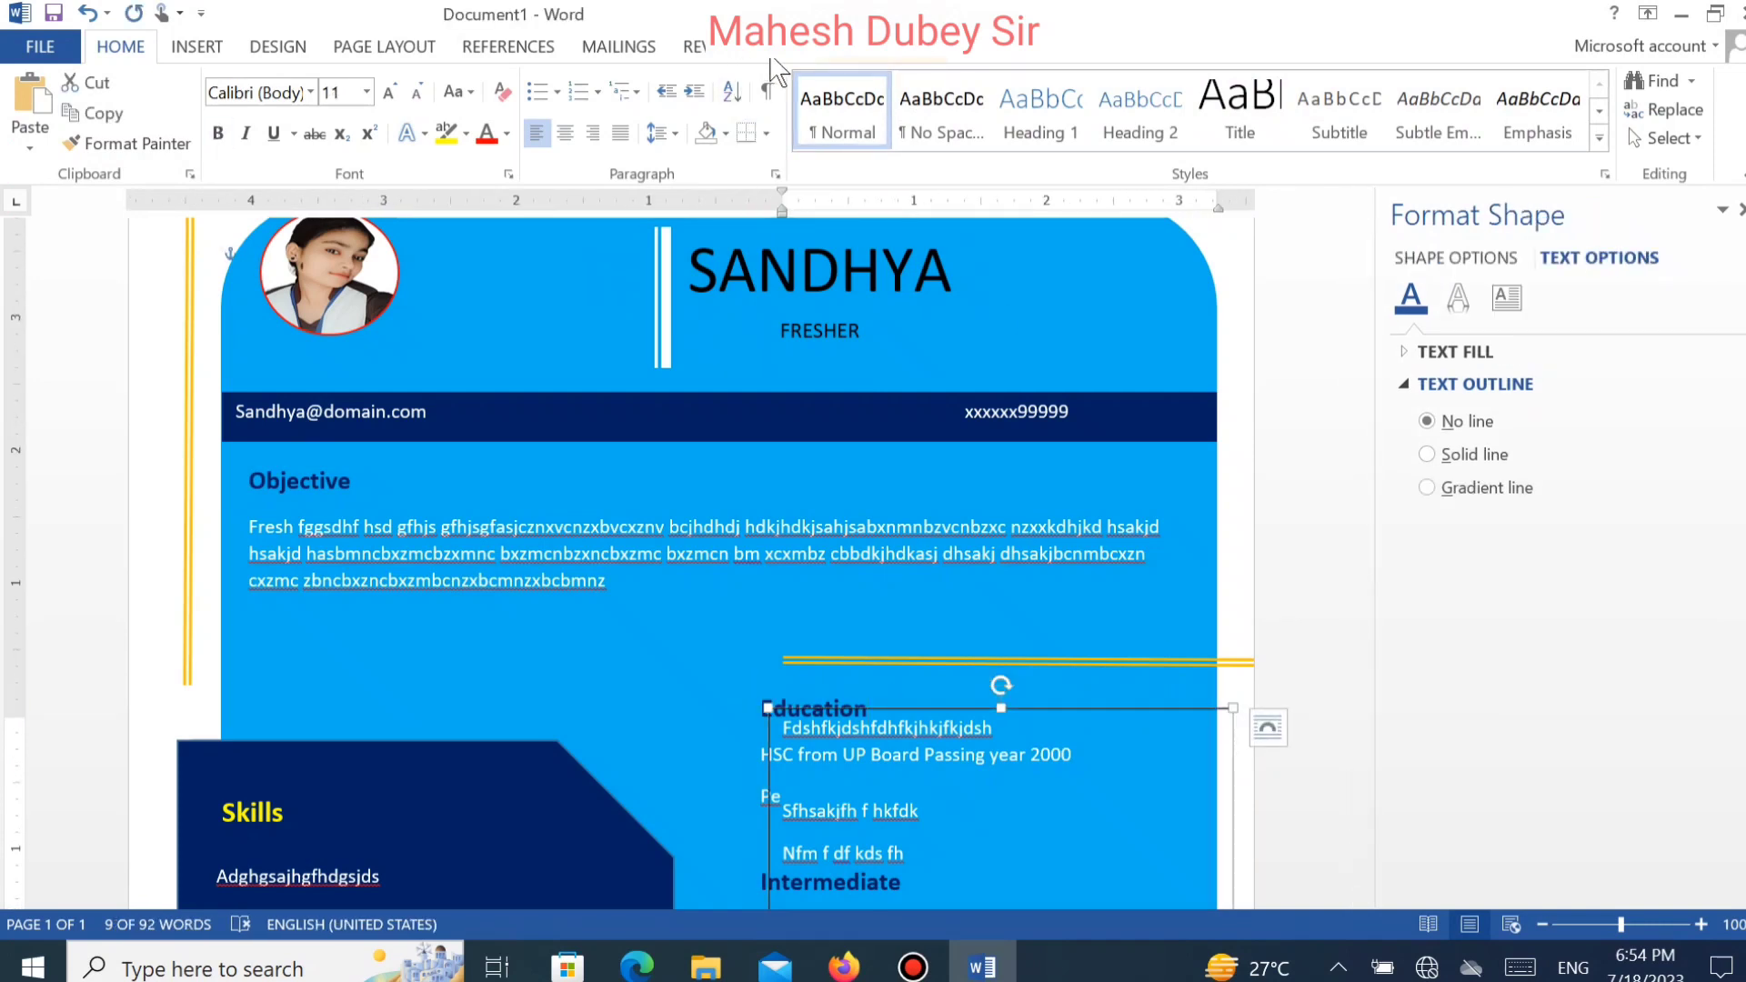
click(864, 53)
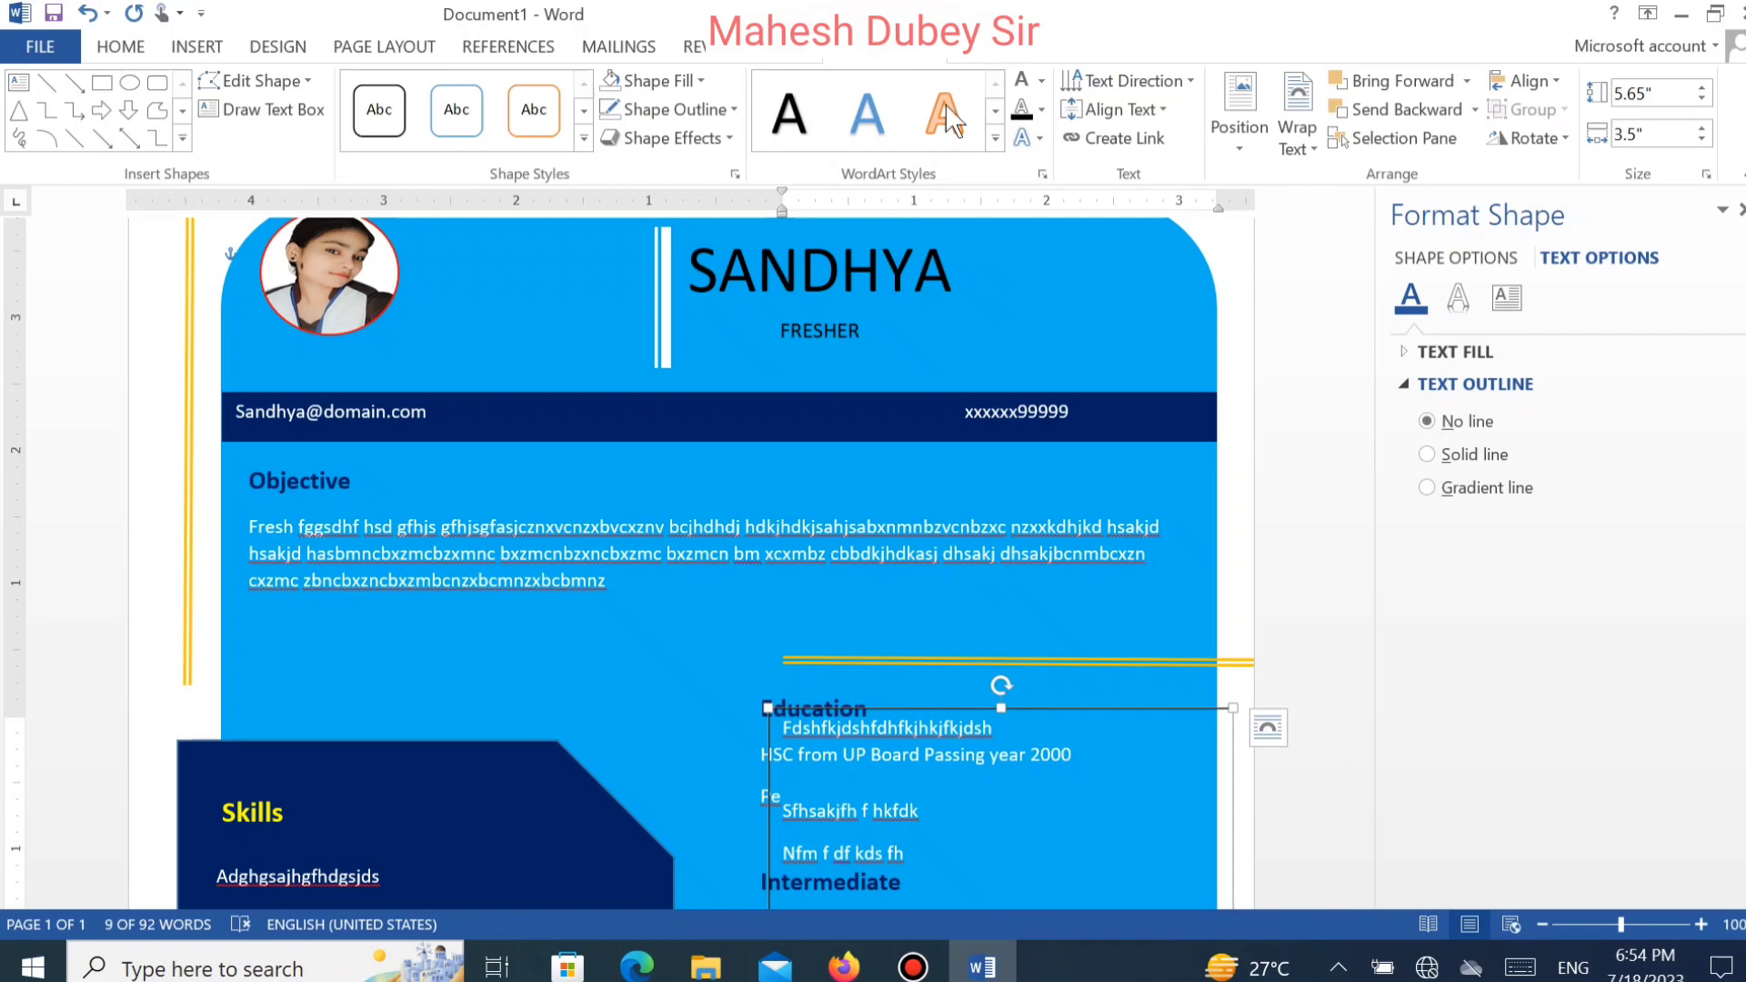
click(705, 117)
click(682, 339)
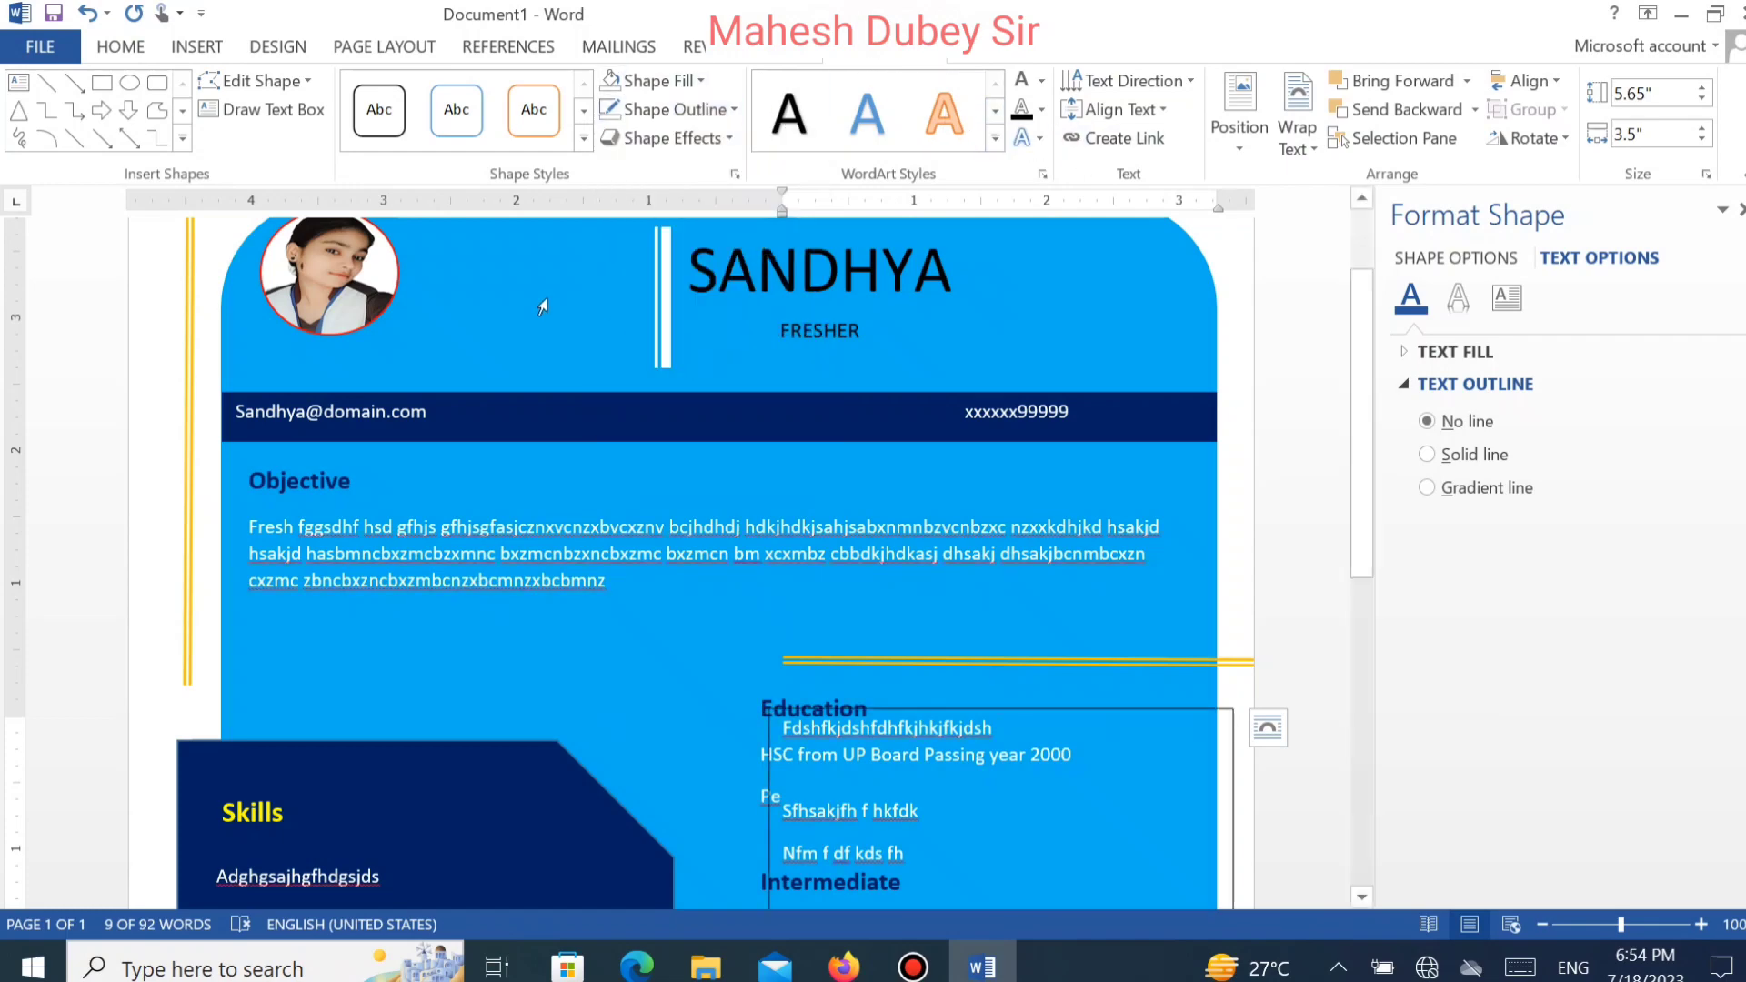
Check the résumé page again in the print preview.
click(36, 50)
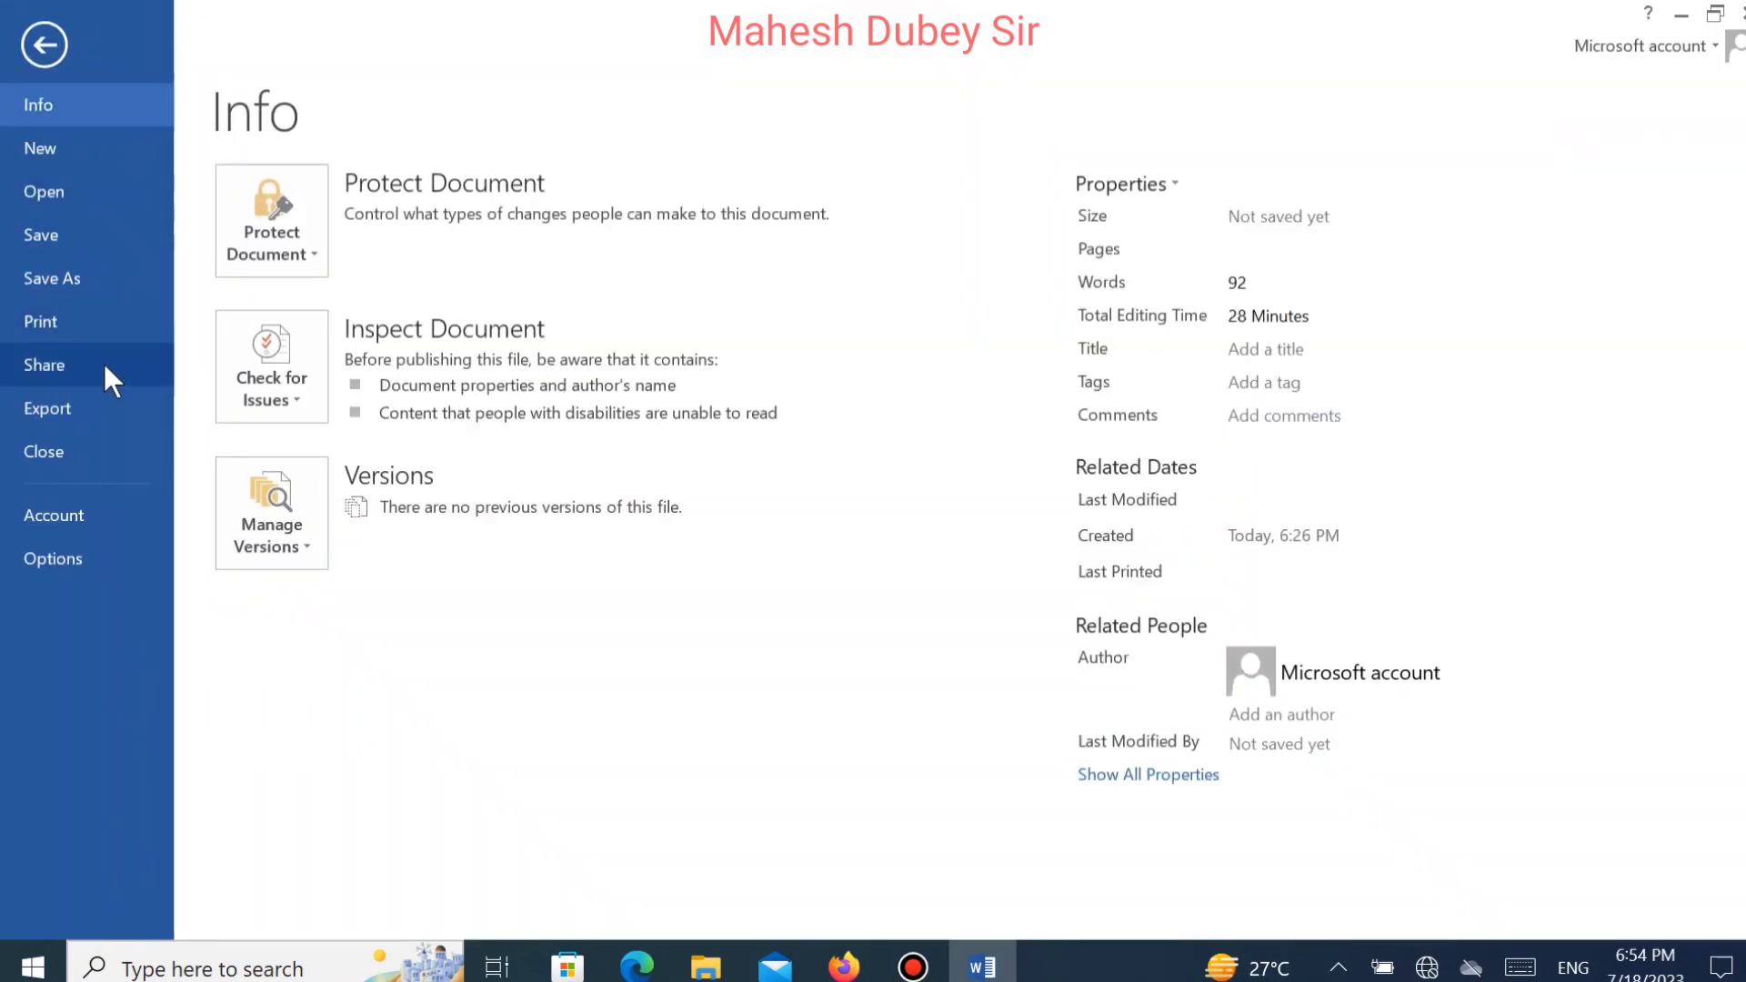
click(96, 320)
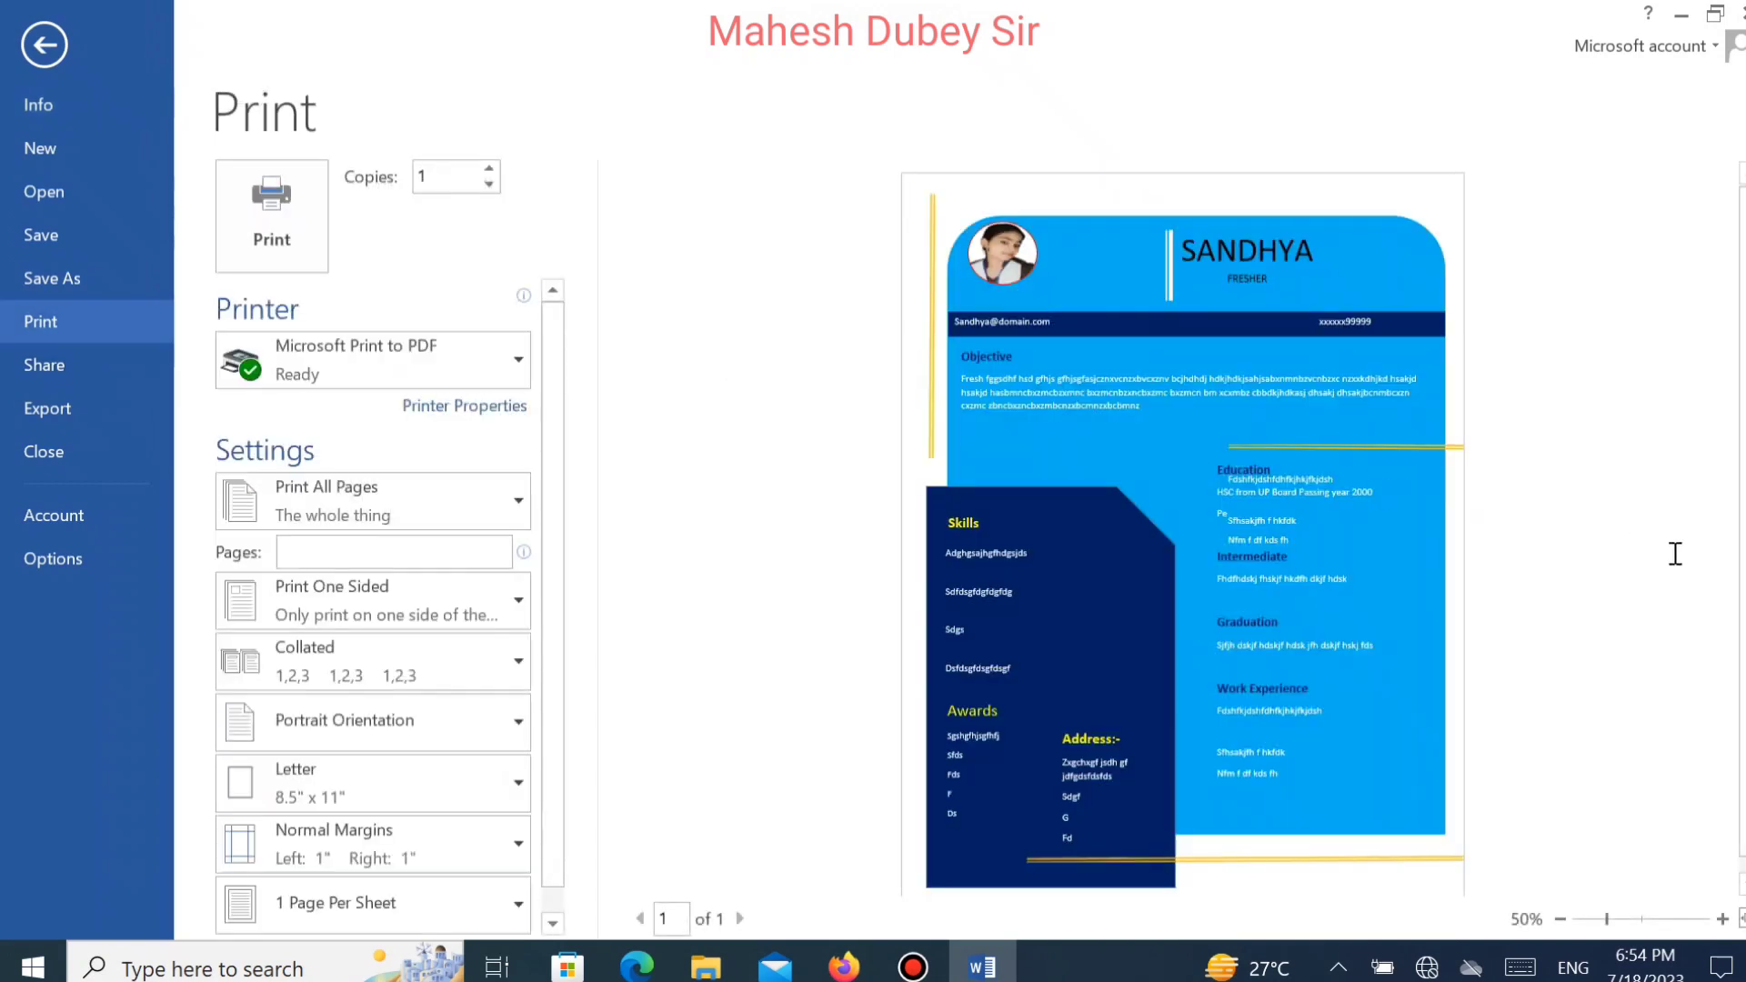